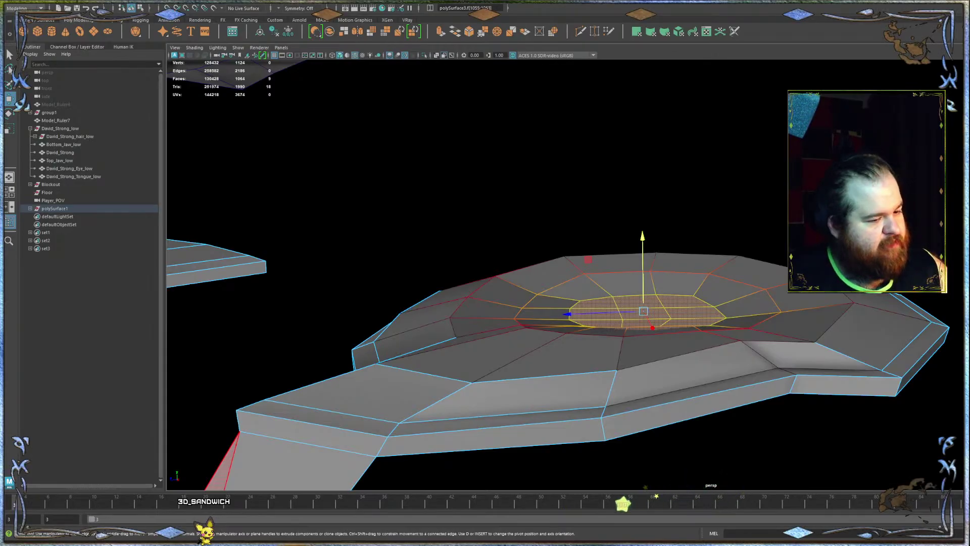
key("super+d")
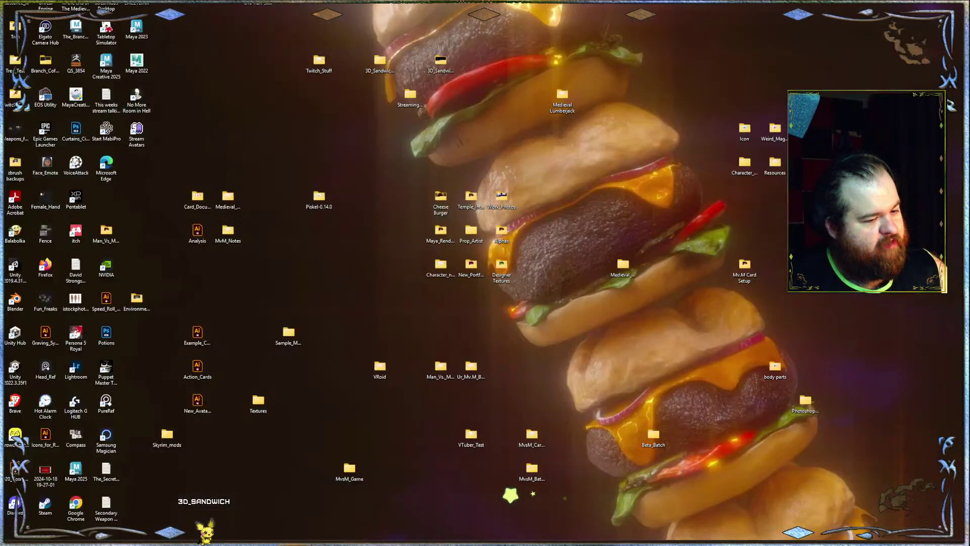
key("super+d")
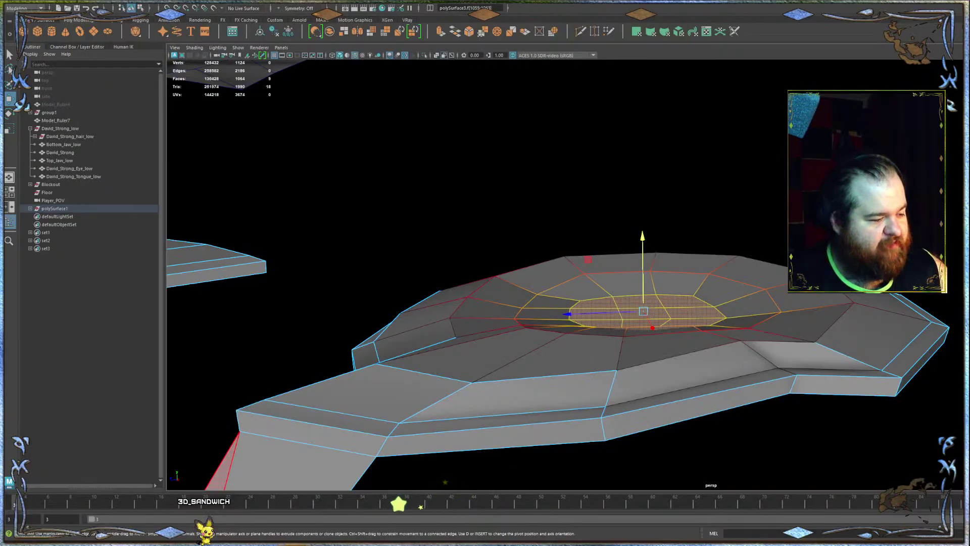
key("super+d")
key("super+d")
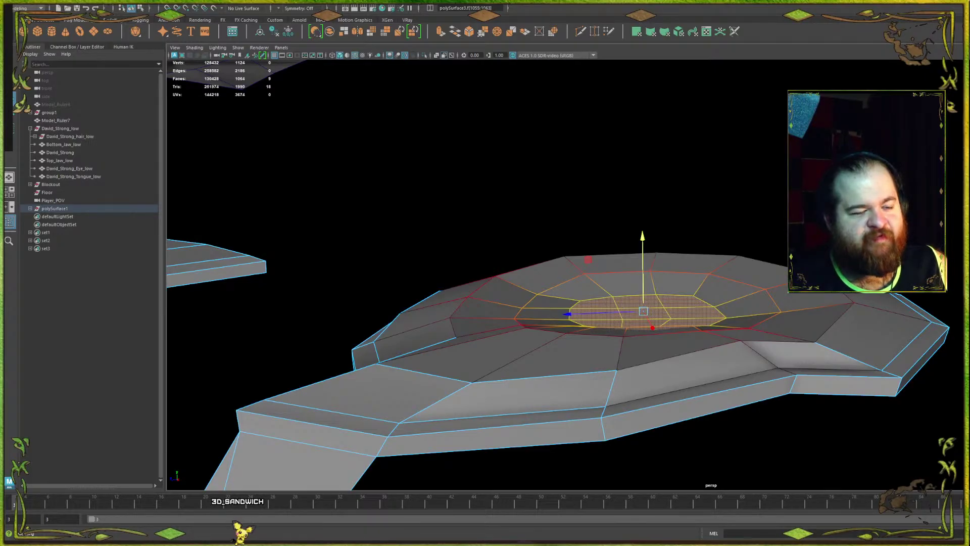
- Clear the face selection and examine the canyon terrain and the blockout boxes and rocks at its far end
left_click_drag(580, 178, 550, 219, "alt")
left_click(756, 173)
scroll(550, 218, "up", 3)
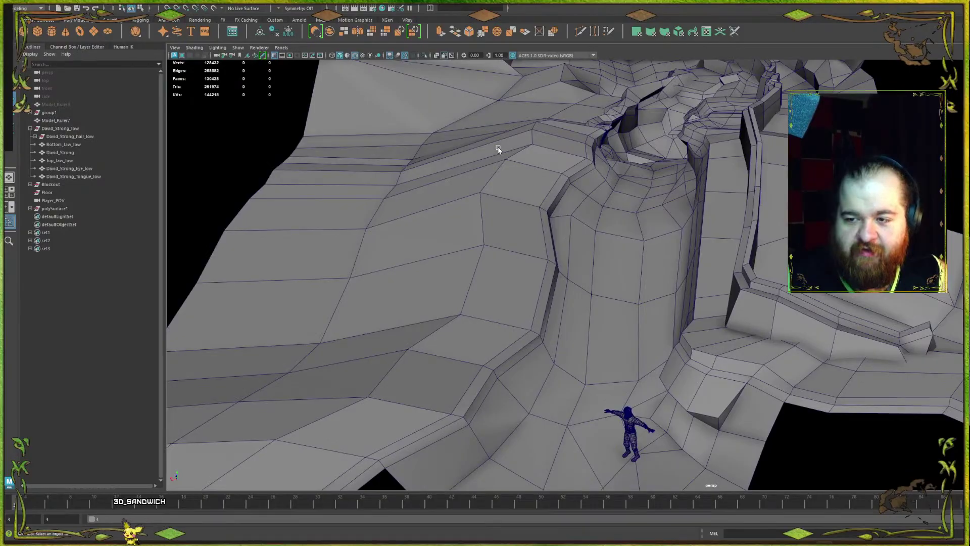
left_click_drag(513, 145, 606, 255, "alt")
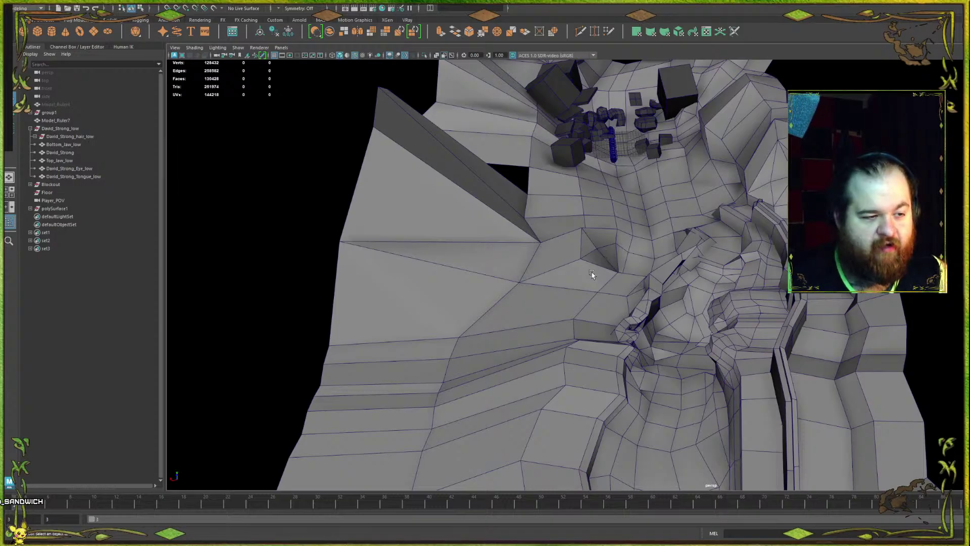
left_click_drag(380, 225, 650, 342, "alt")
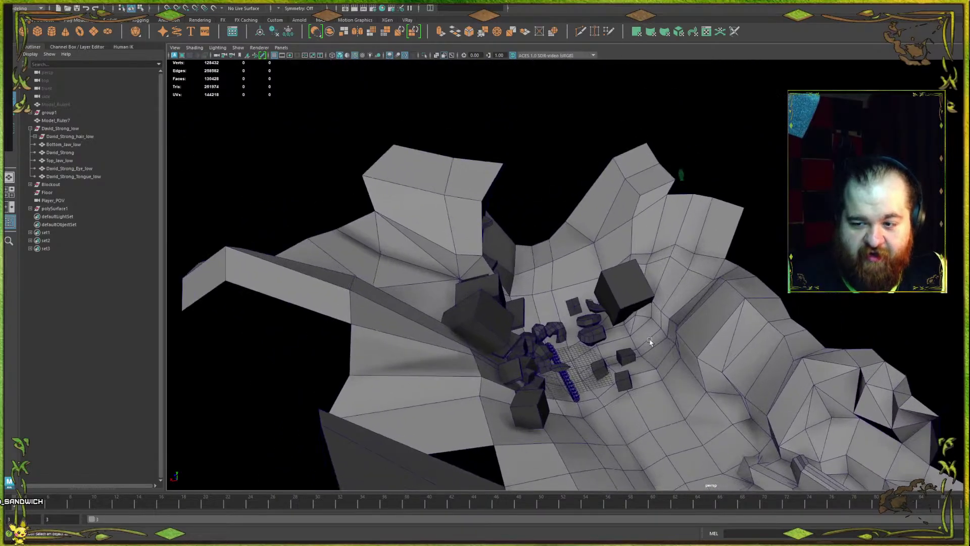
left_click(620, 283)
key("f")
scroll(616, 268, "down", 6)
left_click_drag(633, 284, 683, 294, "alt")
scroll(682, 295, "up", 6)
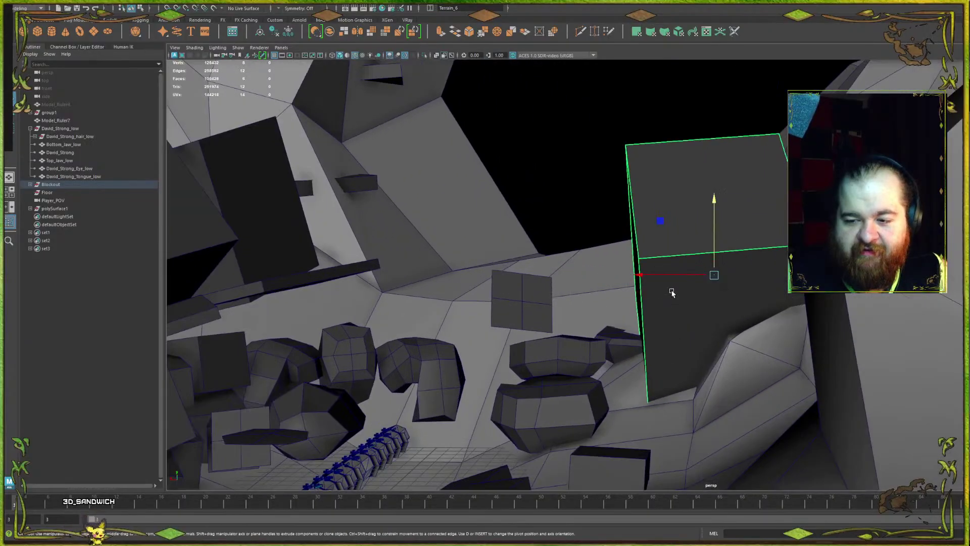
scroll(662, 283, "down", 5)
left_click_drag(618, 312, 574, 201, "alt")
scroll(385, 299, "up", 3)
scroll(554, 209, "down", 5)
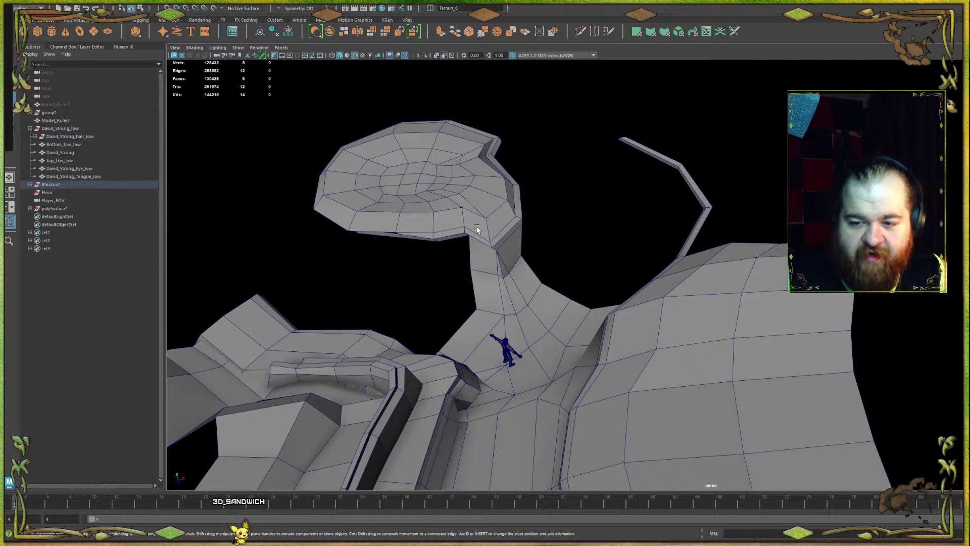
- Examine the round platform, its connecting ramp, the long ridges and the separate terrain piece from above and from the side
left_click_drag(535, 267, 442, 402, "alt")
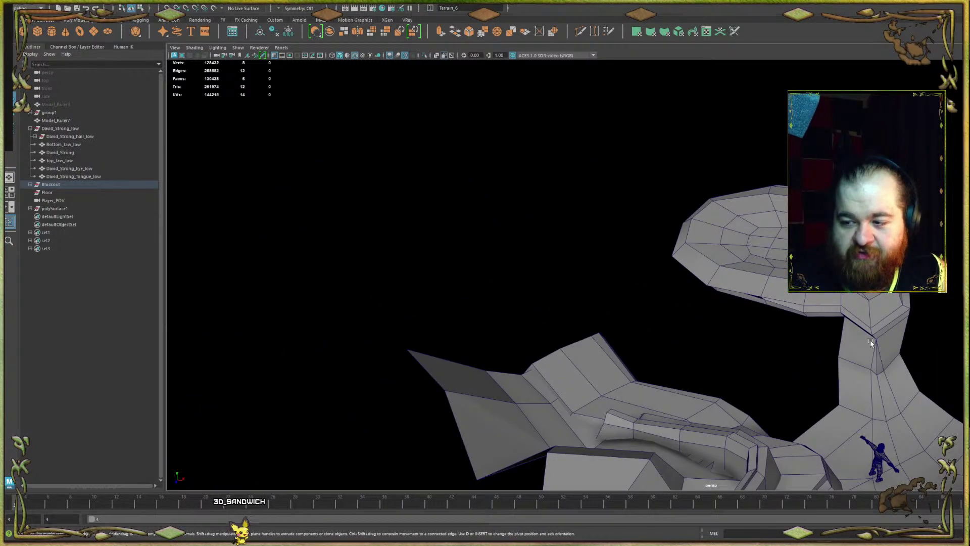
left_click_drag(871, 343, 650, 211, "alt")
scroll(676, 218, "up", 3)
scroll(676, 216, "down", 3)
scroll(650, 293, "up", 5)
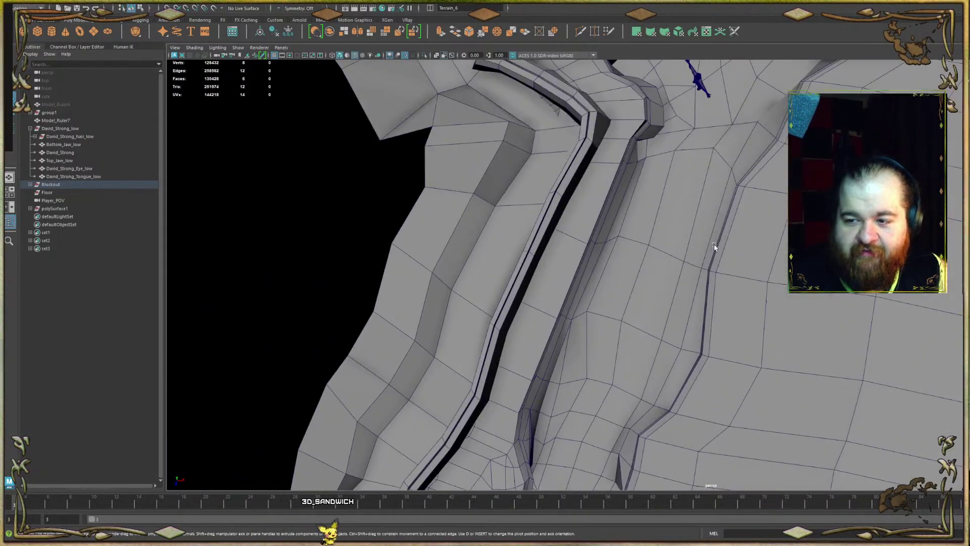
left_click_drag(714, 246, 502, 190, "alt")
scroll(502, 190, "down", 3)
scroll(502, 145, "up", 3)
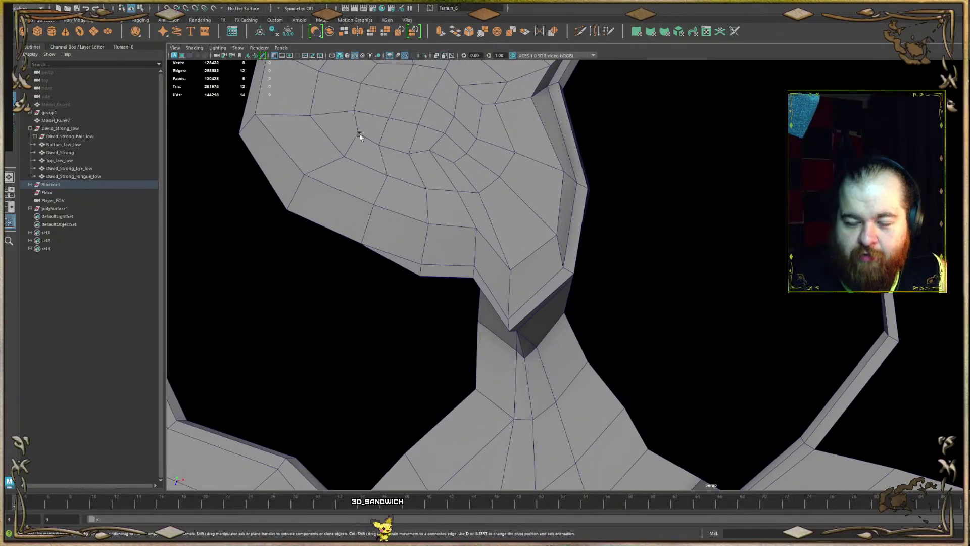
scroll(359, 136, "down", 2)
left_click_drag(477, 91, 556, 214, "alt")
scroll(556, 215, "down", 3)
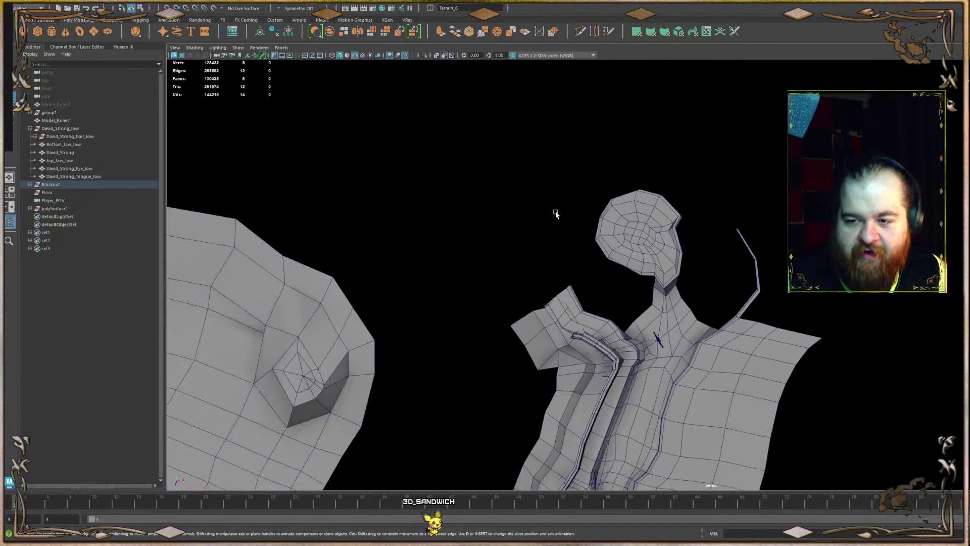
left_click_drag(678, 169, 659, 236, "alt")
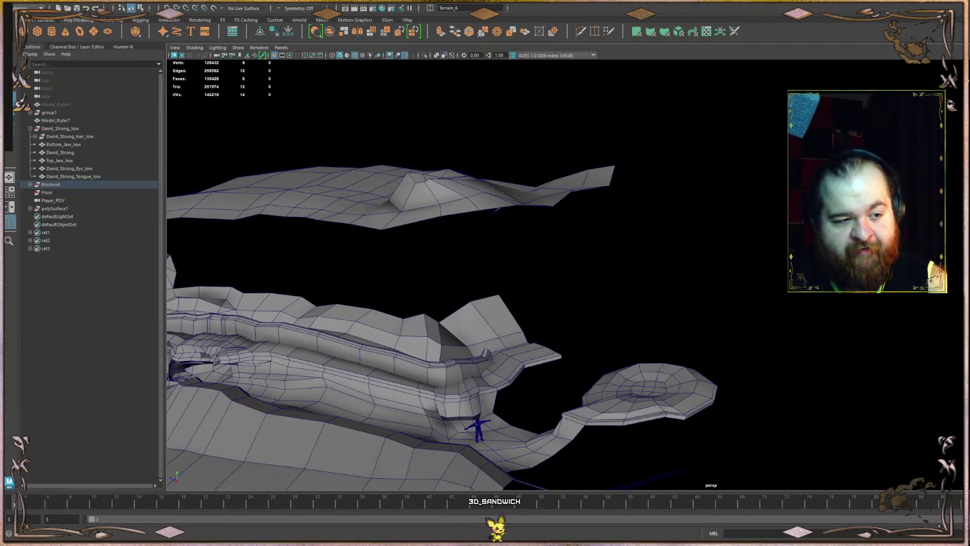
left_click_drag(274, 123, 613, 253, "alt")
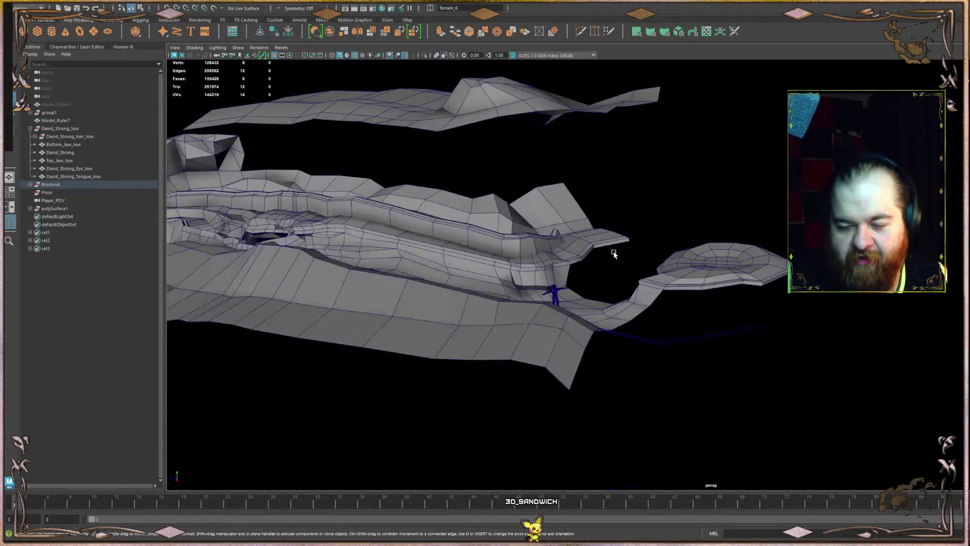
- Deselect everything and turn off the wireframe overlay on the shaded terrain
left_click(551, 293)
left_click(604, 181)
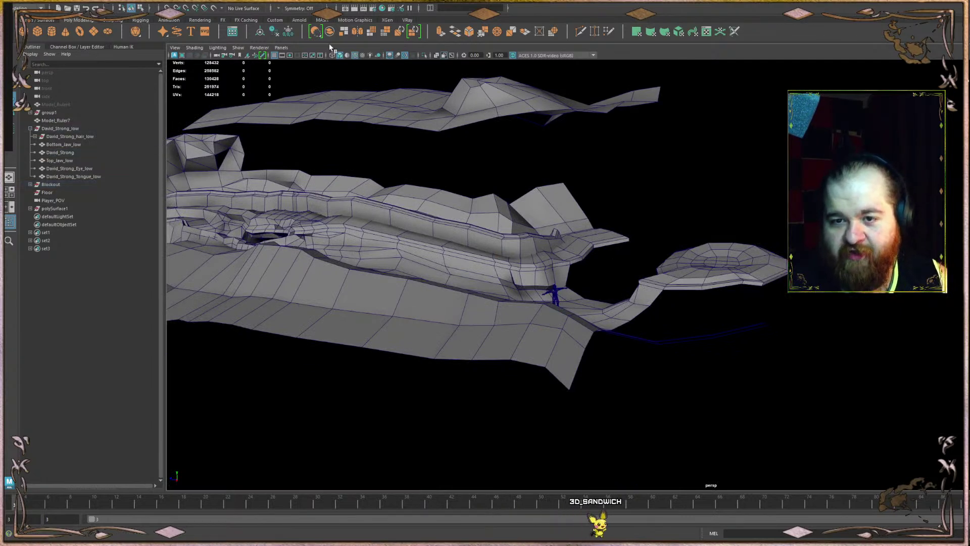
left_click(355, 56)
scroll(546, 225, "up", 3)
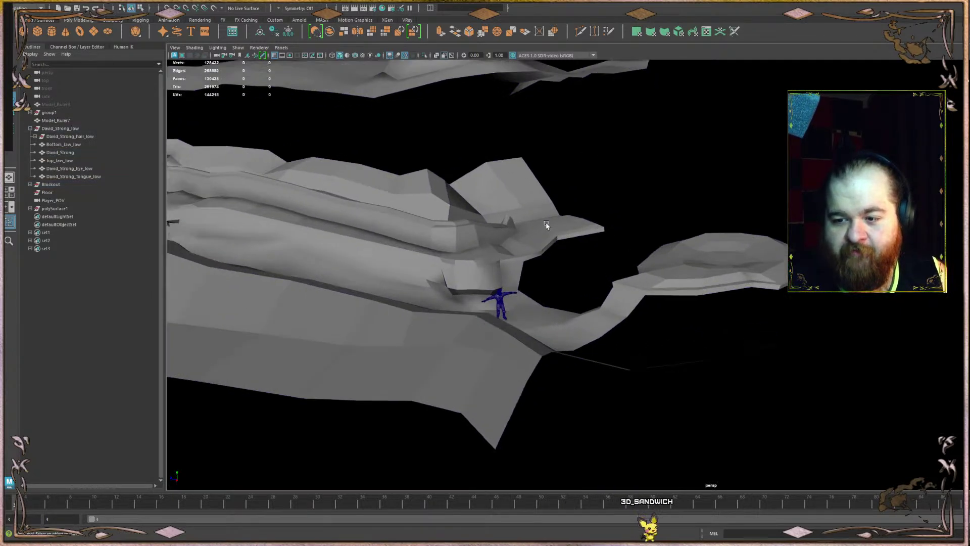
- Turn off smooth mesh preview for the whole David_Strong_low character group, including hair, jaws, eyes and tongue
scroll(546, 225, "up", 10)
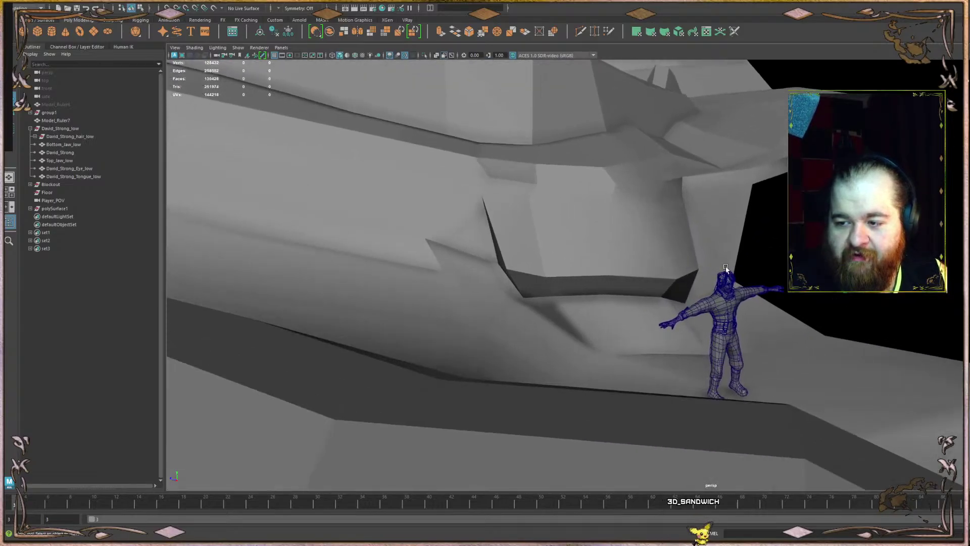
scroll(726, 269, "up", 4)
left_click(726, 283)
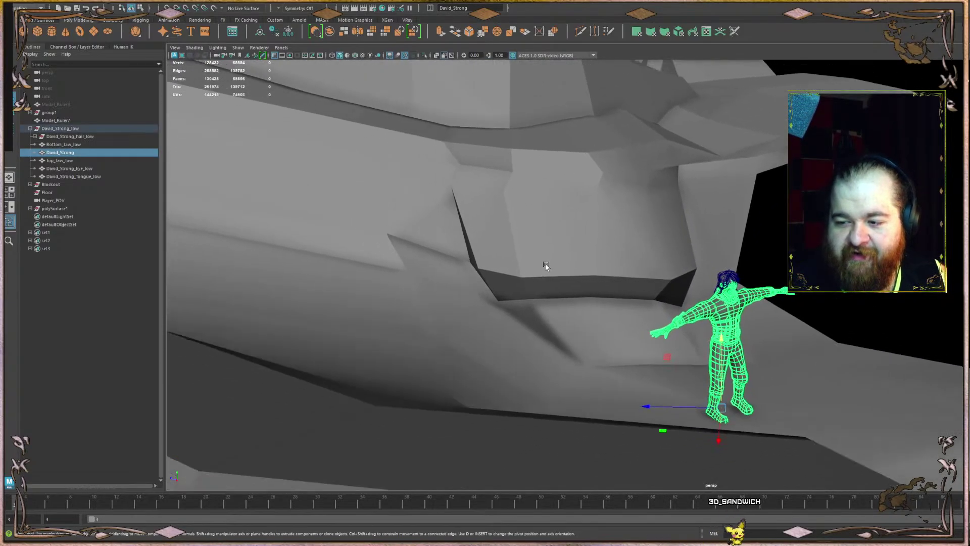
left_click_drag(546, 266, 581, 219, "alt")
scroll(580, 219, "up", 10)
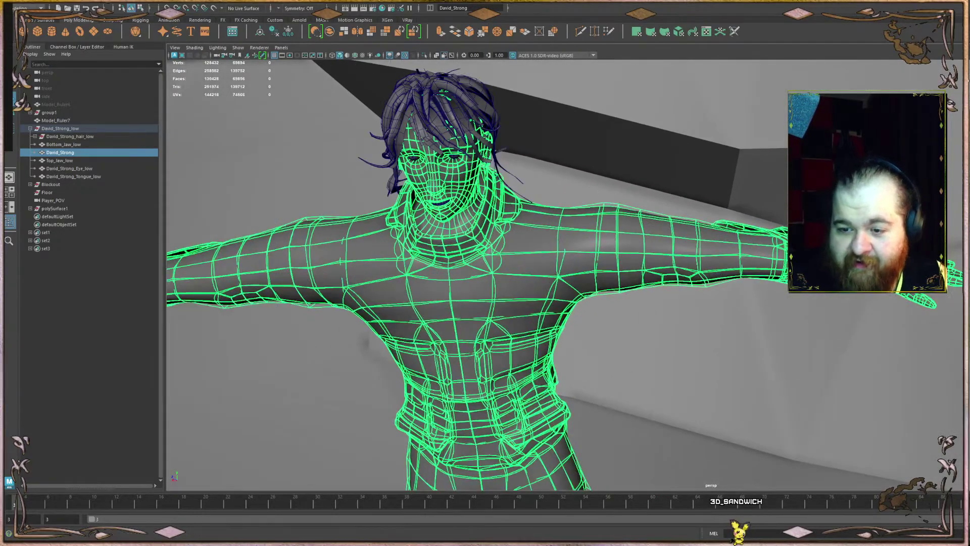
key("1")
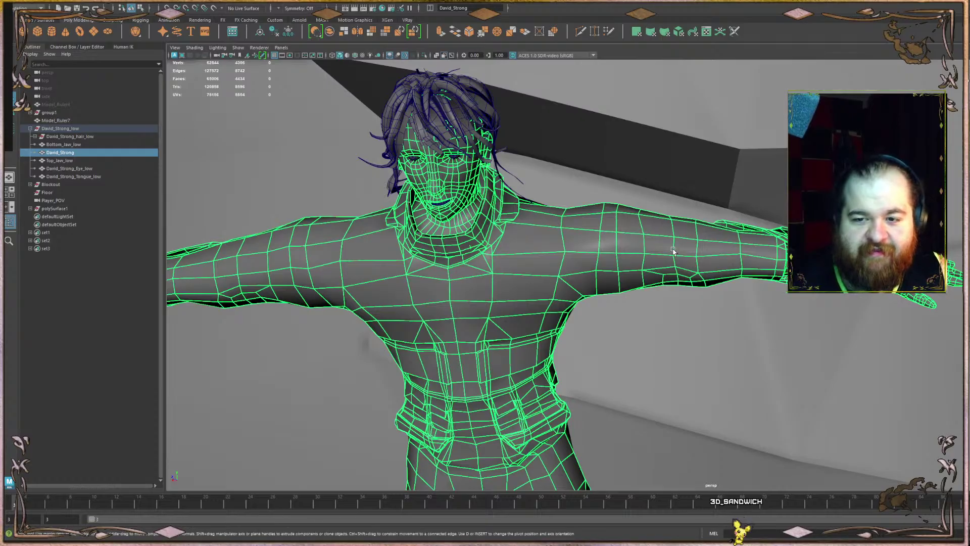
scroll(674, 250, "down", 8)
left_click(66, 129)
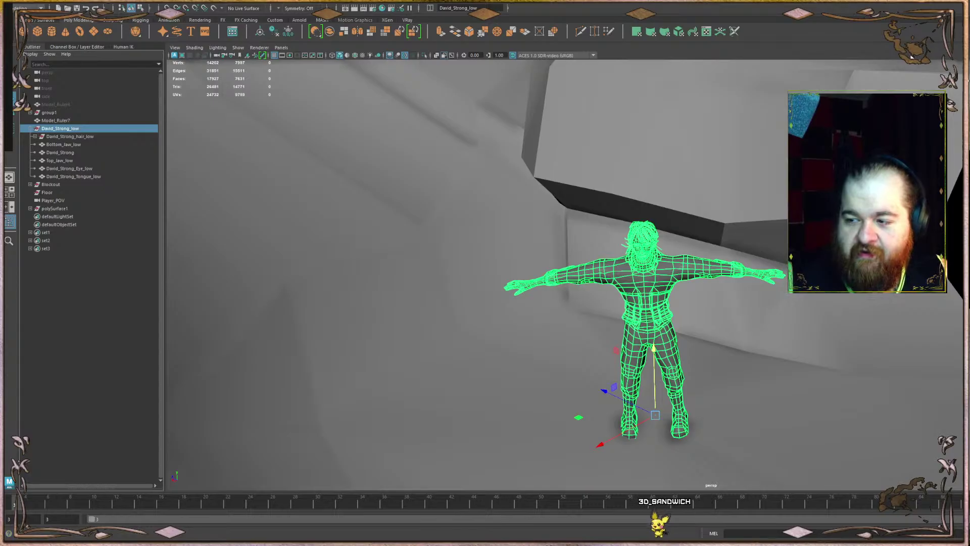
left_click(701, 277)
- Lock the Scale X, Scale Y and Scale Z channels of the David_Strong body mesh
scroll(700, 276, "down", 6)
left_click_drag(672, 249, 591, 260, "alt")
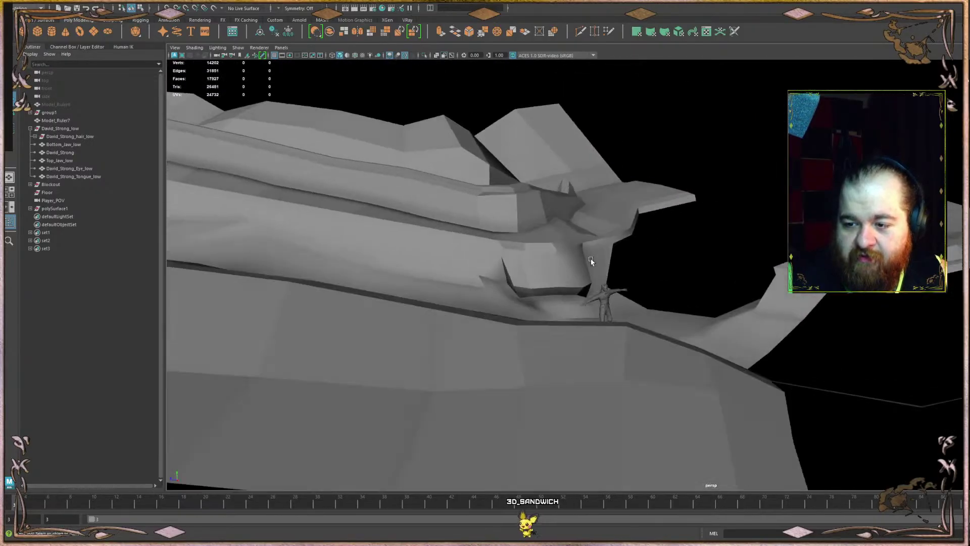
scroll(591, 260, "up", 5)
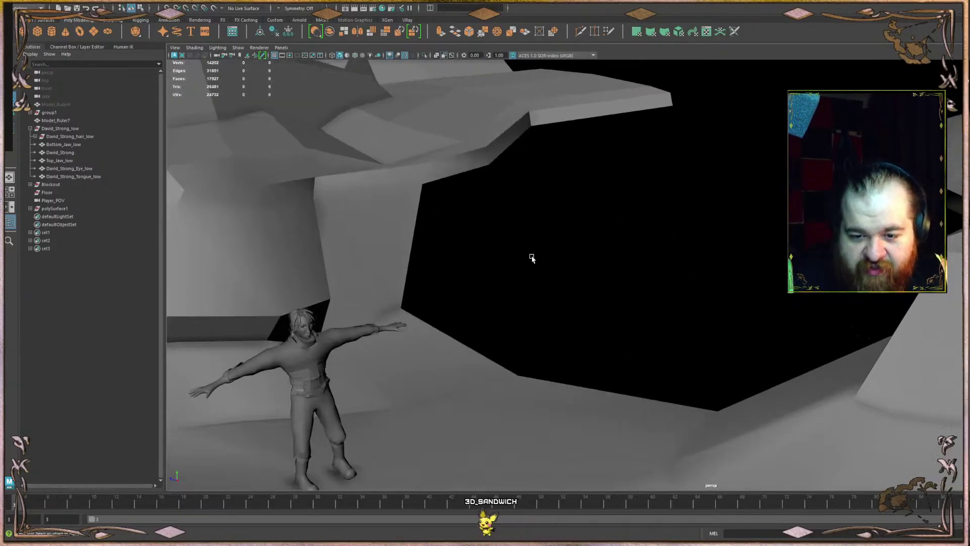
scroll(531, 257, "down", 5)
mouse_move(531, 256)
left_mouse_down("alt")
mouse_move(513, 254)
mouse_move(603, 260)
mouse_move(581, 275)
mouse_move(534, 273)
mouse_move(533, 263)
left_mouse_up("alt")
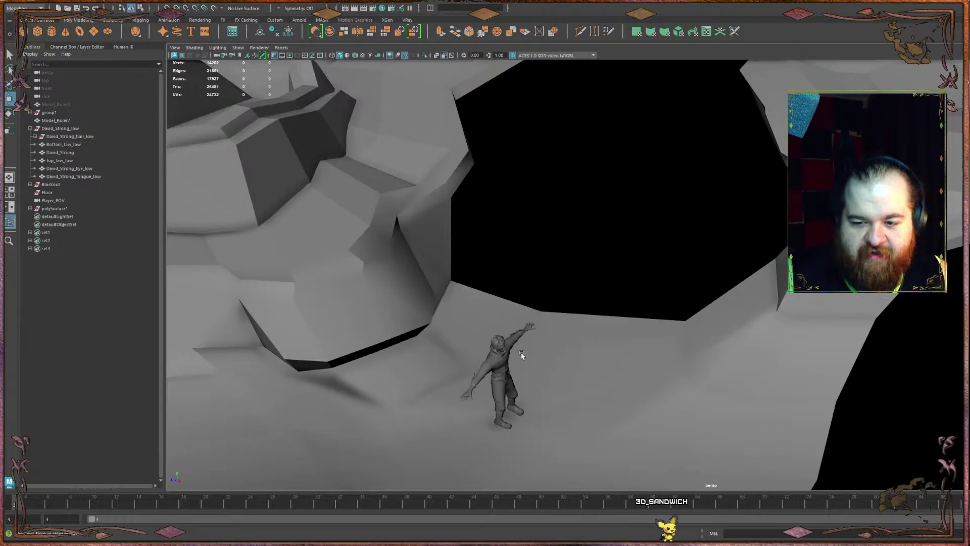
left_click(494, 369)
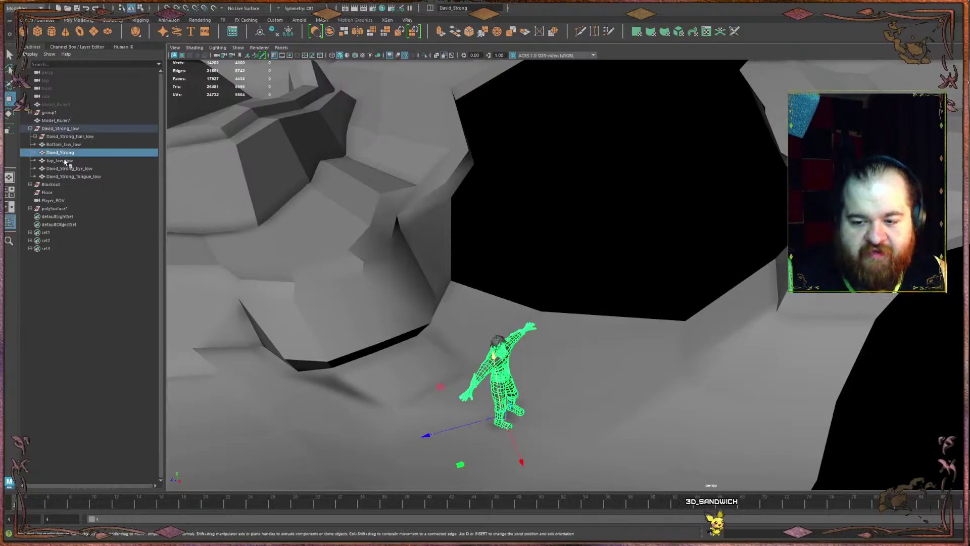
left_click(77, 46)
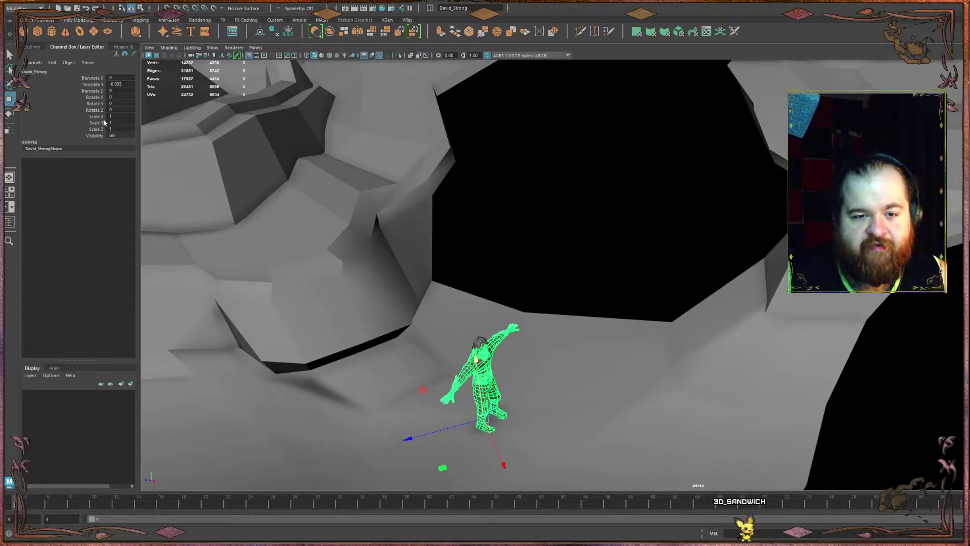
left_click_drag(95, 110, 100, 130)
left_click(94, 142)
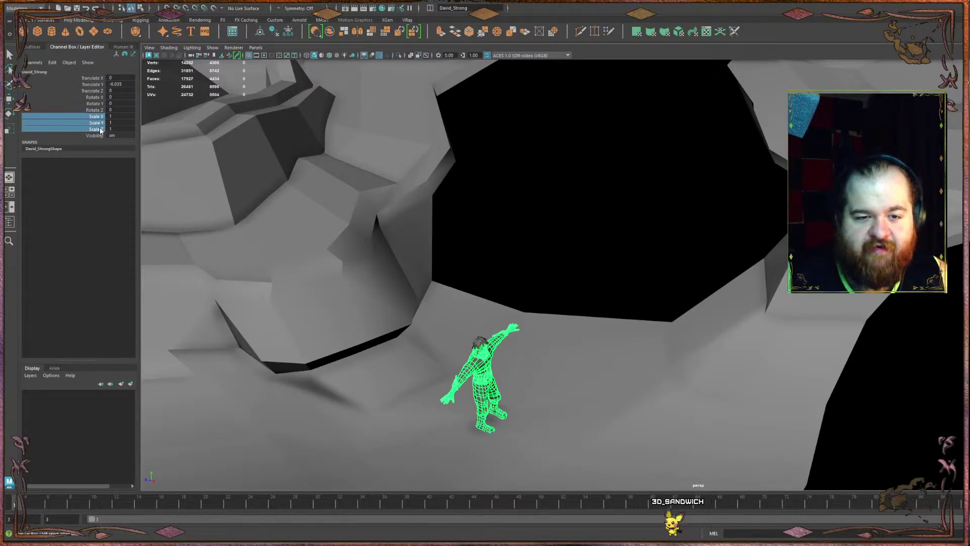
right_click(101, 130)
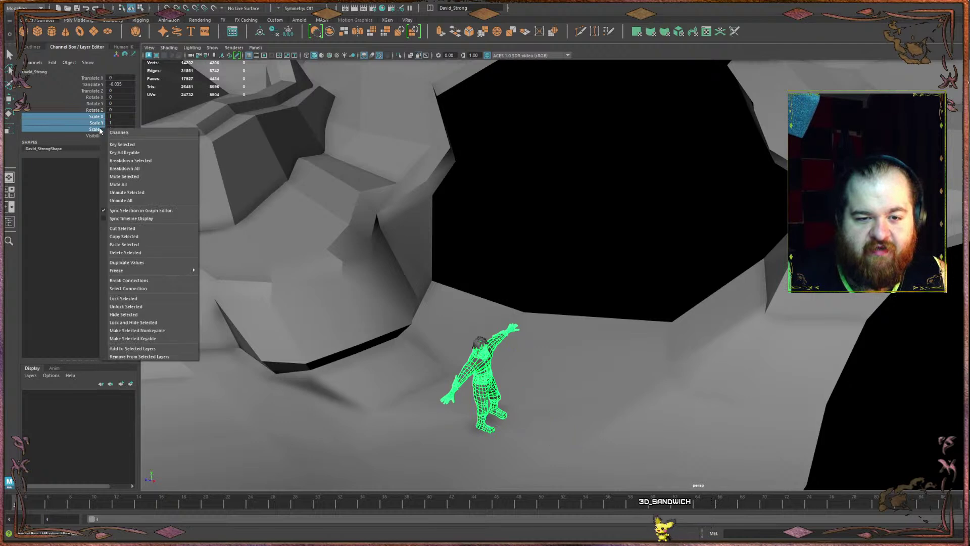
left_click(141, 299)
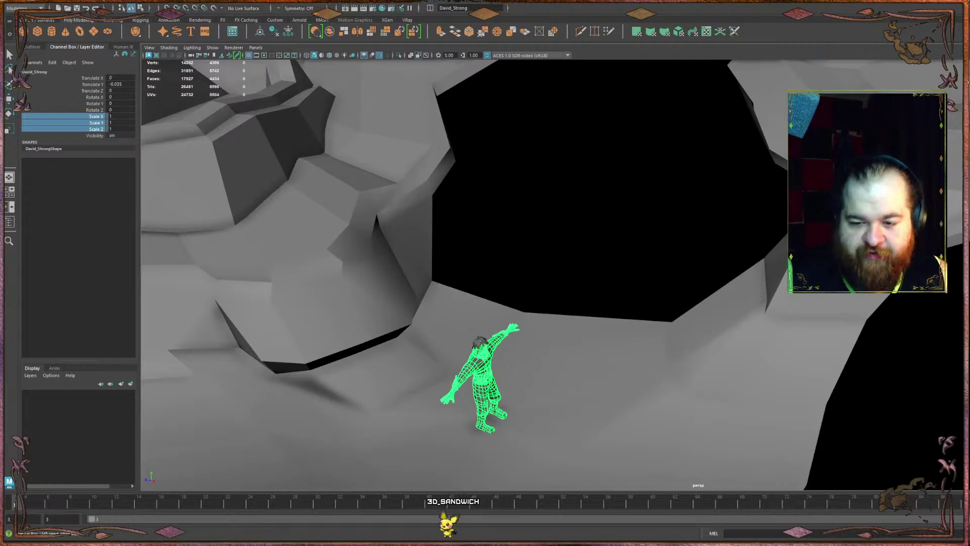
- Examine the character's size against the surrounding terrain, both from behind it and from a distant overview
left_click_drag(488, 172, 507, 188, "alt")
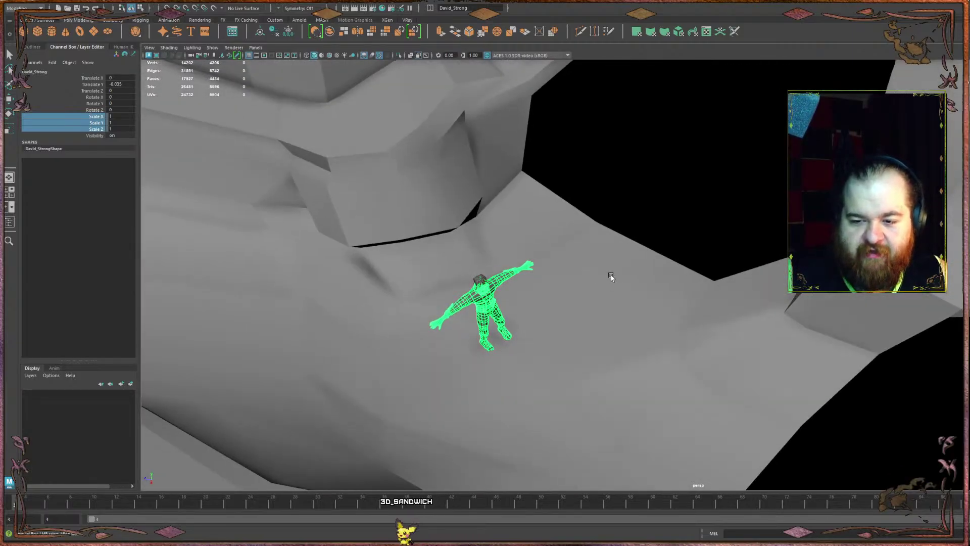
left_click_drag(613, 275, 484, 231, "alt")
scroll(484, 232, "up", 2)
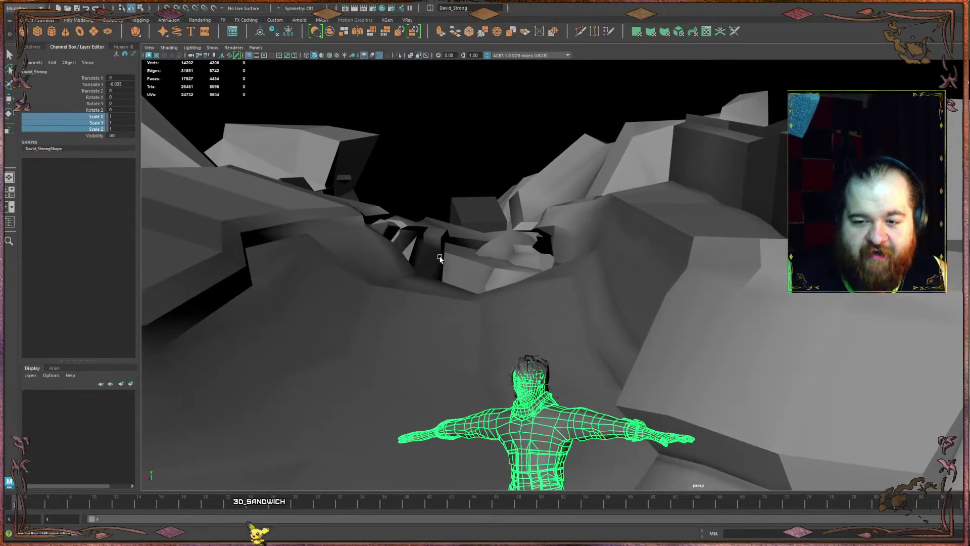
left_click_drag(435, 257, 425, 262, "alt")
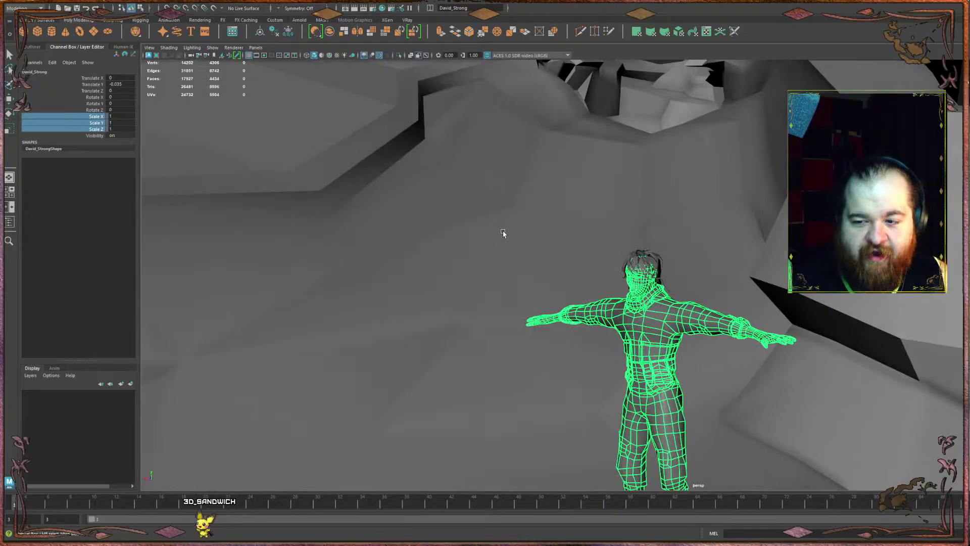
left_click_drag(505, 234, 552, 235, "alt")
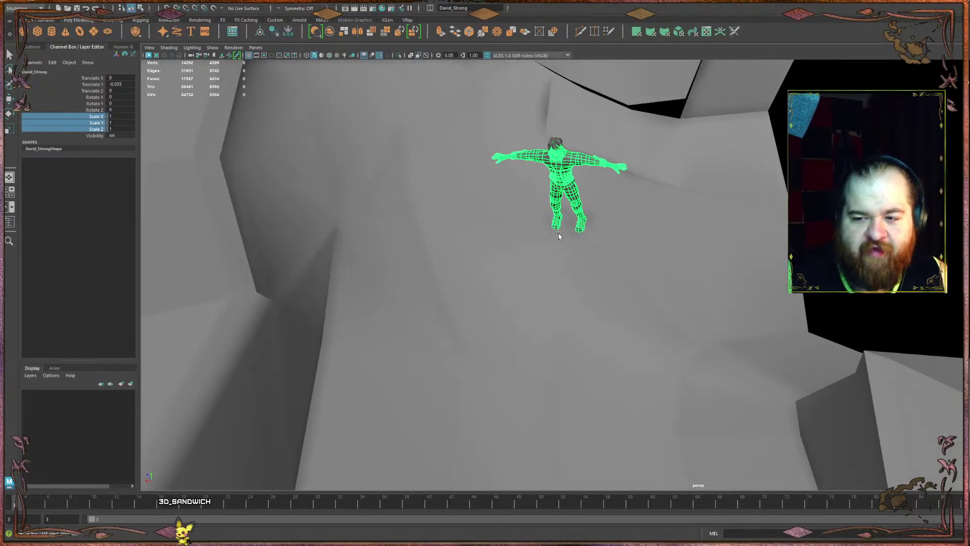
scroll(507, 217, "down", 10)
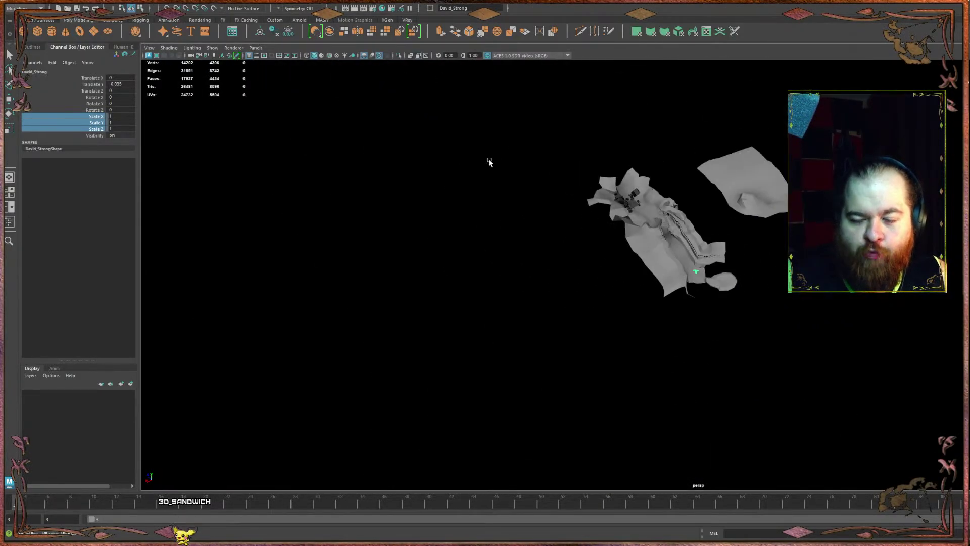
scroll(491, 158, "up", 5)
scroll(632, 137, "up", 6)
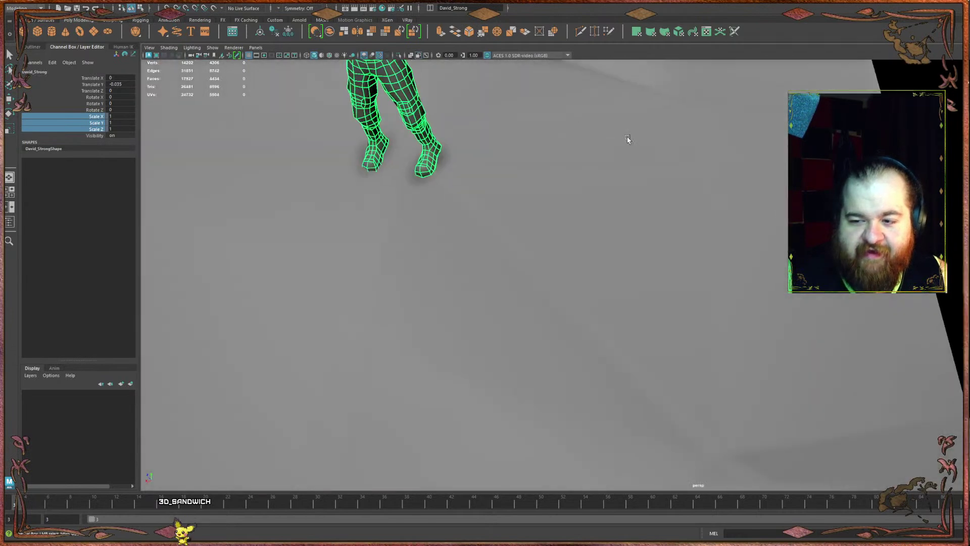
- Inspect the path and rock walls around the character, from overhead and from ground level behind it
scroll(627, 139, "down", 6)
middle_click_drag(550, 152, 520, 332, "alt")
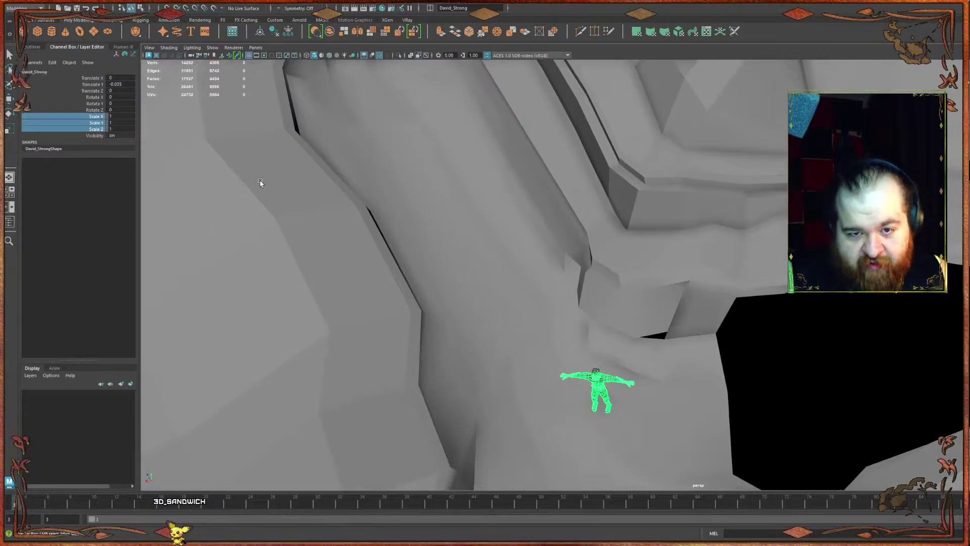
key("f")
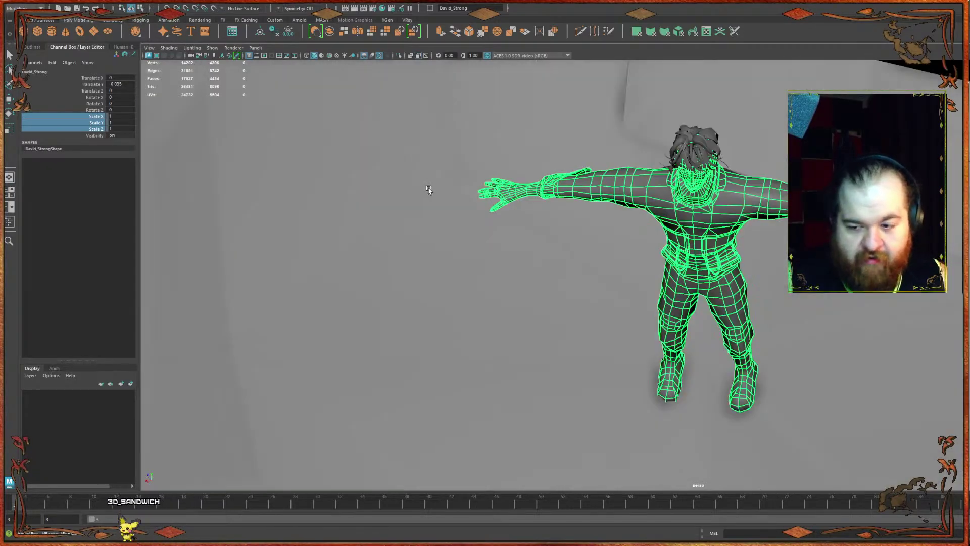
left_click_drag(429, 190, 609, 226, "alt")
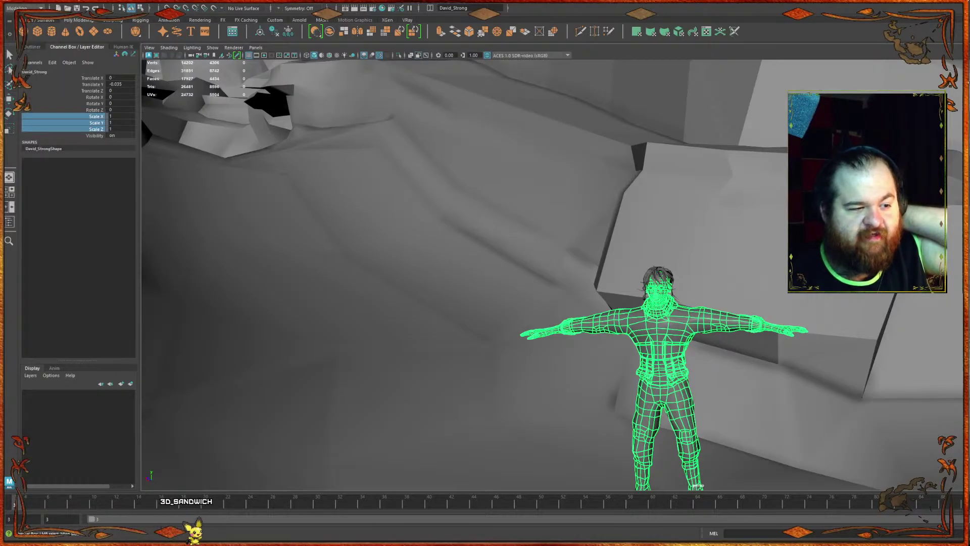
- Switch to the PureRef reference board, add two misty green valley paintings and line them up above the existing pair
right_click_drag(0, 203, 318, 298)
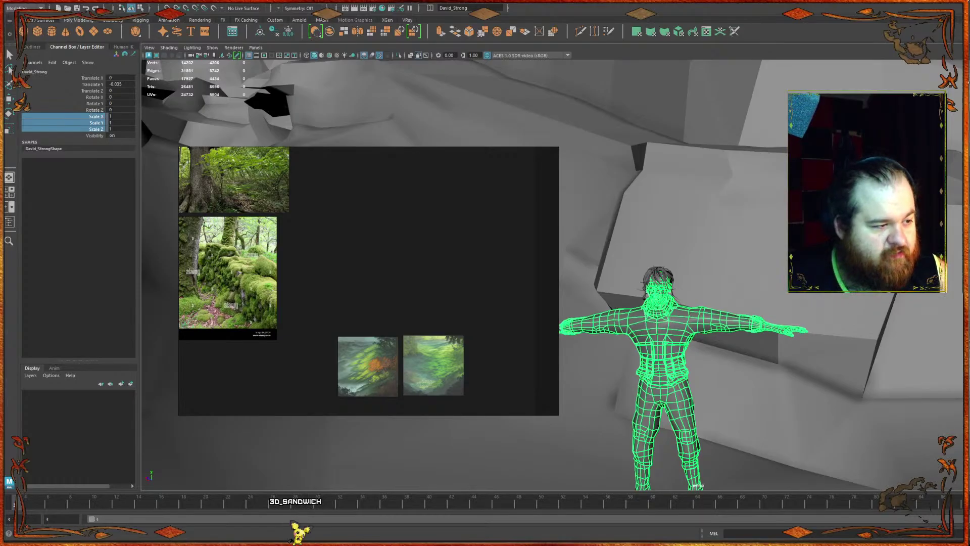
mouse_move(526, 242)
left_mouse_down()
mouse_move(390, 267)
mouse_move(368, 307)
left_mouse_up()
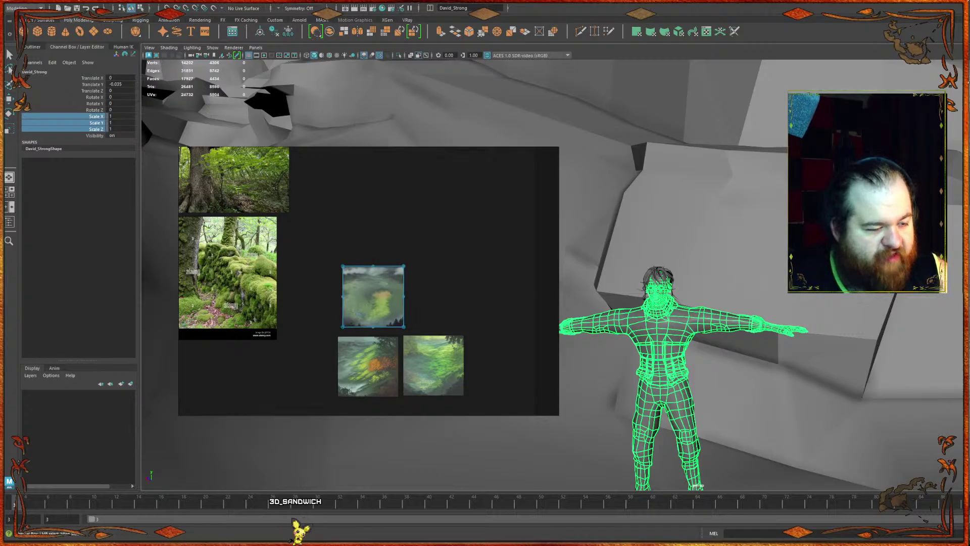
mouse_move(5, 202)
left_mouse_down()
mouse_move(189, 226)
mouse_move(280, 265)
mouse_move(437, 265)
mouse_move(449, 302)
left_mouse_up()
scroll(369, 306, "up", 6)
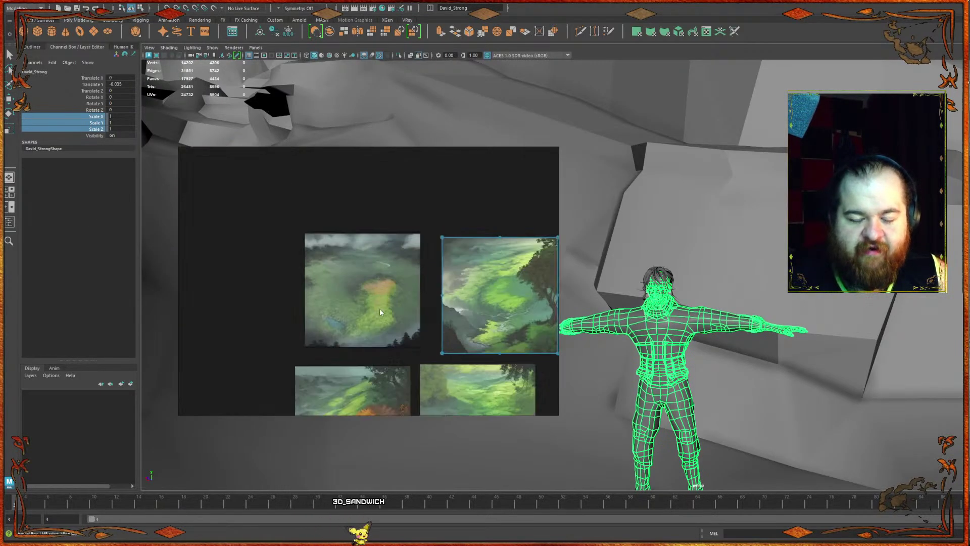
scroll(365, 307, "down", 5)
left_click_drag(349, 259, 339, 265)
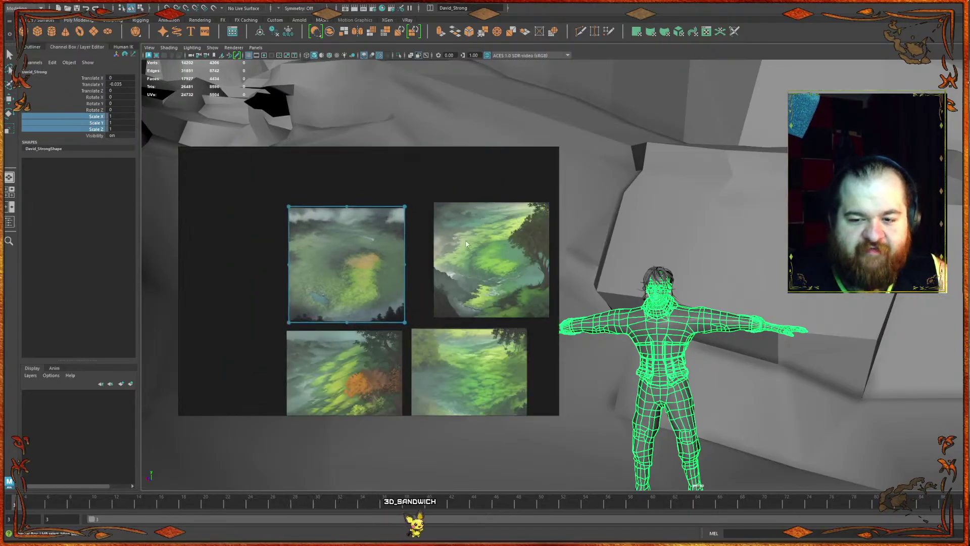
left_click_drag(470, 250, 447, 253)
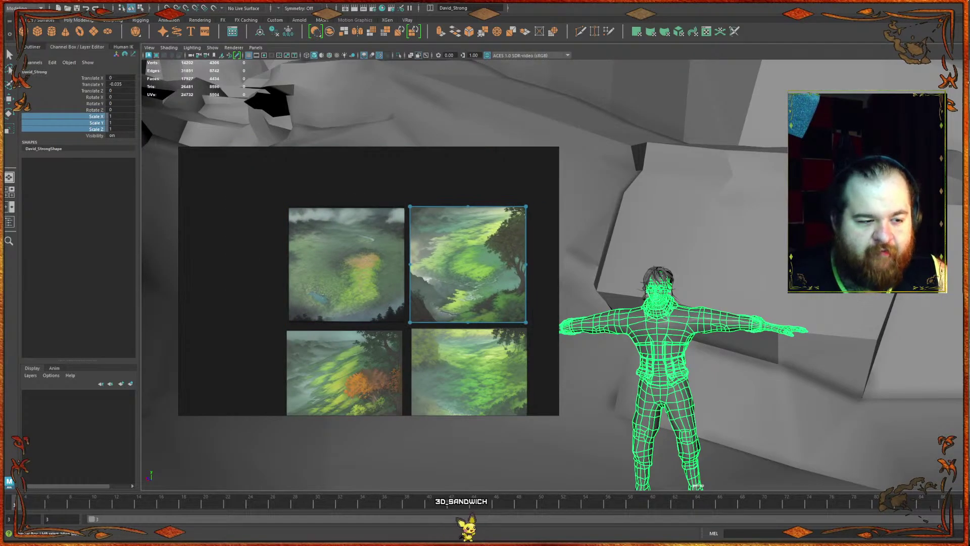
- Add the valley painting with the yellow tree at the end of the lower row and even out that row's spacing
left_click_drag(180, 263, 336, 294)
scroll(300, 233, "down", 5)
left_click_drag(301, 244, 400, 282)
scroll(391, 296, "up", 5)
left_click(345, 299)
left_click_drag(345, 300, 336, 297)
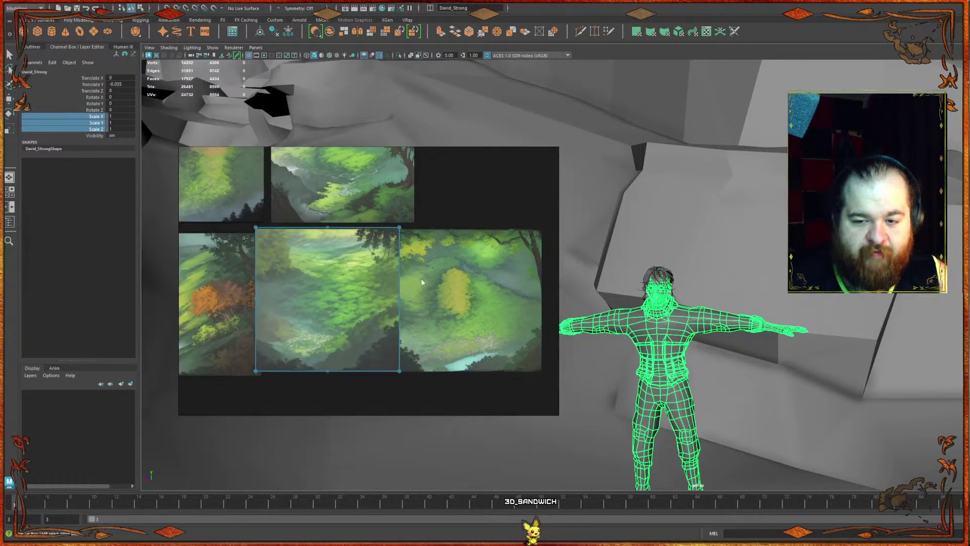
left_click_drag(429, 278, 453, 274)
left_click_drag(396, 286, 396, 281)
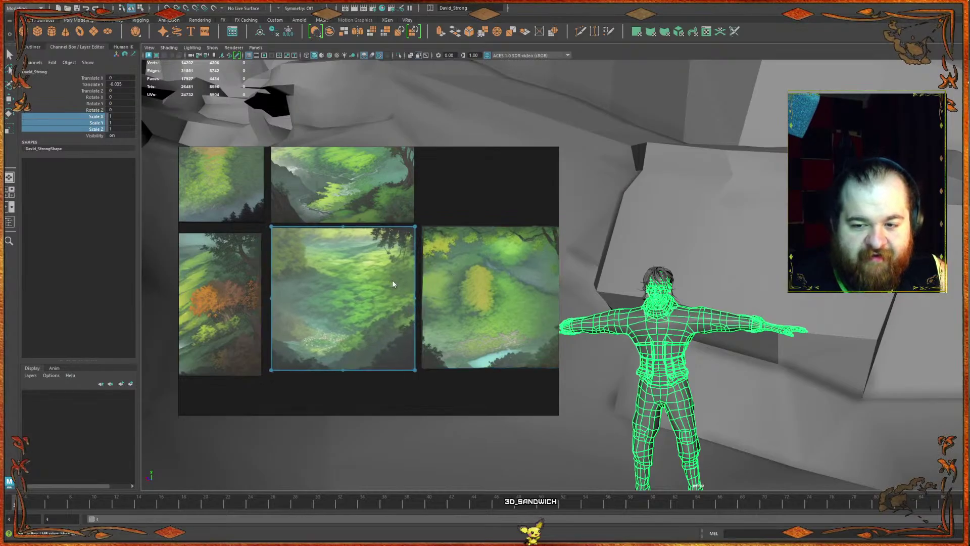
left_click(235, 282)
left_click_drag(235, 282, 238, 278)
left_click(475, 267)
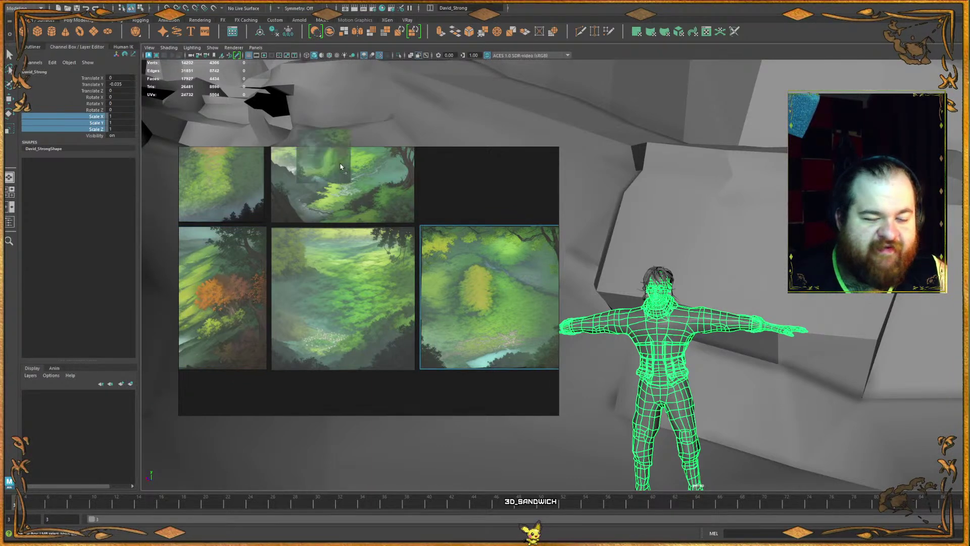
- Add the dark forest painting with the bright green slope directly above the yellow-tree painting
left_click_drag(339, 164, 487, 207)
middle_click_drag(345, 241, 279, 272)
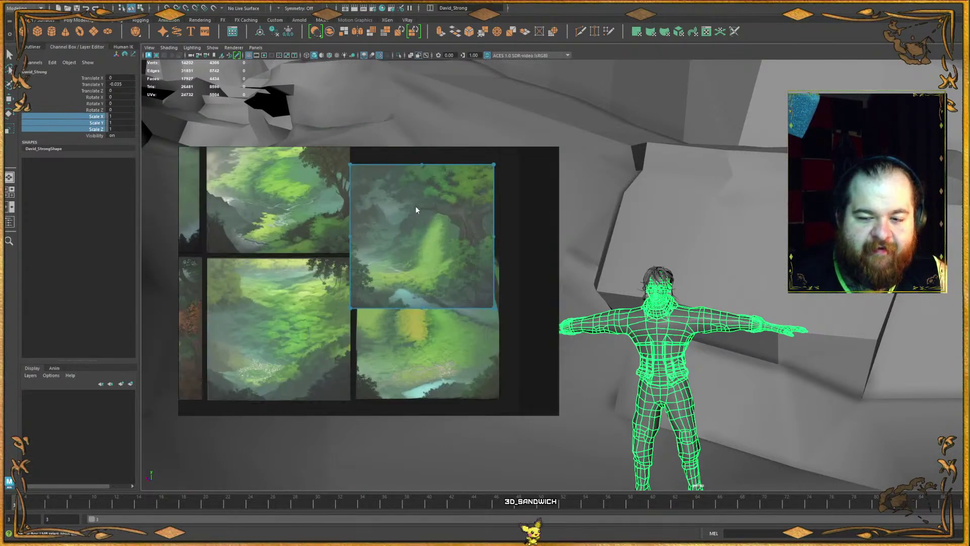
left_click_drag(362, 246, 370, 187)
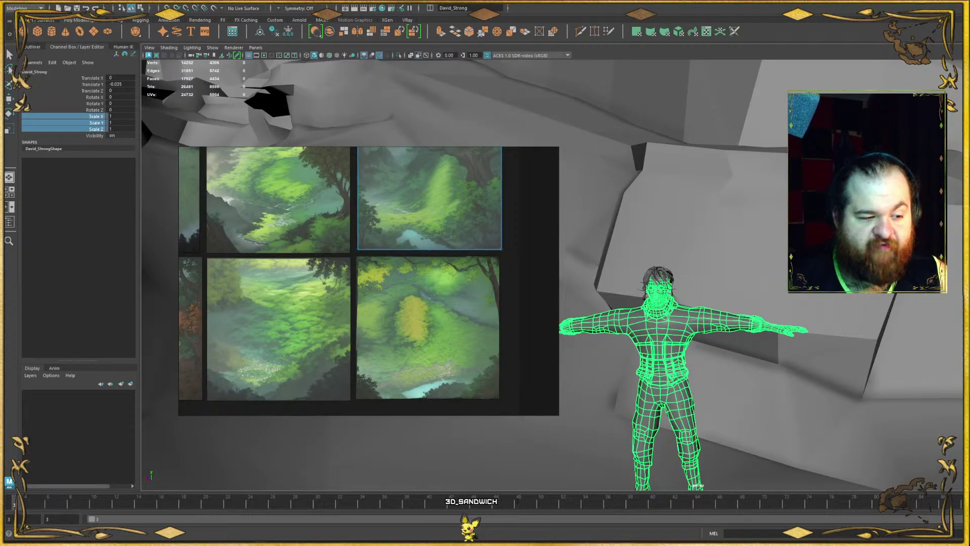
- Add a third row of three landscape paintings beneath the grid, ending with the blue hillside framed by autumn trees
left_click(367, 262)
mouse_move(376, 261)
left_mouse_down()
mouse_move(296, 368)
mouse_move(267, 341)
mouse_move(354, 322)
mouse_move(325, 379)
mouse_move(326, 352)
left_mouse_up()
key("ctrl+s")
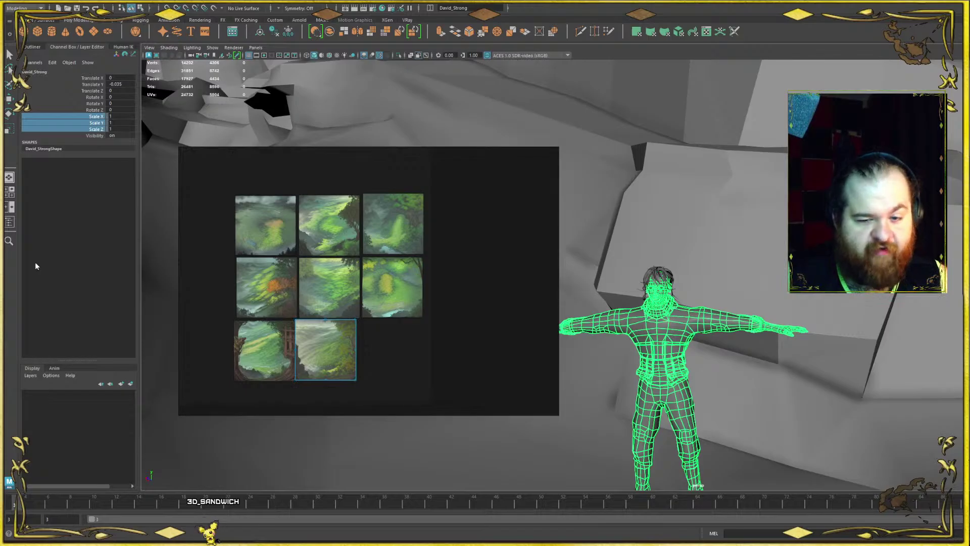
left_click_drag(96, 266, 360, 362)
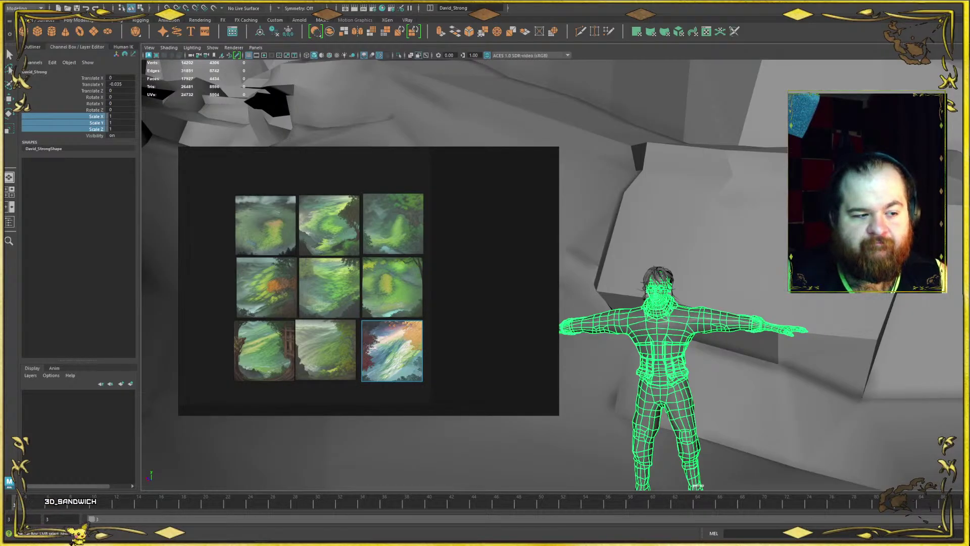
- Start a fourth column with the tree-framed valley painting and place the cloudy mountain painting below it
key("ctrl+v")
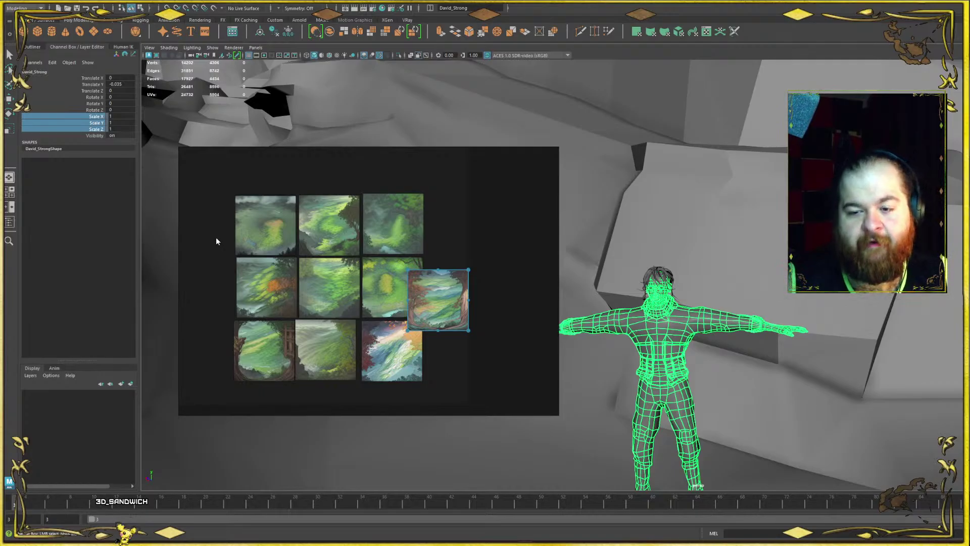
scroll(466, 218, "up", 2)
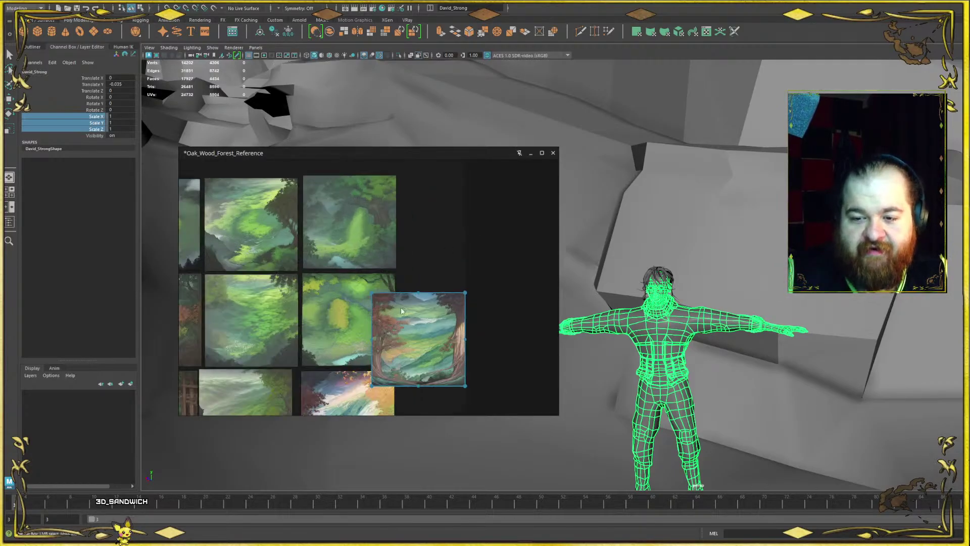
left_click_drag(401, 328, 429, 211)
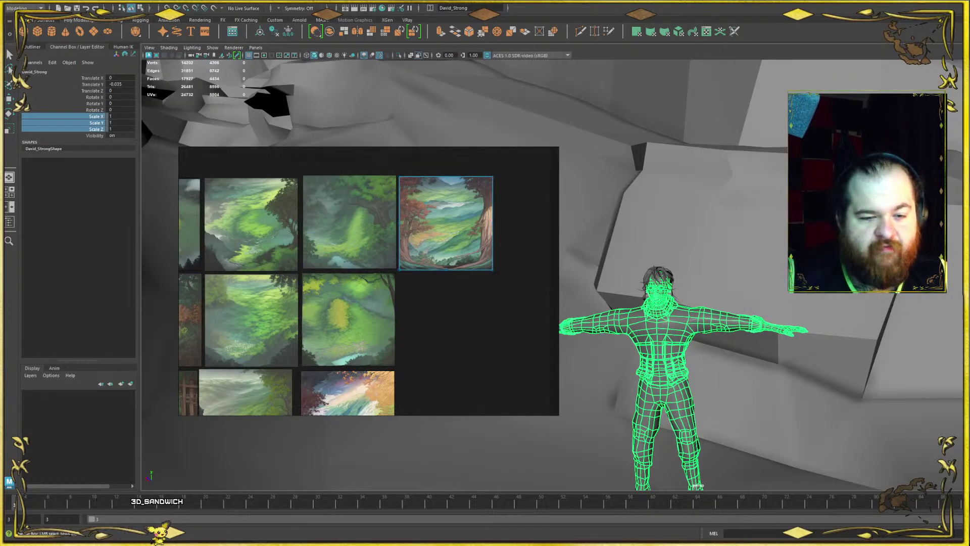
left_click_drag(267, 229, 432, 310)
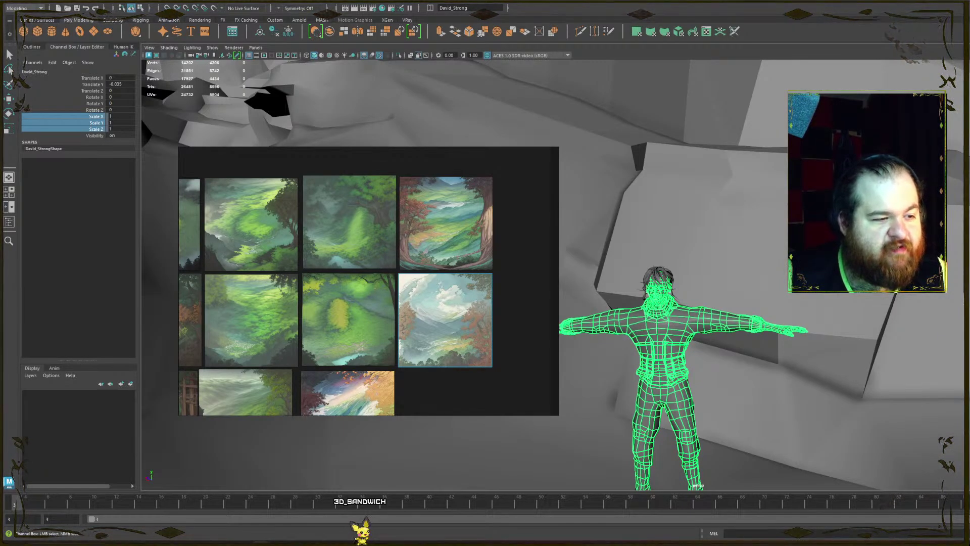
- Add the teal valley painting with red branches below the cloudy mountain painting, aligned with the third row
left_click_drag(192, 324, 461, 396)
scroll(460, 354, "down", 1)
scroll(459, 314, "up", 3)
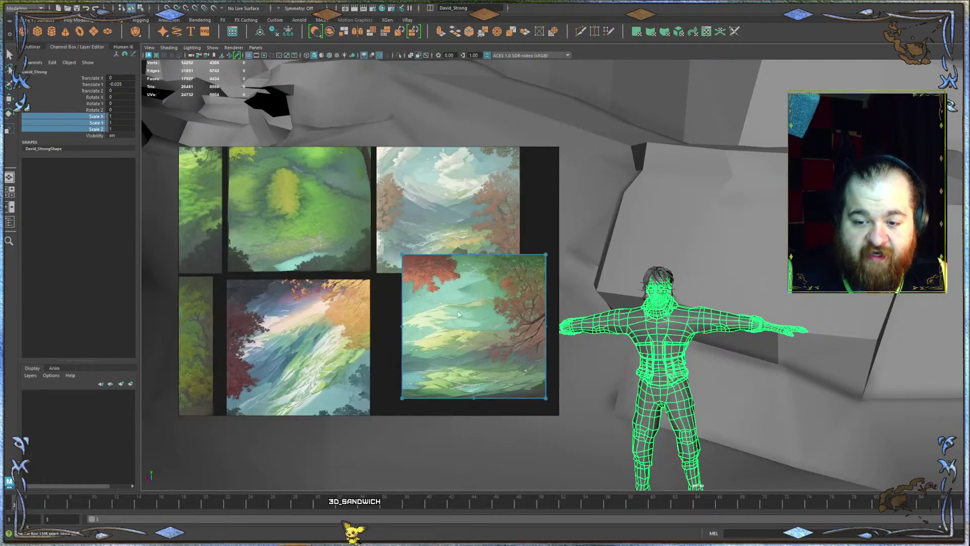
left_click_drag(459, 314, 434, 336)
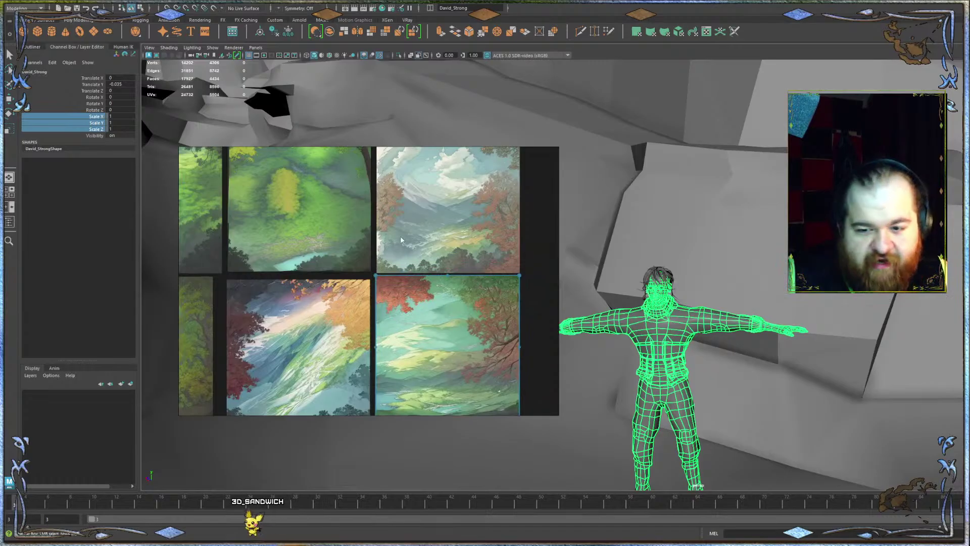
- Start a fourth row with three paintings: the green river valley, the hillside with dark towers and the autumn lake
scroll(427, 177, "down", 2)
scroll(698, 278, "down", 1)
scroll(417, 283, "down", 4)
left_click(454, 266)
scroll(419, 280, "up", 3)
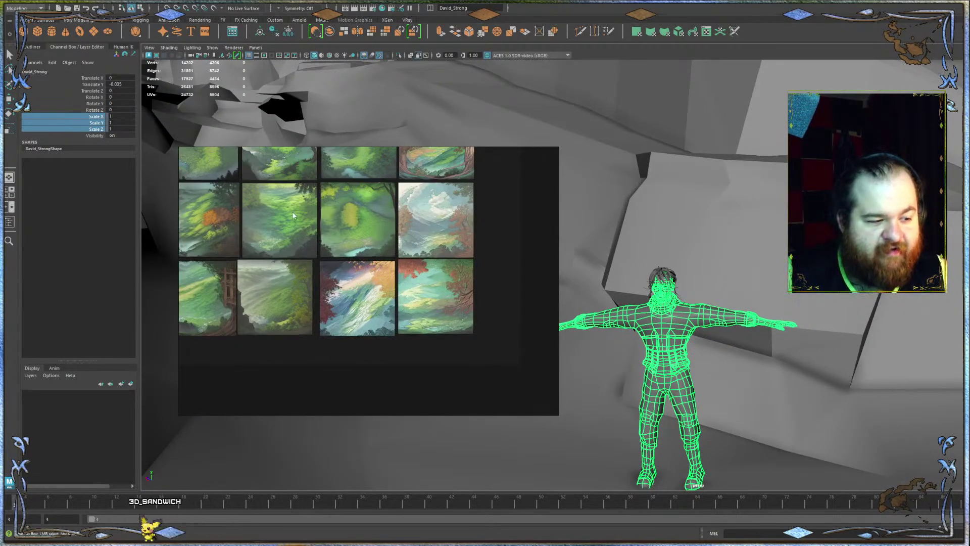
scroll(384, 205, "down", 3)
scroll(255, 257, "up", 3)
left_click_drag(0, 276, 297, 325)
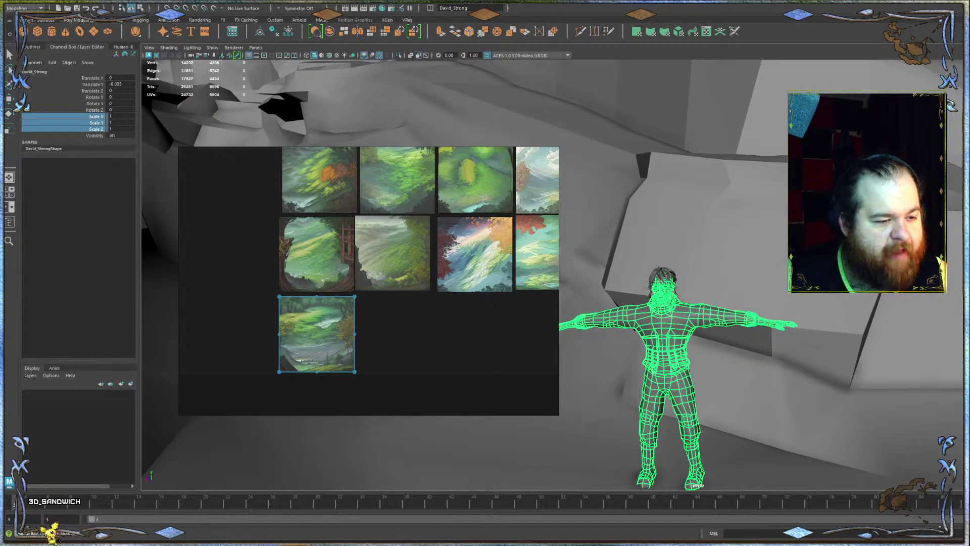
left_click_drag(31, 217, 398, 324)
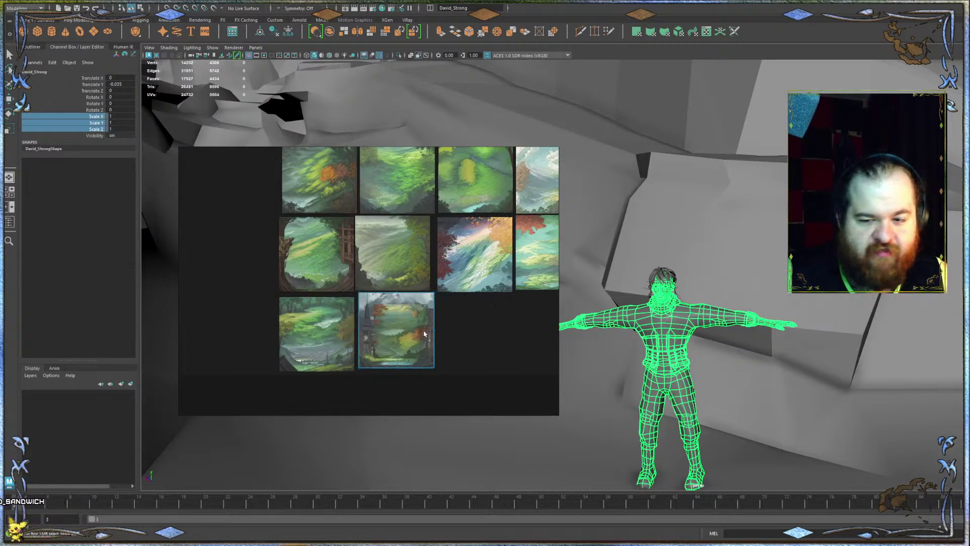
key("ctrl+v")
left_click_drag(463, 344, 462, 338)
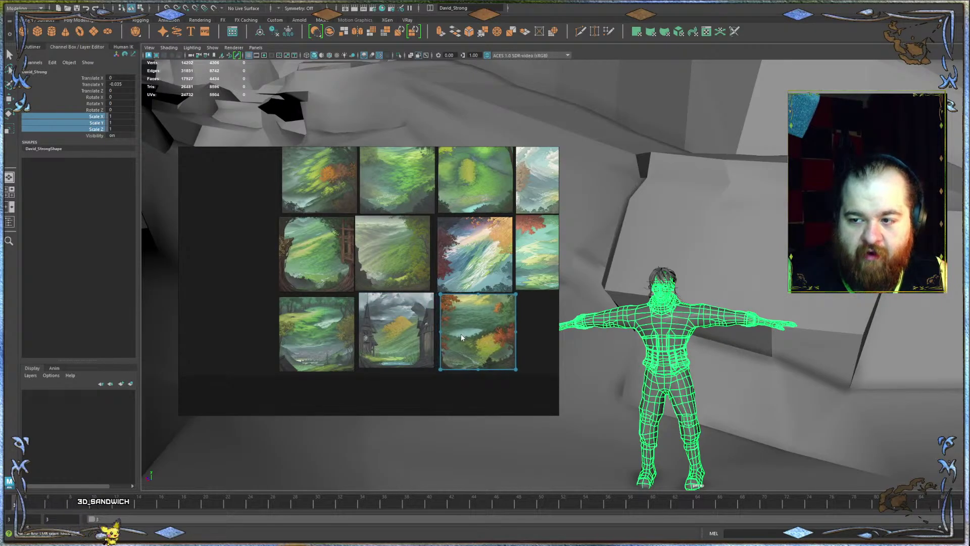
- Examine the terrain blockout around the character beside the landscape paintings, and move the reference board off the viewport
scroll(718, 240, "down", 6)
middle_click_drag(718, 241, 829, 311, "alt")
left_click_drag(829, 312, 692, 303, "alt")
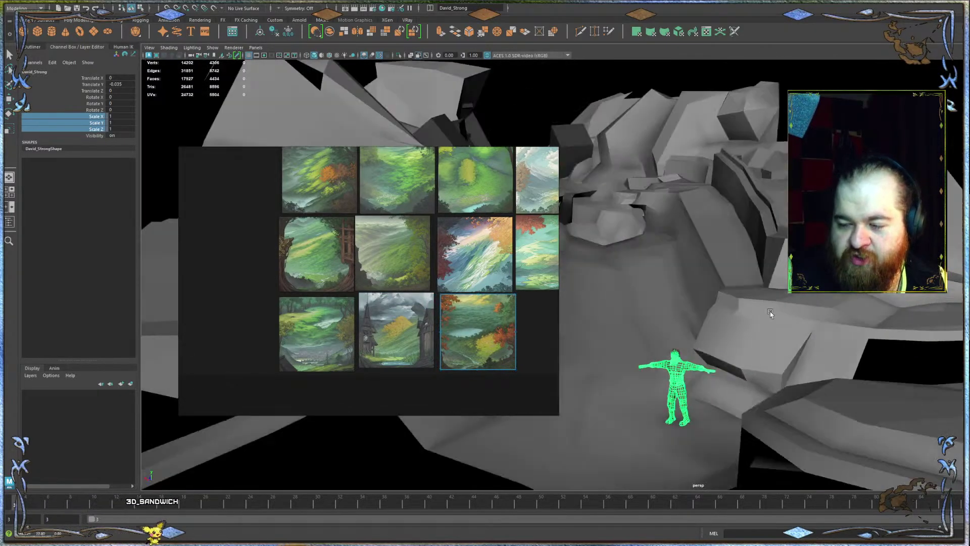
scroll(692, 303, "up", 3)
middle_click_drag(692, 283, 551, 217, "alt")
scroll(549, 216, "down", 8)
scroll(613, 201, "down", 2)
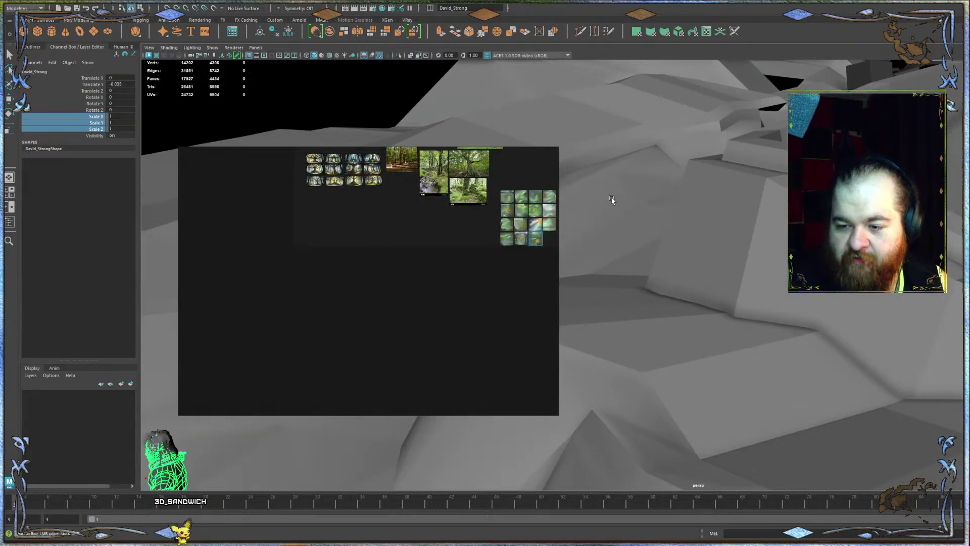
right_click_drag(535, 218, 71, 202)
middle_click_drag(513, 206, 688, 152, "alt")
right_click_drag(65, 215, 1, 213)
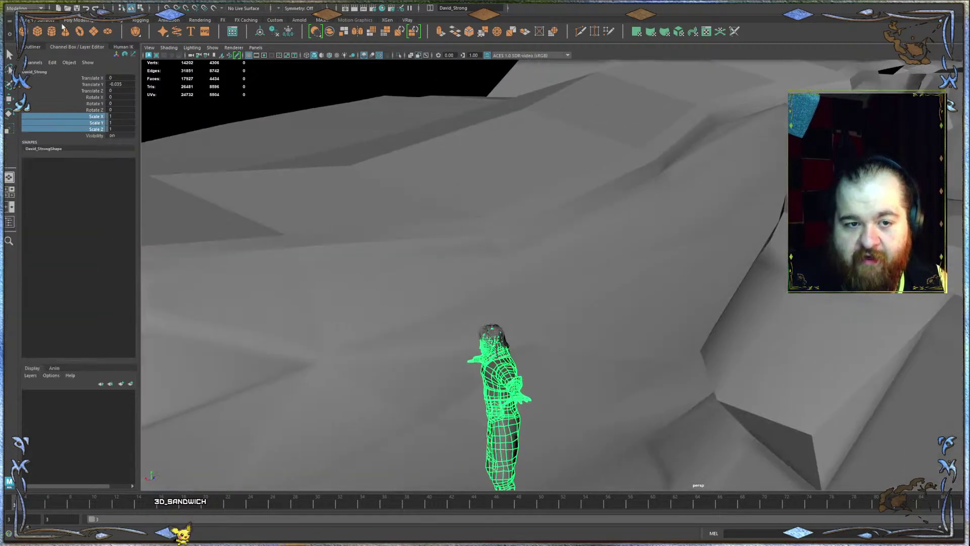
- Select the whole David_Strong_low character group instead of only its body mesh
left_click(32, 47)
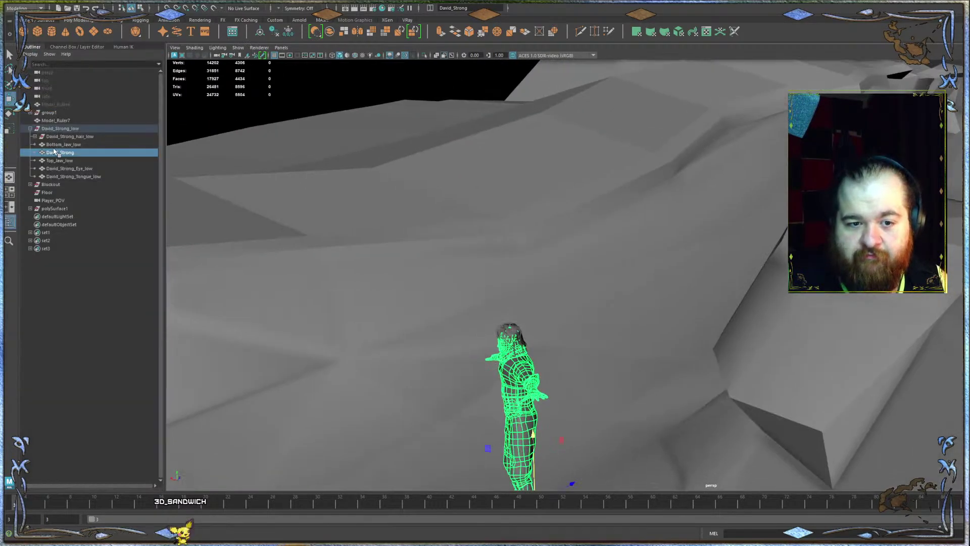
left_click(60, 128)
left_click_drag(584, 234, 597, 345, "alt")
key("ctrl+z")
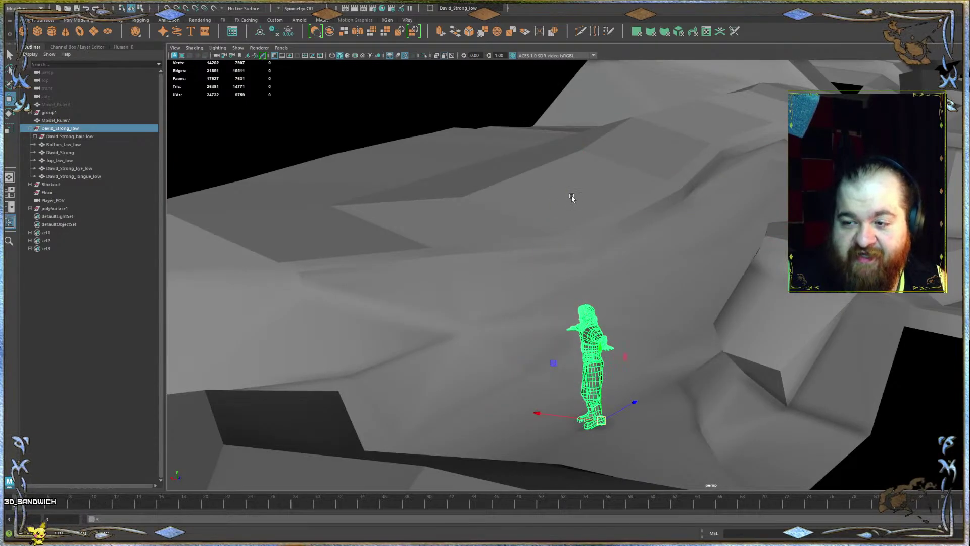
- Bring up the reference board and place the dark mountain painting with the bright green ridge at the end of the fourth row
key("alt+Tab")
left_click_drag(409, 253, 501, 274)
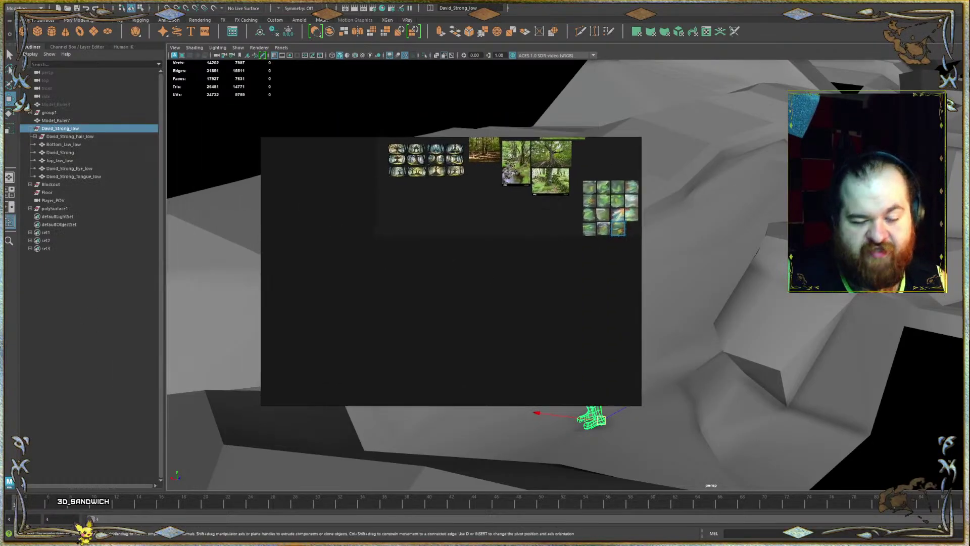
left_click_drag(0, 199, 551, 217)
right_click_drag(434, 237, 408, 247)
scroll(408, 247, "down", 5)
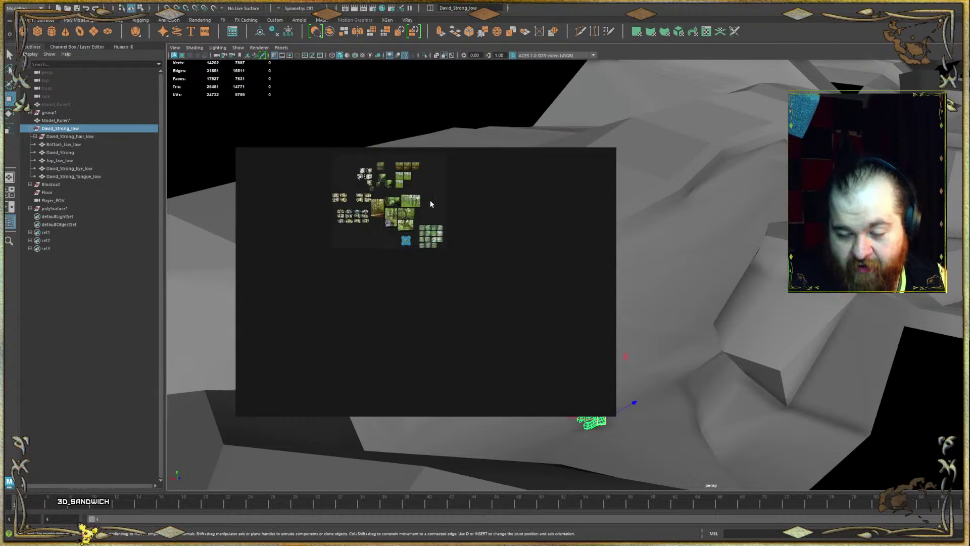
scroll(388, 212, "up", 6)
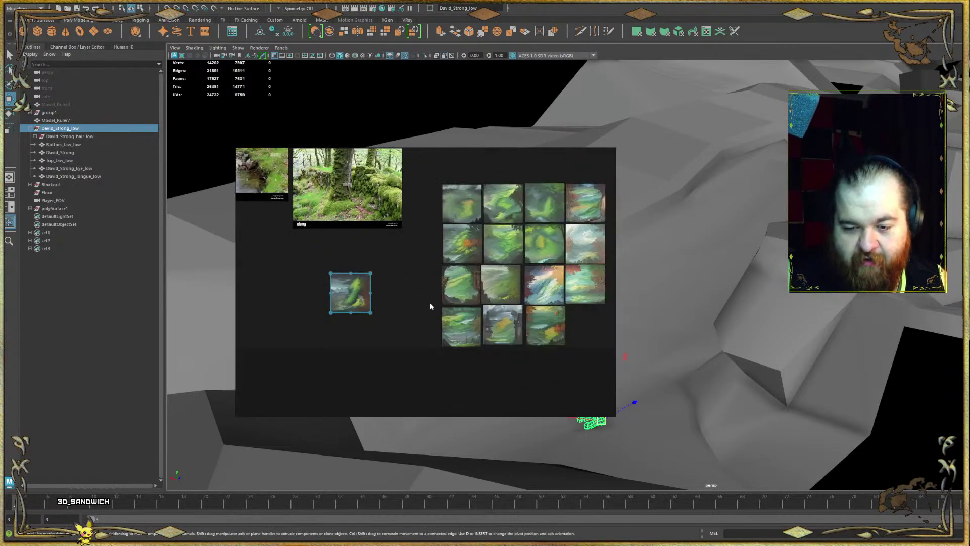
right_click_drag(505, 288, 510, 243)
scroll(306, 247, "up", 4)
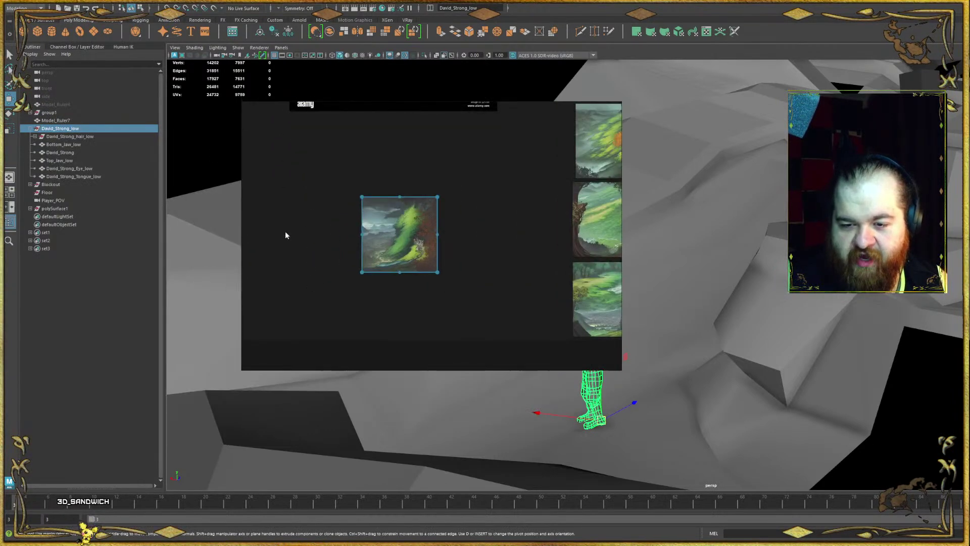
scroll(285, 235, "down", 3)
left_click_drag(329, 217, 508, 230)
scroll(527, 249, "up", 5)
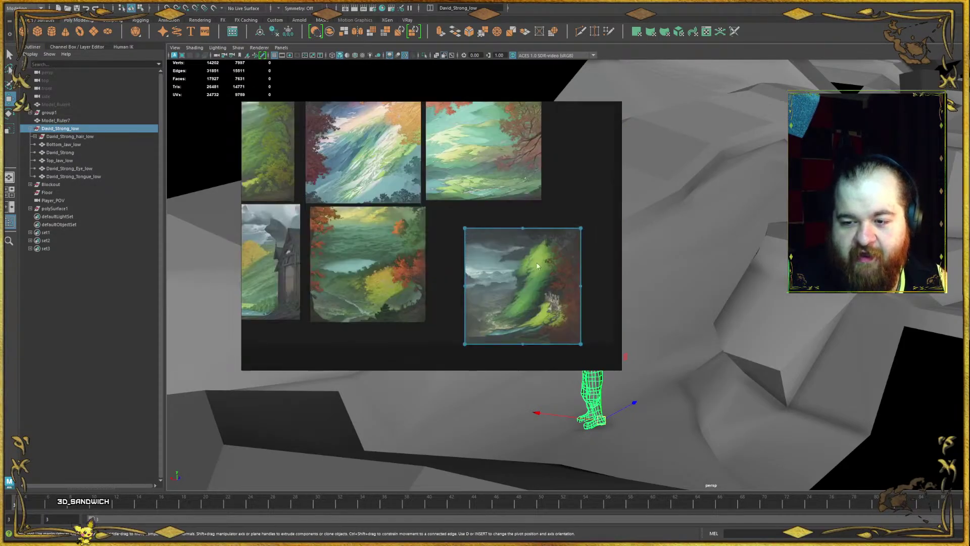
left_click_drag(536, 262, 478, 237)
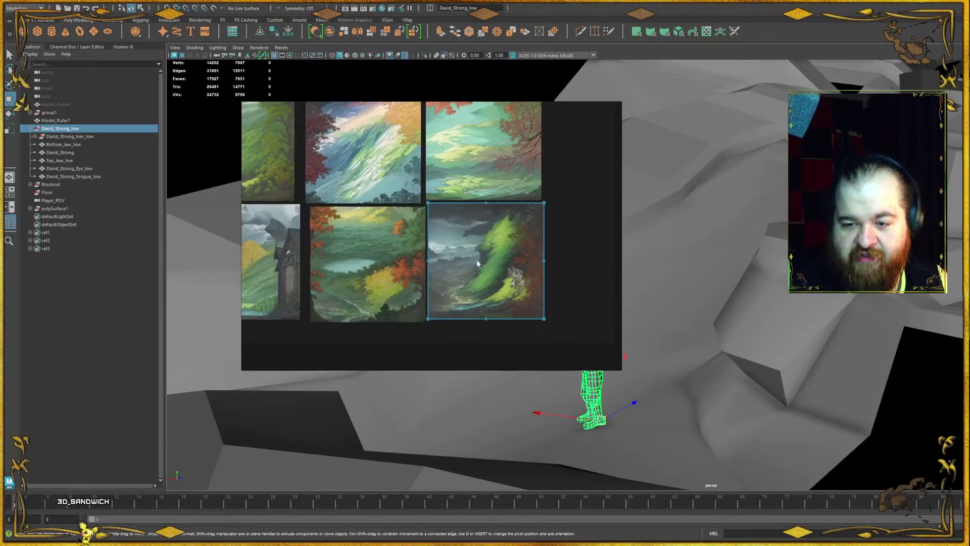
- Examine the autumn lake, dark towers, misty hillside and wood-framed valley paintings up close within the painting grid
scroll(256, 234, "up", 4)
left_click(420, 209)
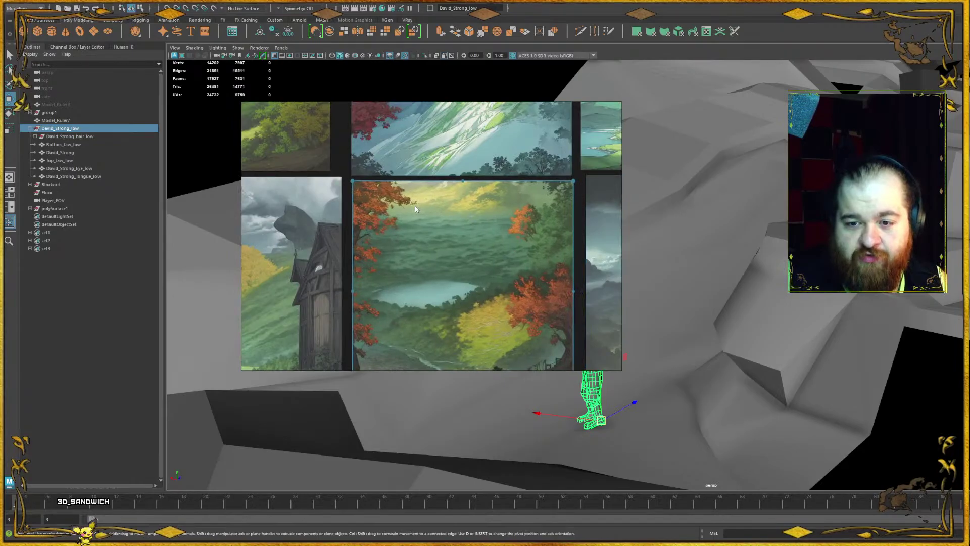
scroll(401, 250, "down", 5)
scroll(330, 235, "up", 3)
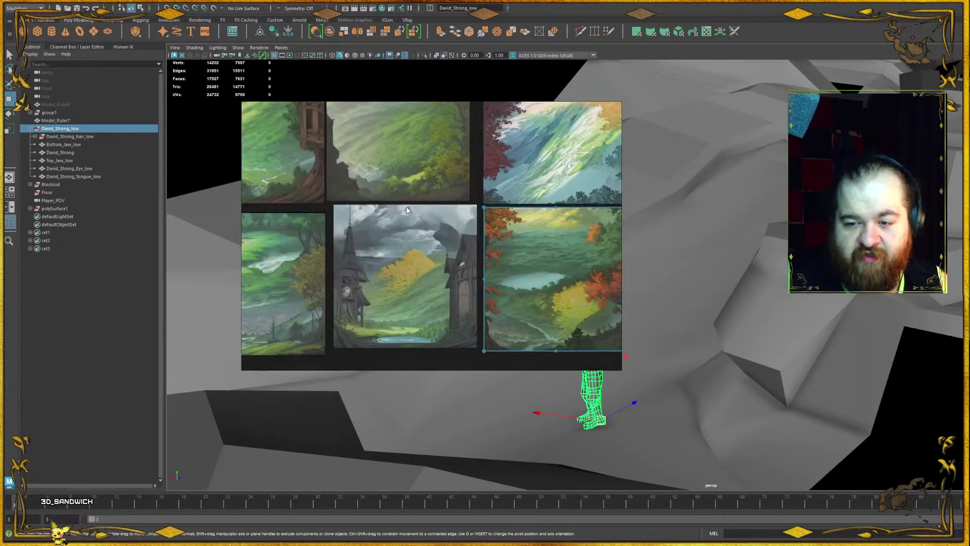
scroll(358, 235, "down", 3)
scroll(390, 218, "up", 6)
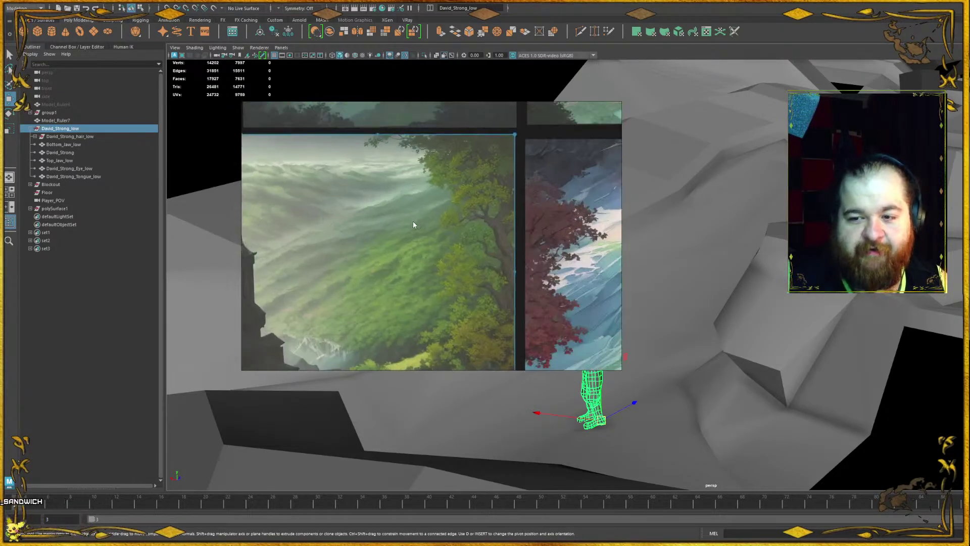
scroll(413, 220, "down", 5)
scroll(456, 205, "down", 2)
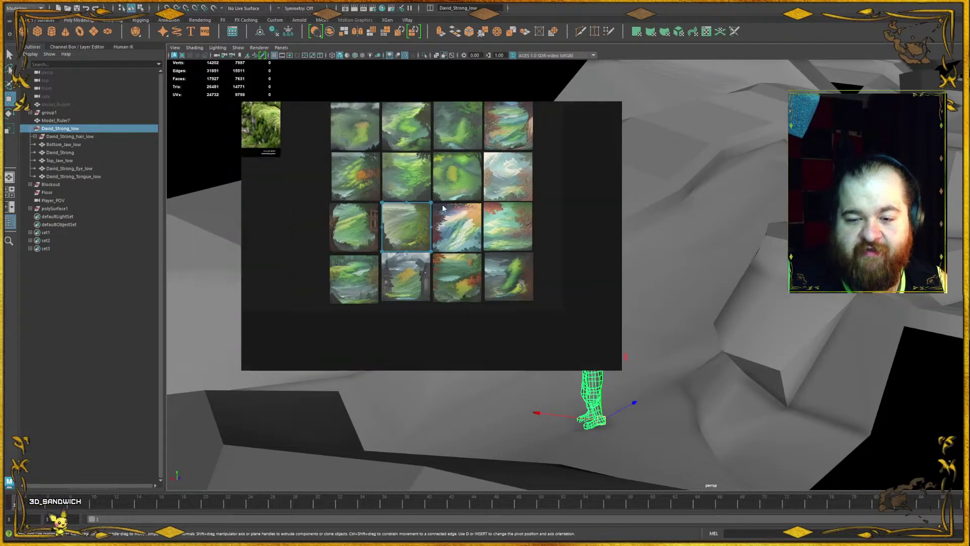
scroll(356, 217, "up", 6)
scroll(379, 199, "down", 4)
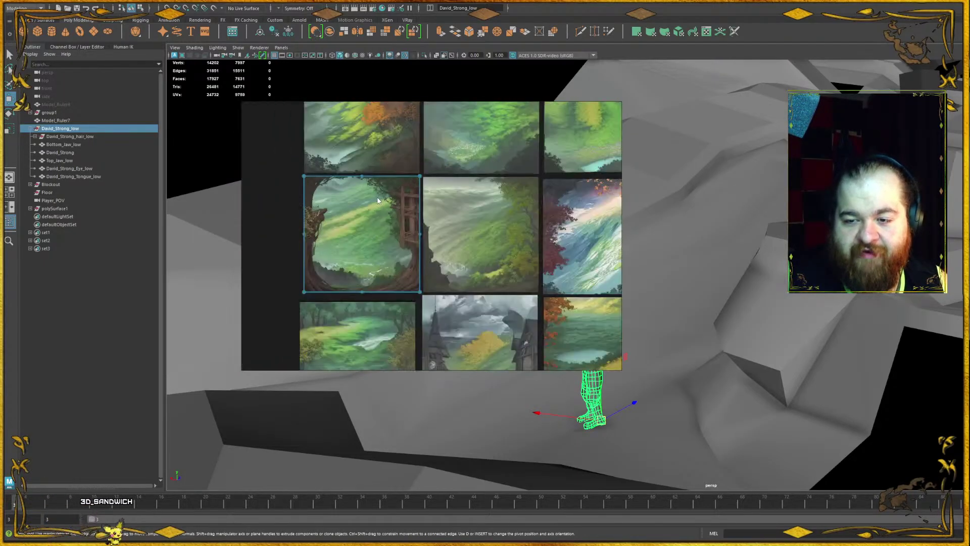
scroll(369, 230, "up", 4)
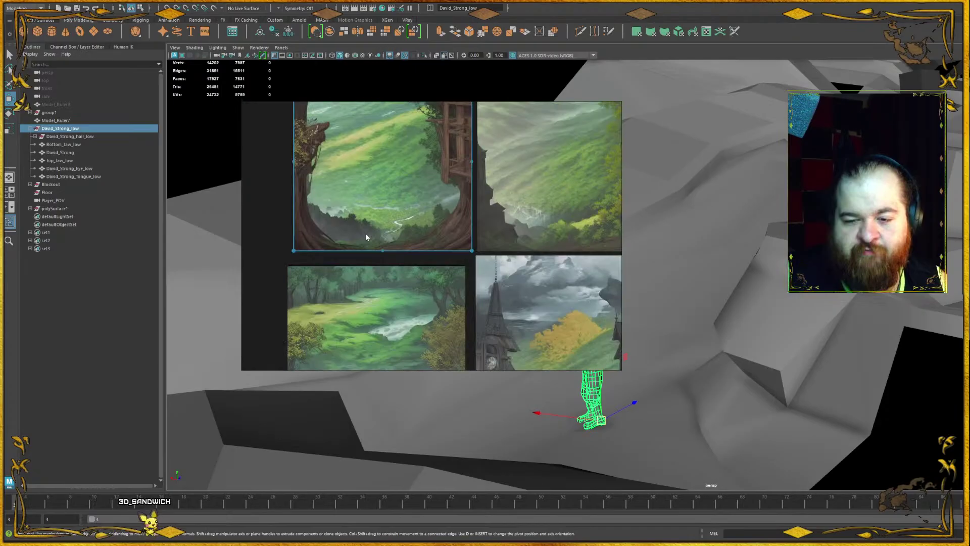
left_click(357, 268)
scroll(356, 263, "down", 4)
scroll(362, 228, "down", 2)
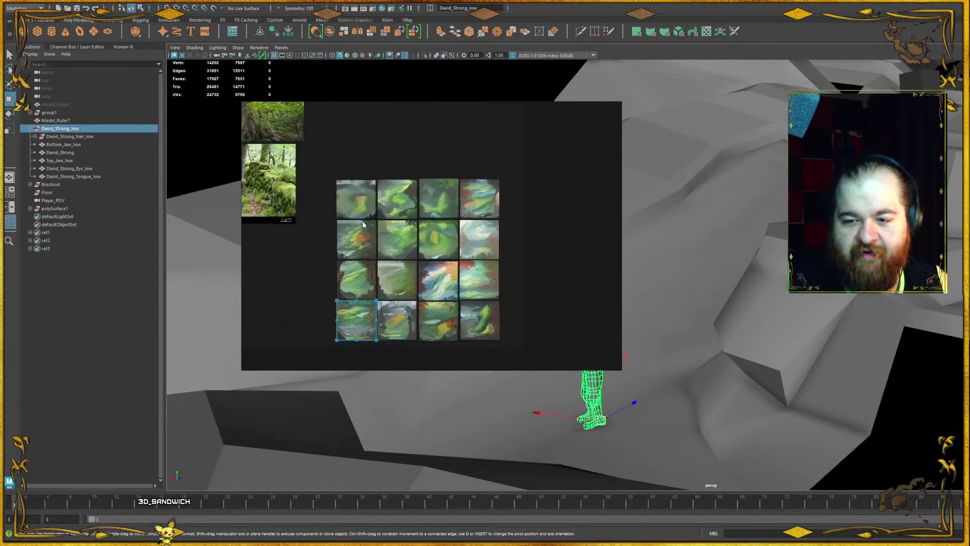
scroll(362, 220, "up", 5)
scroll(359, 194, "down", 4)
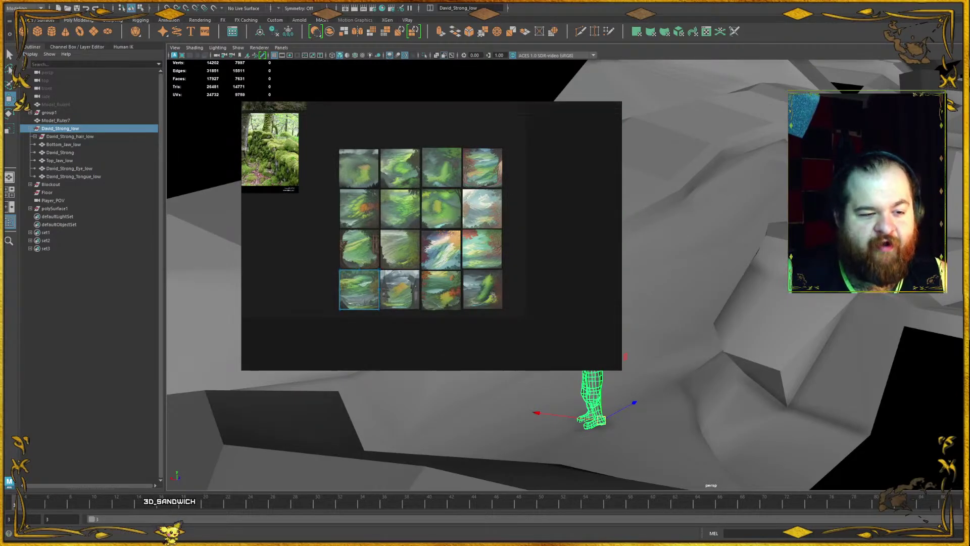
- Start a fifth column with the teal-leaved valley painting in the first row and the shadowy green valley painting in the second
mouse_move(356, 293)
left_mouse_down()
mouse_move(570, 256)
mouse_move(480, 147)
left_mouse_up()
scroll(564, 229, "up", 2)
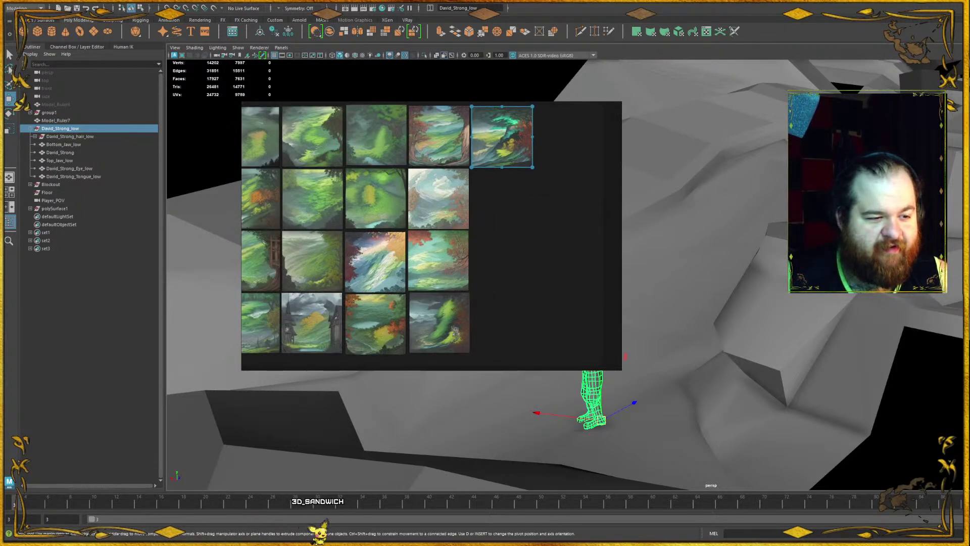
scroll(509, 183, "up", 1)
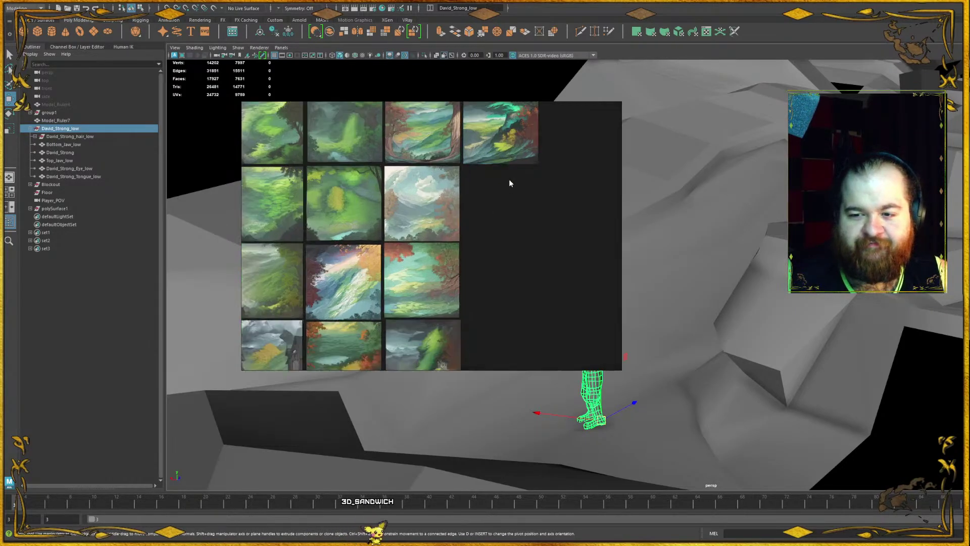
scroll(509, 180, "up", 3)
key("ctrl+v")
left_click_drag(453, 244, 450, 219)
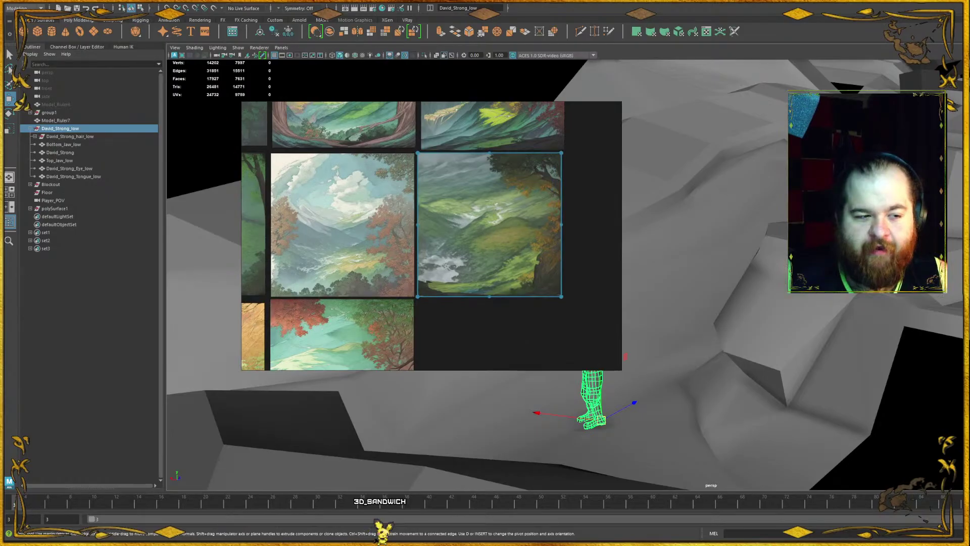
- Add the misty green plain painting with rocky cliffs to the fifth column, aligned with the third row
mouse_move(0, 202)
left_mouse_down()
mouse_move(333, 223)
mouse_move(502, 307)
left_mouse_up()
scroll(433, 236, "down", 4)
left_click_drag(448, 255, 462, 282)
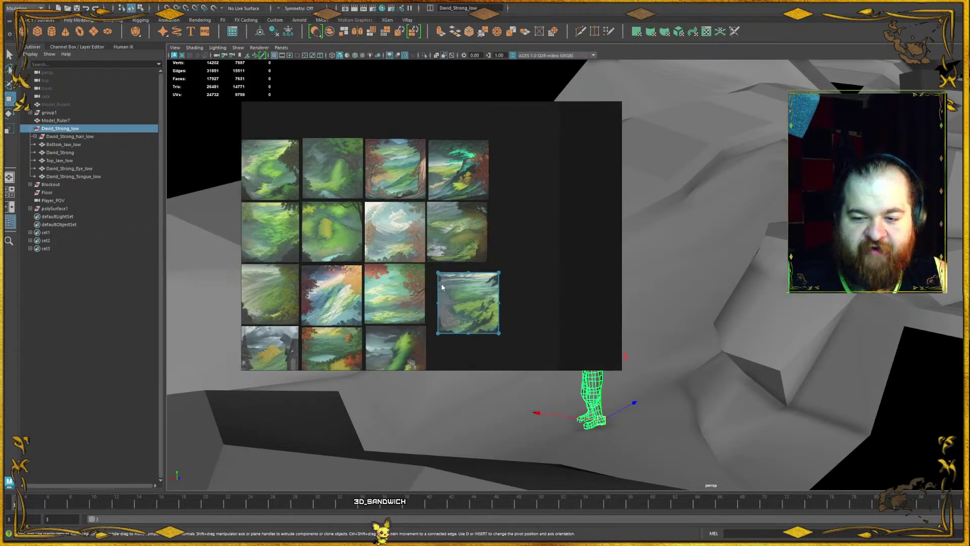
scroll(442, 283, "up", 5)
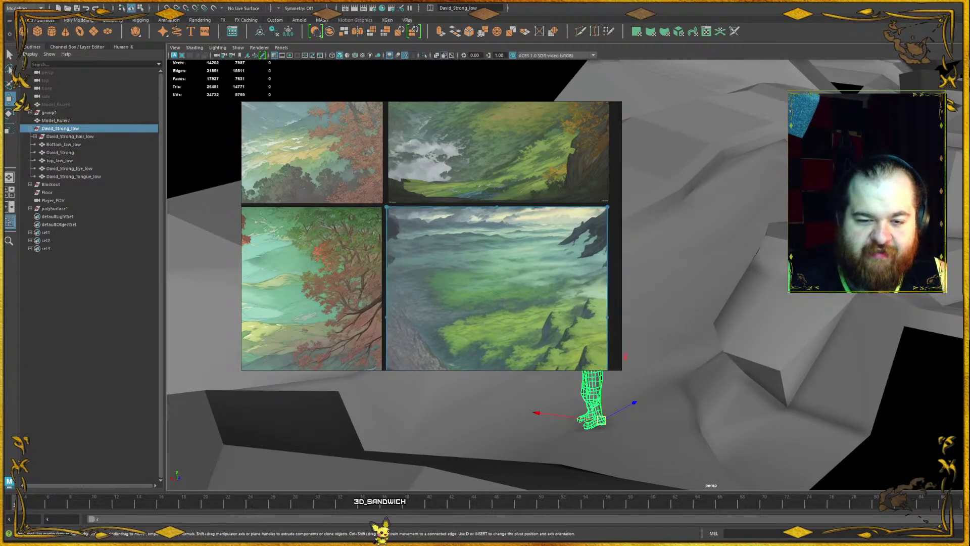
scroll(426, 190, "down", 6)
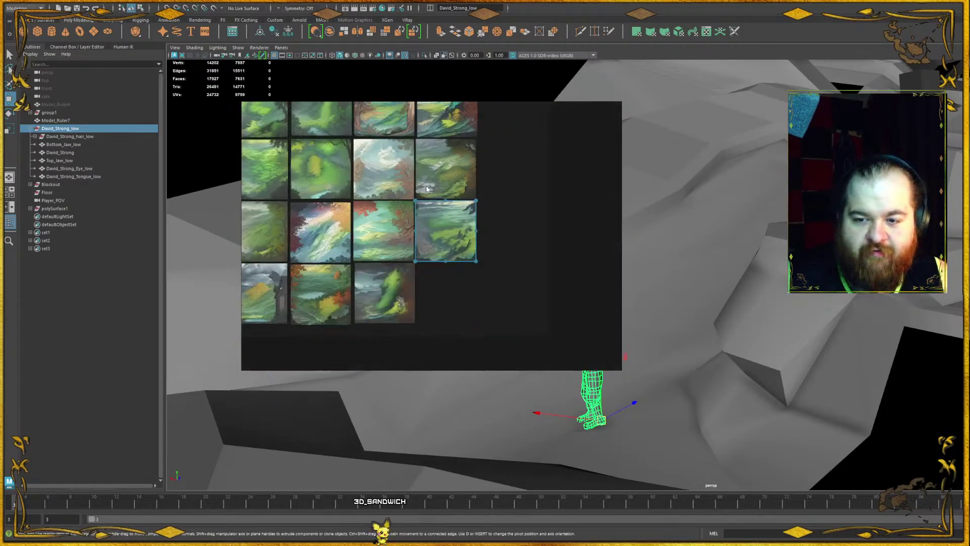
- Add the stormy valley painting with orange hills to the fifth column, aligned with the fourth row
mouse_move(0, 189)
left_mouse_down()
mouse_move(312, 187)
mouse_move(423, 247)
mouse_move(473, 238)
mouse_move(449, 212)
left_mouse_up()
scroll(416, 236, "up", 6)
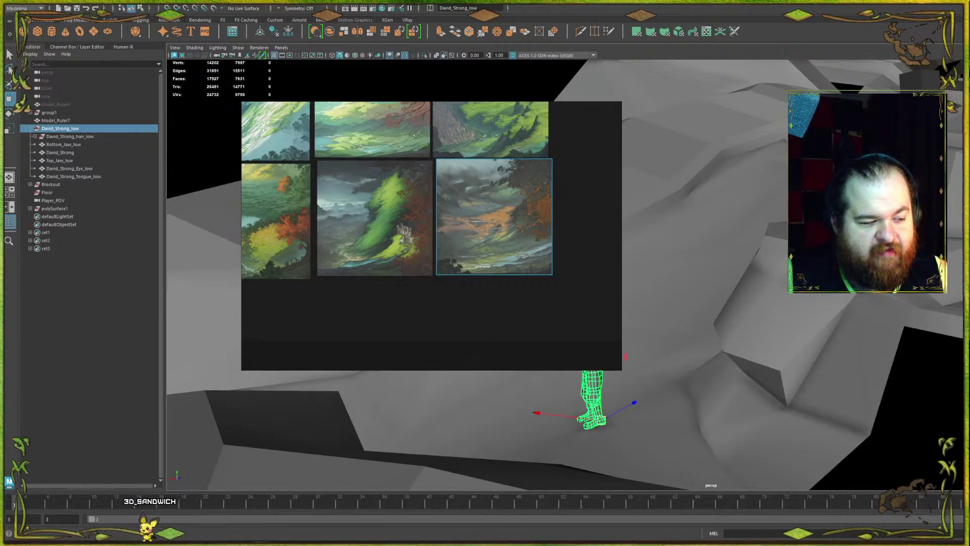
- Save the reference board and move it off the Maya viewport
right_click_drag(355, 171, 353, 196)
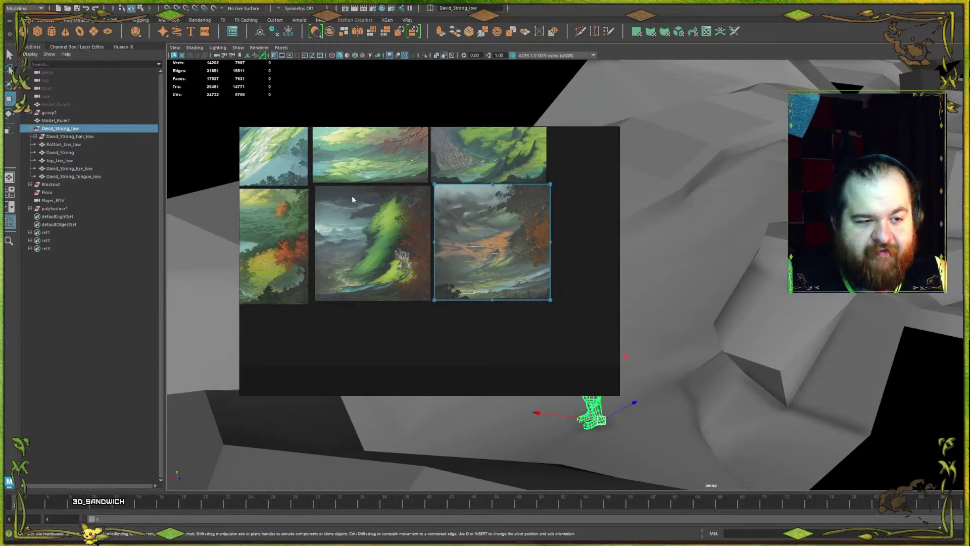
right_click_drag(438, 255, 442, 277)
key("ctrl+s")
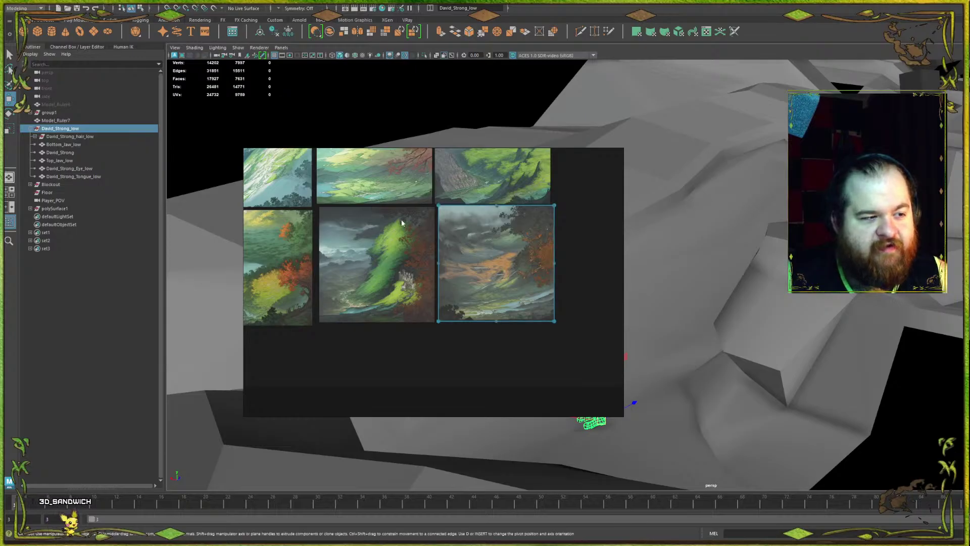
right_click_drag(401, 223, 0, 196)
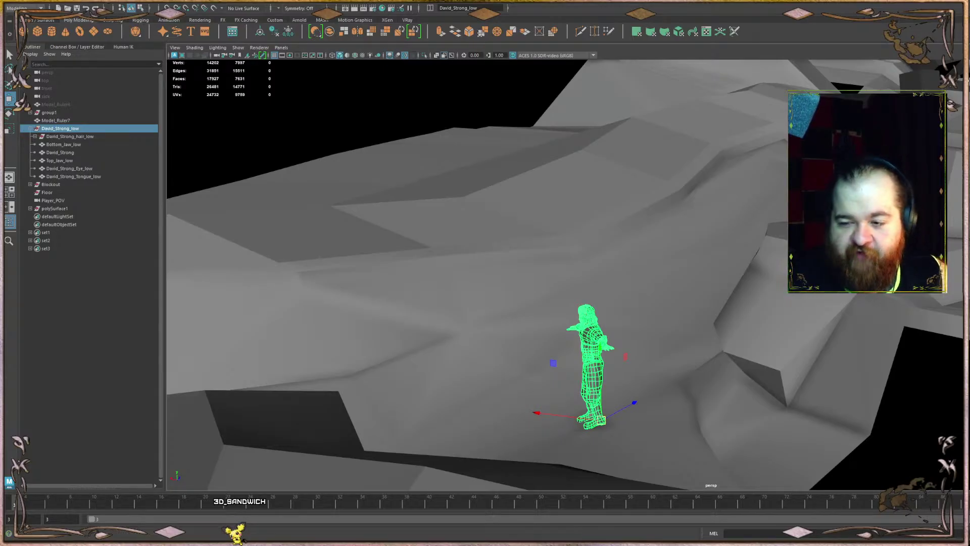
- Select the polySurface1 terrain mesh and examine its slopes and wireframe around the character
scroll(645, 241, "up", 5)
scroll(654, 239, "down", 5)
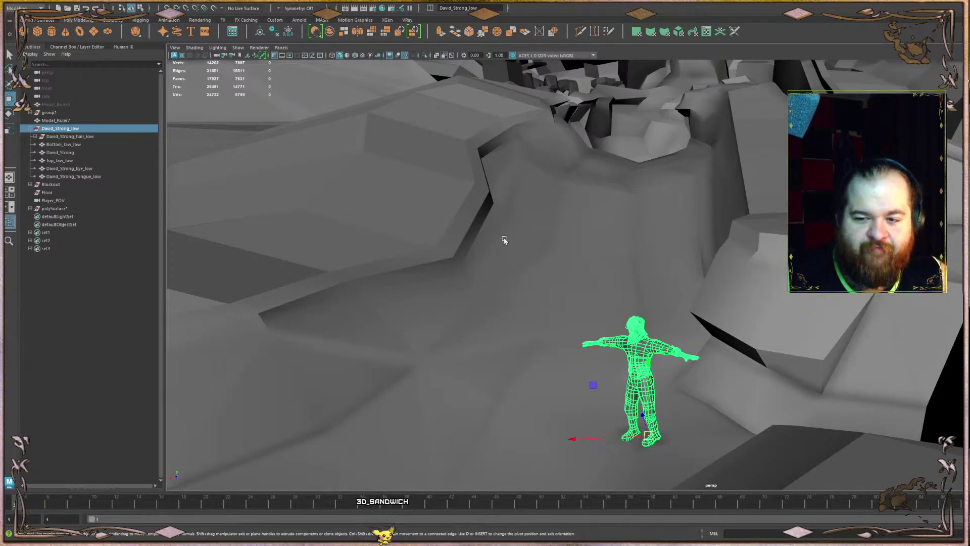
left_click_drag(503, 237, 522, 277, "alt")
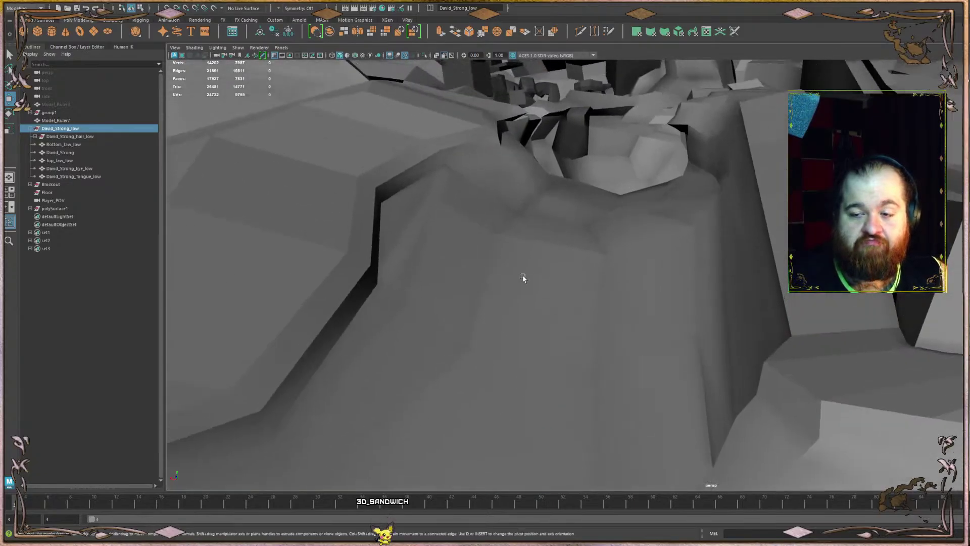
left_click(522, 279)
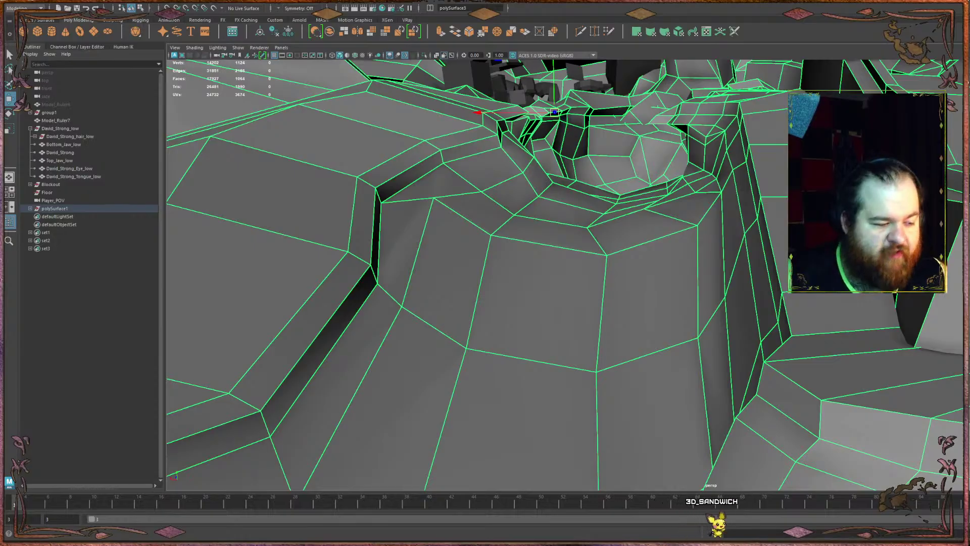
scroll(488, 237, "down", 10)
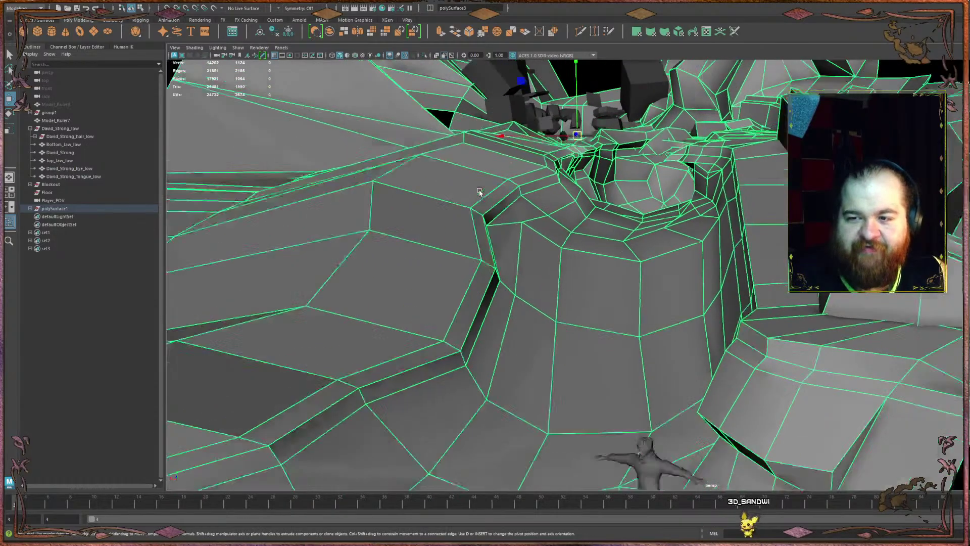
scroll(551, 194, "up", 5)
scroll(556, 187, "up", 3)
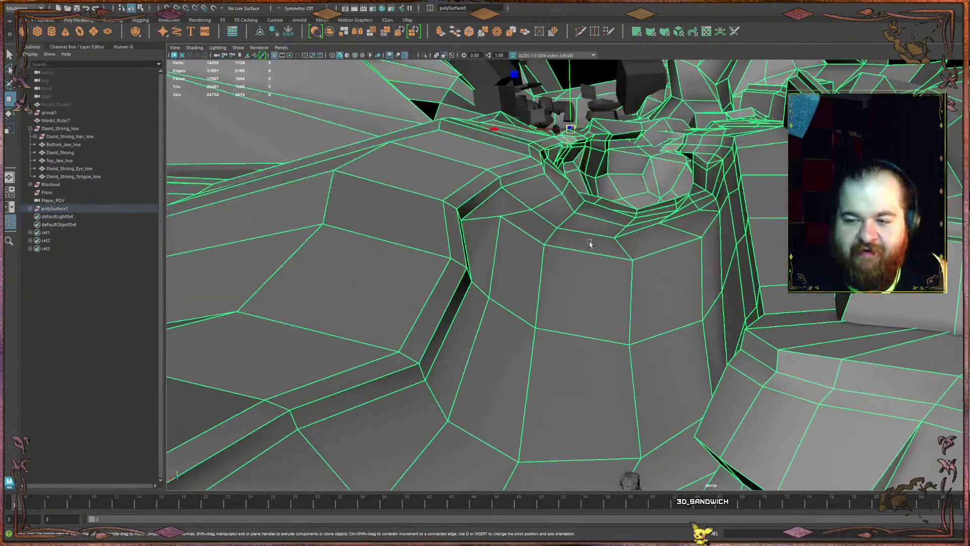
left_click_drag(589, 245, 721, 284, "alt")
middle_click_drag(721, 284, 487, 383, "alt")
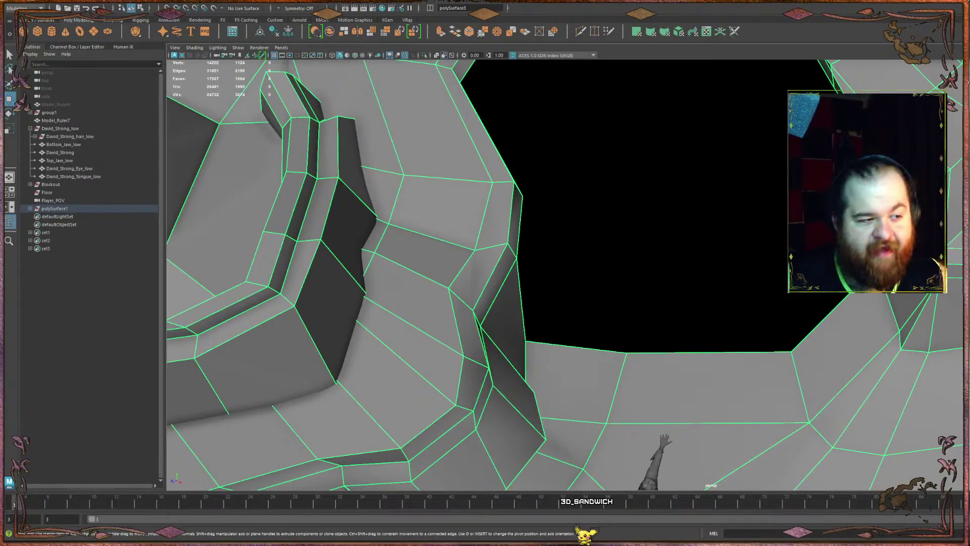
scroll(569, 184, "up", 10)
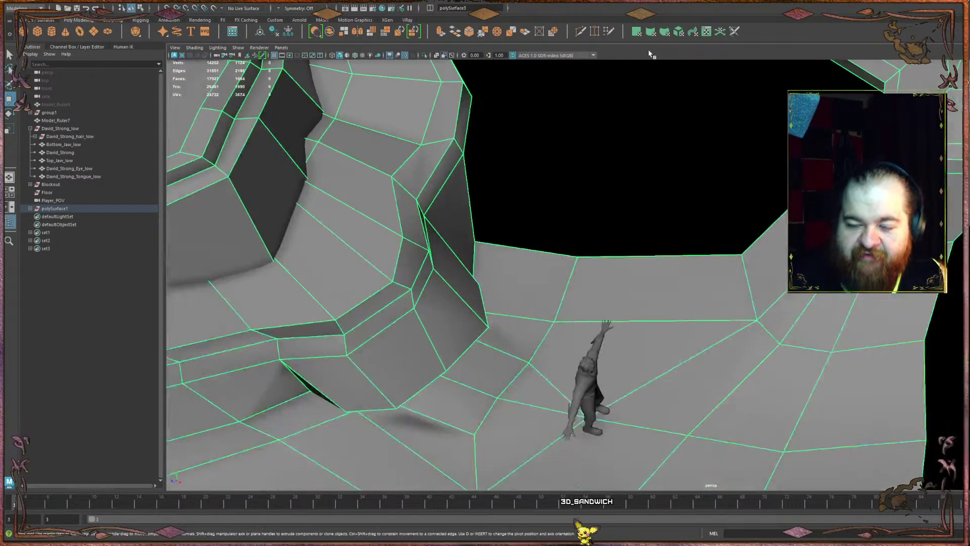
- Select the connected border edges along the terrain hole behind the character, with soft selection turned off
scroll(570, 182, "up", 2)
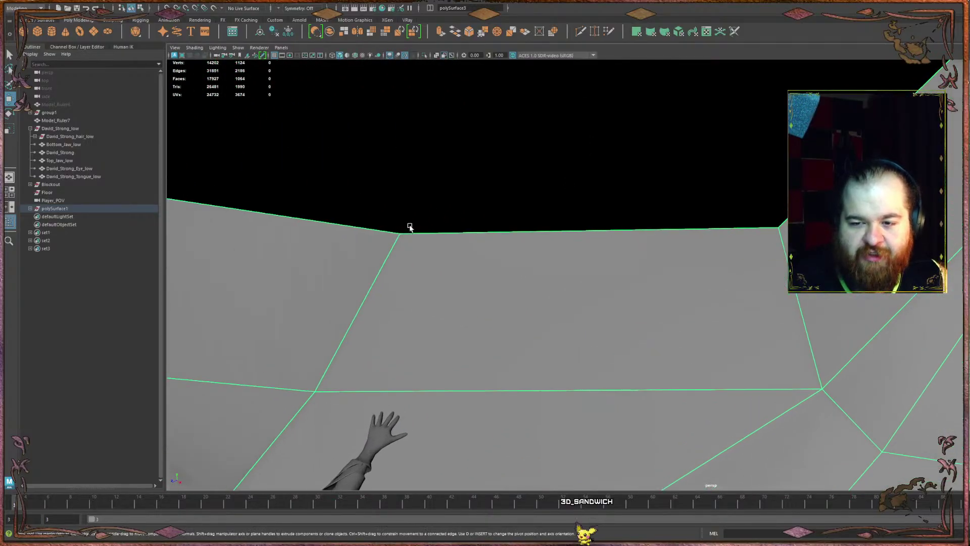
key("F10")
left_click(351, 227)
left_click(558, 231, "shift")
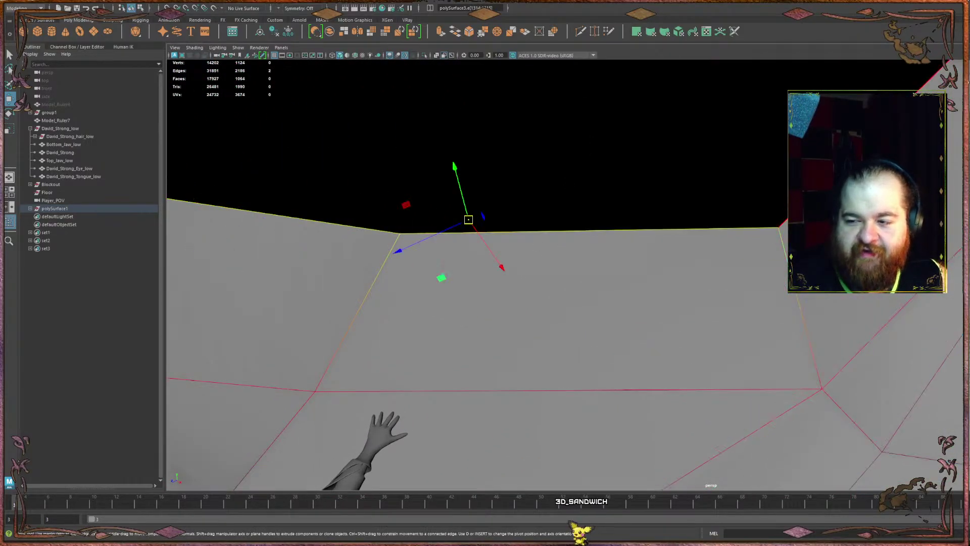
left_click(841, 165, "shift")
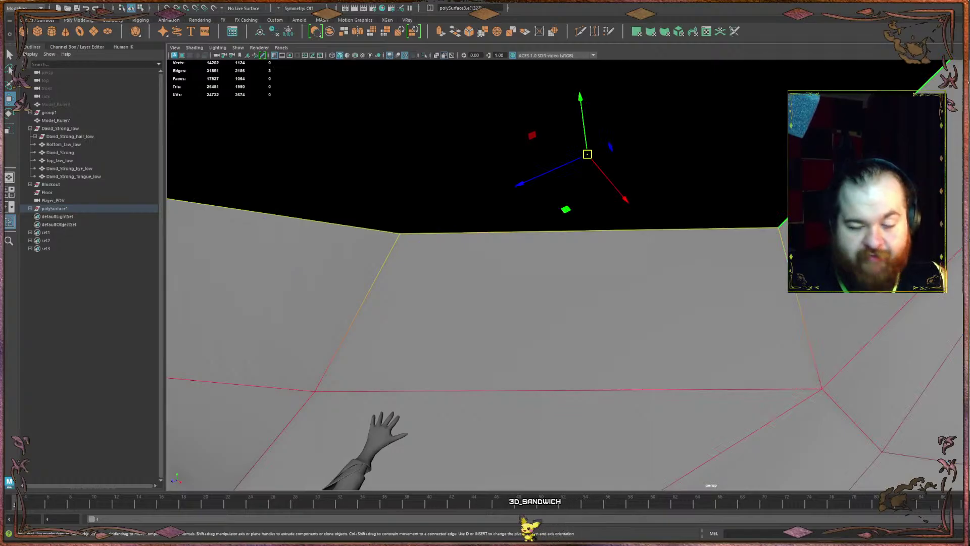
scroll(629, 128, "down", 12)
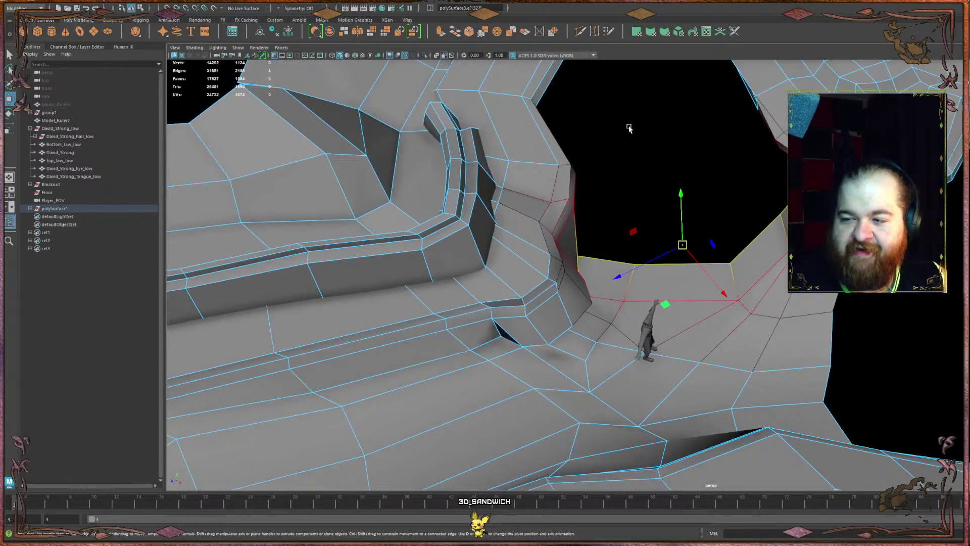
scroll(629, 128, "down", 5)
middle_click_drag(660, 168, 586, 74, "alt")
scroll(687, 202, "up", 9)
scroll(698, 234, "up", 1)
scroll(637, 284, "down", 2)
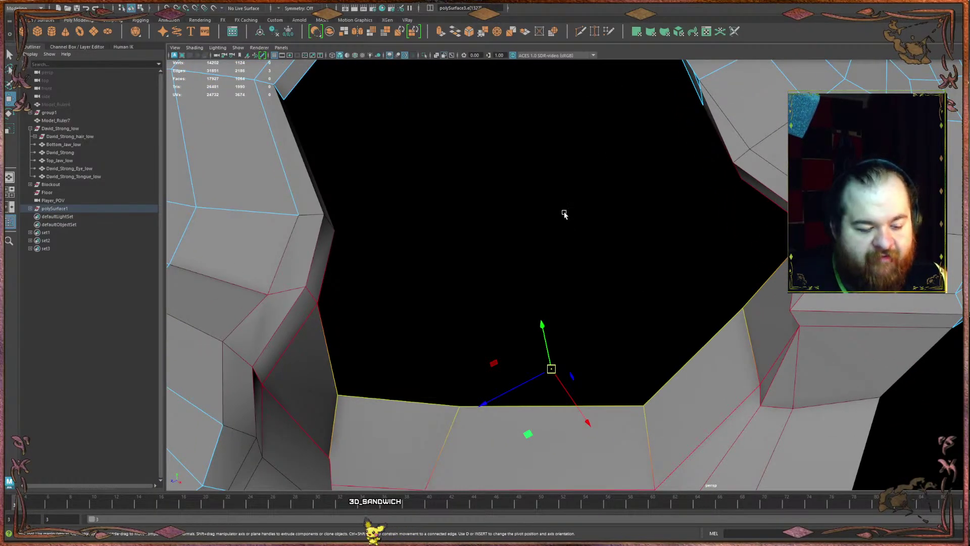
key("b")
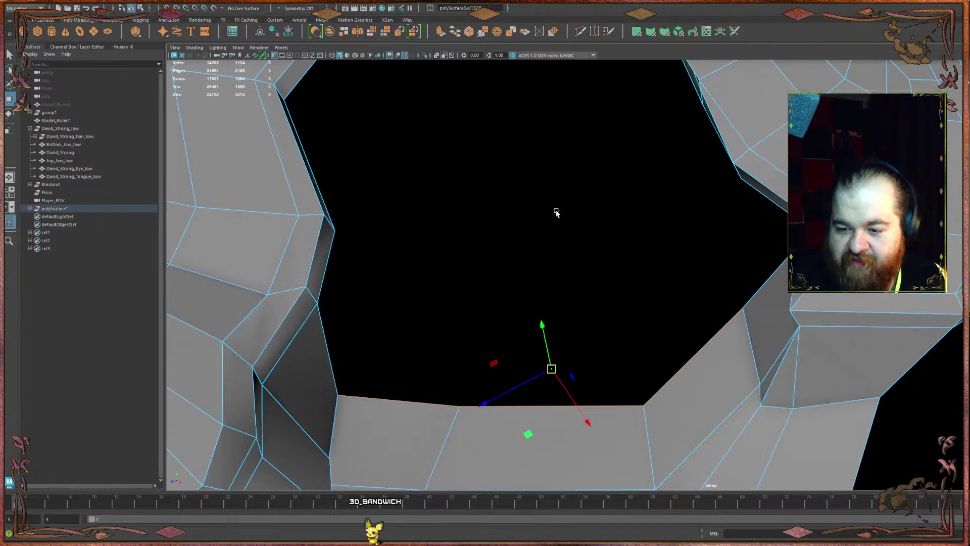
left_click_drag(527, 311, 641, 222, "alt")
left_click(562, 227)
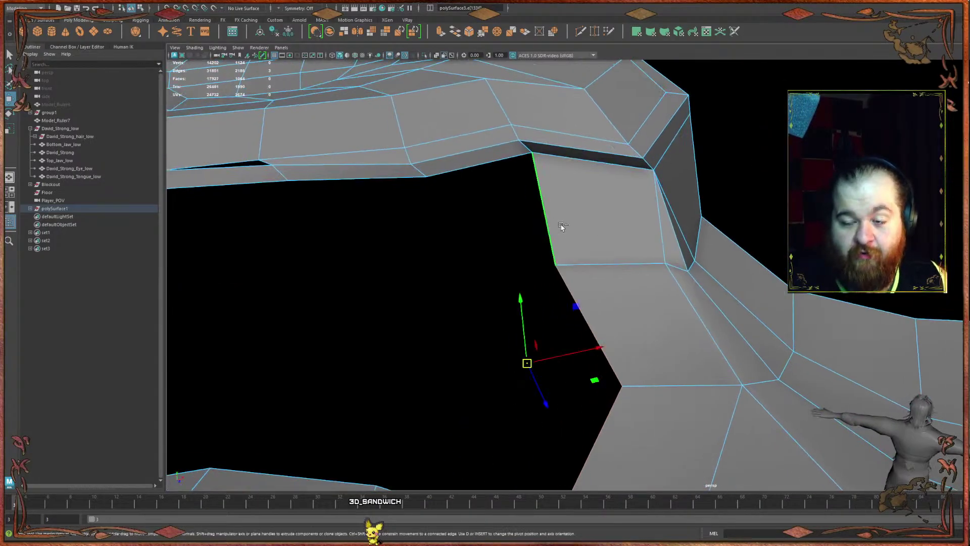
left_click_drag(560, 225, 455, 278, "alt")
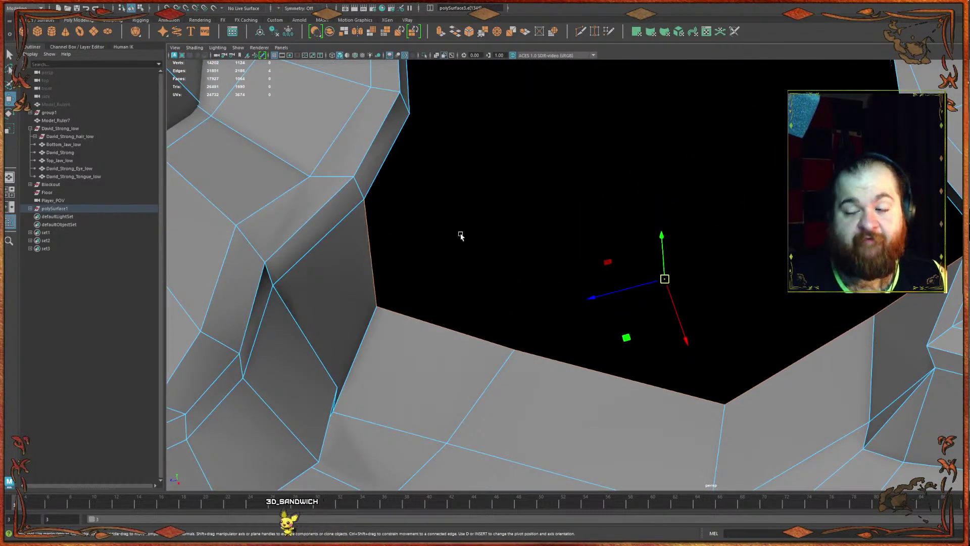
- Extrude the selected border edges upward, scale the new edges, and shift them toward the character's side
left_click_drag(460, 234, 470, 369, "alt")
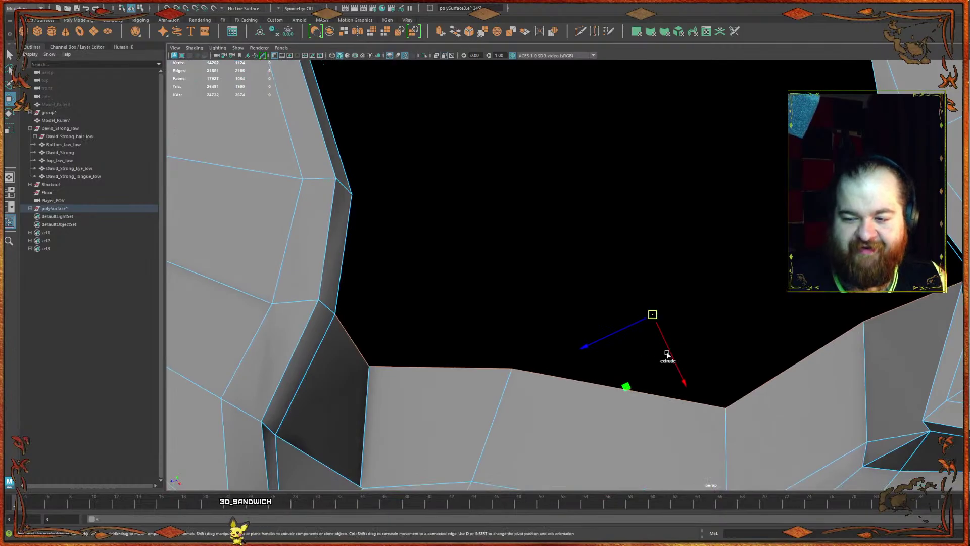
left_click_drag(667, 351, 632, 178, "shift")
key("r")
left_click_drag(581, 159, 501, 167)
key("w")
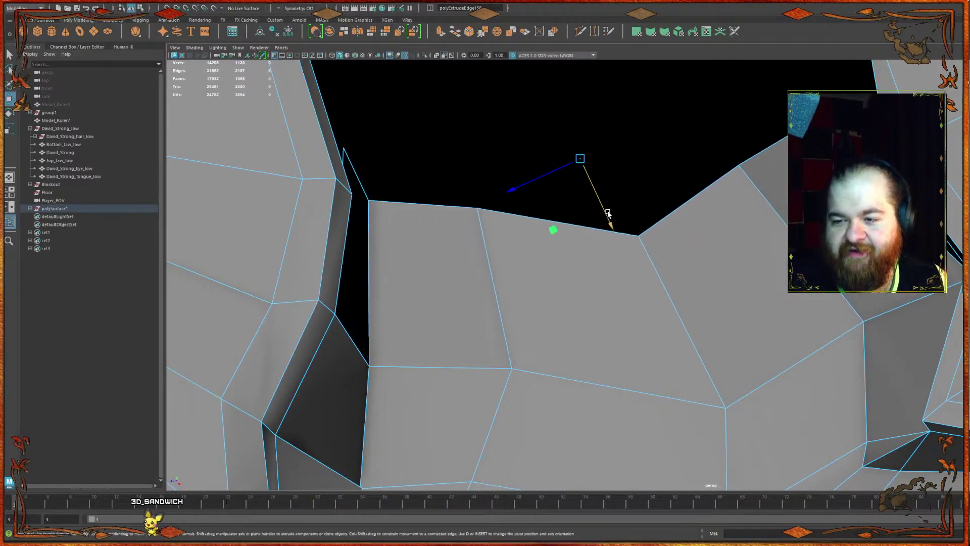
left_click(619, 221)
key("ctrl+z")
left_click_drag(606, 210, 622, 243)
mouse_move(688, 176)
left_mouse_down("alt")
mouse_move(708, 161)
mouse_move(697, 186)
left_mouse_up("alt")
- Merge both end corner vertices of the extruded strip with the neighbouring cliff rim vertices, nudging the first merged vertex outward
right_click_drag(645, 210, 615, 214)
left_click(649, 220)
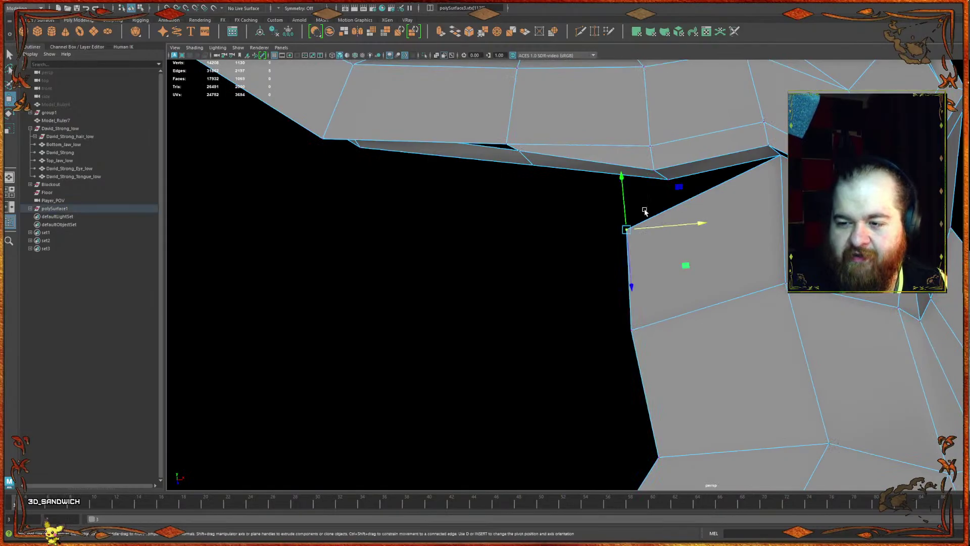
left_click(667, 178, "shift")
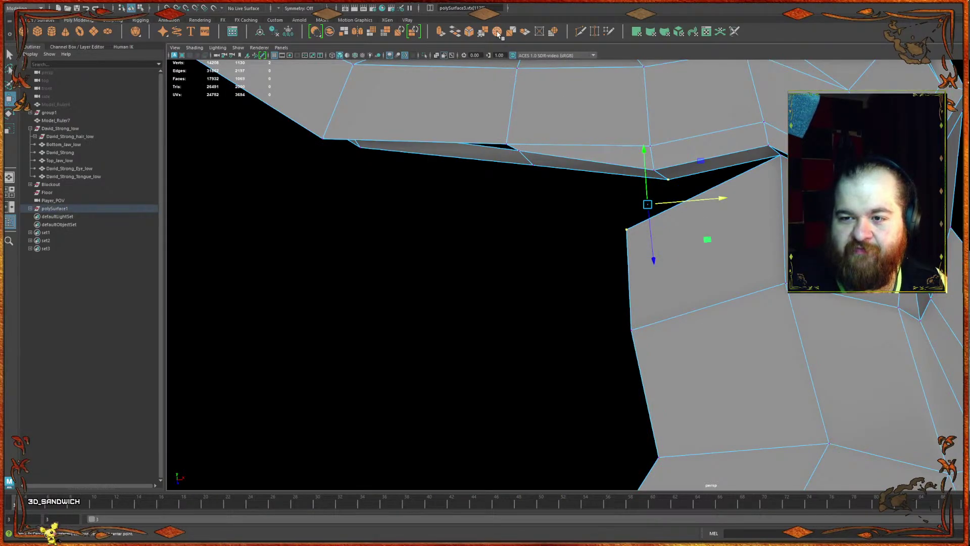
left_click(498, 32)
left_click_drag(666, 218, 745, 233, "alt")
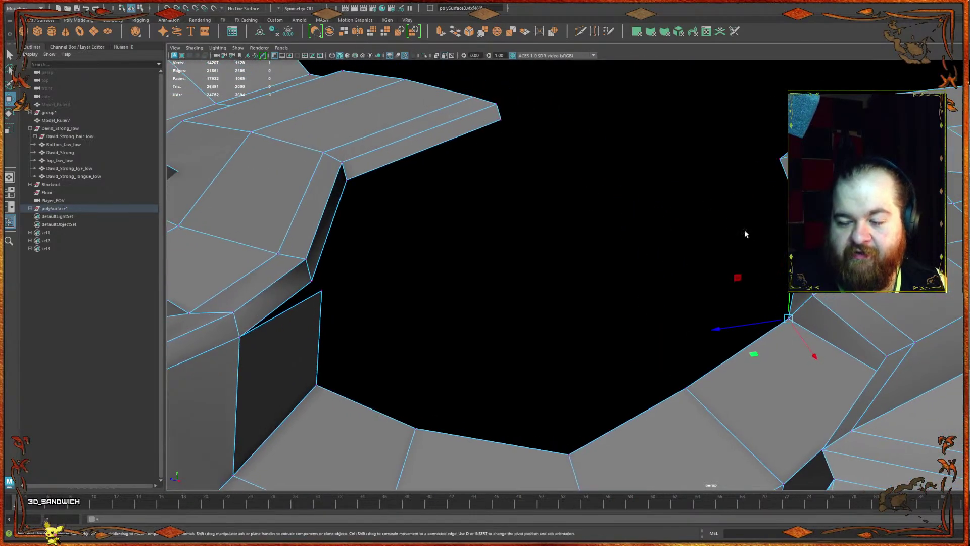
left_click_drag(784, 317, 573, 322)
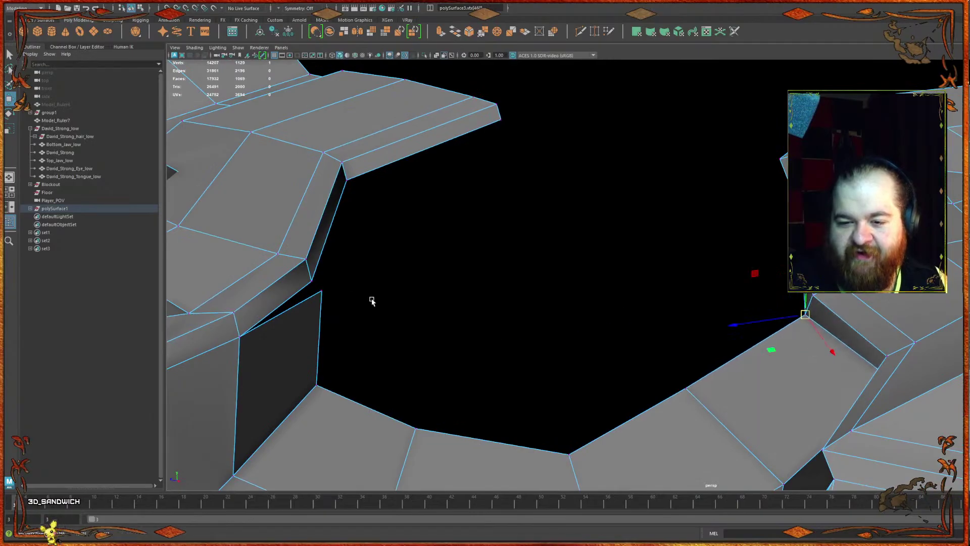
left_click(321, 287)
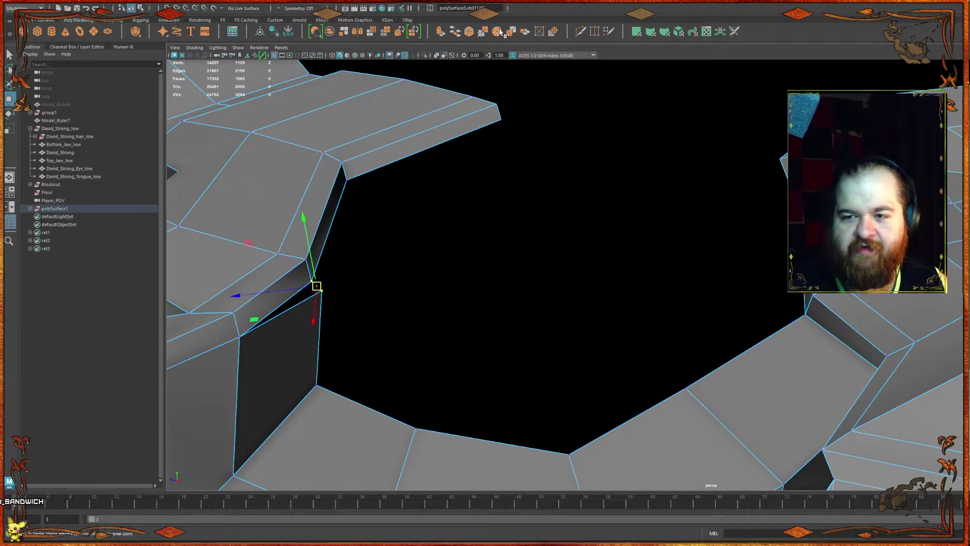
left_click(482, 32)
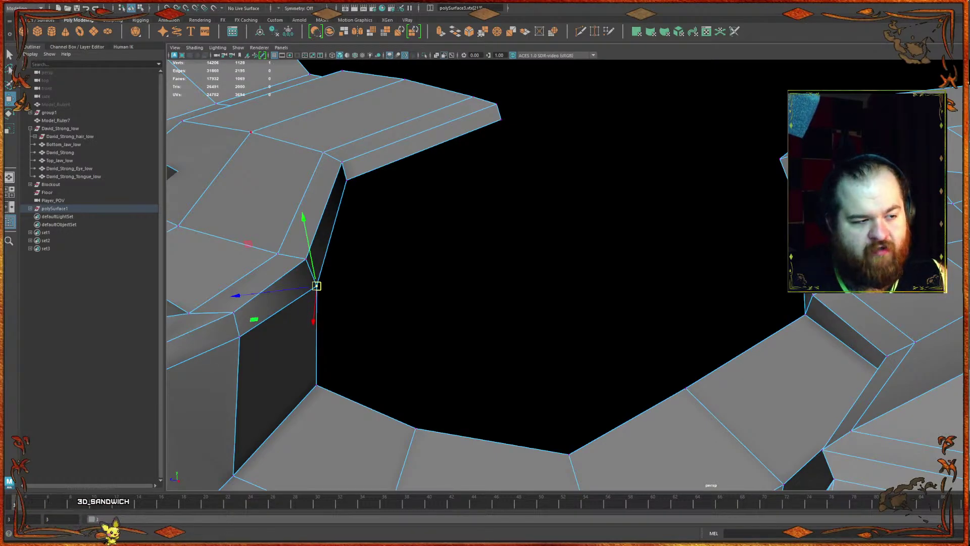
- Reposition the second and middle vertices on the strip's upper border to even out its curve
left_click(320, 391)
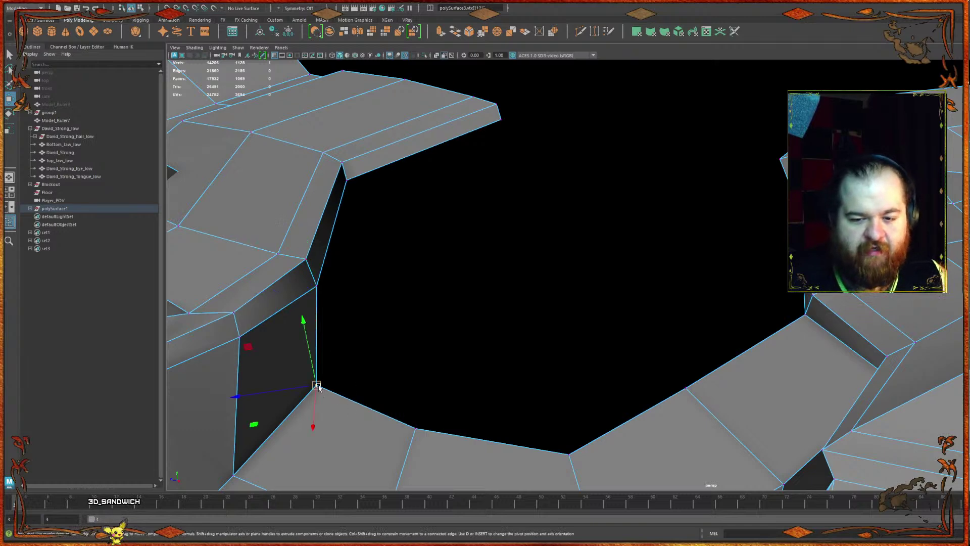
left_click_drag(318, 386, 333, 378)
left_click_drag(398, 353, 367, 408, "alt")
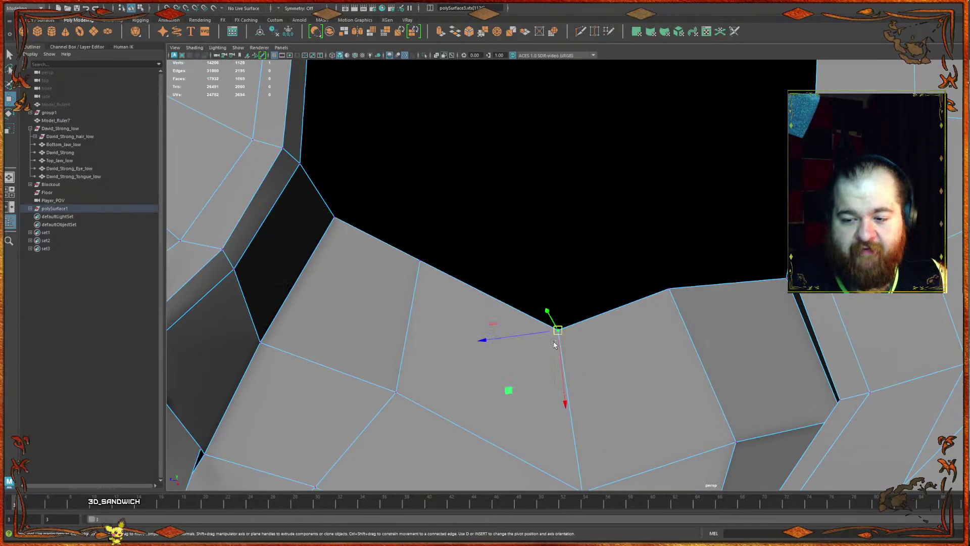
left_click_drag(557, 331, 556, 300)
- Shift the edge at the foot of the dark corner wall toward the hole and adjust the adjacent border vertices
key("F10")
left_click(388, 249)
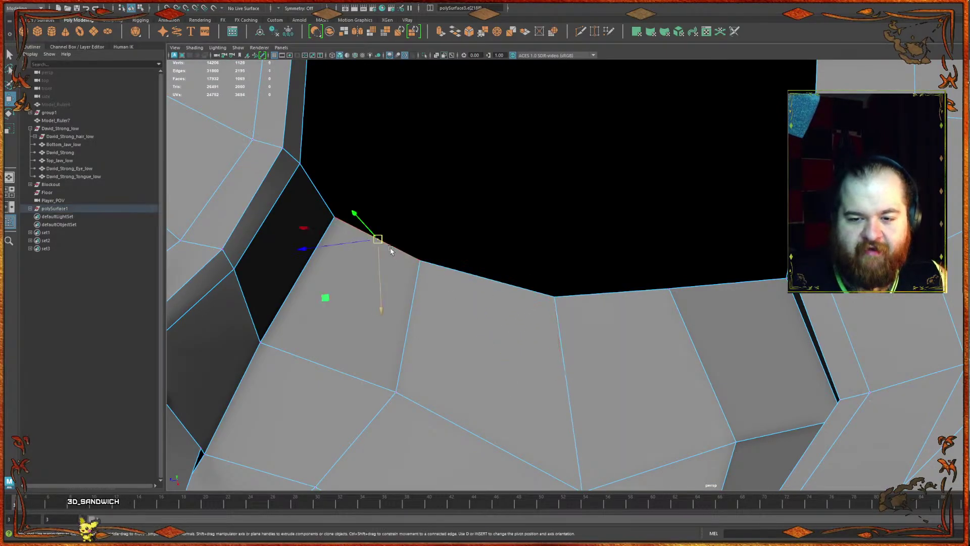
scroll(392, 251, "down", 5)
middle_click_drag(399, 253, 483, 260, "alt")
left_click_drag(596, 419, 576, 394, "alt")
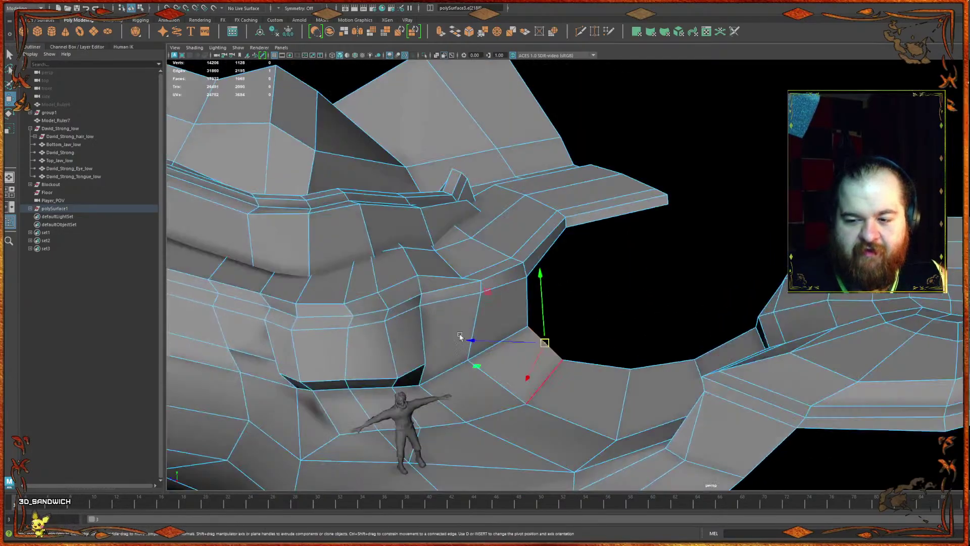
scroll(457, 330, "up", 3)
left_click(512, 375)
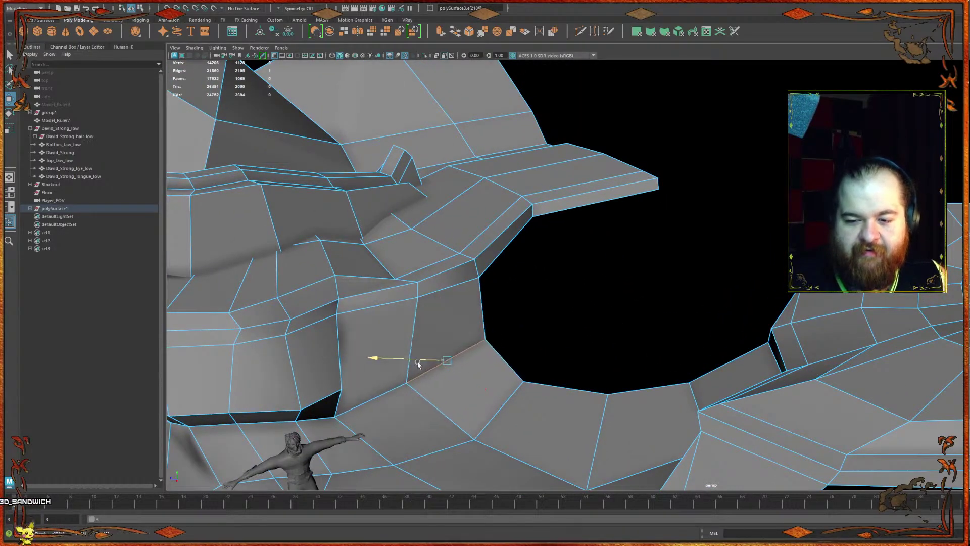
right_click(487, 323)
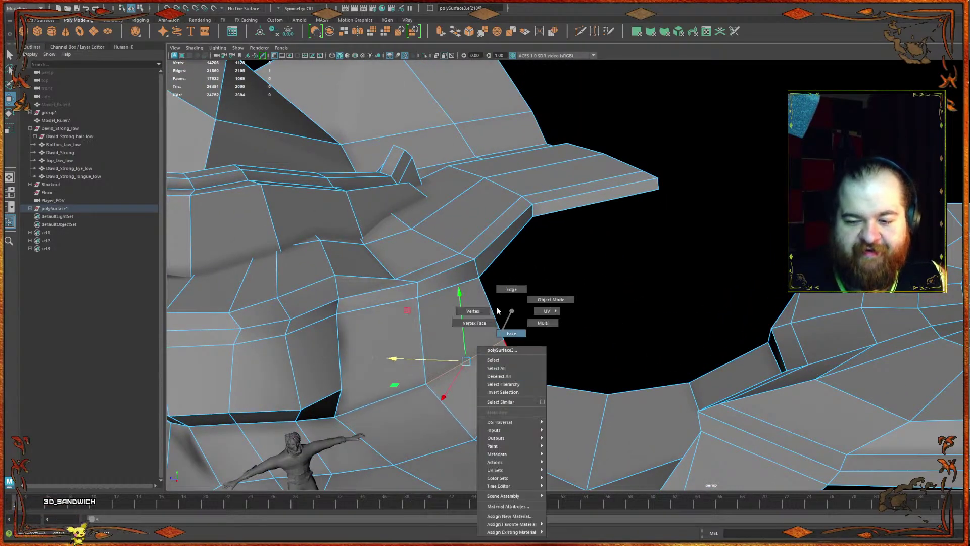
left_click(479, 342)
left_click_drag(515, 384, 543, 391)
left_click_drag(543, 391, 564, 387, "alt")
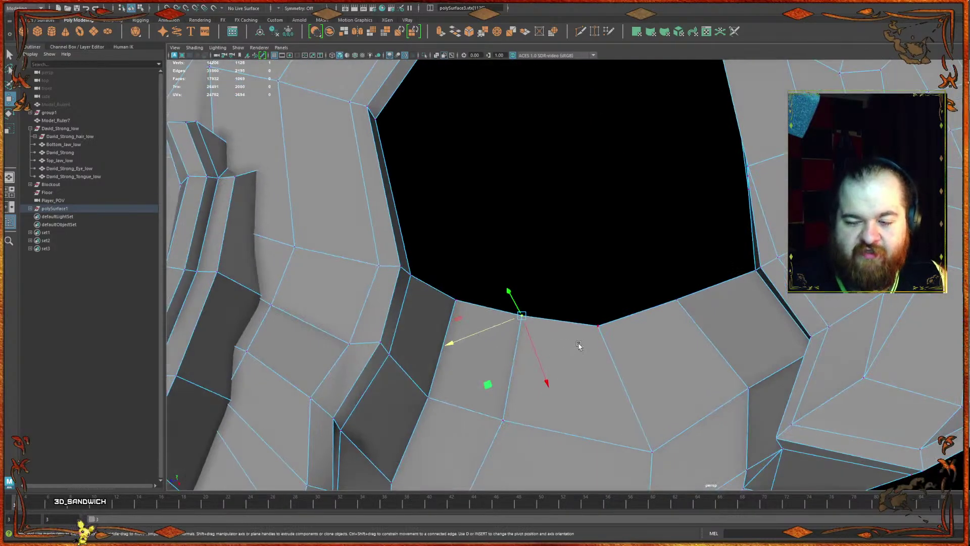
- Extrude the strip's upper border edges into a second row rising between the cliffs and rotate the new edges
left_click_drag(570, 324, 545, 299, "alt")
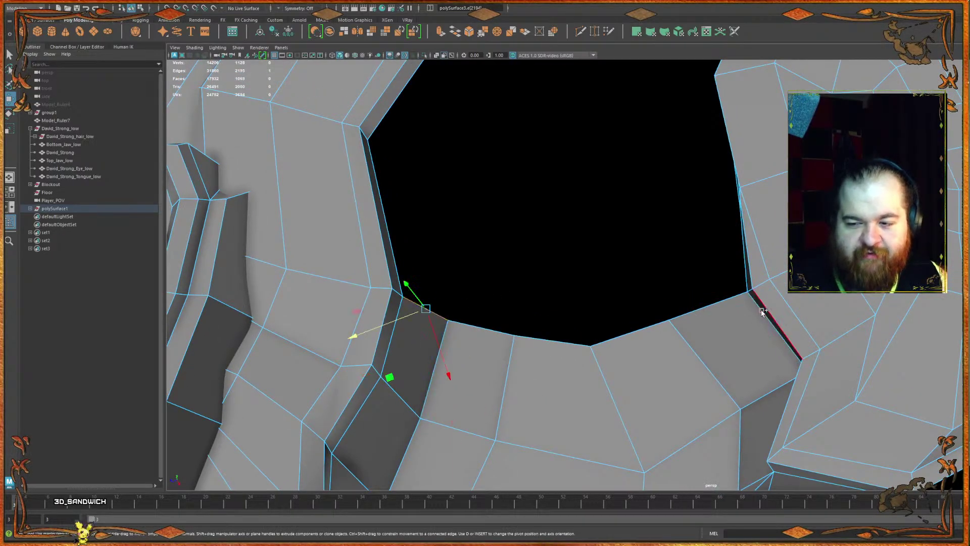
left_click(706, 308, "shift")
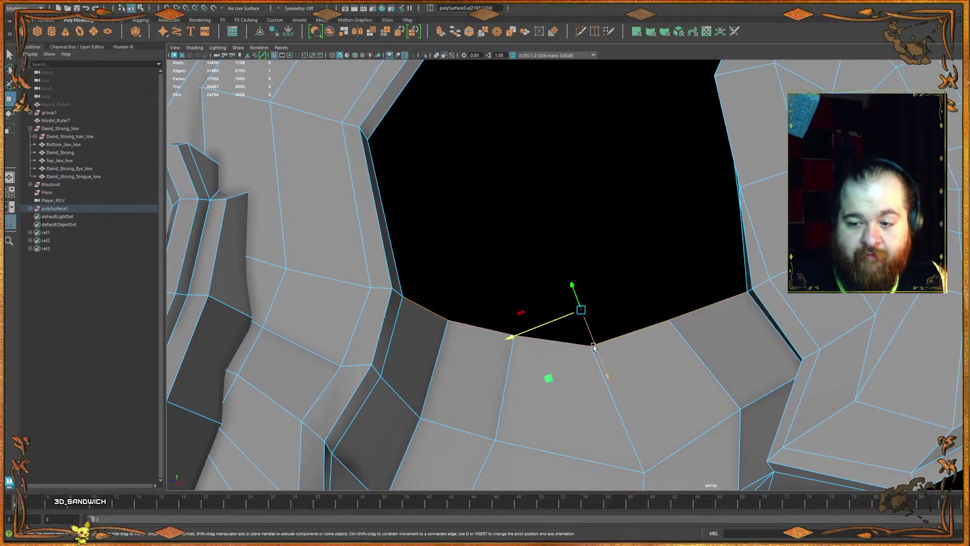
left_click_drag(583, 320, 537, 238, "alt")
key("e")
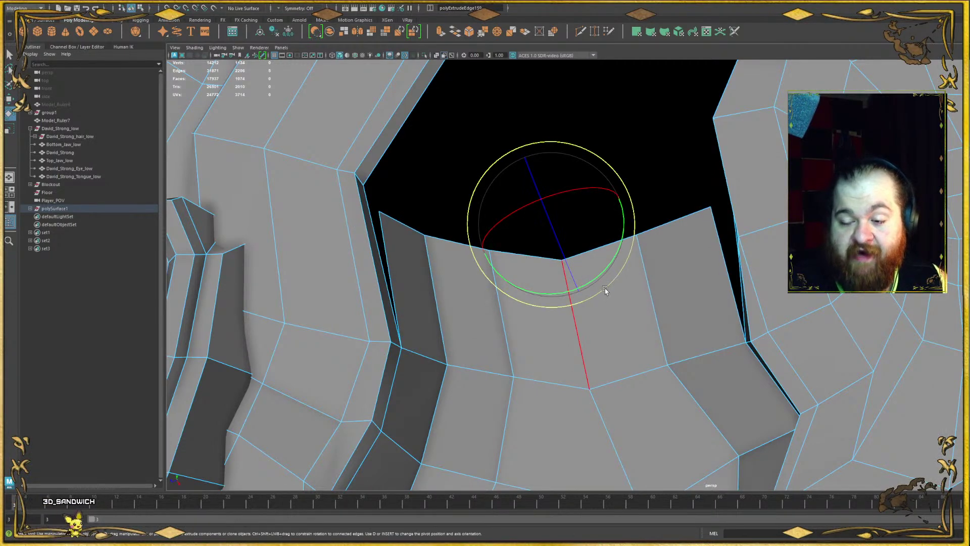
left_click_drag(595, 282, 556, 253)
key("r")
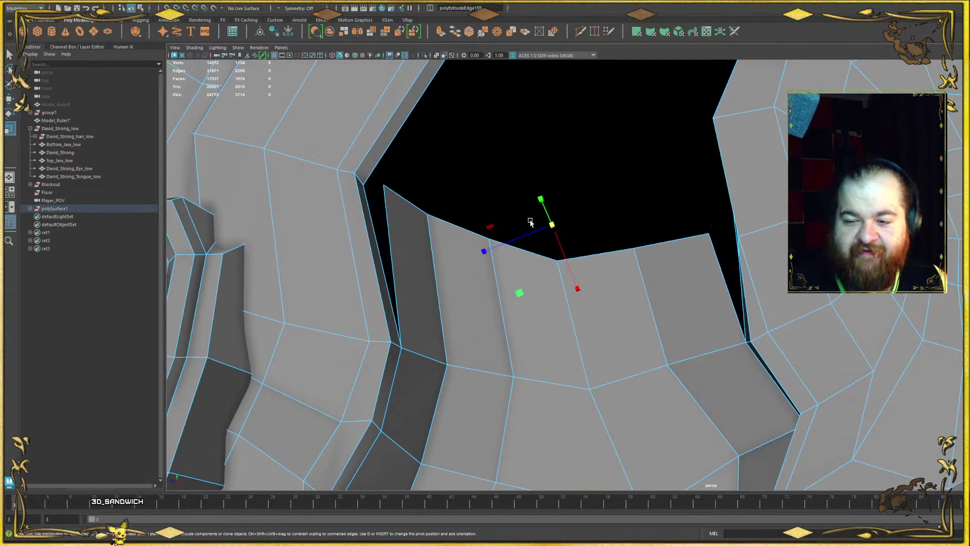
- Merge the second row's first end corner vertex with the adjacent vertex on the cliff ledge's lower rim
left_click_drag(475, 219, 564, 249, "alt")
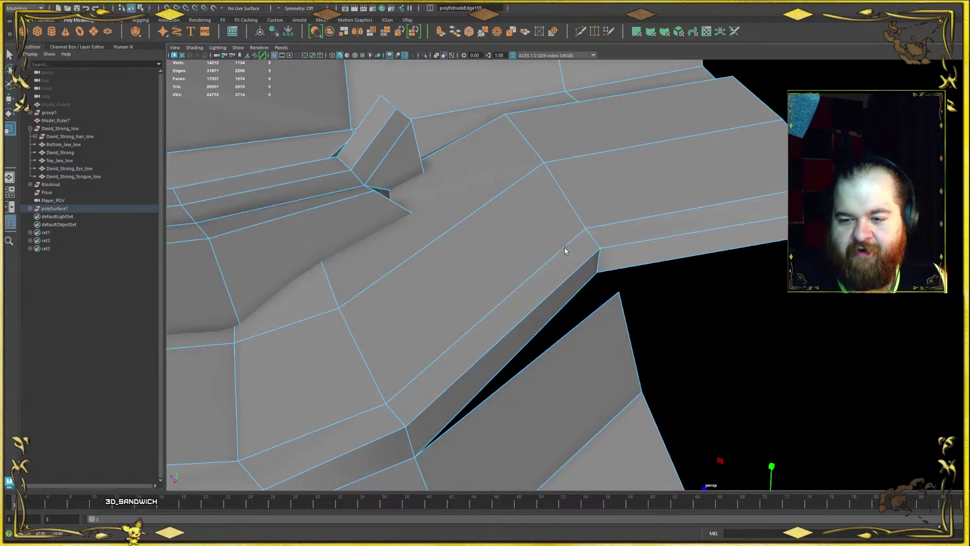
right_click_drag(597, 279, 535, 253)
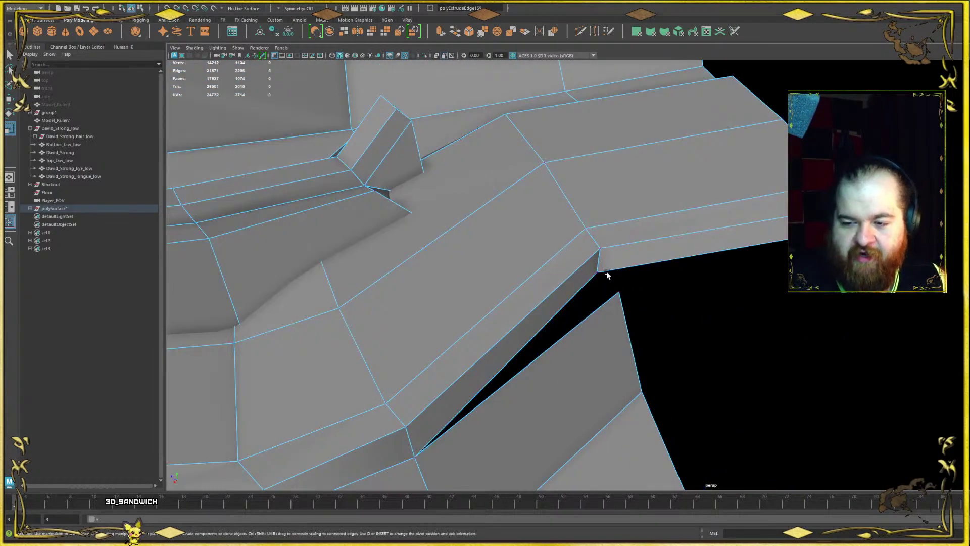
left_click(602, 274)
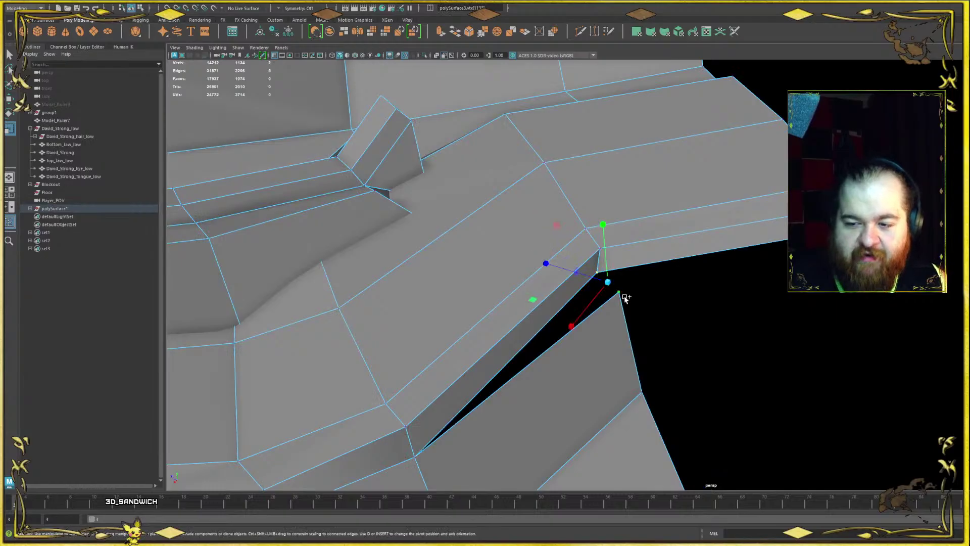
left_click(498, 31)
left_click_drag(448, 147, 726, 251, "alt")
scroll(751, 139, "down", 6)
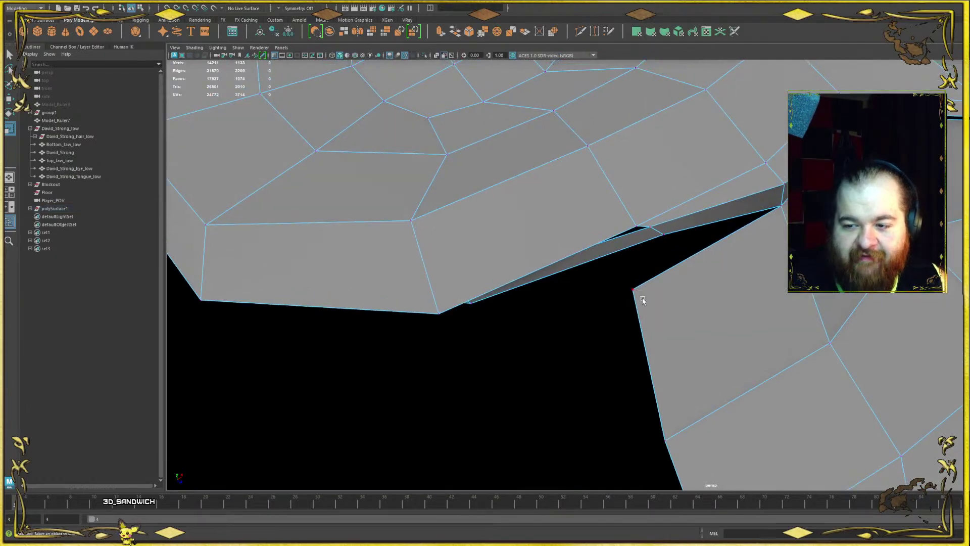
- Move the second row's opposite end corner toward the cliff and merge it with the adjacent rim vertex
left_click(638, 290)
left_click_drag(638, 291, 399, 207, "alt")
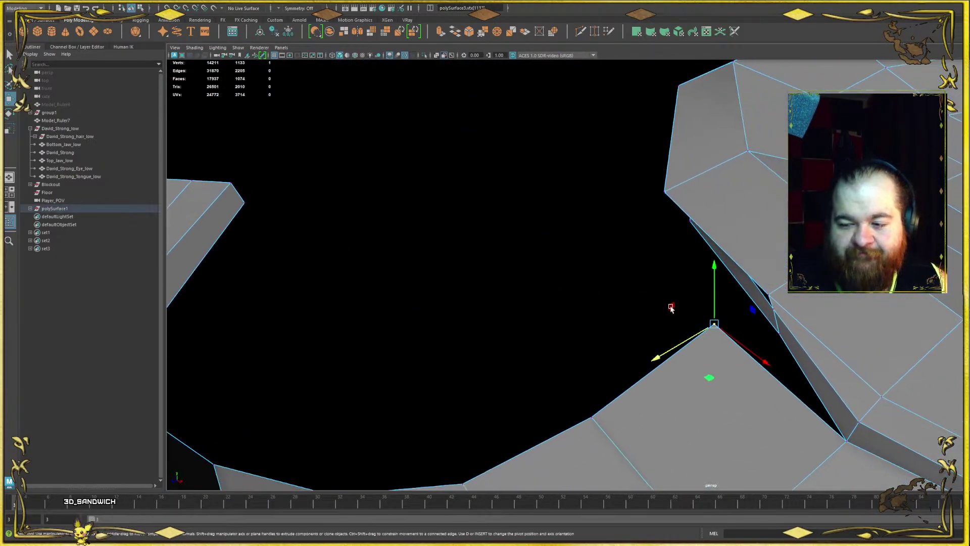
left_click_drag(717, 324, 758, 341)
left_click(759, 341, "shift")
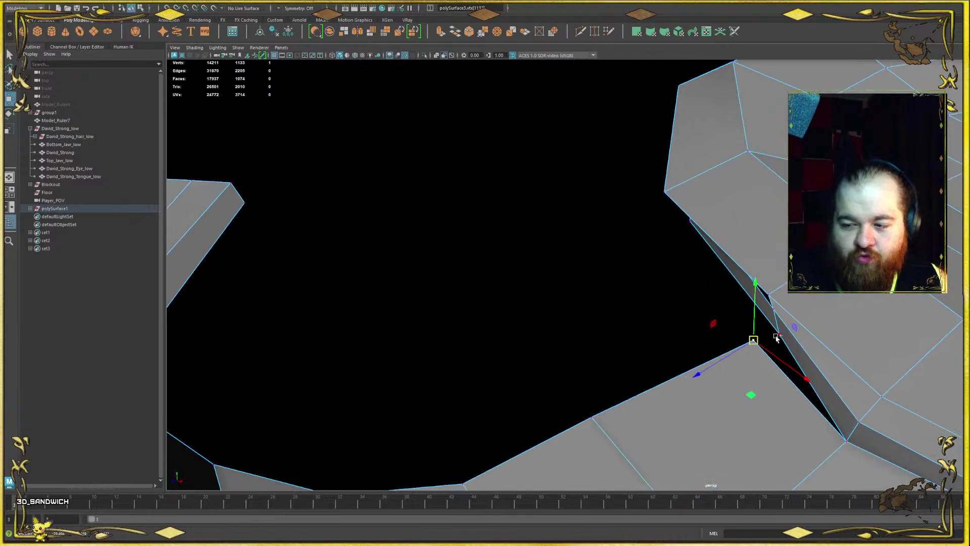
left_click(497, 32)
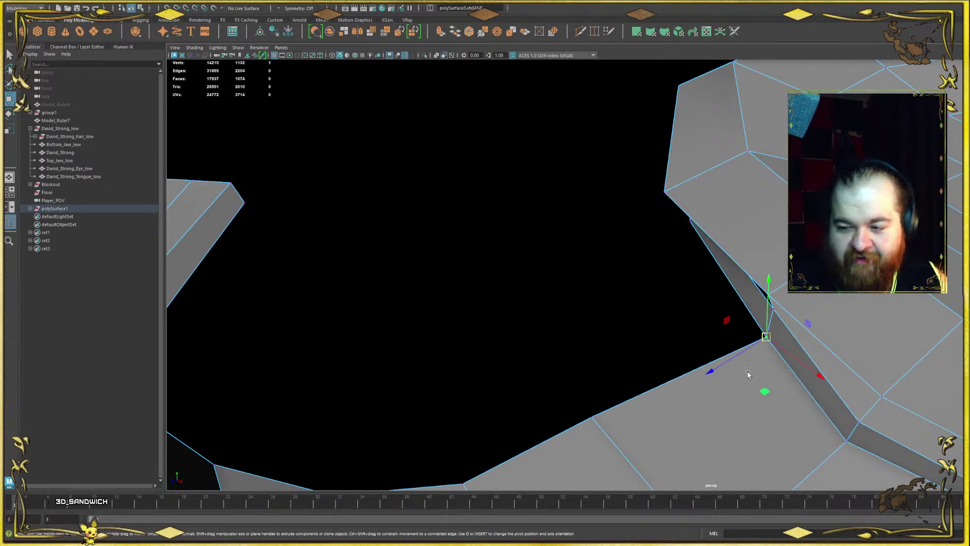
left_click_drag(715, 374, 649, 314, "alt")
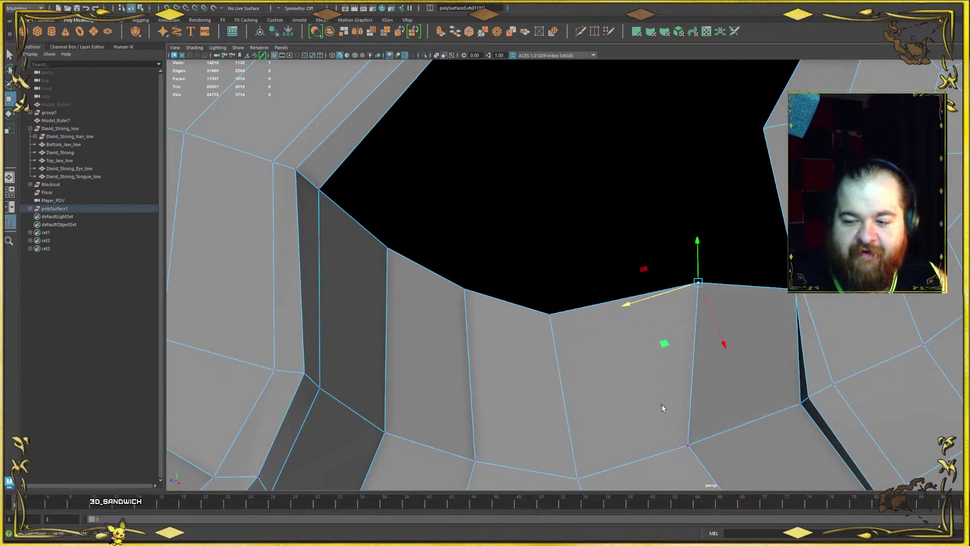
- Slide the second row's lower vertex near the cliff and one of its vertical edges along the row to redistribute the faces
left_click(671, 439)
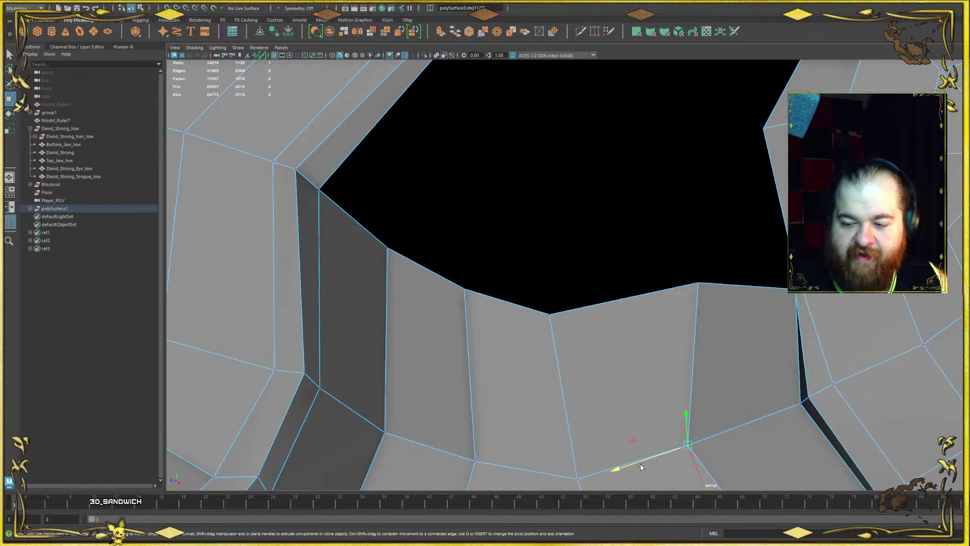
left_click_drag(641, 466, 687, 453, "ctrl+shift")
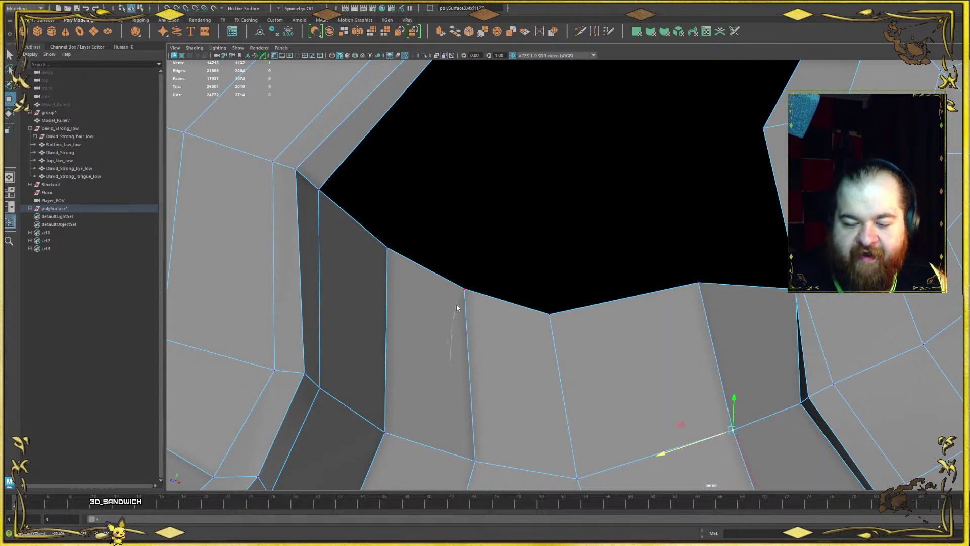
left_click(455, 336)
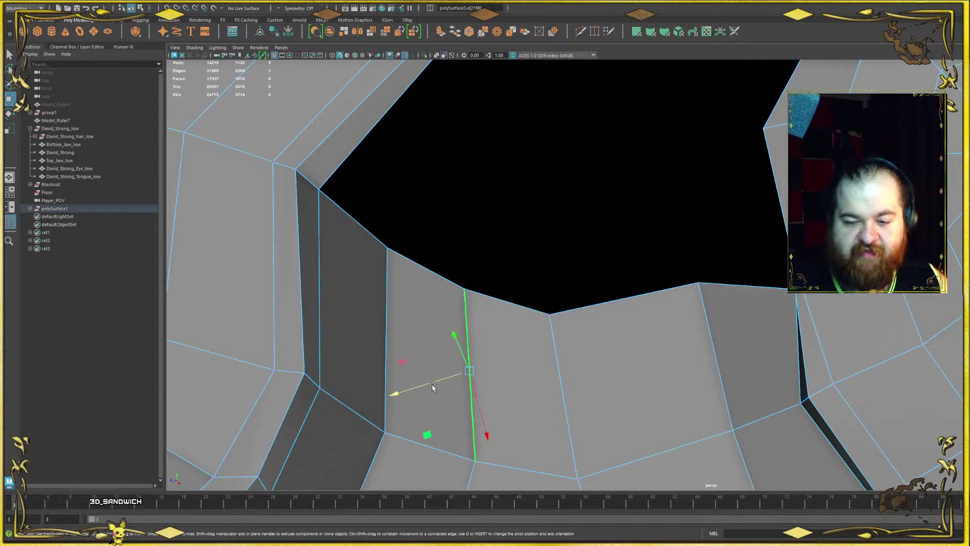
left_click_drag(433, 386, 556, 325, "ctrl+shift")
- Adjust the vertices around the second row's last wide face and raise the middle vertex of its upper border slightly
middle_click_drag(556, 325, 551, 387, "alt")
scroll(658, 305, "up", 5)
right_click_drag(714, 253, 681, 247)
left_click(761, 385)
left_click(748, 261)
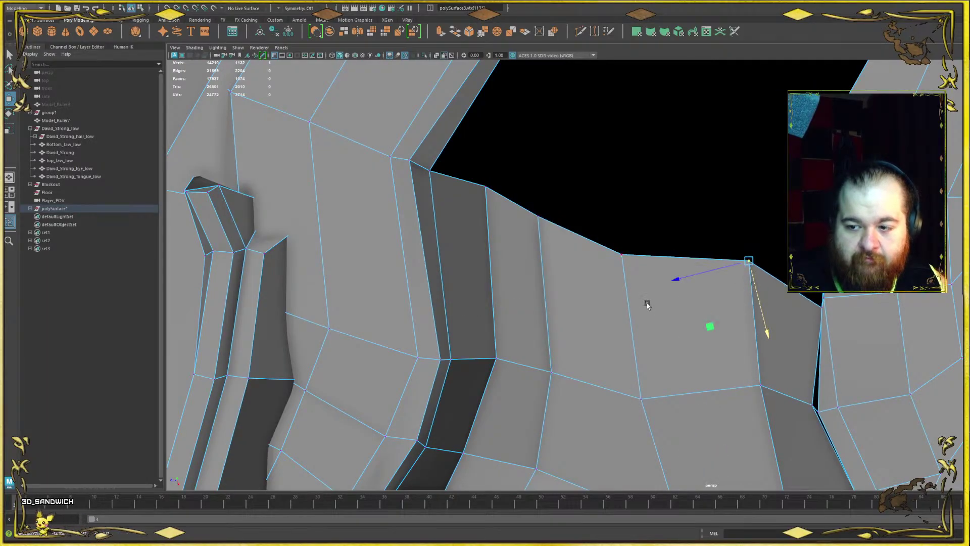
left_click(625, 287)
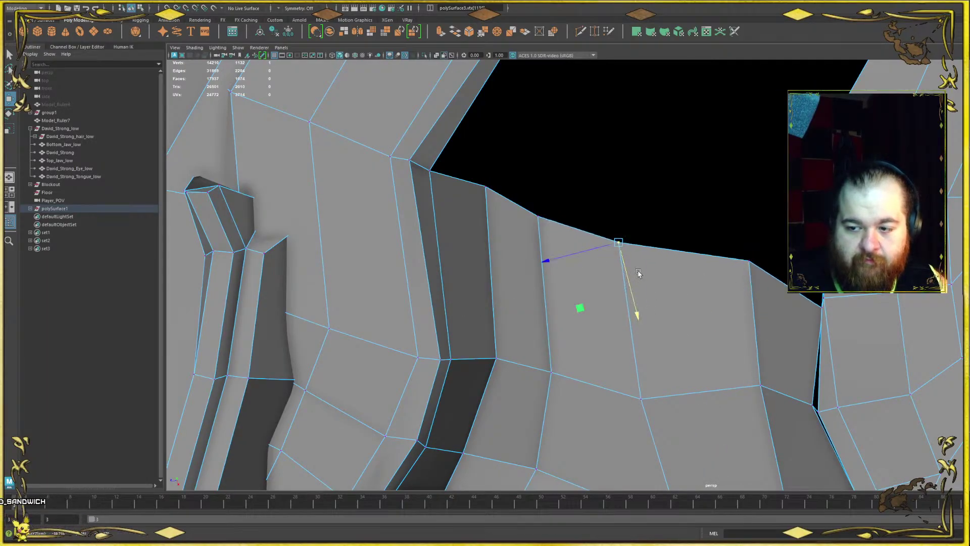
left_click_drag(632, 298, 548, 234, "alt")
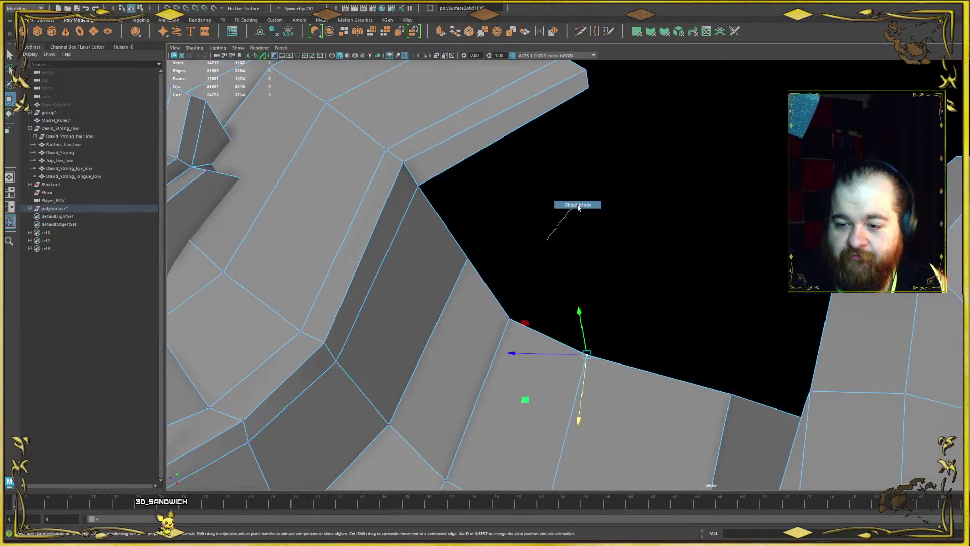
left_click(443, 215)
left_click(754, 406, "shift")
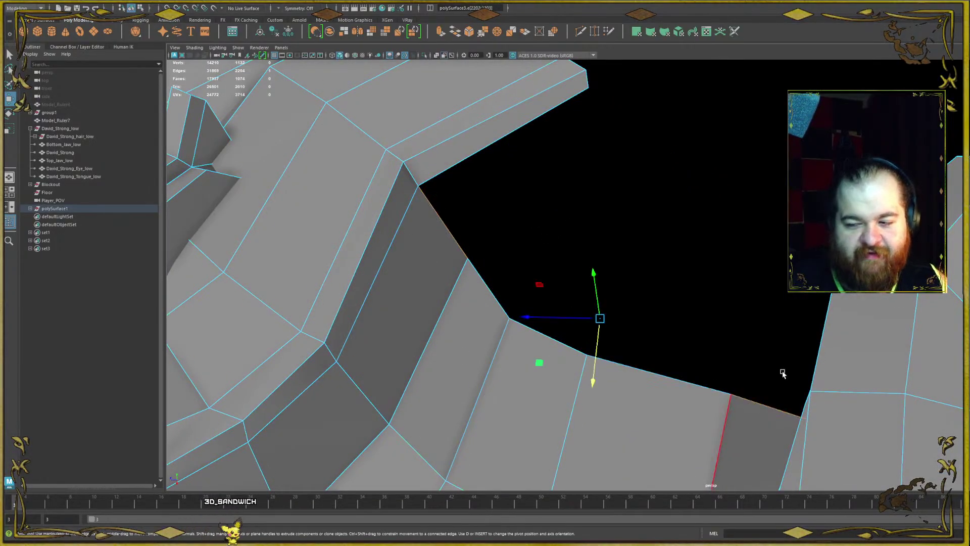
left_click_drag(784, 372, 394, 351, "alt")
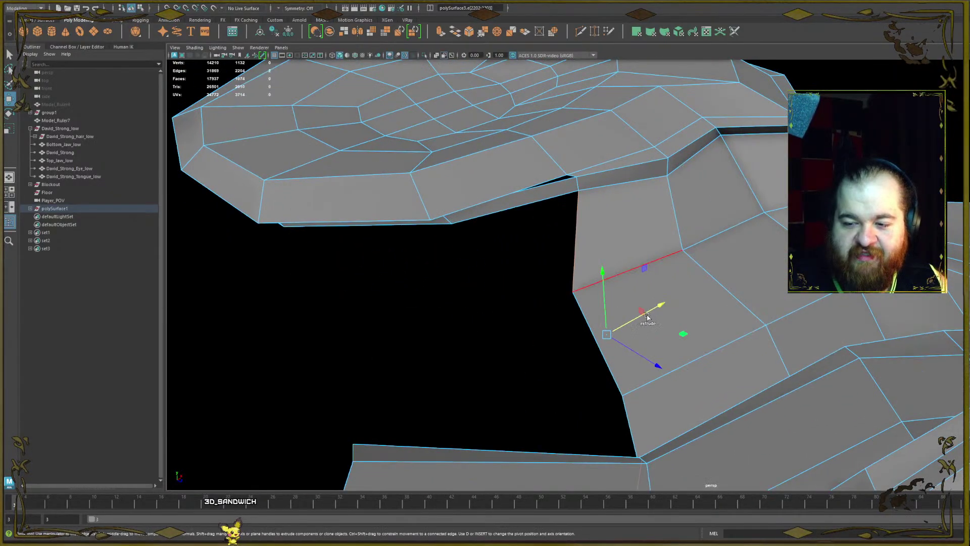
left_click_drag(647, 317, 492, 355, "shift")
key("ctrl+z")
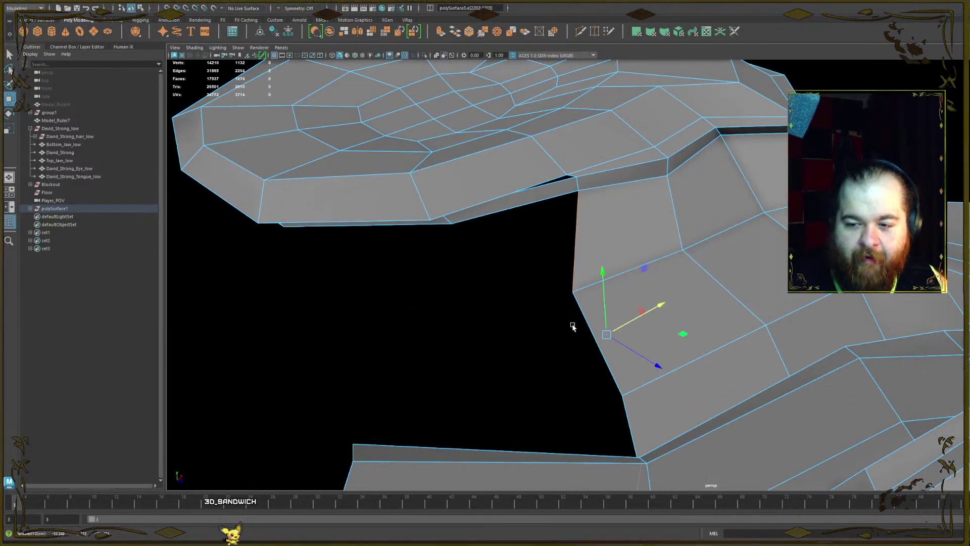
- Extrude the full chain of the second row's upper border edges into a third row between the cliffs
left_click_drag(571, 324, 611, 365, "alt")
left_click(527, 335)
left_click_drag(527, 334, 733, 364, "alt")
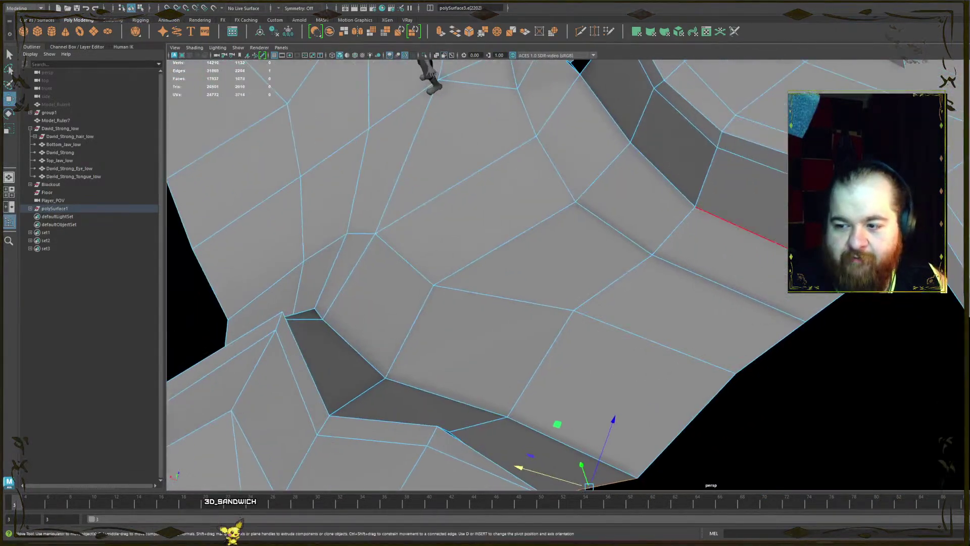
double_click(869, 259, "shift")
mouse_move(762, 268)
left_mouse_down("alt")
mouse_move(548, 248)
mouse_move(658, 273)
mouse_move(697, 248)
mouse_move(567, 324)
mouse_move(544, 318)
mouse_move(546, 307)
mouse_move(626, 270)
mouse_move(718, 303)
mouse_move(695, 339)
mouse_move(672, 263)
mouse_move(656, 131)
mouse_move(636, 177)
mouse_move(650, 209)
mouse_move(639, 170)
mouse_move(624, 166)
mouse_move(650, 219)
mouse_move(587, 161)
mouse_move(741, 219)
left_mouse_up("alt")
right_click_drag(741, 219, 741, 265)
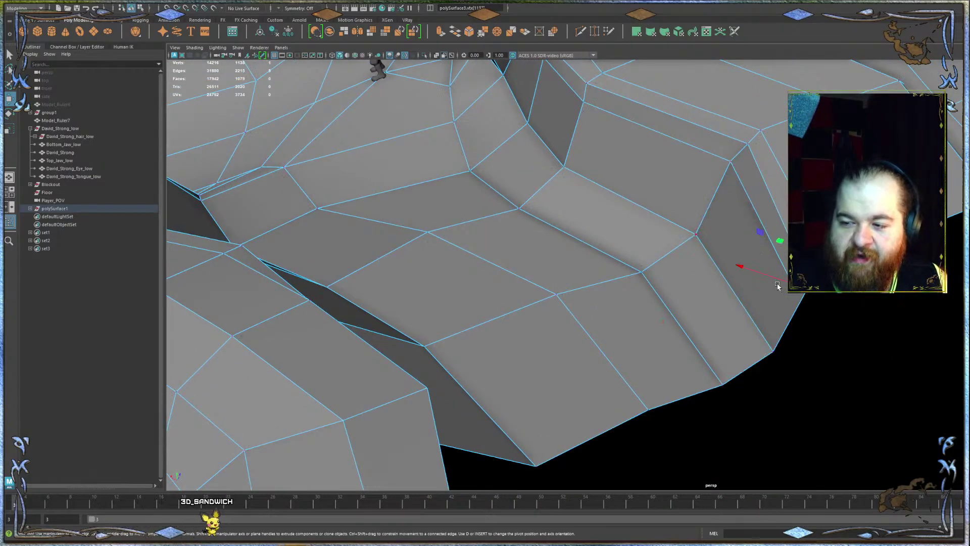
- Merge the third row's first end corner vertex with the adjacent vertex on the cliff ledge's lower rim
left_click_drag(741, 265, 895, 225, "alt")
middle_click_drag(894, 225, 693, 362, "alt")
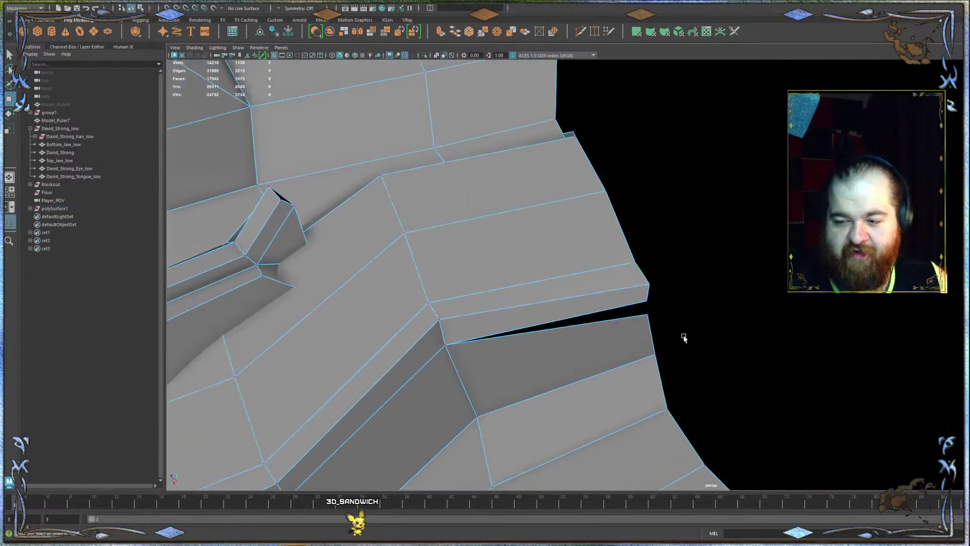
left_click_drag(684, 338, 632, 298)
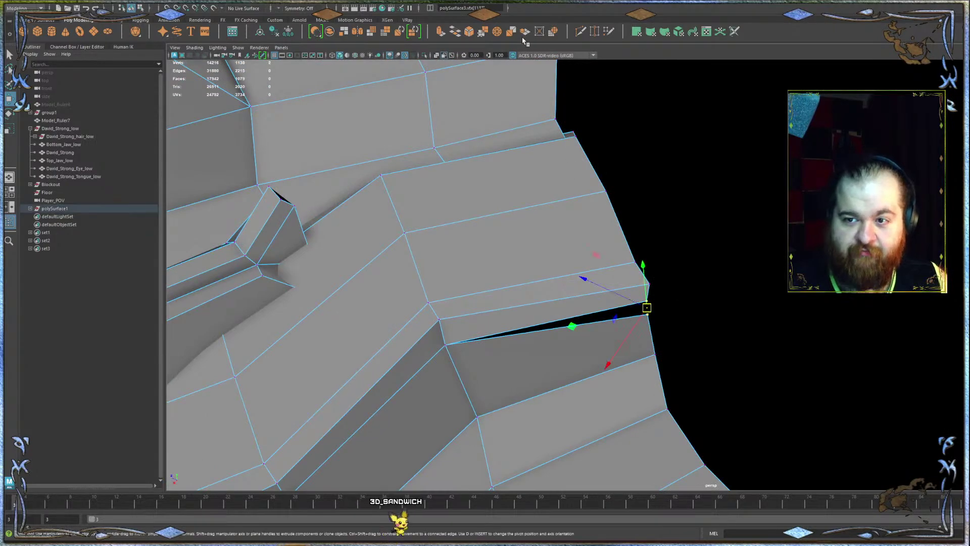
left_click(498, 33)
- Move the third row's opposite end corner toward the round cliff and merge it with the adjacent rim vertex
left_click_drag(639, 223, 634, 289, "alt")
scroll(739, 269, "up", 5)
scroll(767, 288, "down", 5)
left_click(641, 301)
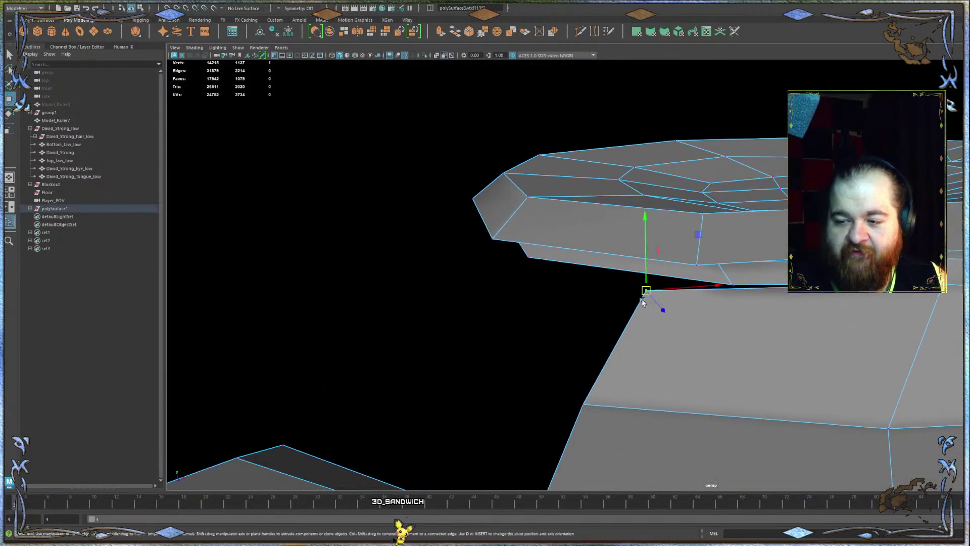
left_click_drag(647, 290, 710, 297)
left_click(743, 284, "shift")
left_click(503, 31)
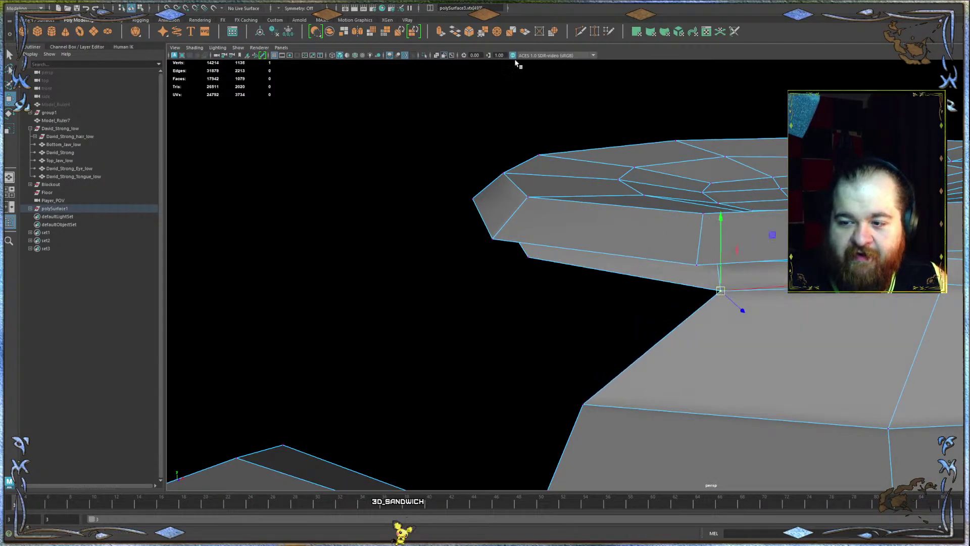
- Adjust the third row's upper border vertex next to the corner merged with the round cliff
scroll(657, 260, "up", 5)
scroll(611, 296, "down", 2)
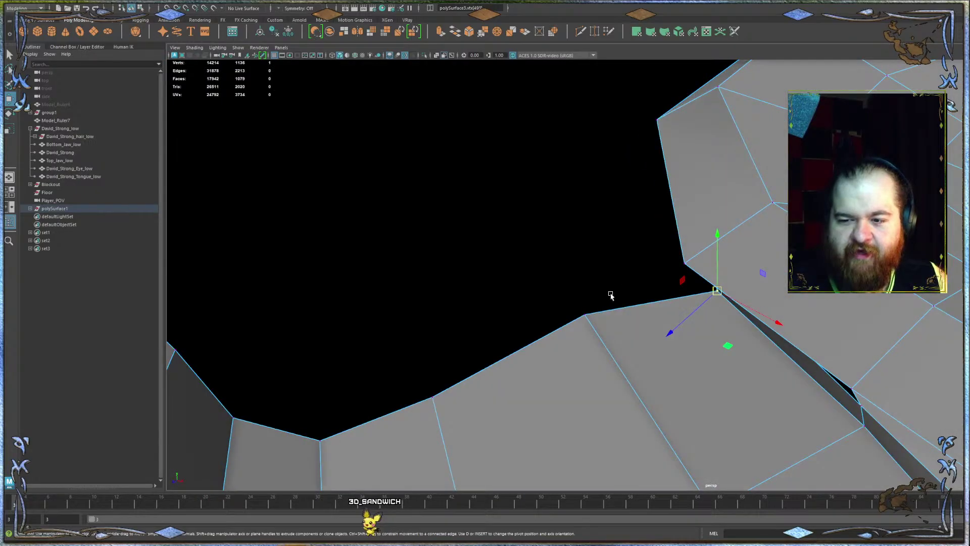
left_click(586, 313)
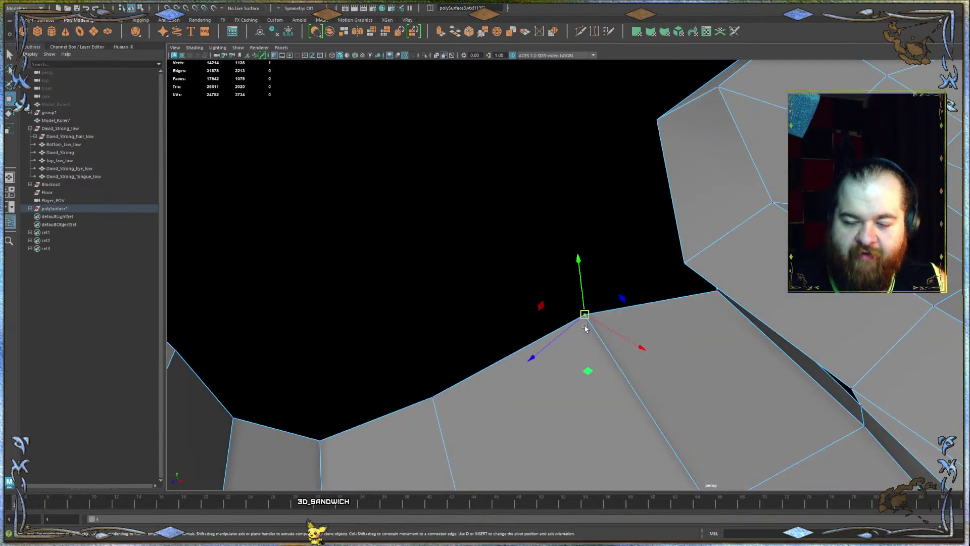
left_click_drag(592, 341, 586, 371, "alt")
left_click_drag(600, 277, 605, 310, "alt")
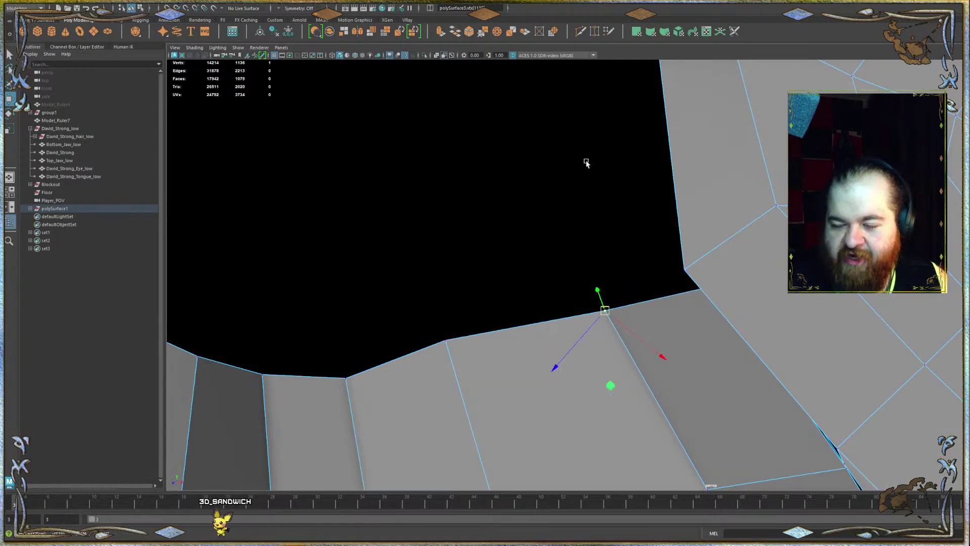
left_click_drag(593, 146, 600, 151, "alt")
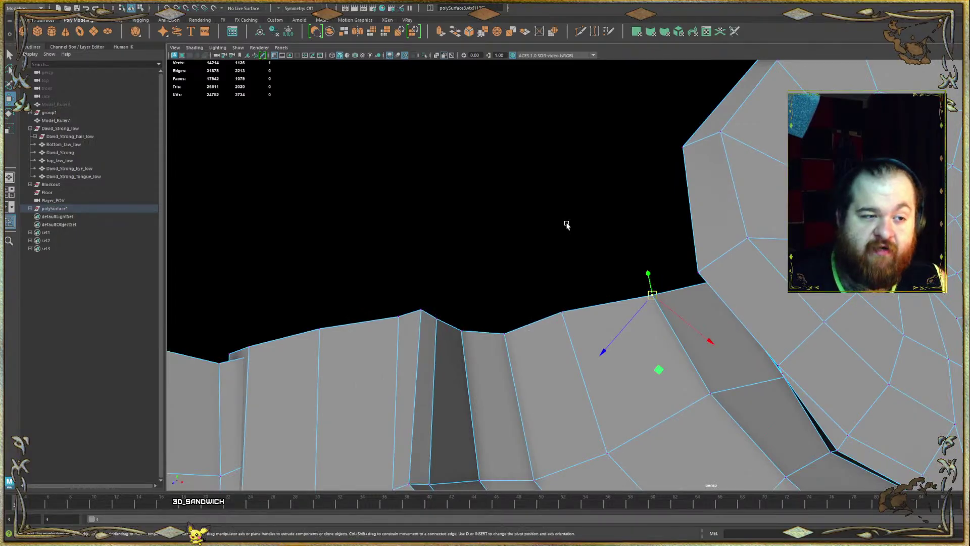
- Select the two short border edges at the open end of the cliff ledge's rim
left_click_drag(555, 220, 728, 258, "alt")
left_click(714, 173)
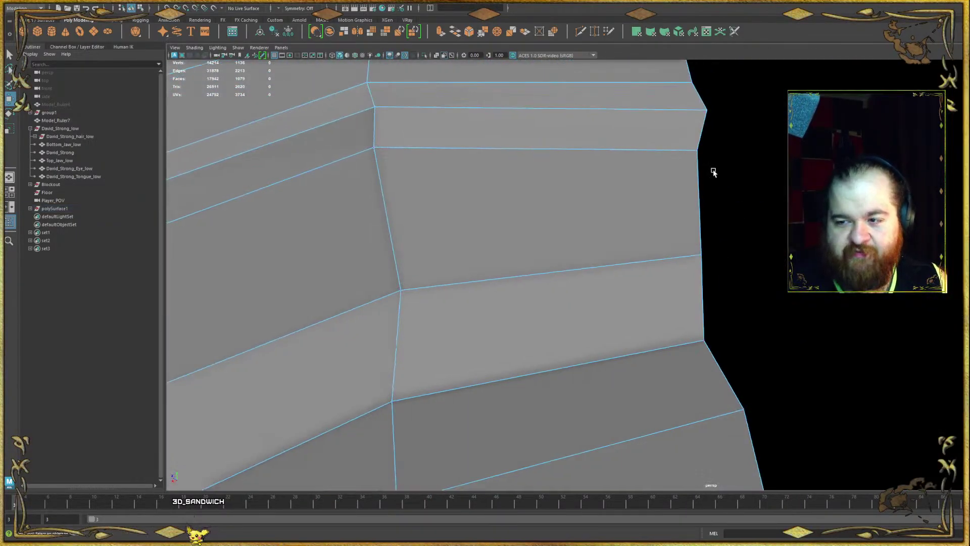
key("F8")
right_click_drag(703, 138, 654, 171)
scroll(655, 203, "down", 3)
left_click(702, 170)
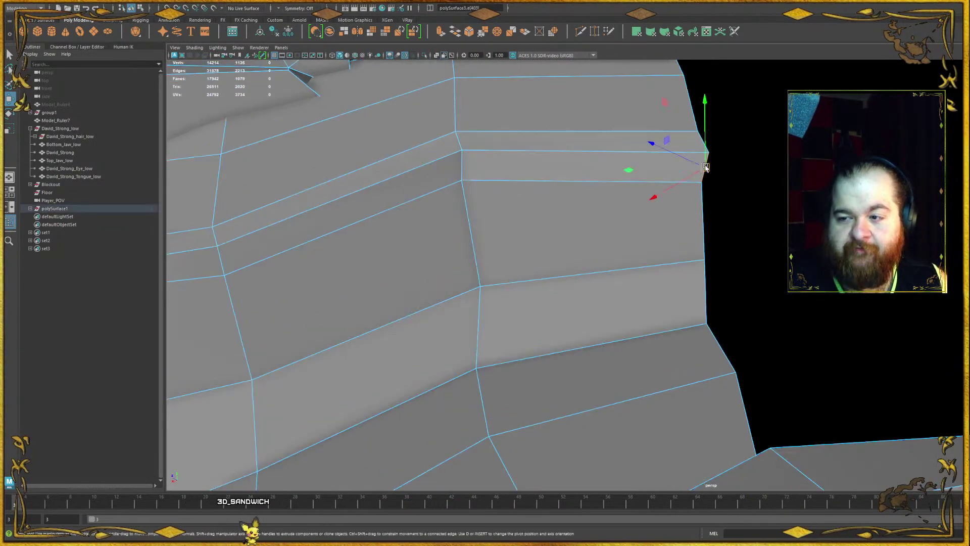
left_click(702, 143, "shift")
scroll(613, 193, "down", 4)
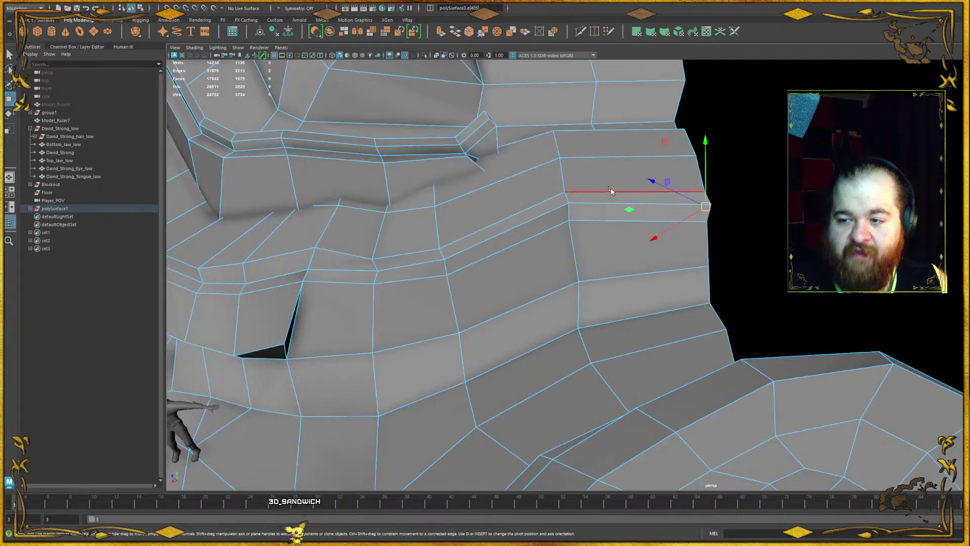
- Extrude the selected ledge rim edges outward into a narrow strip over the empty area and position its free end
left_click_drag(613, 192, 664, 273, "alt")
scroll(614, 246, "down", 5)
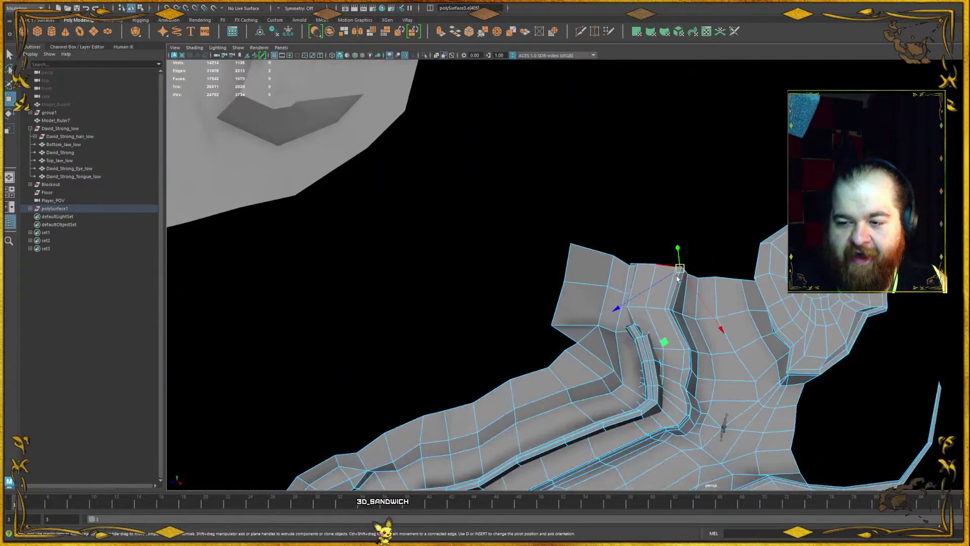
left_click_drag(614, 246, 604, 372, "alt")
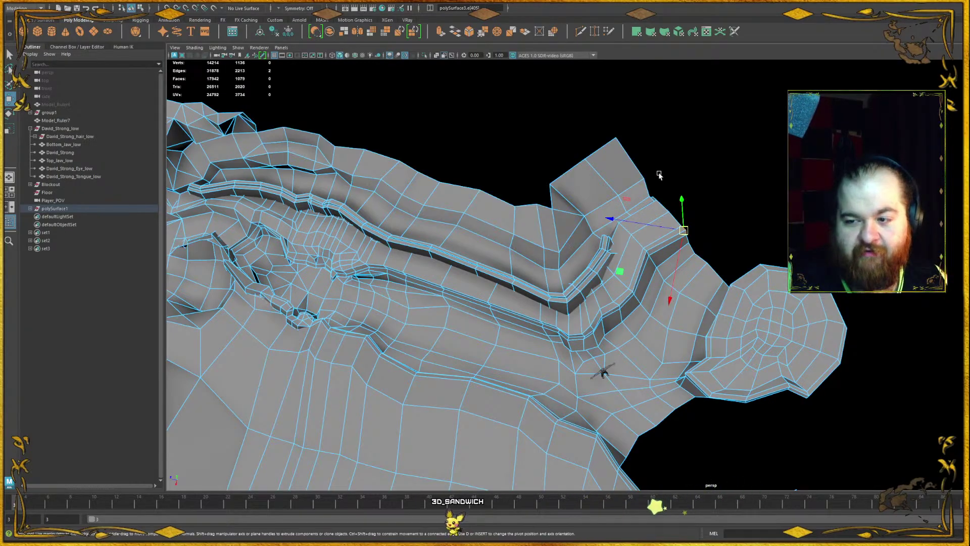
scroll(660, 174, "up", 10)
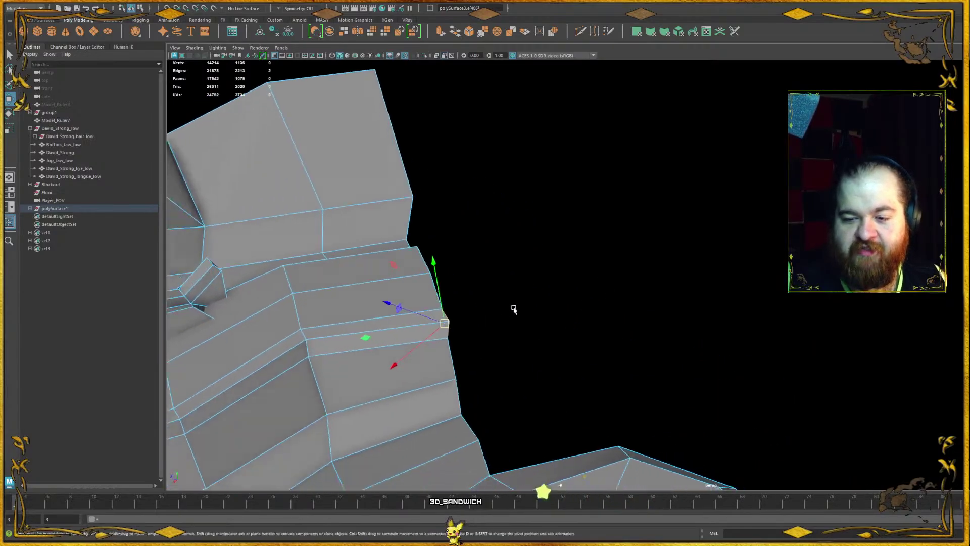
left_click_drag(514, 309, 650, 349, "alt")
key("ctrl+z")
left_click_drag(606, 325, 626, 253)
right_click_drag(641, 292, 610, 323, "alt")
left_click_drag(616, 321, 534, 193)
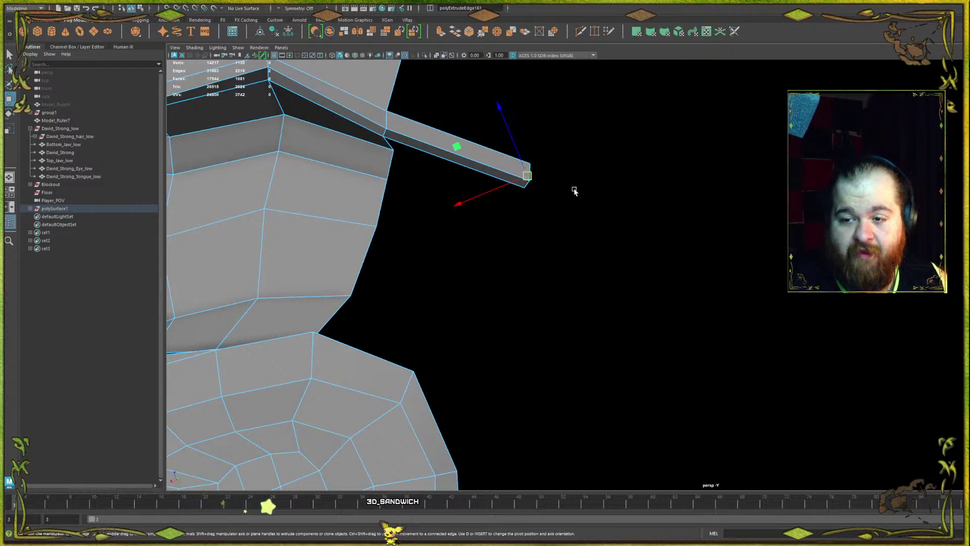
key("ctrl+z")
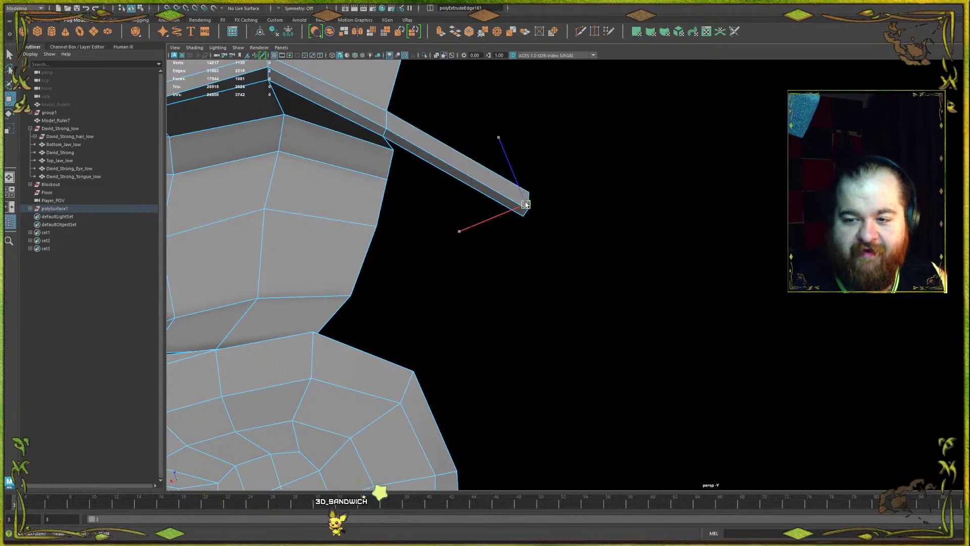
- Move the narrow strip's end edges further out and rotate them to follow the ledge's profile
left_click_drag(525, 192, 487, 197, "alt")
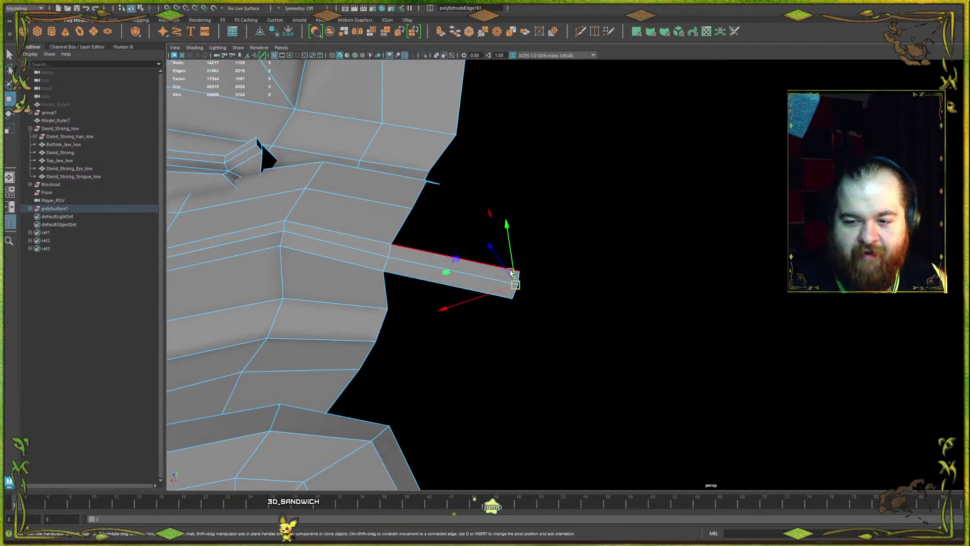
left_click_drag(510, 273, 528, 287, "alt")
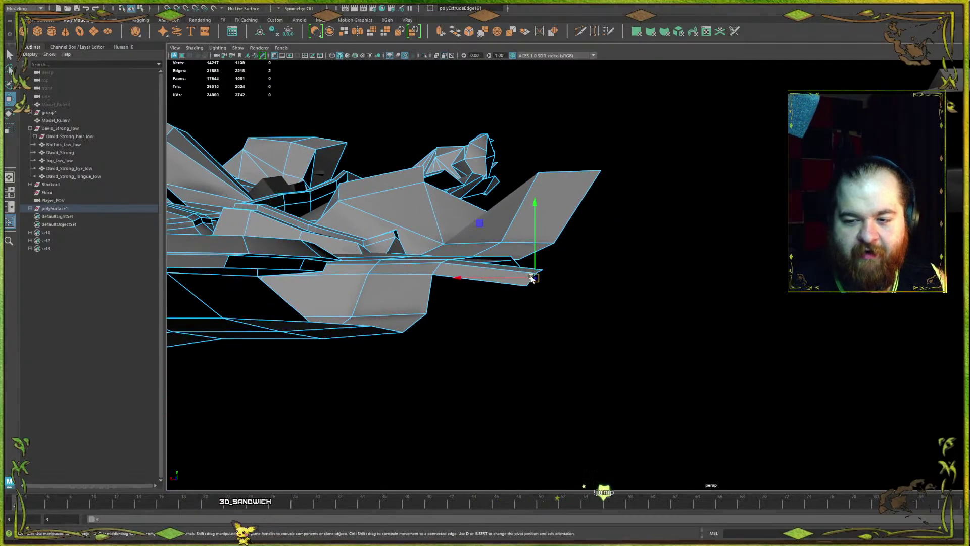
key("e")
left_click_drag(523, 339, 521, 286)
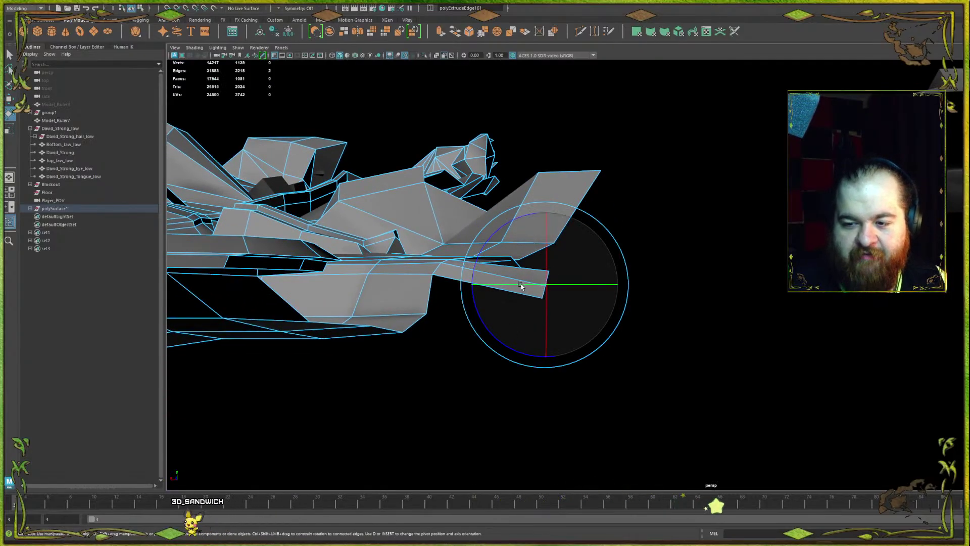
left_click_drag(520, 251, 527, 285)
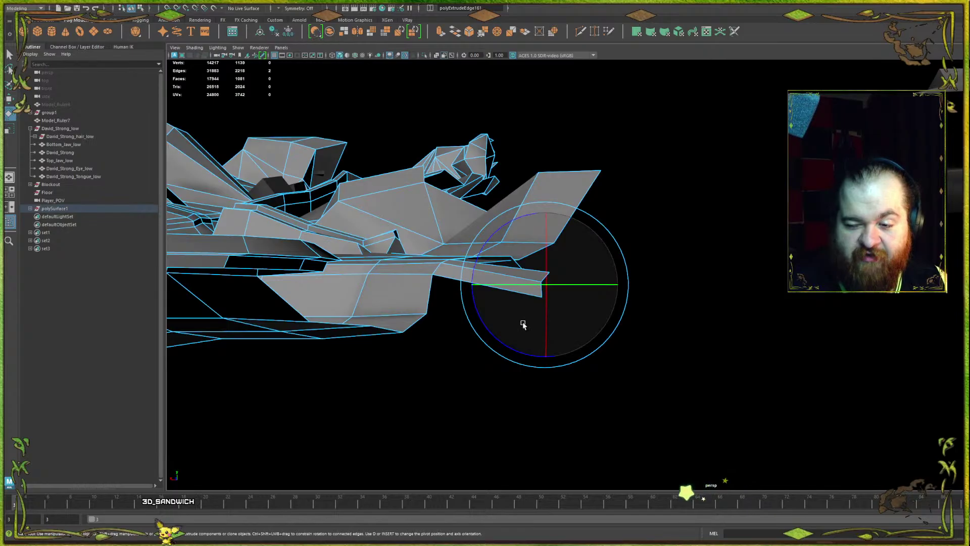
- Extrude the strip's end edges again into a second, longer segment continuing away from the cliff
key("w")
scroll(553, 219, "up", 5)
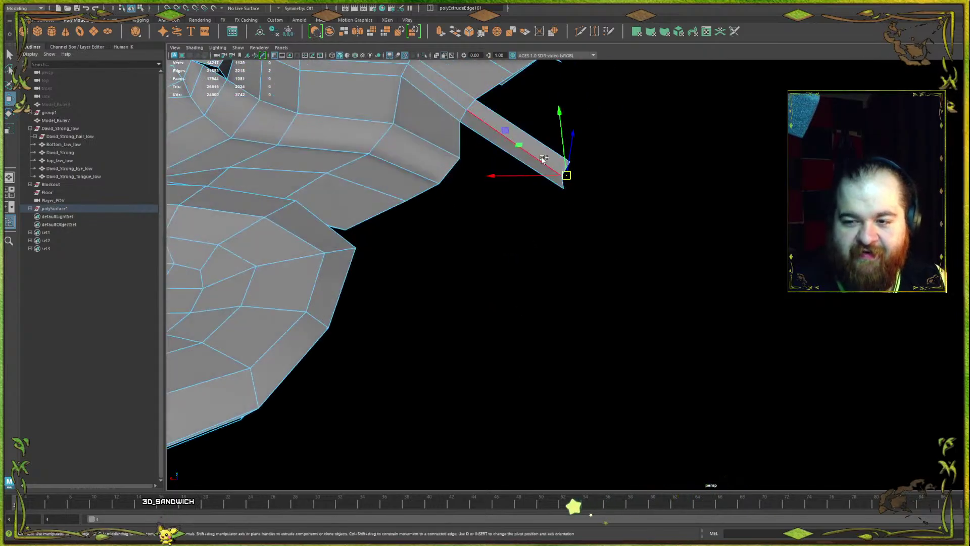
left_click_drag(645, 249, 724, 263)
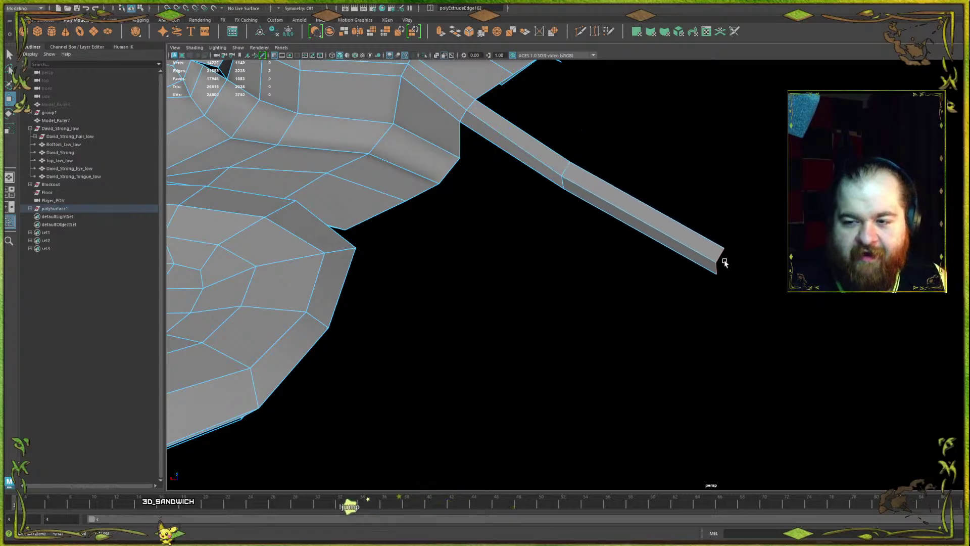
- Lower the edges at the joint between the strip's two segments so the strip slopes down from the cliff
left_click_drag(582, 265, 511, 251, "alt")
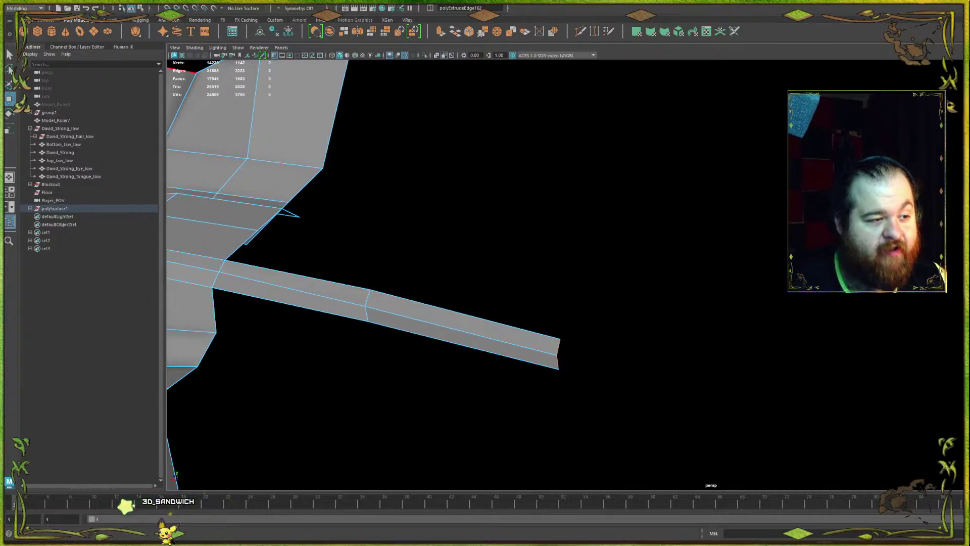
left_click(365, 298)
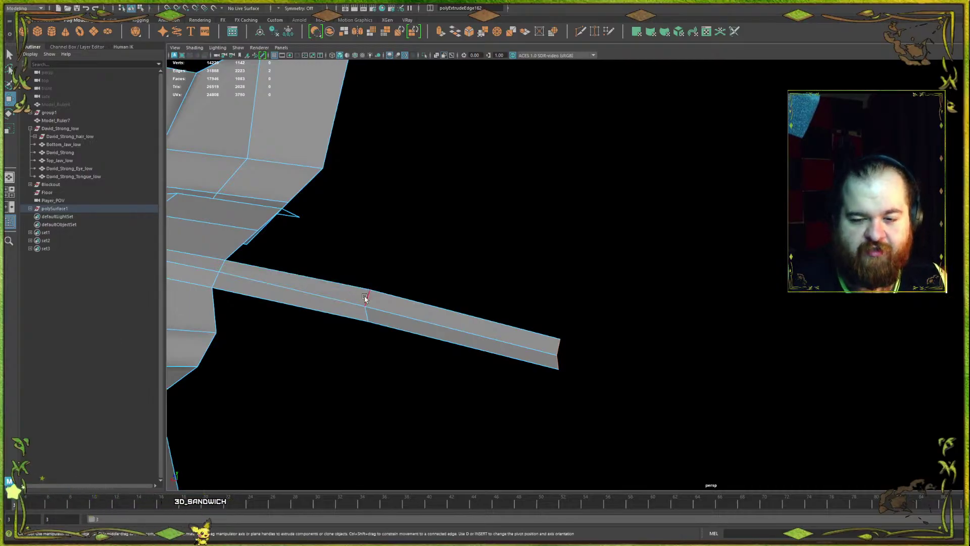
left_click_drag(374, 257, 463, 284)
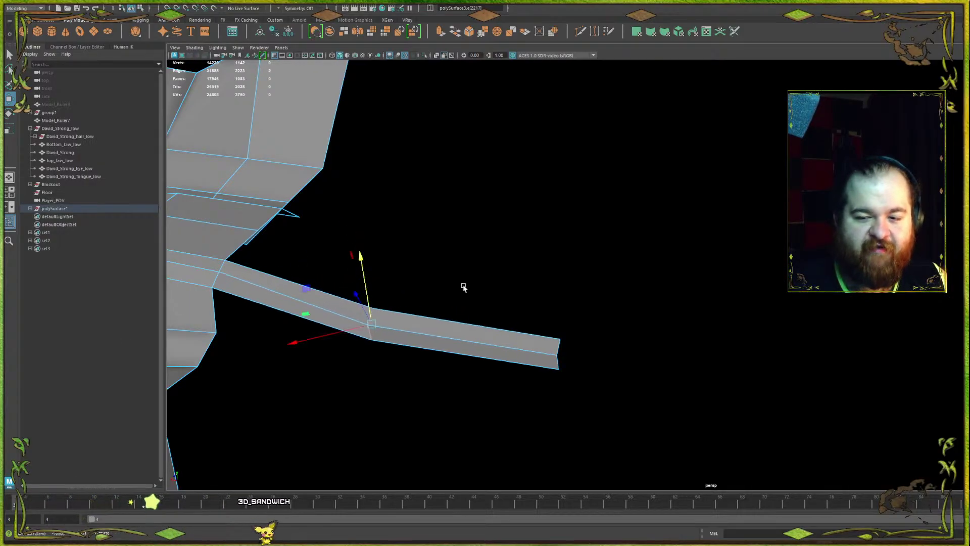
- Select the strip's two end edges and extrude them into a third segment that bends away and downward
left_click(559, 360)
scroll(560, 361, "down", 3)
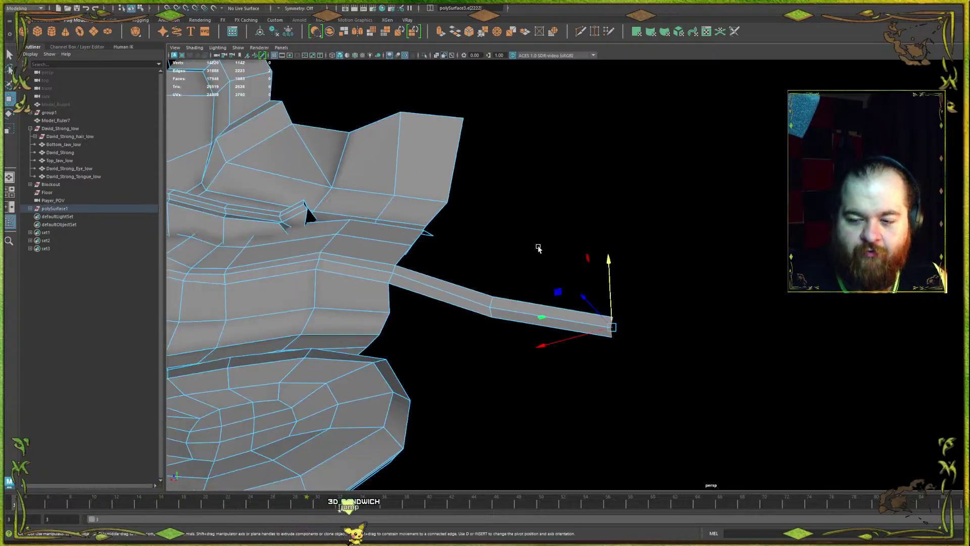
scroll(619, 308, "up", 1)
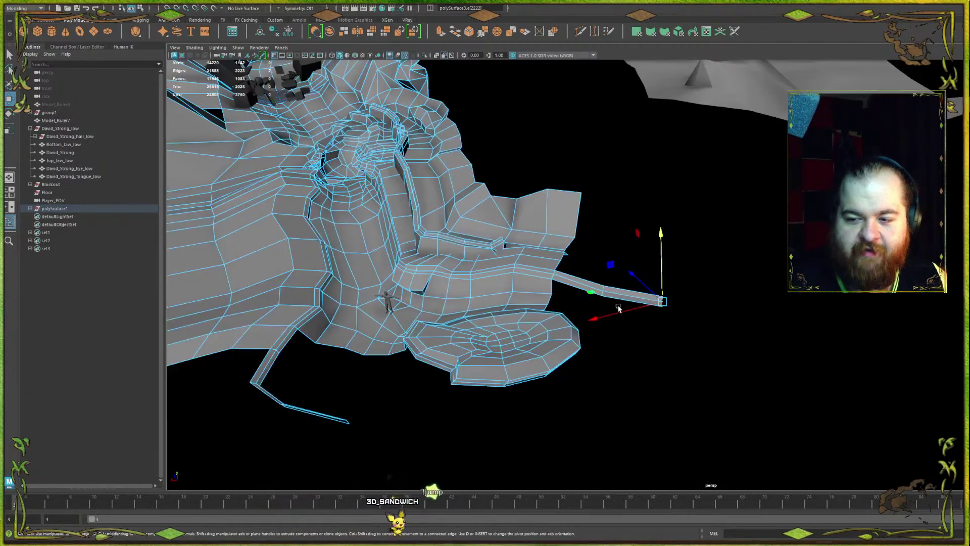
left_click_drag(618, 308, 655, 329, "alt")
middle_click_drag(655, 329, 562, 329, "alt")
scroll(597, 308, "down", 5)
scroll(597, 308, "up", 6)
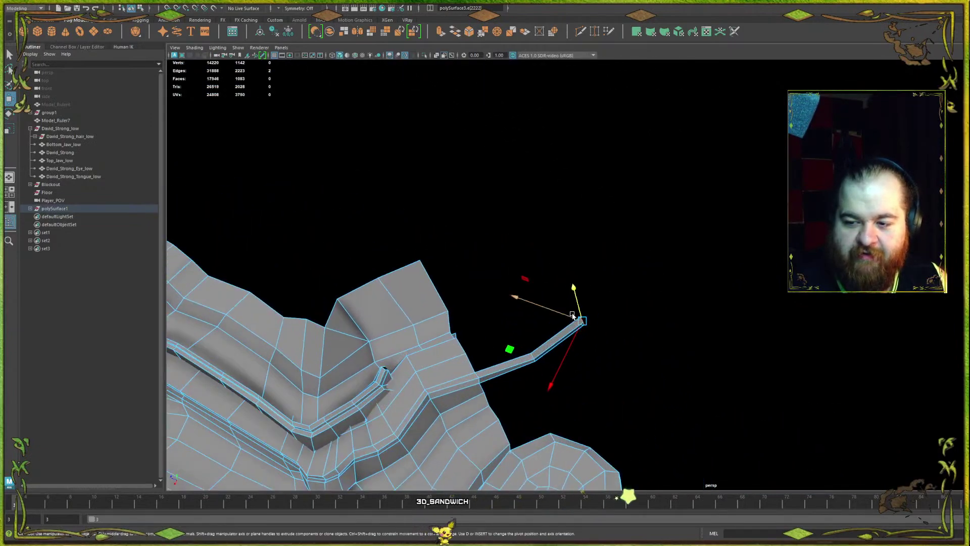
left_click_drag(572, 316, 662, 324, "shift")
left_click_drag(479, 245, 457, 263, "alt")
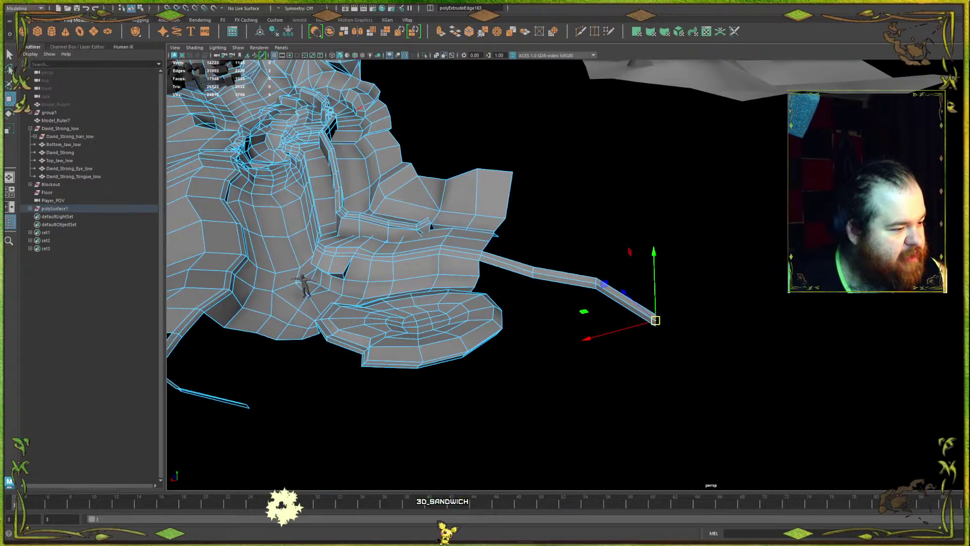
- Extrude the strip's end edges into a fourth, longer segment continuing downward over the empty area
left_click_drag(440, 315, 543, 288, "alt")
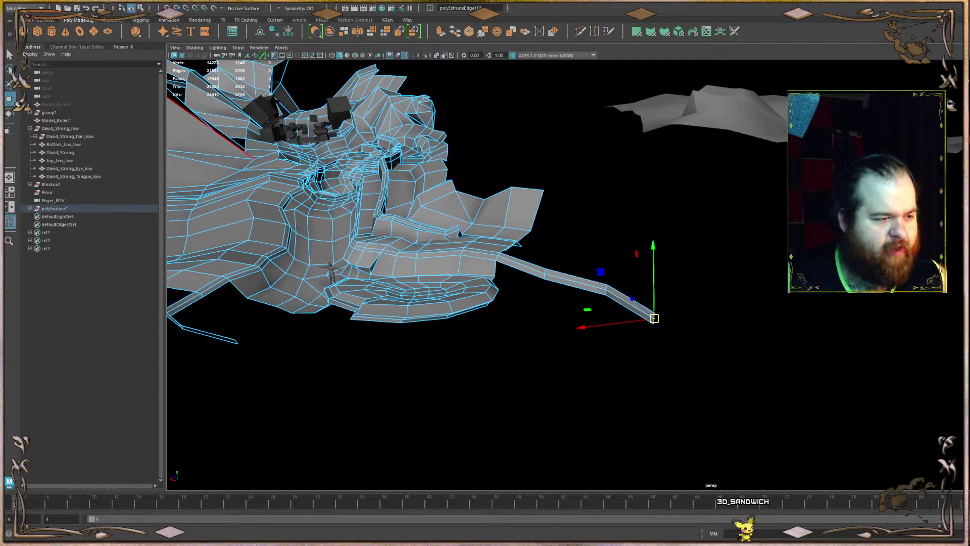
left_click_drag(717, 251, 684, 310, "alt")
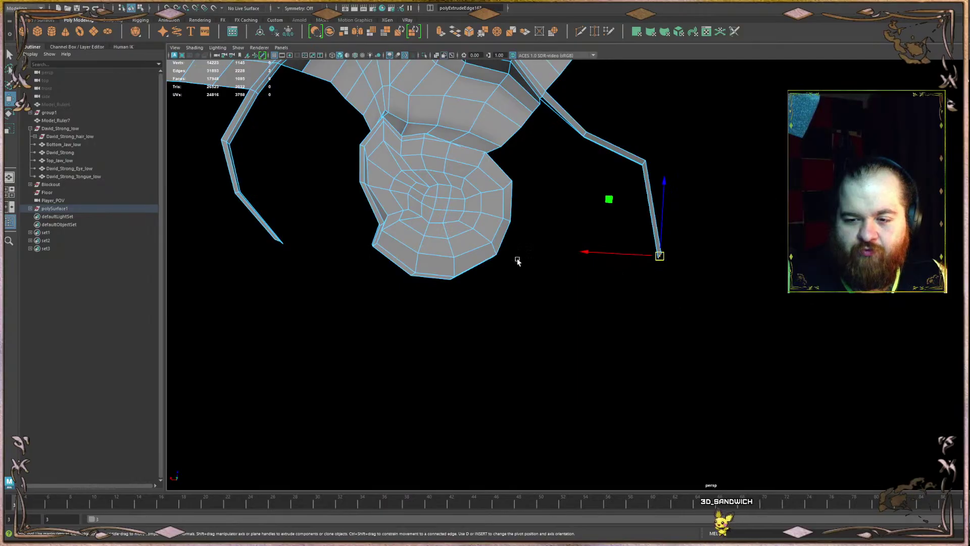
left_click_drag(568, 256, 594, 328, "alt")
left_click_drag(662, 400, 597, 350, "alt")
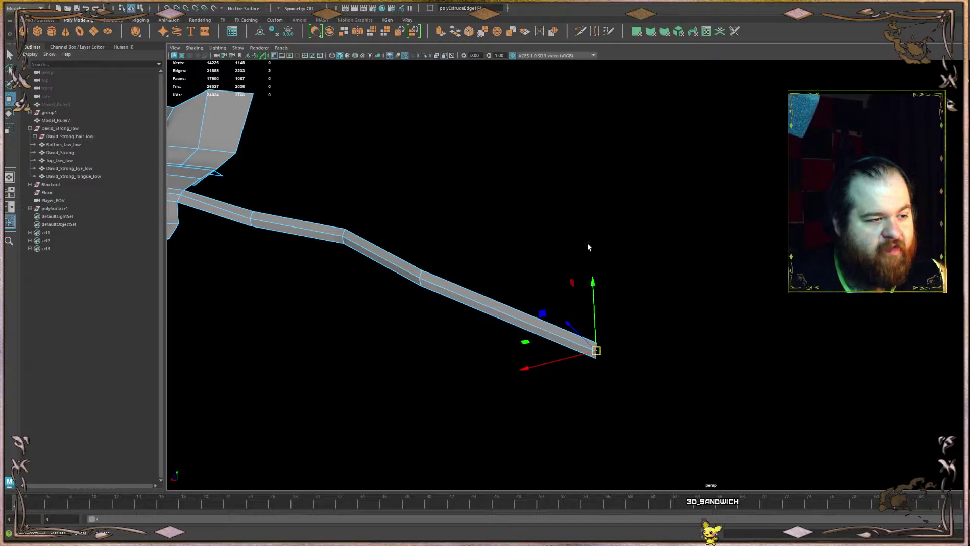
- Examine the extended strip and the round ledge from several angles to compare their layout
left_click_drag(587, 277, 602, 293, "alt")
scroll(611, 279, "down", 7)
middle_click_drag(526, 232, 598, 227, "alt")
left_click_drag(598, 227, 612, 349, "alt")
middle_click_drag(676, 323, 803, 354, "alt")
scroll(763, 228, "up", 3)
left_click_drag(763, 228, 574, 306, "alt")
scroll(549, 199, "up", 3)
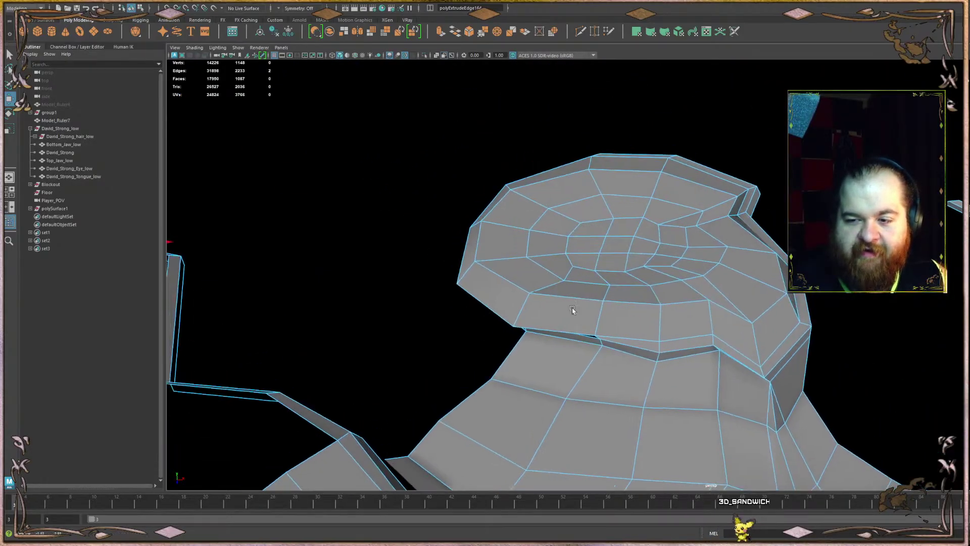
scroll(666, 300, "up", 5)
scroll(666, 300, "down", 4)
left_click_drag(646, 308, 724, 286, "alt")
scroll(584, 316, "up", 4)
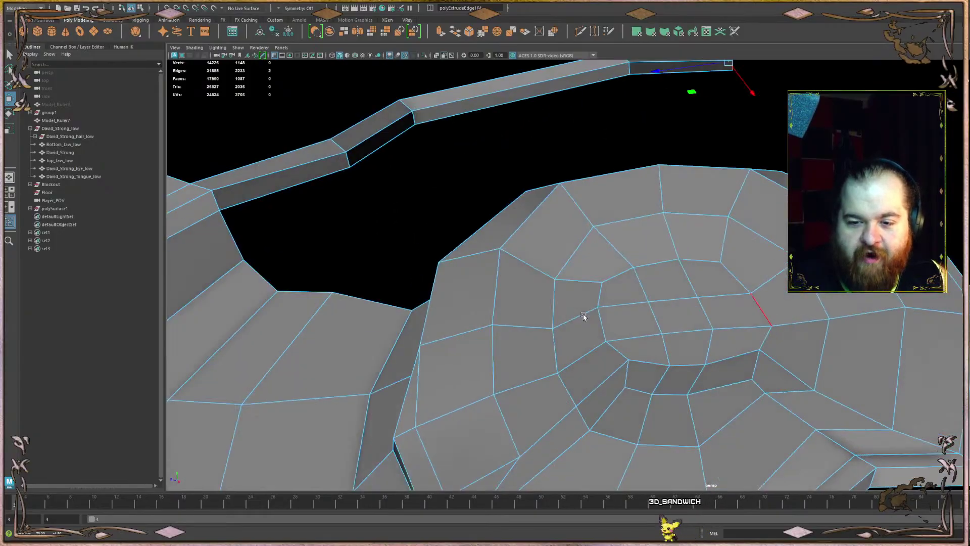
scroll(590, 317, "down", 3)
scroll(624, 343, "up", 5)
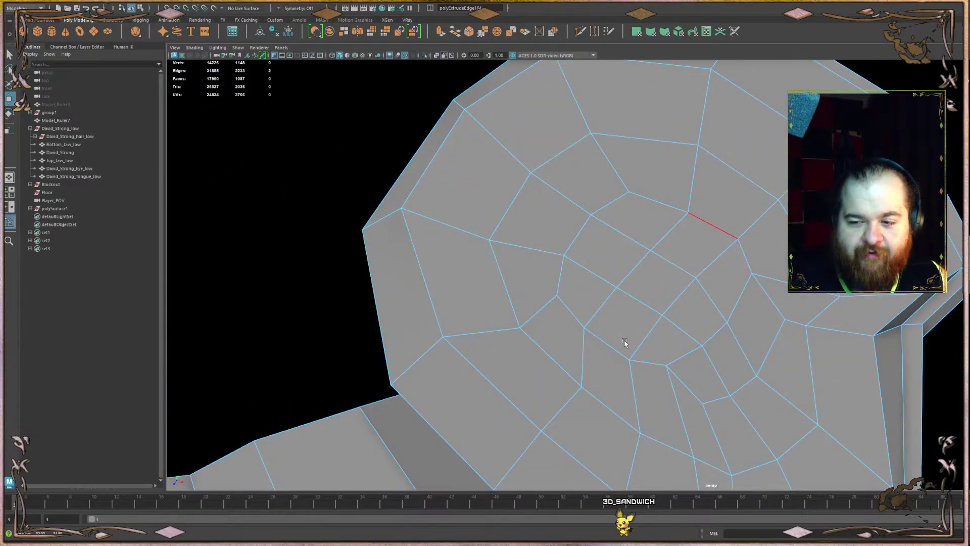
scroll(624, 343, "down", 6)
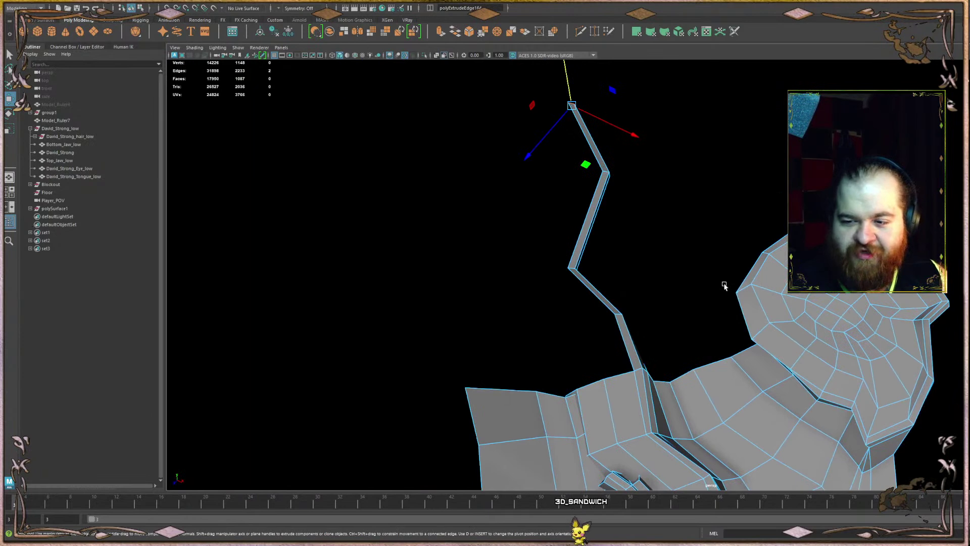
- Move the edges at the strip's middle joints to even out its zigzag into a smoother curve
scroll(724, 285, "up", 3)
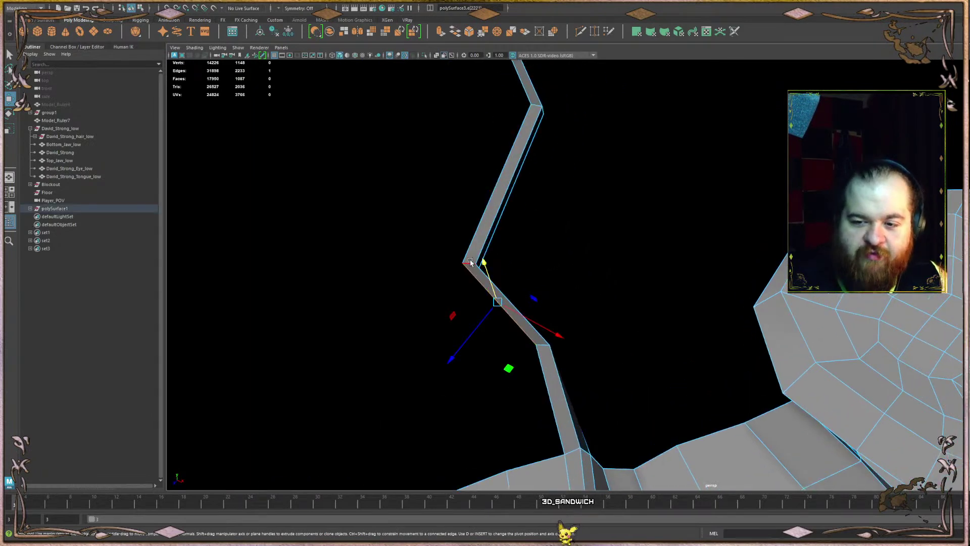
left_click_drag(459, 280, 522, 209)
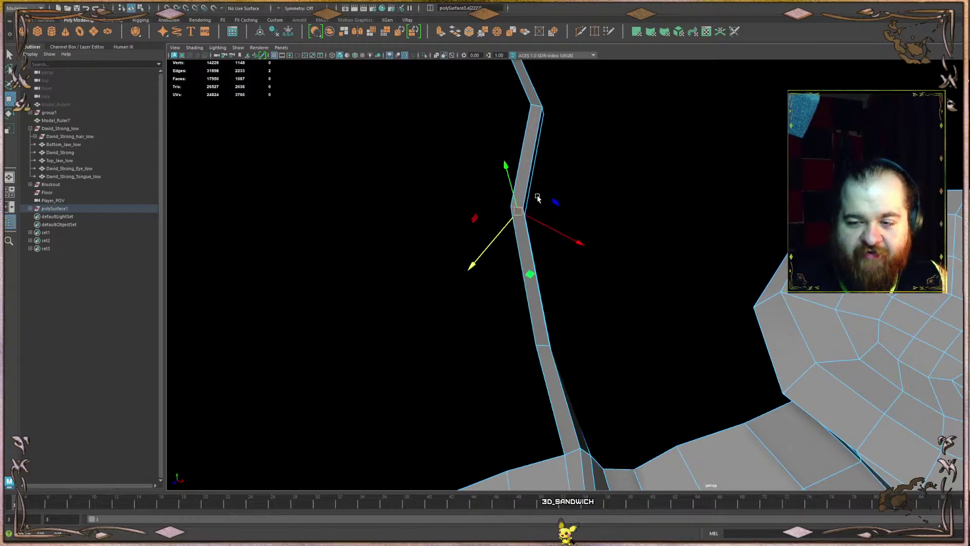
middle_click_drag(538, 197, 512, 321, "alt")
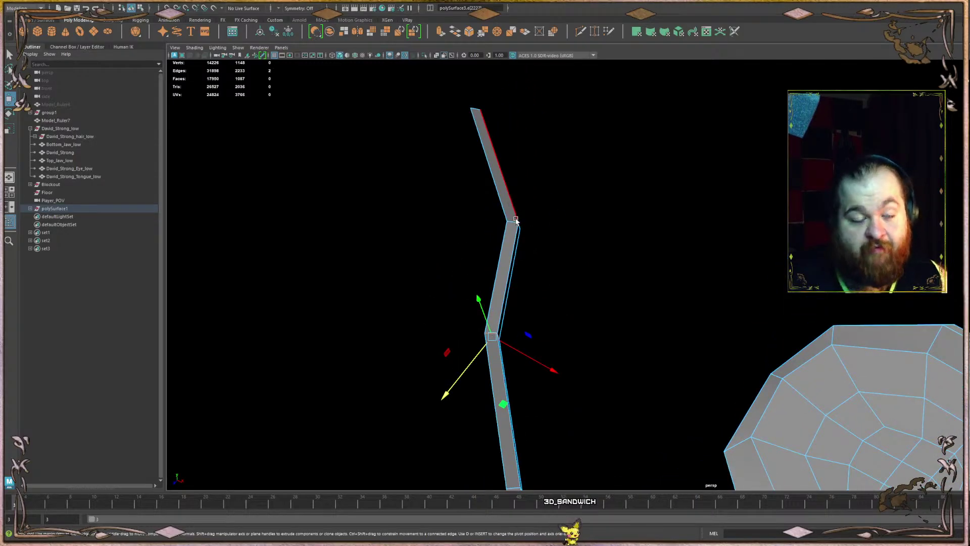
left_click(516, 221)
left_click(537, 262)
left_click(512, 224)
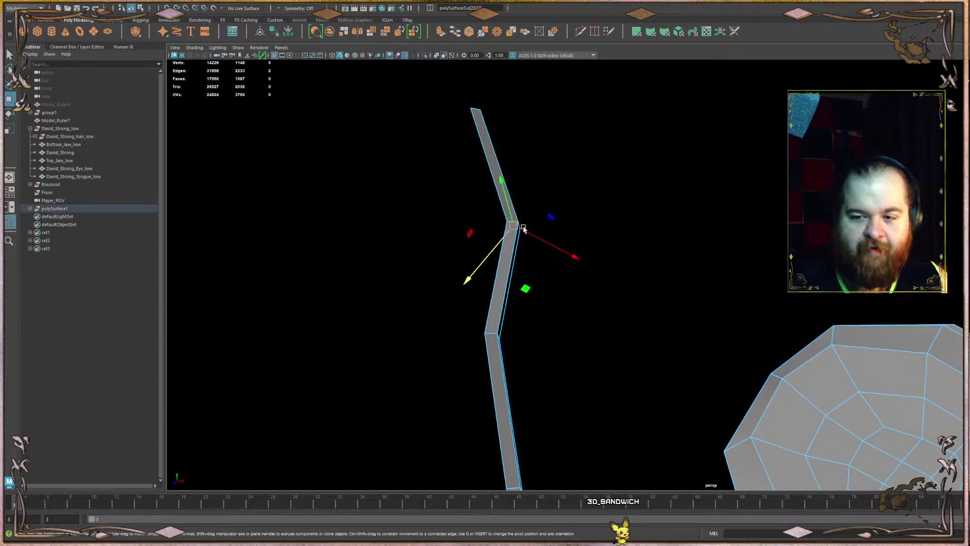
left_click_drag(515, 225, 449, 237)
left_click_drag(510, 244, 613, 282)
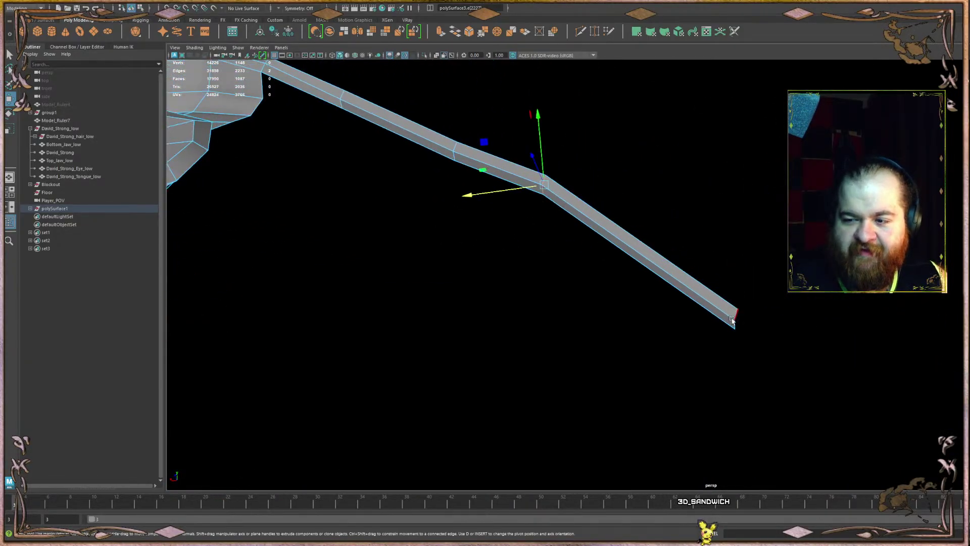
right_click_drag(613, 281, 559, 317, "alt")
left_click(752, 359, "shift")
- Adjust the corner vertices at the free end of the strip on the round ledge's opposite side to straighten that end
middle_click_drag(279, 155, 551, 139, "alt")
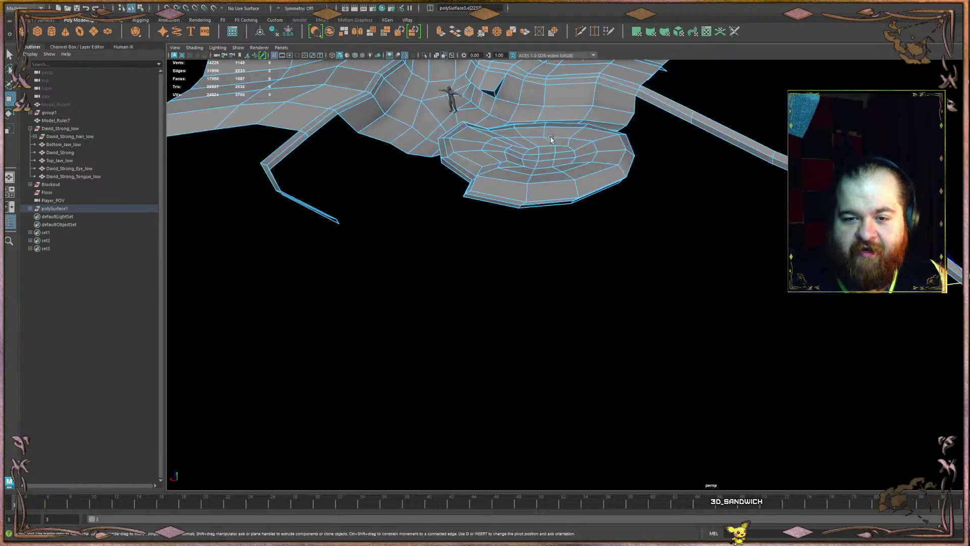
left_click_drag(551, 139, 612, 149, "alt")
middle_click_drag(613, 149, 613, 16, "alt")
left_click_drag(455, 238, 414, 217, "alt")
middle_click_drag(414, 217, 639, 137, "alt")
right_click_drag(639, 136, 470, 308, "alt")
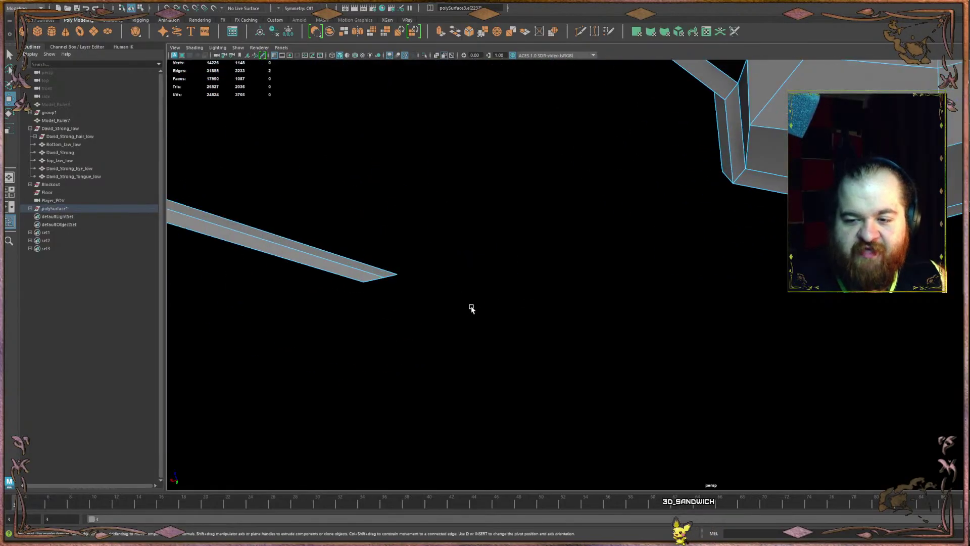
middle_click_drag(470, 308, 644, 260, "alt")
left_click_drag(645, 259, 545, 160, "alt")
left_click(525, 196)
left_click(566, 186)
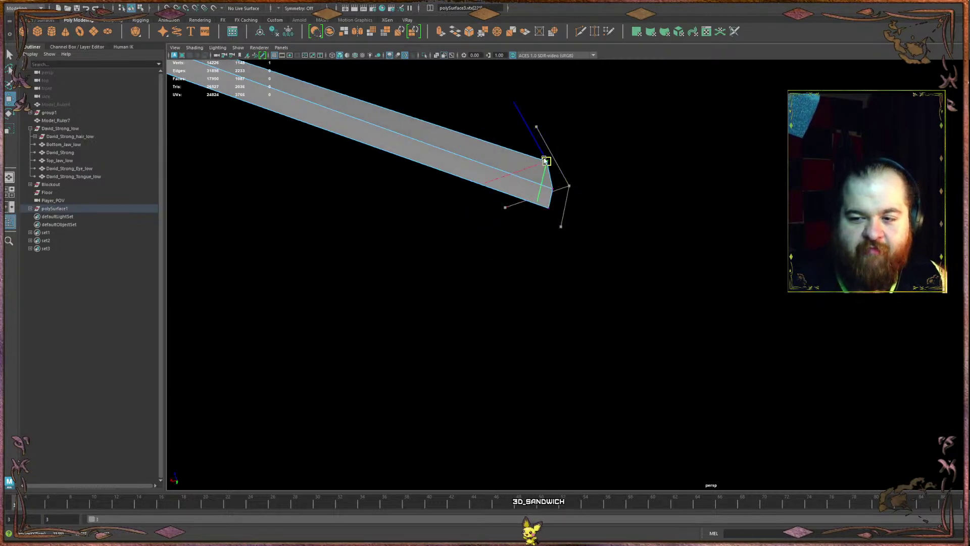
key("F8")
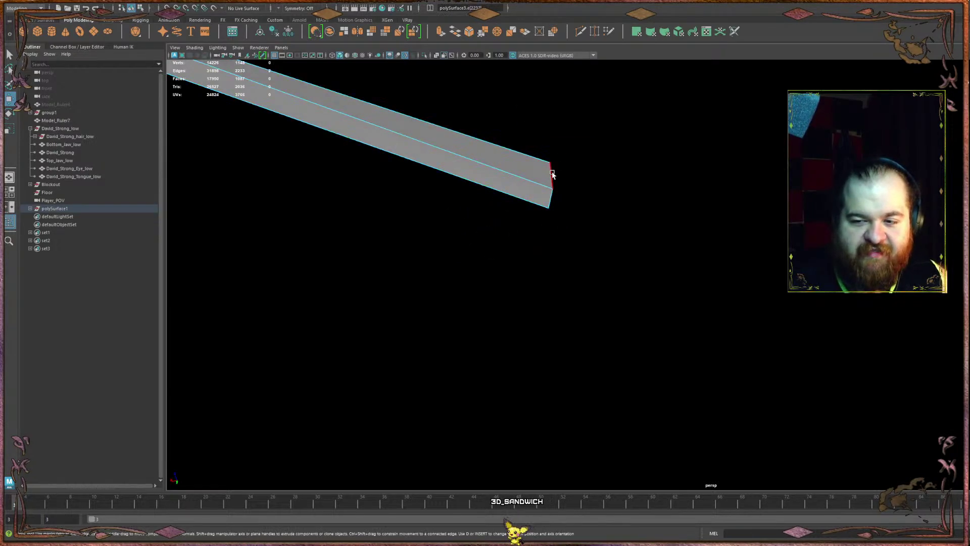
- Extrude the end edges of this opposite strip into three further segments curving away from the cliff
left_click_drag(551, 190, 838, 265, "shift")
left_click(662, 160)
left_click(496, 302)
left_click_drag(745, 292, 635, 320, "alt")
left_click_drag(575, 340, 484, 339)
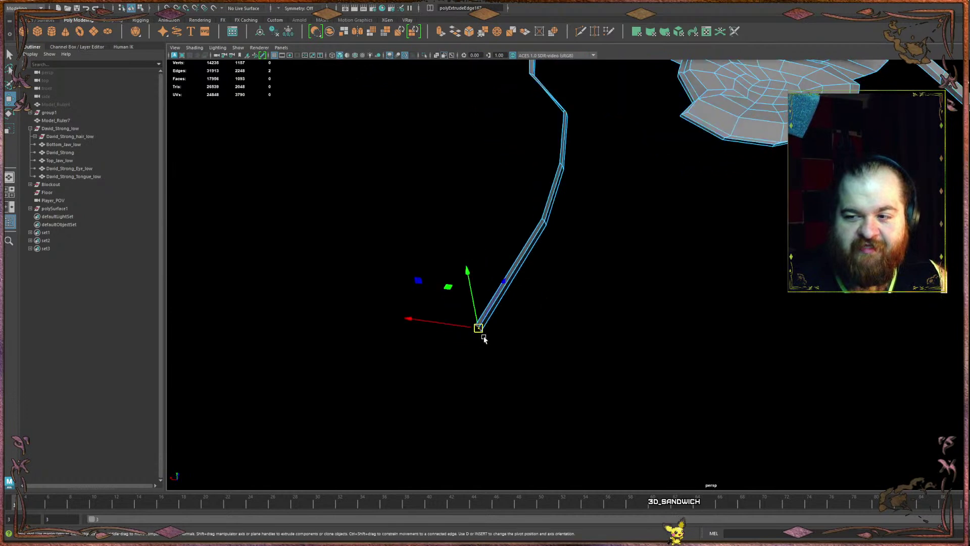
- Extrude the opposite strip by another long segment, then rotate and reposition its end edges to continue the curve
left_click_drag(697, 201, 494, 259, "alt")
middle_click_drag(514, 250, 470, 235, "alt")
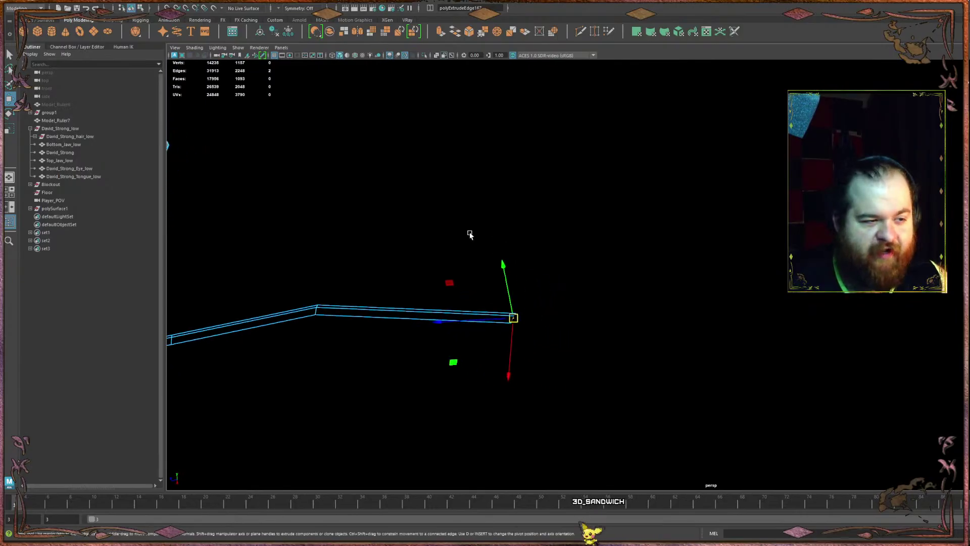
left_click_drag(502, 315, 673, 264, "shift")
key("e")
scroll(673, 264, "down", 5)
middle_click_drag(667, 265, 692, 380, "alt")
left_click_drag(691, 380, 695, 377, "alt")
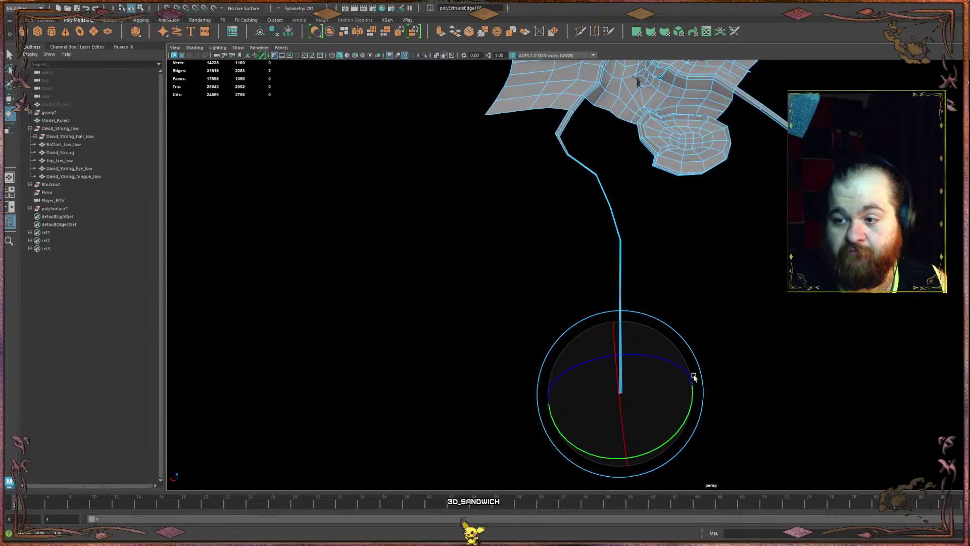
key("w")
left_click_drag(673, 339, 691, 394, "alt")
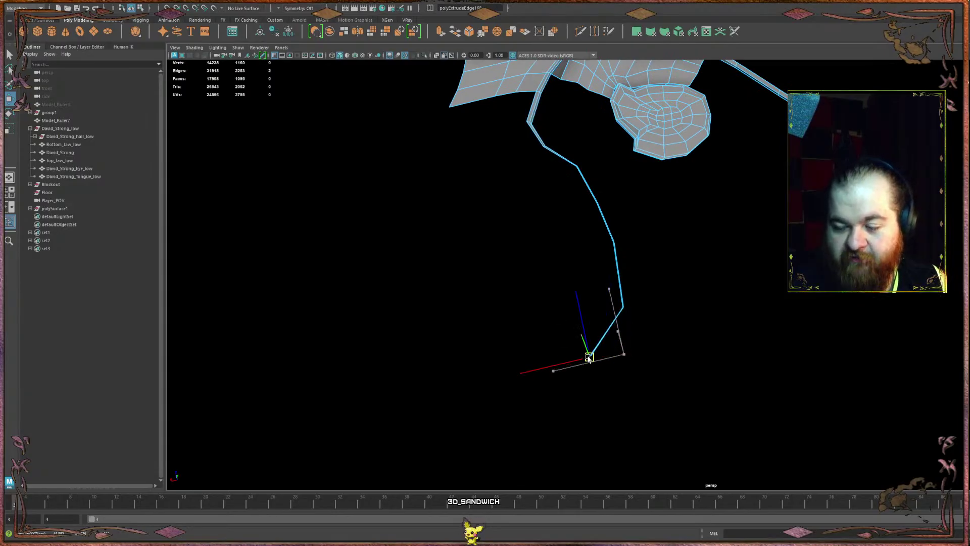
- Lower the long strip's free end slightly and extrude its end edges into one more outward segment
left_click_drag(634, 359, 726, 291, "alt")
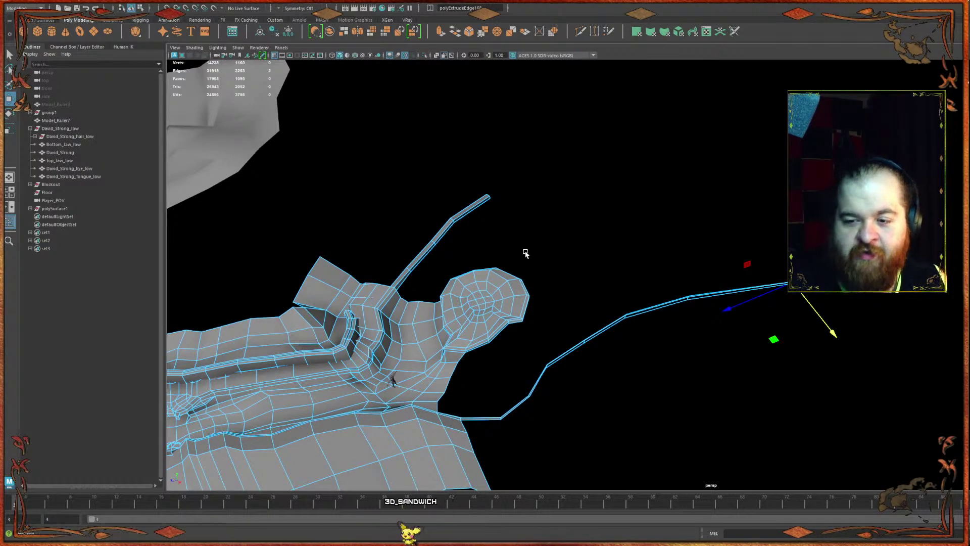
left_click_drag(524, 253, 556, 276, "alt")
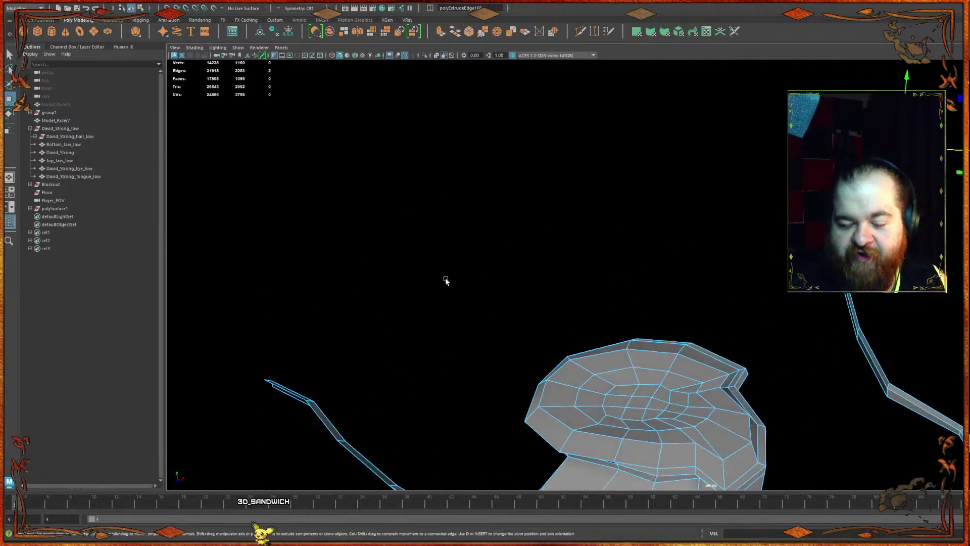
mouse_move(446, 280)
left_mouse_down("alt")
mouse_move(401, 280)
mouse_move(419, 242)
mouse_move(411, 267)
mouse_move(218, 288)
mouse_move(603, 234)
mouse_move(728, 257)
mouse_move(546, 321)
mouse_move(384, 251)
left_mouse_up("alt")
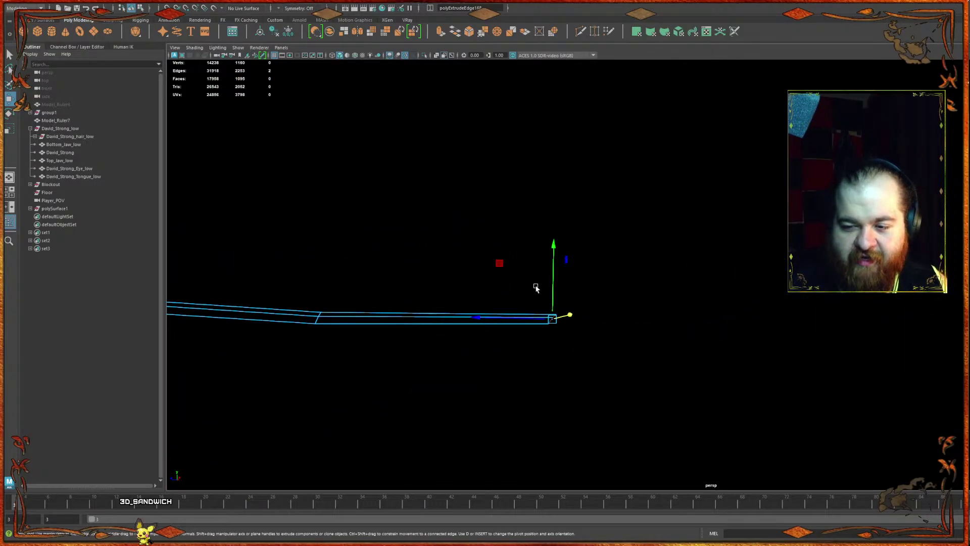
left_click_drag(552, 279, 552, 295)
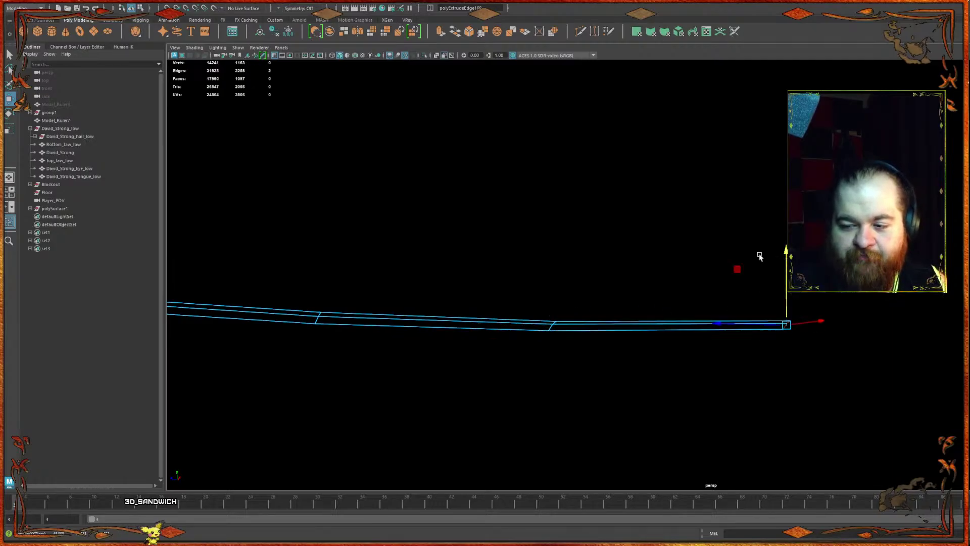
left_click_drag(758, 253, 753, 281, "alt")
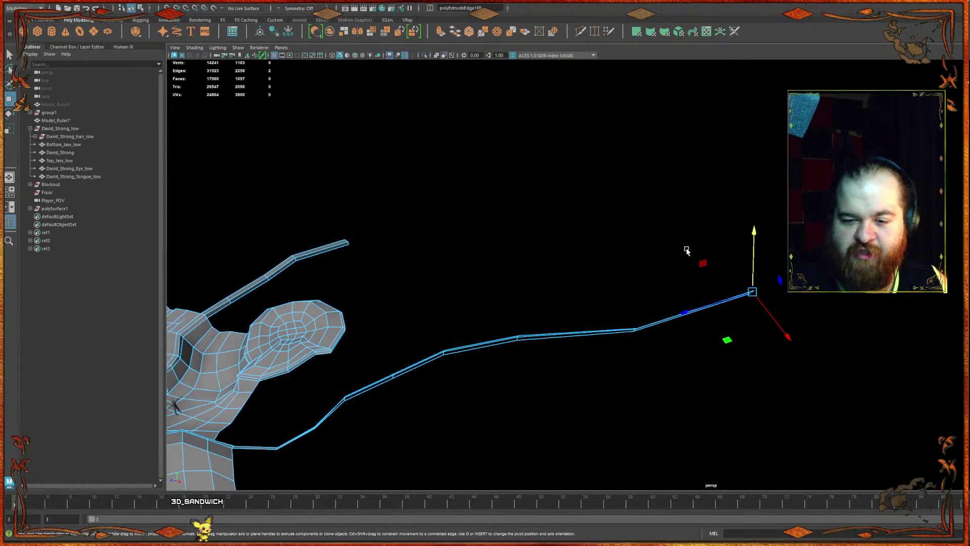
mouse_move(578, 294)
left_mouse_down("alt")
mouse_move(370, 374)
mouse_move(531, 320)
mouse_move(579, 293)
left_mouse_up("alt")
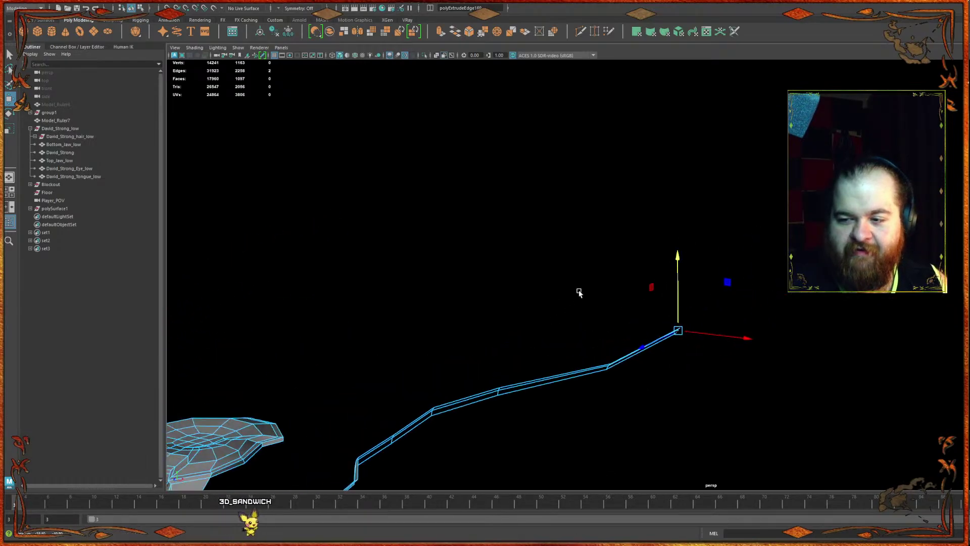
- Cut two cross loops close together through the long strip's outermost segment near its free end using Multi-Cut
right_click_drag(579, 292, 570, 265, "alt")
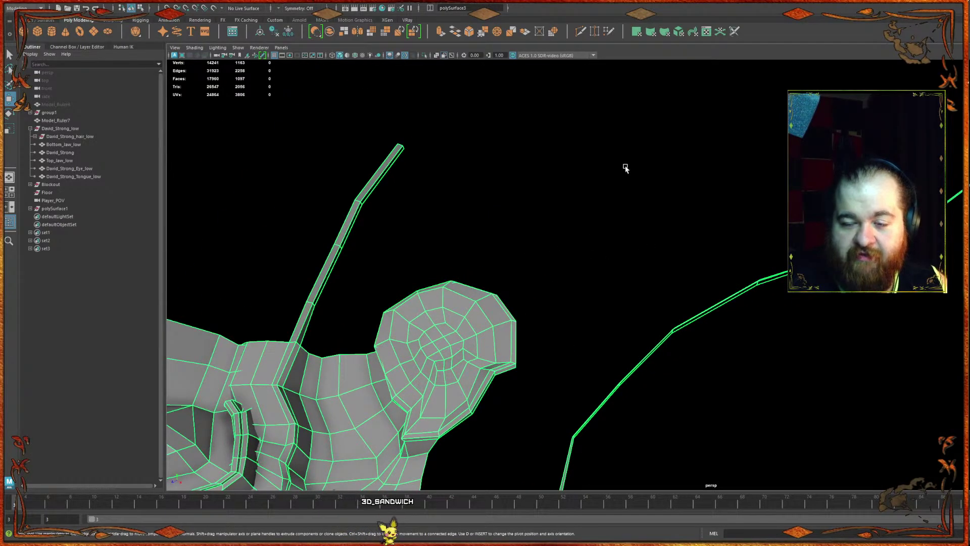
middle_click_drag(626, 168, 401, 226, "alt")
mouse_move(716, 253)
left_mouse_down("alt")
mouse_move(737, 245)
mouse_move(697, 227)
mouse_move(728, 228)
left_mouse_up("alt")
middle_click_drag(728, 228, 576, 268, "alt")
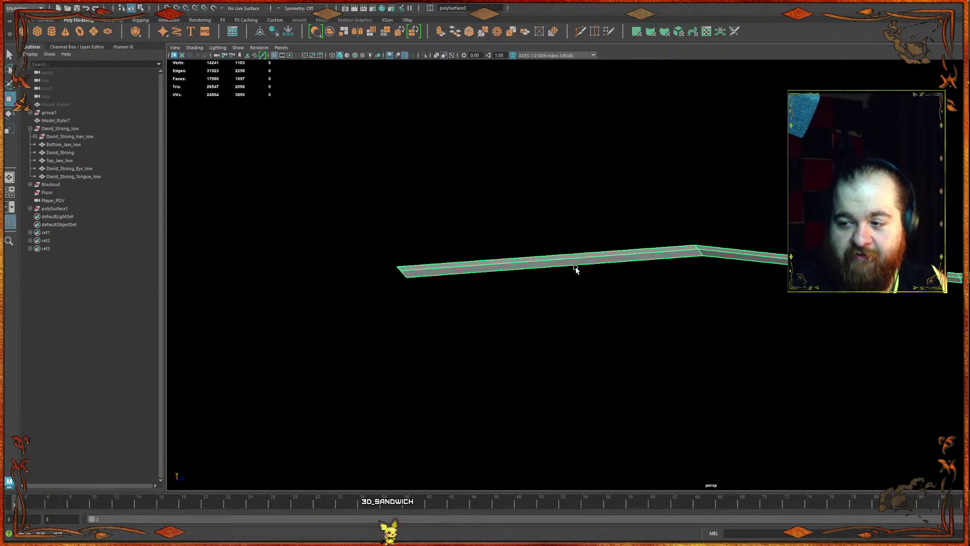
key("ctrl+shift+x")
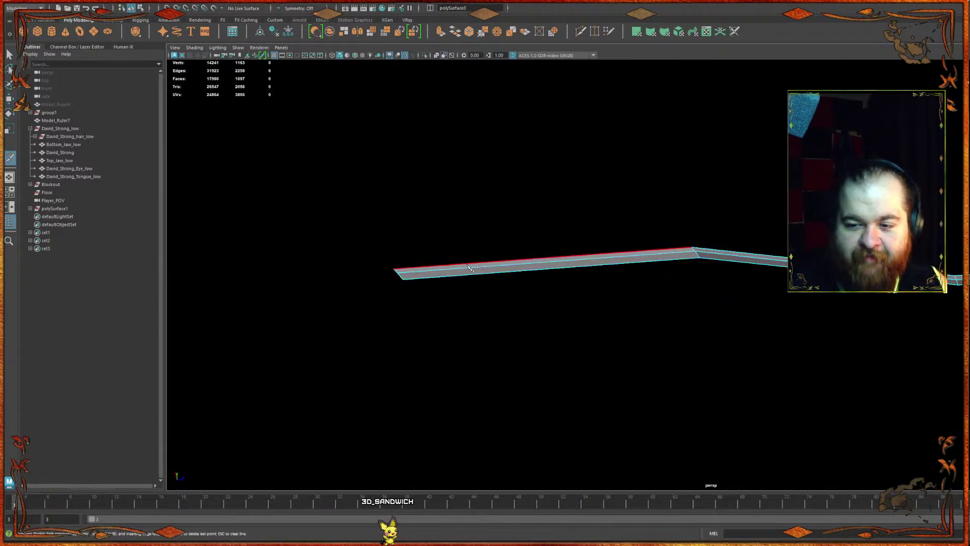
left_click(464, 264, "ctrl")
key("w")
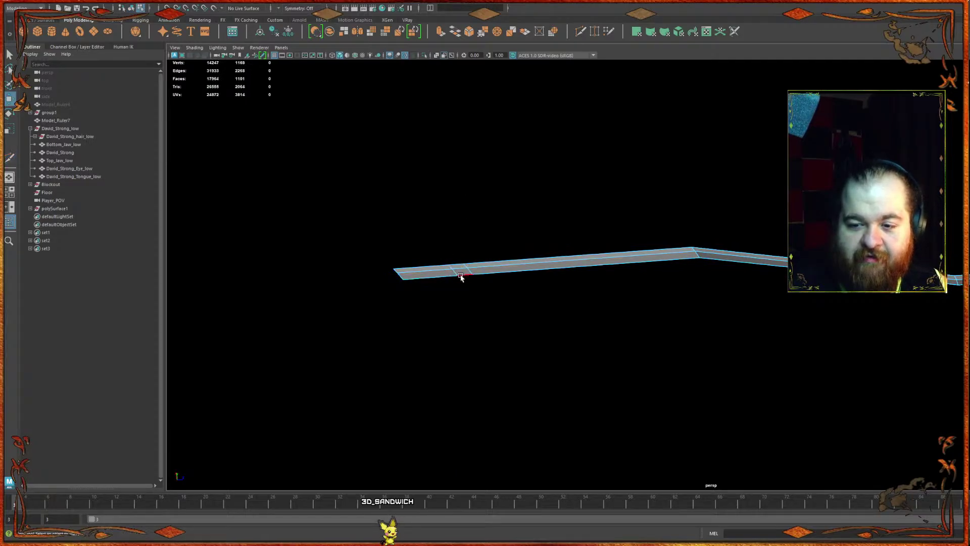
- Delete the narrow band of faces between the two cuts to detach the strip's end piece
left_click(466, 272)
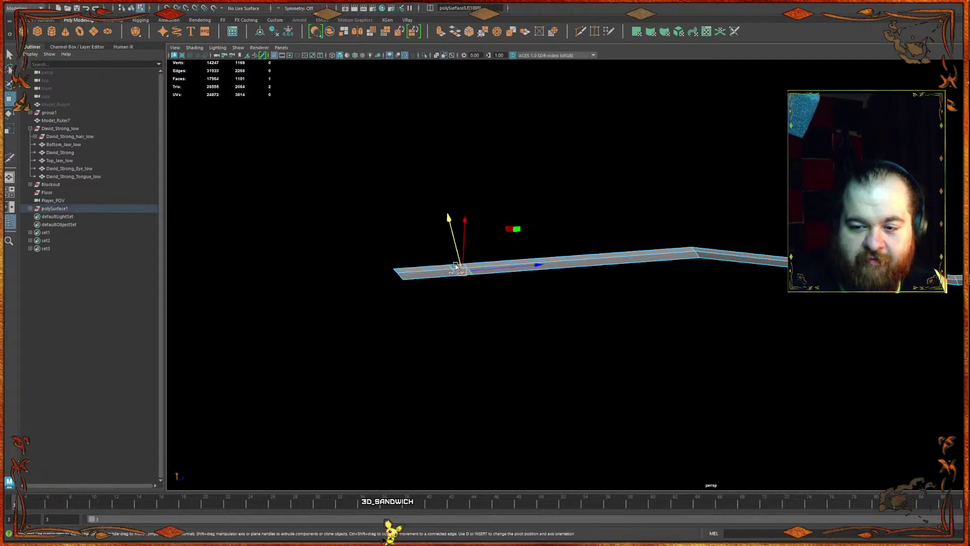
left_click_drag(441, 249, 489, 257, "alt")
left_click(489, 257)
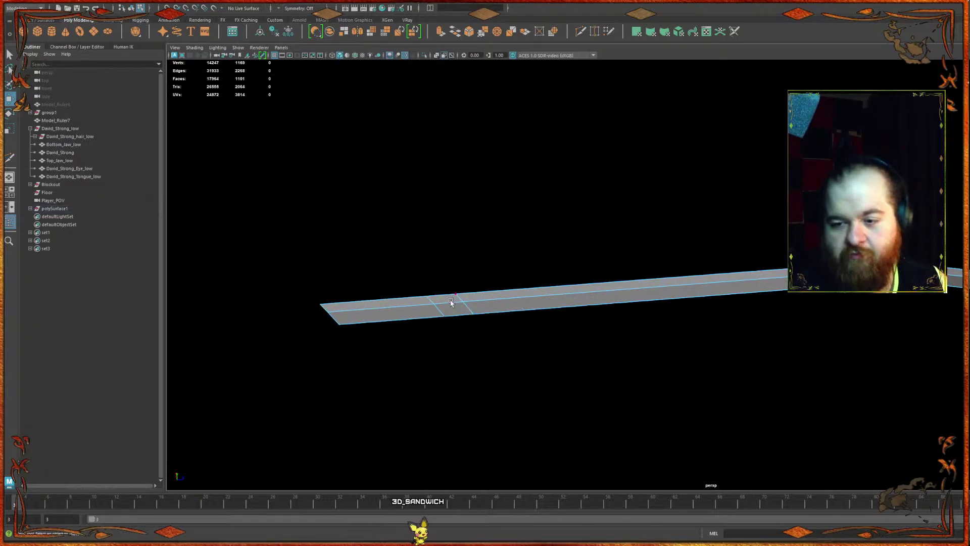
right_click_drag(450, 302, 454, 319)
left_click(453, 303)
key("Delete")
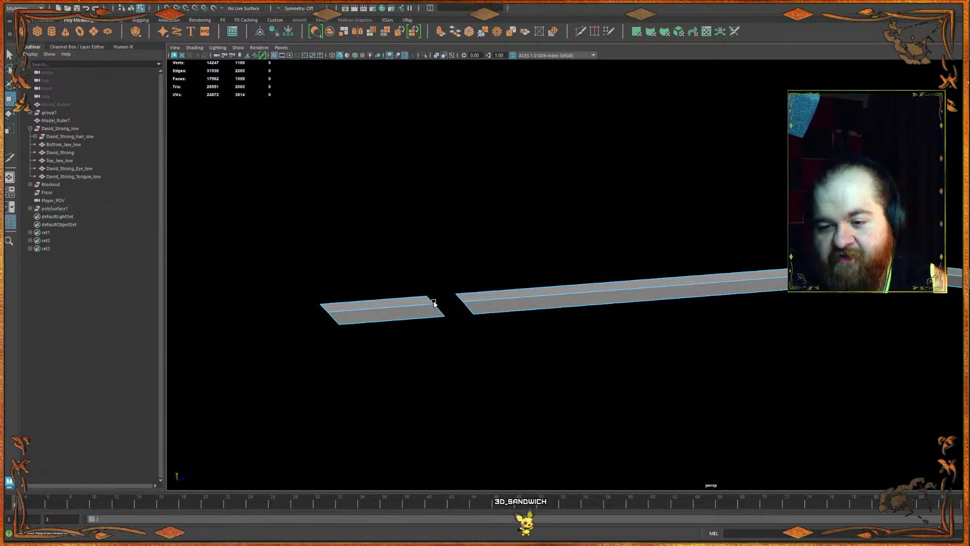
- Select the detached end piece's faces and move them into the gap between the two long strips, near the round ledge
left_click(407, 317)
left_click_drag(407, 317, 743, 235, "alt")
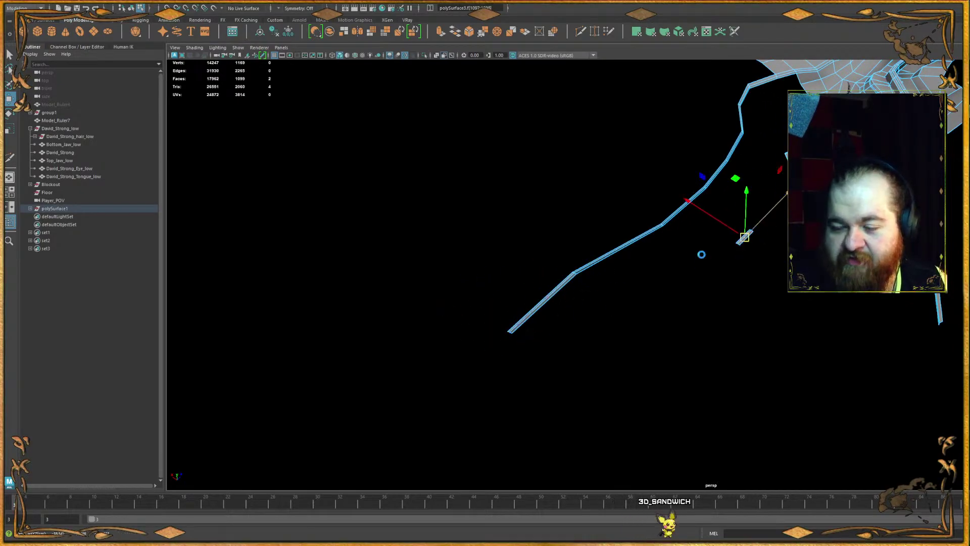
key("ctrl+z")
left_click_drag(471, 324, 704, 235)
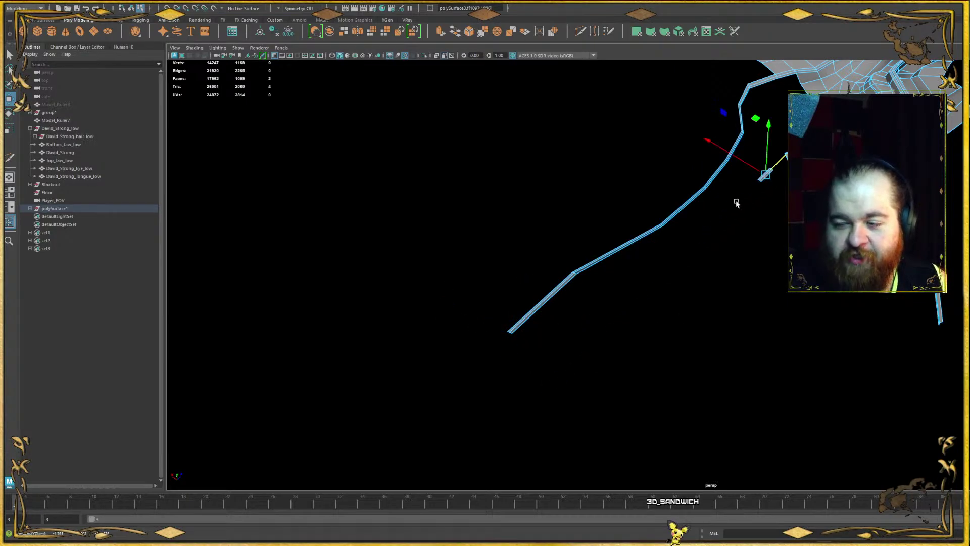
left_click_drag(736, 202, 689, 190, "alt")
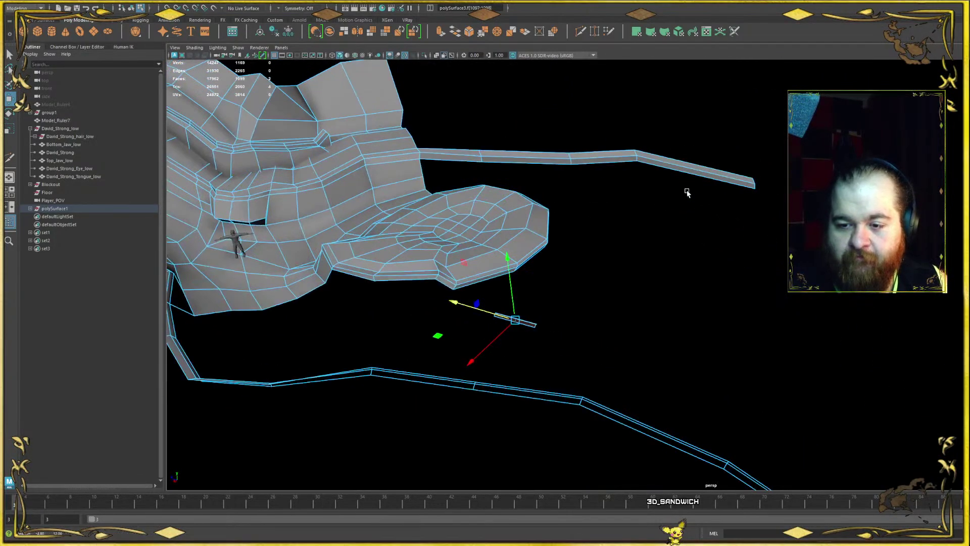
- Rotate the detached piece and reposition it in front of the round ledge, aligning it with the neighbouring strips' direction
key("e")
left_click_drag(559, 350, 563, 320)
key("w")
left_click_drag(492, 144, 622, 262)
middle_click_drag(621, 262, 589, 255)
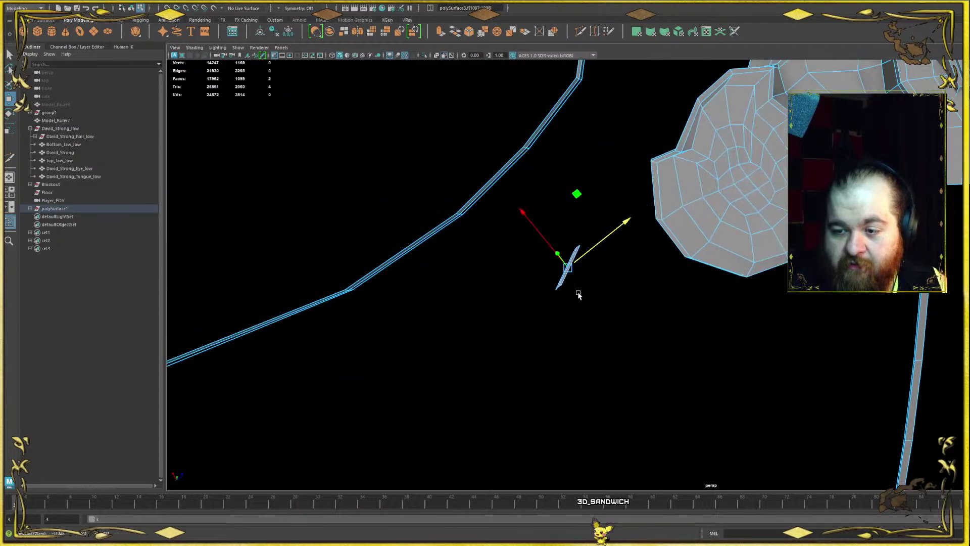
key("e")
left_click_drag(585, 343, 660, 309)
key("f")
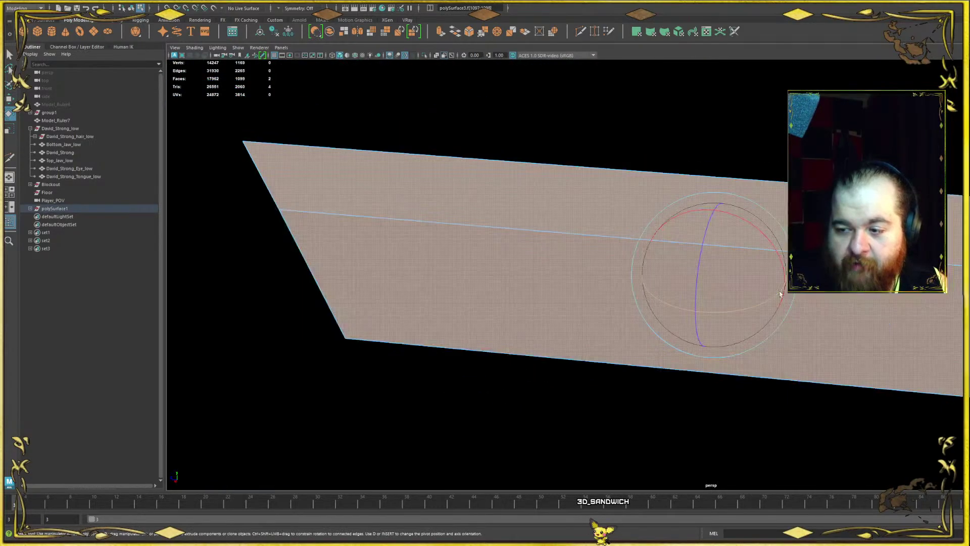
- Adjust the lower long edge of the detached piece so its side face drops more steeply
scroll(759, 247, "down", 1)
scroll(758, 247, "down", 1)
right_click_drag(758, 247, 763, 220)
left_click(779, 202)
scroll(732, 225, "down", 4)
left_click_drag(699, 240, 629, 301, "alt")
key("w")
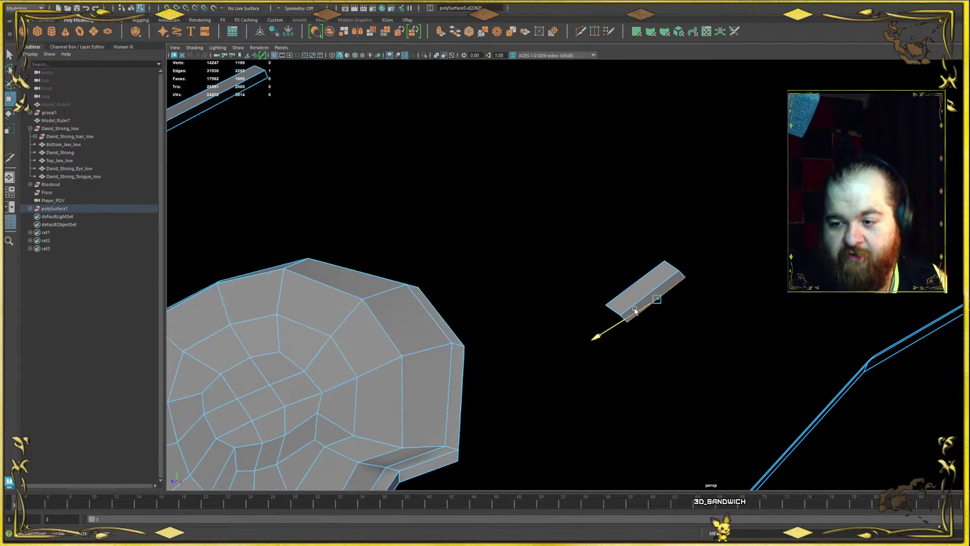
- Select the whole detached piece again, then rotate and move it to sit centrally beyond the round ledge
key("ctrl+F11")
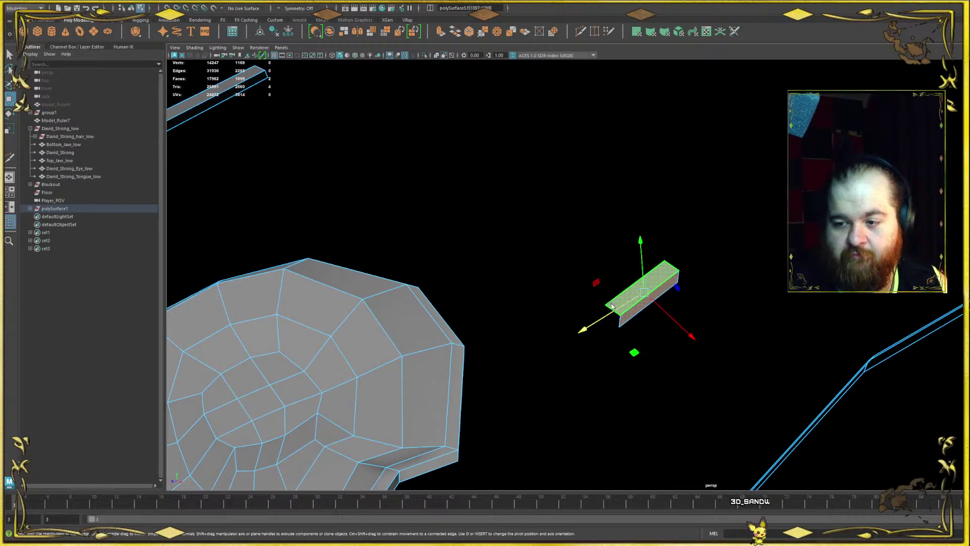
left_click_drag(603, 312, 692, 306)
key("e")
left_click_drag(652, 304, 688, 303, "alt")
key("w")
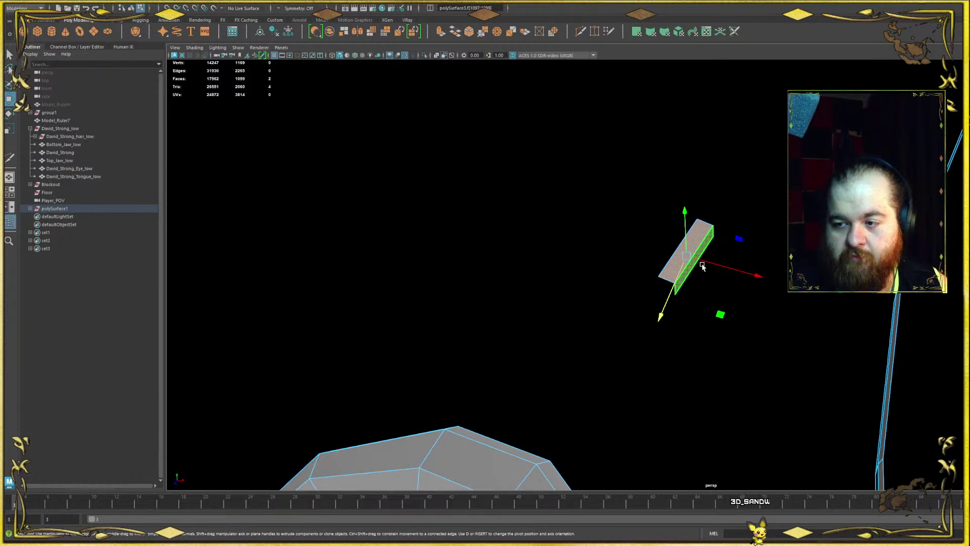
left_click_drag(703, 265, 633, 256)
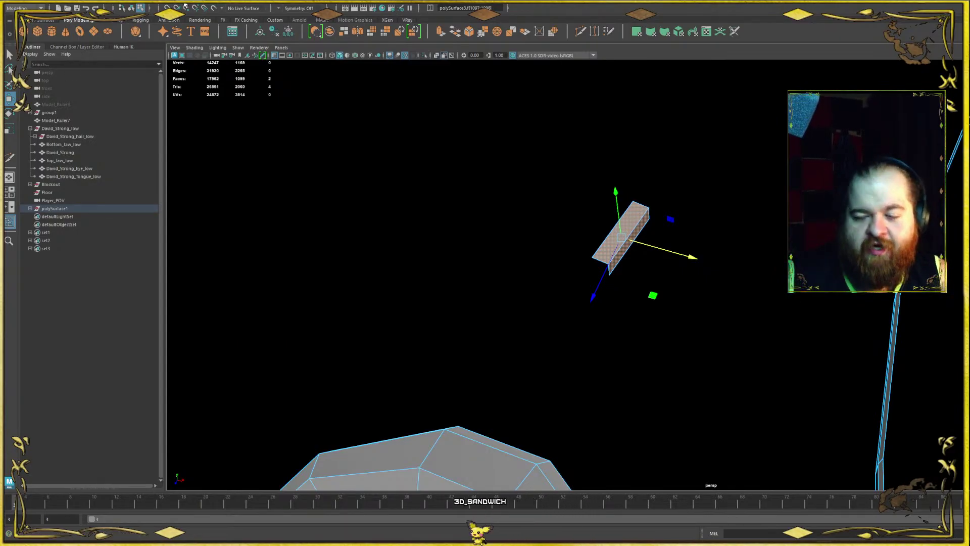
- Extrude the two outer end edges of the detached piece into a long segment running away from the cliff
left_click_drag(732, 333, 402, 306, "alt")
right_click_drag(429, 310, 489, 280)
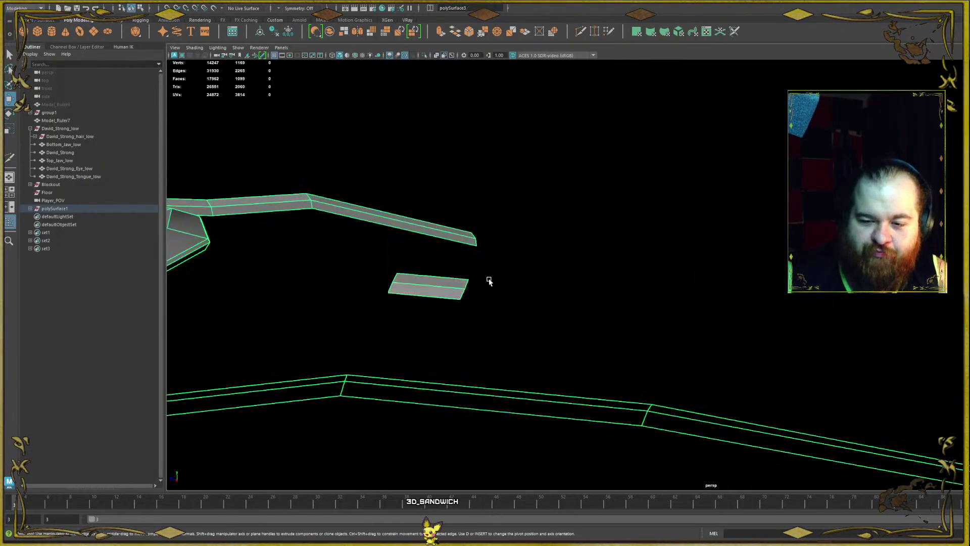
left_click_drag(489, 279, 511, 327, "alt")
right_click_drag(473, 304, 445, 307)
left_click(439, 320)
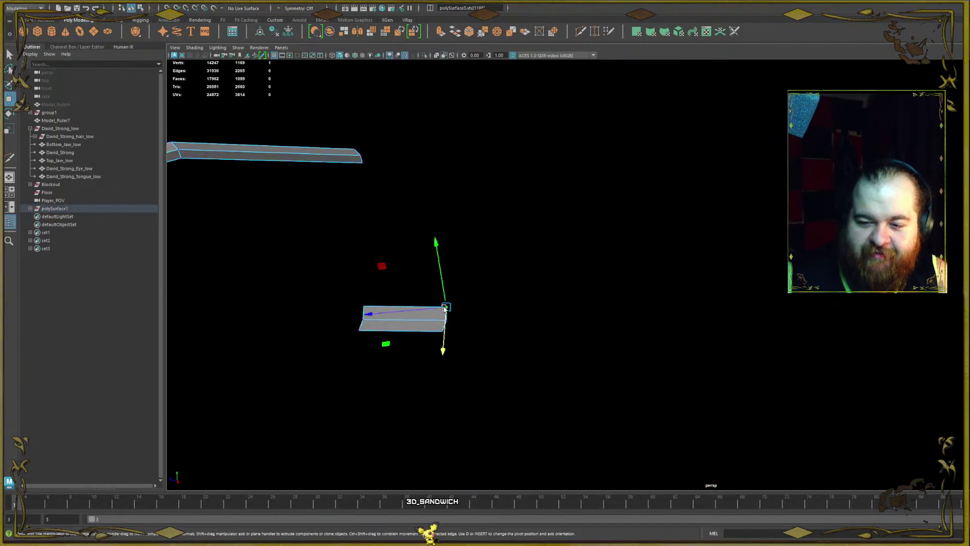
left_click(447, 314)
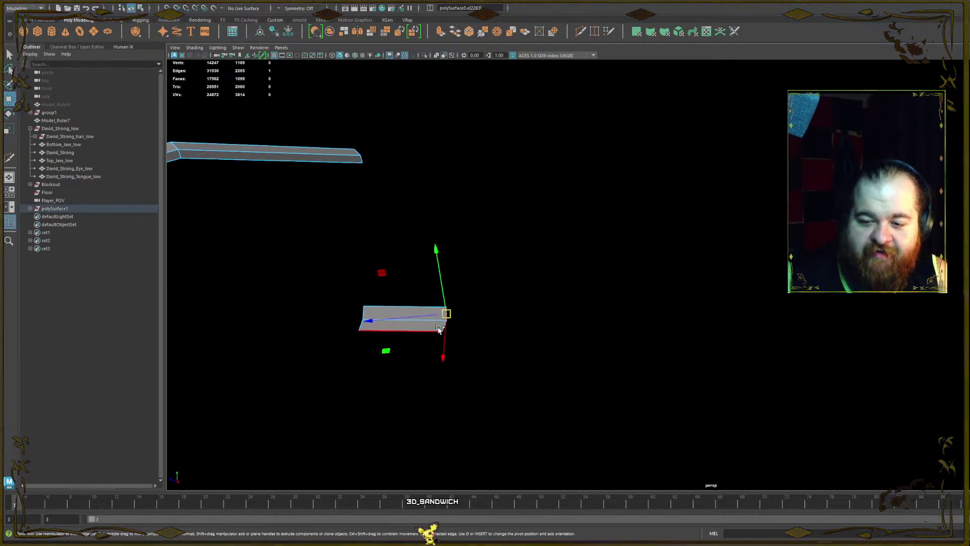
left_click(437, 315, "shift")
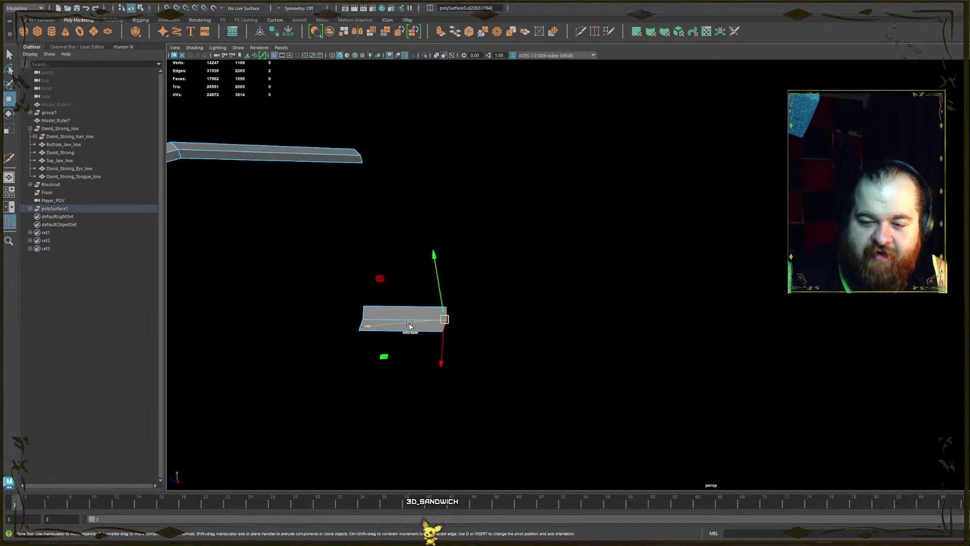
left_click_drag(409, 325, 732, 327, "shift")
scroll(652, 248, "down", 8)
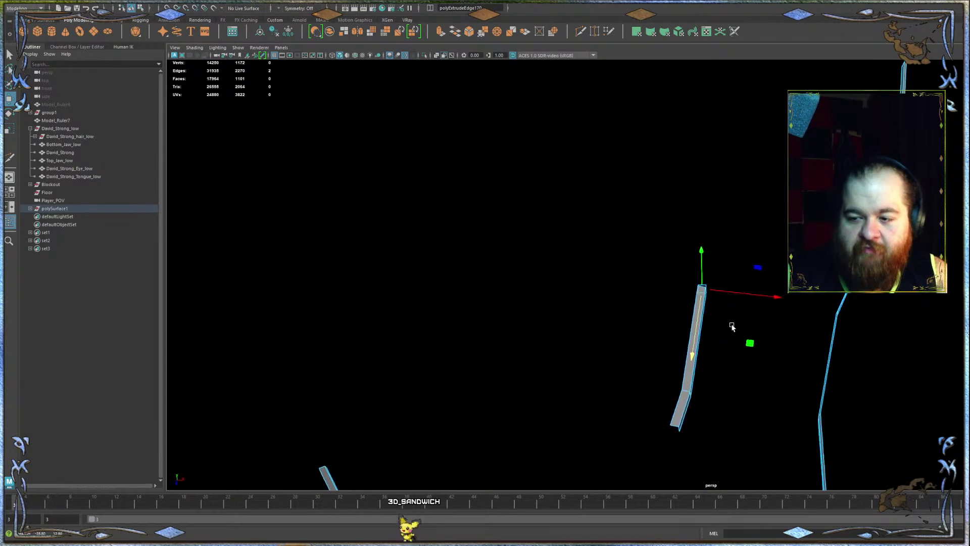
- Extrude the middle strip's end edges into another long segment and shift its end sideways to curve the strip
middle_click_drag(732, 327, 537, 223, "alt")
left_click_drag(538, 270, 677, 167, "alt")
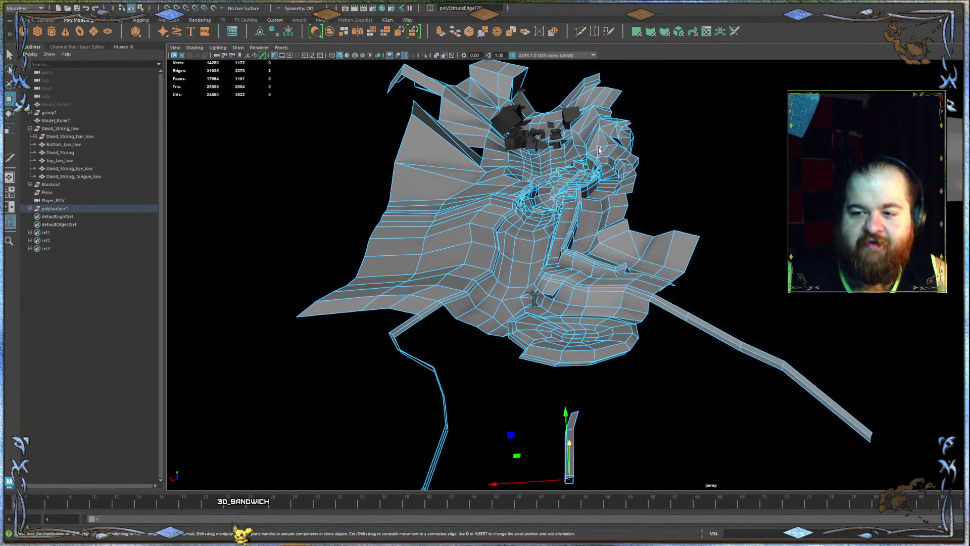
left_click_drag(514, 253, 609, 260, "alt")
middle_click_drag(609, 261, 516, 75, "alt")
middle_click_drag(578, 280, 438, 235, "alt")
scroll(438, 235, "up", 4)
left_click_drag(433, 289, 629, 430, "shift")
left_click_drag(669, 403, 684, 390)
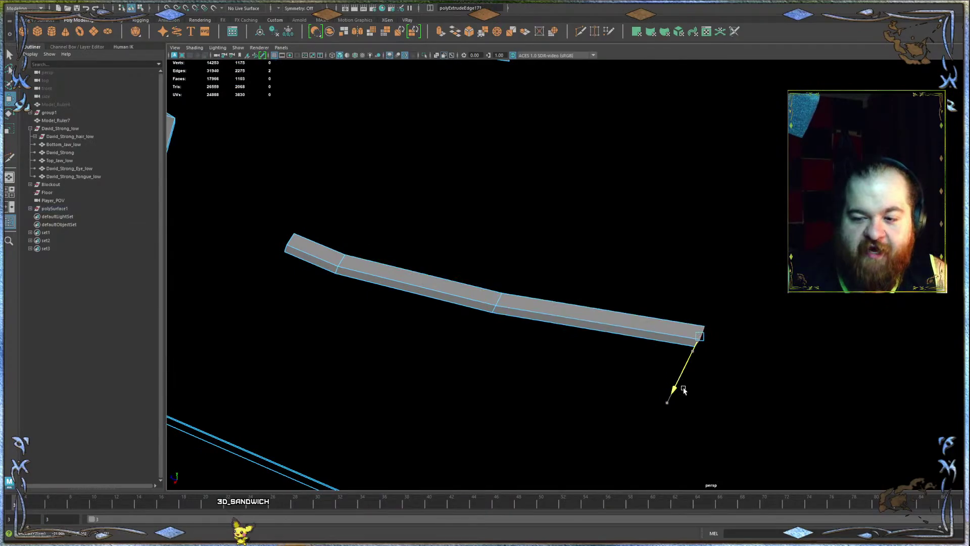
- Extrude the middle strip by two further segments and position its free end to follow the neighbouring long strip
scroll(651, 285, "down", 5)
left_click_drag(665, 275, 774, 340, "alt")
middle_click_drag(773, 340, 485, 211, "alt")
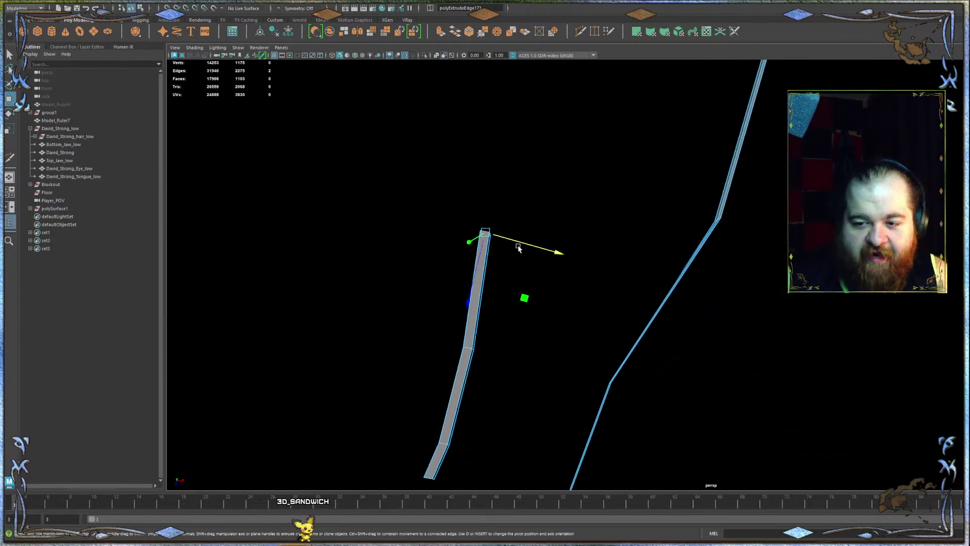
key("ctrl+e")
middle_click_drag(522, 262, 602, 139)
key("ctrl+e")
left_click_drag(617, 141, 502, 396, "alt")
middle_click_drag(502, 396, 594, 294)
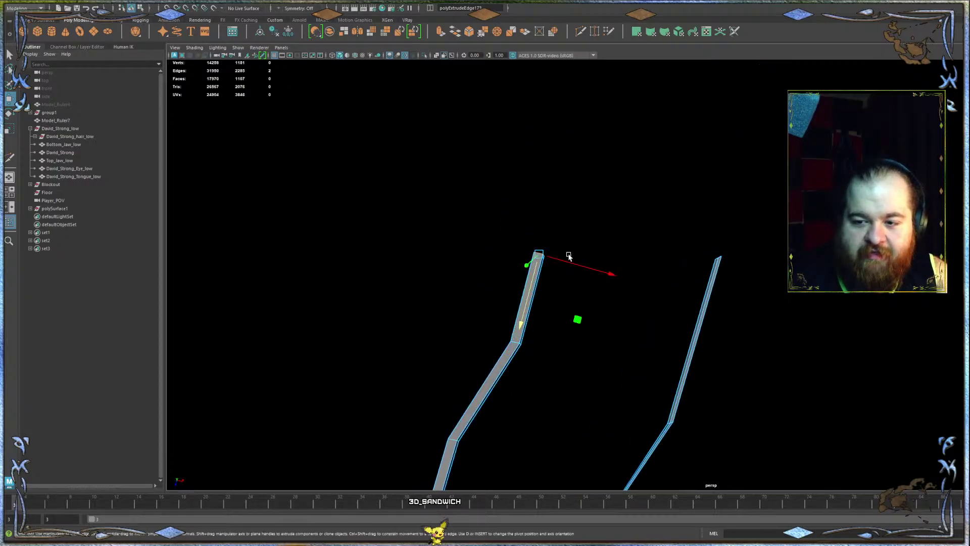
middle_click_drag(562, 252, 578, 268)
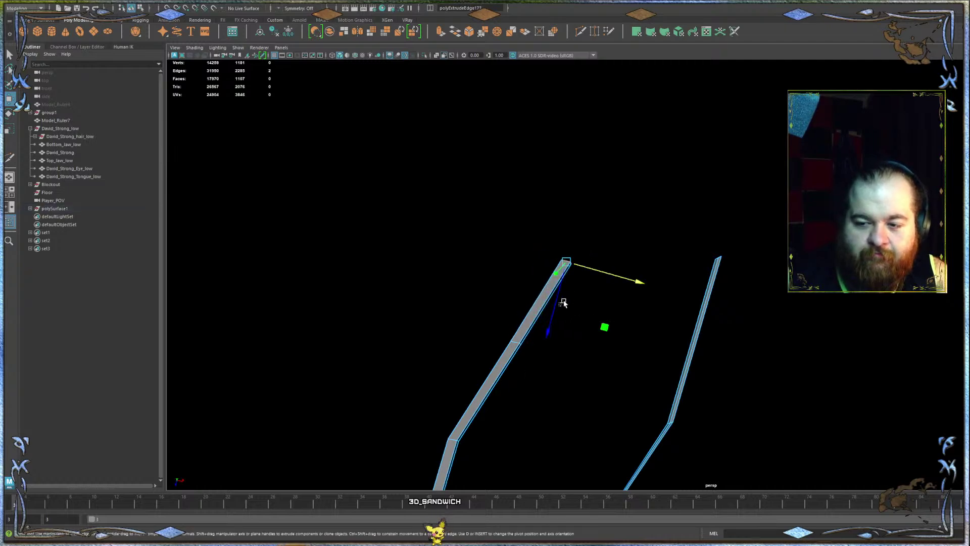
left_click_drag(538, 338, 554, 326)
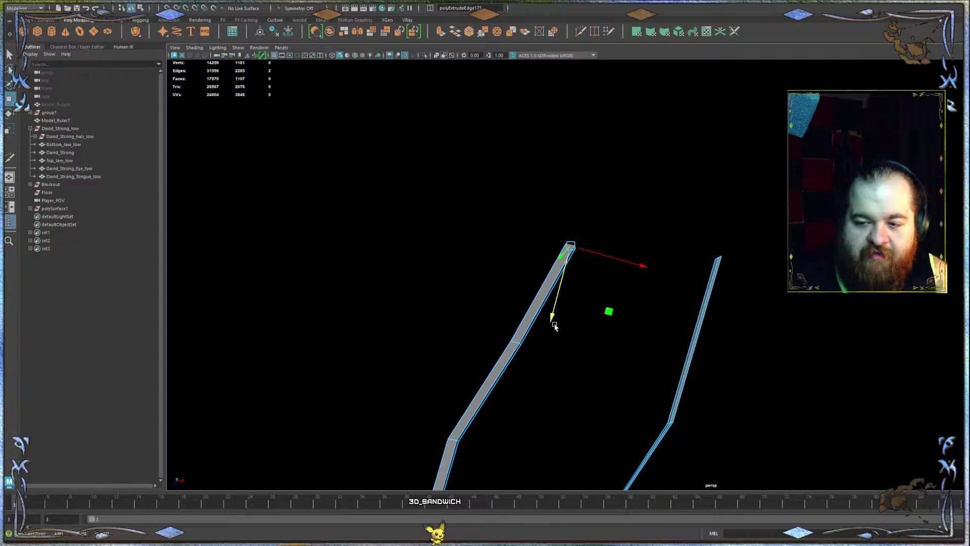
- Select the edges across the middle strip's last joint and shift them slightly sideways to smooth the bend
mouse_move(520, 348)
right_mouse_down()
mouse_move(503, 360)
mouse_move(514, 340)
right_mouse_up()
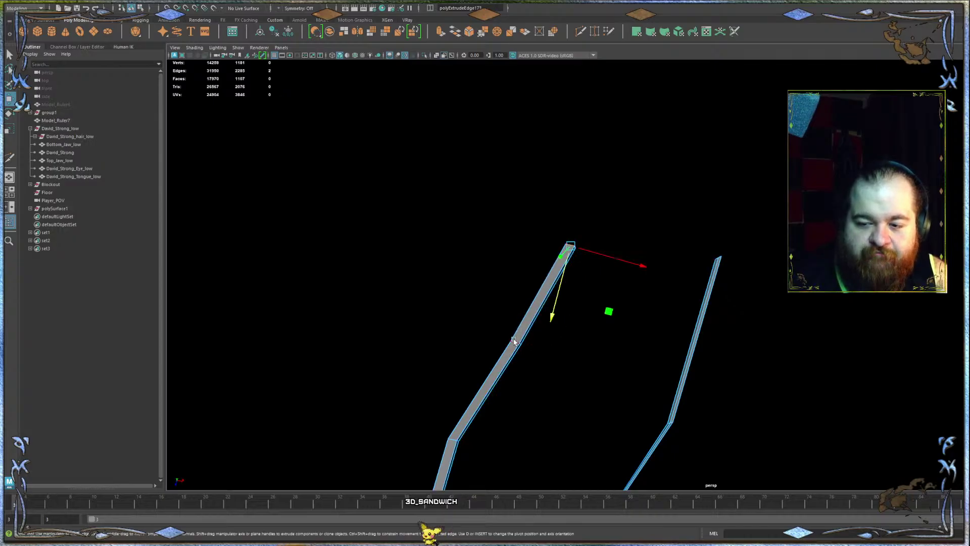
double_click(514, 341)
left_click_drag(530, 344, 536, 345)
right_click_drag(561, 319, 585, 273)
left_click_drag(570, 241, 587, 215, "alt")
middle_click_drag(596, 220, 712, 237, "alt")
scroll(707, 232, "up", 2)
- Select the middle strip's free end edges and move them outward to lengthen its last segment
right_click_drag(611, 190, 625, 145)
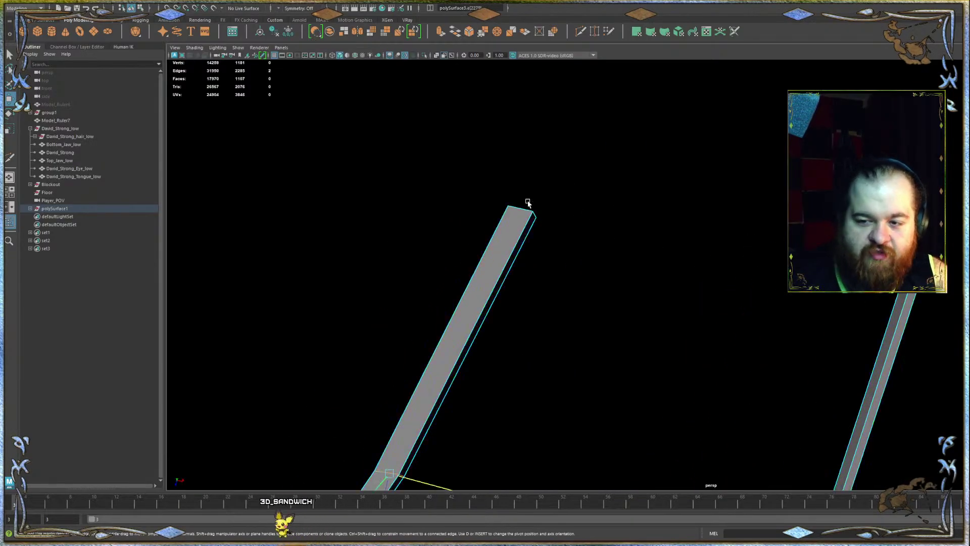
left_click(521, 210)
scroll(505, 214, "up", 2)
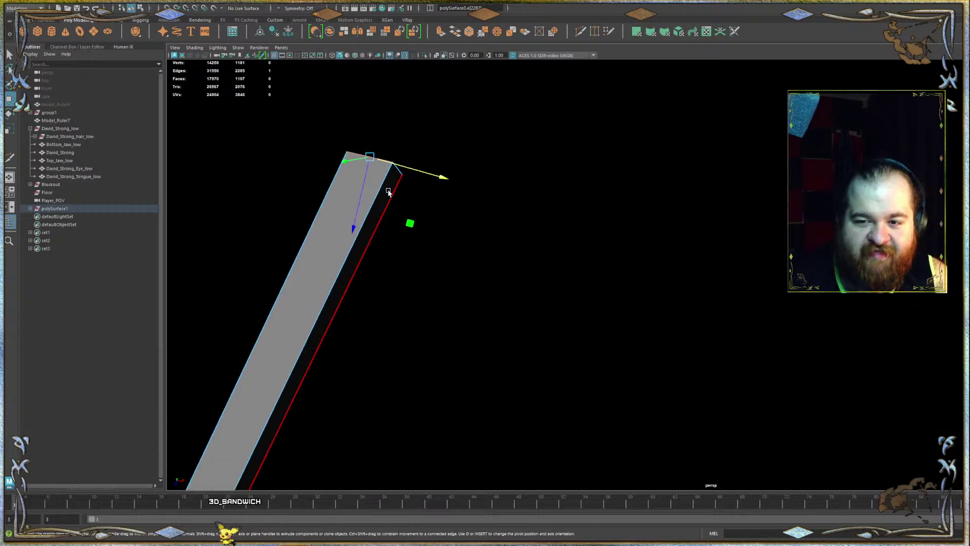
left_click(395, 176, "shift")
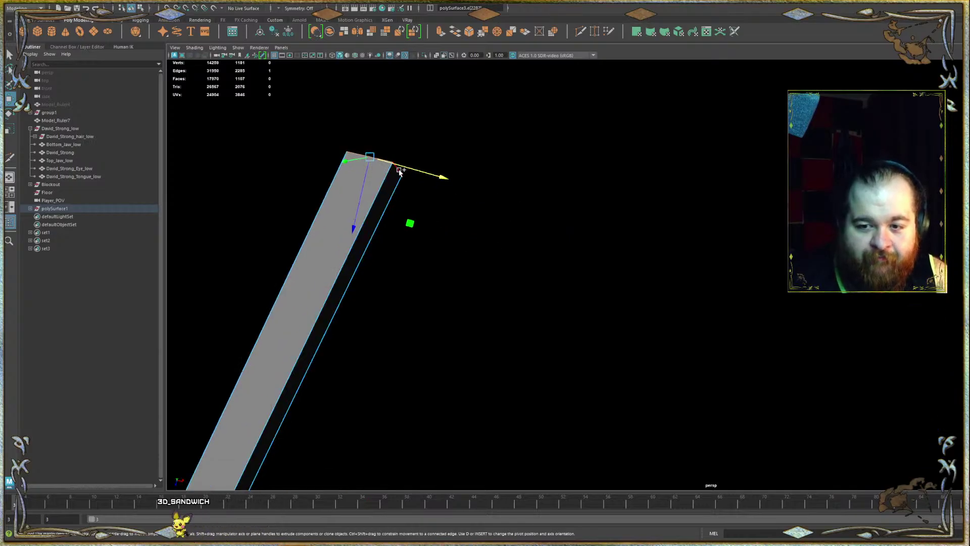
left_click_drag(399, 172, 622, 328, "alt")
scroll(624, 323, "up", 5)
middle_click_drag(512, 348, 580, 216, "alt")
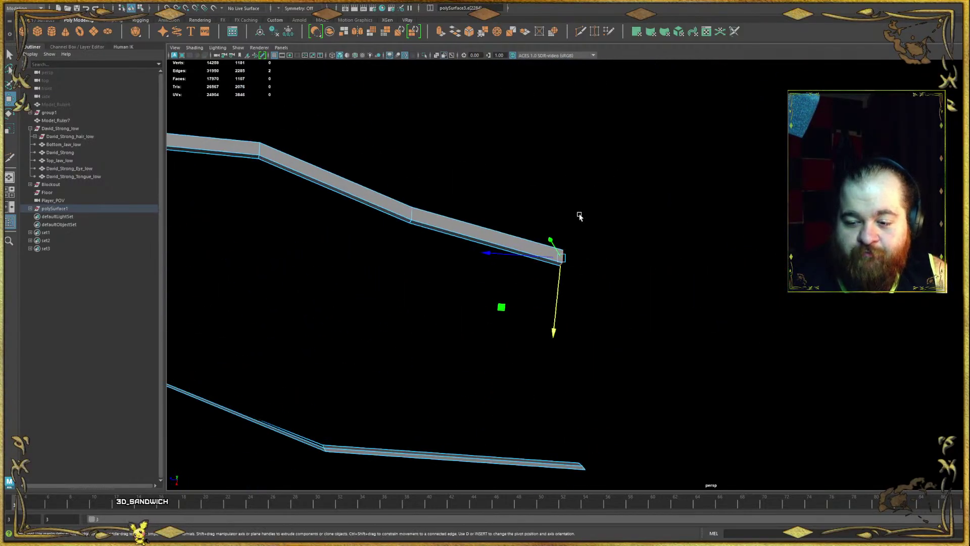
left_click_drag(484, 257, 496, 256)
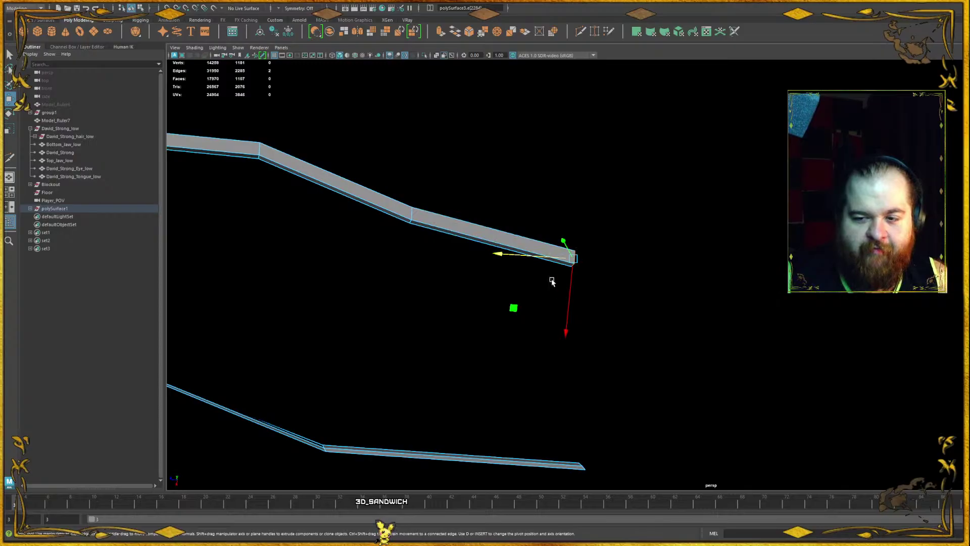
left_click_drag(513, 254, 527, 260)
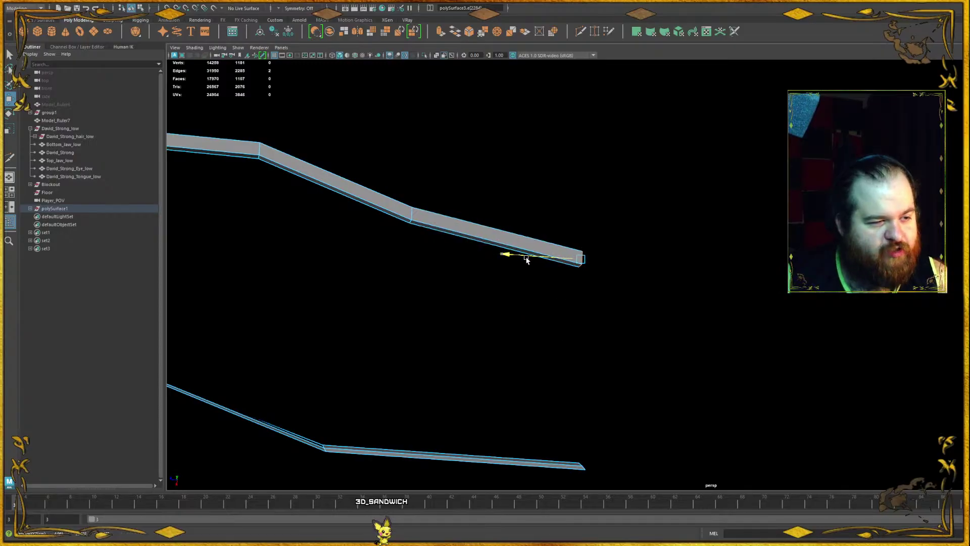
left_click(576, 290)
left_click_drag(630, 227, 616, 297, "alt")
right_click_drag(599, 287, 657, 295)
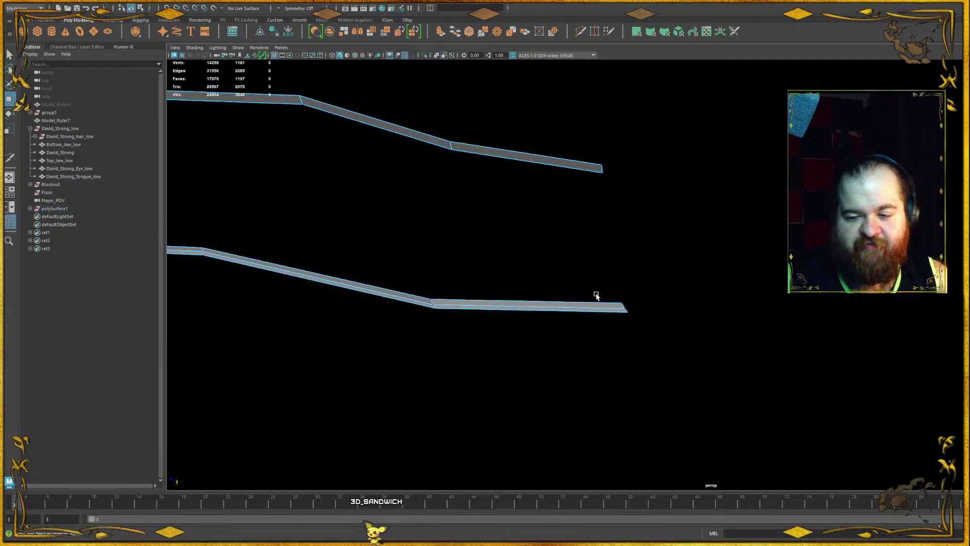
- Widen the long strip beside the middle strip by moving its last segment's outer edge outward and adjusting the outer vertex at an earlier joint
left_click(604, 310)
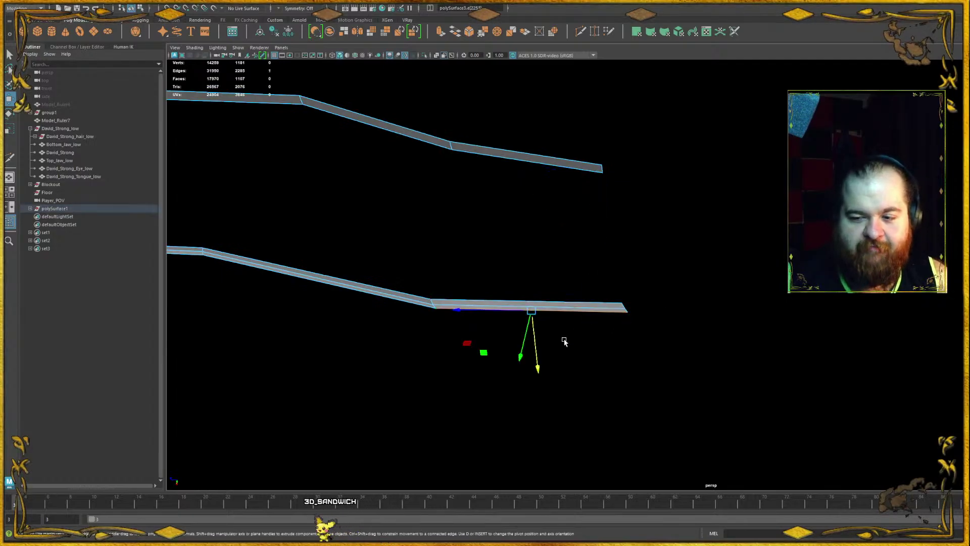
left_click_drag(538, 363, 538, 371)
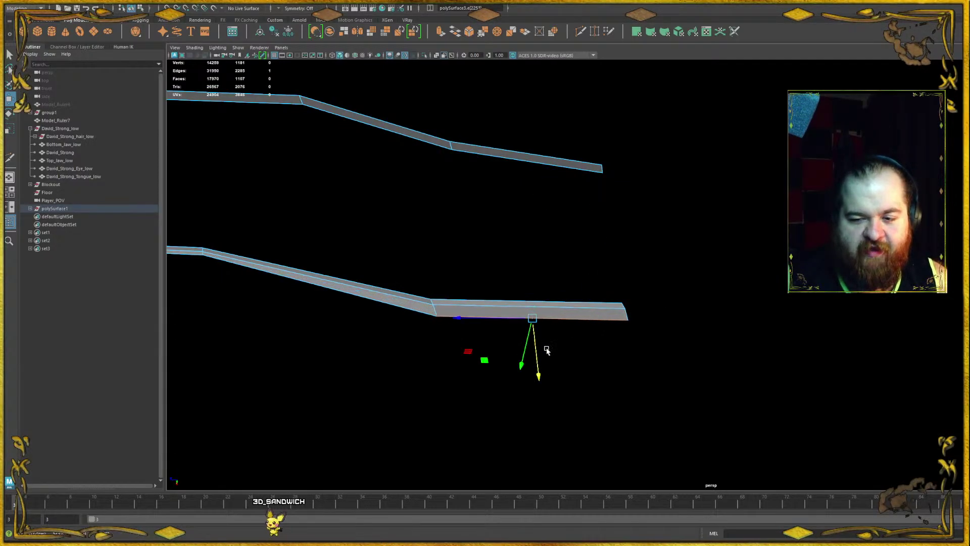
right_click_drag(480, 245, 356, 217)
left_click_drag(356, 216, 470, 186, "alt")
left_click(418, 177)
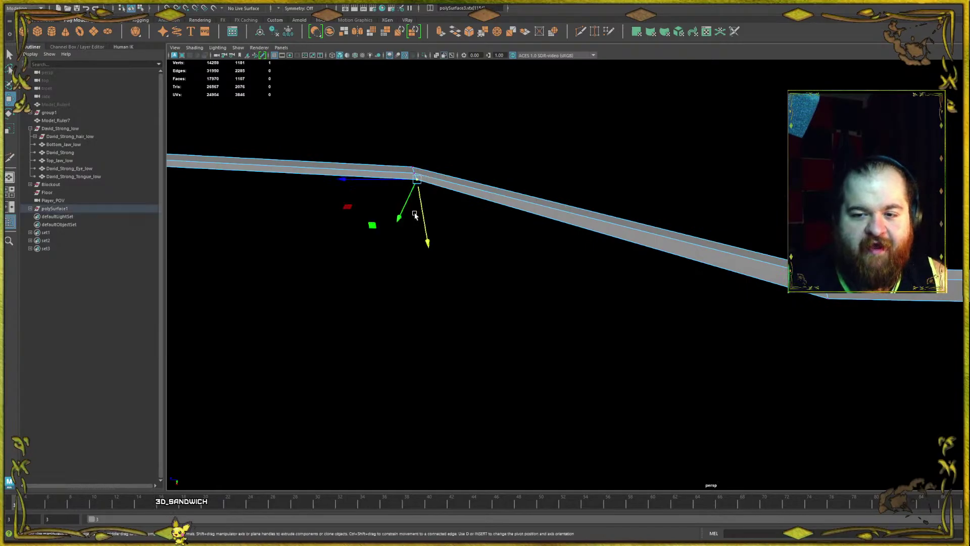
left_click_drag(424, 232, 445, 234)
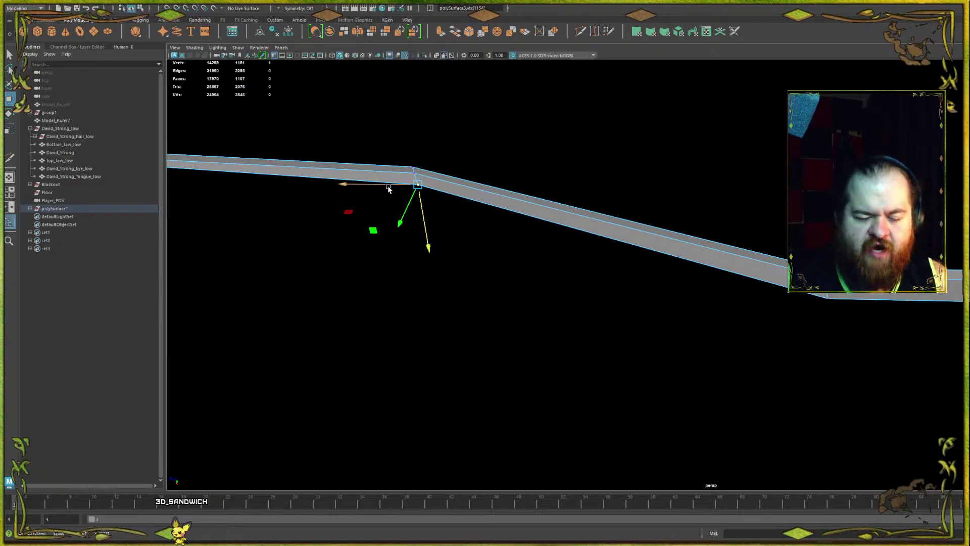
left_click_drag(384, 183, 369, 184)
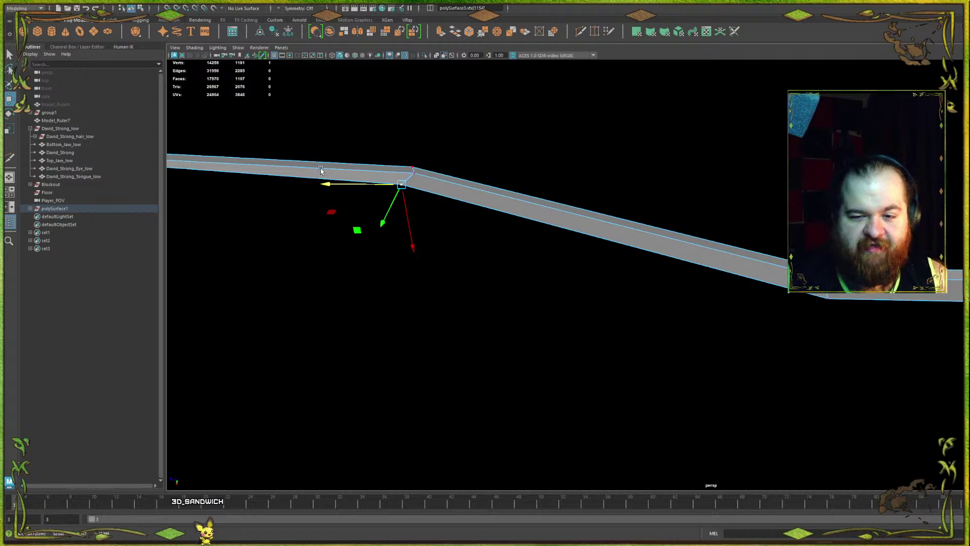
left_click_drag(402, 184, 409, 184)
- Select the free end edges of both long strips, lower them slightly and extrude a new segment from both
left_click_drag(508, 197, 322, 255, "alt")
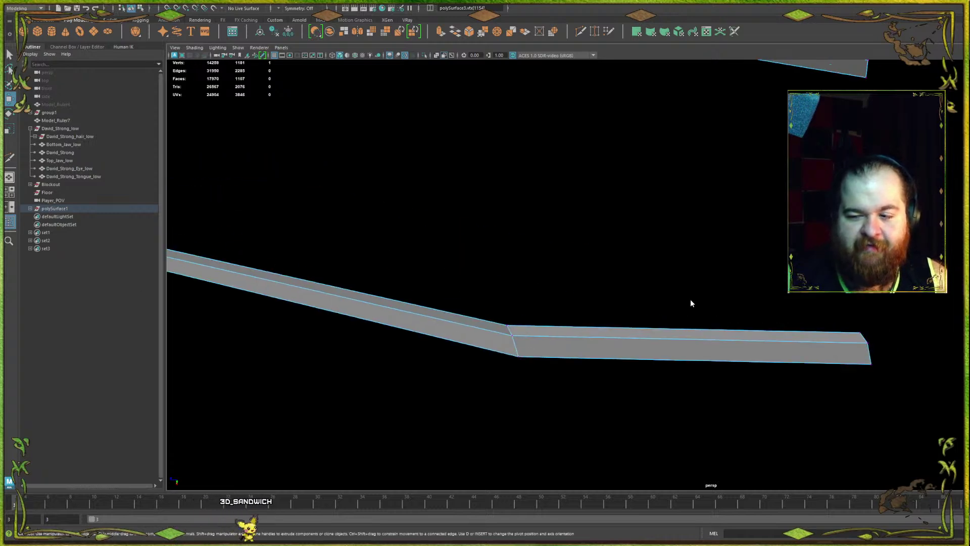
key("F8")
middle_click_drag(844, 331, 628, 321, "alt")
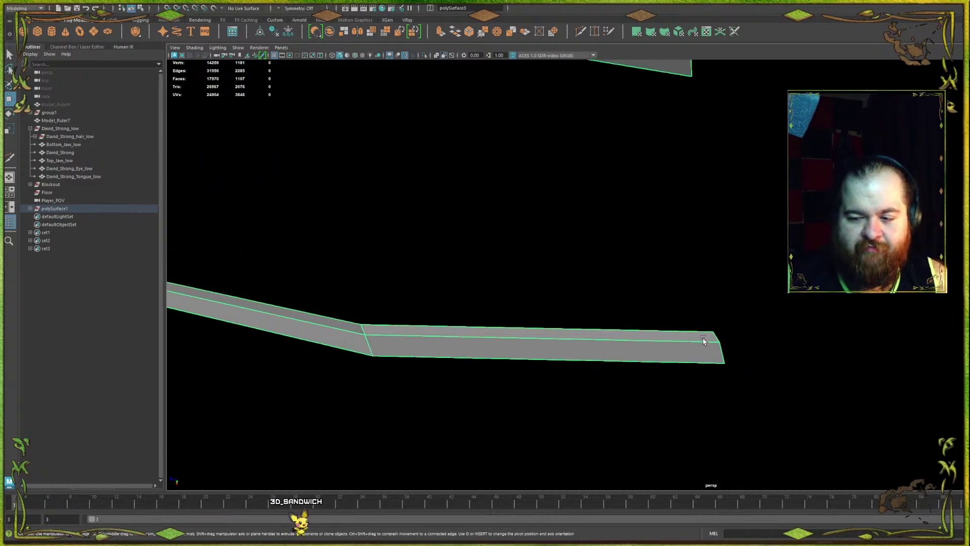
key("F10")
left_click(722, 329)
left_click(721, 351)
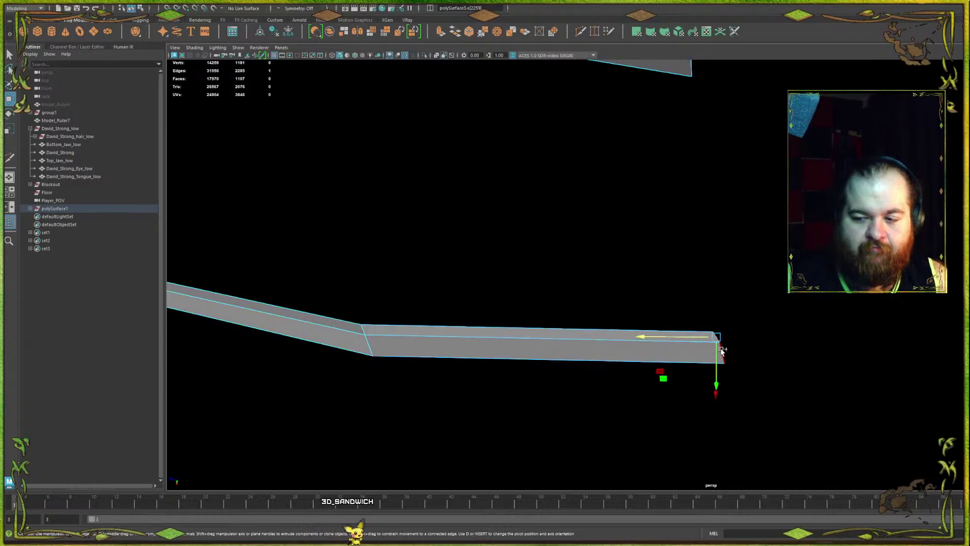
left_click(722, 350, "shift")
left_click_drag(721, 353, 708, 218, "alt")
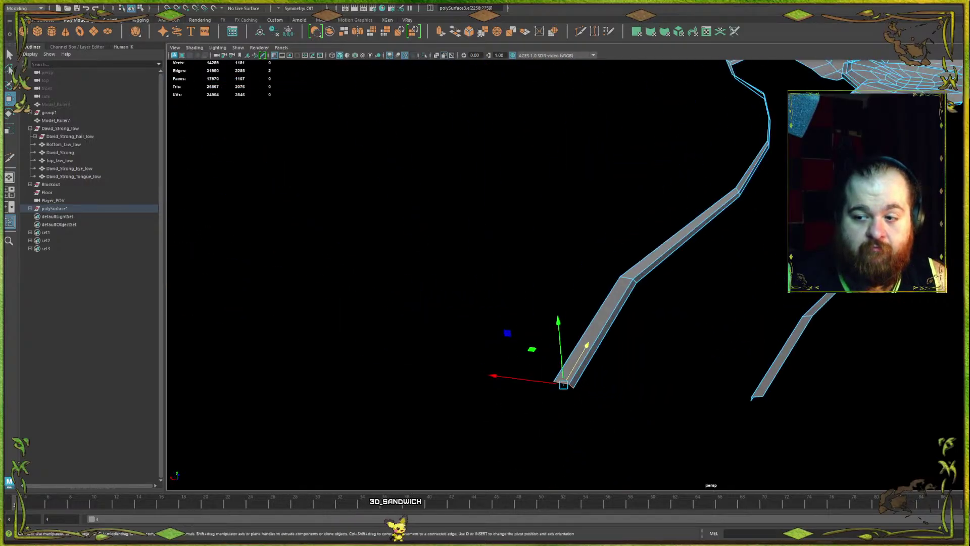
left_click_drag(418, 210, 599, 248, "alt")
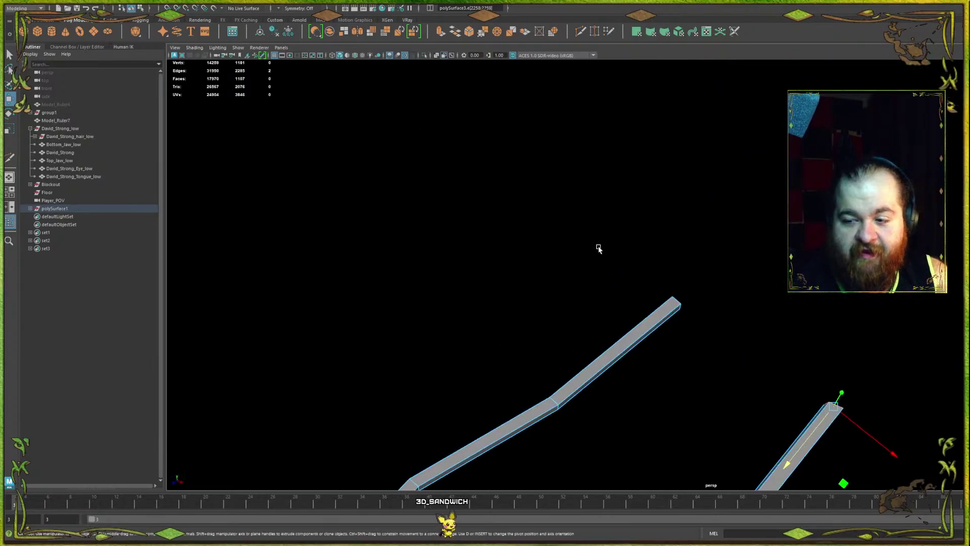
left_click_drag(711, 274, 607, 158, "alt")
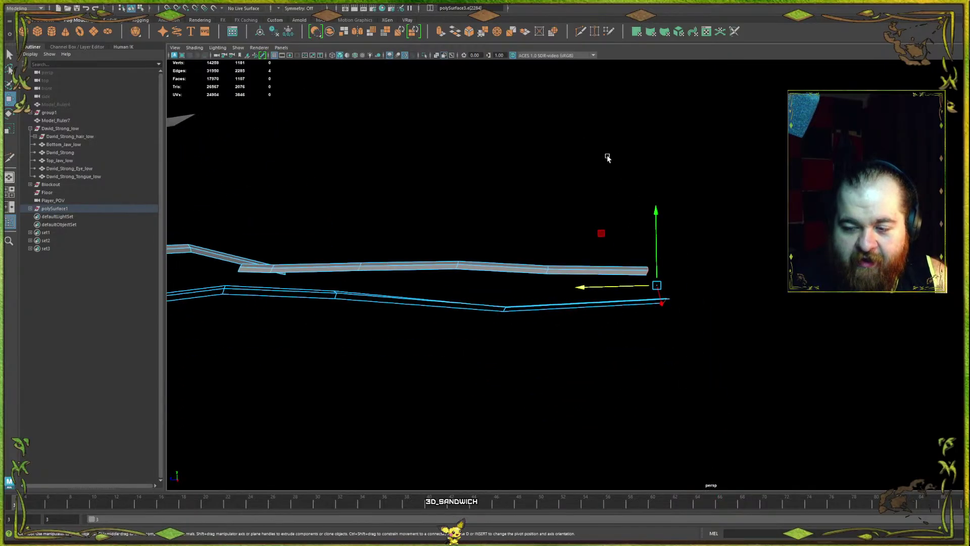
left_click_drag(651, 213, 710, 298)
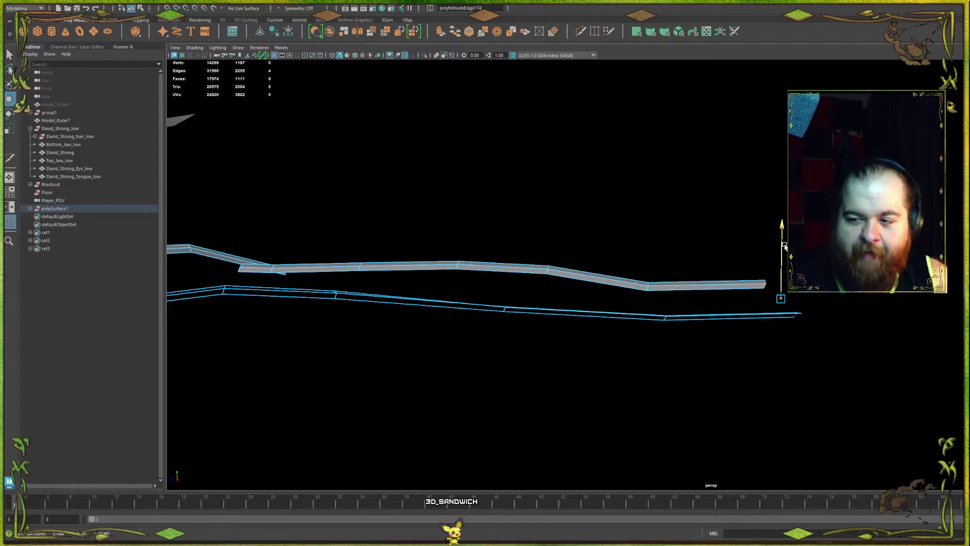
- Extrude both strips' free ends by another segment, then raise the ends slightly and spread them apart
middle_click_drag(684, 227, 599, 244, "alt")
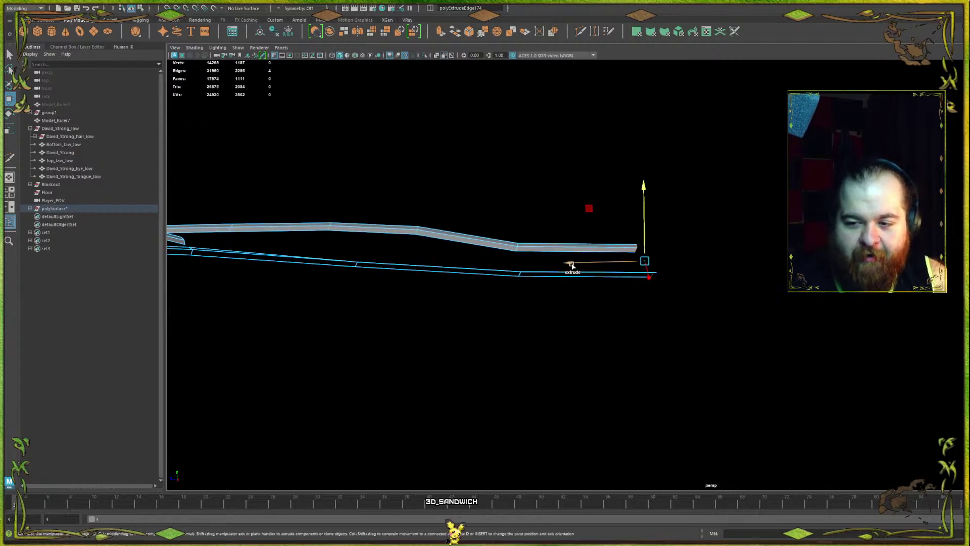
left_click_drag(571, 264, 683, 261, "shift")
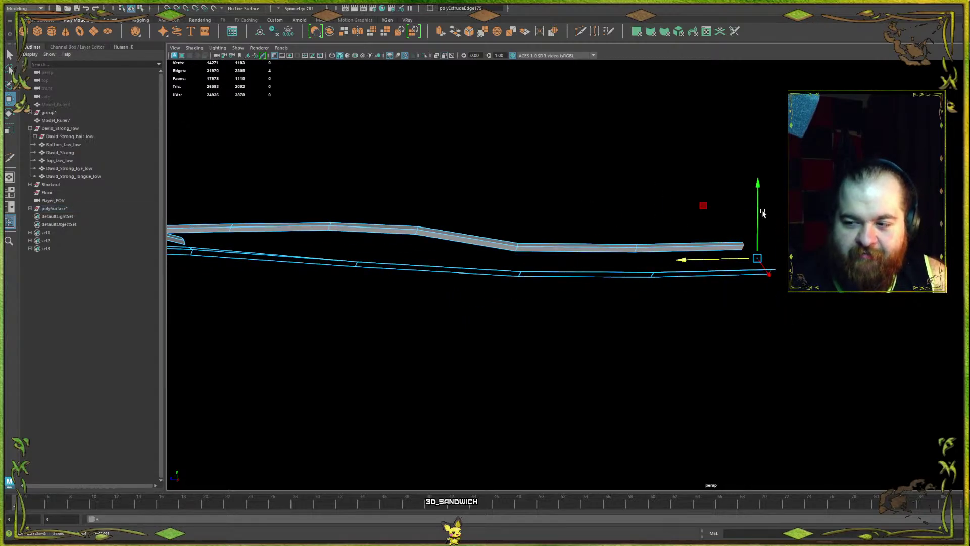
left_click_drag(756, 214, 767, 207)
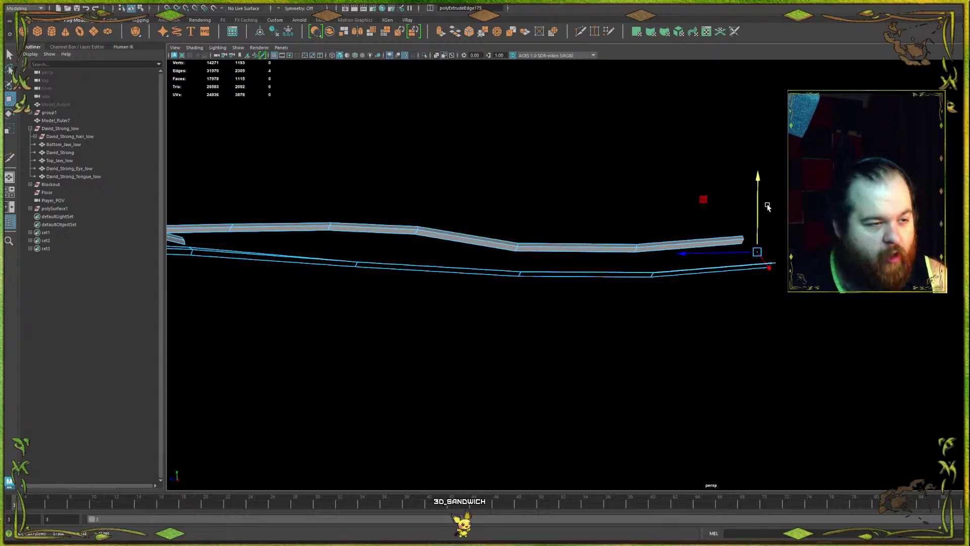
left_click_drag(716, 226, 751, 227, "alt")
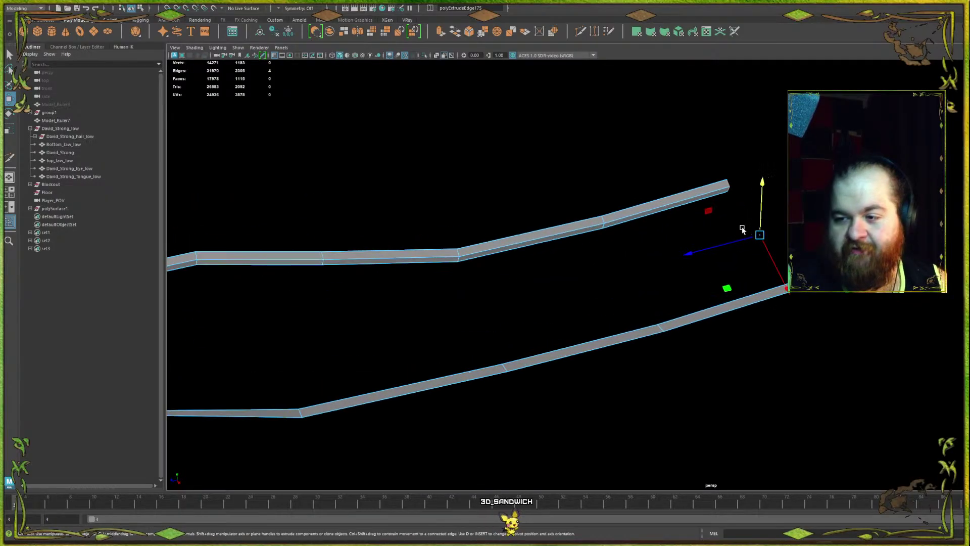
left_click_drag(771, 266, 779, 277)
key("w")
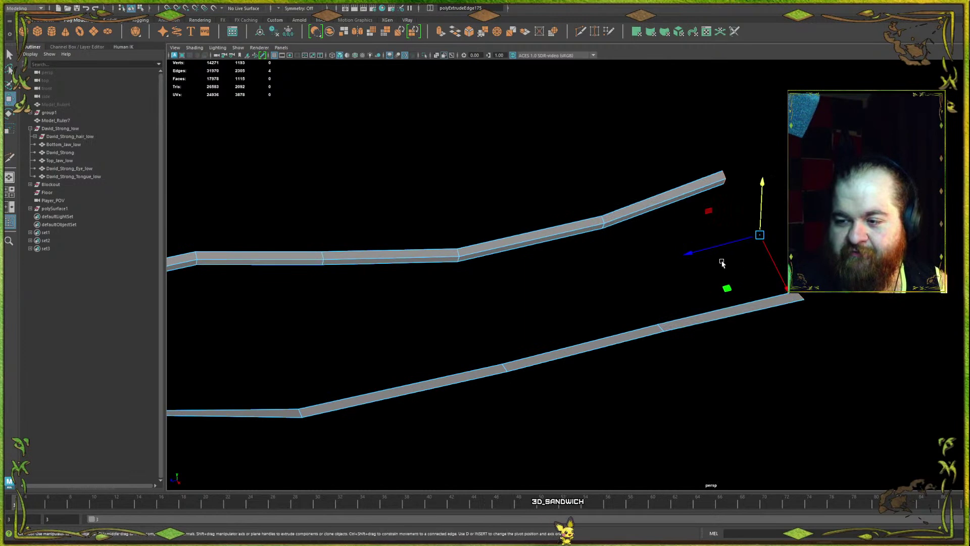
- Extrude one further segment from the free ends of both strips
left_click_drag(691, 253, 601, 245, "shift")
key("e")
key("q")
left_click(418, 292)
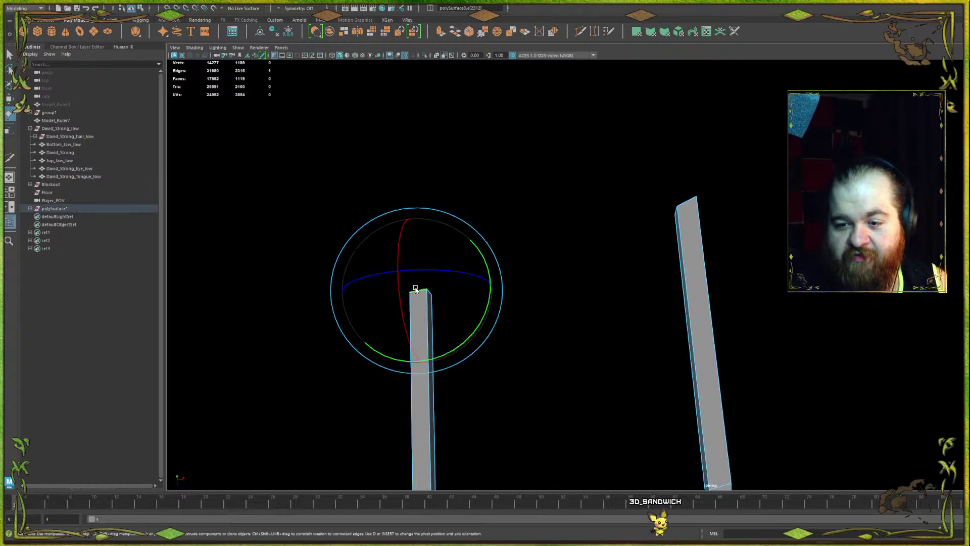
left_click(590, 241)
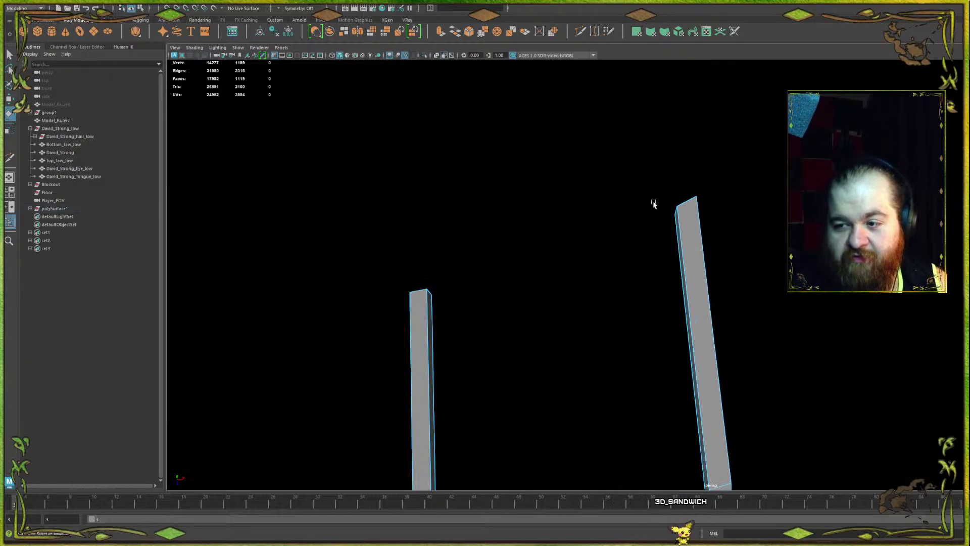
key("w")
left_click(686, 201)
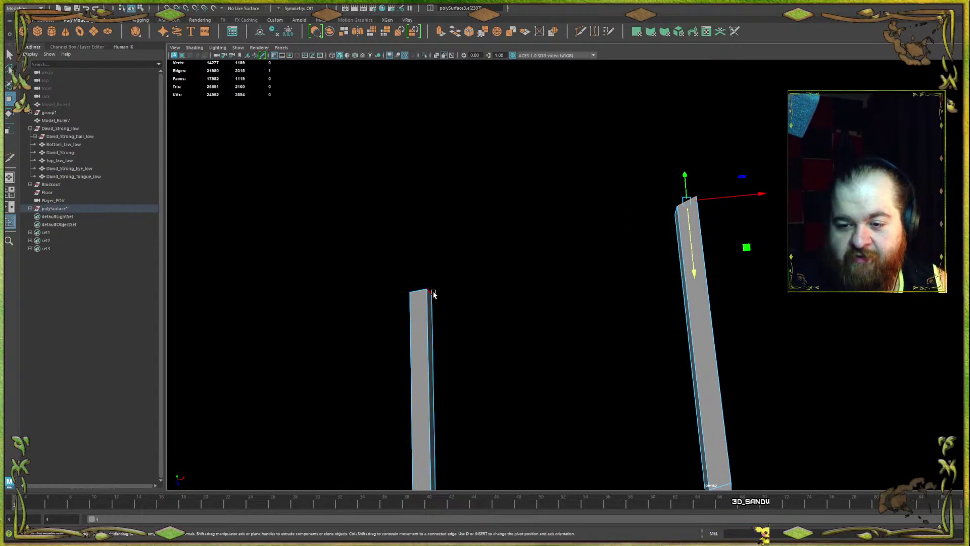
left_click(435, 292, "shift")
left_click(421, 292, "shift")
left_click_drag(614, 211, 649, 219, "alt")
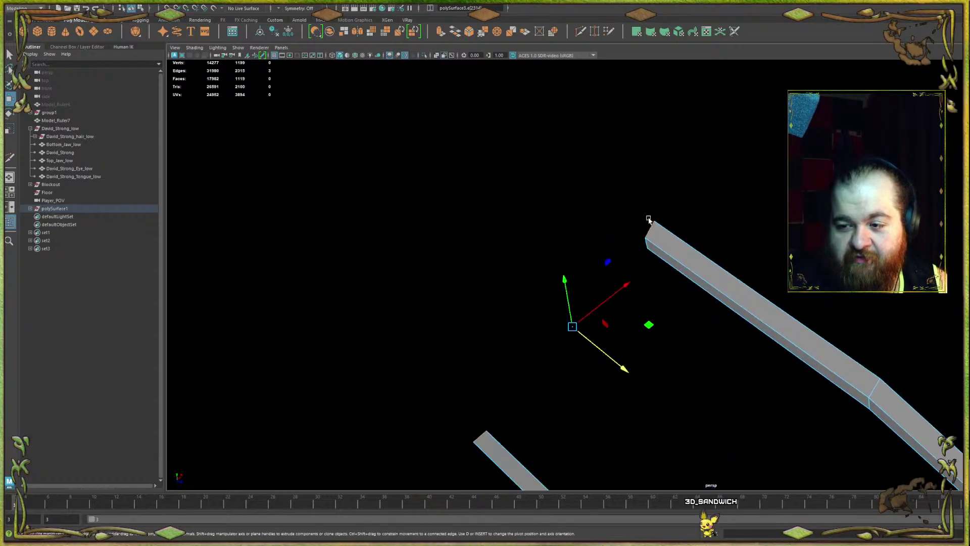
left_click(647, 242, "shift")
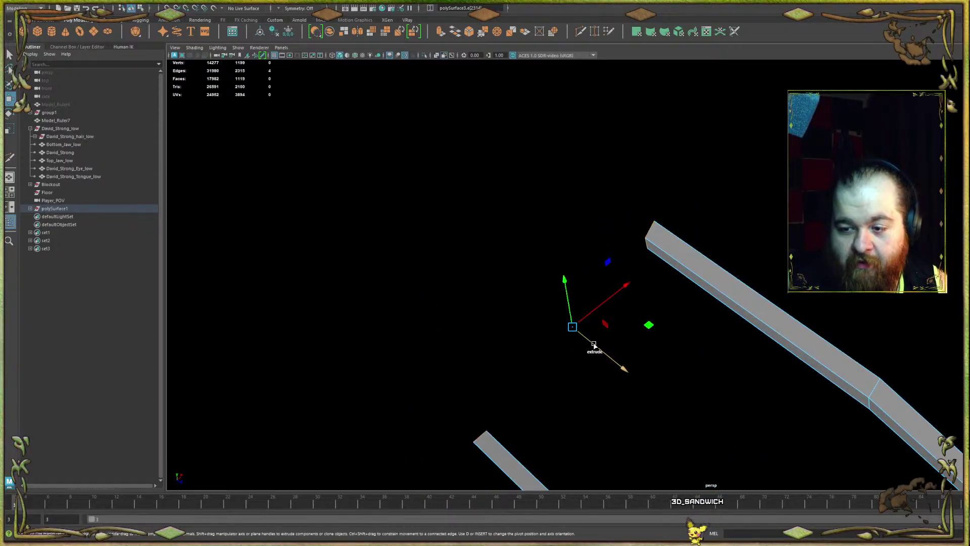
left_click_drag(594, 345, 496, 259, "alt")
- Extrude only the middle strip's end edges into a short segment and shift its end sideways to bend it
left_click(496, 239)
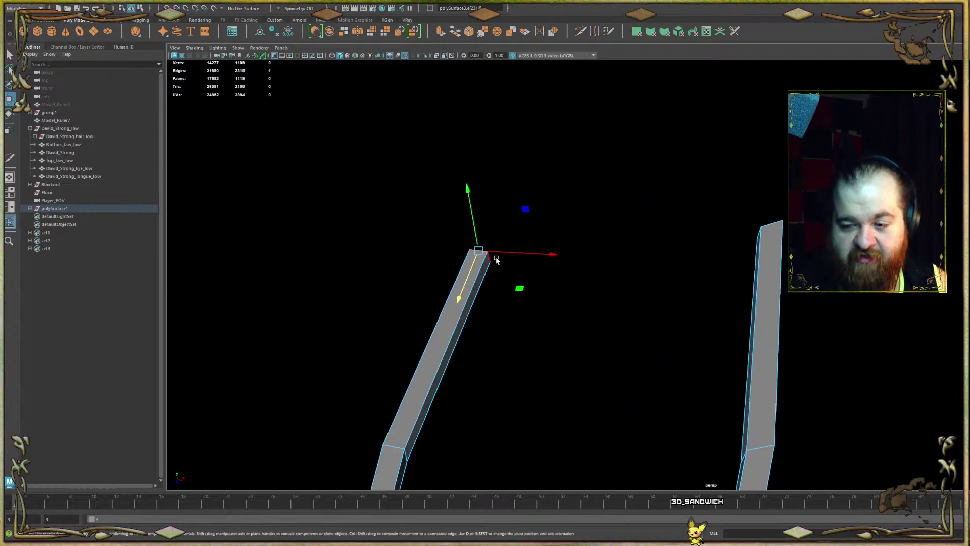
left_click(495, 259, "shift")
middle_click_drag(512, 284, 538, 229, "shift")
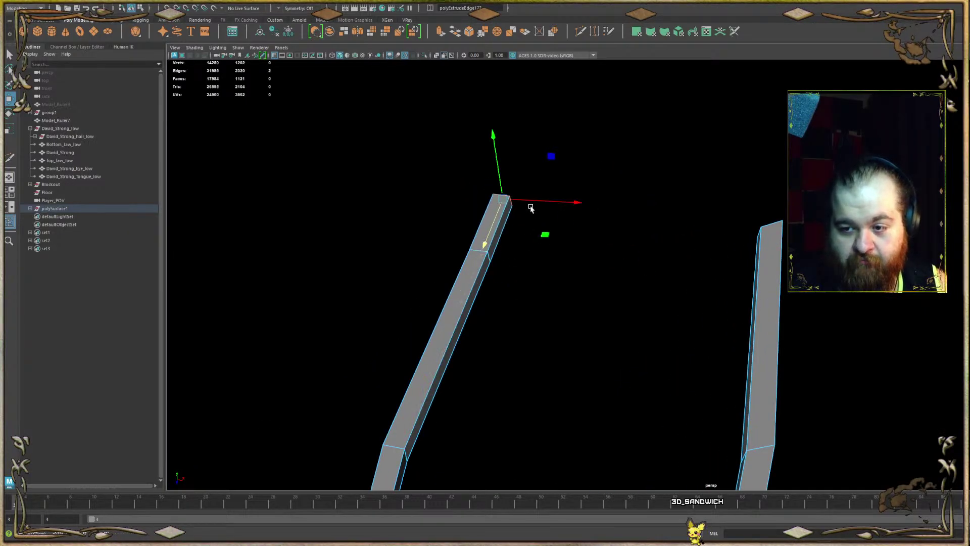
left_click_drag(523, 200, 509, 195)
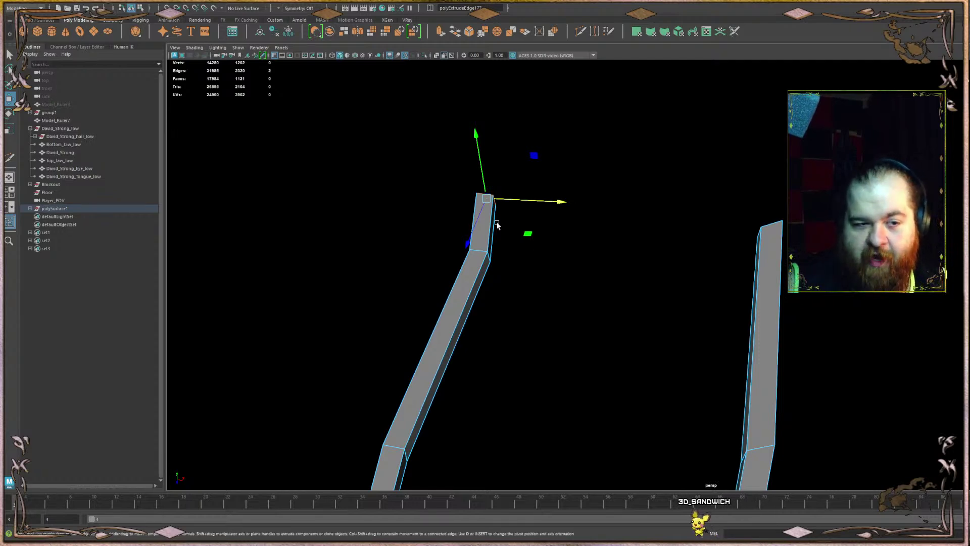
- Return the terrain mesh to object mode and select the whole mesh
scroll(581, 229, "down", 8)
left_click_drag(699, 172, 559, 314, "alt")
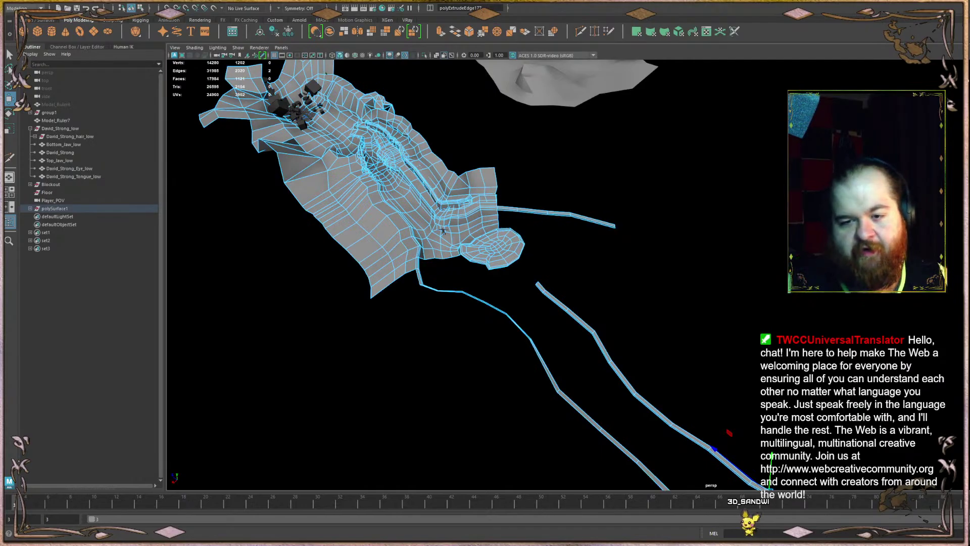
middle_click_drag(341, 258, 481, 286, "alt")
scroll(480, 286, "up", 5)
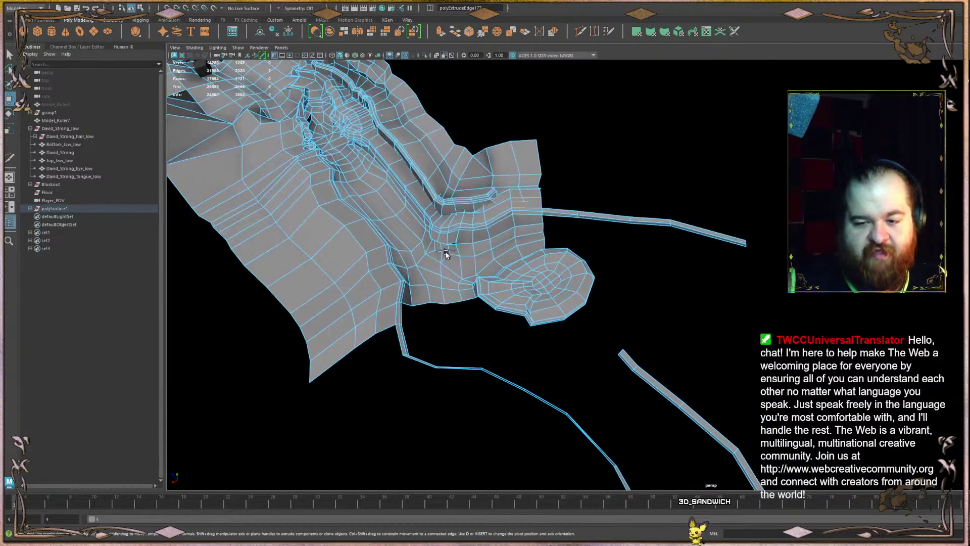
middle_click_drag(446, 253, 605, 228, "alt")
right_click_drag(452, 151, 412, 135)
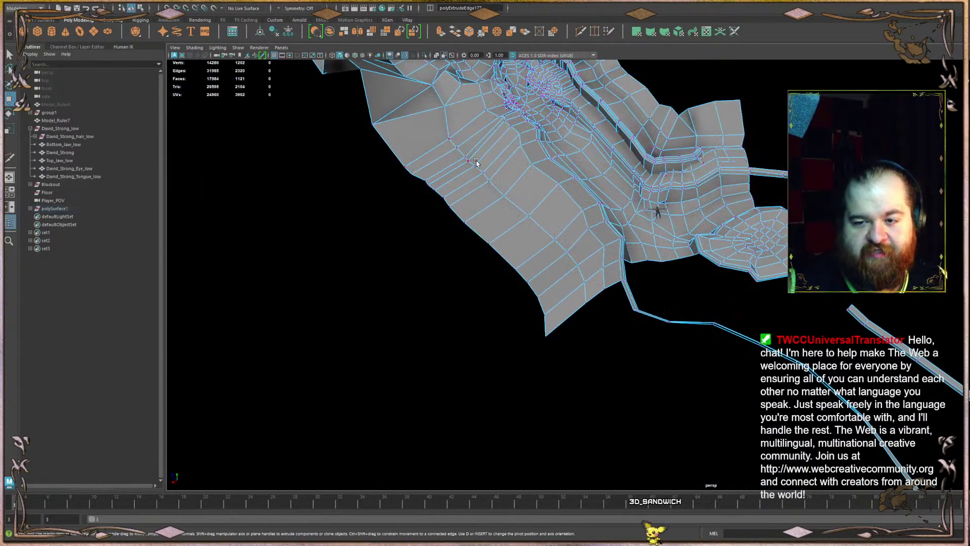
left_click_drag(477, 163, 490, 220, "alt")
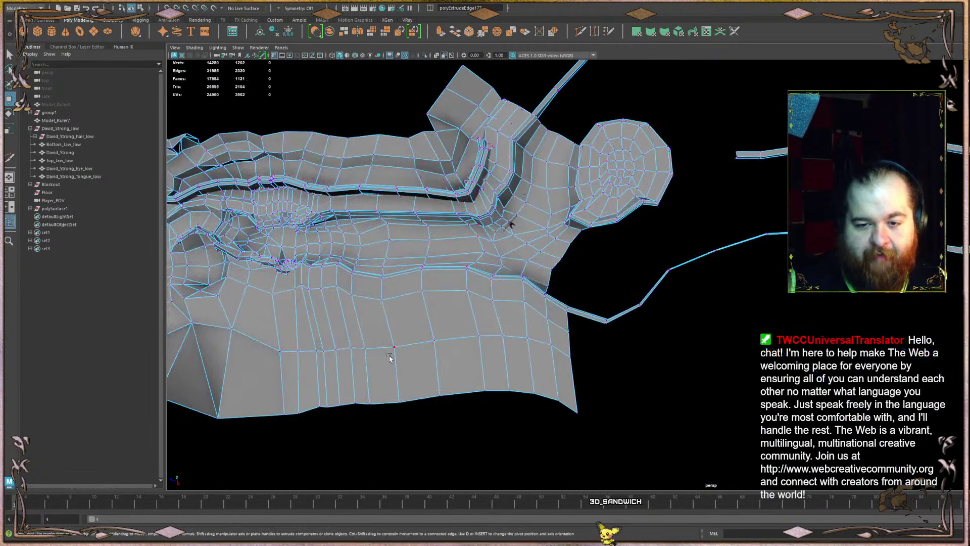
right_click_drag(389, 358, 590, 189)
left_click(620, 230)
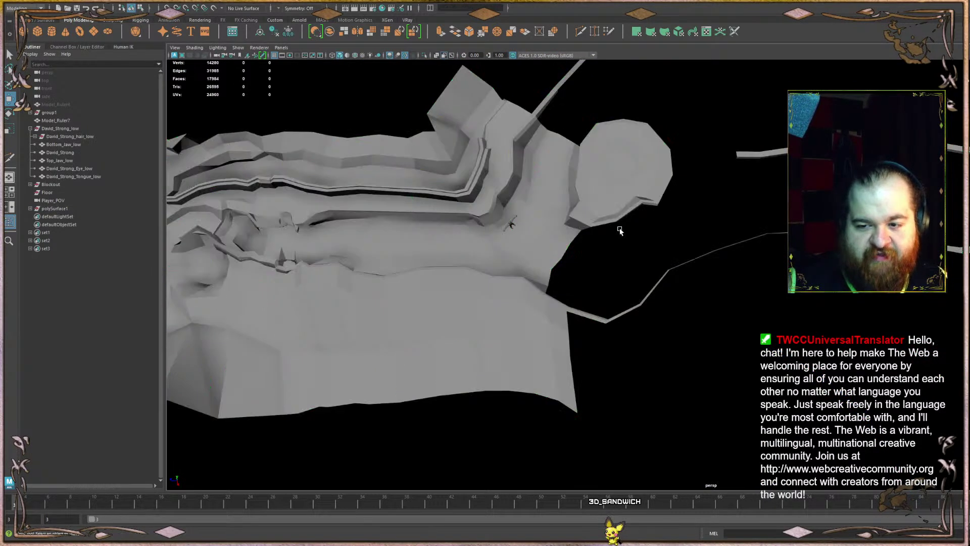
left_click(492, 274)
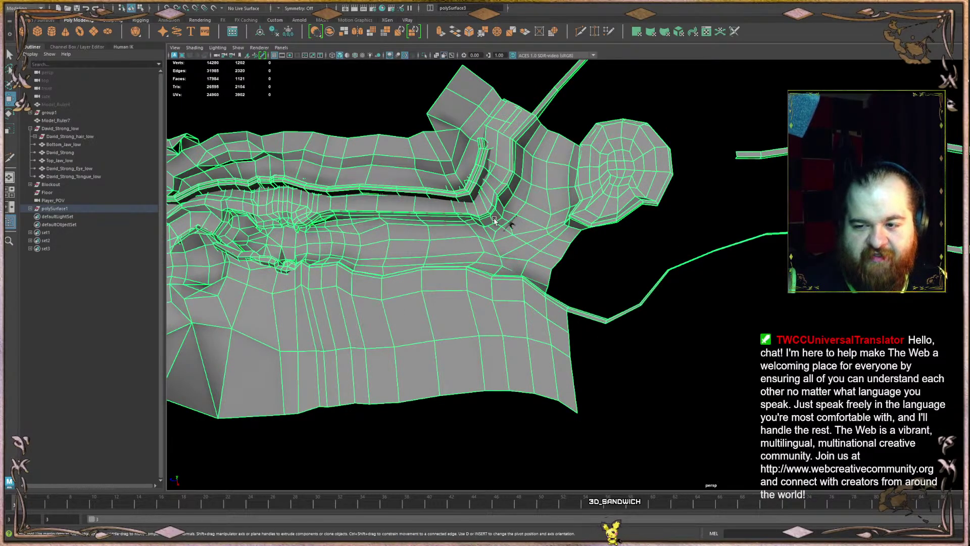
- Examine the extended strips and the terrain around the character and debris blocks from several angles
middle_click_drag(606, 244, 465, 305, "alt")
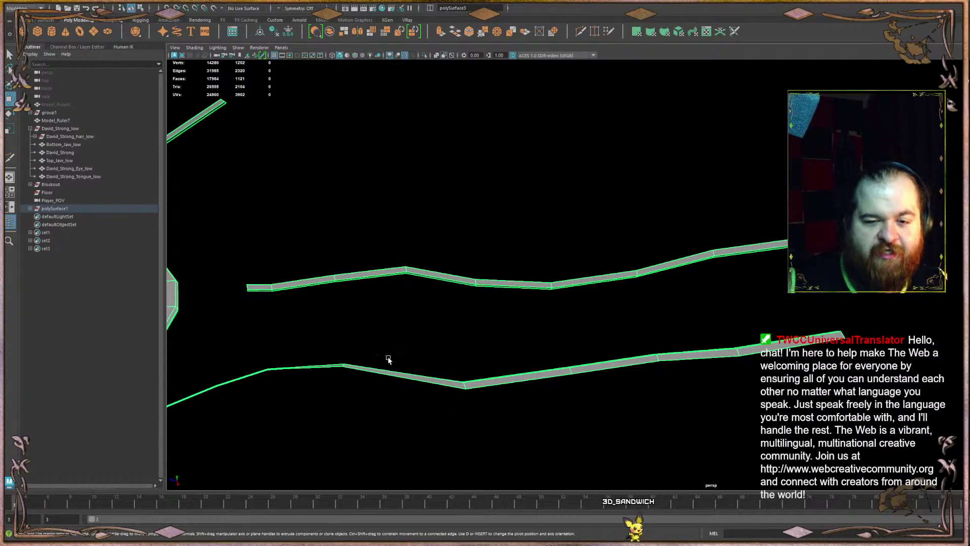
key("f")
left_click_drag(494, 220, 517, 204, "alt")
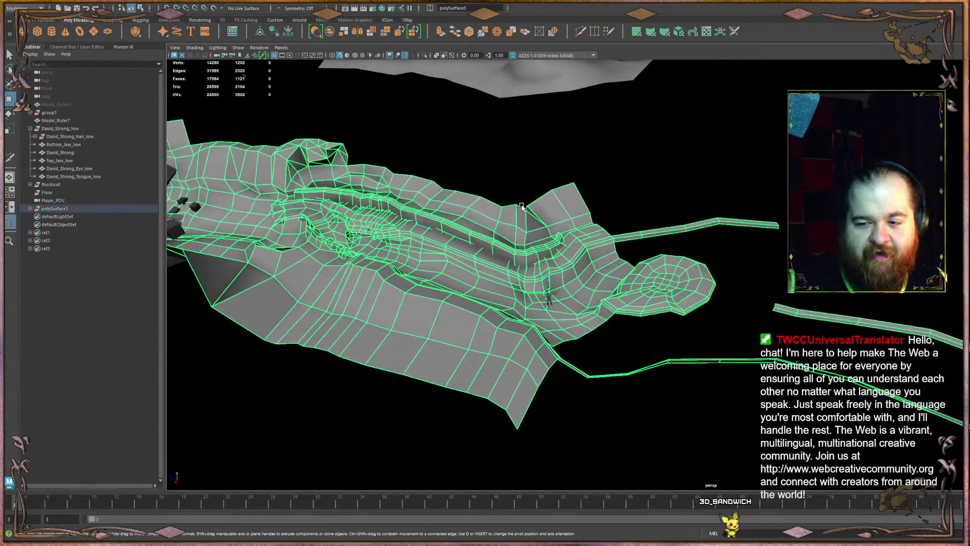
left_click_drag(518, 205, 714, 297, "alt")
scroll(714, 297, "up", 6)
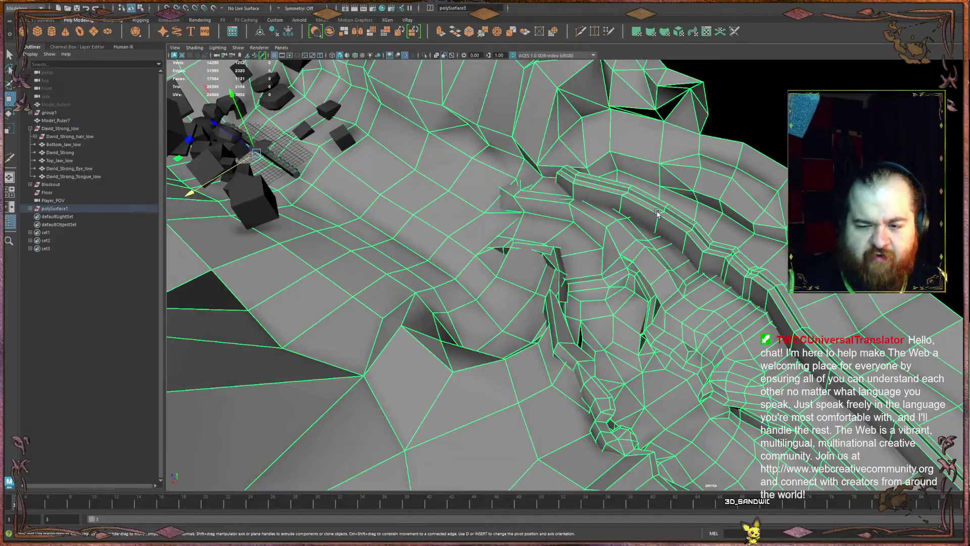
left_click_drag(426, 176, 618, 239, "alt")
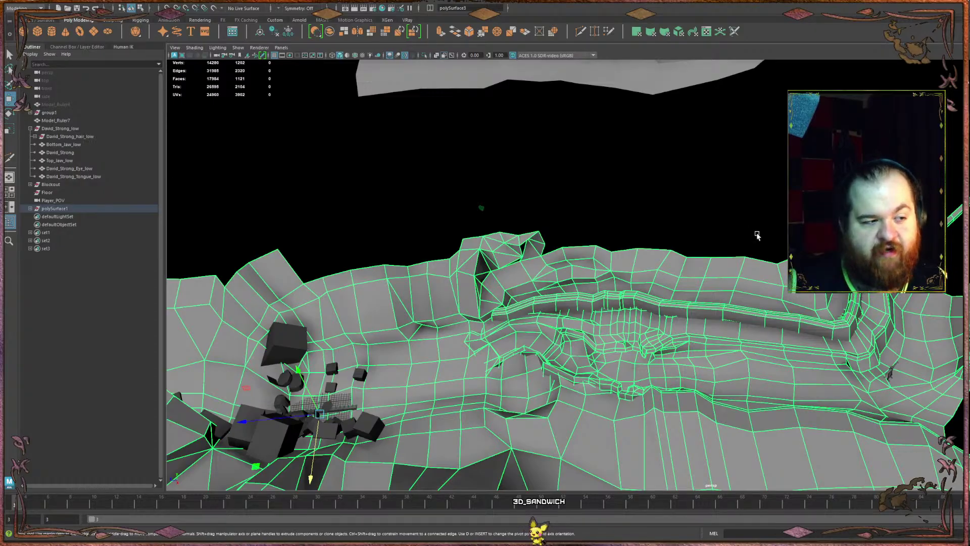
- Follow the ledge strips from the terrain out to their free ends and check how they curve from above and from the side
left_click(746, 245)
left_click(661, 311)
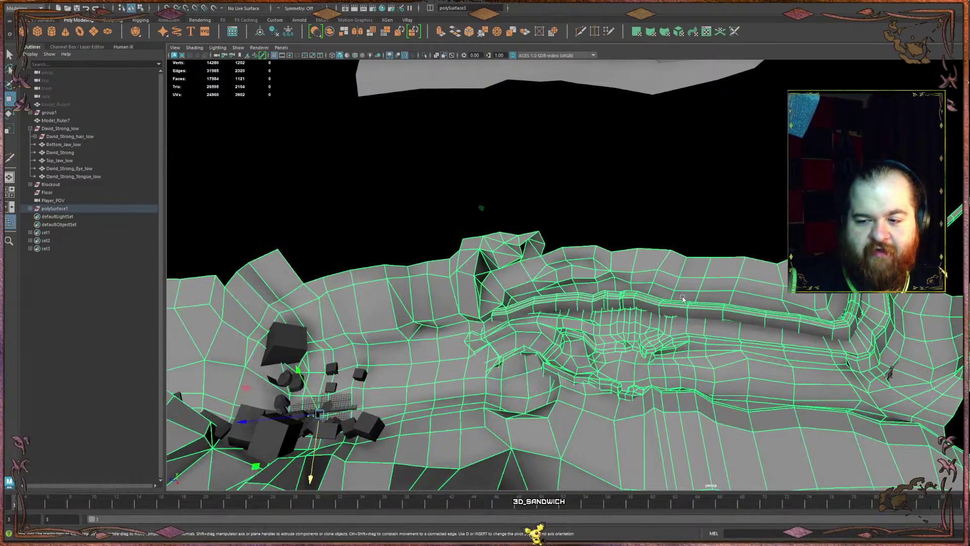
left_click_drag(684, 262, 725, 279, "alt")
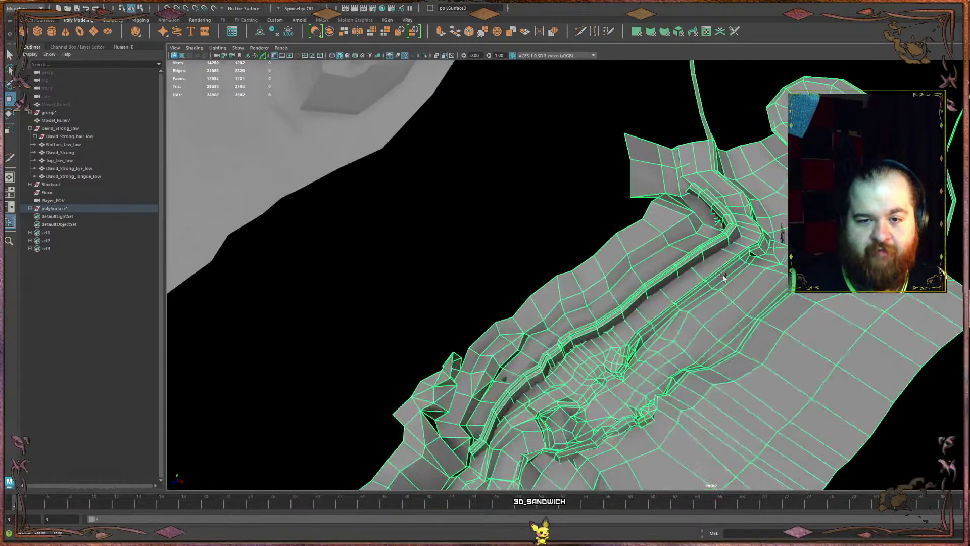
middle_click_drag(688, 242, 253, 170, "alt")
left_click_drag(318, 176, 382, 187, "alt")
middle_click_drag(383, 187, 567, 460, "alt")
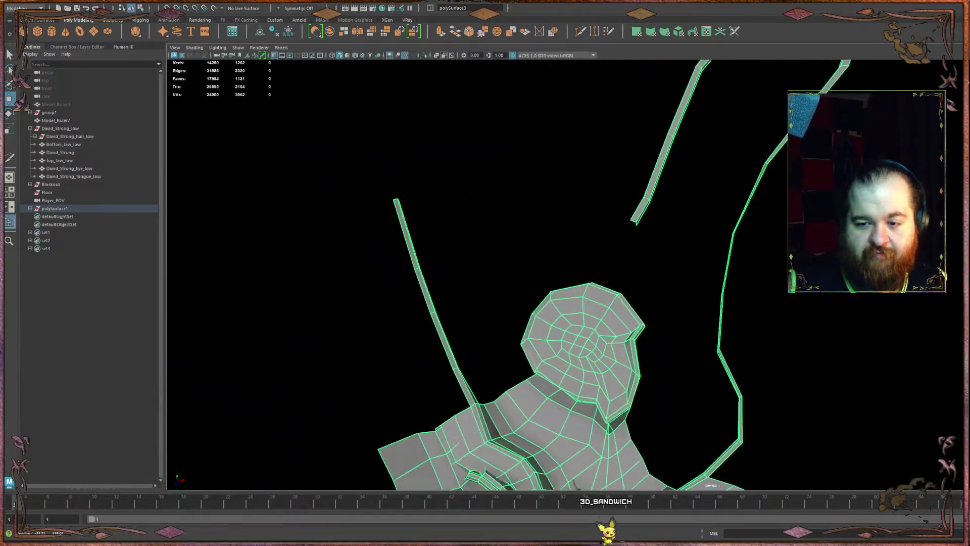
scroll(728, 313, "up", 5)
middle_click_drag(712, 294, 543, 451, "alt")
middle_click_drag(669, 143, 592, 346, "alt")
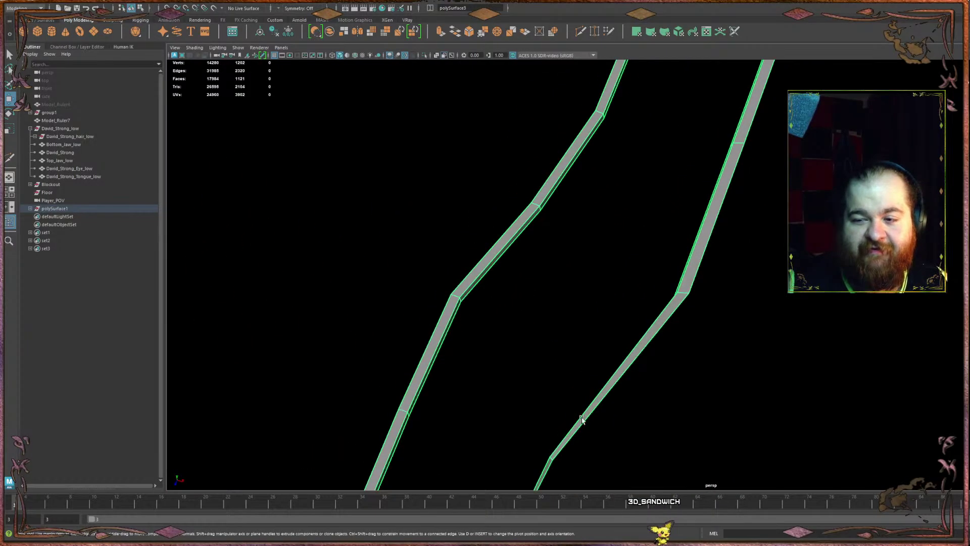
middle_click_drag(657, 177, 555, 337, "alt")
middle_click_drag(595, 231, 520, 314, "alt")
scroll(536, 296, "down", 5)
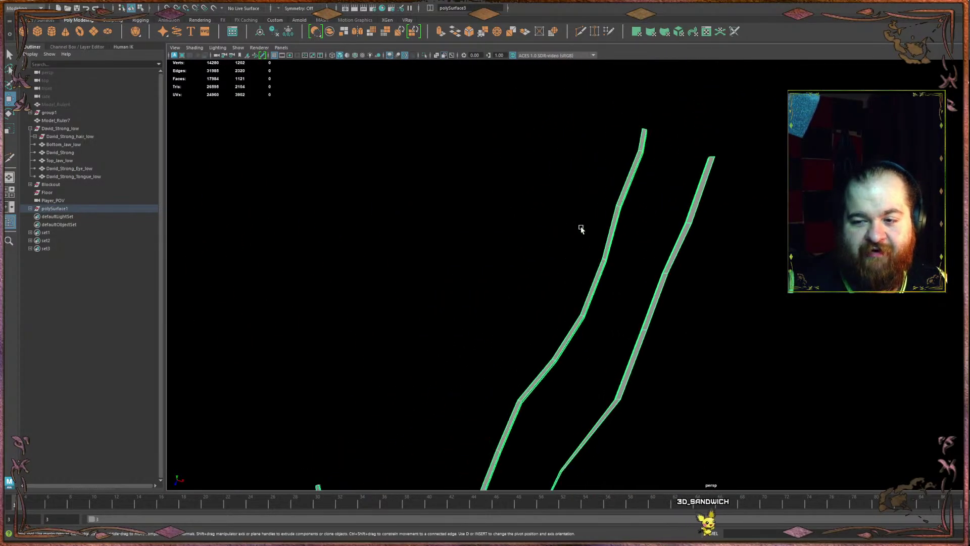
left_click_drag(581, 230, 533, 154, "alt")
middle_click_drag(690, 412, 442, 287, "alt")
scroll(490, 399, "up", 3)
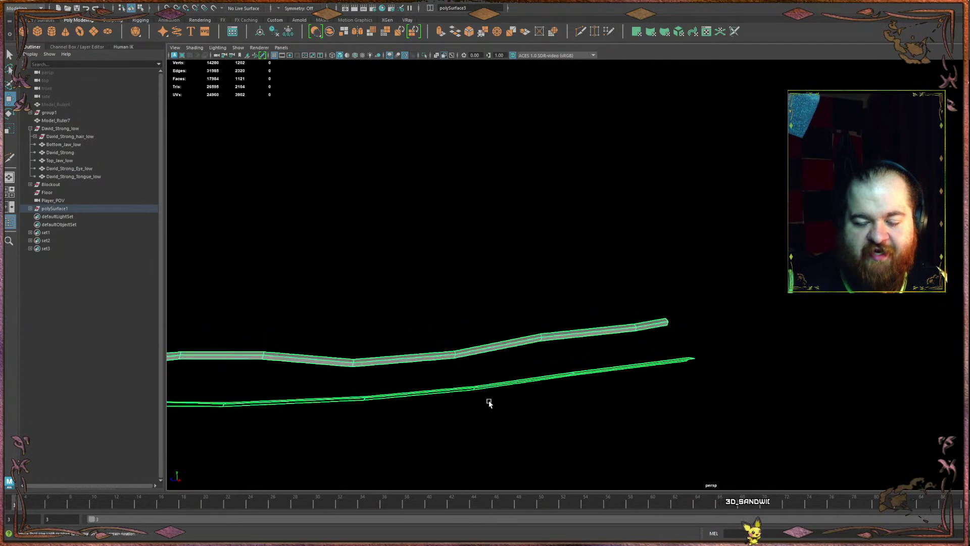
- Select the cross edges at a joint on the straight stretch of the right-hand long strip and move them outward to bend it
left_click_drag(489, 402, 485, 440, "alt")
middle_click_drag(447, 437, 544, 307, "alt")
left_click_drag(544, 307, 608, 321, "alt")
middle_click_drag(609, 321, 616, 298, "alt")
scroll(624, 253, "up", 2)
right_click_drag(630, 212, 634, 177)
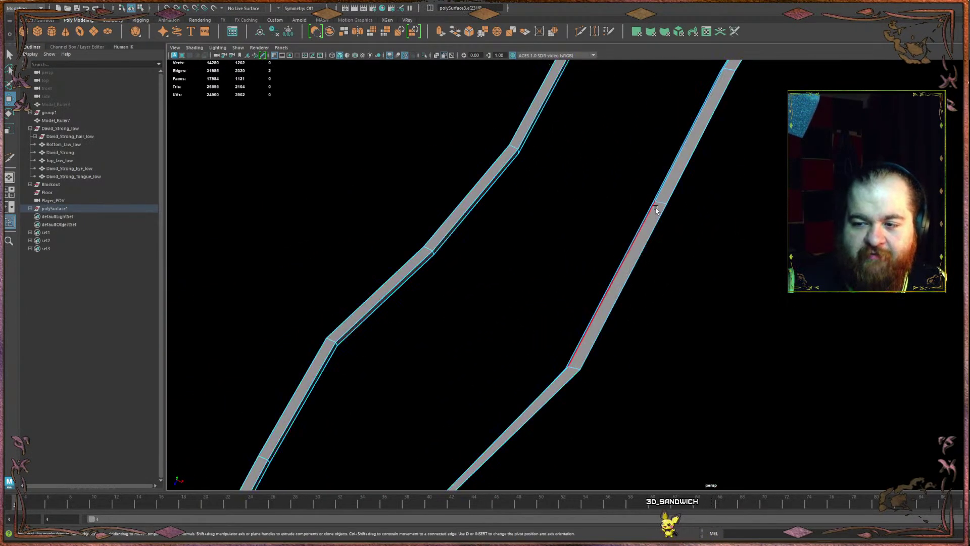
left_click(657, 203)
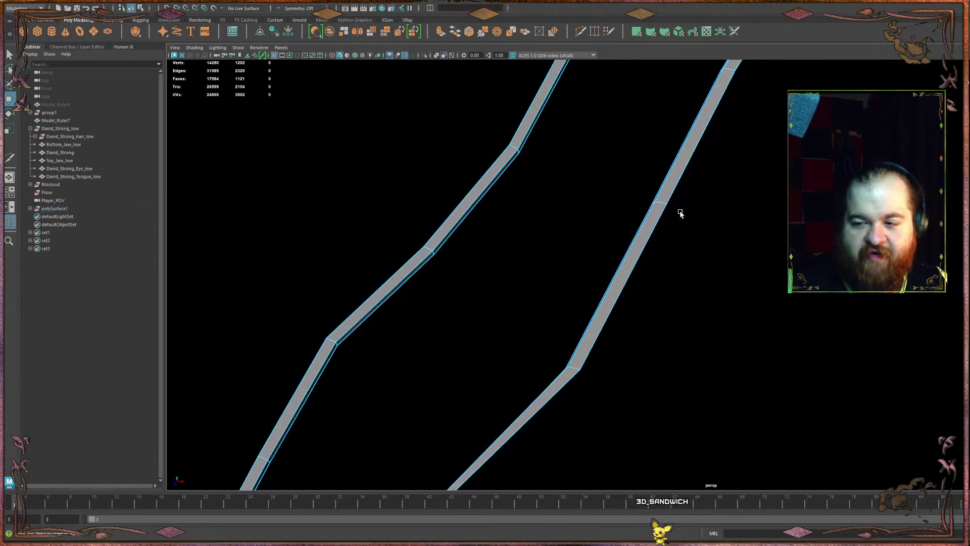
left_click_drag(680, 209, 704, 222)
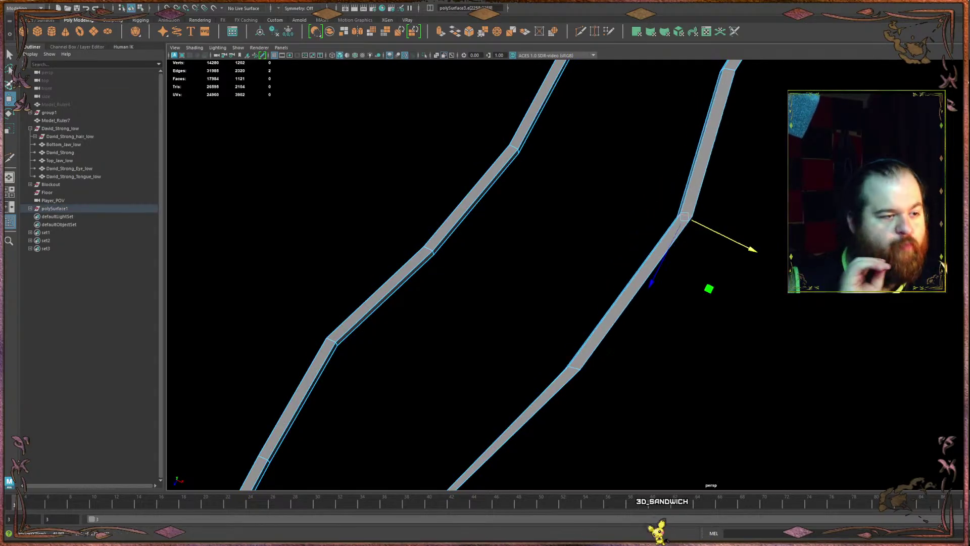
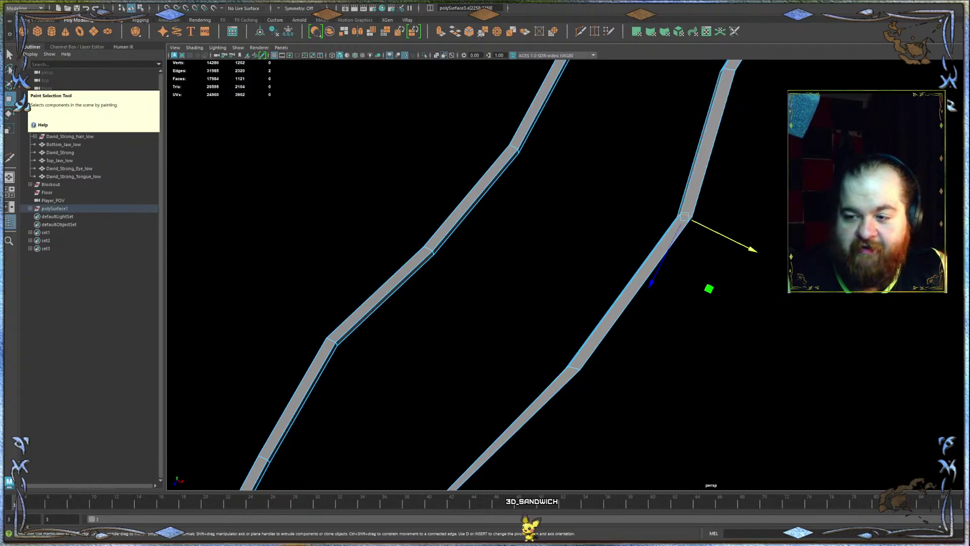
- Push the same joint farther outward for a sharper bend and insert edge loops in the strip segments on both sides of it
left_click_drag(515, 247, 670, 337, "alt")
middle_click_drag(670, 338, 714, 135, "alt")
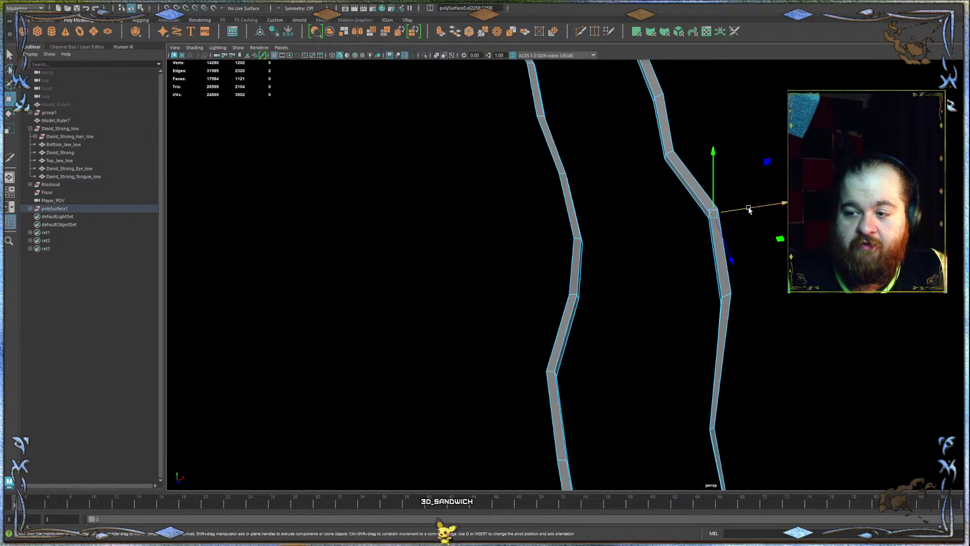
left_click_drag(749, 208, 768, 206)
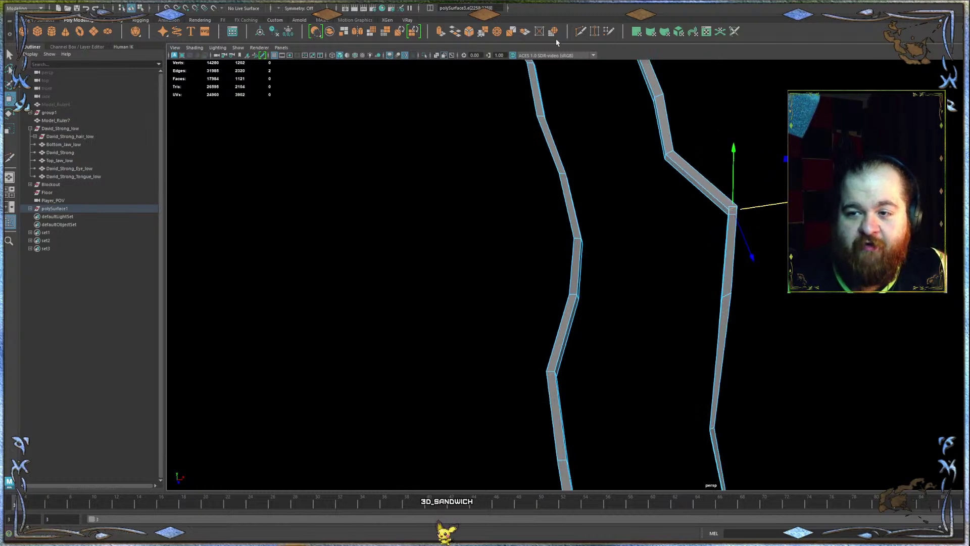
left_click(696, 178, "ctrl")
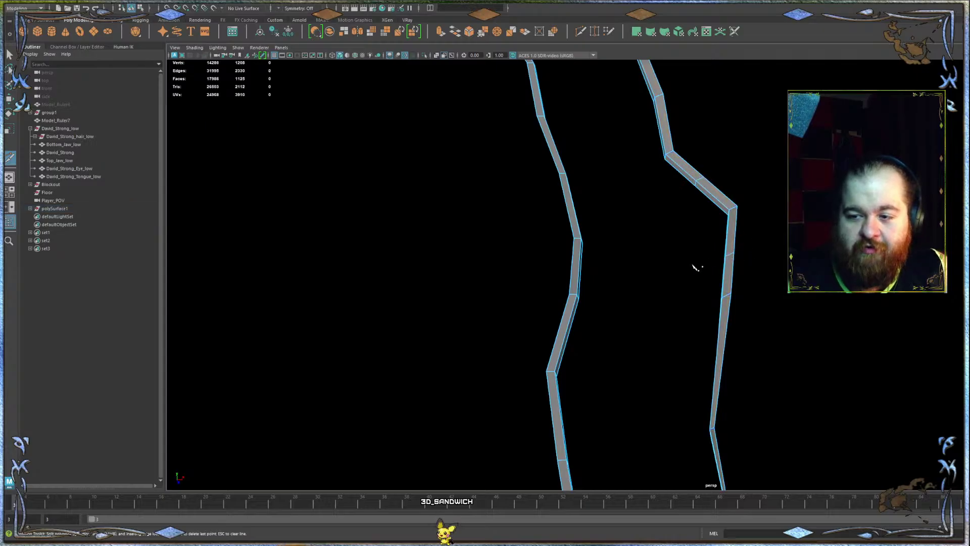
left_click_drag(697, 268, 695, 324, "alt")
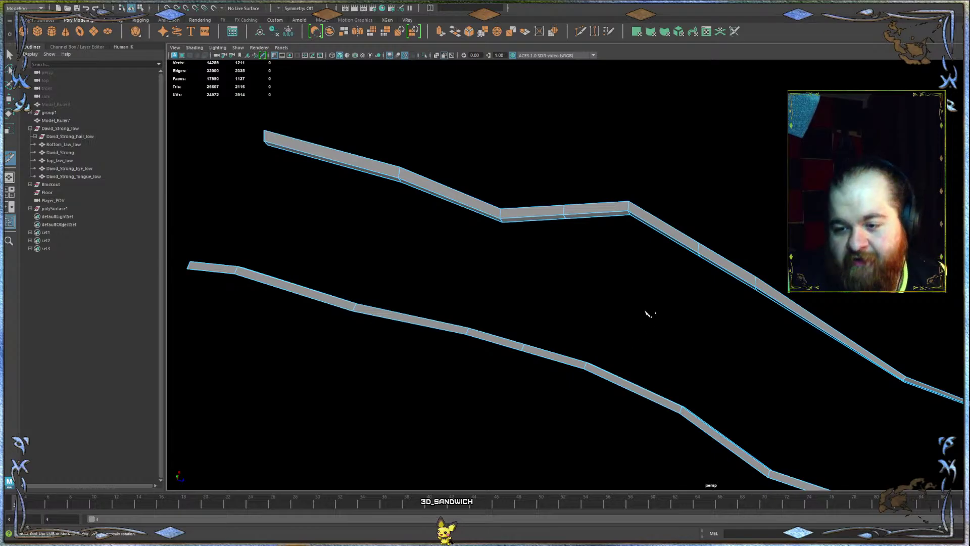
left_click_drag(668, 253, 668, 253)
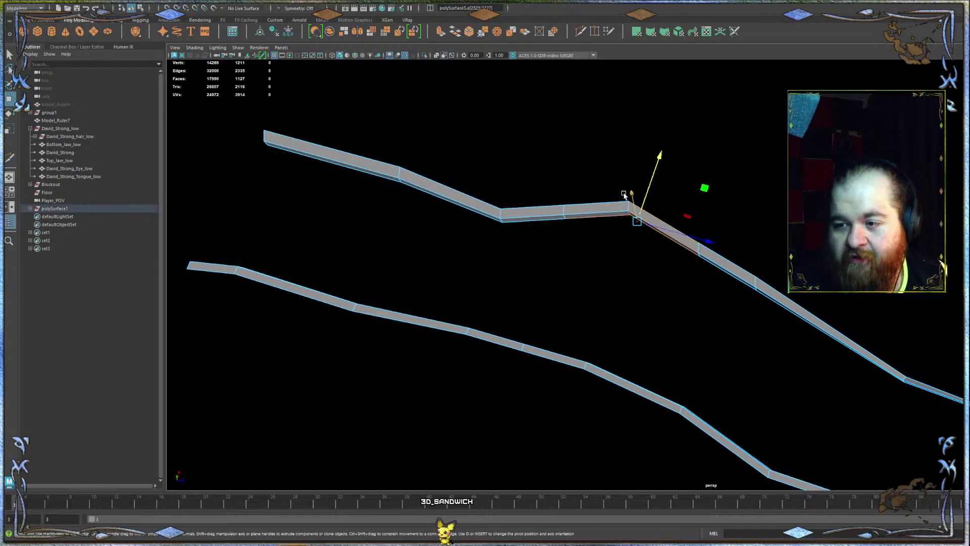
right_click_drag(597, 163, 643, 187, "ctrl")
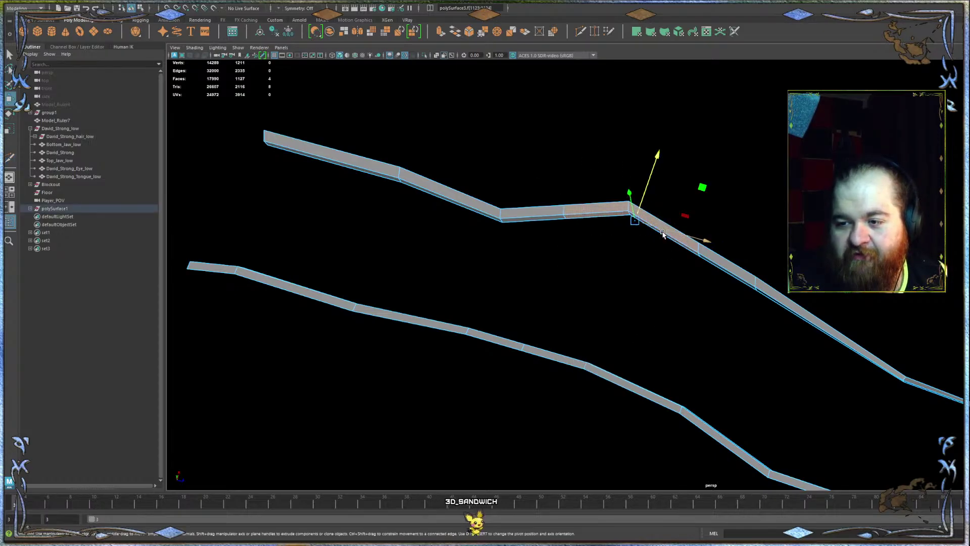
left_click_drag(644, 187, 698, 117, "shift")
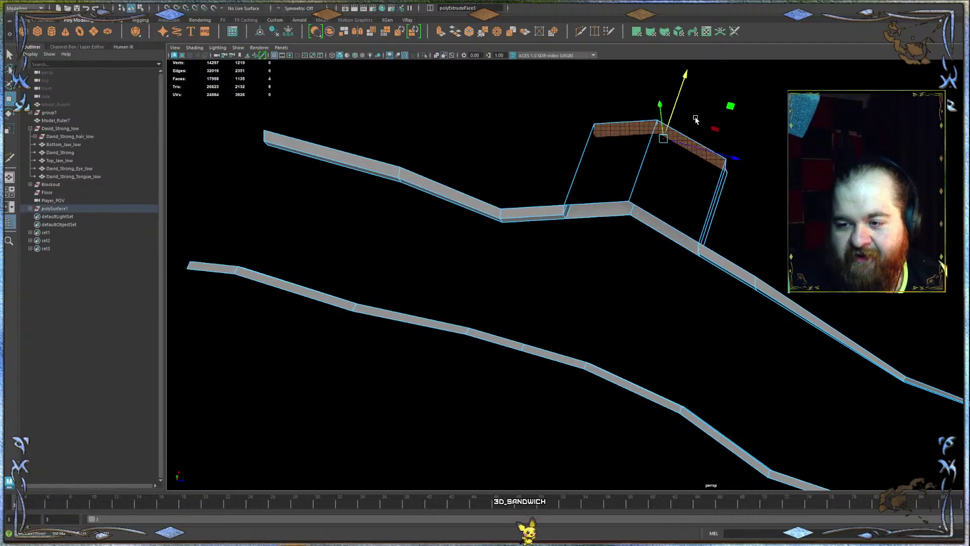
key("ctrl+z")
left_click(702, 123)
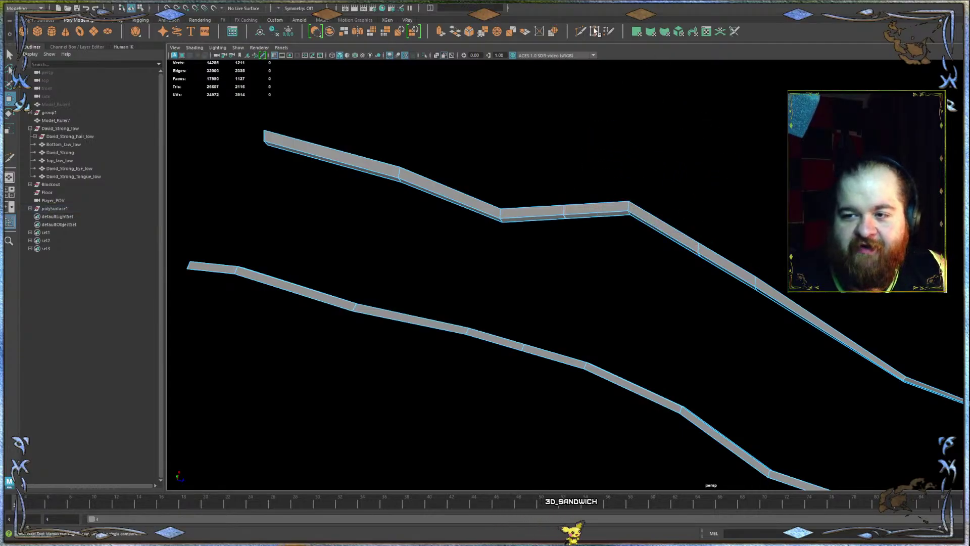
- Insert two edge loops with Multi-Cut across the thin strip, one on either side of its sharp bend
key("ctrl+shift+x")
left_click(704, 251, "ctrl")
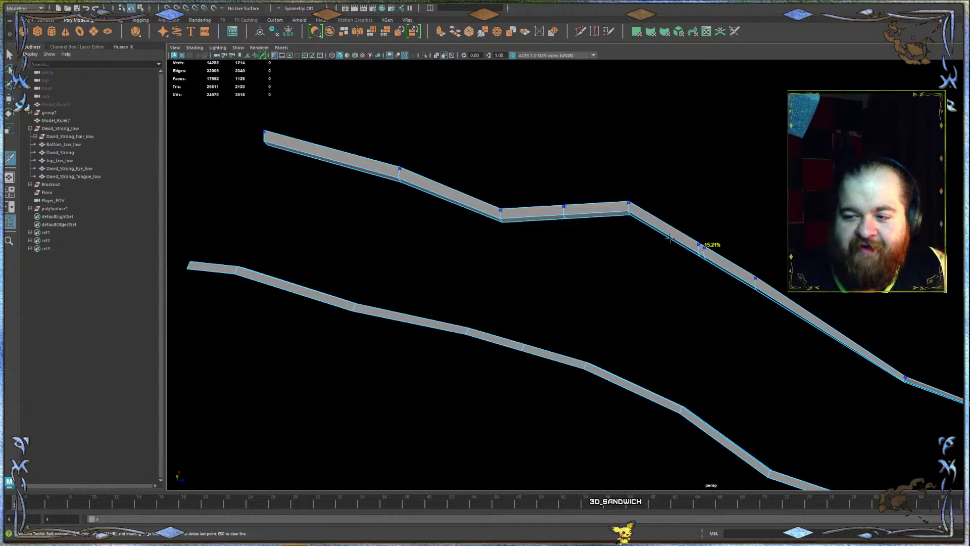
key("w")
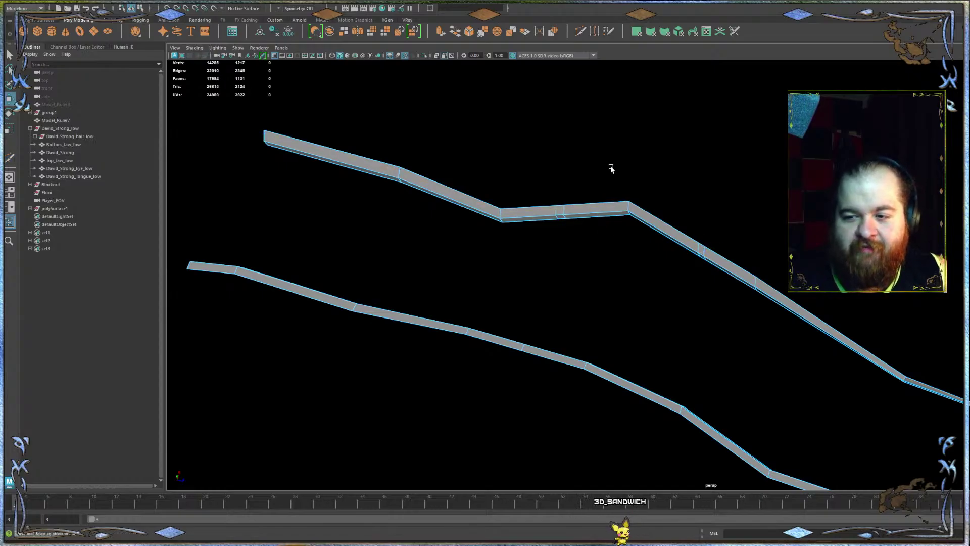
- Pull the four faces between the two edge loops far outward so the strip's bend becomes a long protrusion
left_click_drag(610, 165, 639, 243)
left_click_drag(648, 188, 708, 137, "shift")
scroll(702, 219, "up", 5)
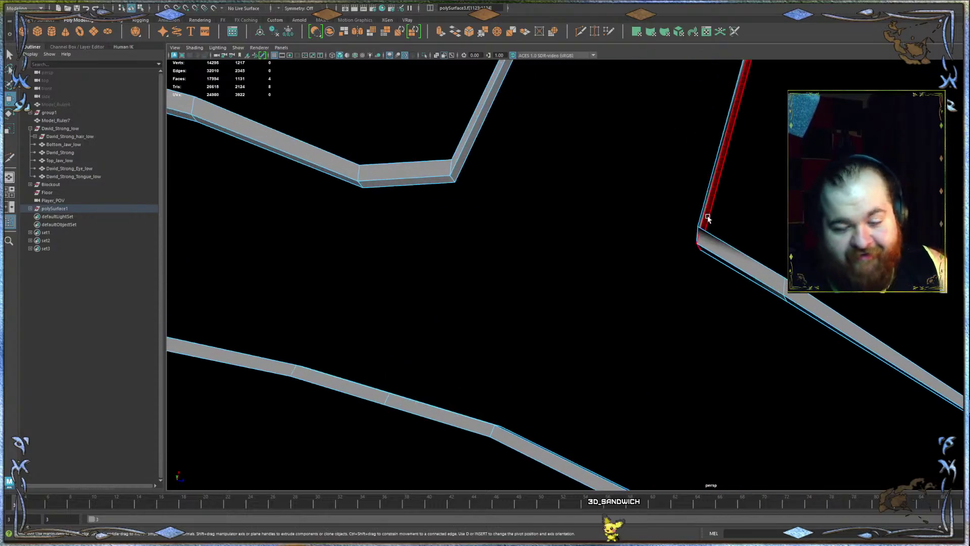
- Reposition the corner vertices at the base and outer end of the protrusion's first arm to even out its width
left_click_drag(706, 216, 794, 189, "alt")
scroll(680, 227, "up", 5)
right_click_drag(661, 212, 618, 186)
left_click(648, 266)
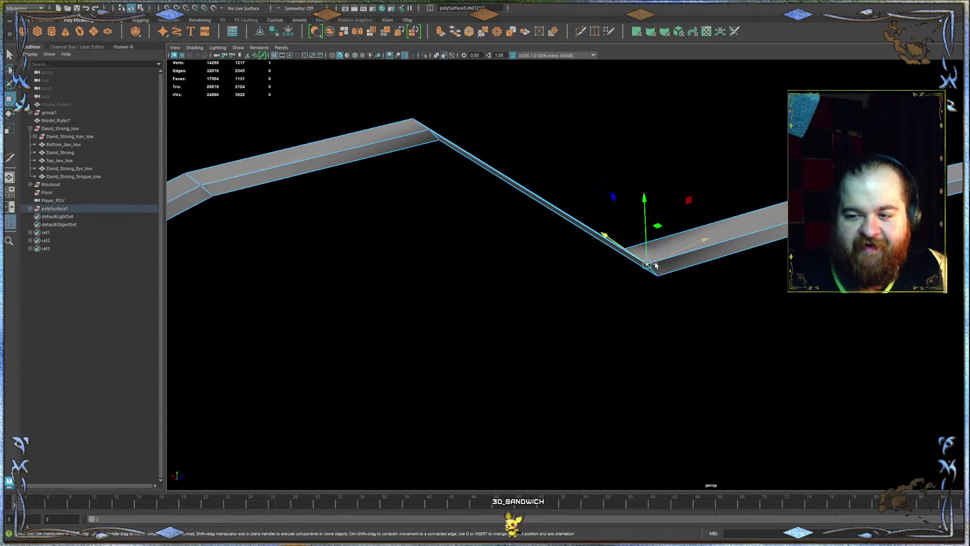
left_click_drag(707, 240, 686, 249)
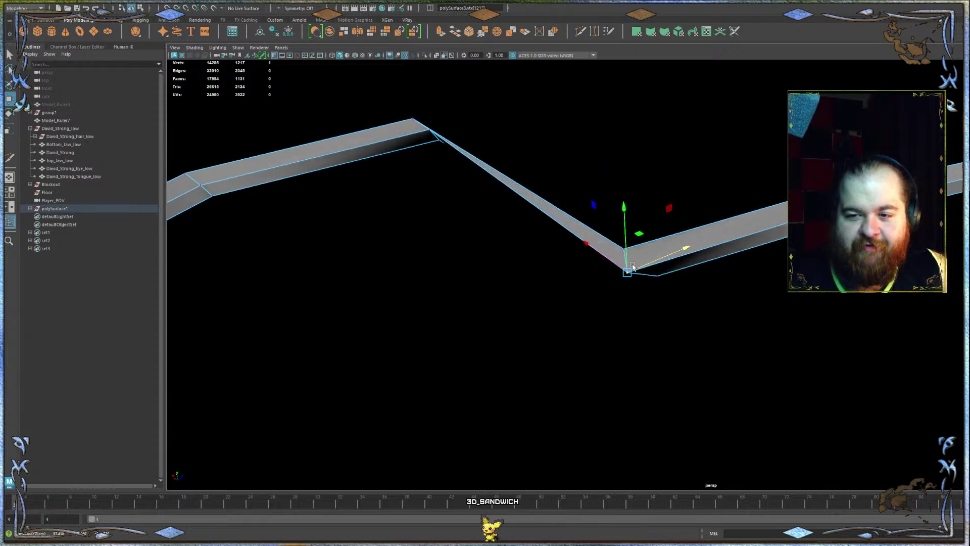
left_click(412, 120)
left_click_drag(431, 135, 474, 187, "alt")
left_click(425, 166, "shift")
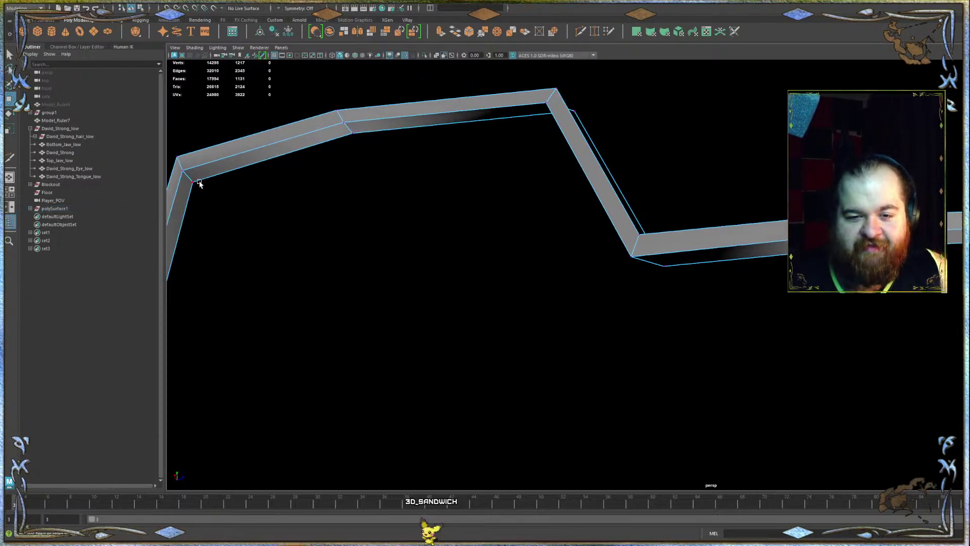
- Shift the outer corner vertices of the protrusion's other arm outward to widen that side of the strip
left_click(185, 173)
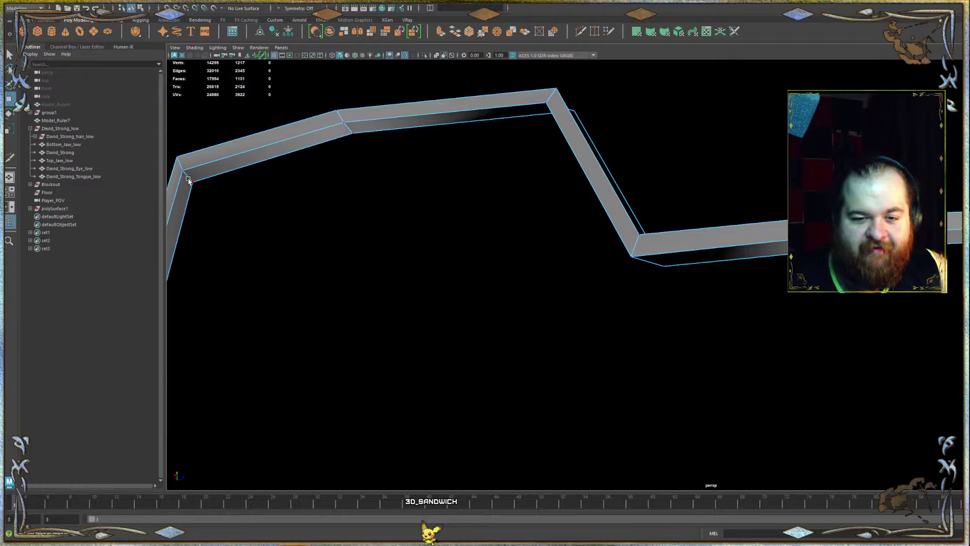
middle_click_drag(197, 191, 429, 176, "alt")
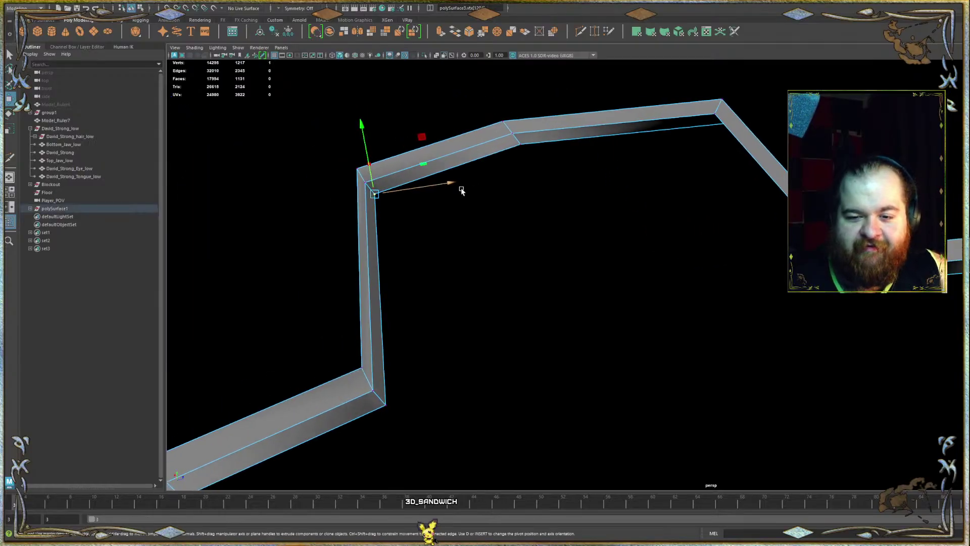
left_click(357, 170, "shift")
left_click_drag(386, 177, 374, 179)
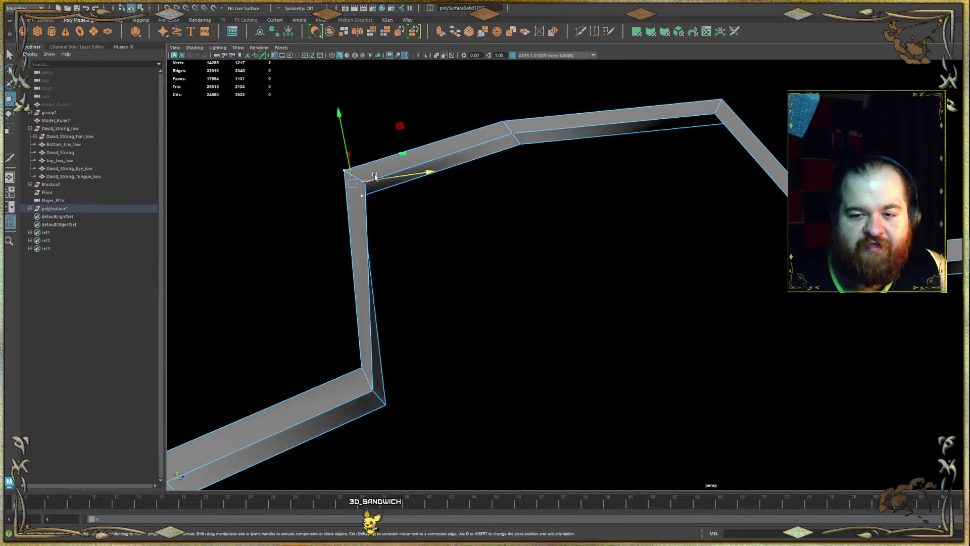
- Pull the four faces capping the protrusion's outer end slightly inward and delete them to leave two open arms
right_click_drag(384, 174, 456, 103, "ctrl")
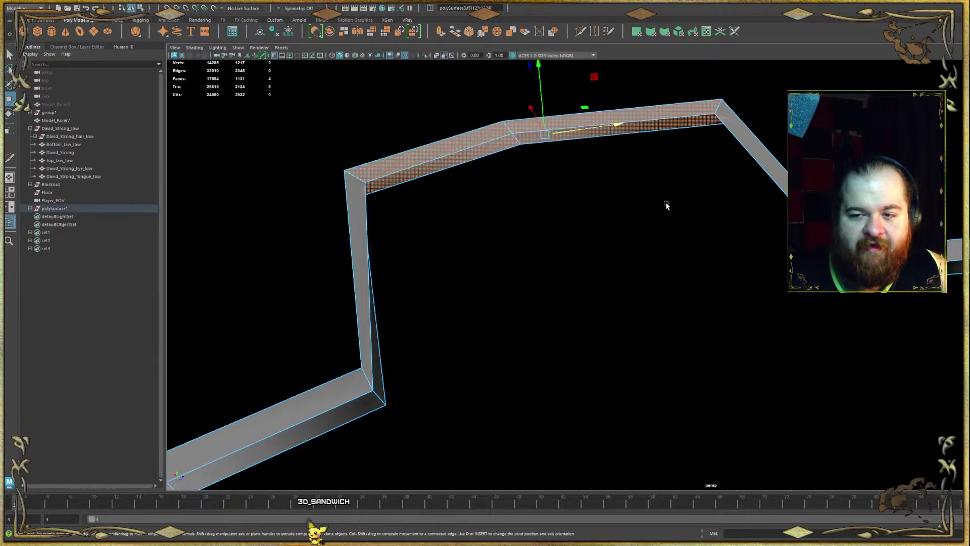
left_click_drag(665, 205, 221, 383, "alt")
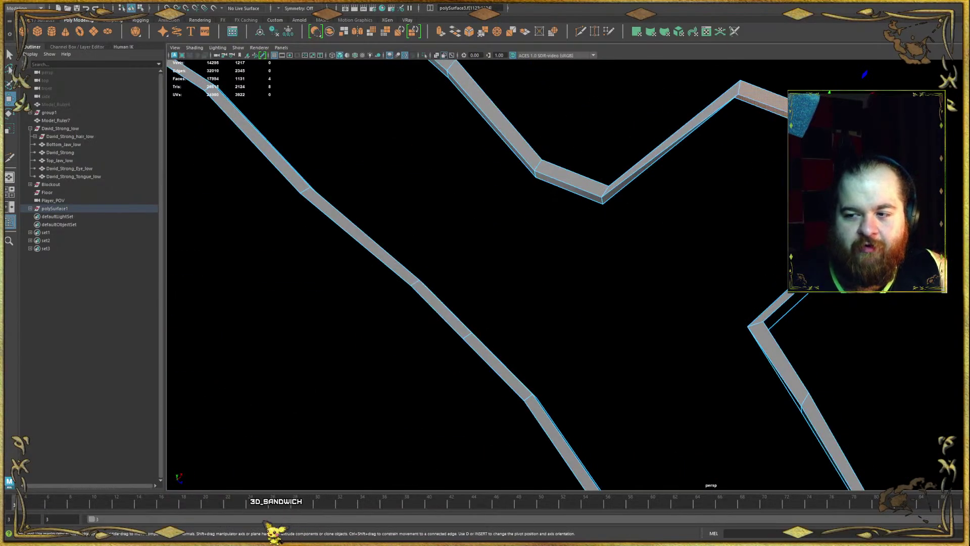
middle_click_drag(801, 234, 652, 340, "alt")
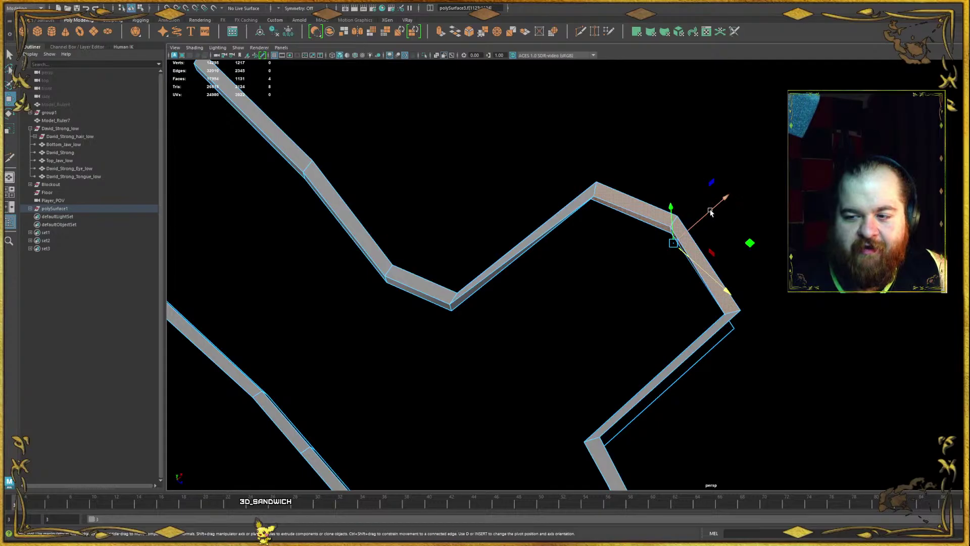
left_click_drag(711, 211, 660, 249)
key("Delete")
- Move the stray vertex at the open end of one arm into line with its neighbouring end vertices
right_click_drag(582, 182, 531, 147)
left_click_drag(571, 150, 628, 209, "alt")
left_click(701, 300)
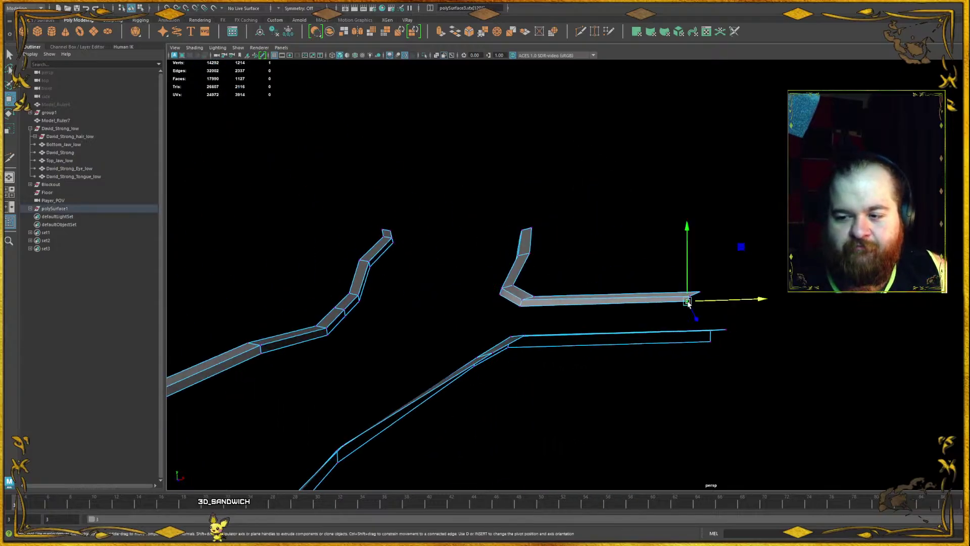
middle_click_drag(707, 314, 717, 304)
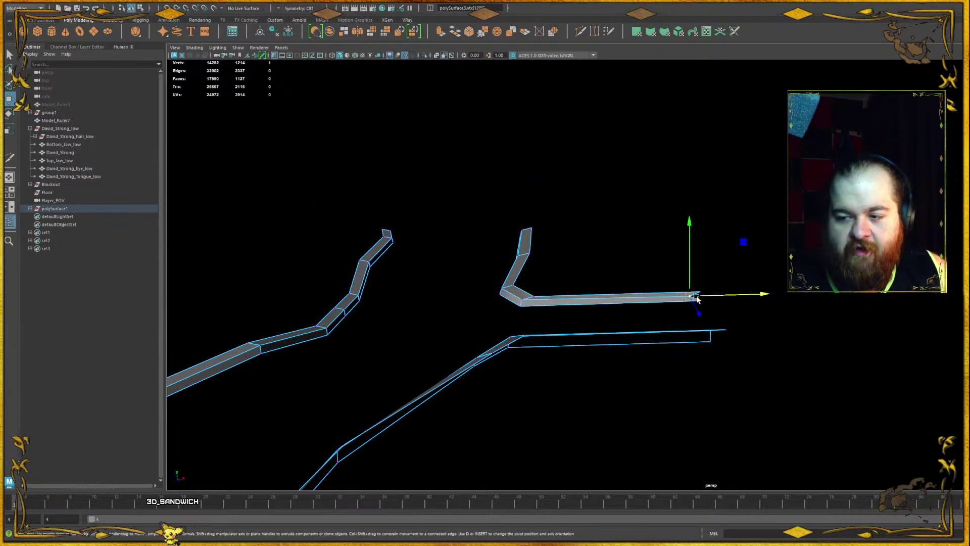
left_click_drag(718, 303, 601, 204, "alt")
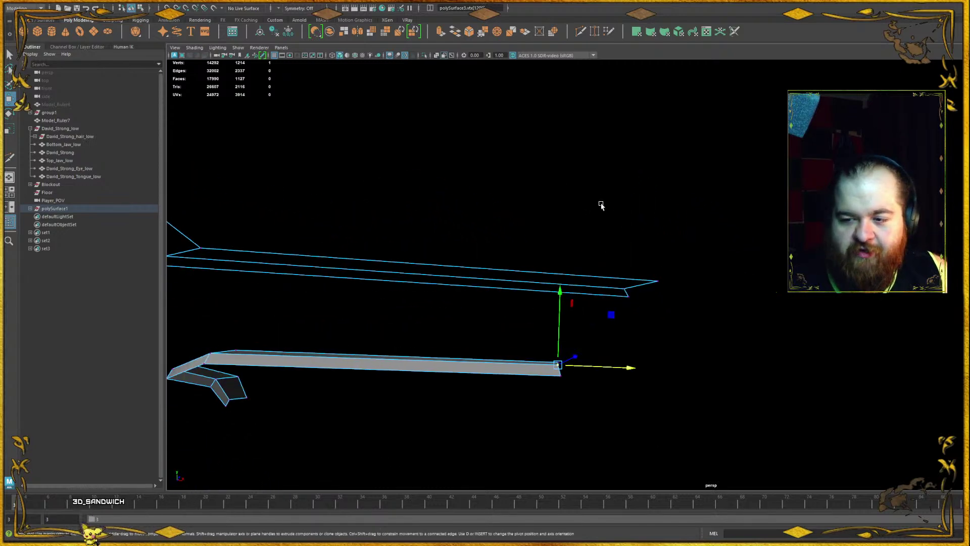
- Adjust the end vertices of the opposite arm individually so that its open end is squared off
left_click(627, 293)
left_click(662, 293)
left_click(647, 291)
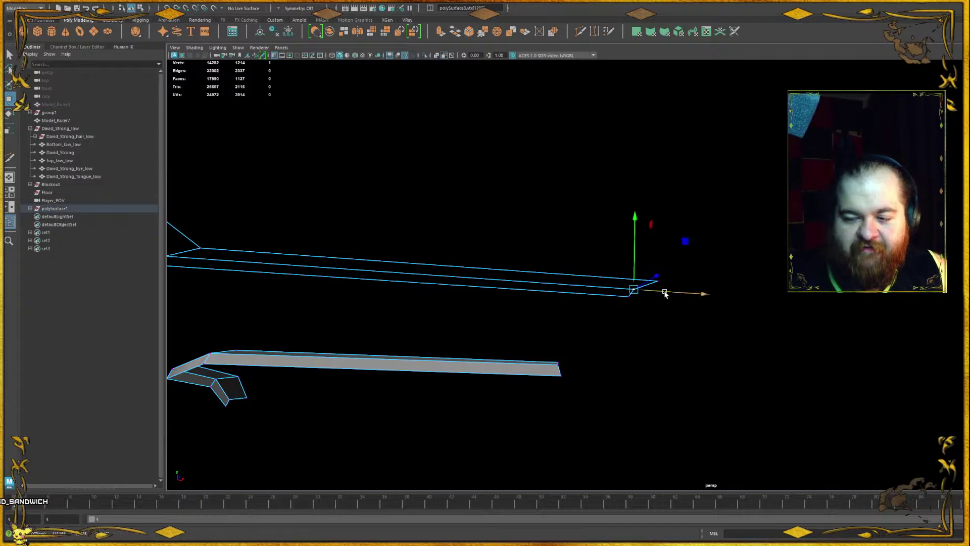
left_click(617, 300)
left_click(627, 298)
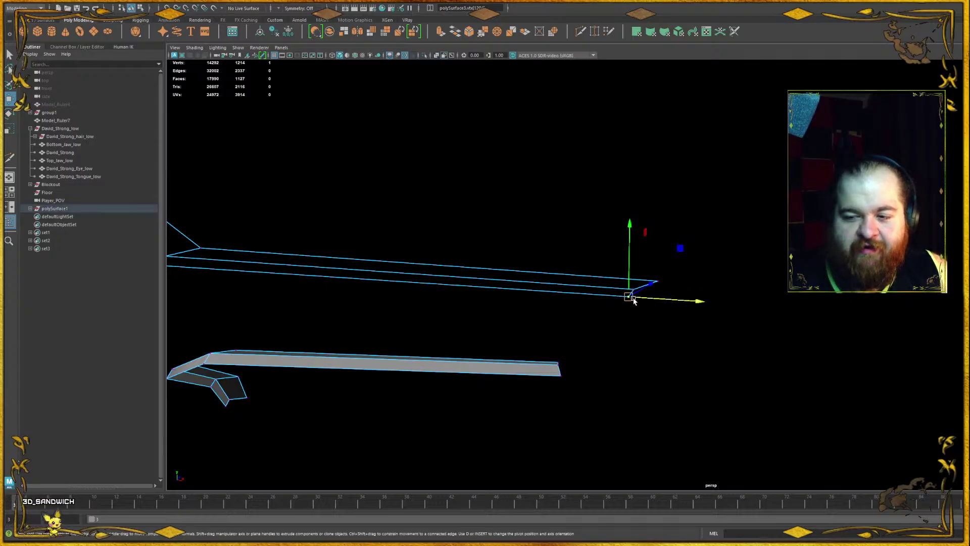
left_click_drag(641, 297, 748, 306)
left_click(751, 305)
left_click_drag(777, 285, 679, 233, "alt")
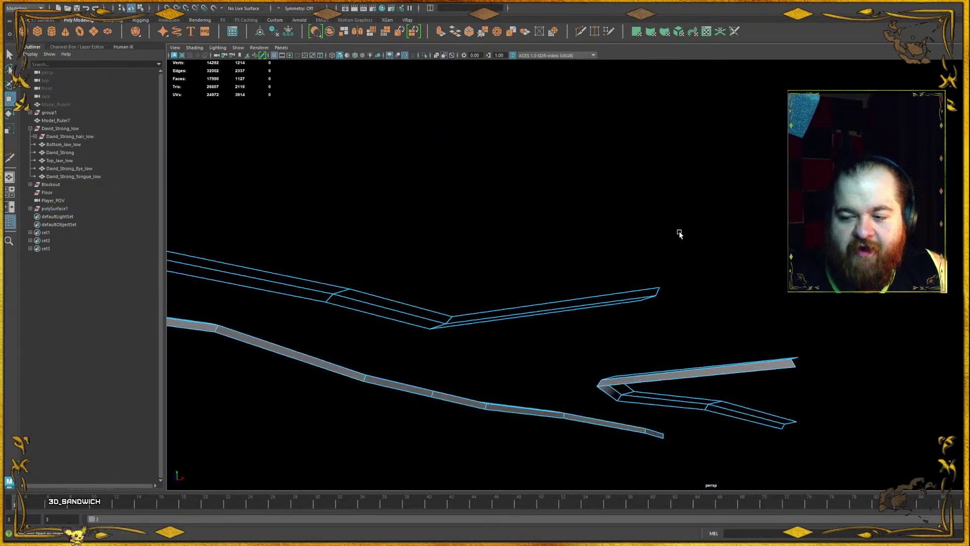
- Select both end edges of the arm with the squared open end and move them sideways to redirect the arm
left_click_drag(661, 293, 629, 294, "alt")
left_click(649, 301)
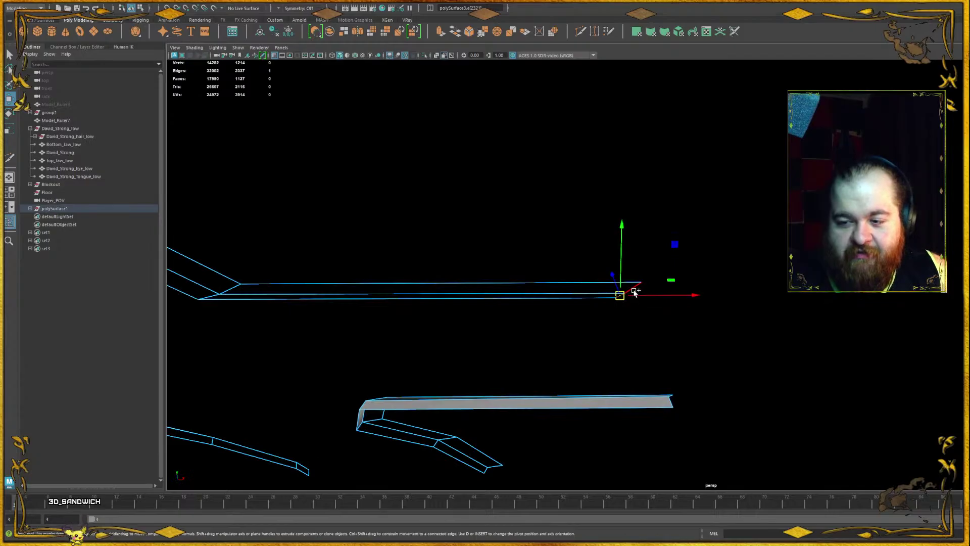
left_click_drag(636, 242, 584, 150, "alt")
left_click(583, 168)
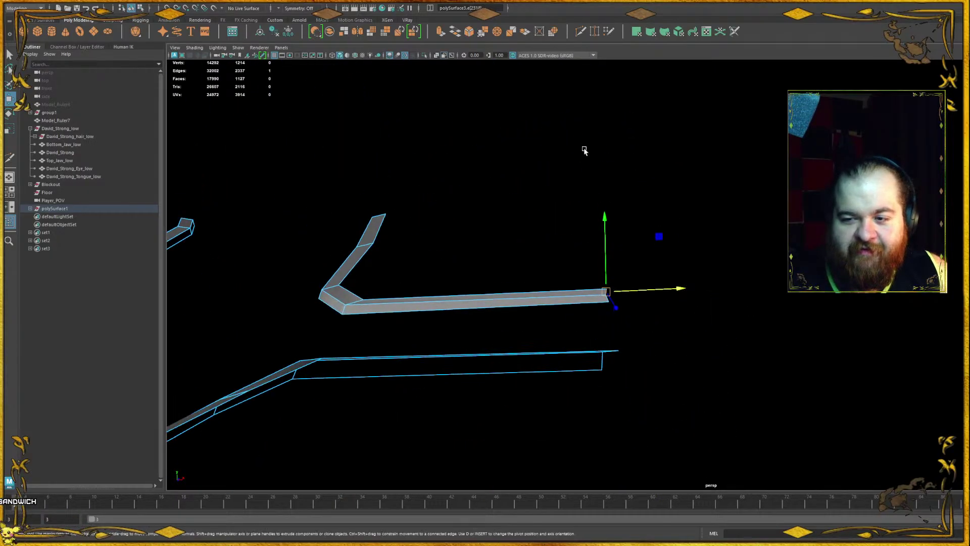
left_click(605, 302, "shift")
key("f")
left_click_drag(671, 263, 829, 331, "alt")
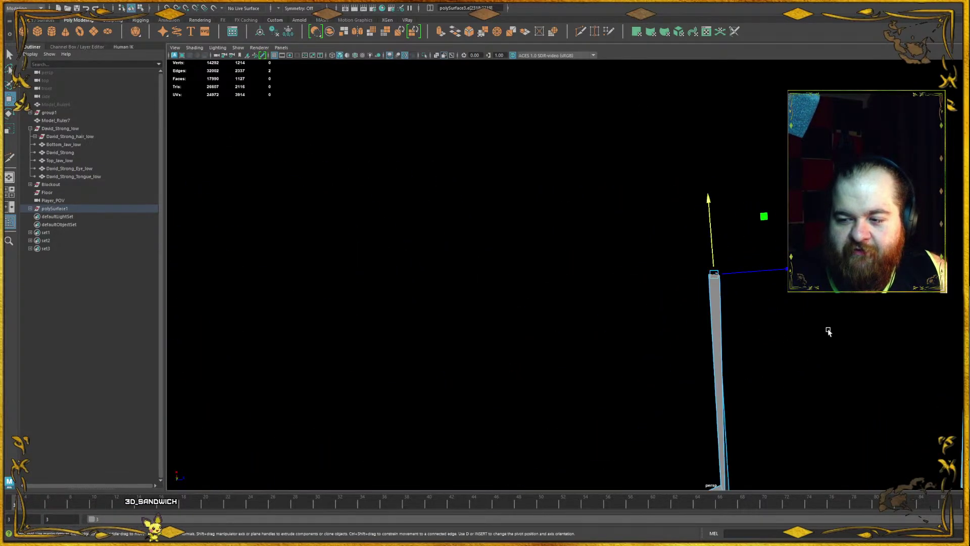
middle_click_drag(828, 331, 601, 195, "alt")
left_click_drag(586, 187, 725, 245)
left_click_drag(601, 289, 681, 332, "alt")
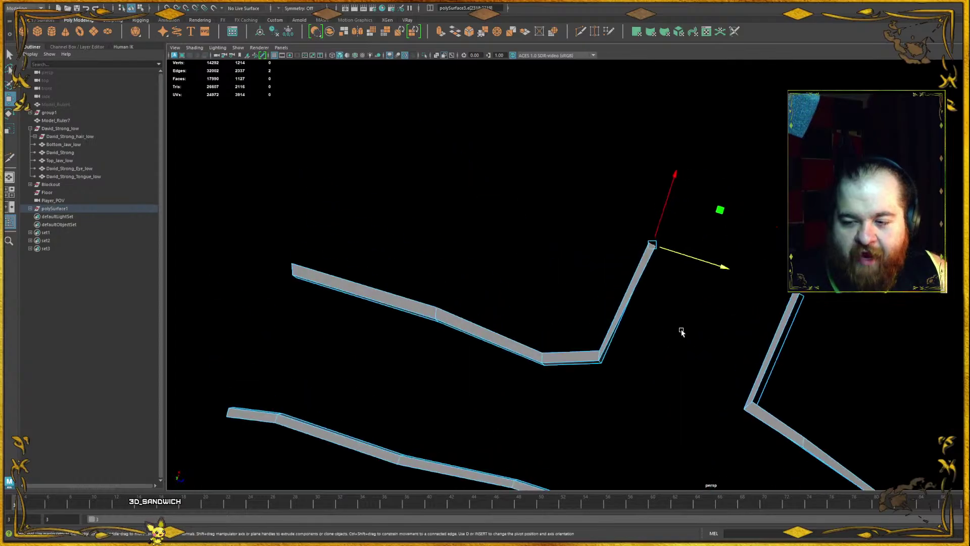
- Select the two edges at that arm's base corner and shift them to refine the bend
middle_click_drag(565, 329, 598, 165, "alt")
right_click_drag(598, 165, 581, 320, "alt")
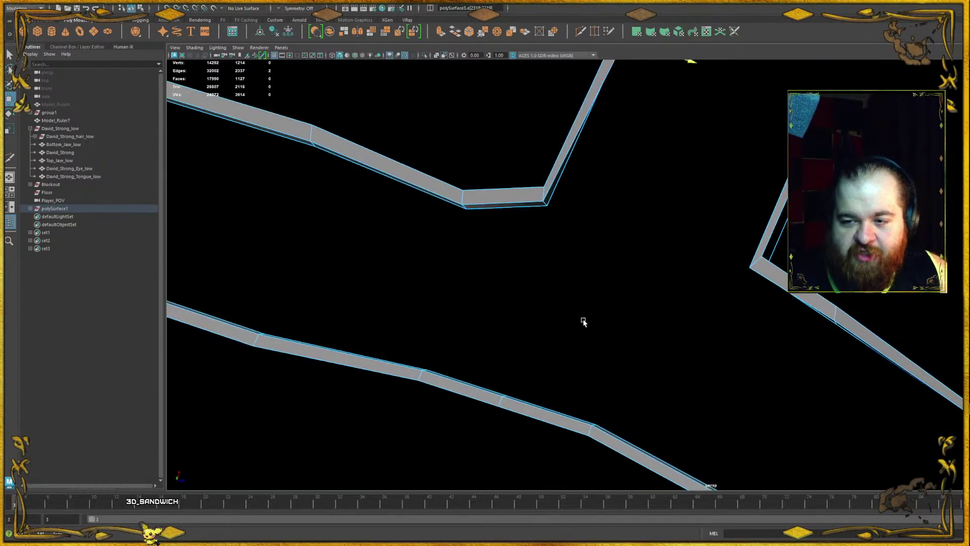
middle_click_drag(599, 201, 573, 277, "alt")
right_click_drag(556, 252, 546, 253)
left_click(541, 254)
key("F10")
left_click(541, 259)
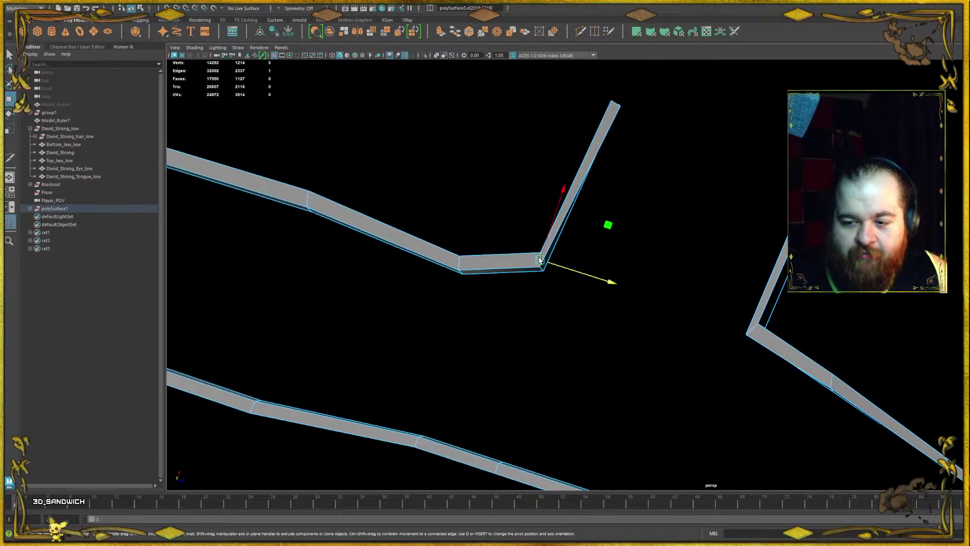
left_click(552, 226, "shift")
left_click_drag(552, 226, 722, 224)
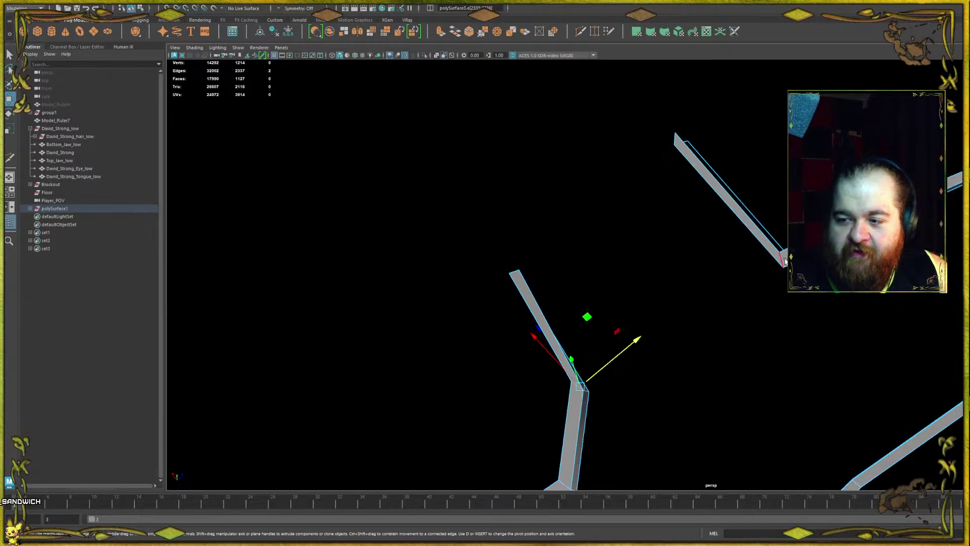
- Shift the two edges at the opposite arm's base corner to reshape its bend
middle_click_drag(783, 255, 718, 272, "alt")
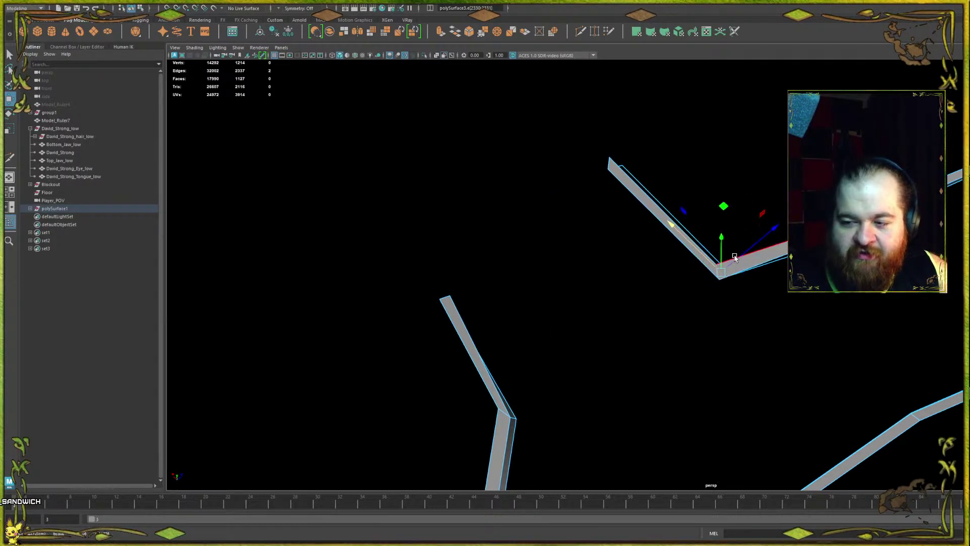
left_click_drag(740, 257, 751, 250)
right_click_drag(762, 189, 582, 249, "alt")
left_click_drag(582, 249, 581, 182, "alt")
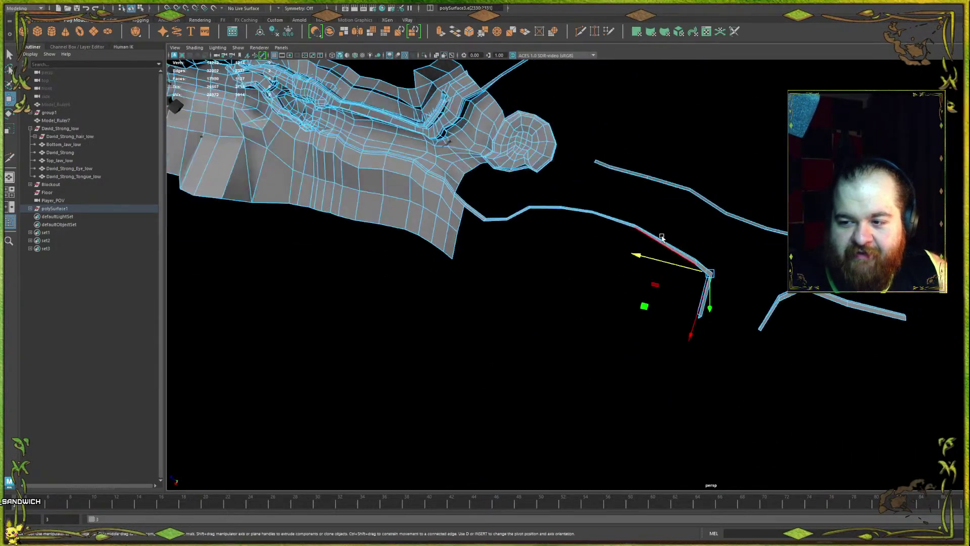
right_click_drag(581, 182, 743, 197, "alt")
left_click_drag(743, 197, 661, 346, "alt")
- Select both end edges of one arm and move them outward to lengthen its last segment
key("F8")
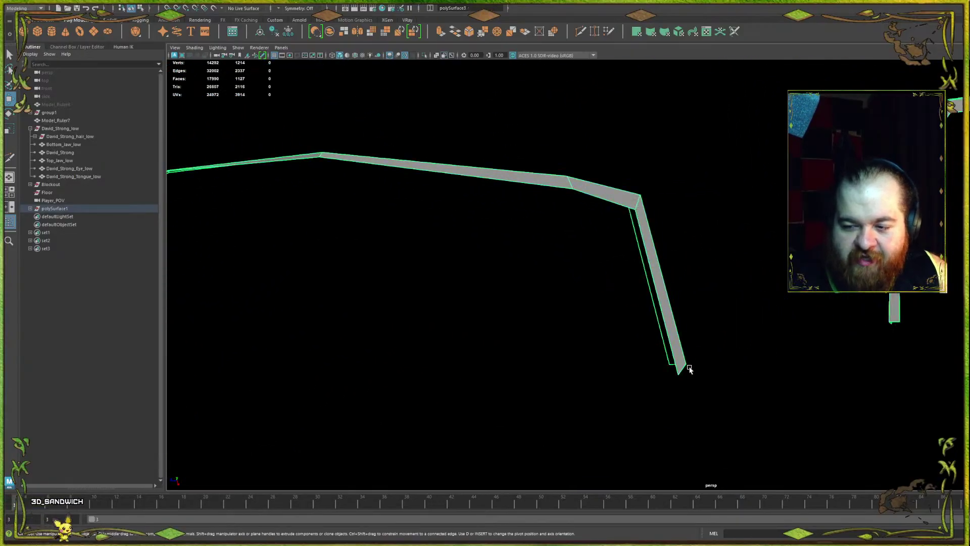
right_click_drag(681, 343, 681, 343)
left_click(678, 368)
left_click_drag(678, 368, 640, 252, "alt")
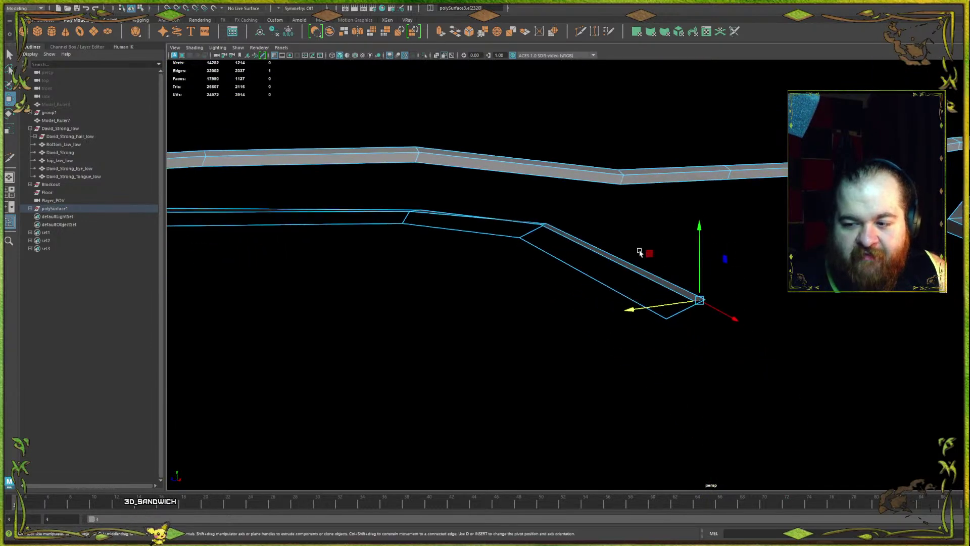
left_click(680, 317, "shift")
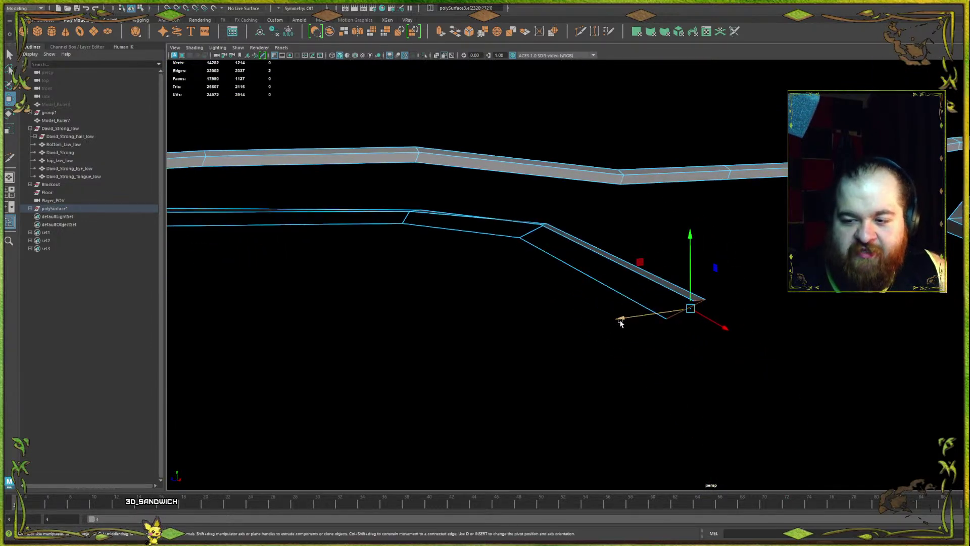
left_click_drag(621, 322, 808, 296)
left_click_drag(807, 297, 738, 252, "alt")
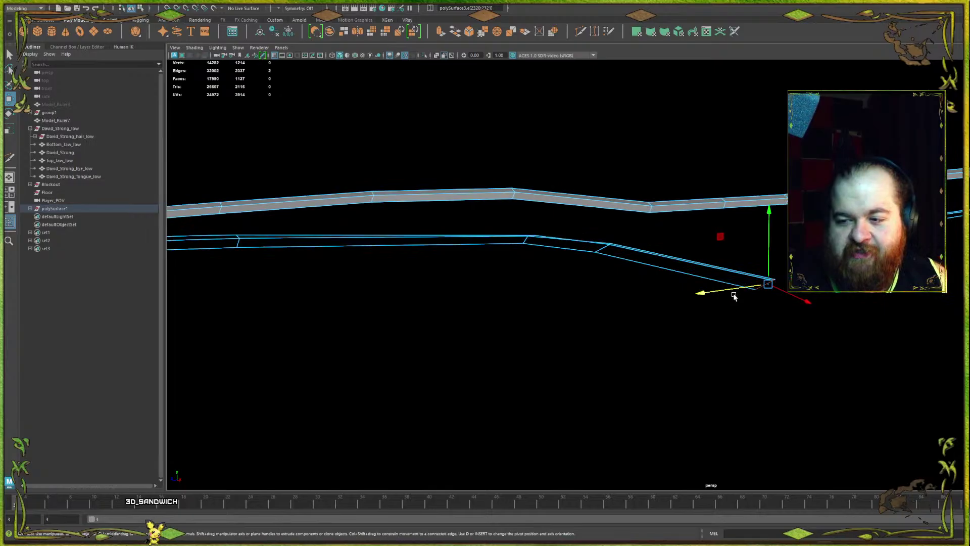
mouse_move(734, 296)
left_mouse_down()
mouse_move(702, 296)
mouse_move(731, 299)
left_mouse_up()
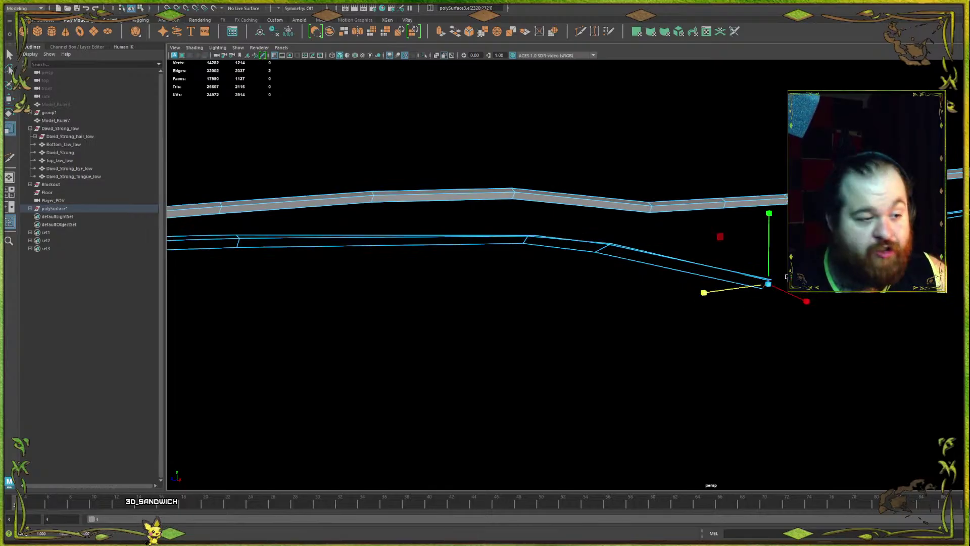
left_click_drag(786, 277, 558, 276, "alt")
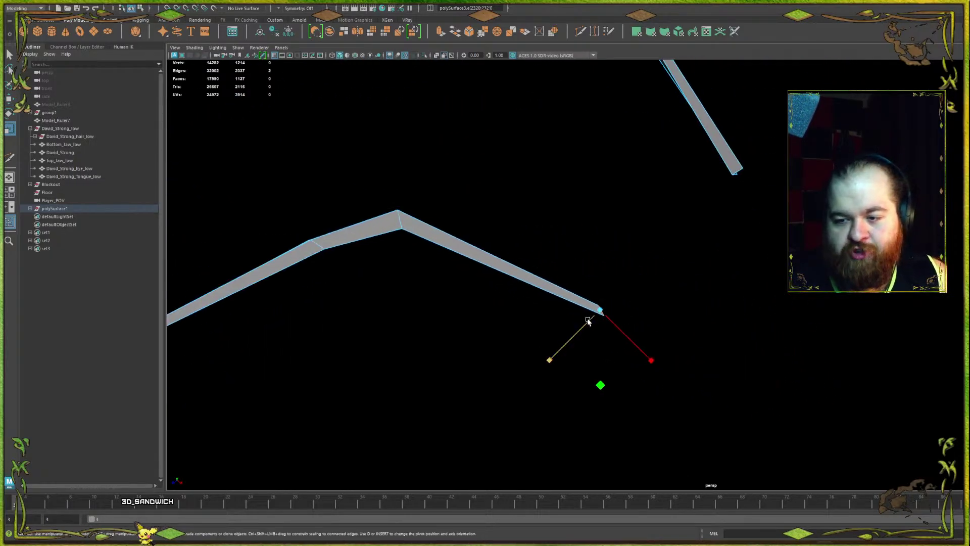
left_click_drag(588, 321, 689, 377)
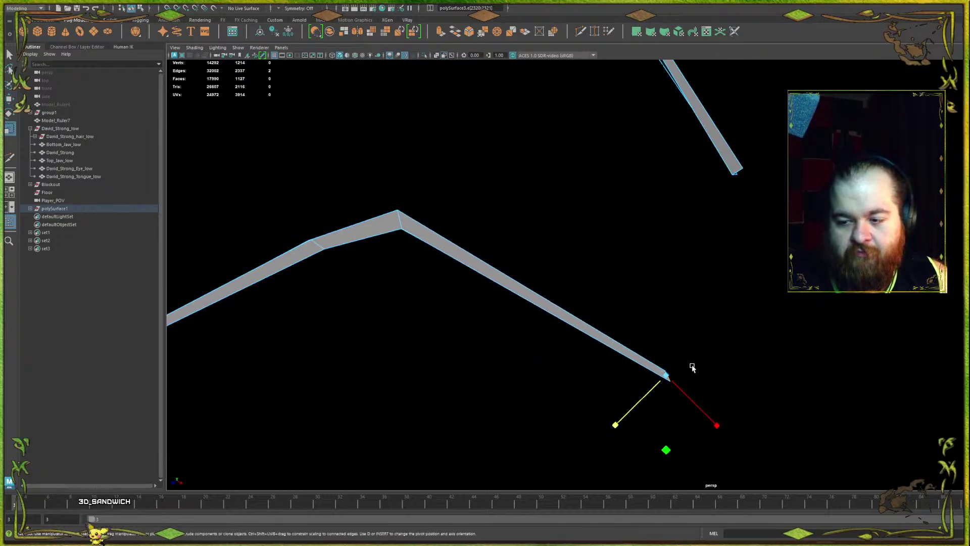
key("e")
key("w")
key("ctrl+z")
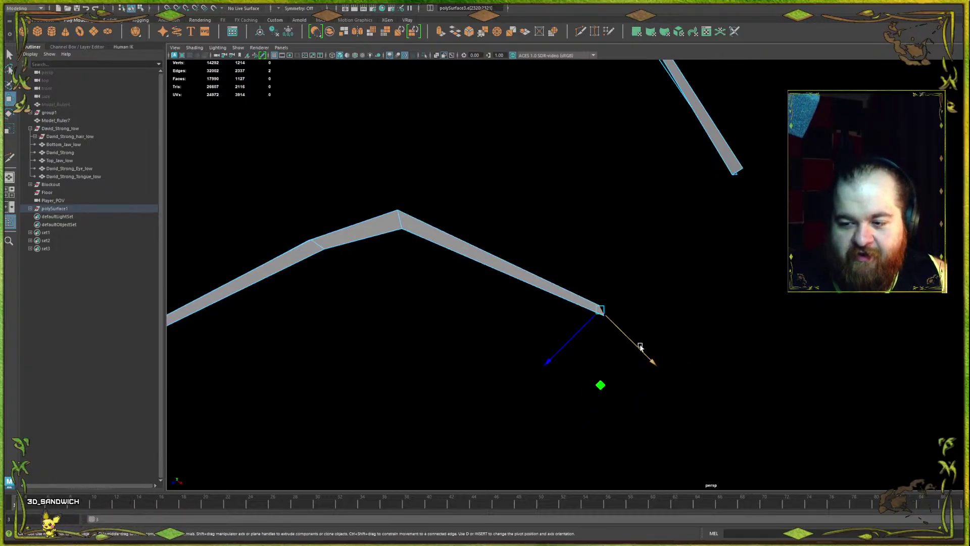
- Select both end edges of the opposite arm and move them to reposition its open end
scroll(606, 200, "down", 3)
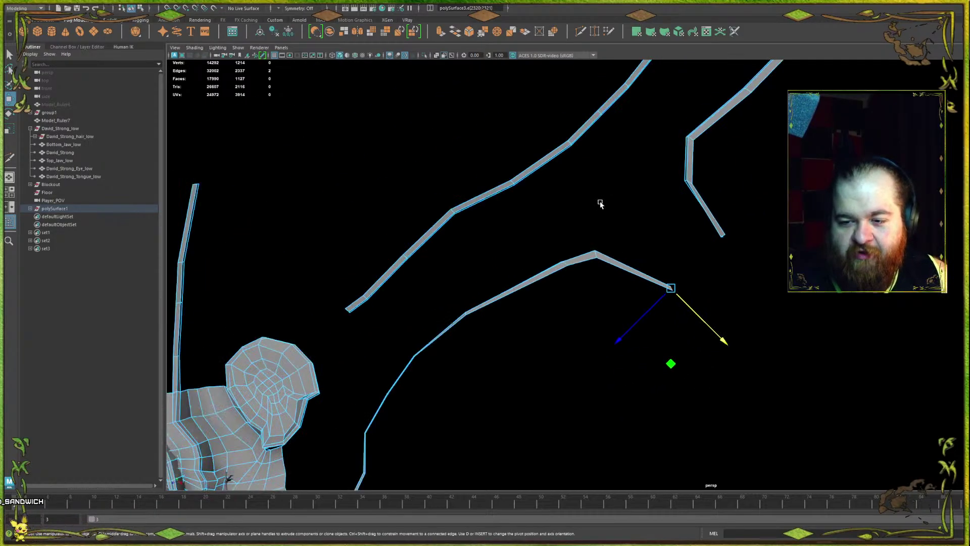
scroll(602, 207, "up", 10)
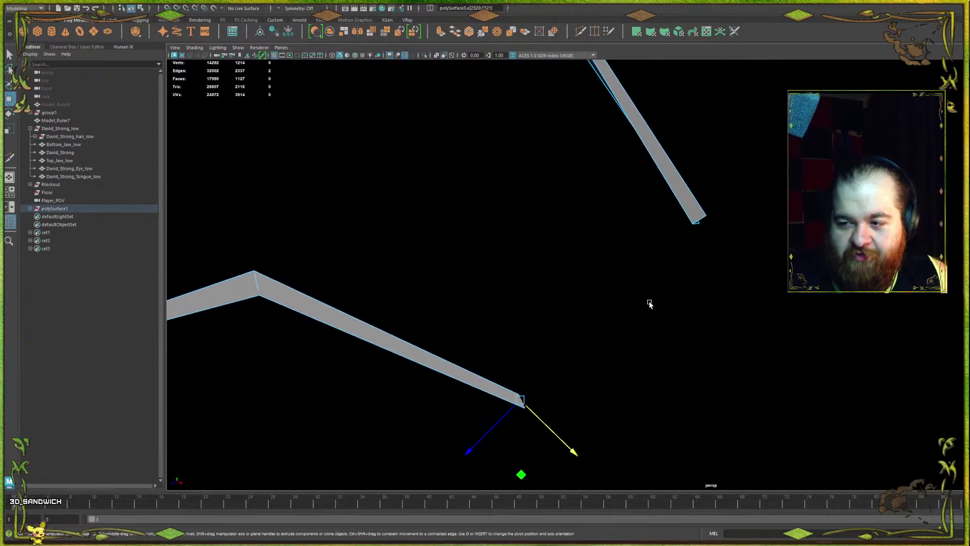
left_click_drag(697, 231, 712, 217, "alt")
left_click(712, 221)
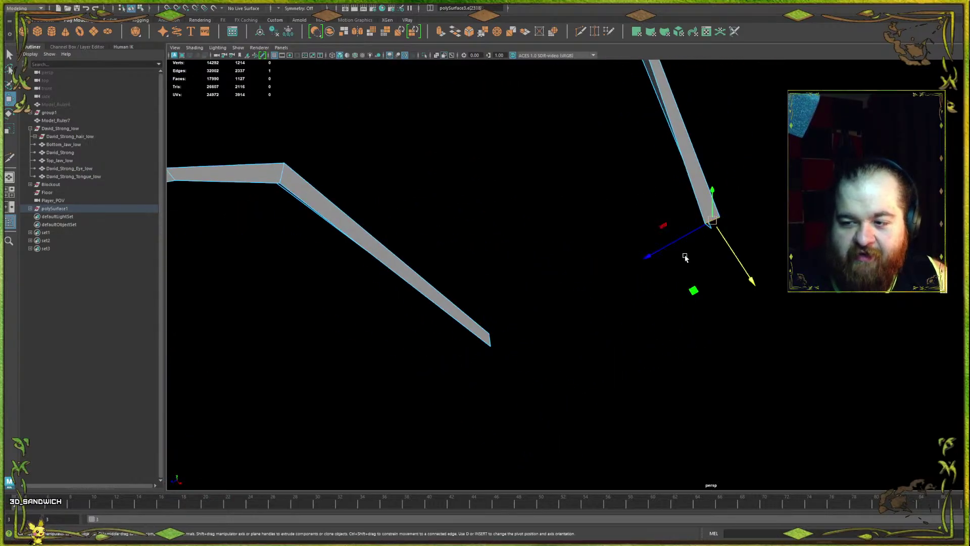
left_click_drag(686, 258, 736, 232, "alt")
scroll(659, 241, "up", 6)
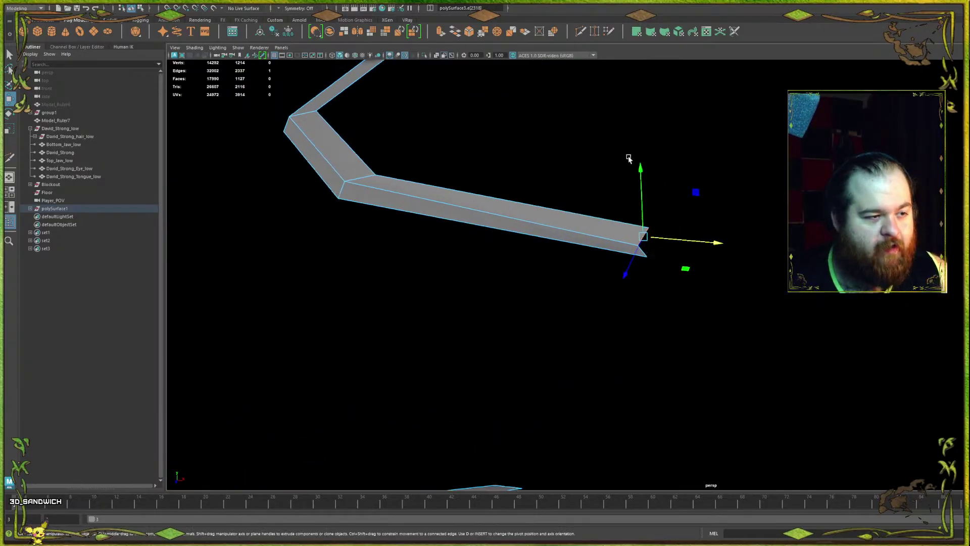
left_click(601, 243, "shift")
left_click_drag(588, 245, 654, 156)
scroll(556, 208, "down", 6)
left_click_drag(606, 297, 634, 184, "alt")
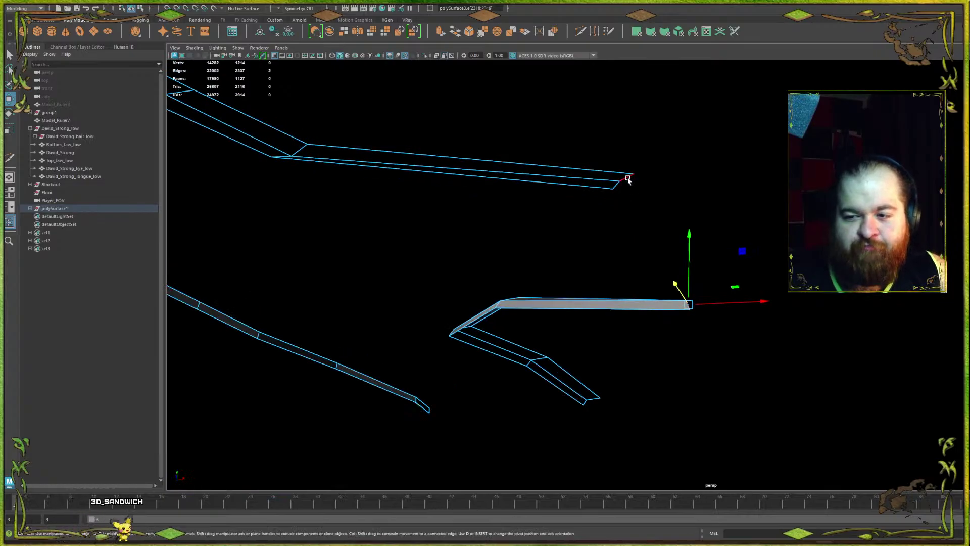
- Reselect the two end edges of the first arm and shift them sideways to adjust its direction
left_click(625, 177)
left_click(617, 186, "shift")
left_click_drag(618, 186, 677, 253, "alt")
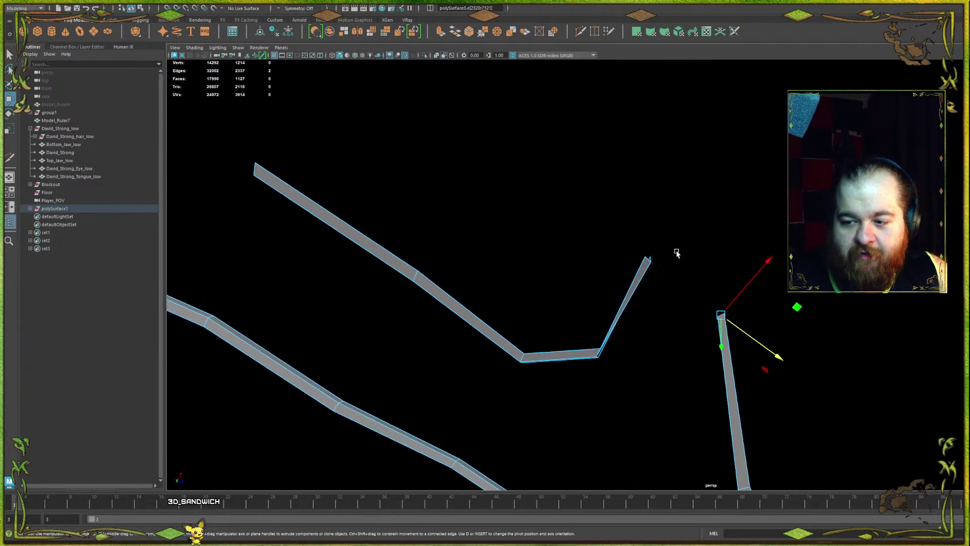
left_click_drag(745, 325, 648, 271)
- Adjust single vertices at the strip's bend corner and at the arm's open end
left_click(662, 307)
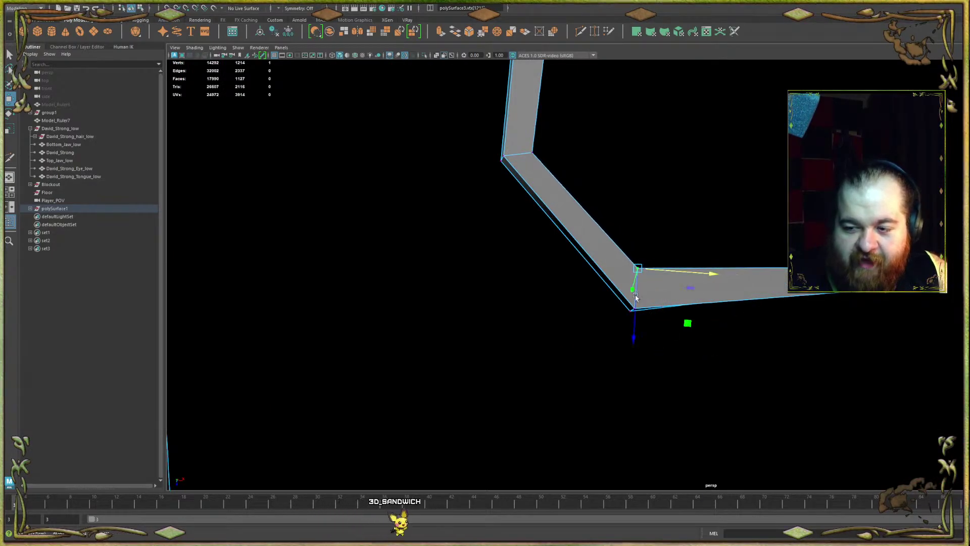
mouse_move(679, 313)
left_mouse_down("alt")
mouse_move(645, 254)
mouse_move(592, 260)
mouse_move(708, 245)
mouse_move(667, 255)
mouse_move(632, 260)
mouse_move(734, 230)
mouse_move(689, 288)
mouse_move(508, 315)
mouse_move(550, 238)
left_mouse_up("alt")
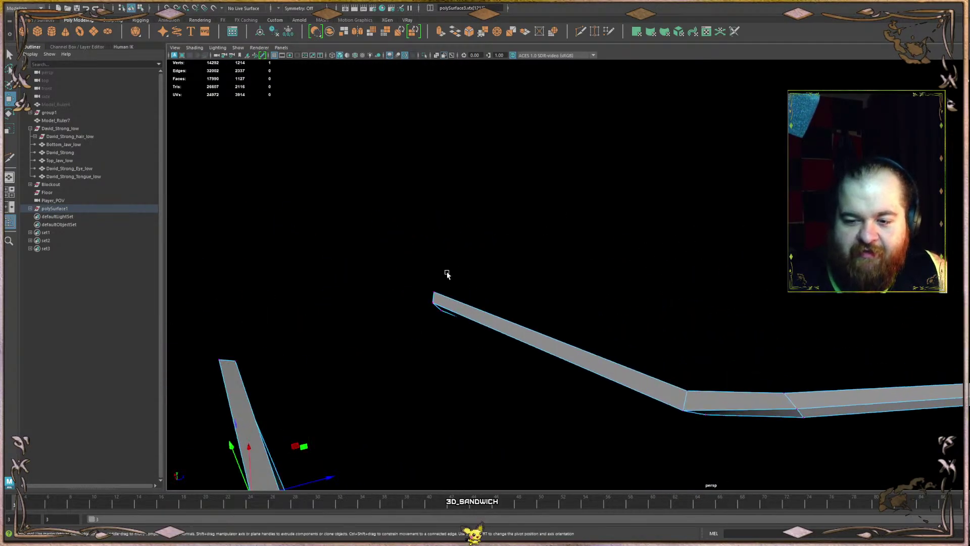
left_click(438, 287)
left_click(432, 293)
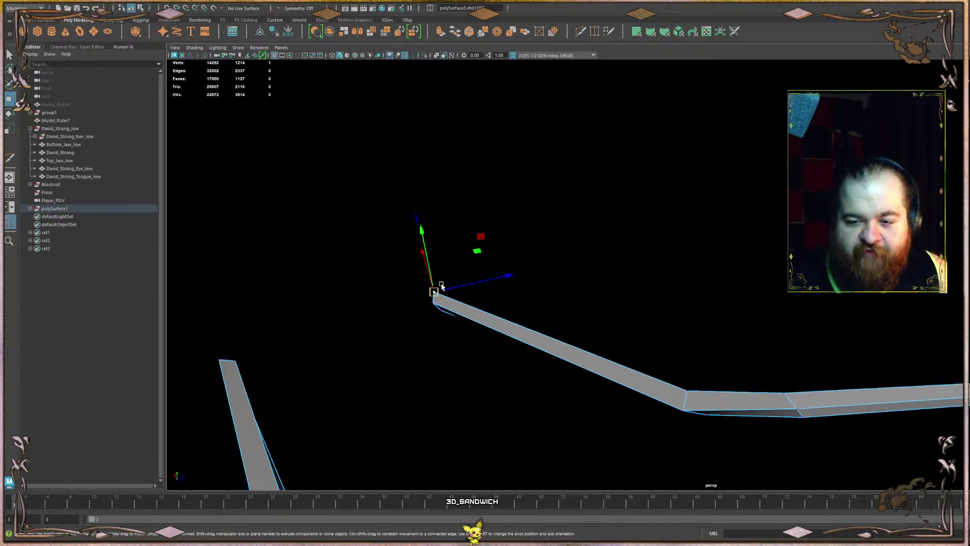
left_click(471, 286)
left_click_drag(637, 275, 661, 272, "alt")
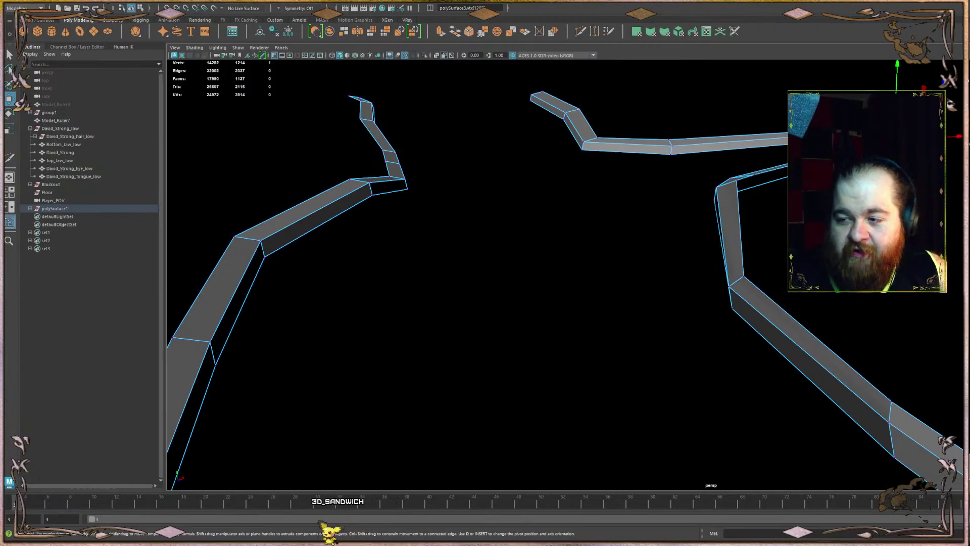
- Select the four end edges of both arms and move them together to pull the arm tips inward
right_click_drag(829, 126, 829, 147)
left_click(829, 135)
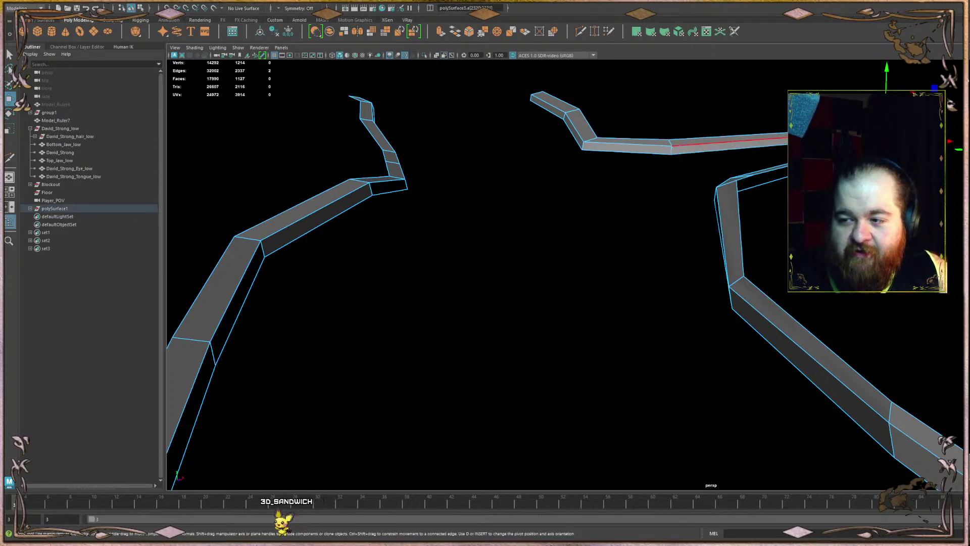
left_click(811, 136)
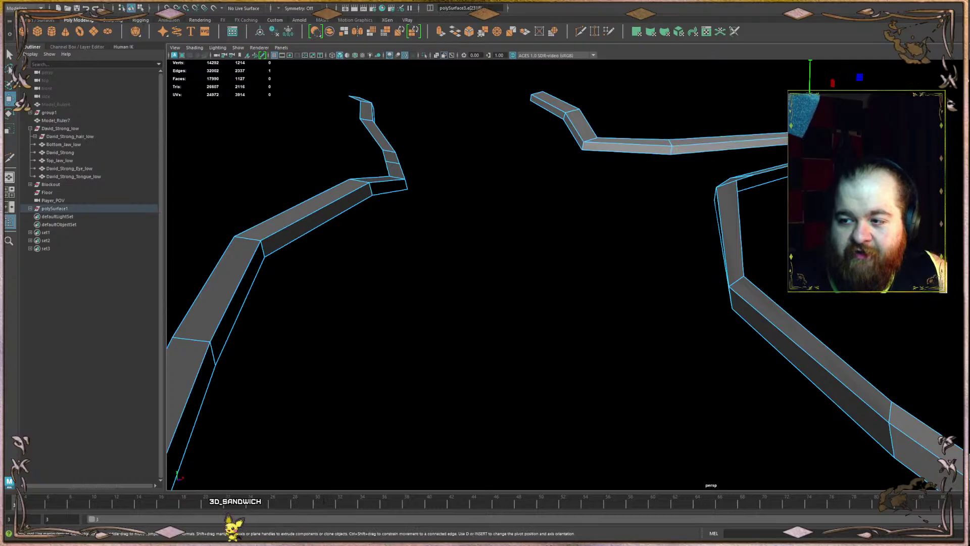
left_click_drag(811, 146, 727, 179, "alt")
left_click_drag(815, 216, 935, 248)
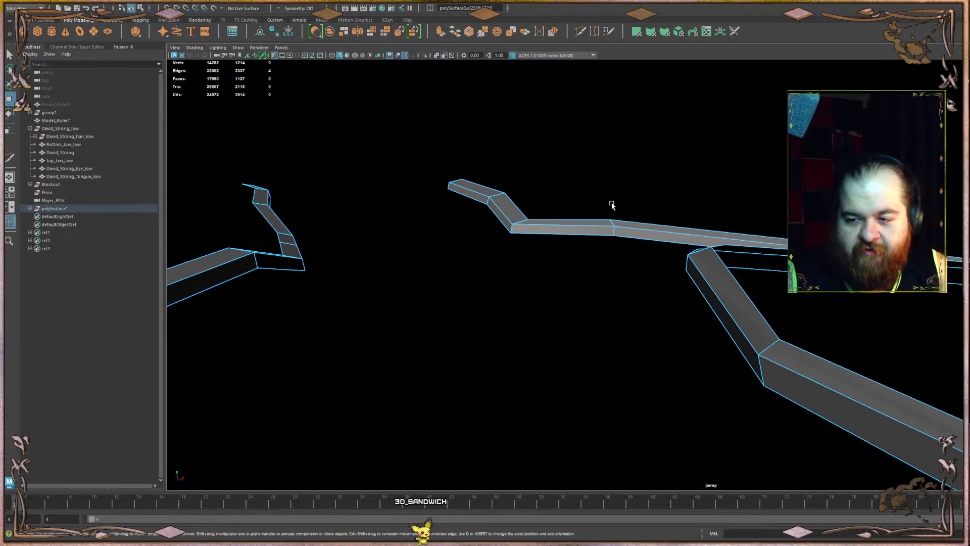
left_click_drag(598, 270, 853, 322, "alt")
scroll(618, 294, "up", 3)
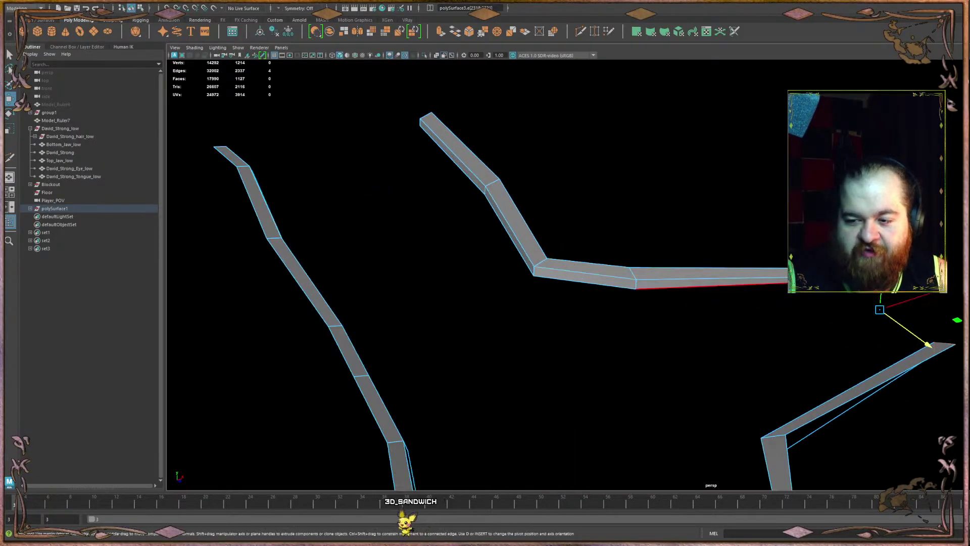
left_click_drag(900, 329, 773, 227)
- Rotate the four end edges of both arms together, and select the two edges at the opposite arm's corner
key("e")
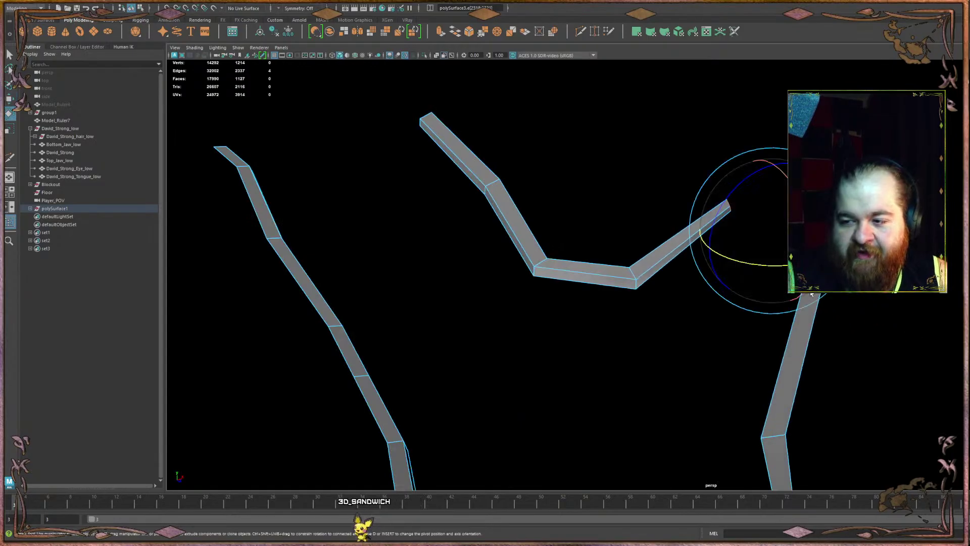
left_click_drag(771, 270, 758, 295)
key("w")
left_click_drag(746, 231, 720, 217, "alt")
double_click(682, 217)
left_click_drag(720, 217, 733, 365, "alt")
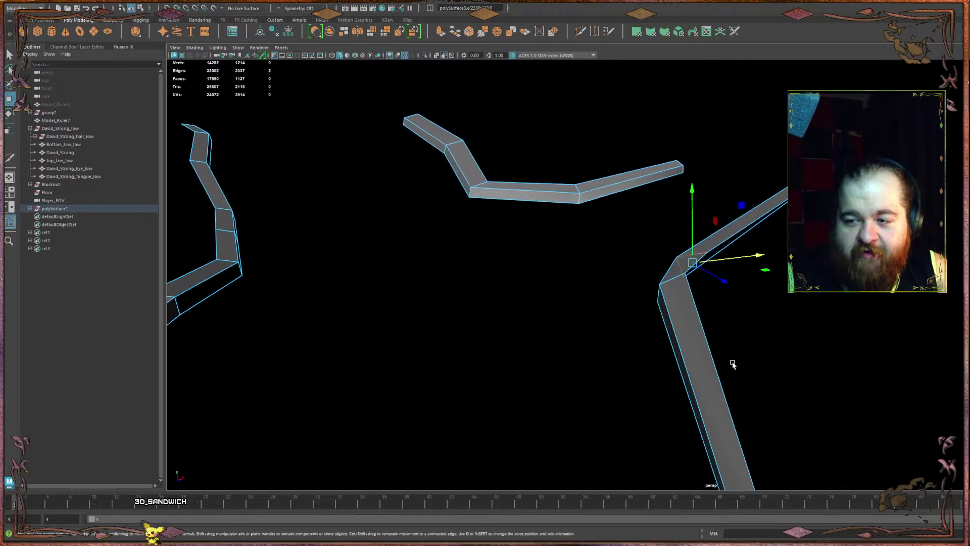
left_click_drag(653, 207, 645, 239, "alt")
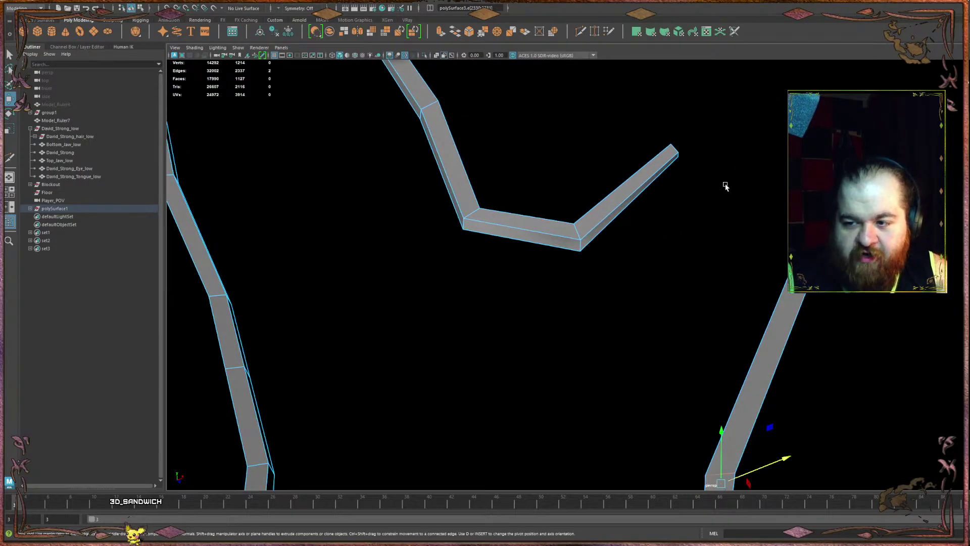
- Extrude the two end edges of the arm on the U-shaped bend and move them to form a new upward segment
left_click_drag(726, 186, 753, 214, "alt")
scroll(753, 214, "up", 5)
middle_click_drag(753, 214, 599, 235, "alt")
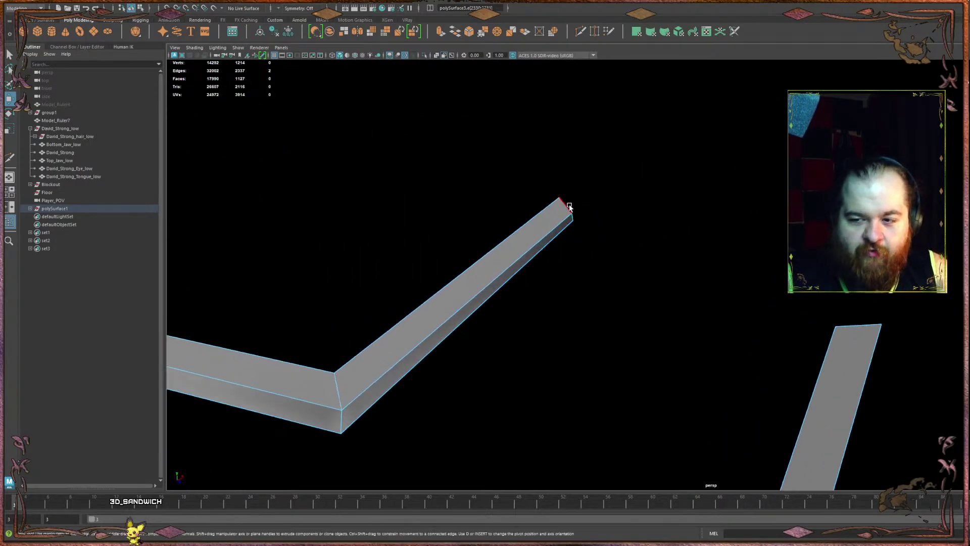
scroll(572, 217, "up", 4)
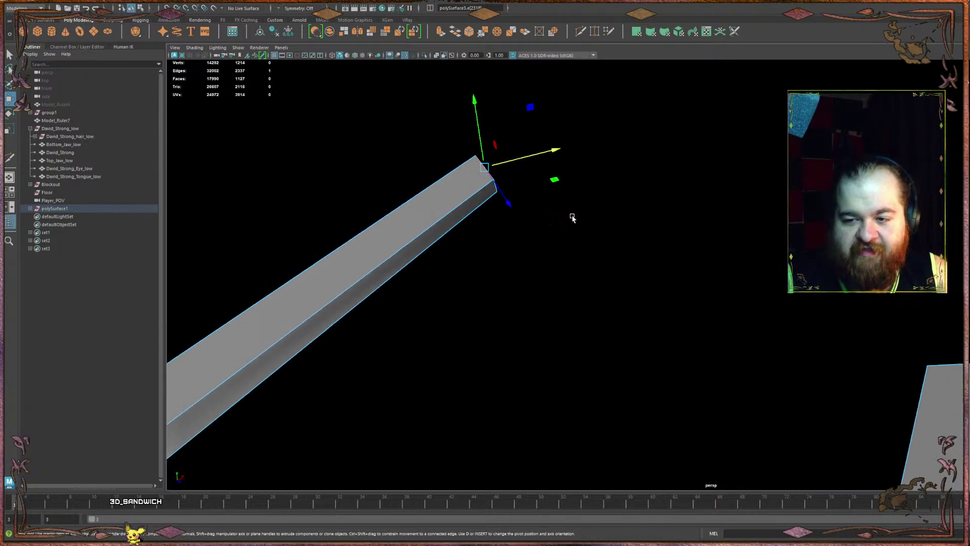
scroll(561, 215, "down", 3)
scroll(561, 218, "up", 3)
left_click_drag(570, 218, 662, 213, "alt")
left_click(594, 237, "shift")
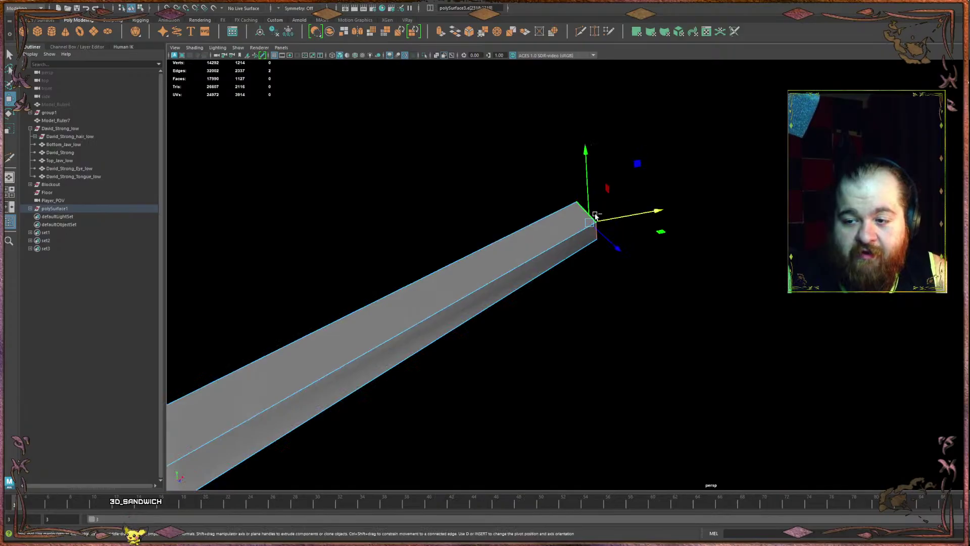
scroll(594, 171, "down", 4)
scroll(615, 320, "up", 2)
left_click_drag(615, 320, 617, 334, "alt")
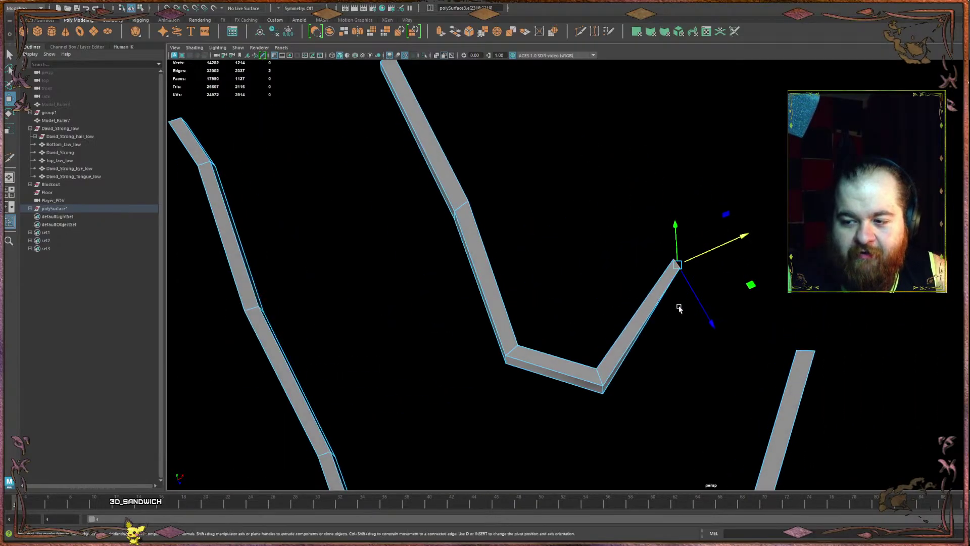
left_click_drag(700, 304, 703, 238)
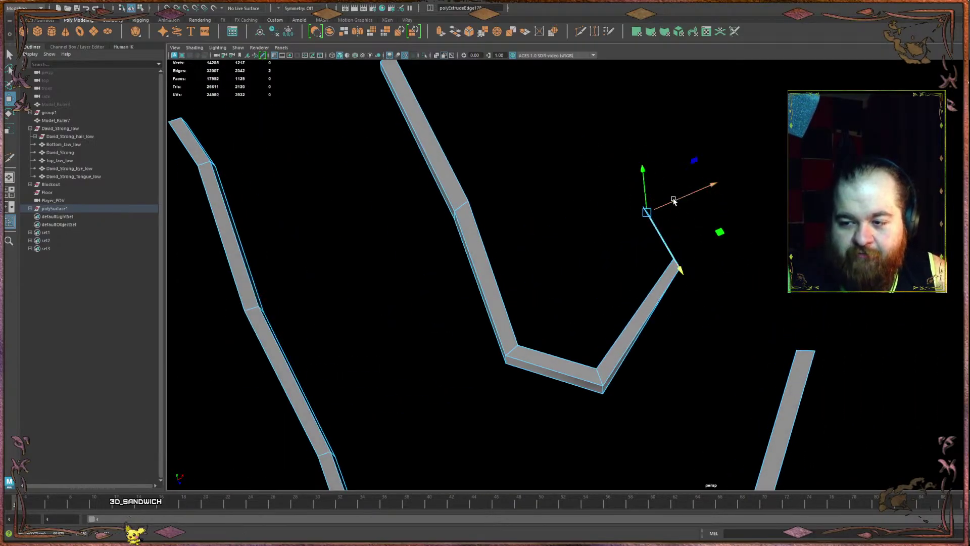
left_click_drag(674, 201, 717, 206)
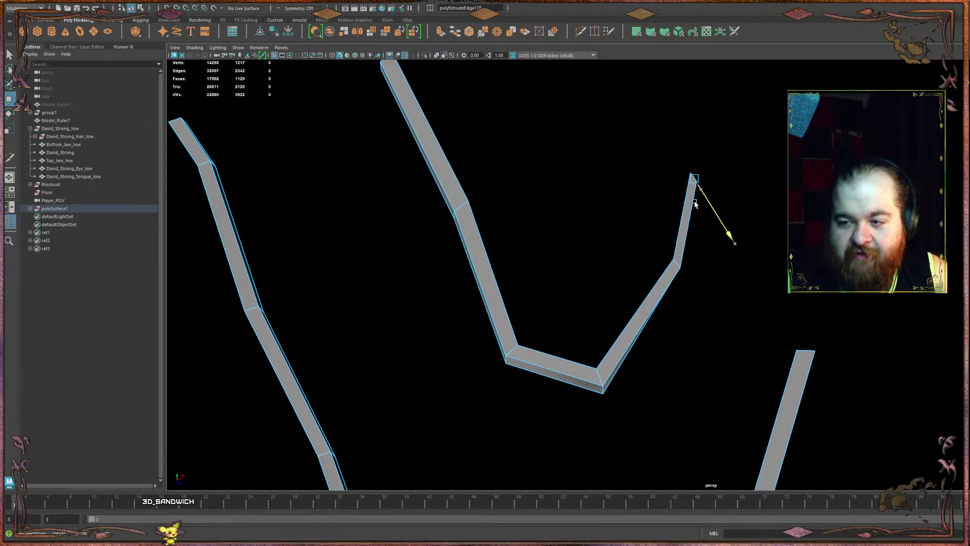
- Rotate the extruded end edges to square off the new segment's tip
key("e")
left_click_drag(699, 238, 684, 322)
key("w")
key("ctrl+z")
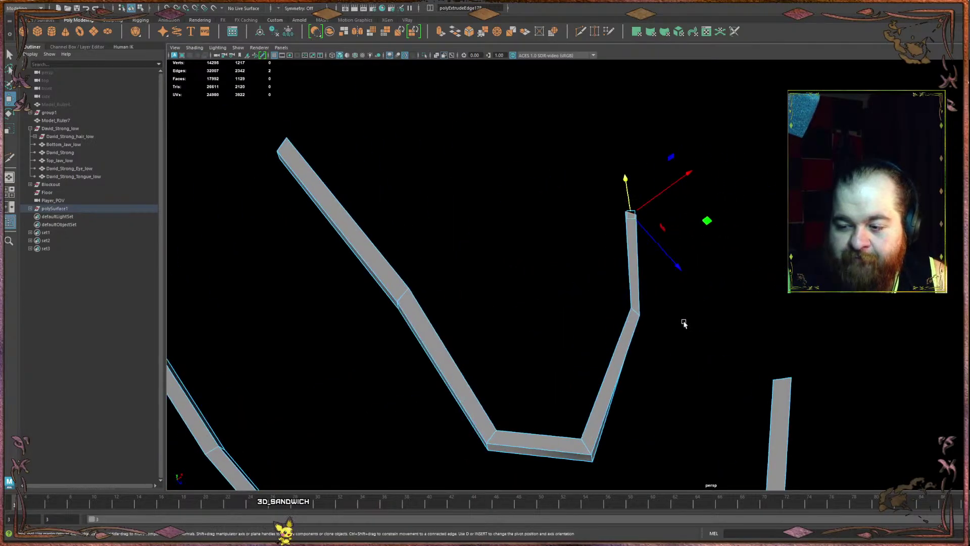
- Insert an edge loop across the middle of the opposite arm's last segment and select its edges
middle_click_drag(684, 322, 389, 177, "alt")
left_click_drag(439, 222, 640, 181, "alt")
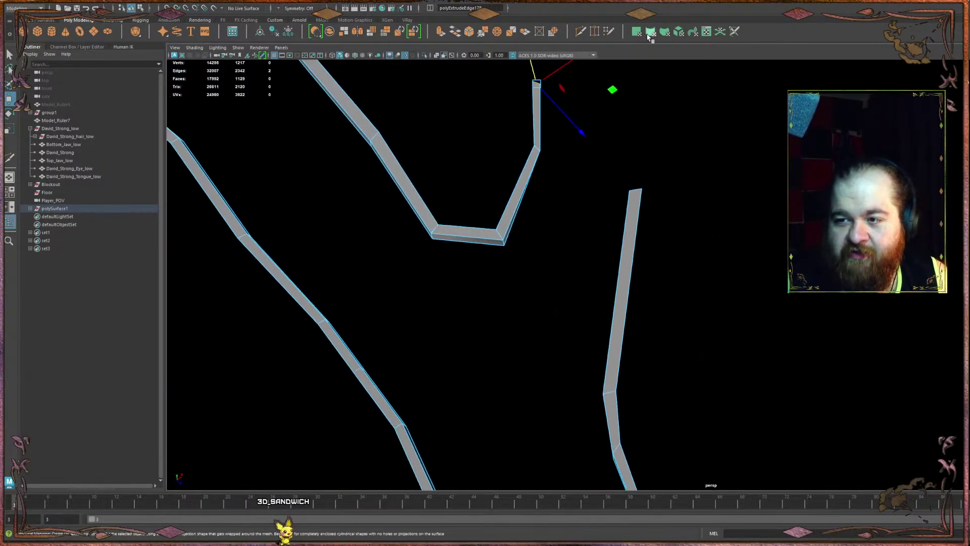
left_click(590, 31)
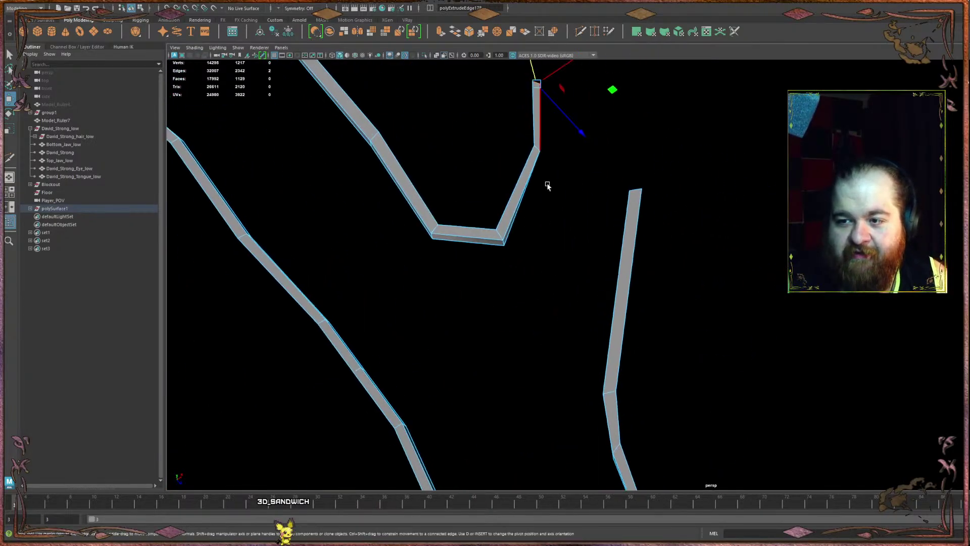
left_click(620, 278, "ctrl")
left_click(629, 276)
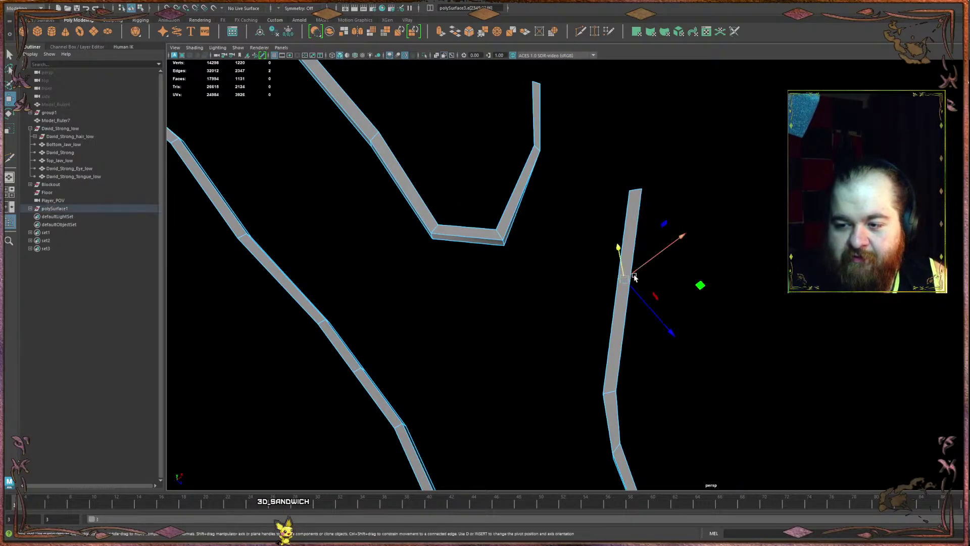
- Move the new middle loop sideways so the opposite arm's last segment bends
left_click_drag(635, 277, 656, 283)
left_click(667, 303)
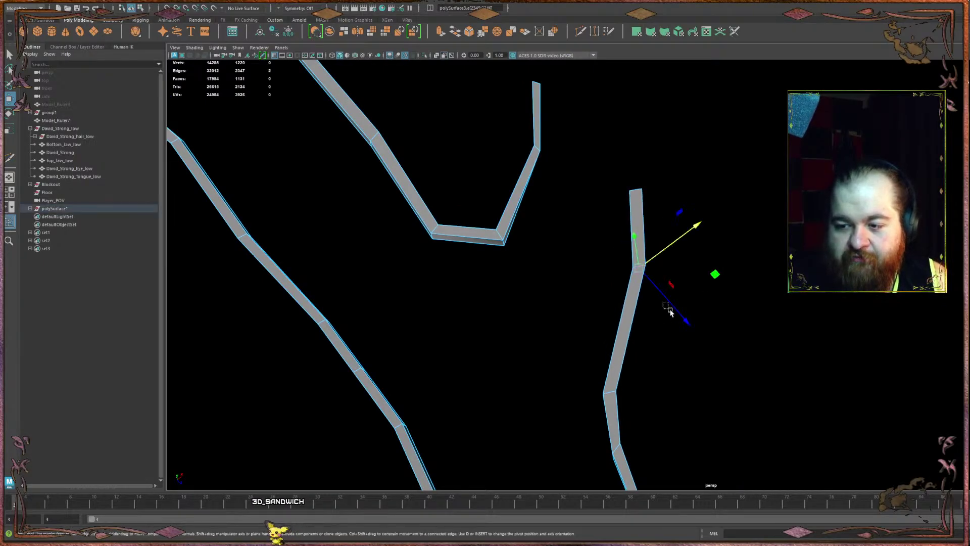
left_click(662, 297)
left_click(663, 289)
middle_click_drag(662, 289, 669, 319)
left_click_drag(669, 318, 654, 301, "alt")
- Extrude the two end edges of the opposite arm and move them outward to form a new angled segment
left_click(595, 209)
left_click(577, 268, "shift")
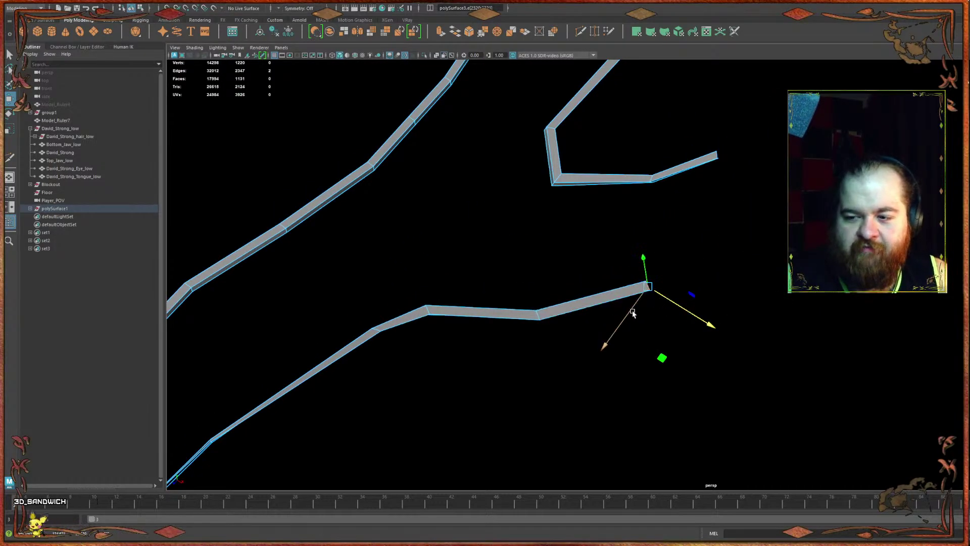
left_click_drag(633, 313, 674, 289, "shift")
left_click(698, 275)
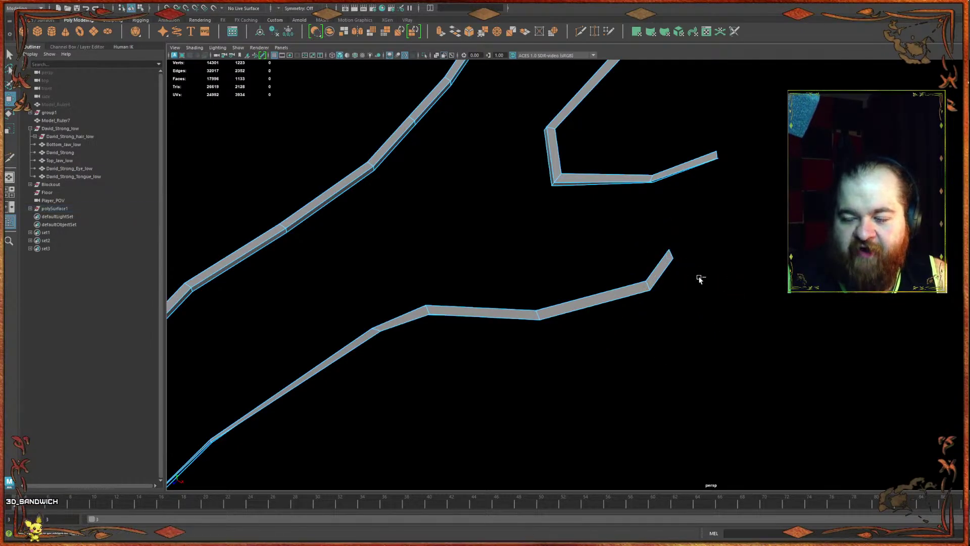
key("ctrl+z")
left_click_drag(705, 278, 768, 316)
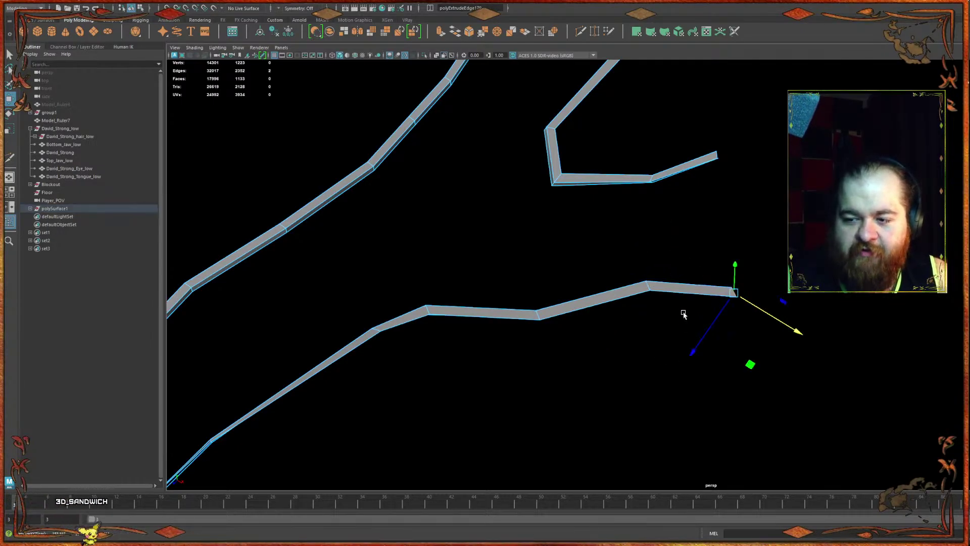
left_click_drag(706, 329, 673, 392)
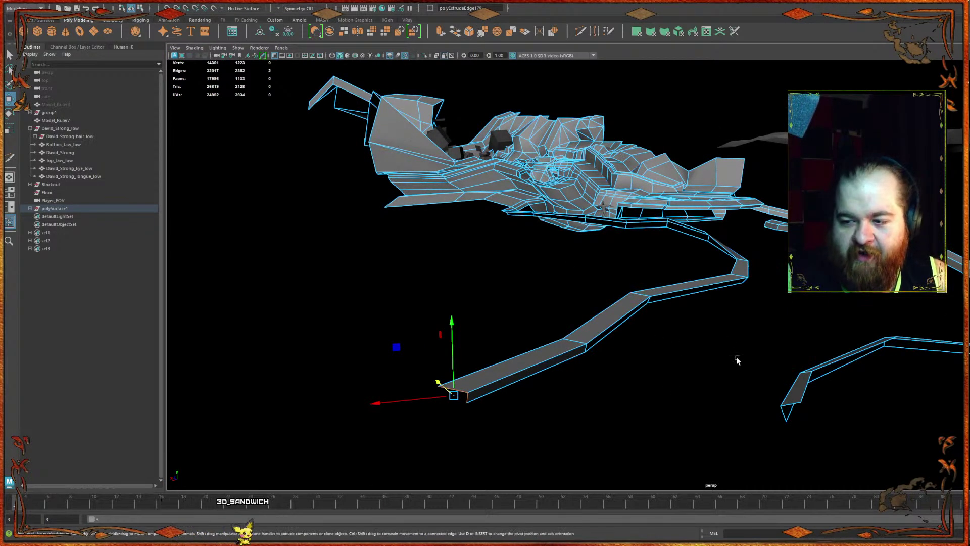
- Select the two end faces of the extended arm and lower them with a soft selection falloff that reaches both arms
left_click_drag(656, 274, 629, 262, "alt")
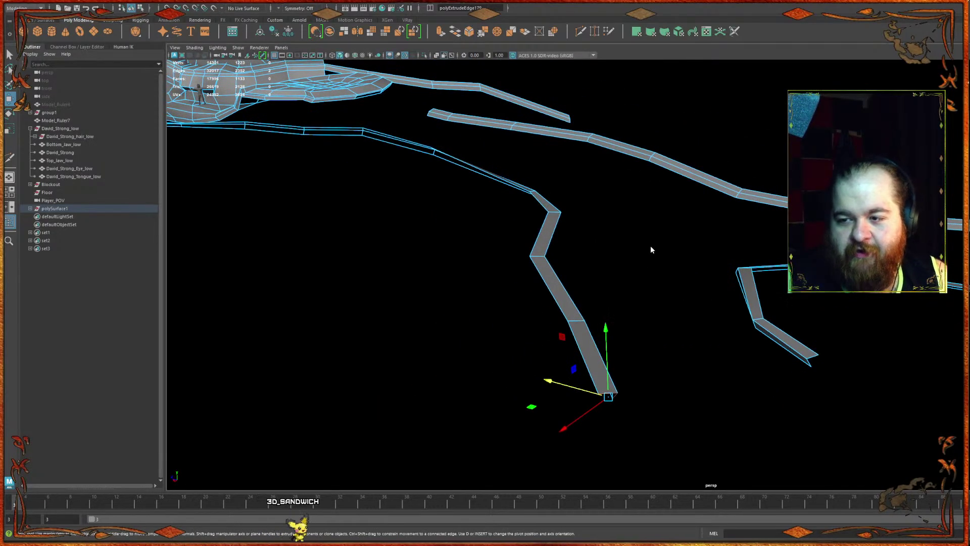
right_click_drag(651, 249, 644, 269)
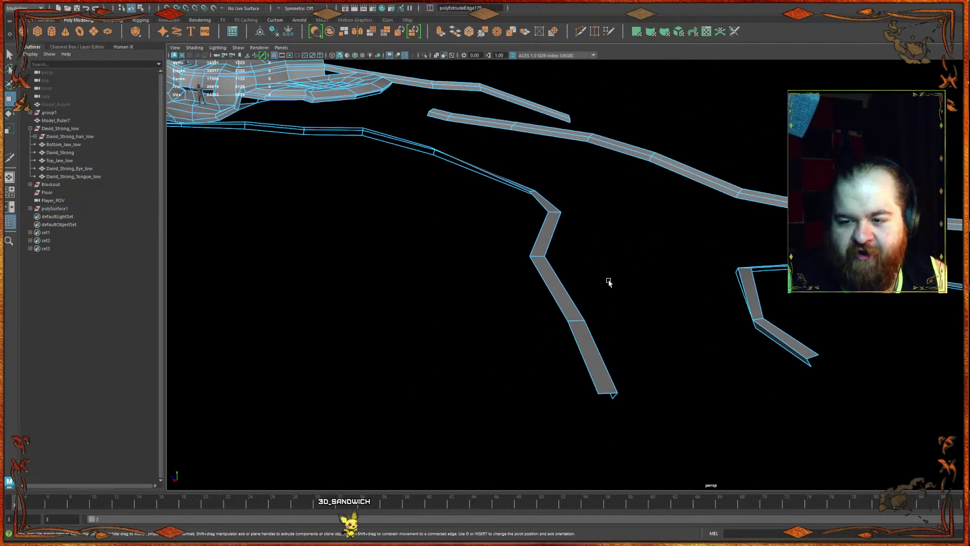
left_click_drag(662, 439, 567, 365)
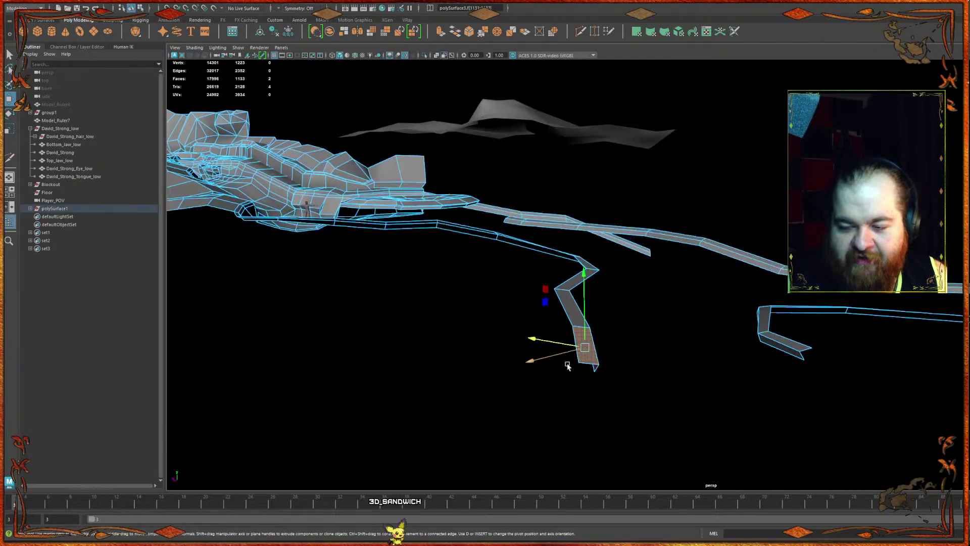
left_click_drag(677, 354, 845, 339)
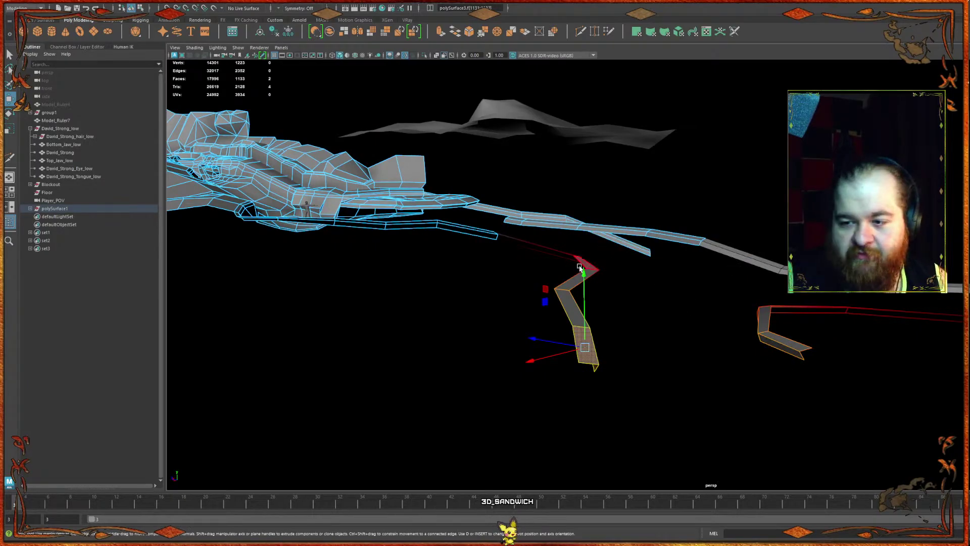
left_click_drag(584, 282, 609, 332)
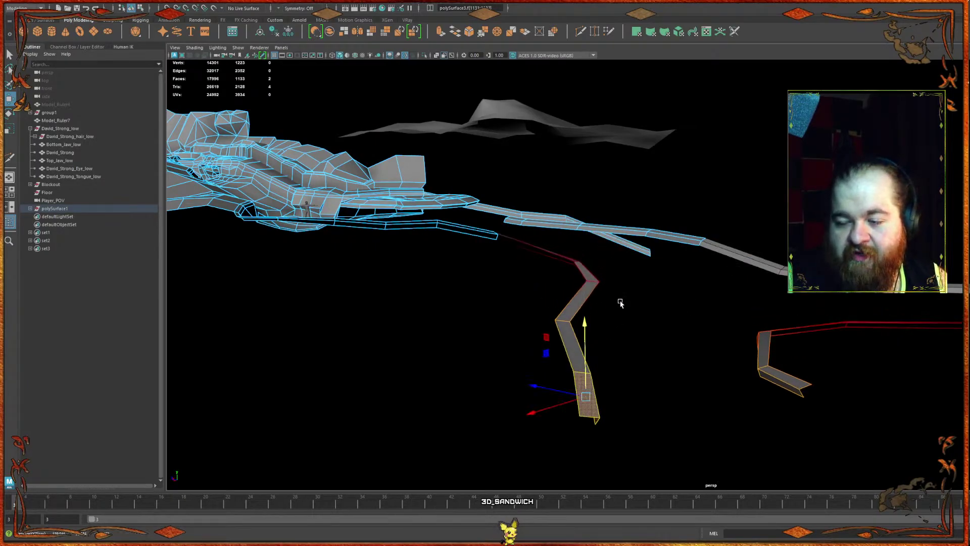
key("e")
key("F8")
left_click_drag(616, 276, 753, 253, "alt")
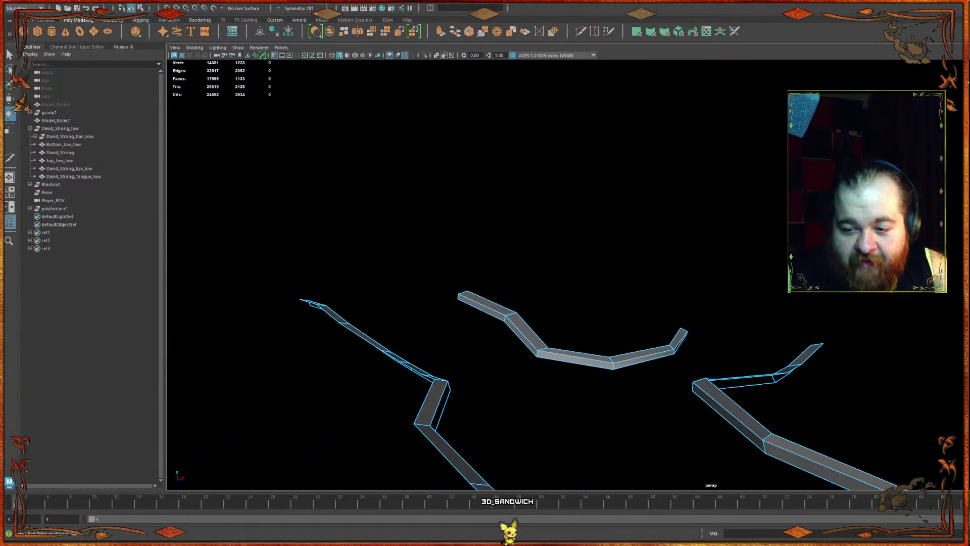
key("F8")
key("F8")
left_click_drag(747, 310, 559, 182, "alt")
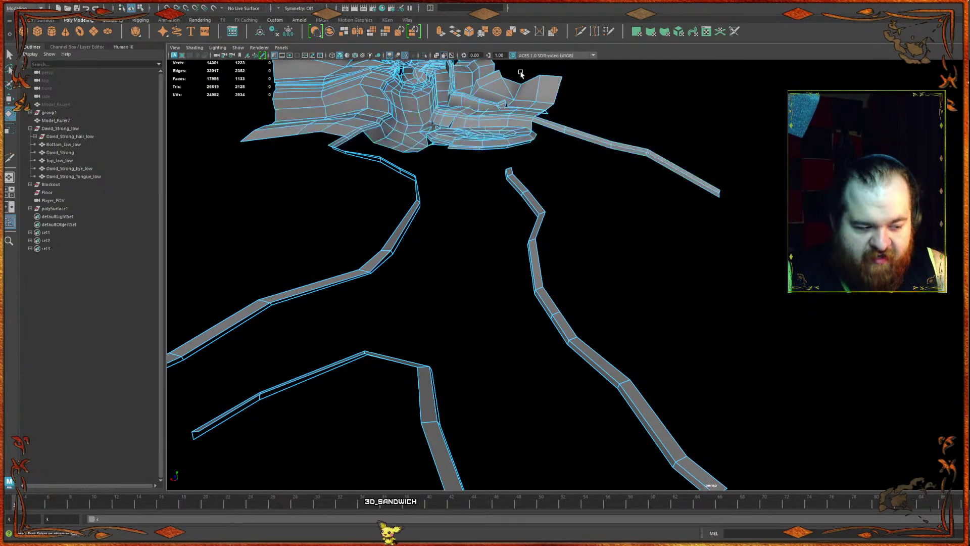
left_click_drag(481, 308, 609, 221, "alt")
- Select the four end edges at the tips of both arms and extrude them into new segments
left_click(596, 176)
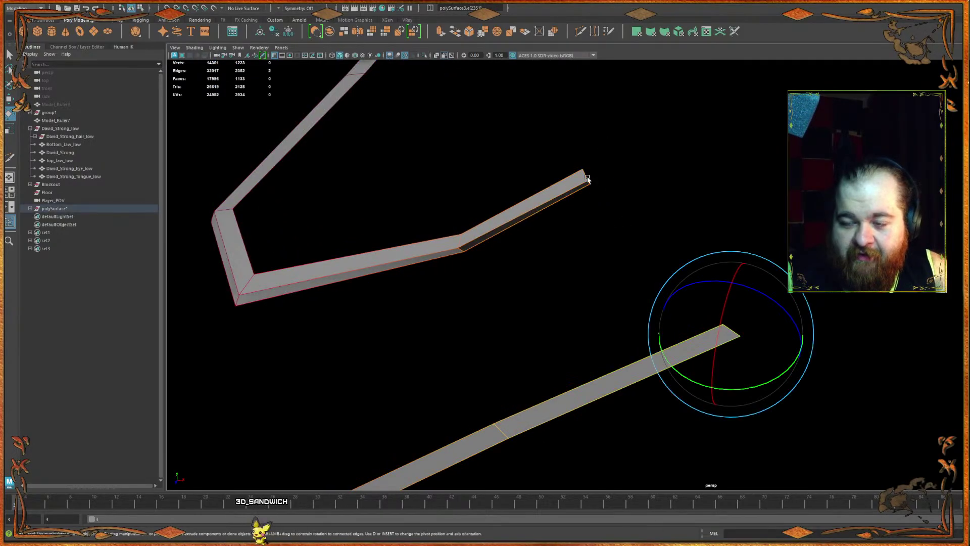
left_click(584, 178)
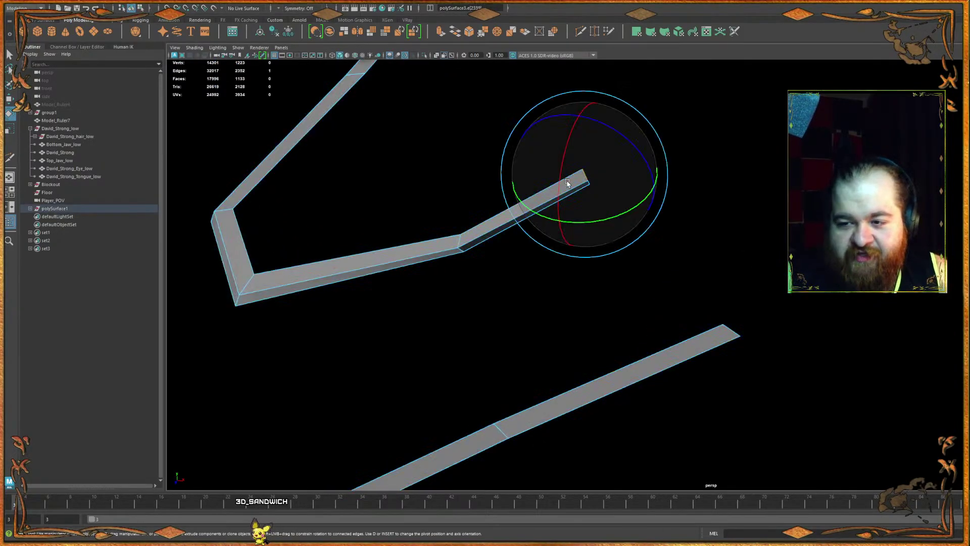
left_click(569, 197)
key("w")
middle_click_drag(600, 190, 669, 259, "alt")
scroll(680, 243, "up", 4)
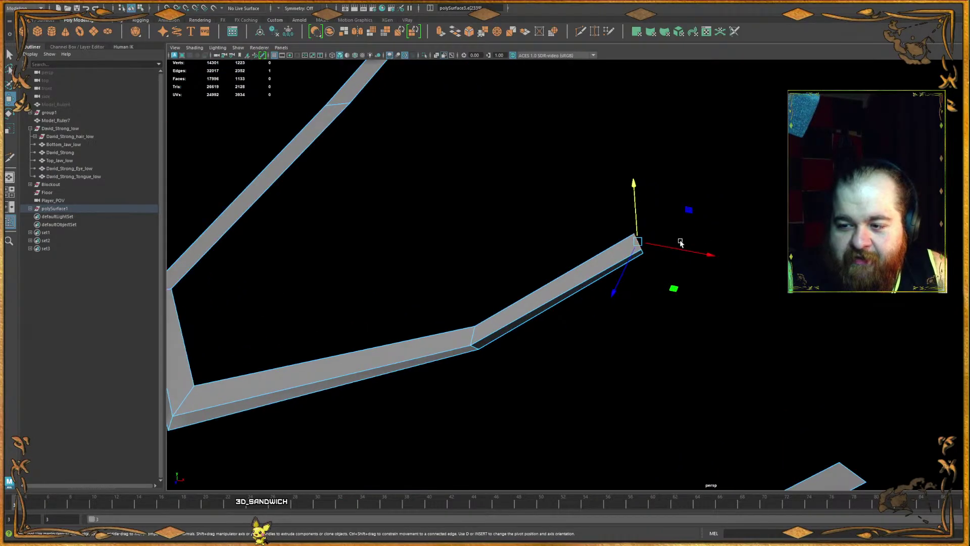
key("f")
scroll(687, 234, "down", 4)
left_click_drag(687, 233, 730, 243, "alt")
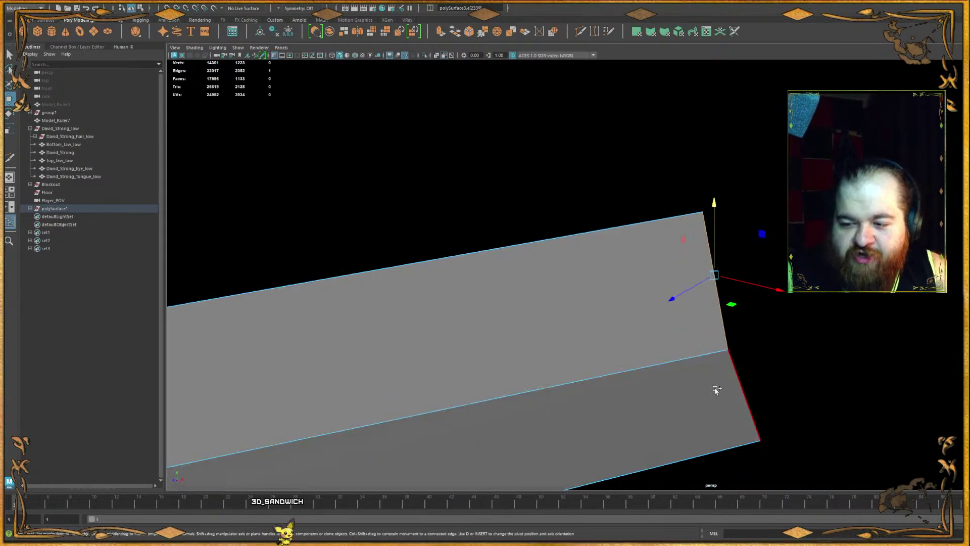
left_click(745, 369, "shift")
left_click_drag(745, 368, 606, 157, "alt")
scroll(606, 156, "down", 5)
left_click_drag(620, 227, 632, 366, "alt")
left_click(630, 319, "shift")
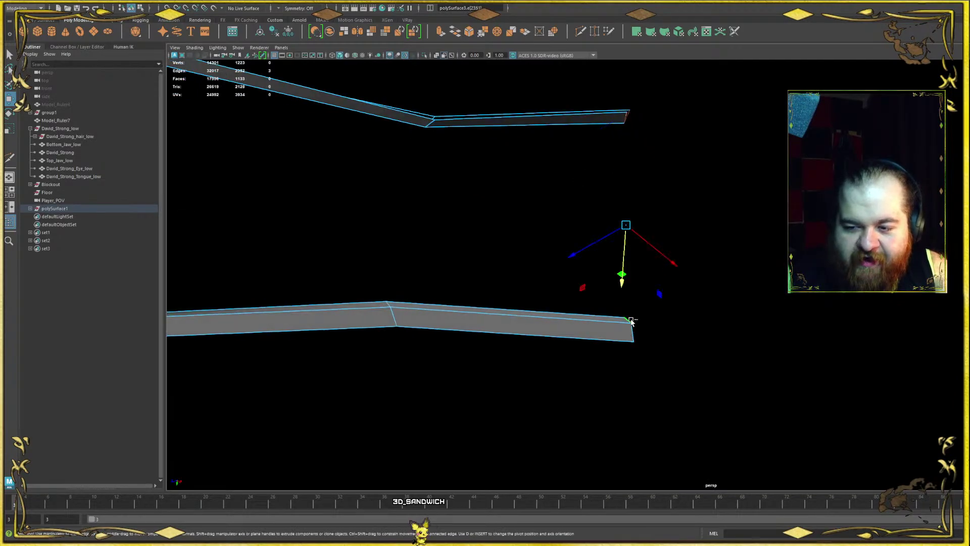
left_click_drag(634, 309, 781, 210, "alt")
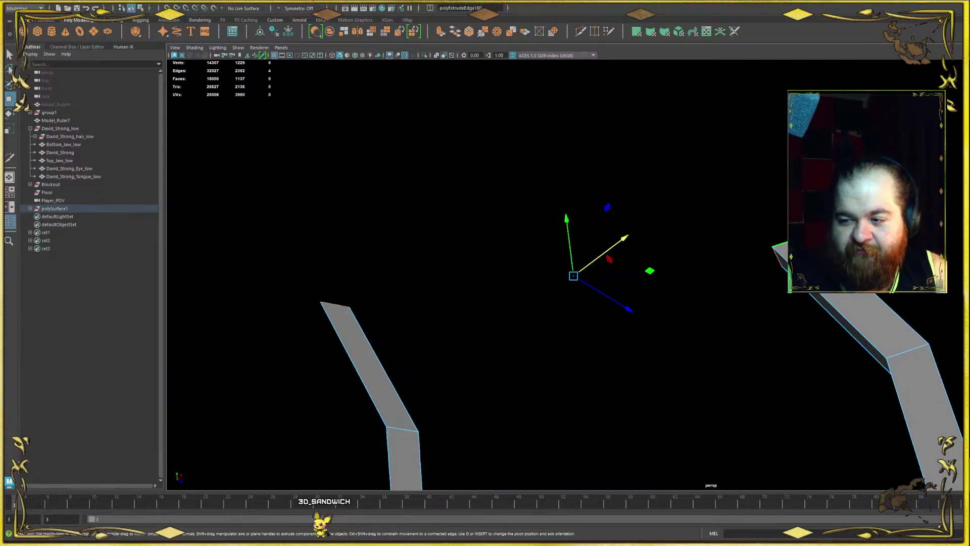
- Move the two end edges of the nearer arm slightly, and rotate them to angle its tip
left_click(778, 258)
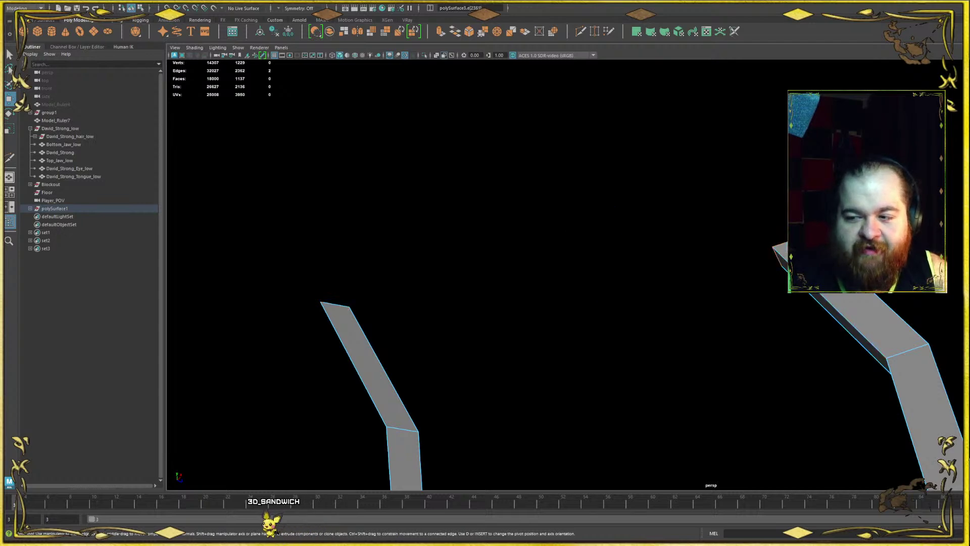
left_click_drag(821, 222, 804, 236)
key("e")
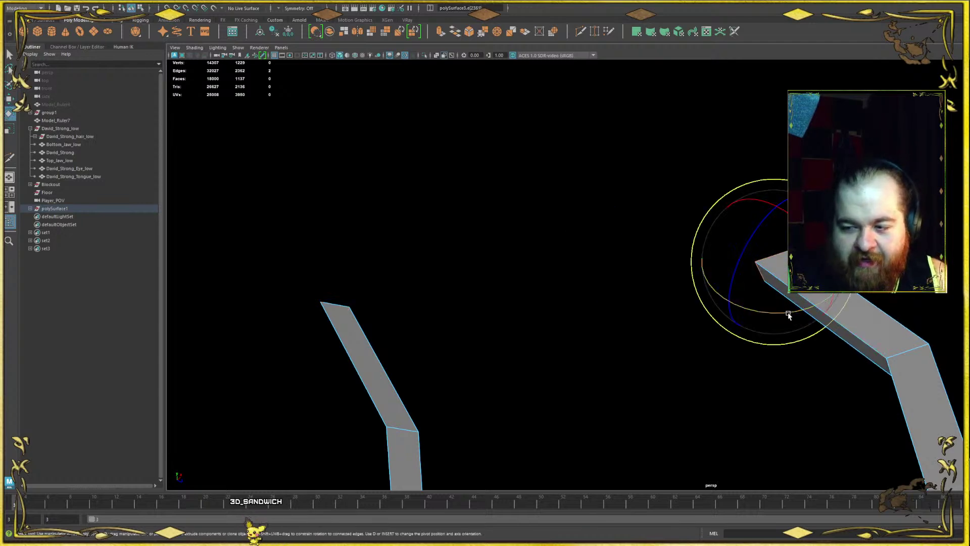
left_click_drag(788, 323, 759, 343)
left_click_drag(692, 349, 736, 316, "alt")
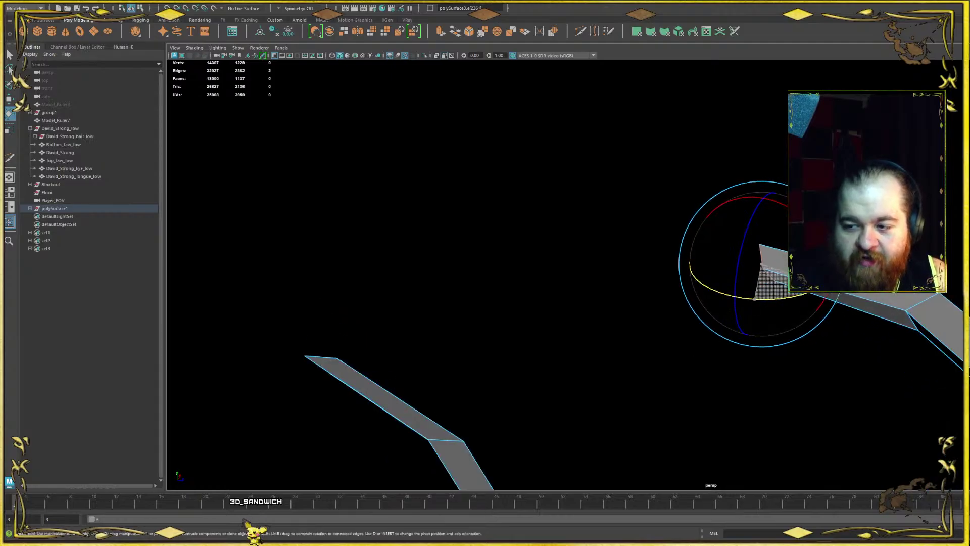
- Select the two end edges of the farther arm and move them toward the nearer arm's tip
left_click_drag(634, 318, 524, 409, "alt")
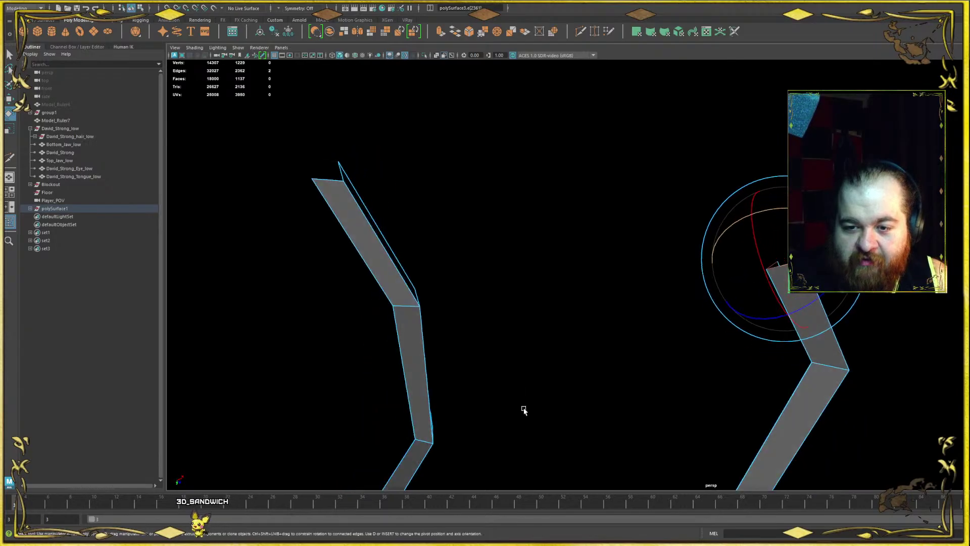
left_click(340, 168)
key("w")
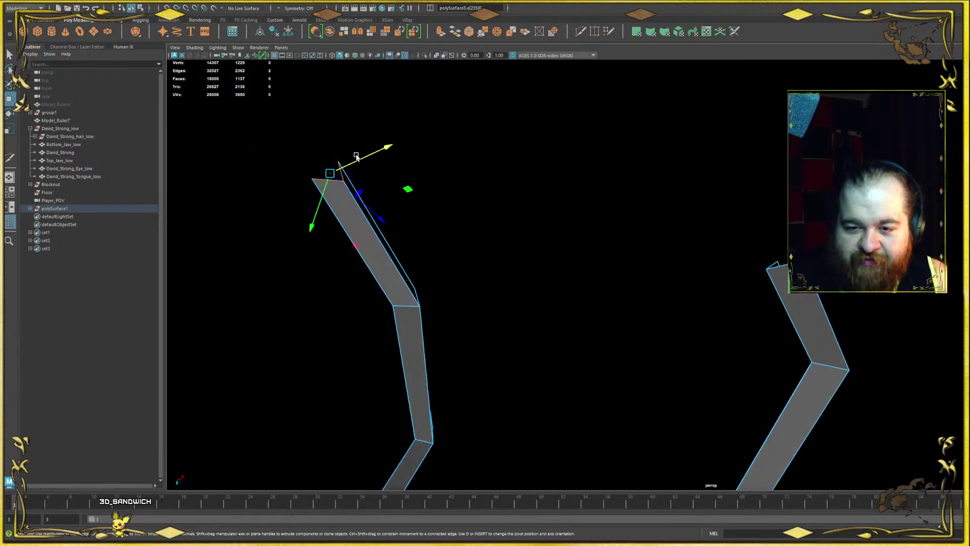
left_click_drag(356, 157, 507, 196)
- Try to adjust the corner vertices at the tips of both arms, and undo the vertex changes
right_click_drag(516, 182, 521, 173)
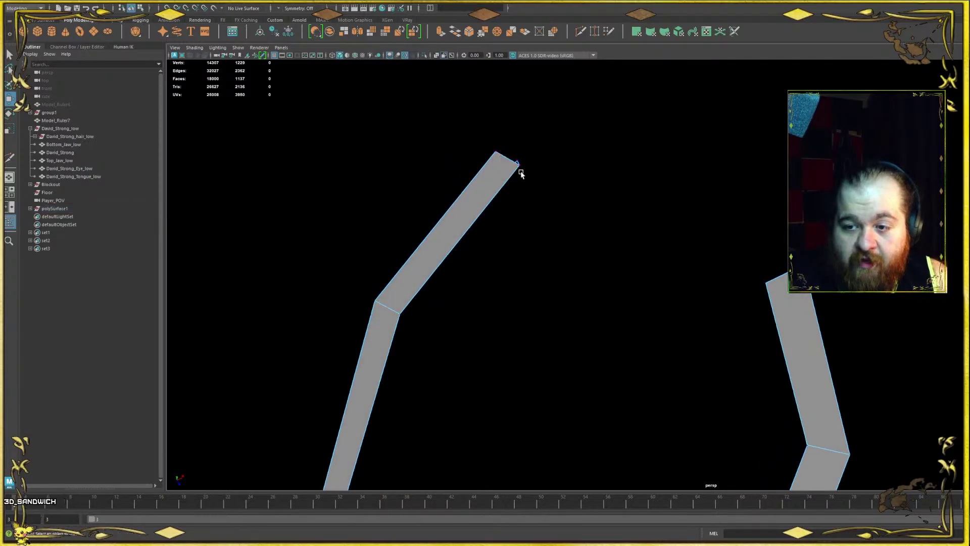
left_click(519, 166)
left_click_drag(520, 167, 479, 202, "alt")
left_click_drag(478, 278, 513, 267)
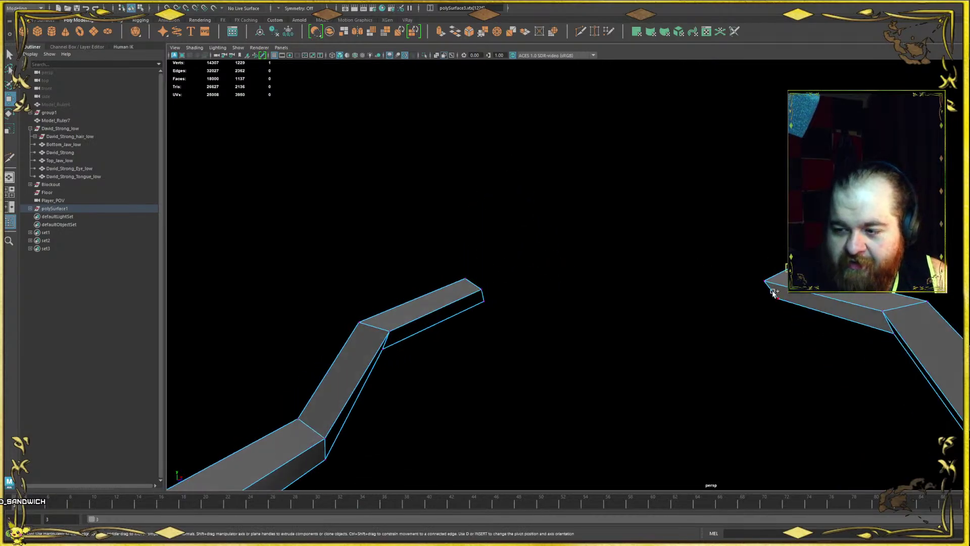
mouse_move(783, 282)
left_mouse_down()
mouse_move(768, 275)
mouse_move(784, 273)
left_mouse_up()
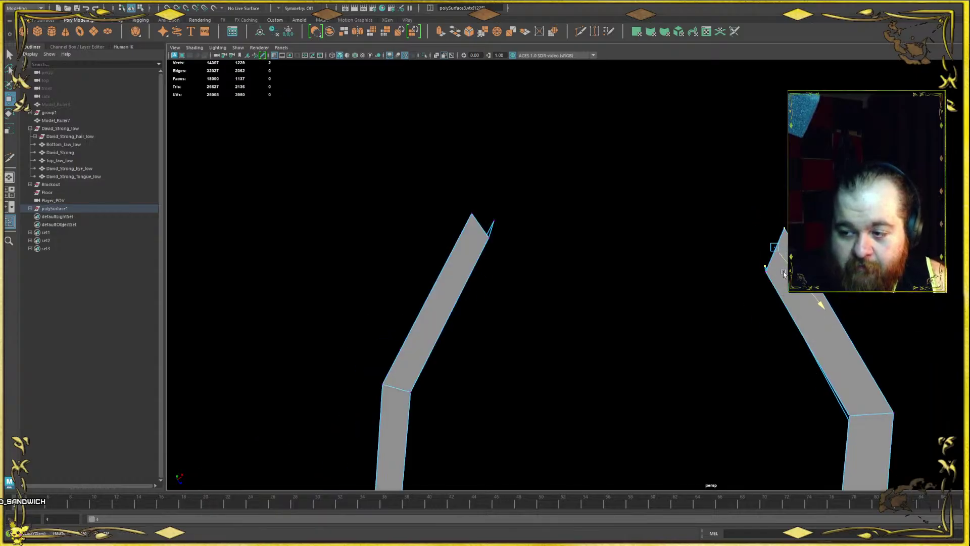
left_click_drag(695, 247, 570, 256, "alt")
key("F8")
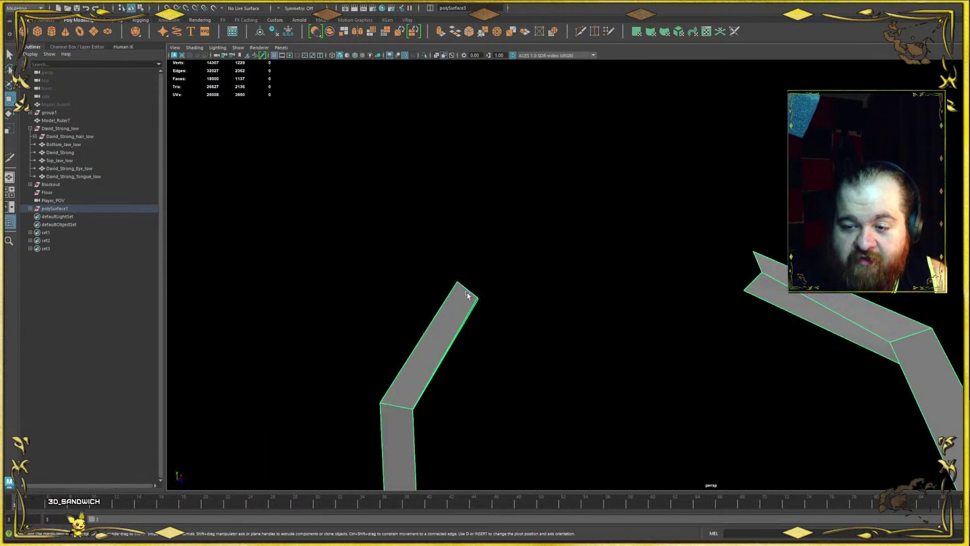
key("F10")
double_click(466, 294)
right_click_drag(759, 273, 773, 280)
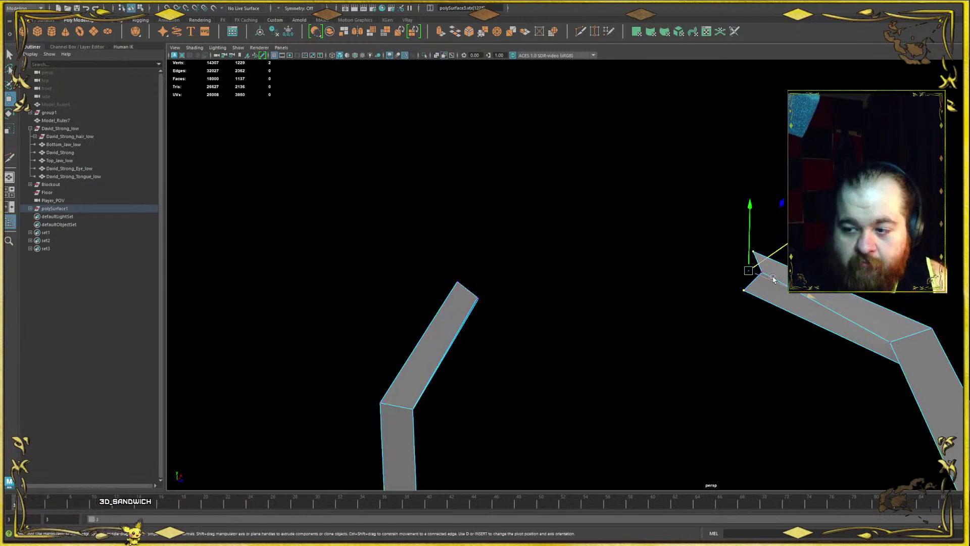
left_click(732, 342)
left_click(762, 273)
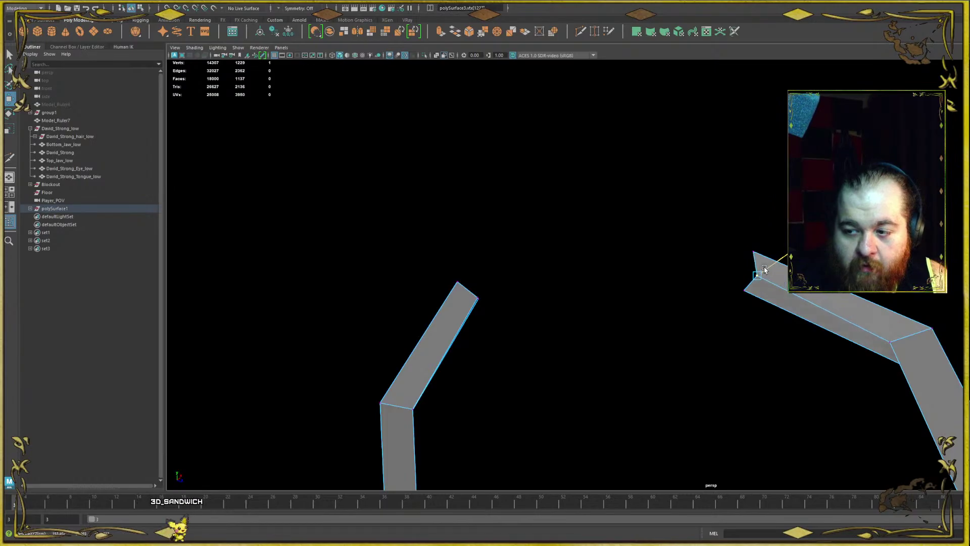
left_click_drag(762, 272, 767, 252, "alt")
key("ctrl+z")
key("ctrl+z")
key("ctrl+z")
key("ctrl+z")
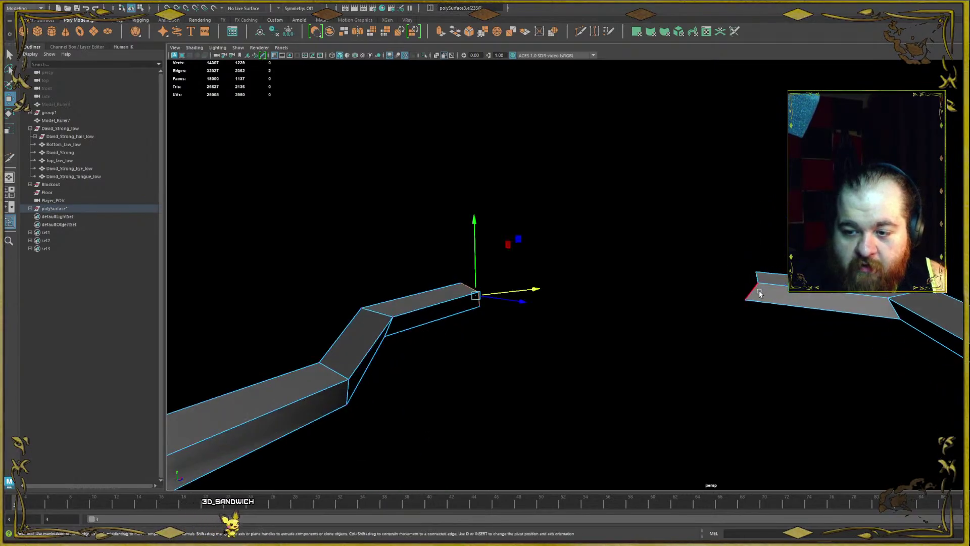
- Extrude one side edge at each arm's tip and scale the pair inward so the new faces approach each other
left_click(760, 294)
left_click(471, 299, "shift")
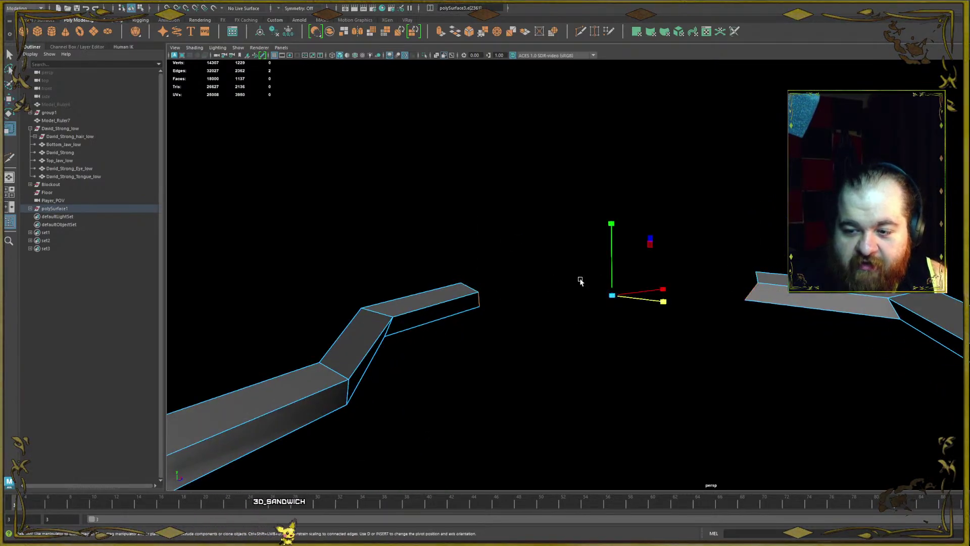
left_click_drag(613, 297, 534, 291)
- Select the upper vertex at each extruded tip and move both upward to widen the tapered ends
right_click_drag(535, 291, 522, 285)
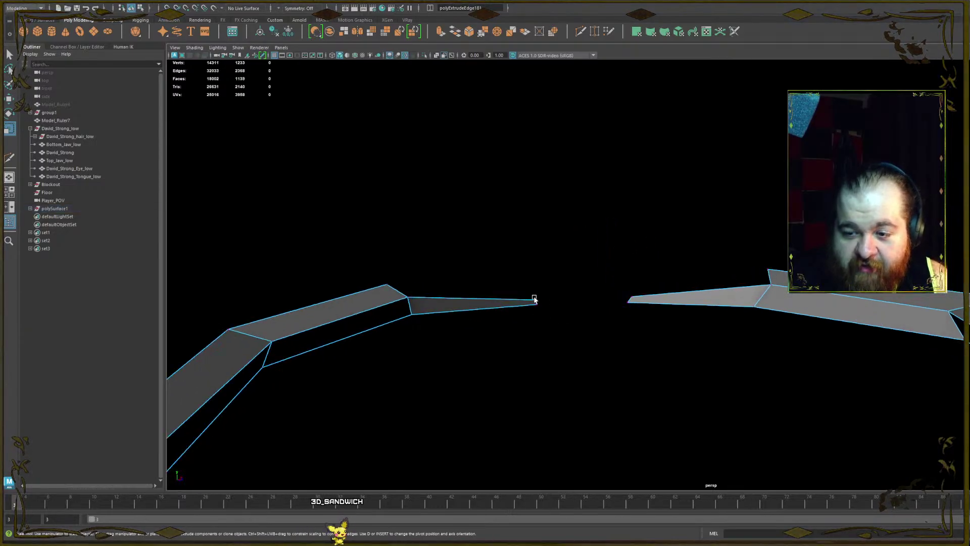
left_click(535, 299)
left_click(641, 296, "shift")
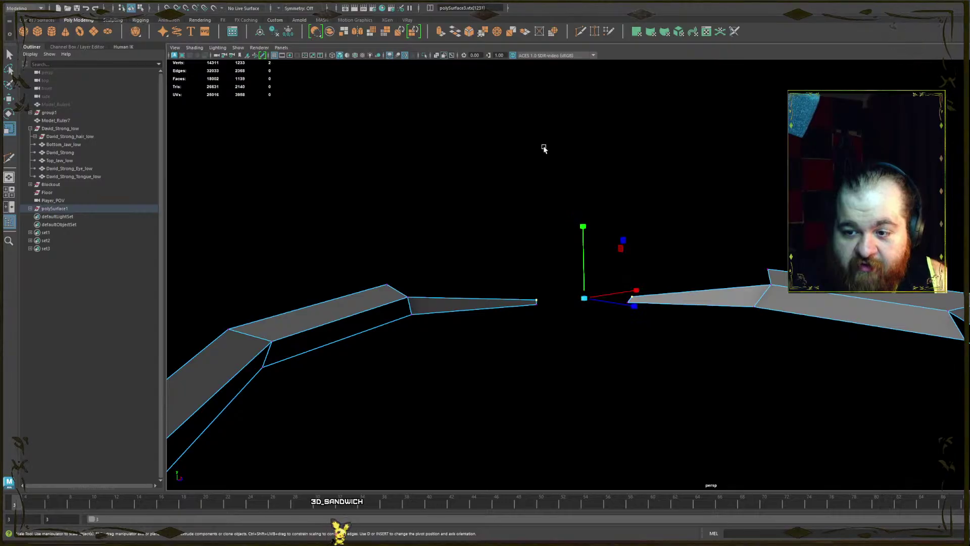
key("w")
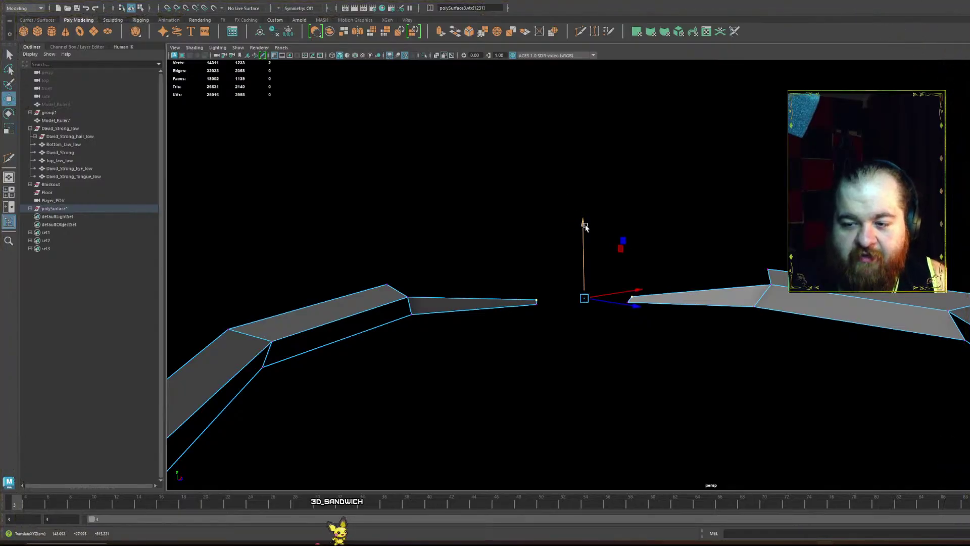
left_click_drag(585, 226, 565, 231)
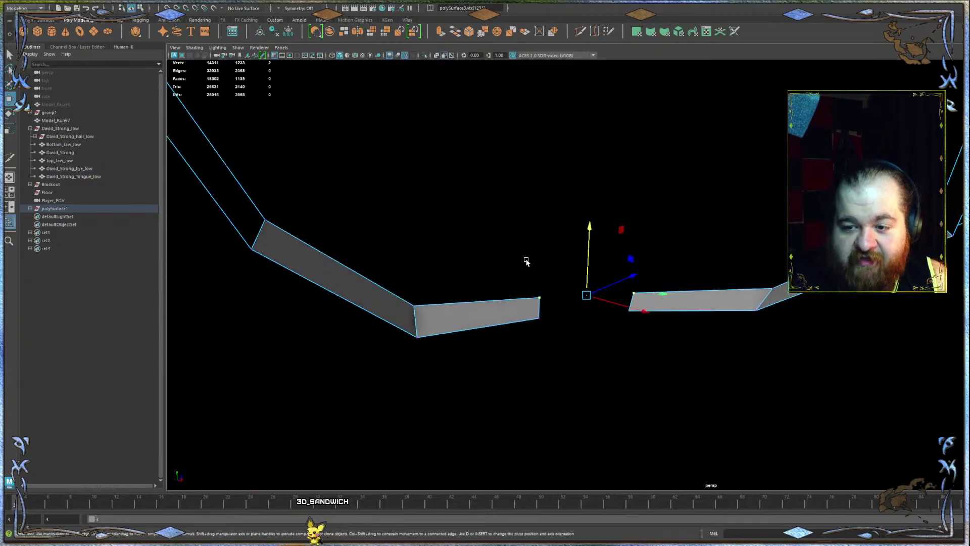
- Merge the upper pair and the lower pair of tip vertices so the two arms join at a single seam
left_click(504, 31)
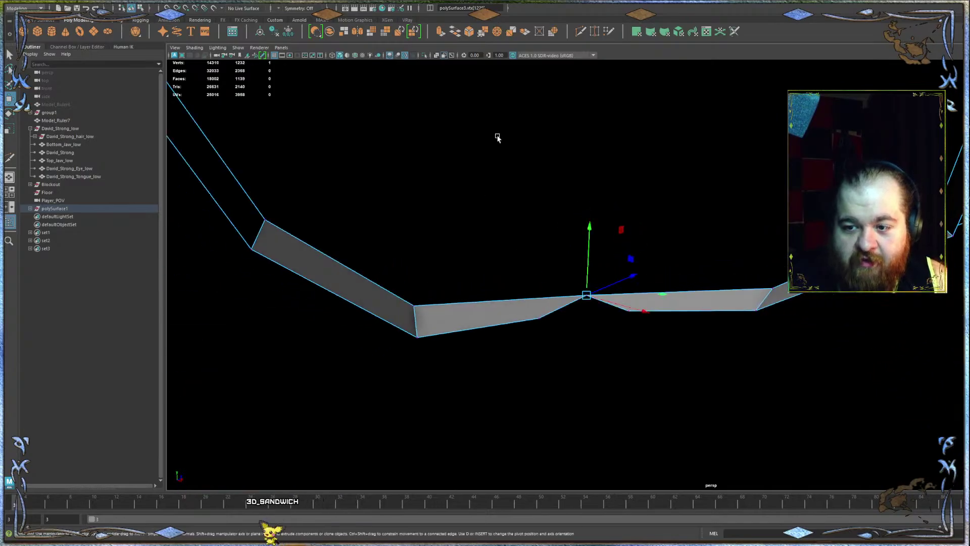
left_click_drag(622, 315, 625, 342)
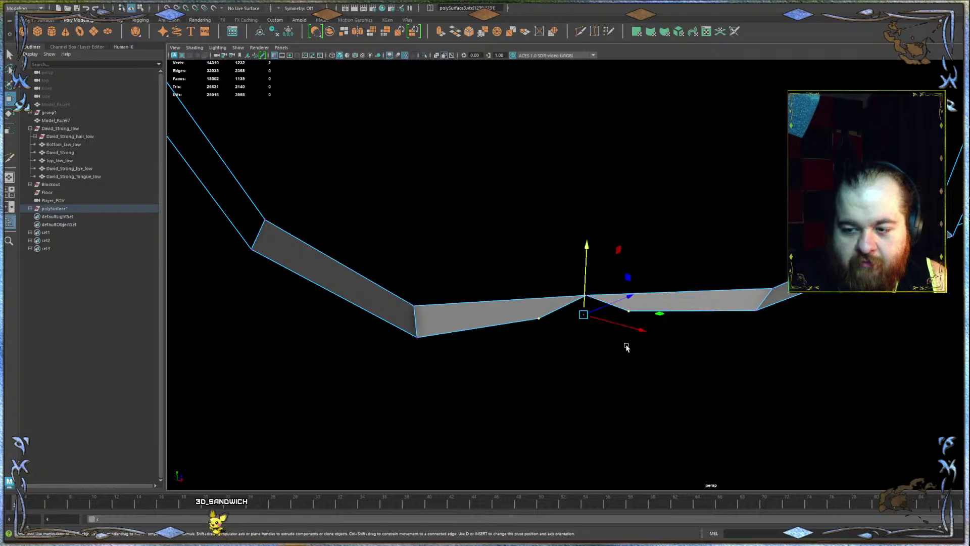
key("f")
scroll(652, 286, "down", 4)
key("g")
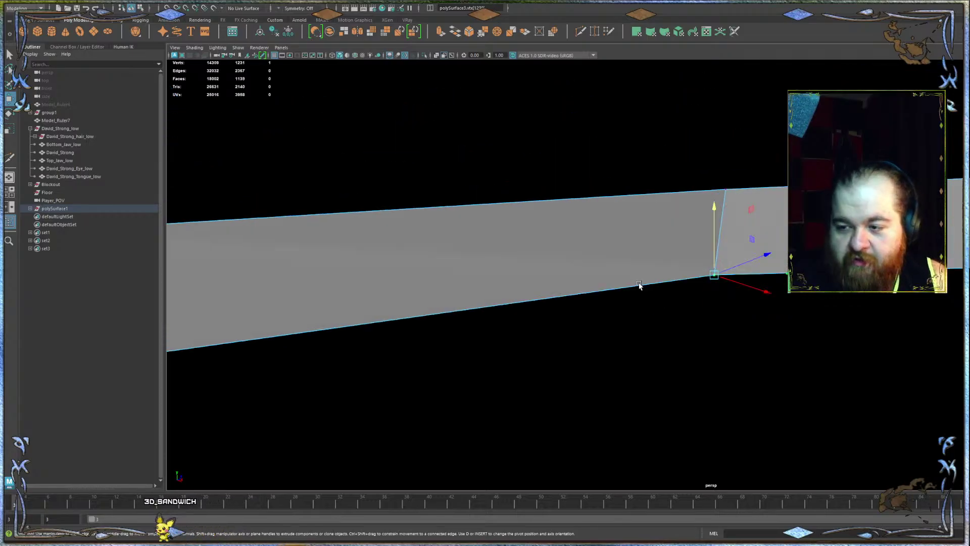
- Select the seam edge between the joined arms and adjust its rotation and position to follow the strip's curve
scroll(639, 284, "down", 2)
key("F10")
left_click(717, 256)
left_click_drag(730, 254, 658, 239, "alt")
key("e")
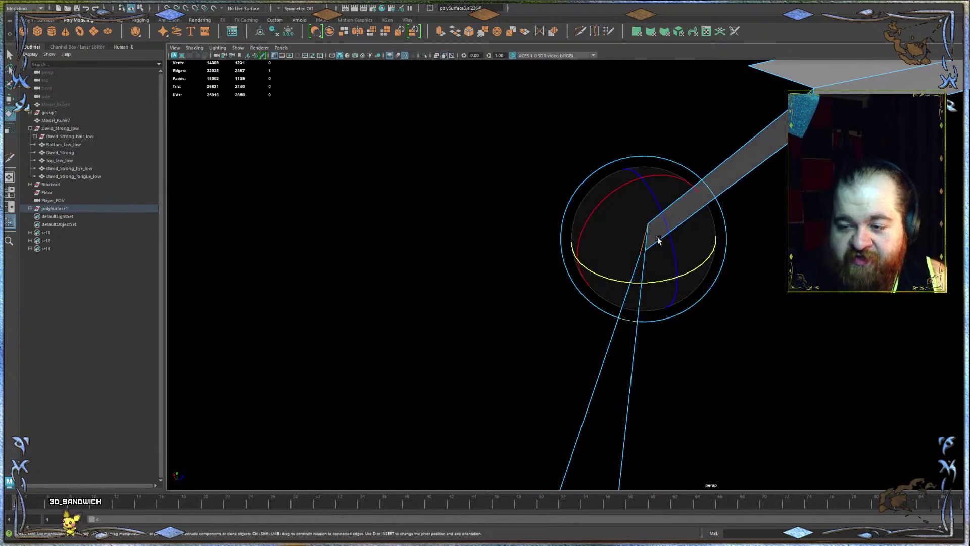
left_click_drag(726, 316, 665, 253, "alt")
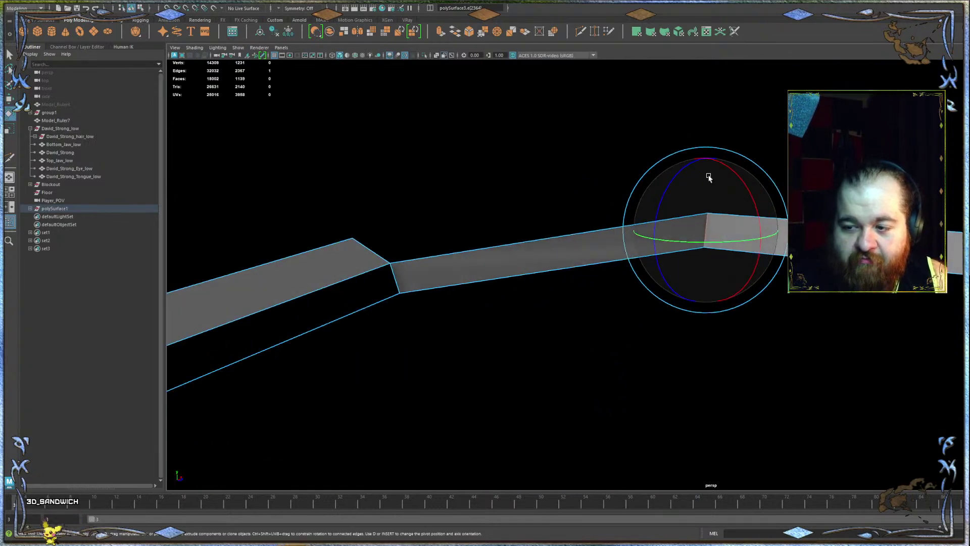
key("w")
left_click_drag(589, 262, 567, 214, "alt")
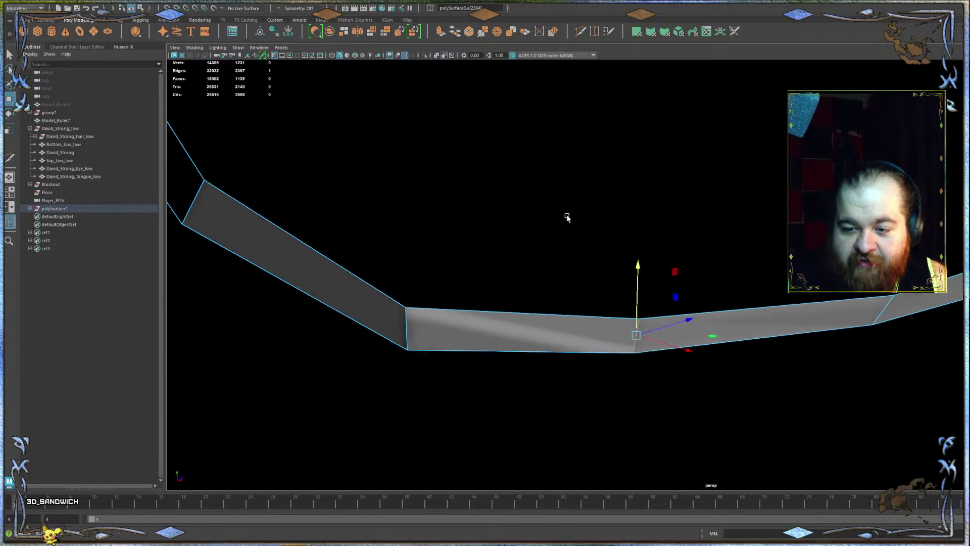
- Move the lower corner vertex at the bend on each side of the seam to align the strip's inner border
right_click(456, 272)
right_click_drag(457, 272, 418, 271)
left_click(405, 340)
left_click_drag(405, 340, 446, 385, "alt")
left_click_drag(423, 329, 458, 361)
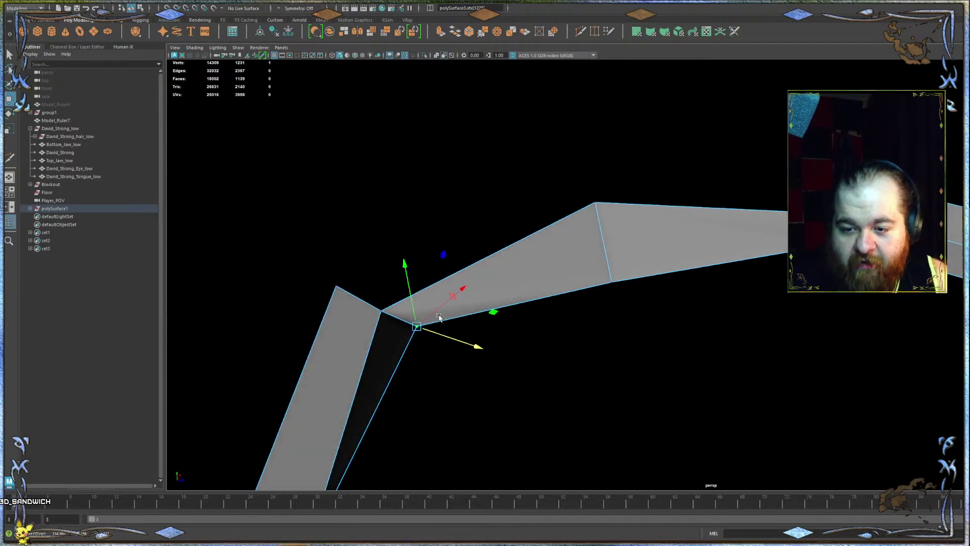
left_click_drag(439, 317, 422, 324)
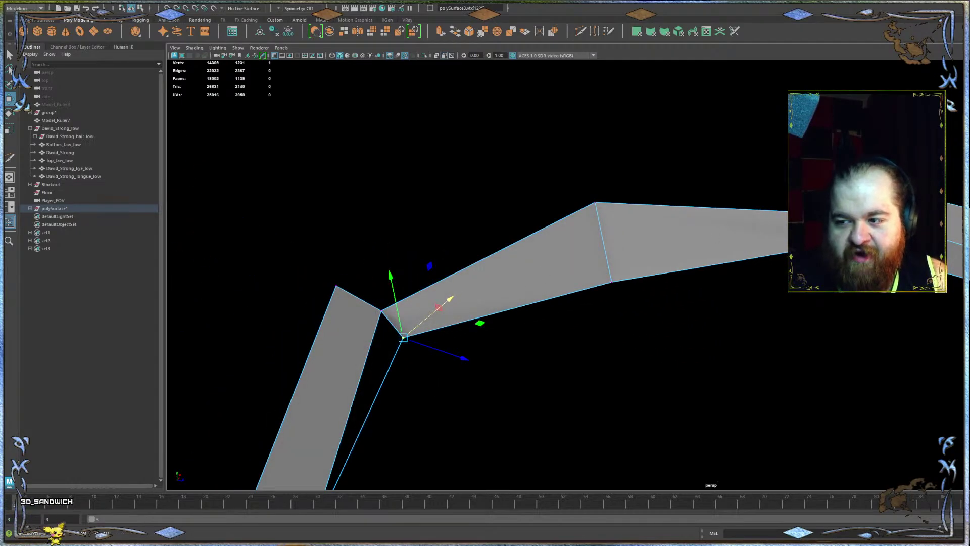
left_click(831, 244)
middle_click_drag(832, 242, 715, 288, "alt")
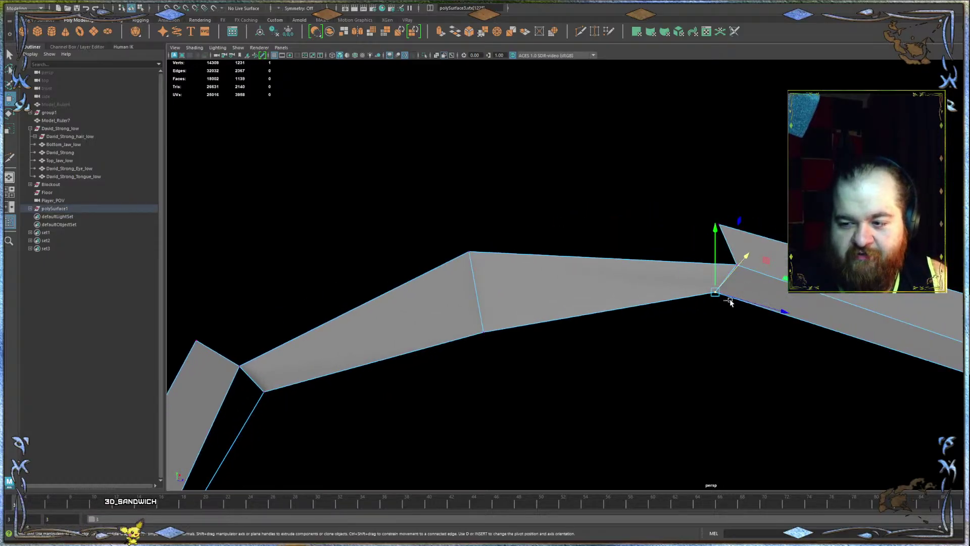
left_click_drag(730, 302, 521, 355)
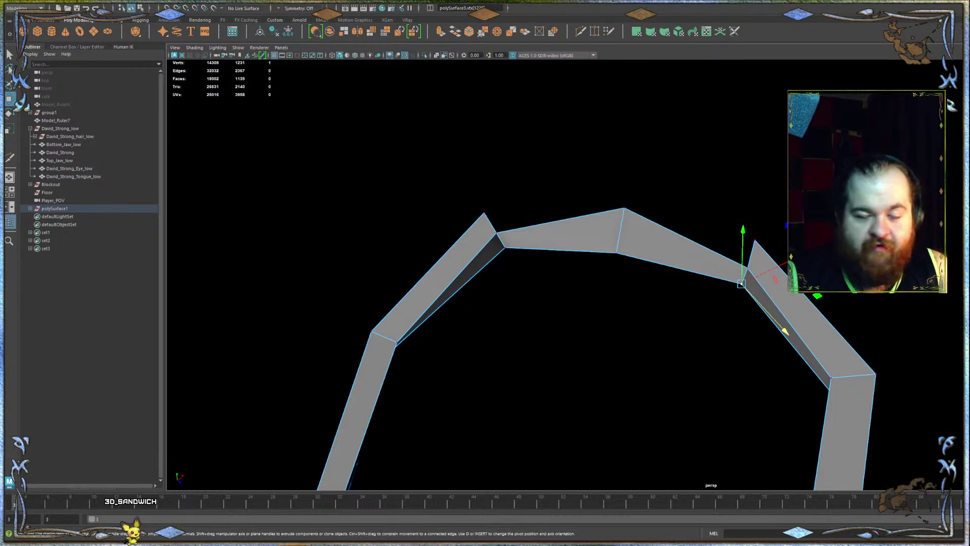
- Select the two upper border edges on either side of the seam and extrude them into a new row of faces
mouse_move(745, 231)
left_mouse_down("alt")
mouse_move(759, 233)
mouse_move(749, 209)
mouse_move(772, 231)
mouse_move(750, 237)
left_mouse_up("alt")
middle_click_drag(531, 259, 665, 286, "alt")
scroll(693, 264, "up", 5)
left_click_drag(688, 251, 649, 270, "alt")
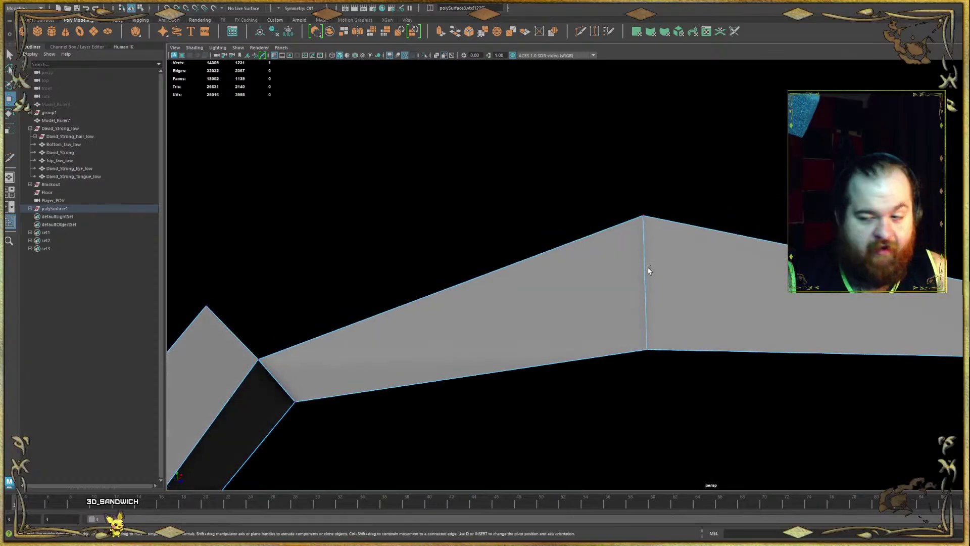
key("F10")
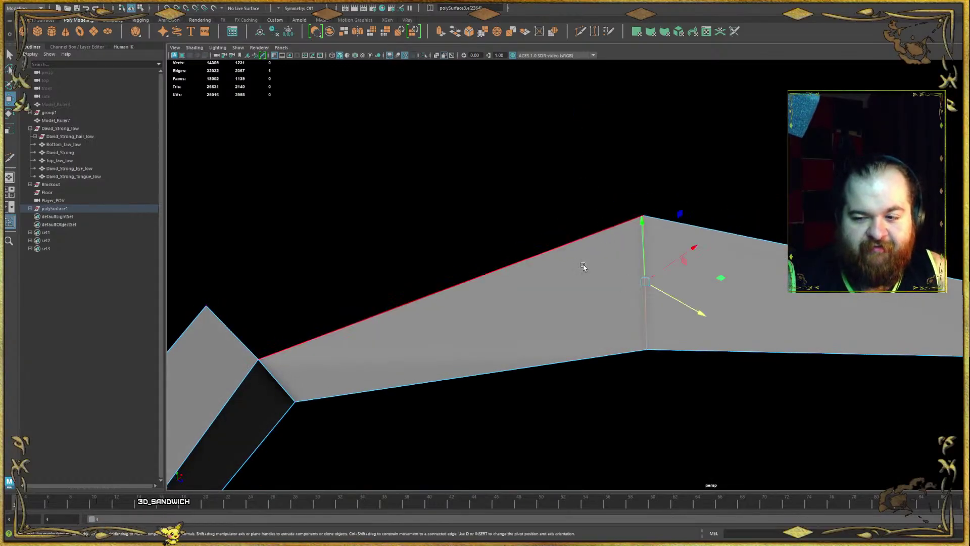
left_click(662, 236)
left_click(714, 227)
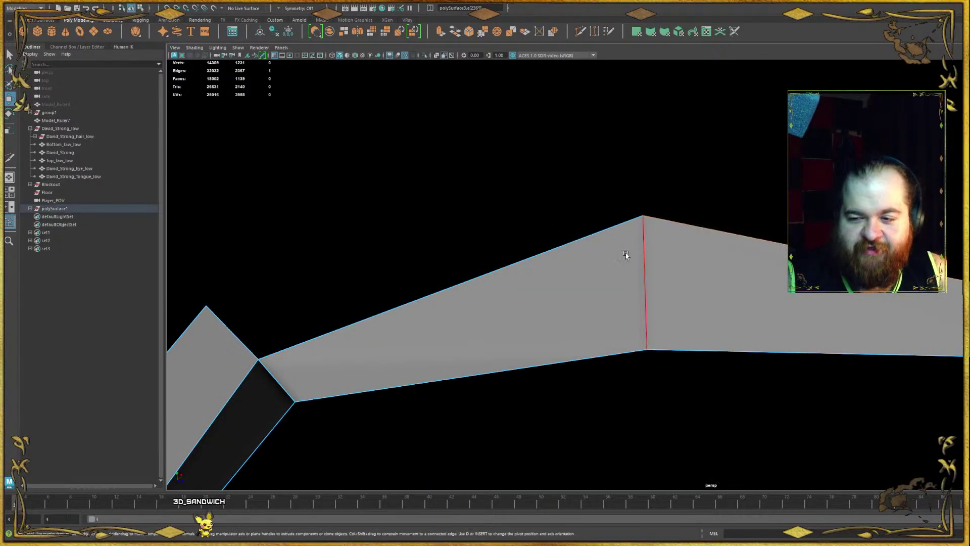
left_click(574, 260, "shift")
left_click_drag(692, 291, 622, 215, "alt")
key("ctrl+e")
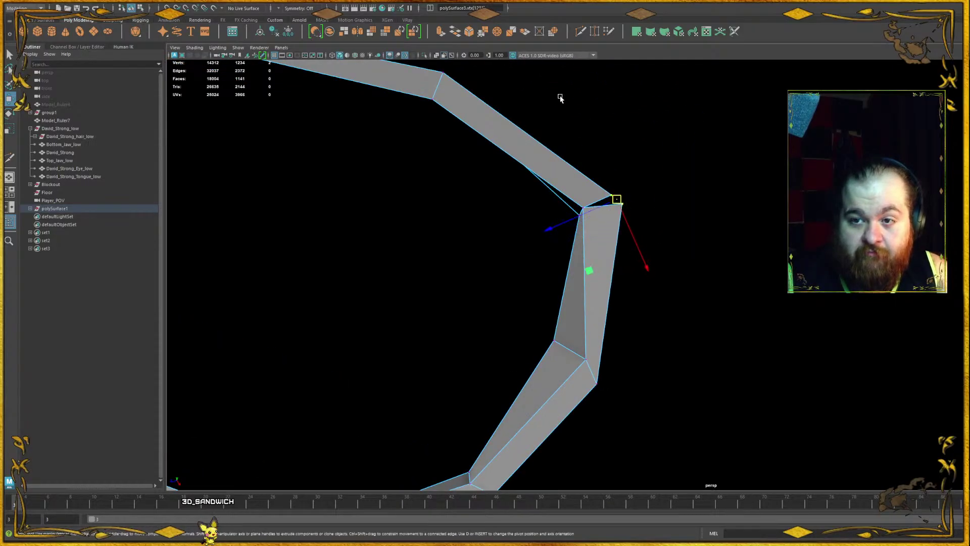
- Move the loose end vertex of the extruded row onto the neighbouring strip's corner and merge the two vertices
left_click_drag(511, 98, 567, 166, "alt")
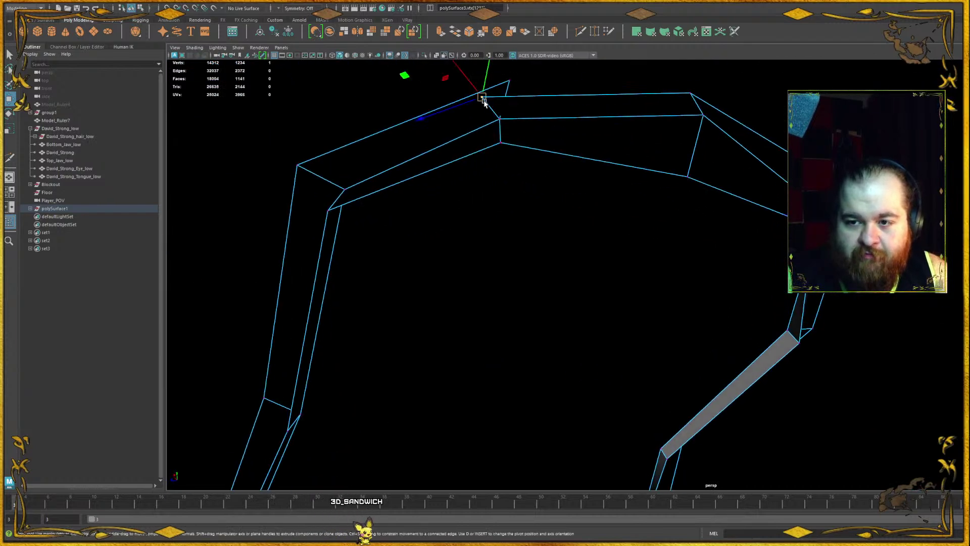
left_click_drag(484, 101, 545, 101)
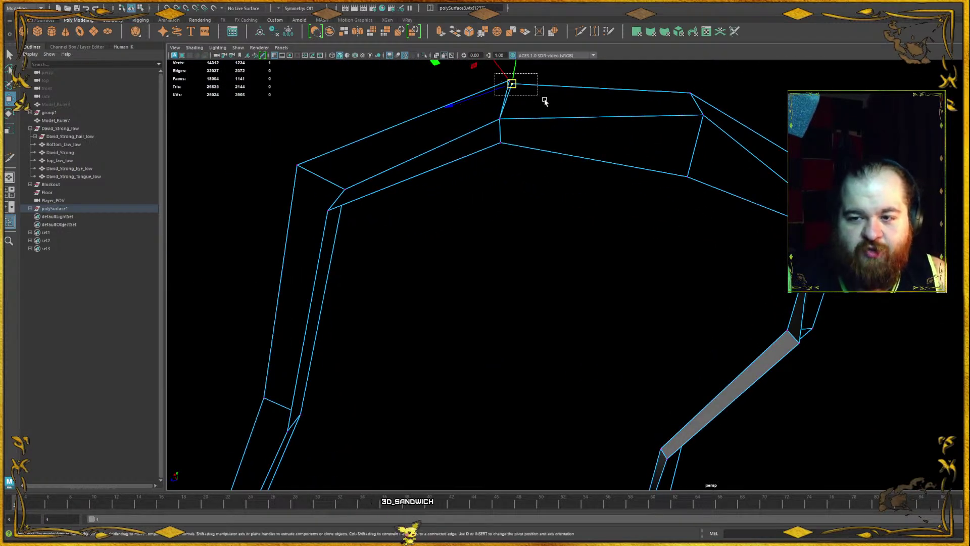
left_click(497, 33)
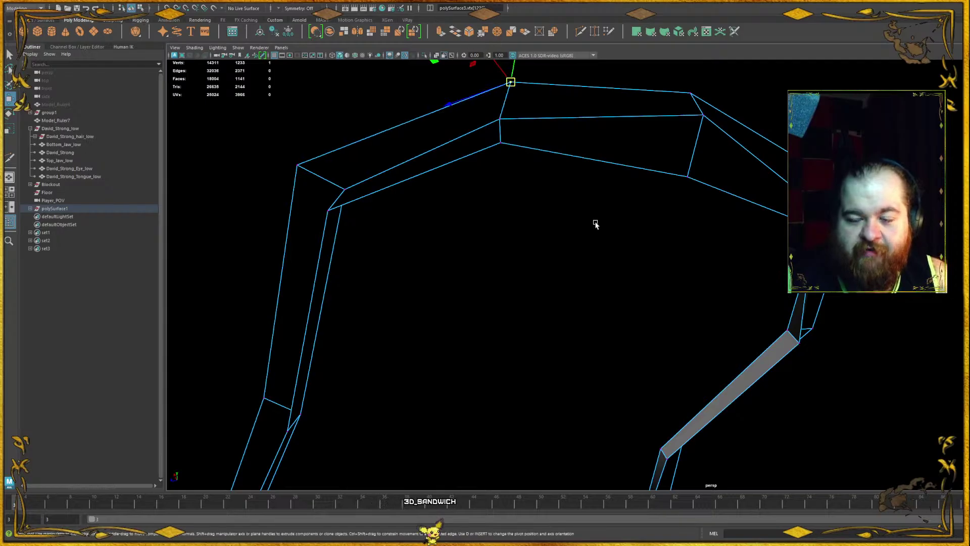
- Adjust the vertices along the newly extruded row so it follows the bend of the loop
left_click_drag(596, 221, 697, 249, "alt")
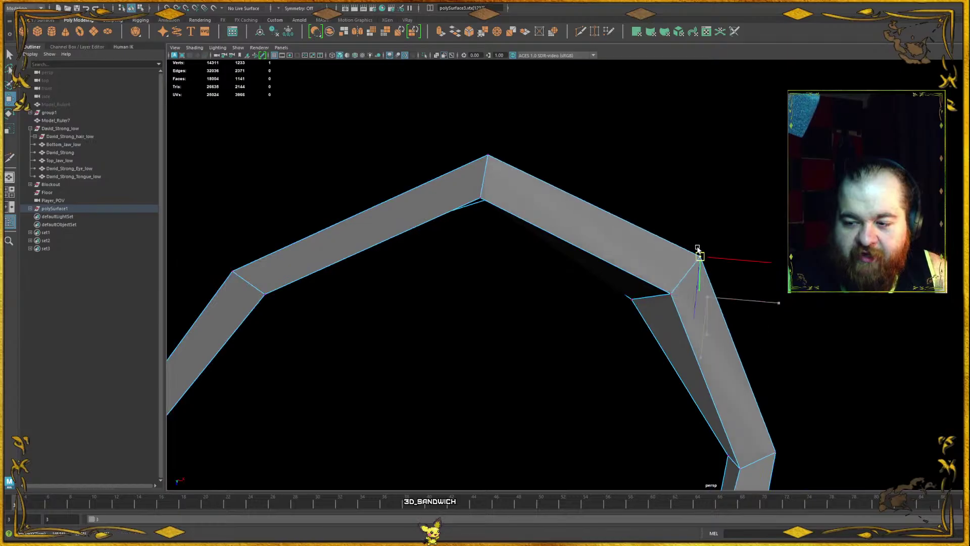
left_click_drag(563, 257, 574, 144, "alt")
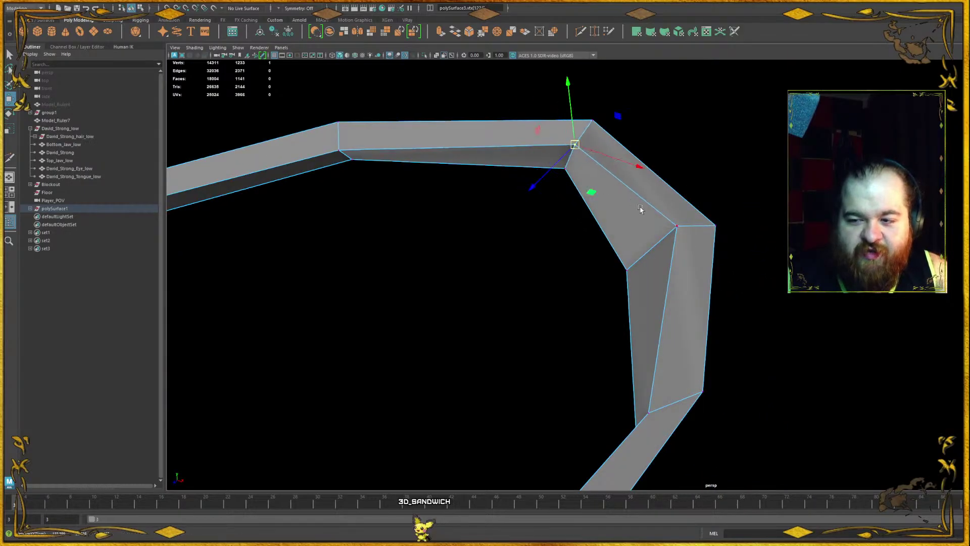
left_click_drag(640, 209, 607, 296, "alt")
left_click(668, 291)
left_click_drag(683, 274, 652, 235, "alt")
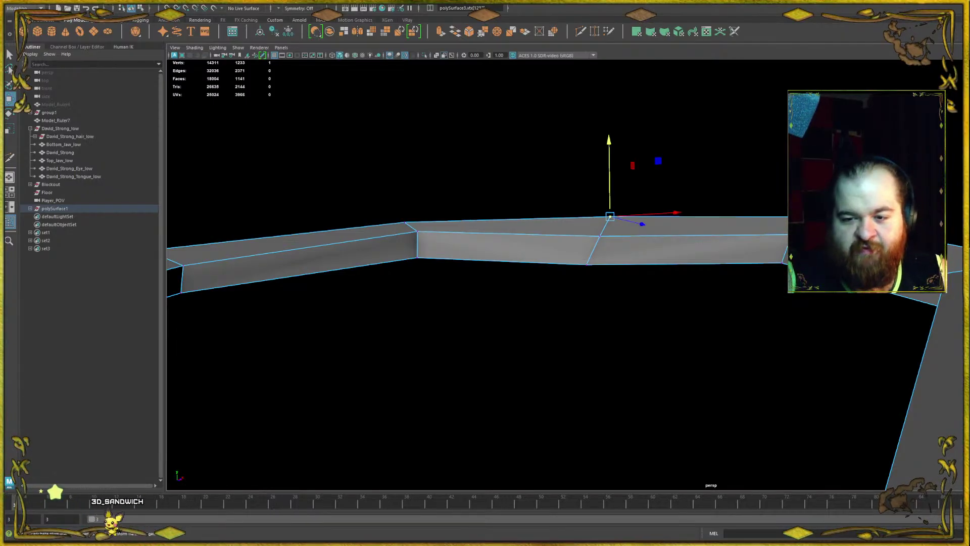
- Extrude the two lower border edges on either side of the seam and pull the new faces downward
key("F10")
left_click(500, 261)
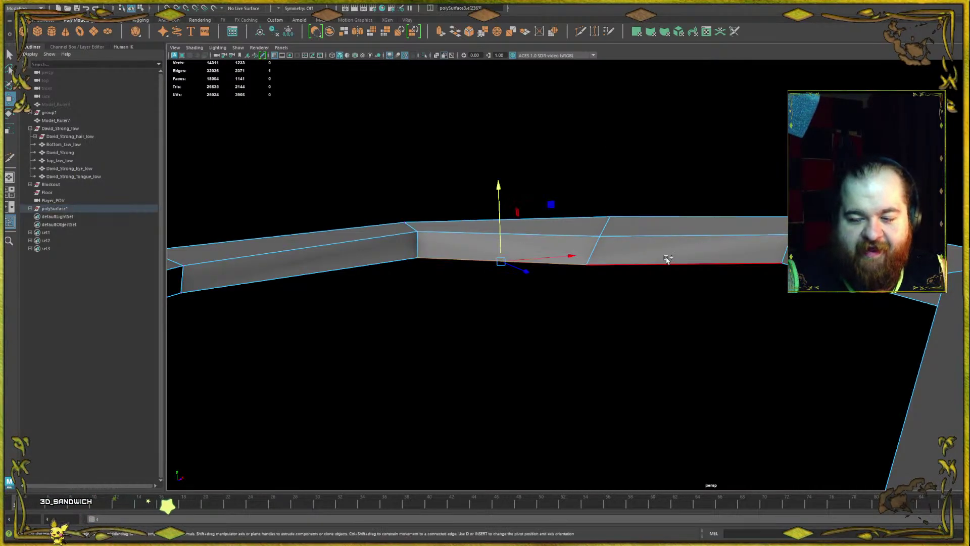
left_click_drag(667, 259, 704, 239, "alt")
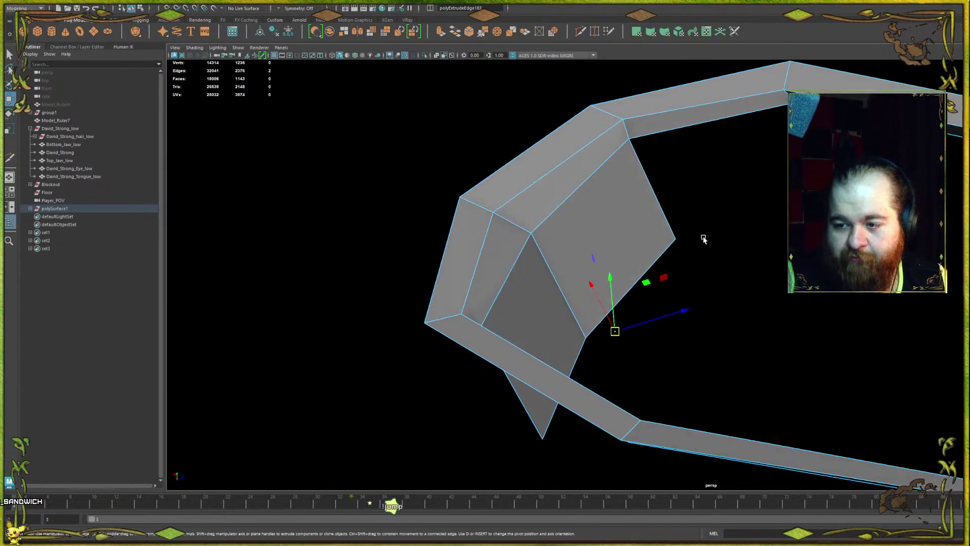
left_click_drag(611, 337, 672, 218, "alt")
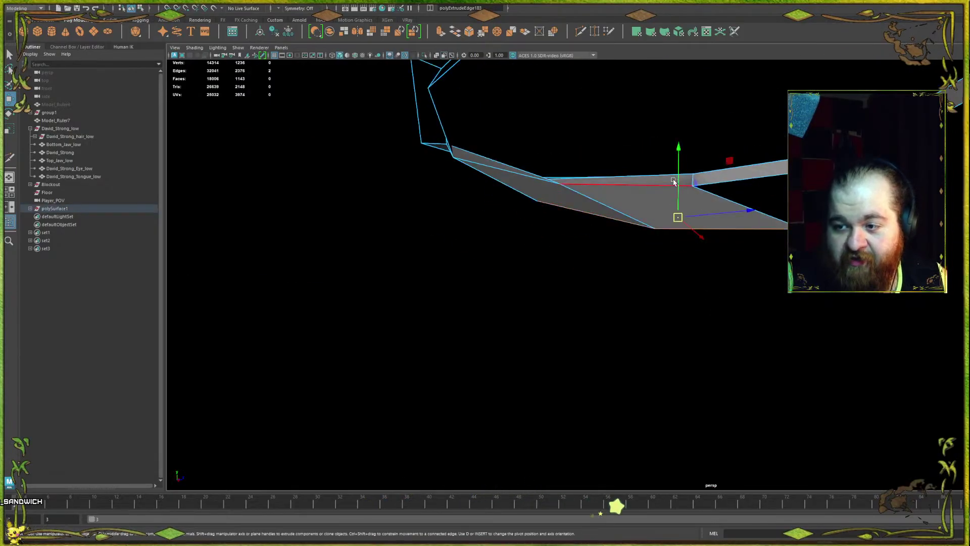
left_click_drag(675, 181, 532, 356)
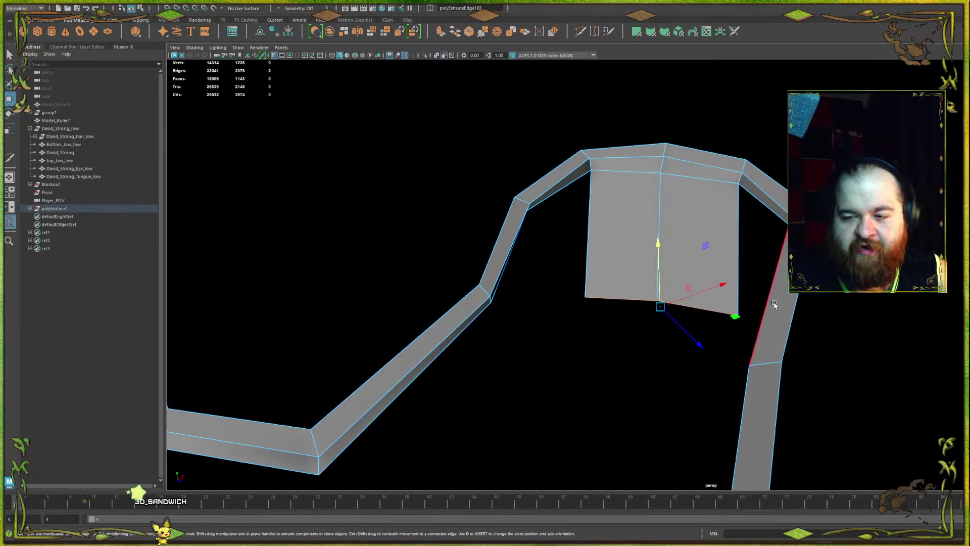
left_click_drag(775, 303, 688, 305, "alt")
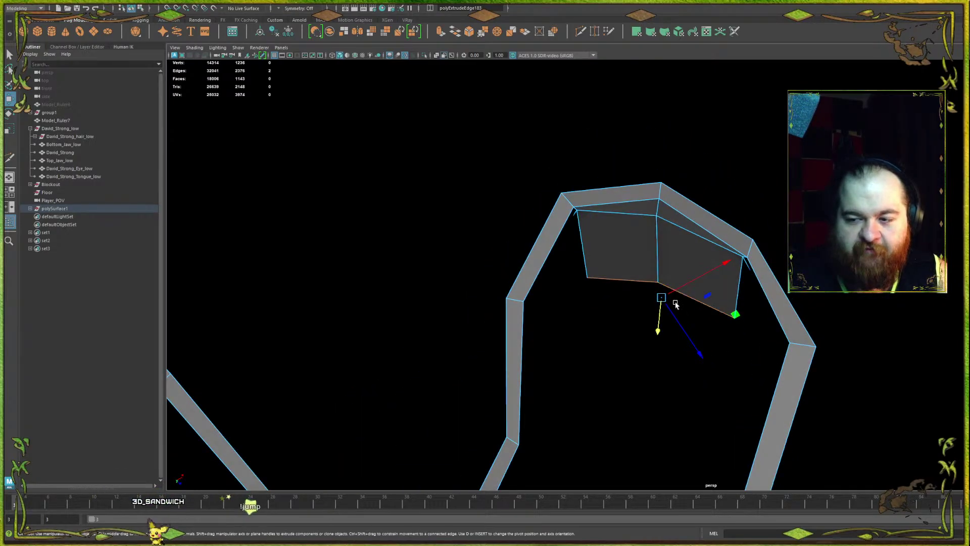
middle_click_drag(667, 303, 666, 302)
left_click_drag(658, 312, 616, 301, "alt")
- Examine the strips around the extruded faces and the open ends of the neighbouring arms
scroll(645, 205, "up", 10)
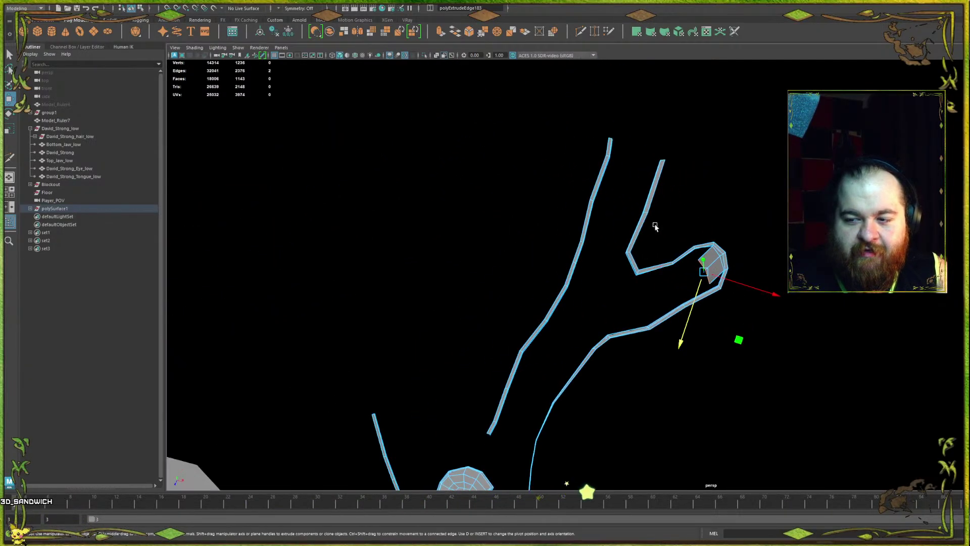
scroll(526, 218, "down", 10)
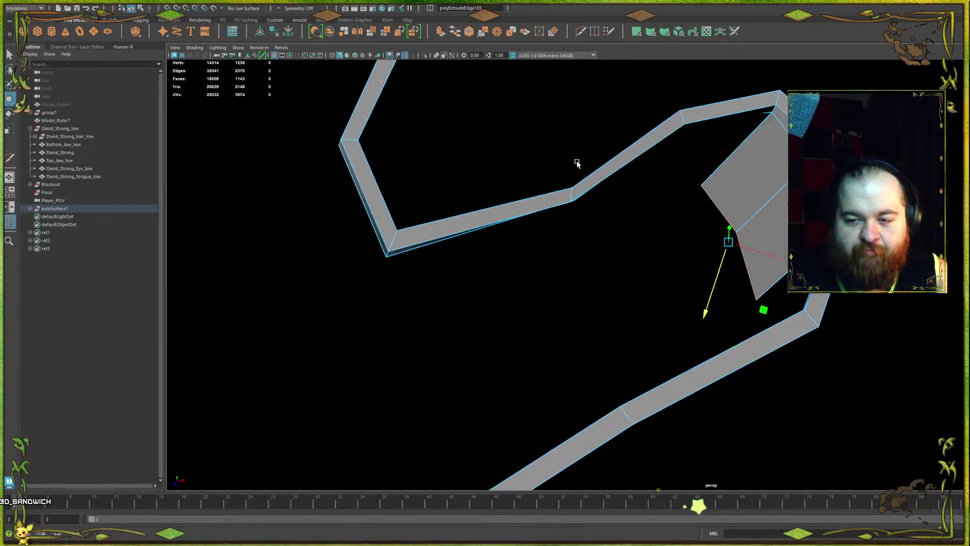
scroll(690, 174, "up", 6)
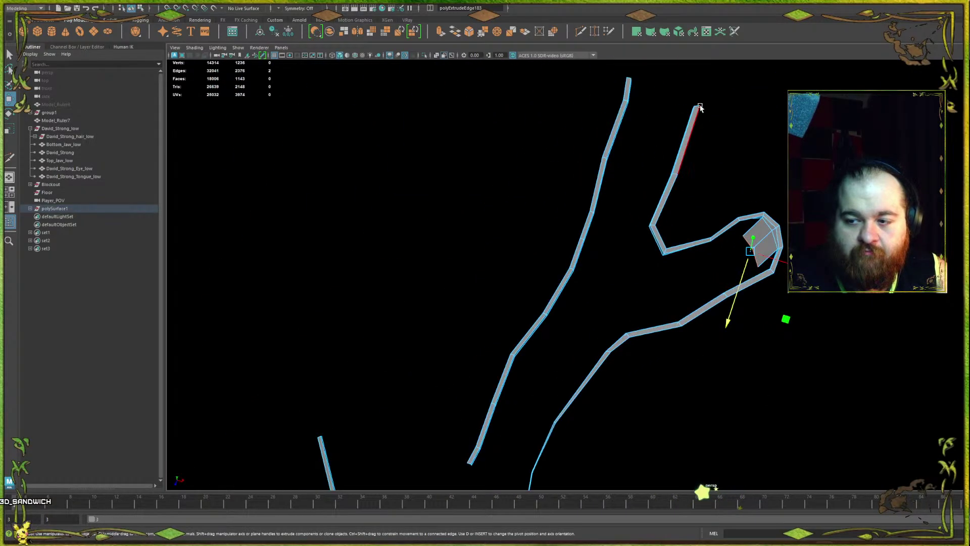
middle_click_drag(697, 169, 740, 311, "alt")
left_click_drag(741, 311, 644, 255, "alt")
left_click_drag(735, 236, 650, 224, "alt")
left_click_drag(652, 261, 586, 250, "alt")
scroll(584, 250, "up", 4)
- Select the two end edges at the tip of the farther open strip, extrude them and lower the new faces
right_click_drag(526, 274, 552, 242)
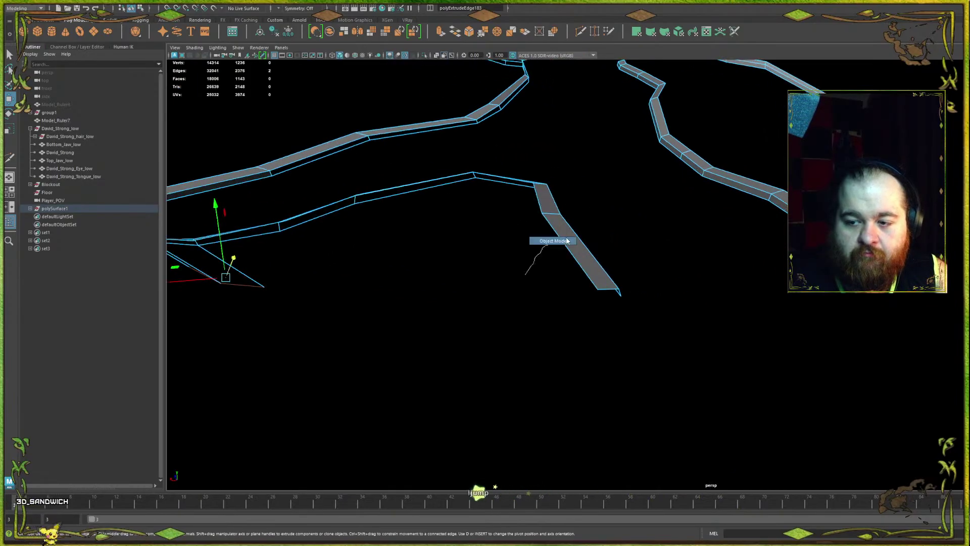
scroll(585, 302, "up", 2)
left_click_drag(561, 253, 531, 310, "alt")
right_click_drag(531, 310, 526, 299)
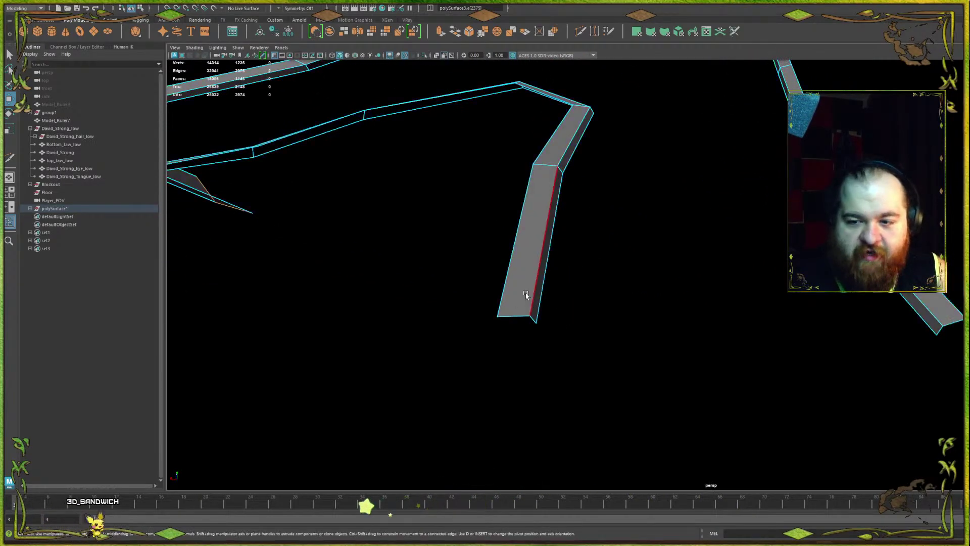
left_click(534, 319)
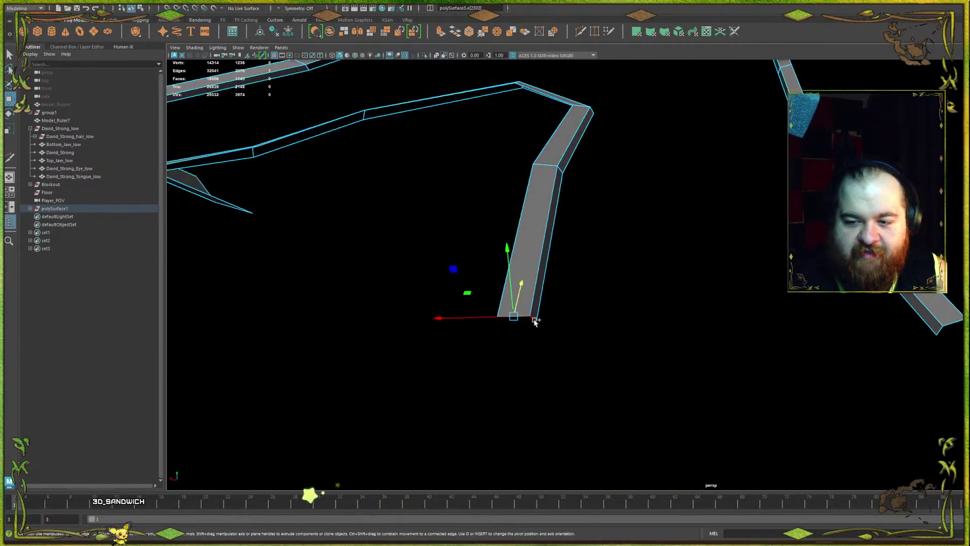
left_click(949, 320)
left_click(937, 331, "shift")
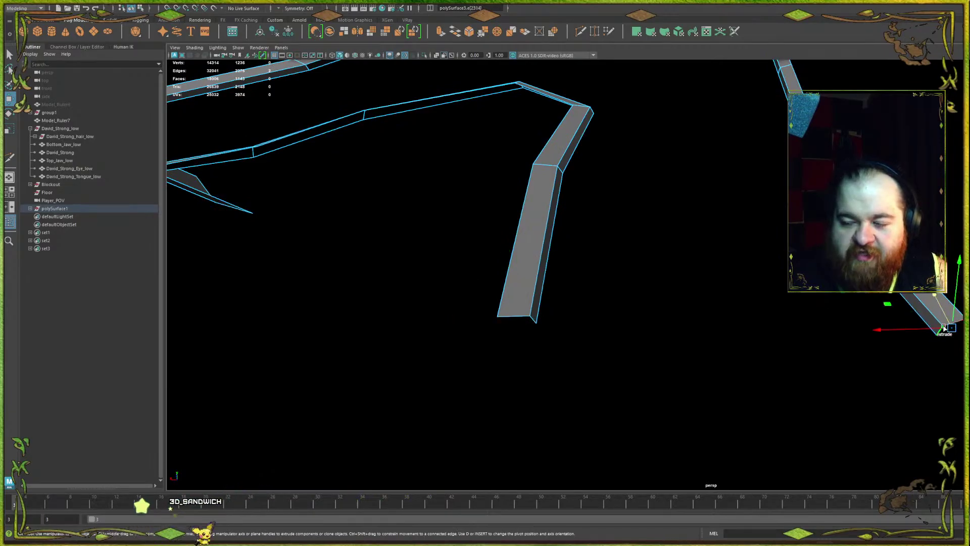
left_click_drag(932, 331, 656, 185, "alt")
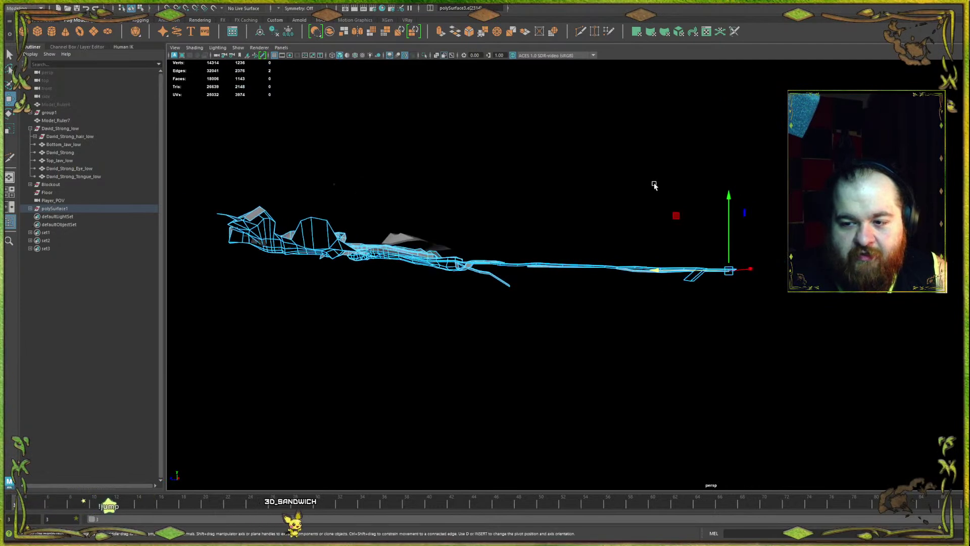
right_click_drag(665, 192, 690, 212, "alt")
left_click_drag(690, 212, 682, 221, "alt")
middle_click_drag(728, 232, 643, 264, "alt")
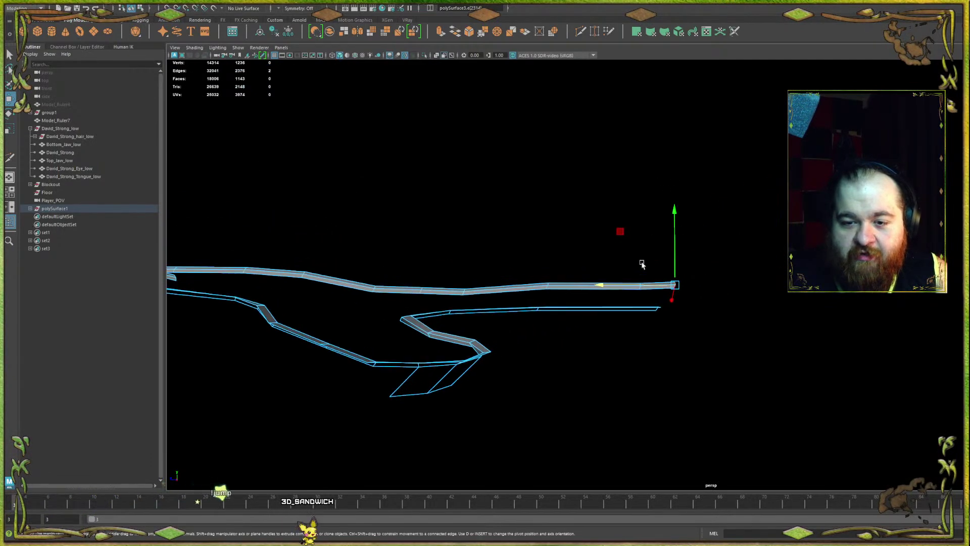
right_click_drag(644, 265, 663, 246, "alt")
left_click_drag(663, 246, 642, 266, "alt")
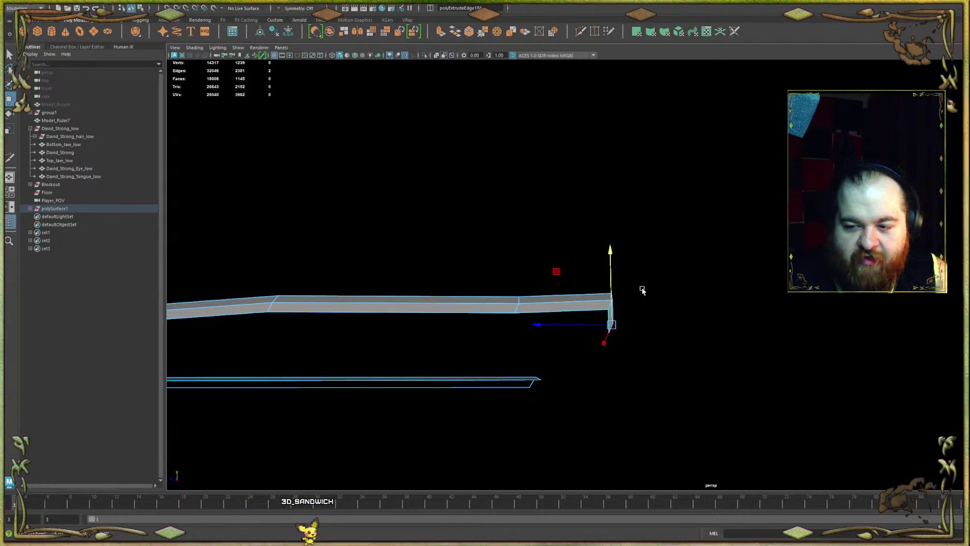
- Pull the extruded tip of the farther strip outward along the strip and lower it slightly
left_click_drag(545, 327, 666, 327)
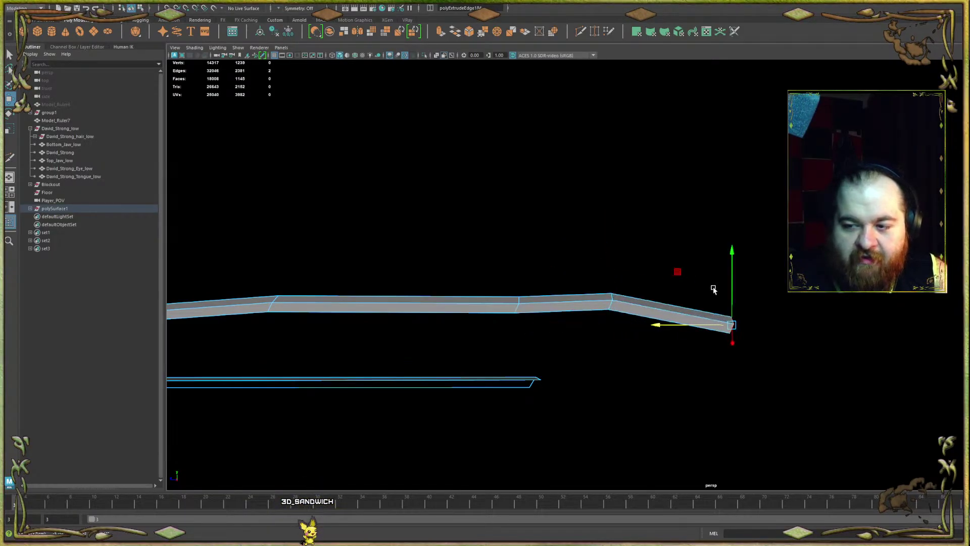
left_click_drag(732, 287, 737, 307)
mouse_move(601, 262)
left_mouse_down("alt")
mouse_move(461, 372)
mouse_move(611, 214)
mouse_move(546, 234)
mouse_move(580, 232)
mouse_move(743, 287)
mouse_move(641, 238)
mouse_move(548, 222)
mouse_move(610, 261)
left_mouse_up("alt")
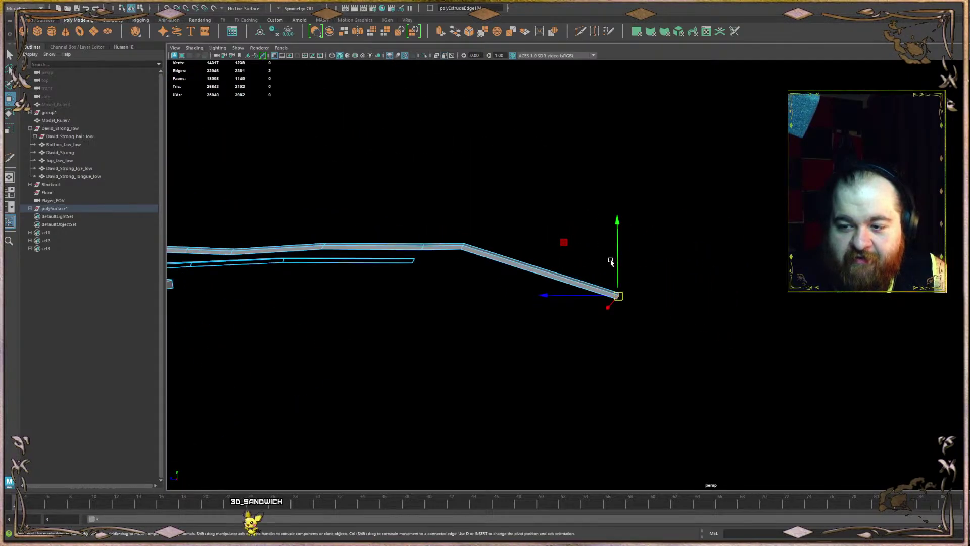
- Extrude the tip edges of the farther strip two more times, curving the new segments inward, and rotate the end edges to match the bend
left_click_drag(585, 299, 533, 341, "shift")
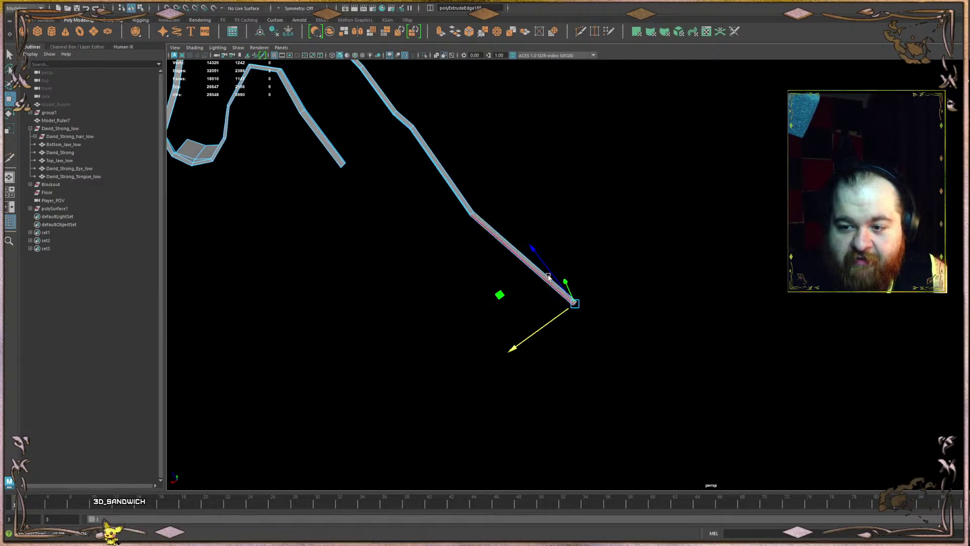
left_click_drag(543, 270, 685, 396, "shift")
left_click_drag(677, 466, 582, 457)
middle_click_drag(617, 375, 613, 260, "alt")
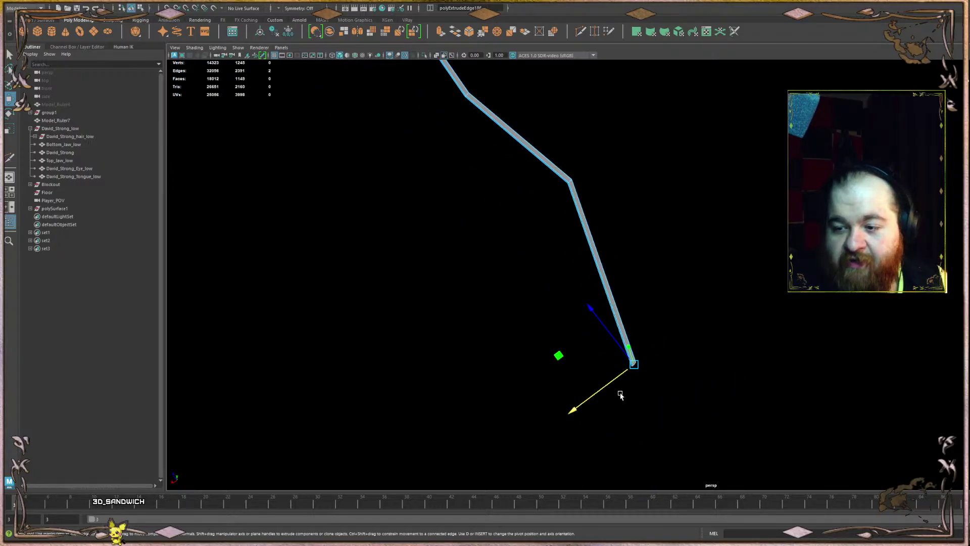
key("e")
left_click_drag(672, 424, 649, 440)
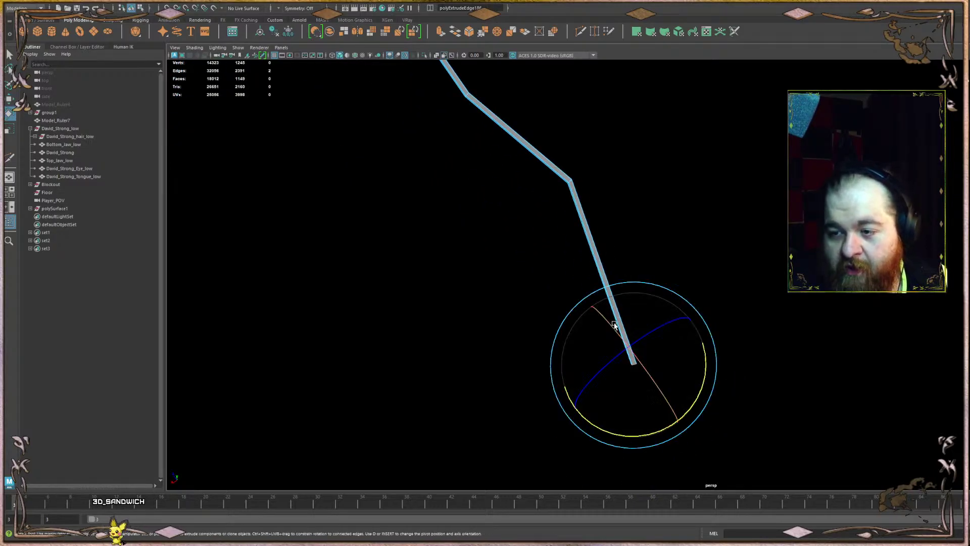
- Insert a cross edge loop at the middle of the strip's last segment with the Multi-Cut tool
left_click_drag(540, 275, 703, 481, "alt")
scroll(660, 337, "up", 3)
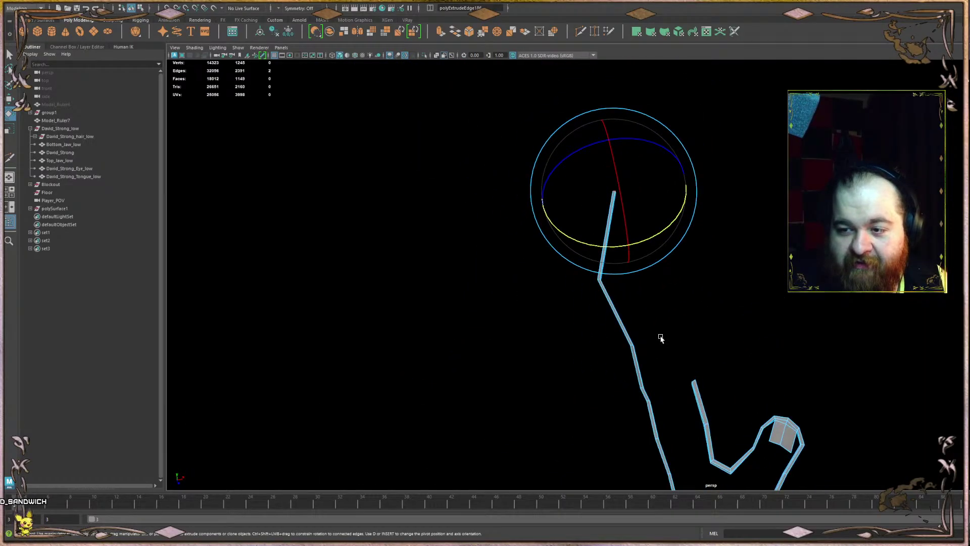
key("w")
scroll(714, 284, "up", 5)
middle_click_drag(572, 225, 676, 286, "alt")
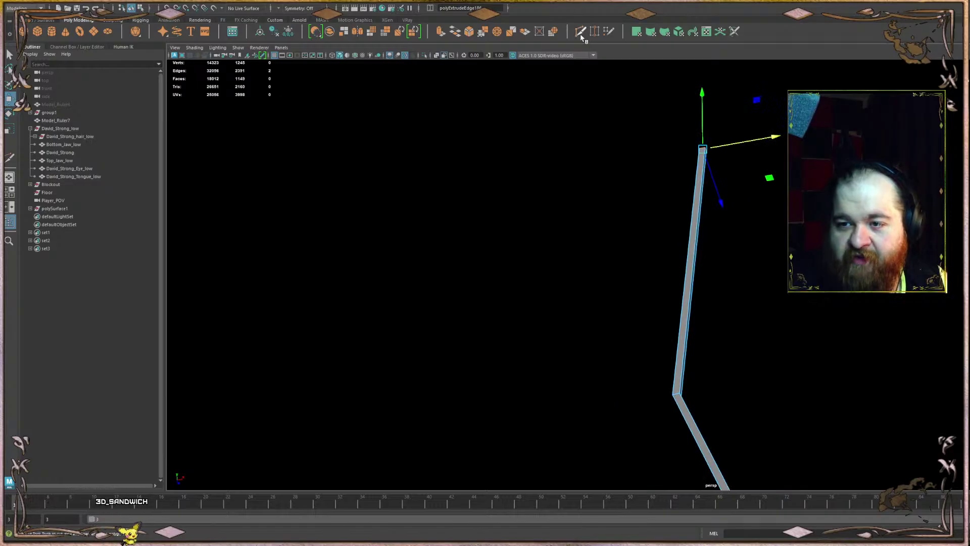
scroll(710, 258, "up", 4)
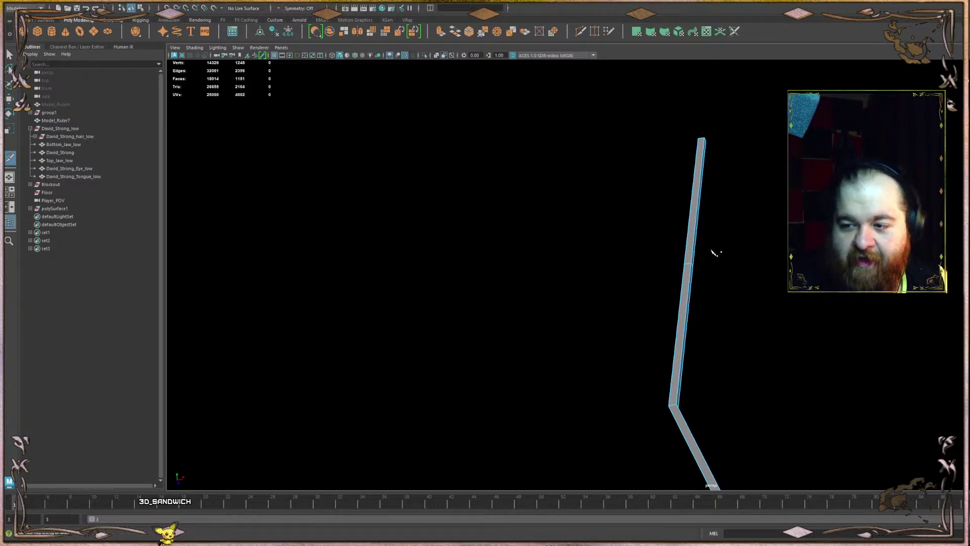
left_click(682, 261)
- Select the faces at the strip's tip beyond the new edge loop and lower them slightly
left_click_drag(682, 261, 561, 214, "alt")
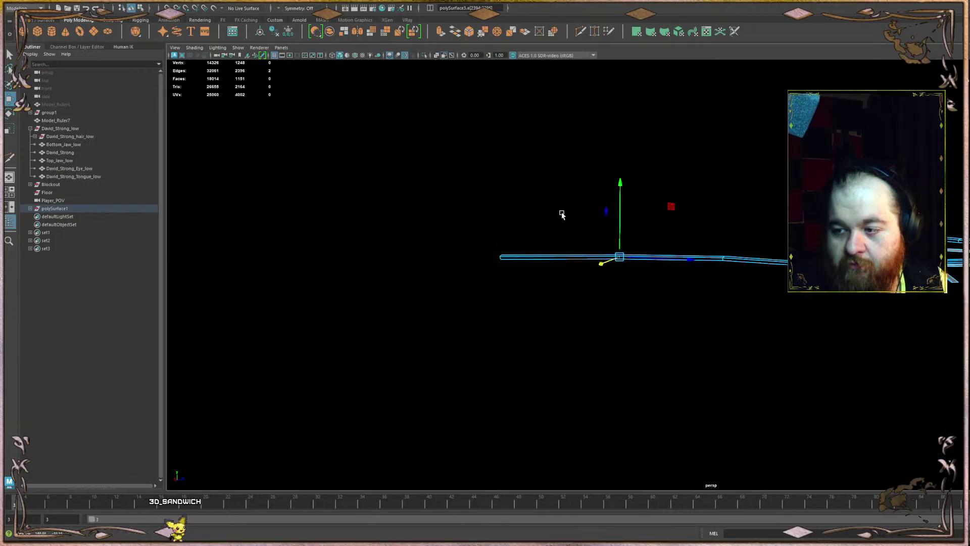
right_click_drag(542, 208, 546, 231)
left_click_drag(526, 259, 528, 257)
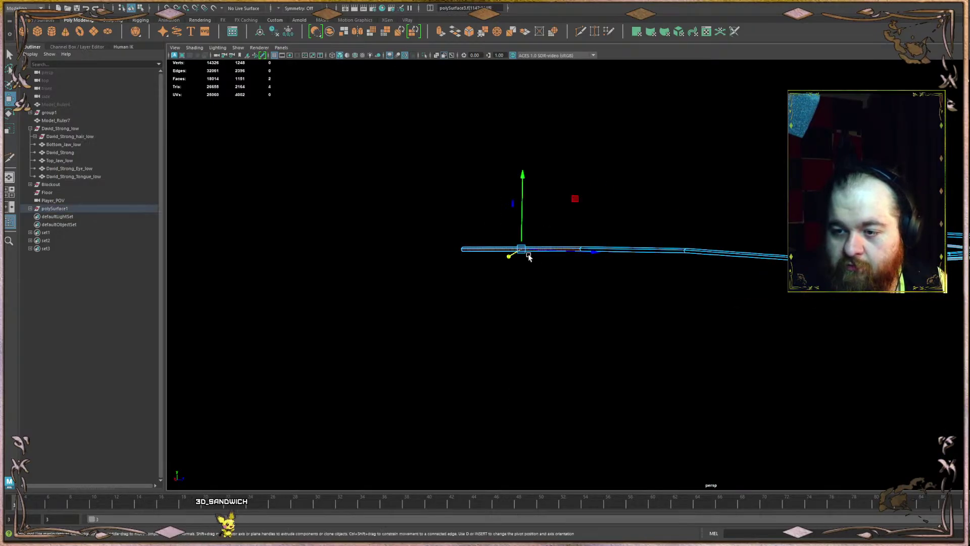
left_click_drag(521, 218, 522, 240)
scroll(706, 261, "down", 3)
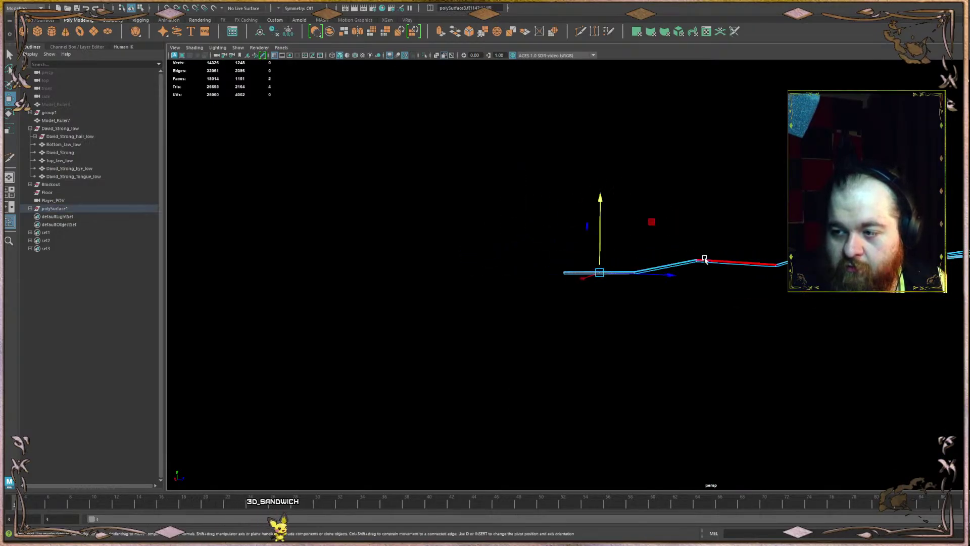
- Select the two end edges at the strip's tip, extrude them into another segment around the bend and rotate the end
left_click_drag(705, 261, 554, 173, "alt")
left_click_drag(600, 195, 772, 272, "alt")
scroll(772, 272, "up", 3)
middle_click_drag(780, 116, 690, 206, "alt")
scroll(691, 205, "up", 3)
right_click_drag(691, 205, 663, 209)
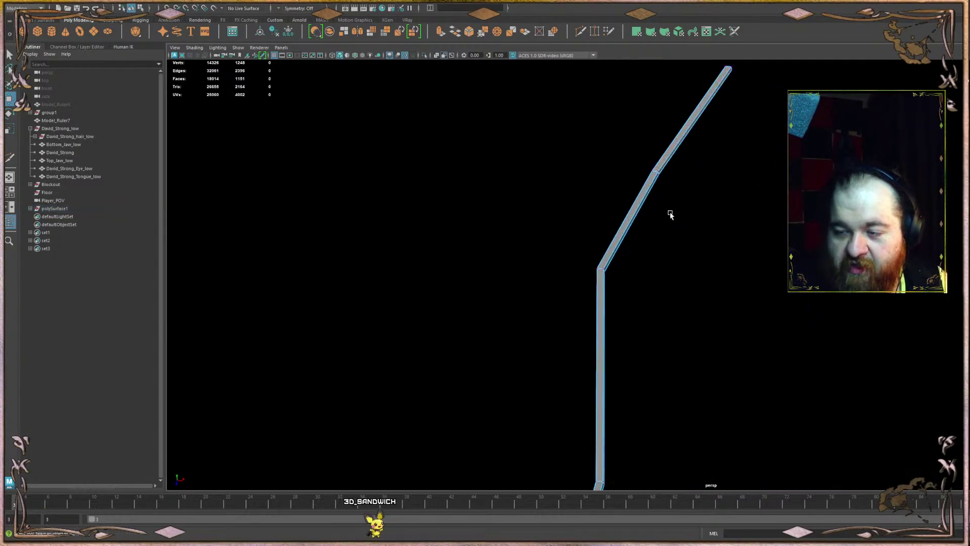
middle_click_drag(669, 215, 643, 393, "alt")
scroll(647, 354, "up", 4)
right_click_drag(660, 274, 657, 244)
scroll(645, 220, "up", 3)
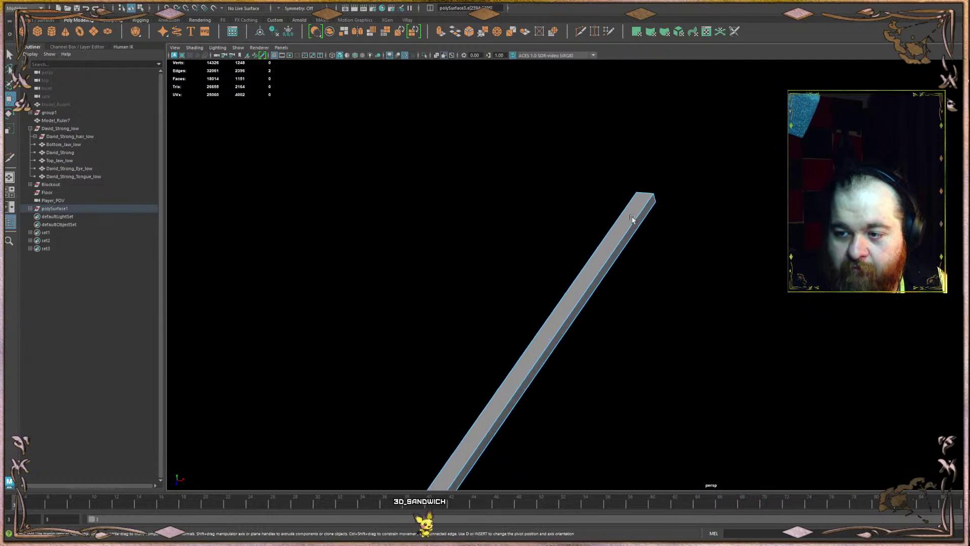
right_click_drag(639, 209, 635, 188)
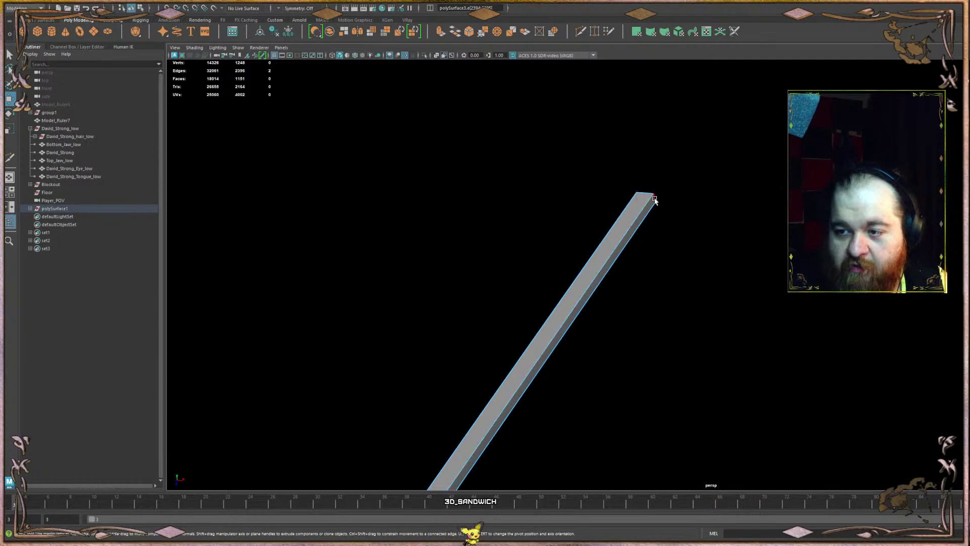
scroll(639, 191, "down", 5)
scroll(664, 232, "up", 4)
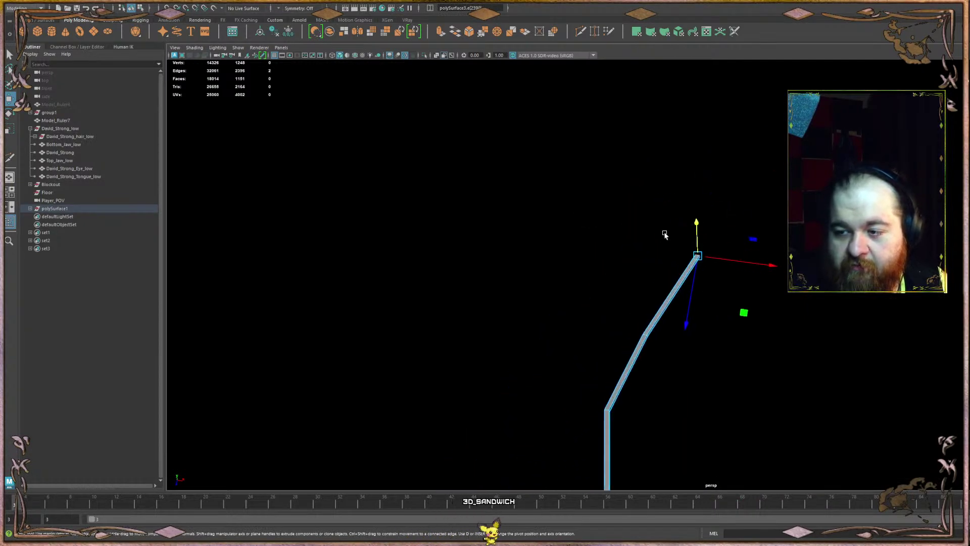
key("e")
left_click_drag(697, 264, 677, 309)
key("w")
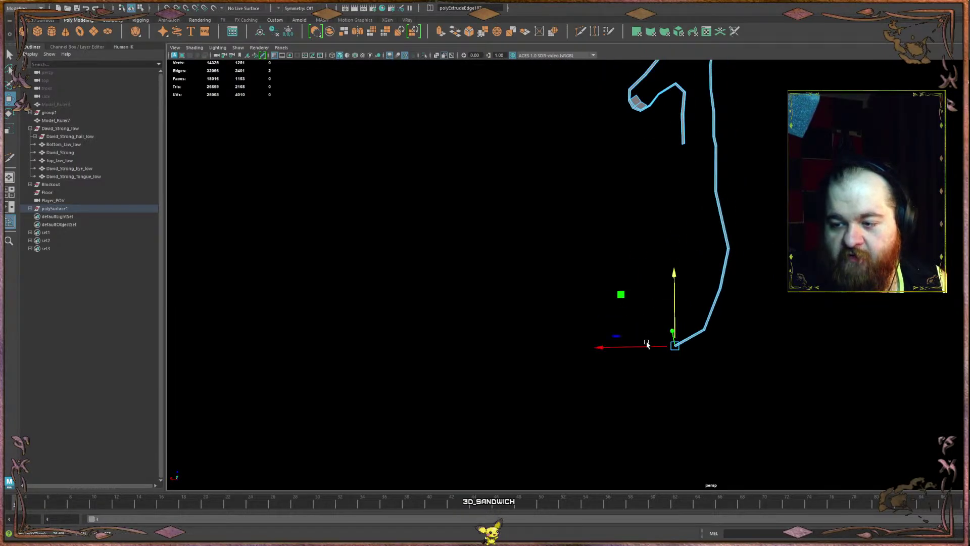
- Extrude the strip's end edges once more and position the new segment so the curve continues toward the shorter arm
left_click_drag(621, 348, 769, 288, "alt")
scroll(736, 260, "up", 8)
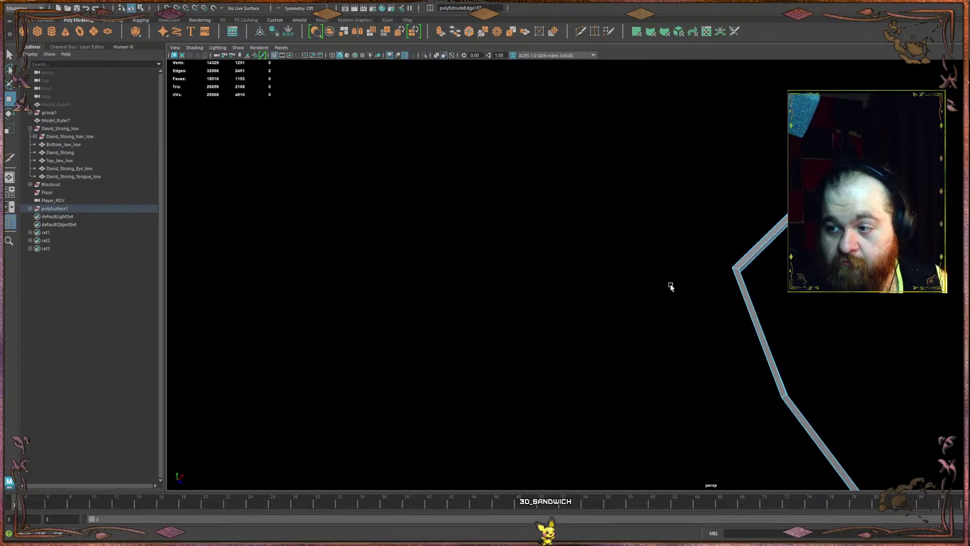
left_click_drag(671, 285, 714, 288, "alt")
scroll(781, 262, "down", 5)
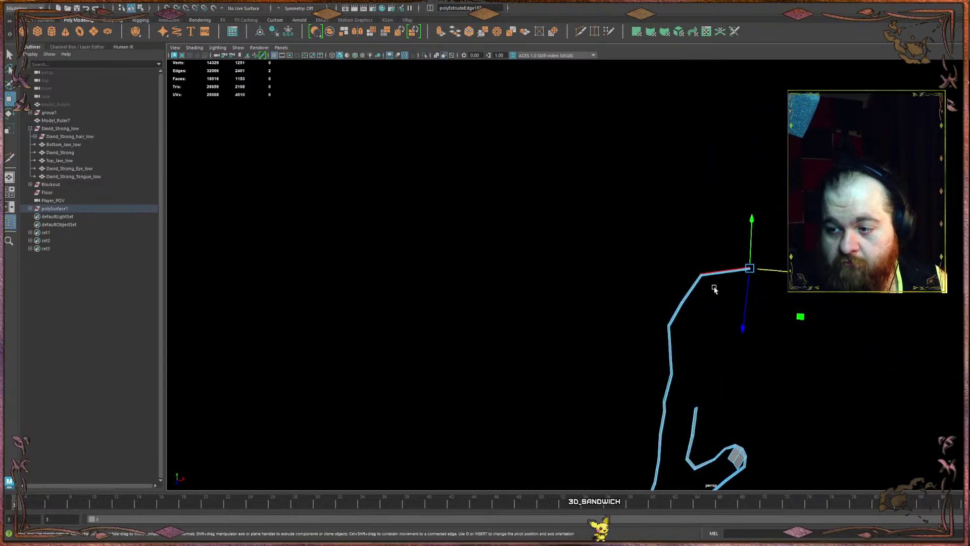
middle_click_drag(714, 288, 703, 274, "alt")
left_click_drag(759, 257, 850, 257, "shift")
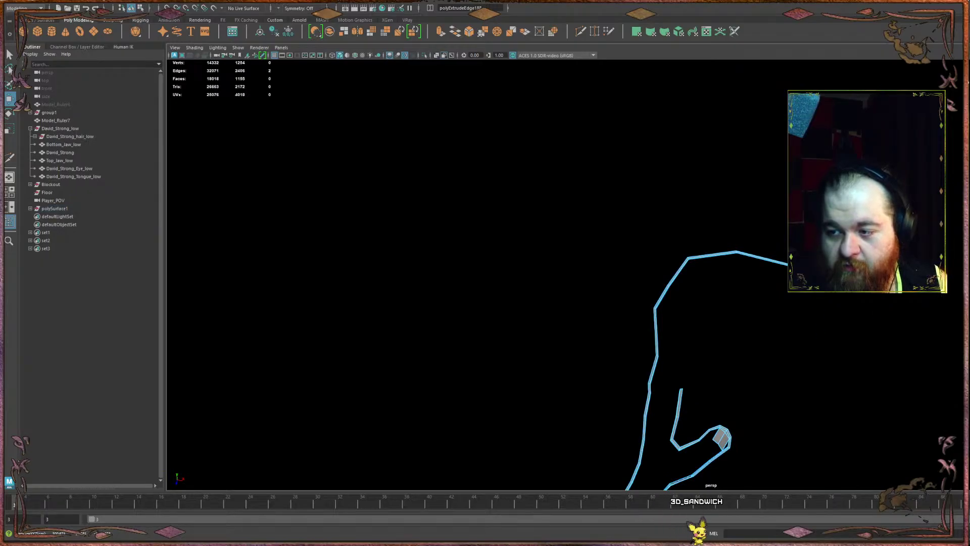
left_click_drag(823, 340, 824, 335)
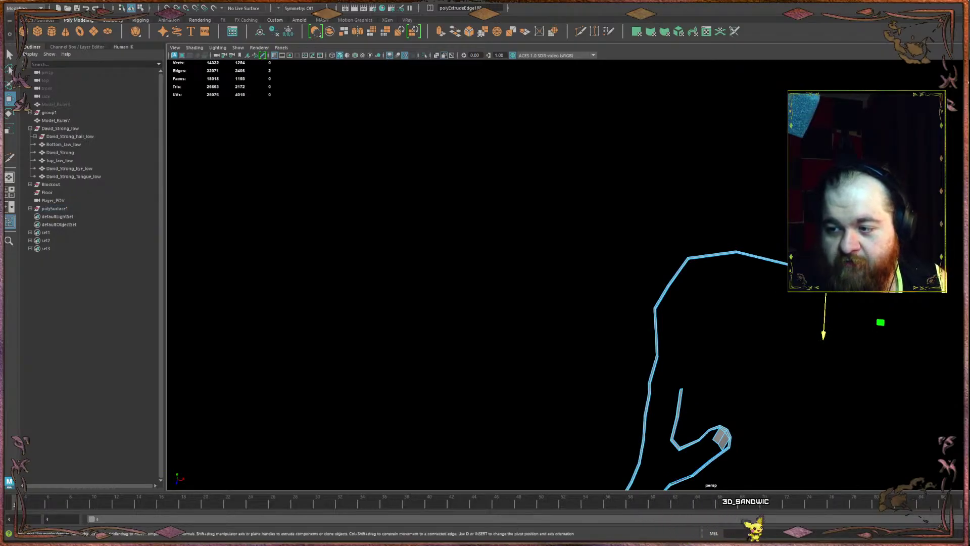
left_click_drag(800, 267, 527, 204)
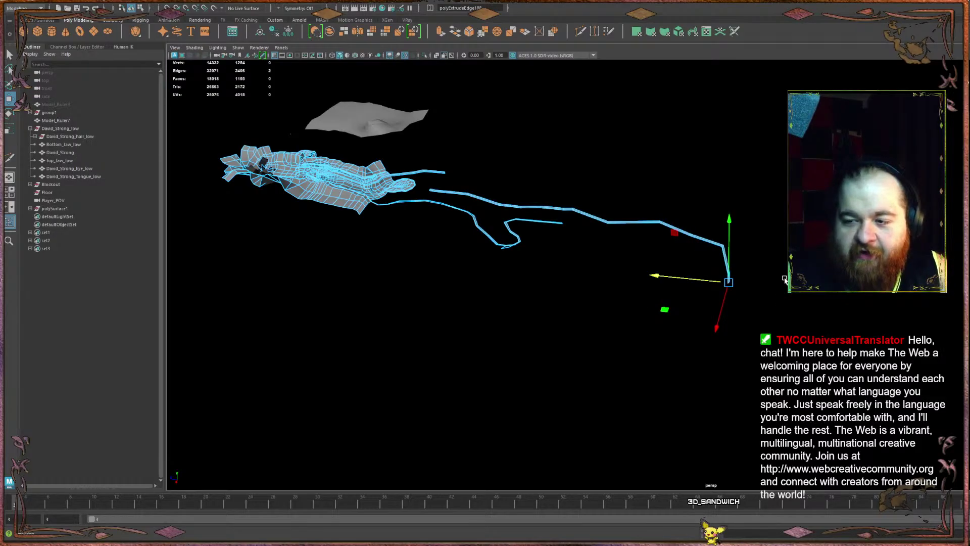
- Examine the strip's curved end from several angles against the neighbouring strips
scroll(758, 268, "up", 6)
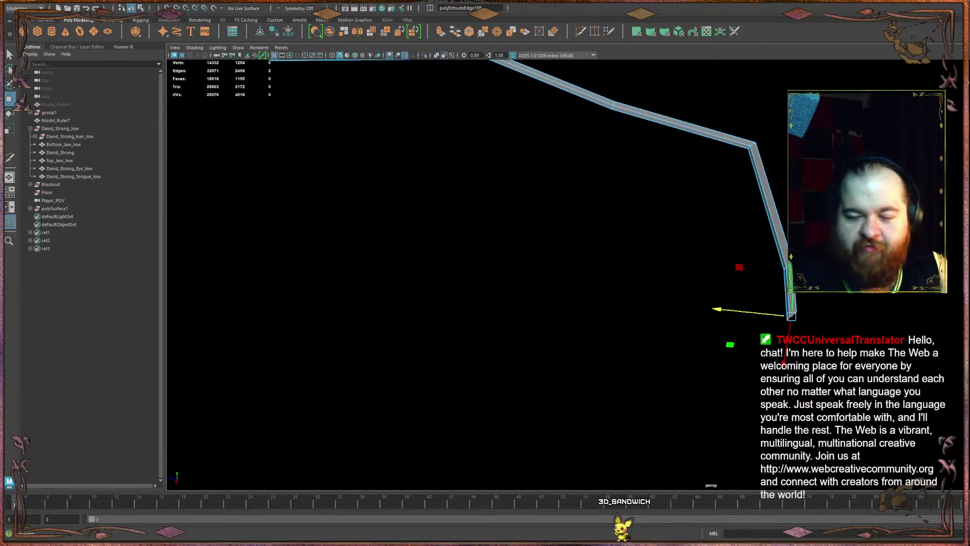
left_click(743, 249)
key("ctrl+z")
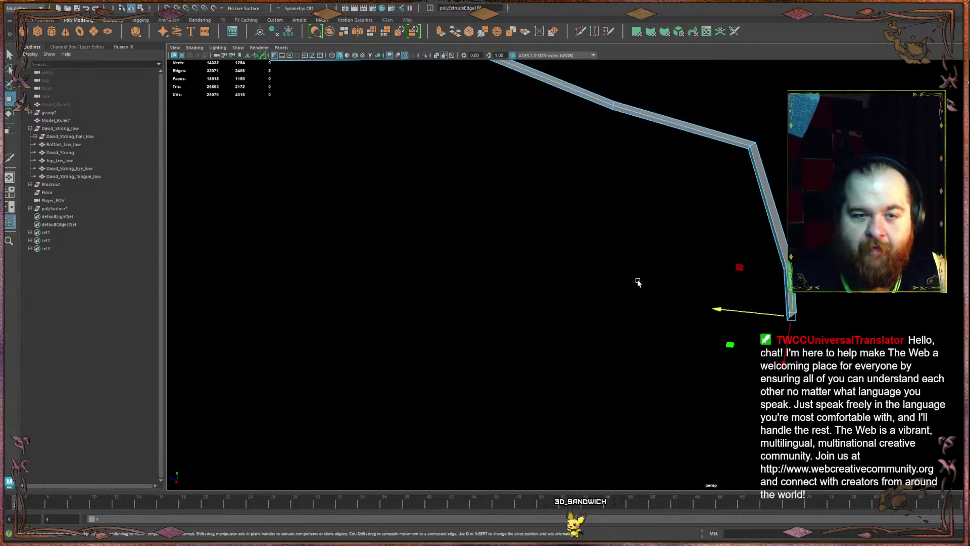
key("f")
middle_click_drag(578, 316, 656, 303)
left_click_drag(656, 303, 716, 255, "alt")
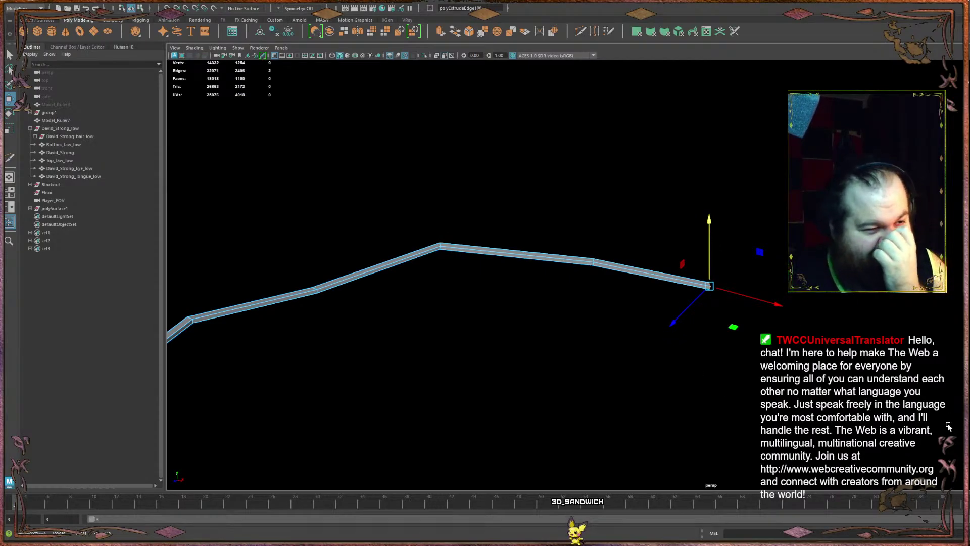
left_click_drag(948, 393, 501, 272, "alt")
left_click_drag(637, 396, 727, 251, "alt")
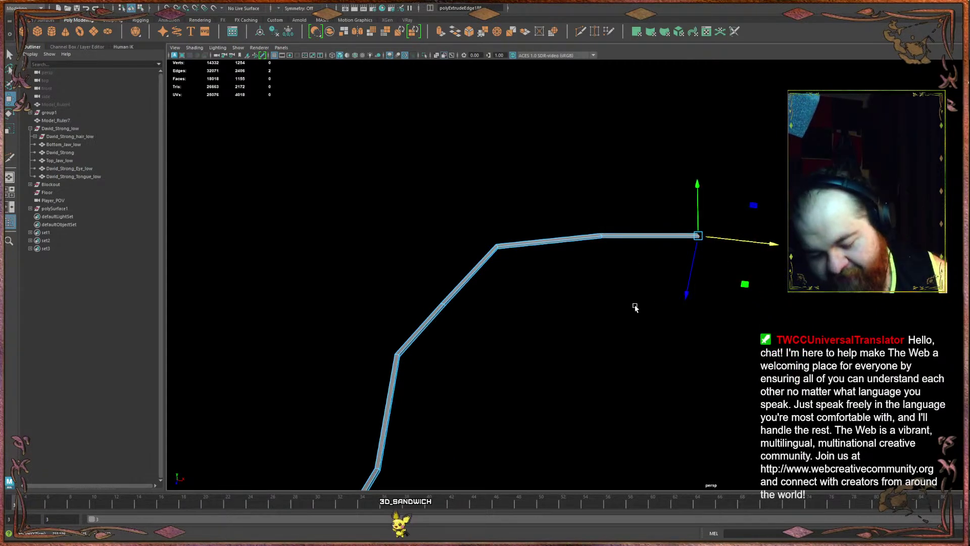
left_click_drag(580, 307, 662, 208, "alt")
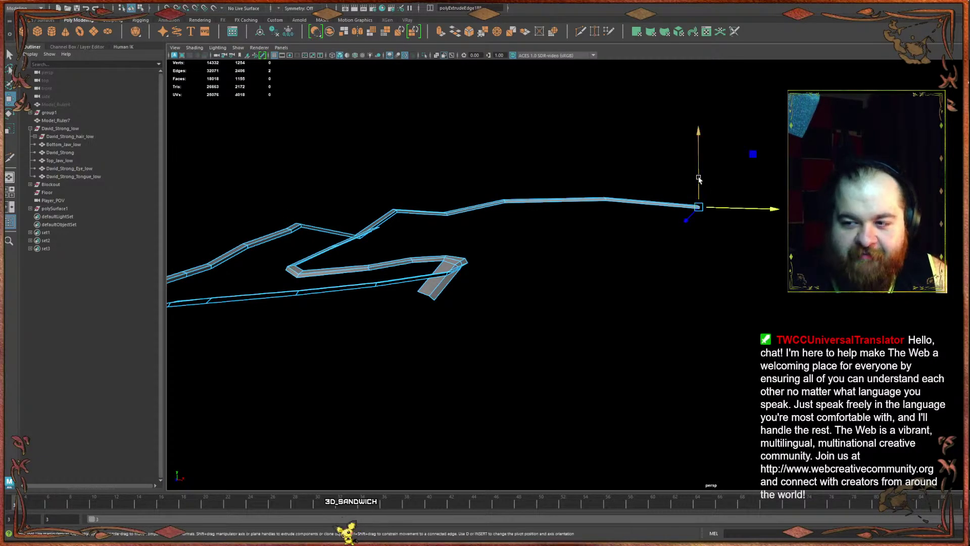
- Lower the end edges of the longer strip slightly and check the orientation of its tip
left_click_drag(699, 179, 699, 187)
left_click_drag(661, 224, 615, 290, "alt")
scroll(616, 290, "up", 5)
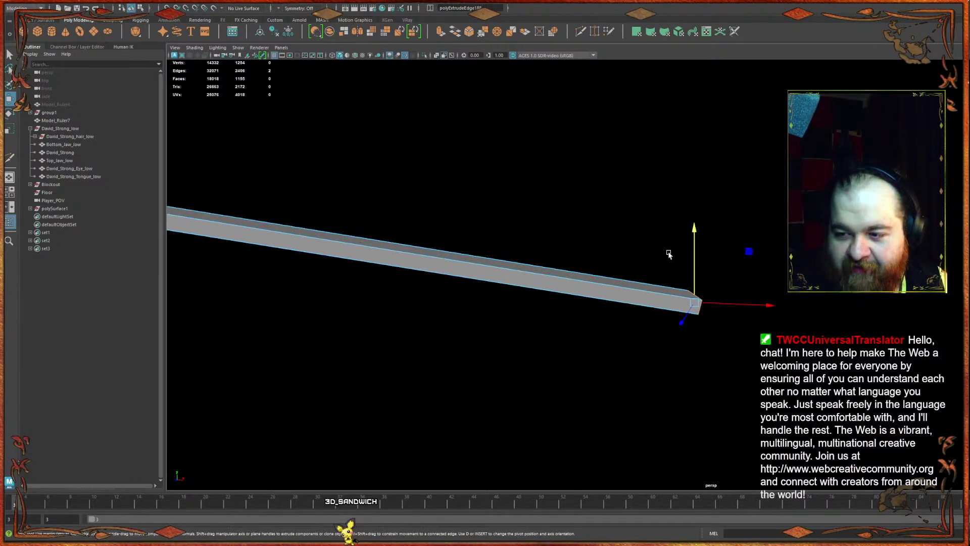
key("e")
key("w")
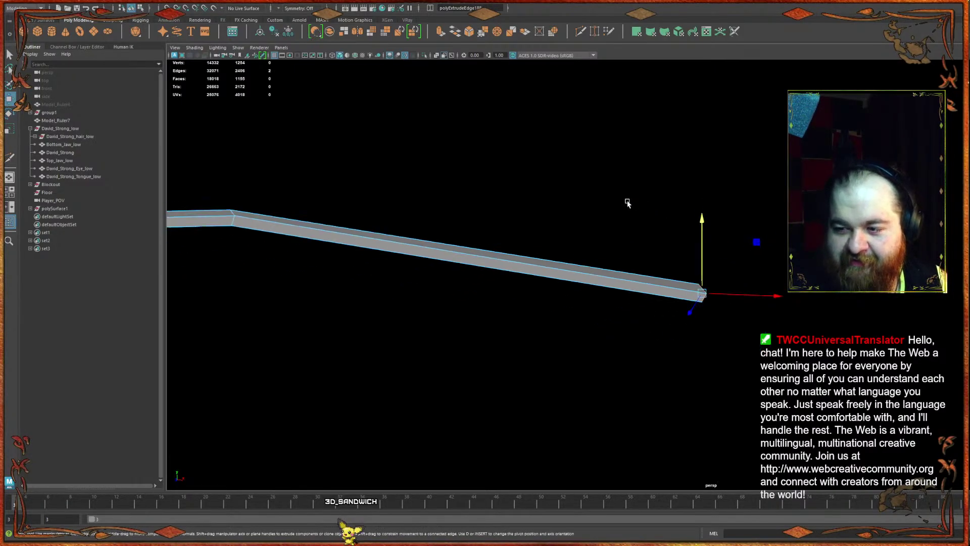
- Try to shift the cross edges at the last joint of the shorter neighbouring arm sideways
left_click_drag(628, 202, 747, 238, "alt")
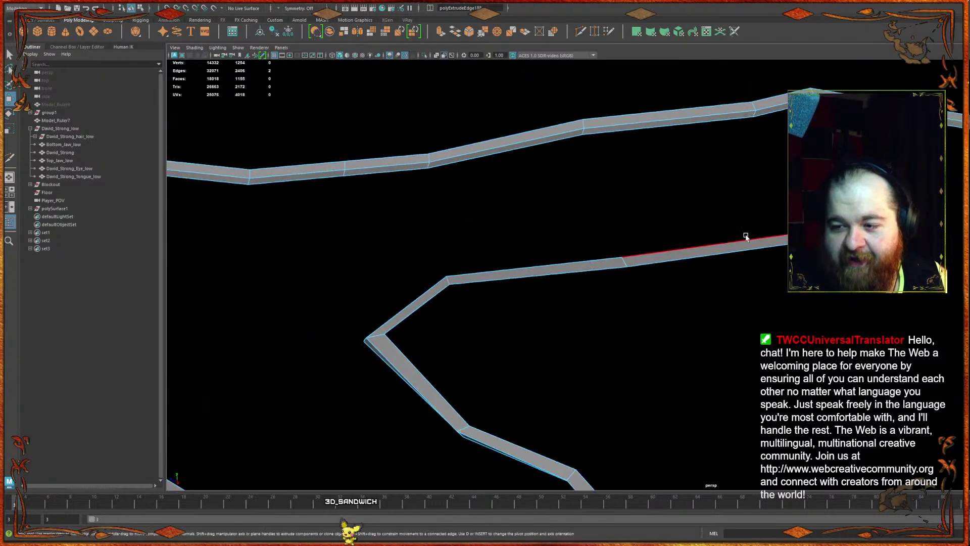
scroll(591, 271, "up", 3)
left_click(583, 255)
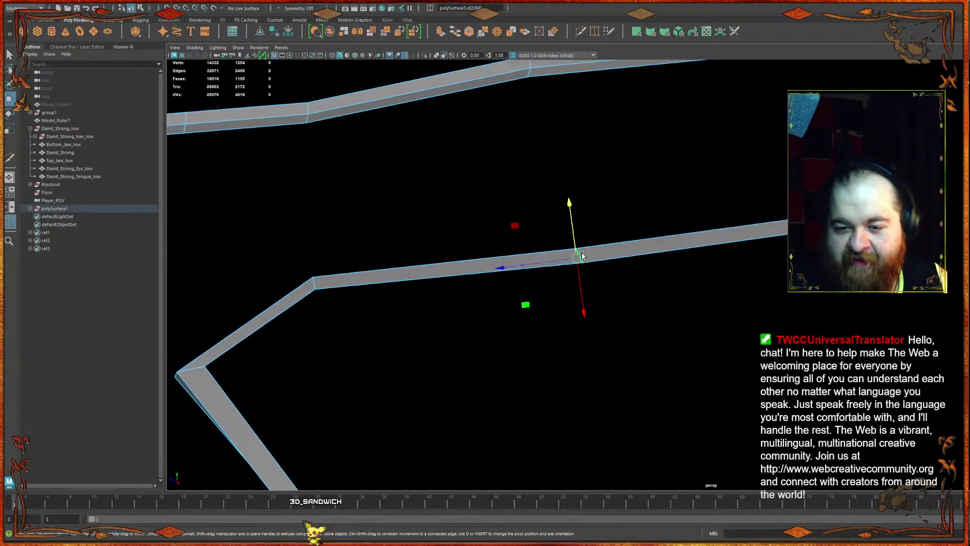
left_click_drag(578, 260, 619, 286)
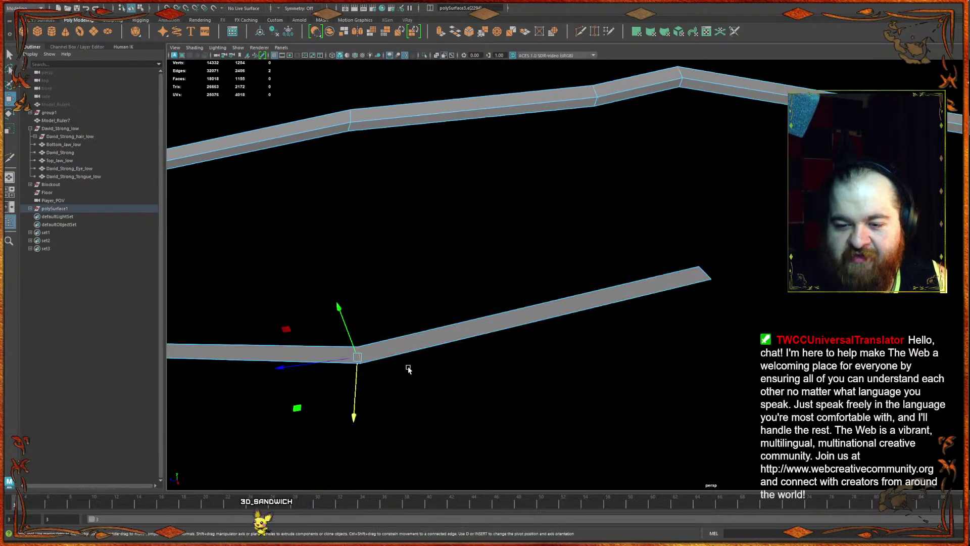
key("ctrl+z")
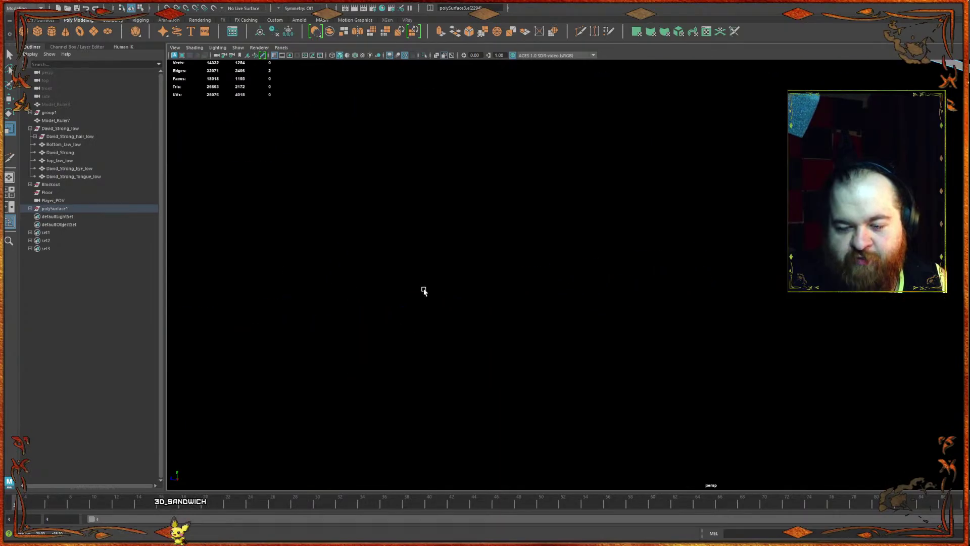
- Select the lower lengthwise border edge of the shorter arm's end segment and move it slightly downward
mouse_move(423, 291)
left_mouse_down("alt")
mouse_move(498, 234)
mouse_move(540, 334)
mouse_move(577, 217)
mouse_move(594, 224)
mouse_move(548, 304)
mouse_move(613, 267)
mouse_move(732, 242)
mouse_move(725, 260)
mouse_move(743, 298)
mouse_move(685, 256)
left_mouse_up("alt")
right_click(697, 263)
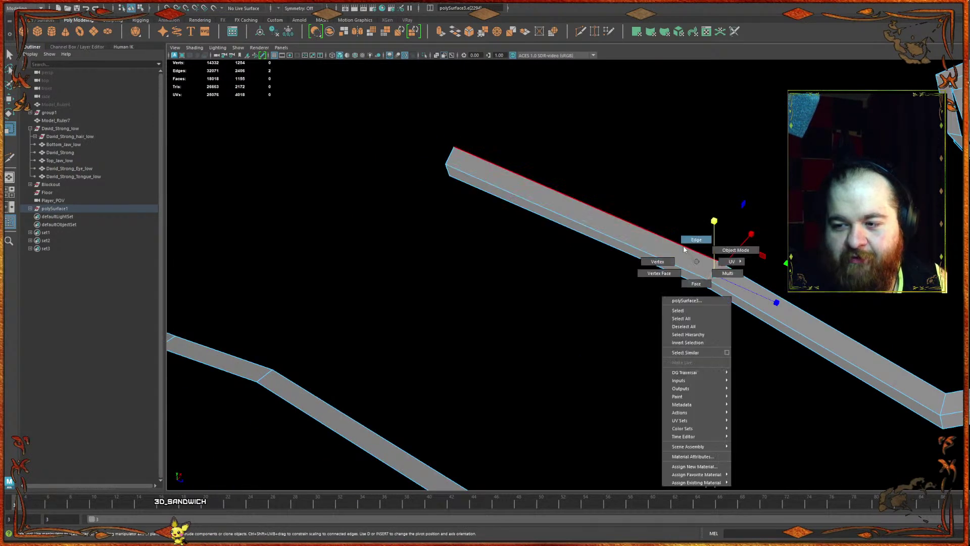
left_click(684, 248)
left_click(607, 230)
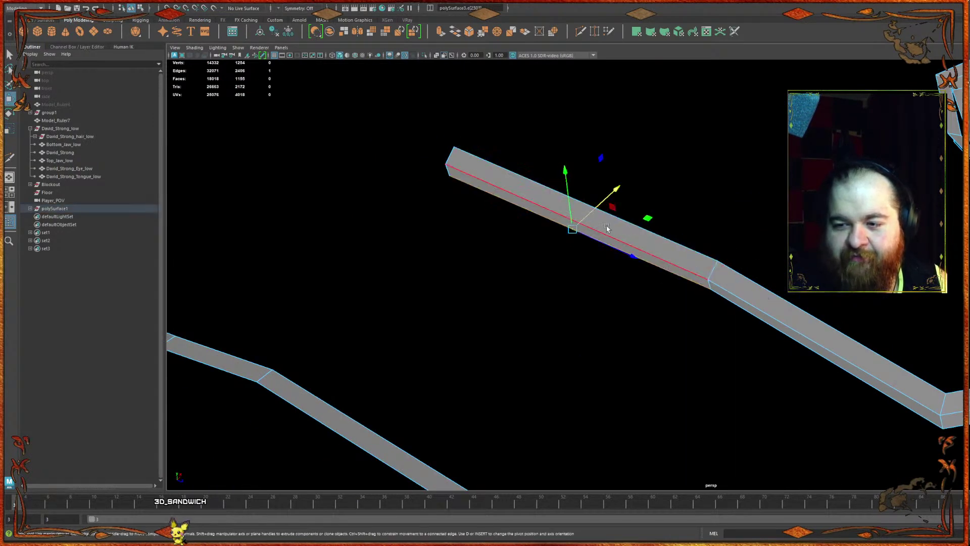
left_click_drag(571, 191, 585, 196)
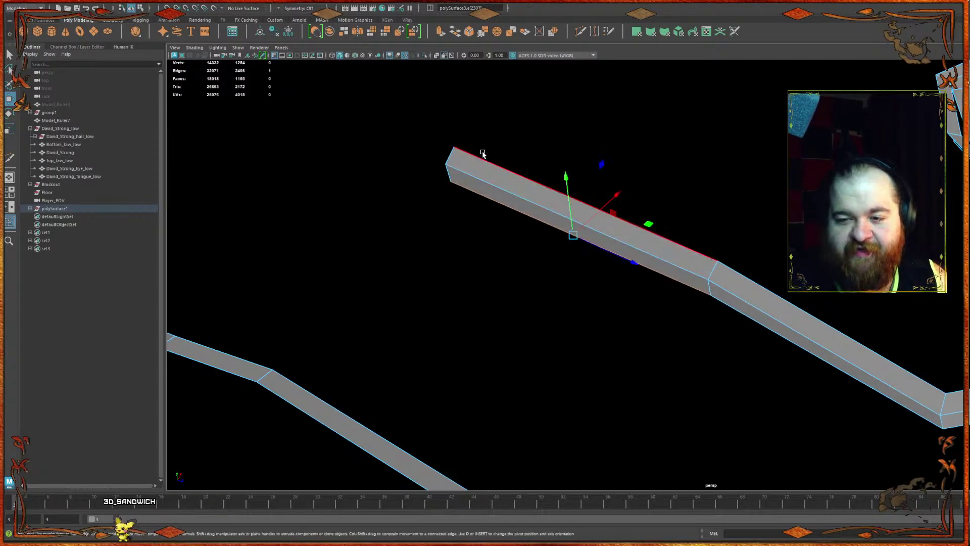
- Select the two end edges of the shorter arm and slide them along the arm to adjust its last segment's length
left_click(454, 158)
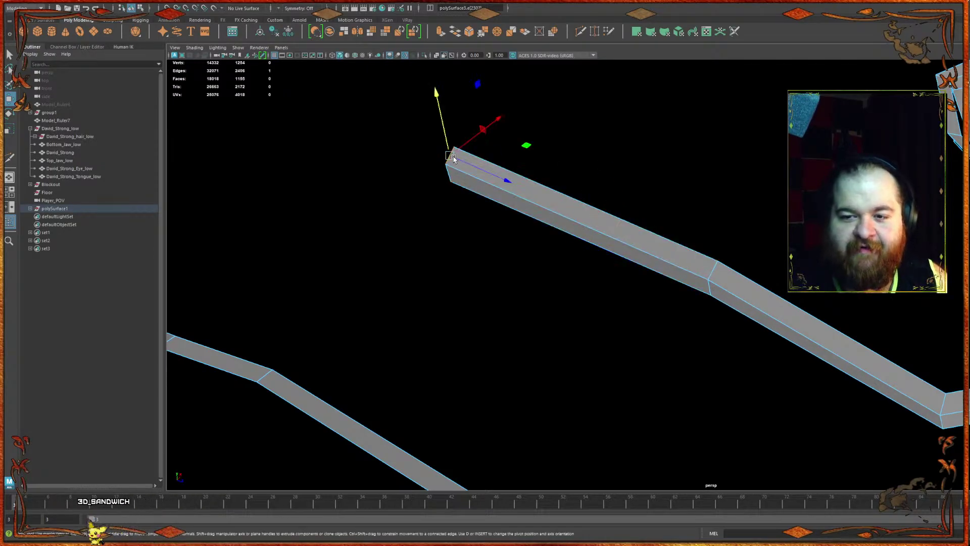
left_click(450, 183, "shift")
middle_click_drag(509, 175, 753, 379, "alt")
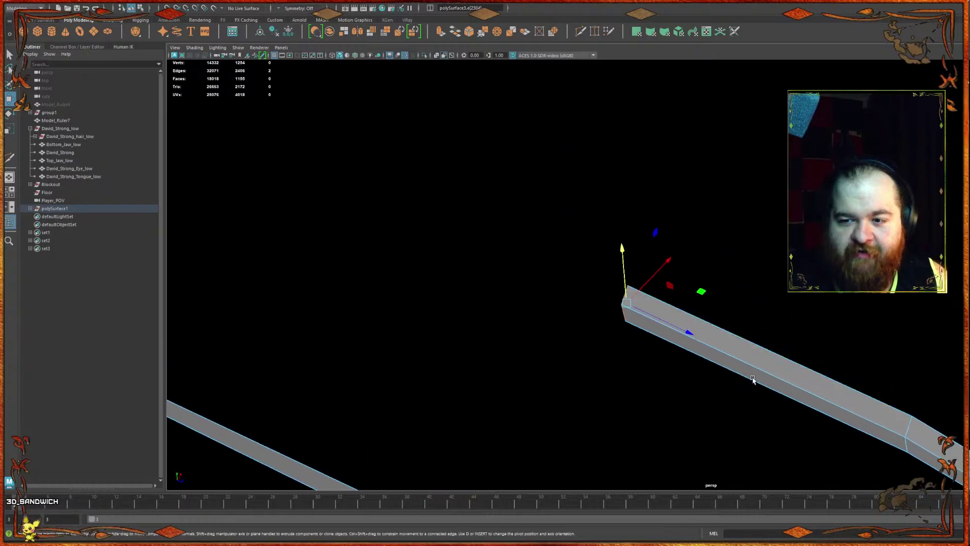
left_click_drag(780, 191, 760, 286, "alt")
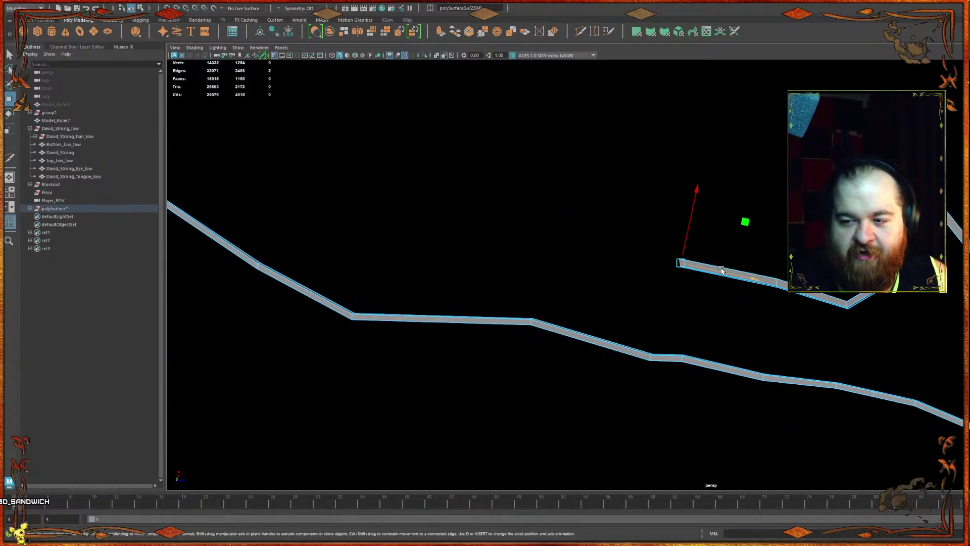
middle_click_drag(722, 270, 676, 266)
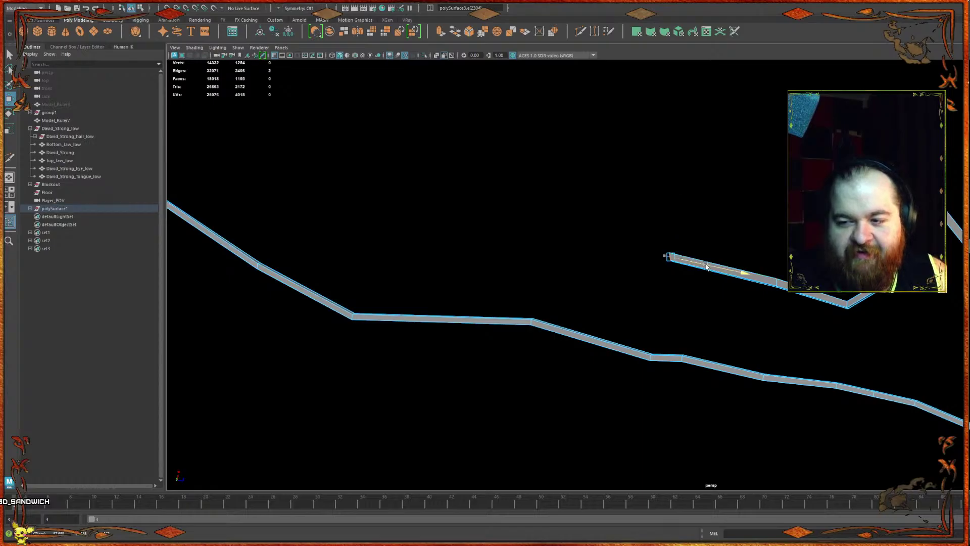
left_click_drag(764, 375, 636, 174, "alt")
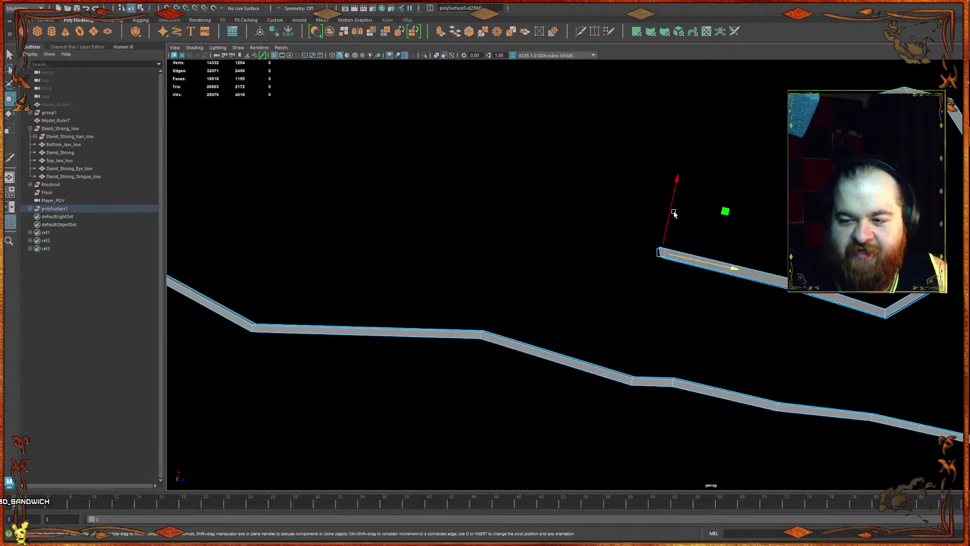
left_click_drag(675, 214, 689, 216)
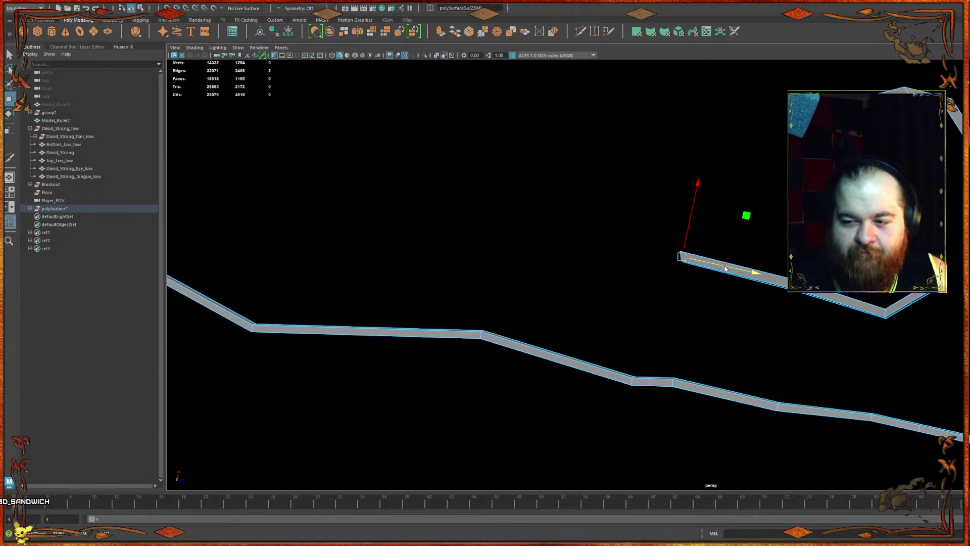
- Extrude the shorter arm's end edges three times, adding a short angled segment and two longer ones alongside the neighbouring strip
left_click_drag(637, 203, 660, 194)
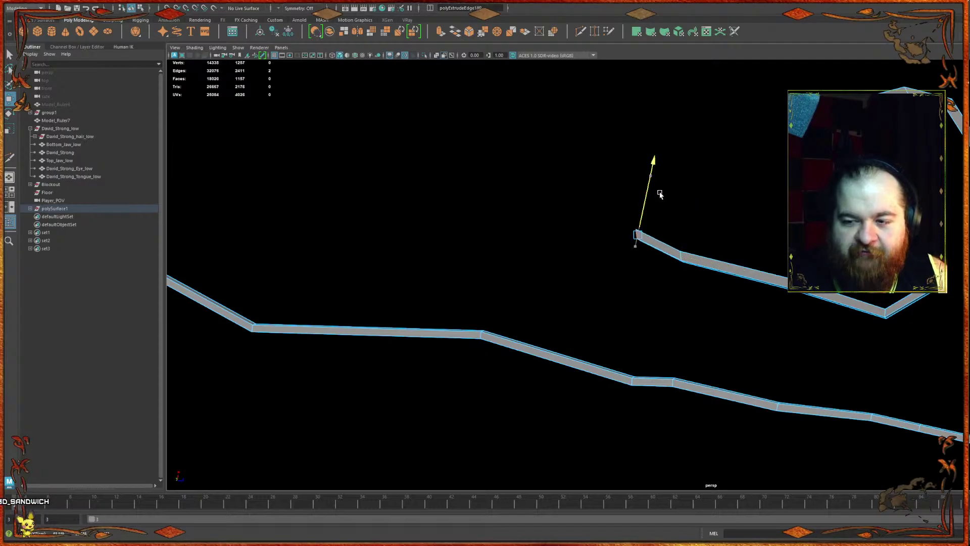
key("ctrl+e")
left_click_drag(677, 242, 493, 186)
left_click_drag(511, 316, 727, 281)
middle_click_drag(727, 281, 739, 303, "alt")
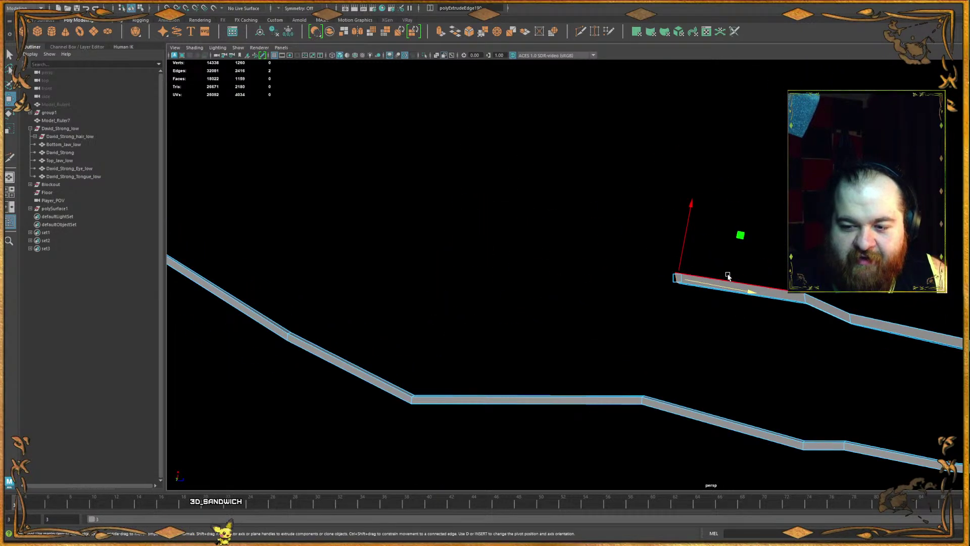
left_click_drag(713, 284, 452, 223, "shift")
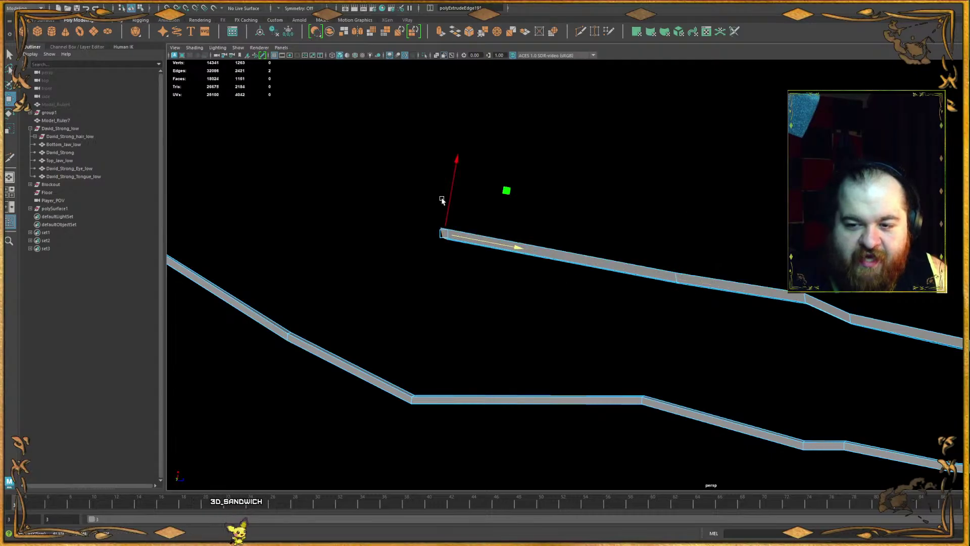
- Extrude the shorter arm's end edges once more toward the inside of the curve and rotate them to follow the turn
left_click_drag(557, 188, 632, 344, "alt")
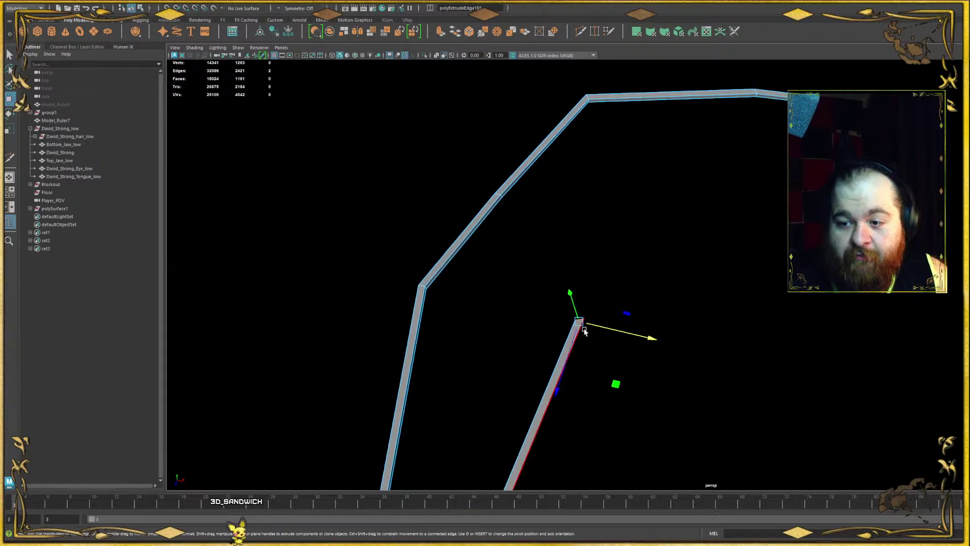
left_click_drag(573, 350, 684, 359)
key("e")
key("w")
key("e")
left_click_drag(688, 413, 606, 424)
key("w")
left_click_drag(642, 369, 638, 249, "alt")
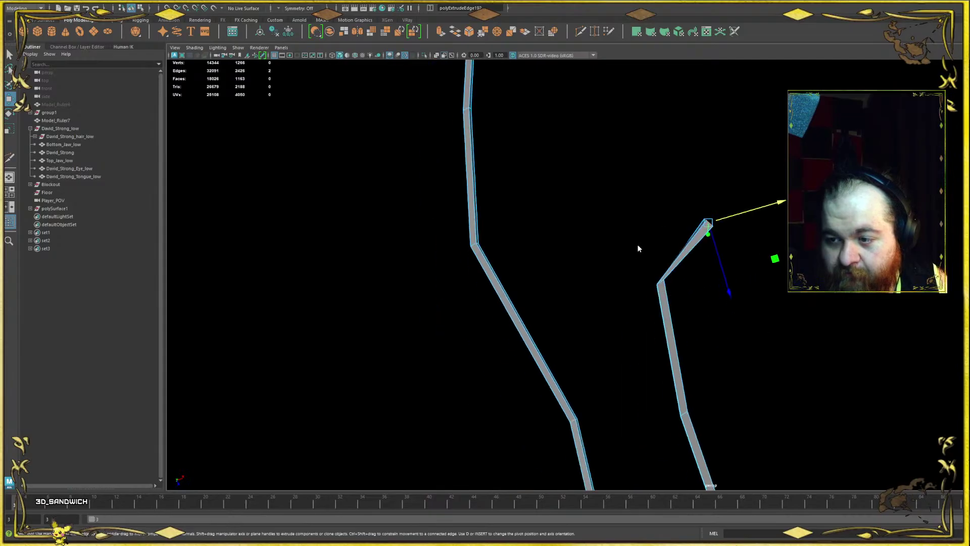
- Move the outer vertex at the shorter arm's last joint outward to widen the pinched new segment
right_click_drag(639, 249, 645, 292)
left_click(657, 287)
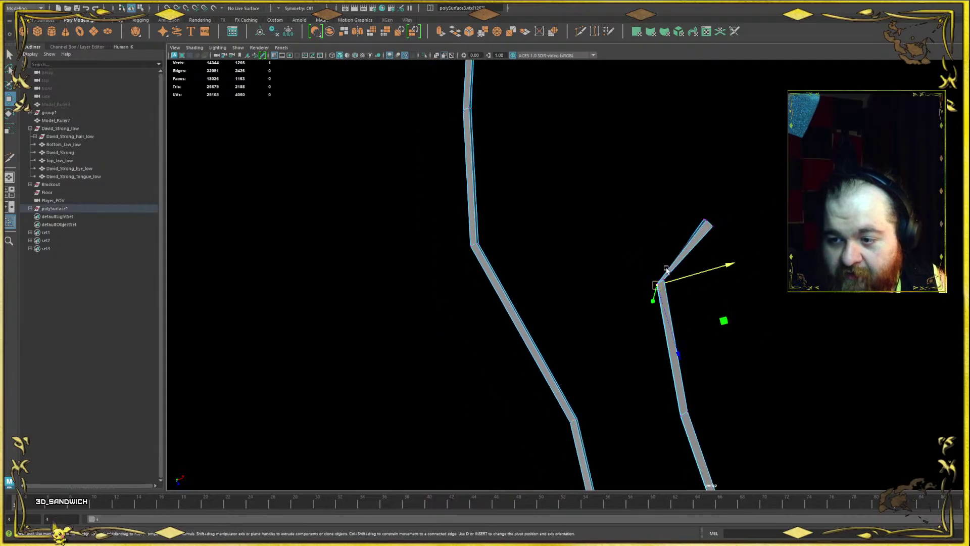
left_click_drag(634, 239, 676, 204, "alt")
left_click(618, 199)
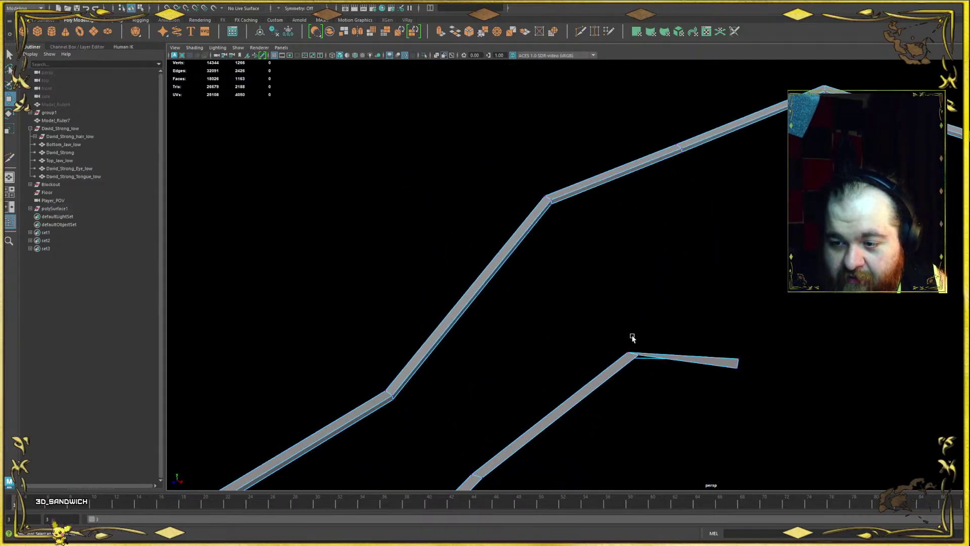
left_click(627, 351)
left_click_drag(619, 362, 629, 357, "ctrl+shift")
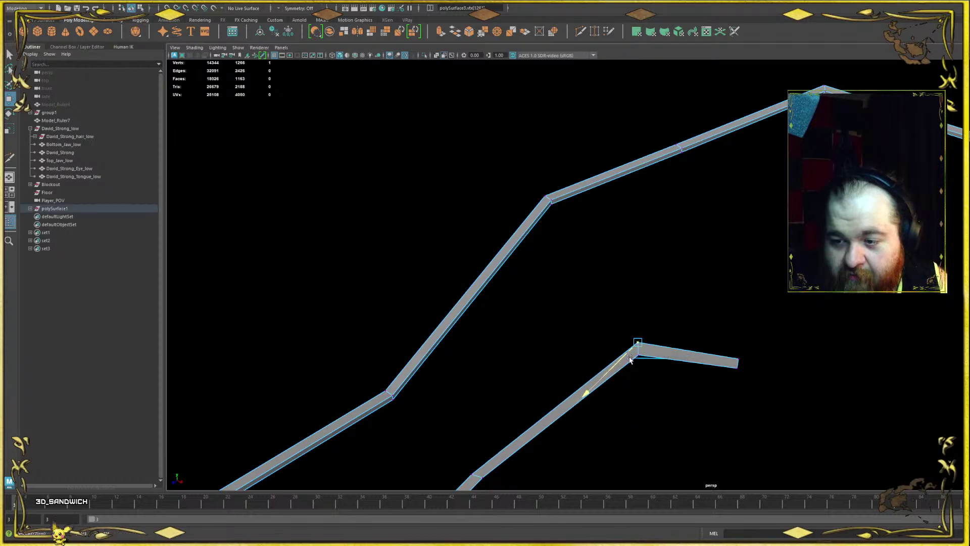
- Select the cross edges at the longer strip's upper bend joint and move them sideways toward the shorter arm
right_click_drag(742, 343, 736, 277)
left_click(736, 361)
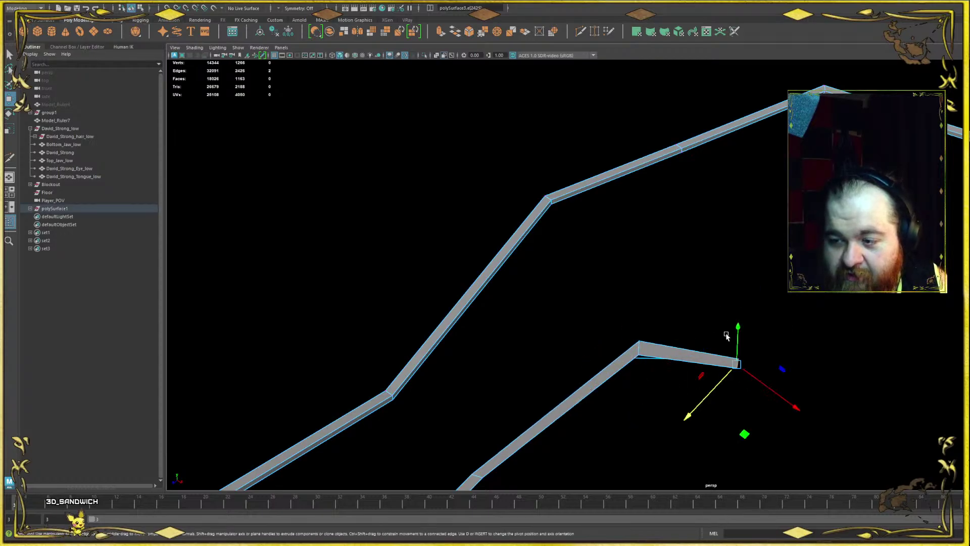
left_click_drag(736, 362, 740, 273, "alt")
middle_click_drag(741, 273, 602, 274, "alt")
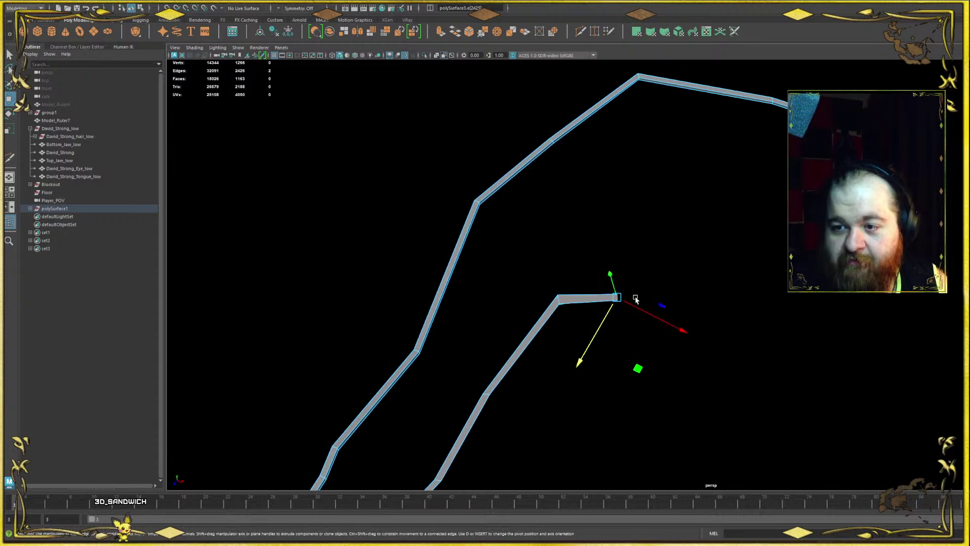
left_click_drag(636, 299, 664, 326, "alt")
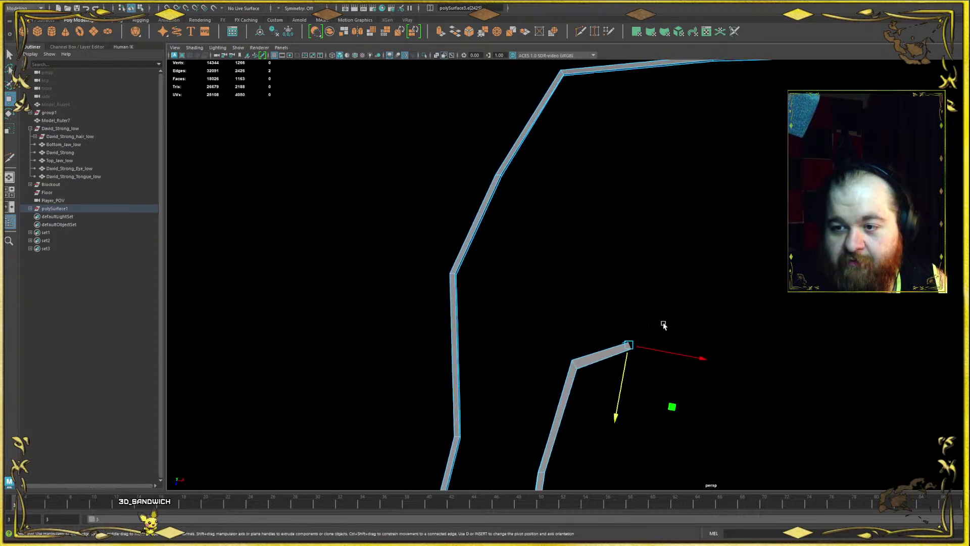
left_click(501, 175)
left_click(492, 183)
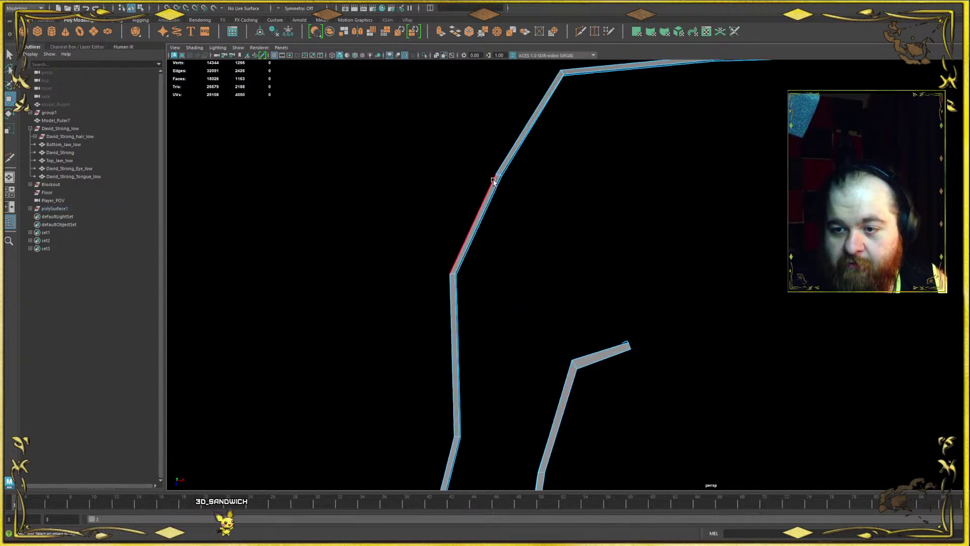
left_click(498, 176)
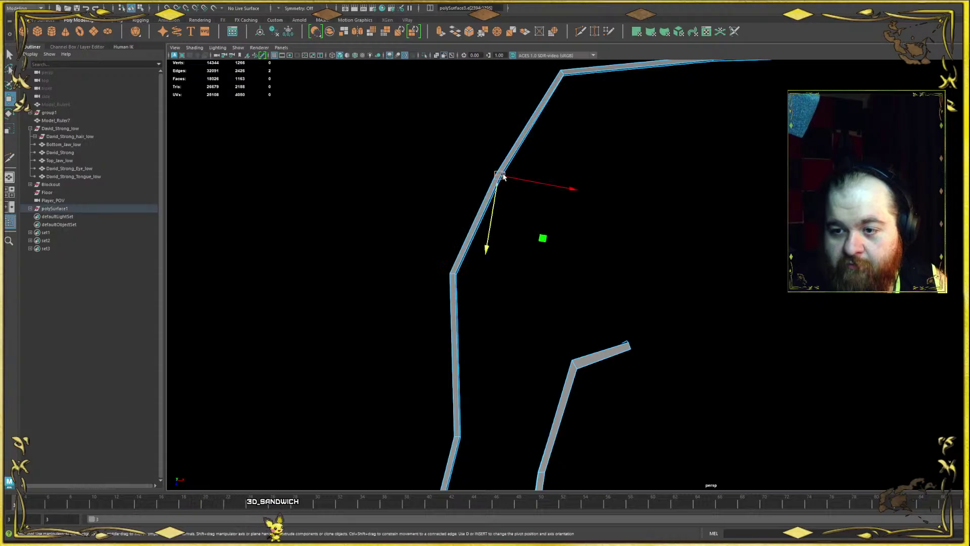
left_click_drag(509, 182, 545, 188)
scroll(652, 324, "up", 4)
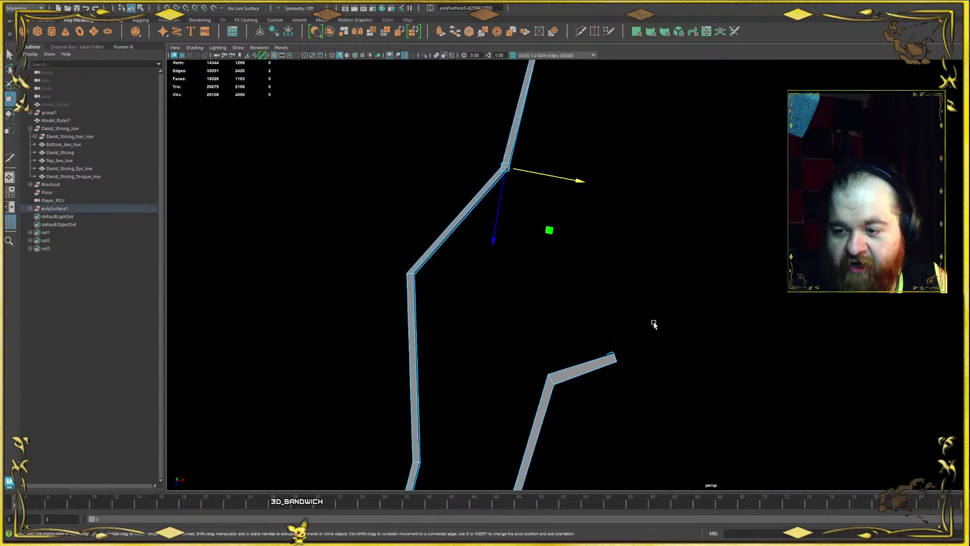
- Check the strips from several angles and move the longer strip's bend joint back outward to smooth its curve
key("F8")
left_click_drag(594, 351, 571, 326, "alt")
scroll(580, 318, "down", 5)
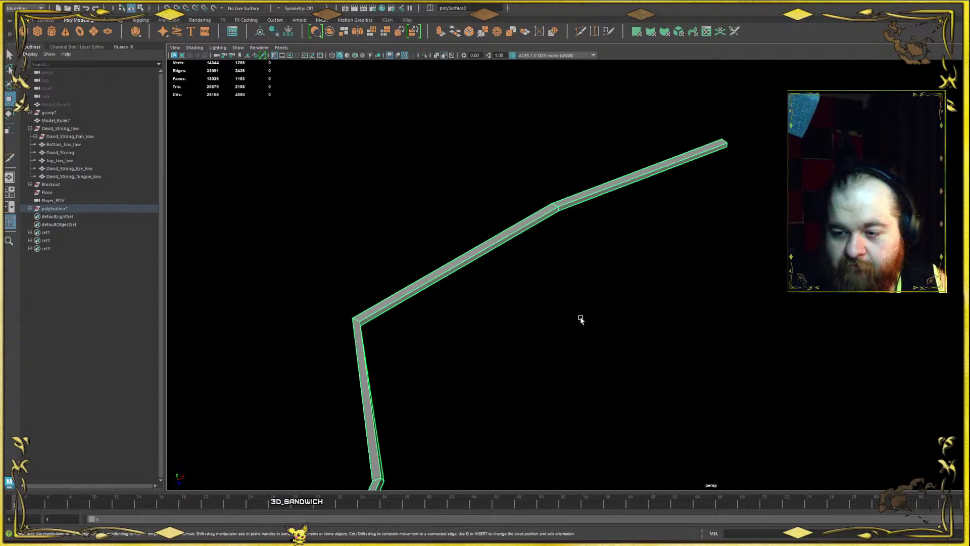
middle_click_drag(581, 318, 626, 320, "alt")
left_click_drag(626, 320, 646, 256, "alt")
middle_click_drag(646, 256, 700, 196, "alt")
key("F8")
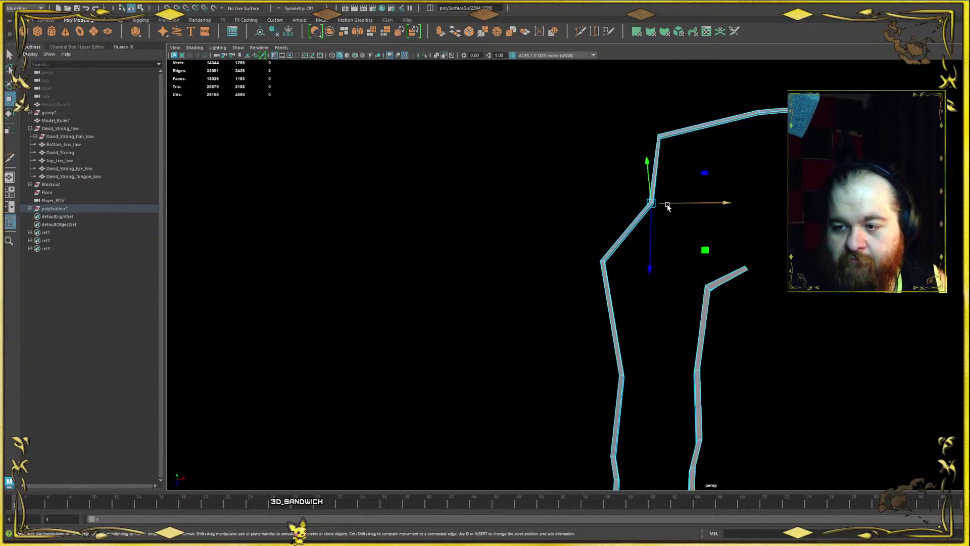
left_click_drag(667, 208, 629, 199)
left_click_drag(608, 243, 628, 221)
- Select the end edges at the shorter arm's tip and extrude a longer segment beneath the longer strip's upper run
scroll(754, 208, "up", 8)
left_click_drag(769, 256, 742, 332, "alt")
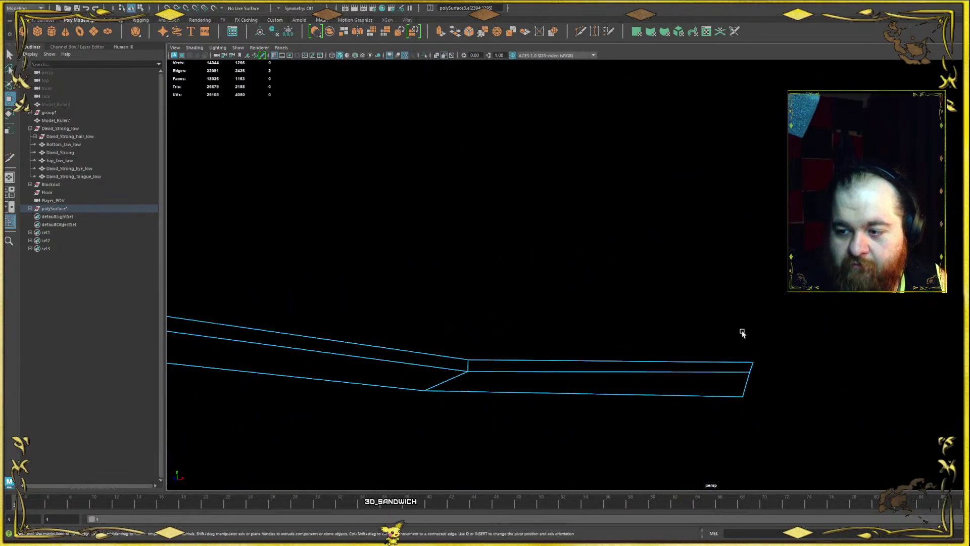
left_click(751, 368)
left_click_drag(747, 379, 714, 347, "alt")
right_click_drag(714, 348, 650, 273, "alt")
middle_click_drag(650, 273, 552, 330, "alt")
left_click_drag(642, 318, 773, 310, "shift")
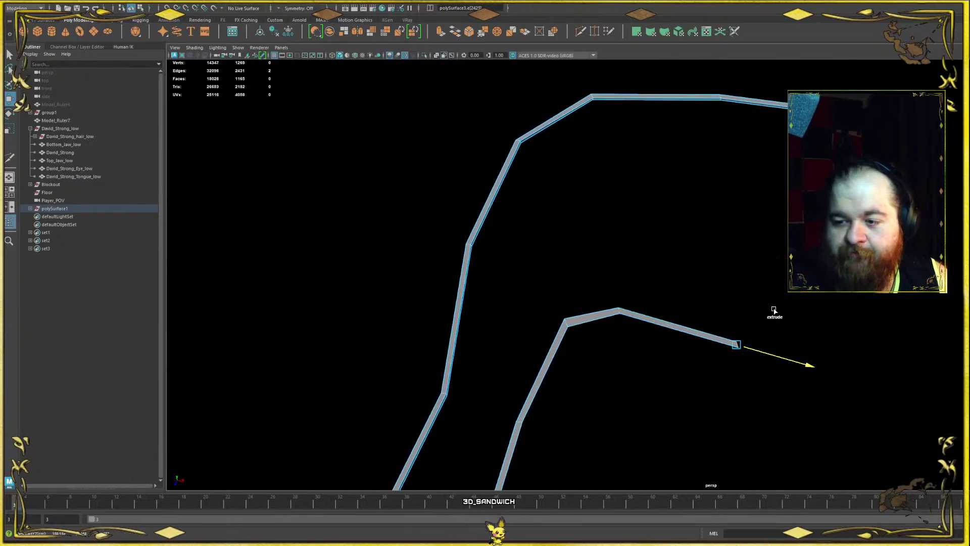
- Move the shorter arm's new end edges toward the longer strip and rotate them to align with the segment
left_click_drag(728, 278, 712, 253, "alt")
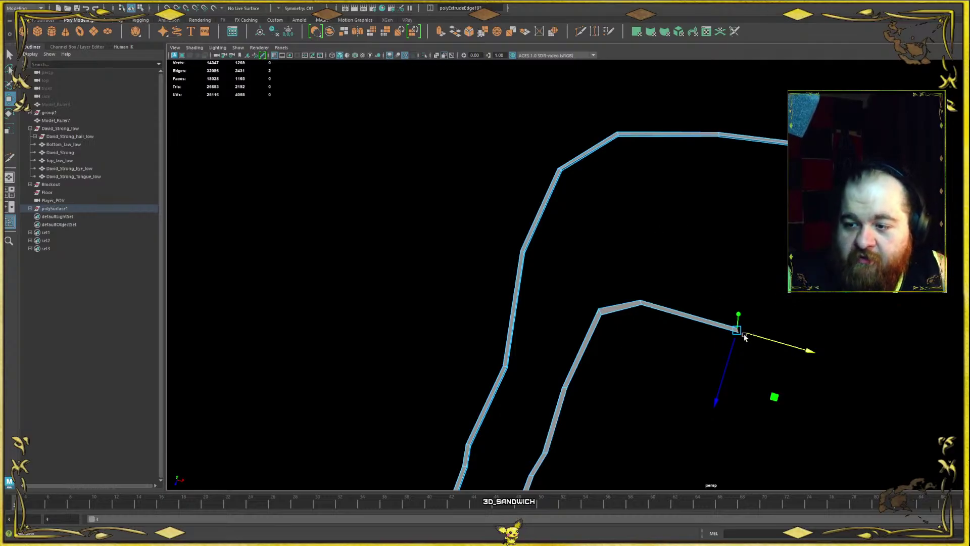
left_click_drag(733, 355, 749, 294)
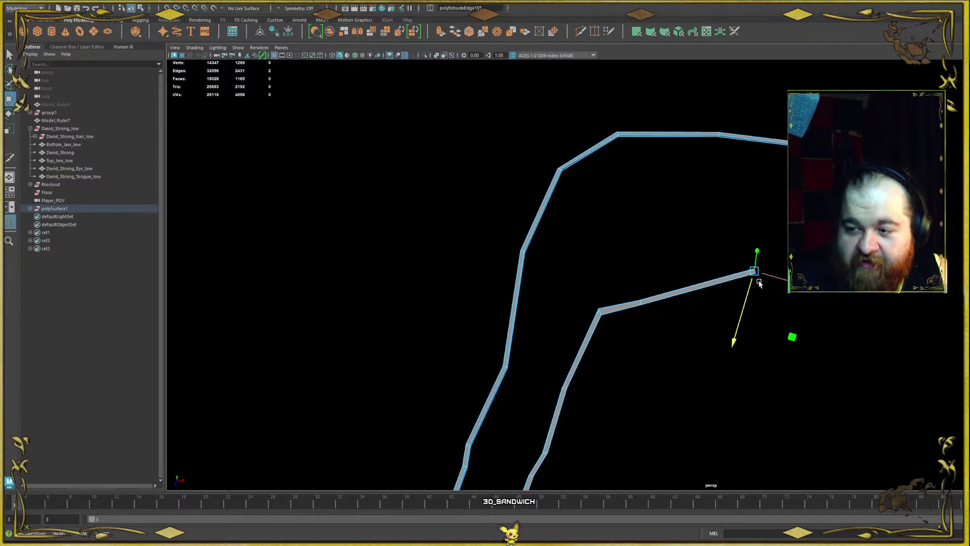
key("e")
left_click_drag(761, 342, 768, 307)
key("w")
scroll(653, 262, "up", 4)
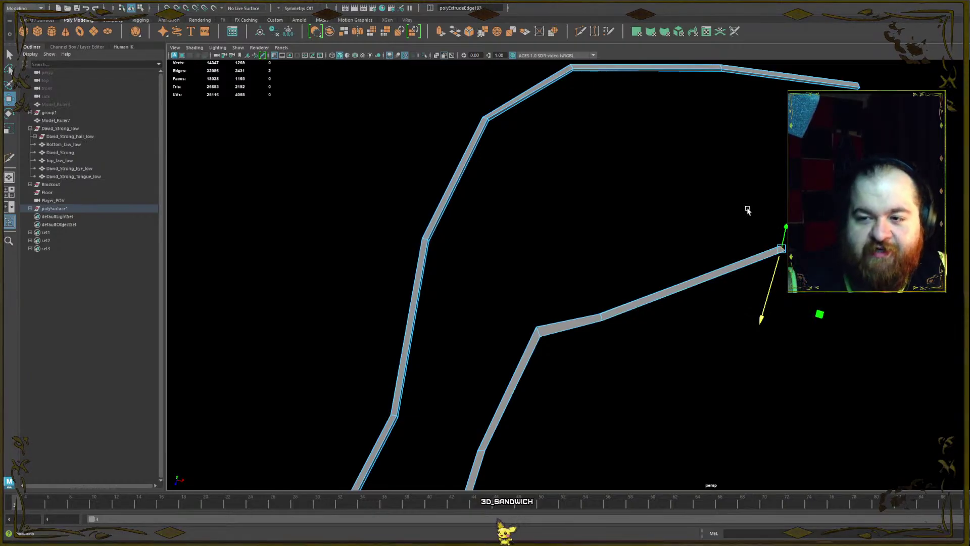
- Delete the two faces of the longer strip's horizontal segment just past its upper bend
middle_click_drag(628, 195, 640, 253, "alt")
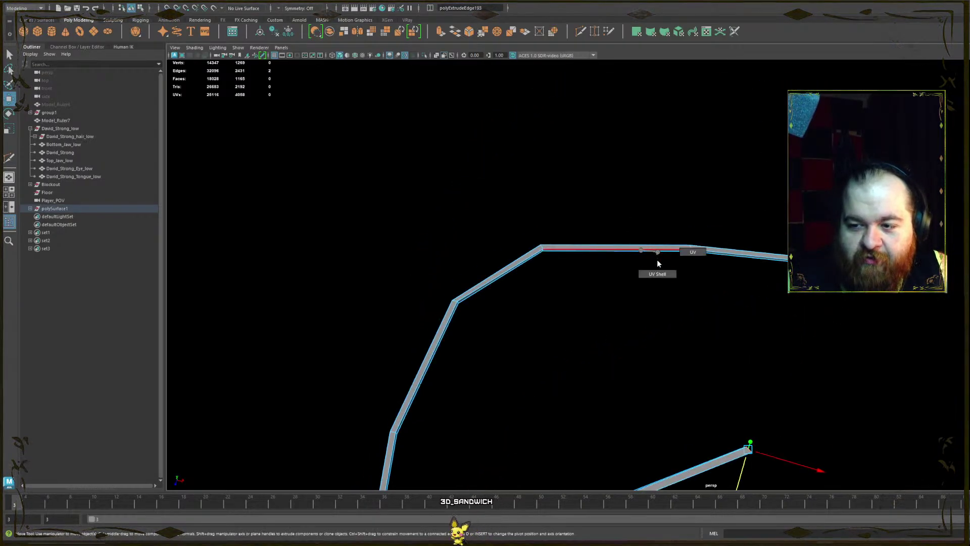
left_click(647, 289)
left_click_drag(647, 288, 613, 207)
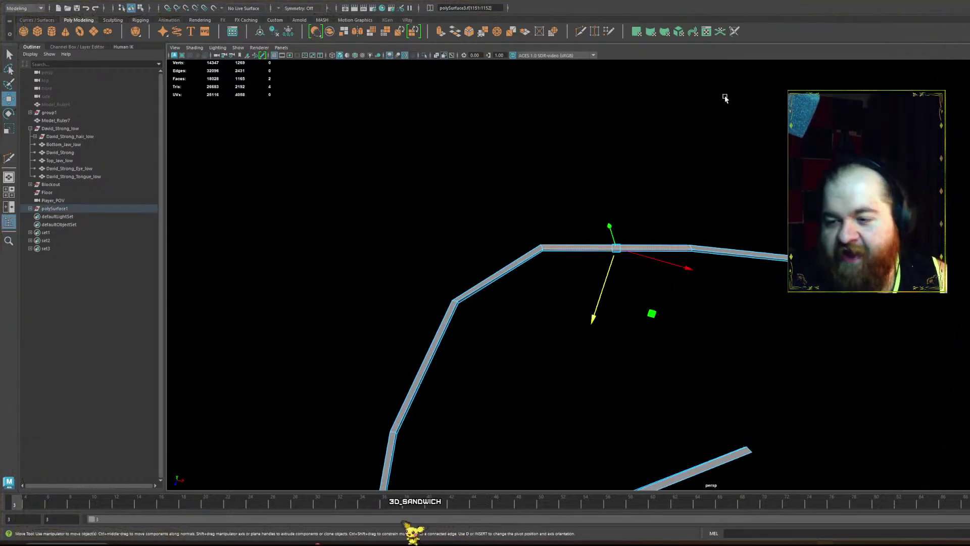
key("Delete")
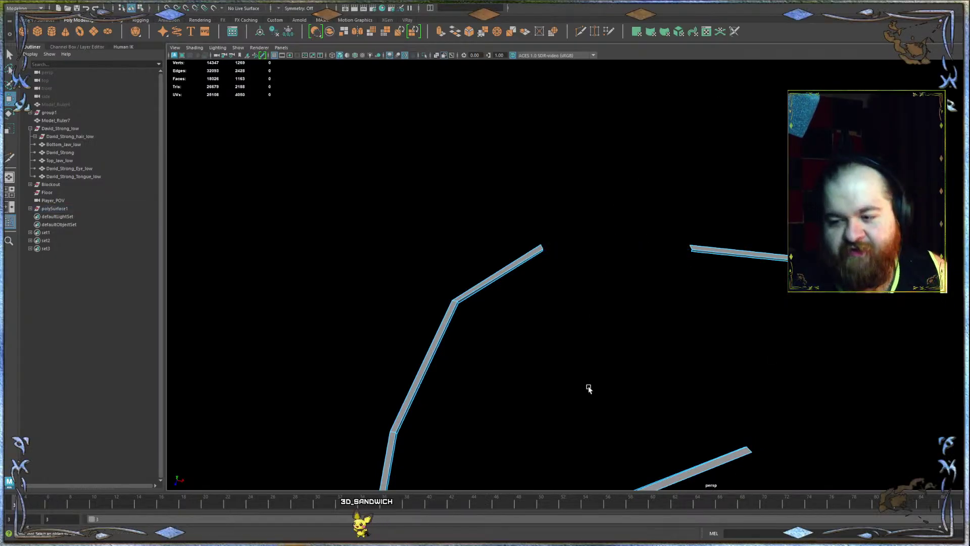
- Select the two faces of the shorter arm's end segment and lower them toward the height of the longer strip
middle_click_drag(588, 389, 619, 184, "alt")
right_click_drag(659, 202, 705, 217, "alt")
middle_click_drag(685, 216, 760, 99, "alt")
right_click_drag(760, 99, 614, 232, "alt")
middle_click_drag(614, 232, 693, 198, "alt")
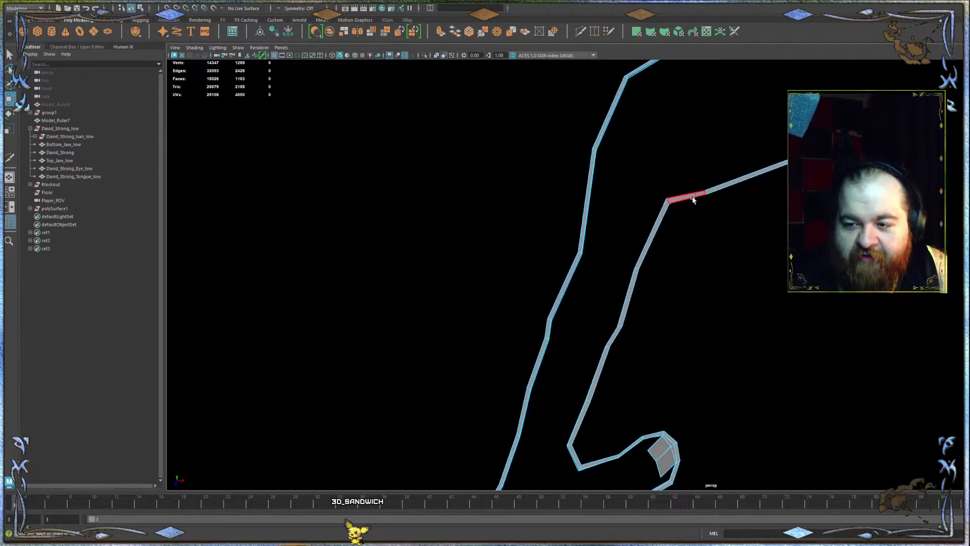
left_click_drag(692, 198, 675, 279, "alt")
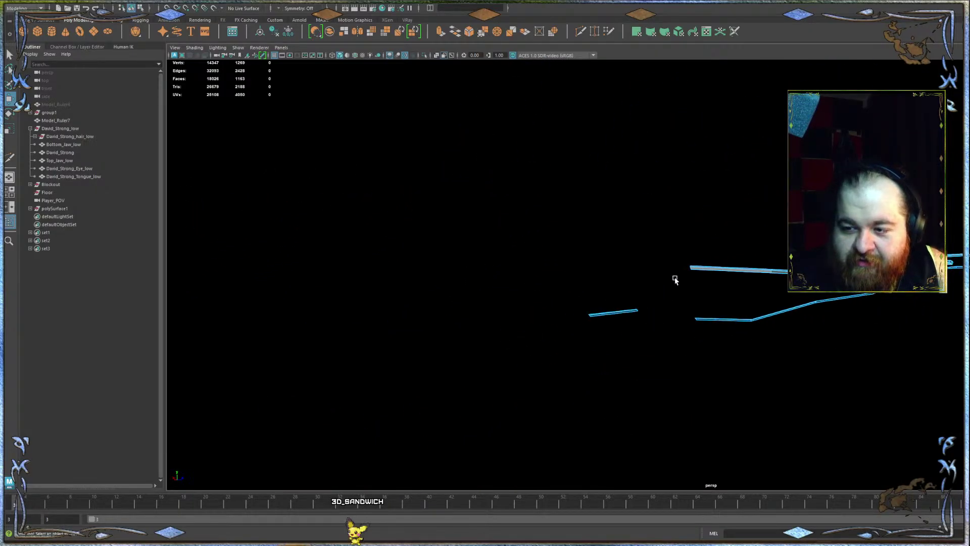
scroll(680, 262, "up", 6)
right_click_drag(672, 260, 681, 273)
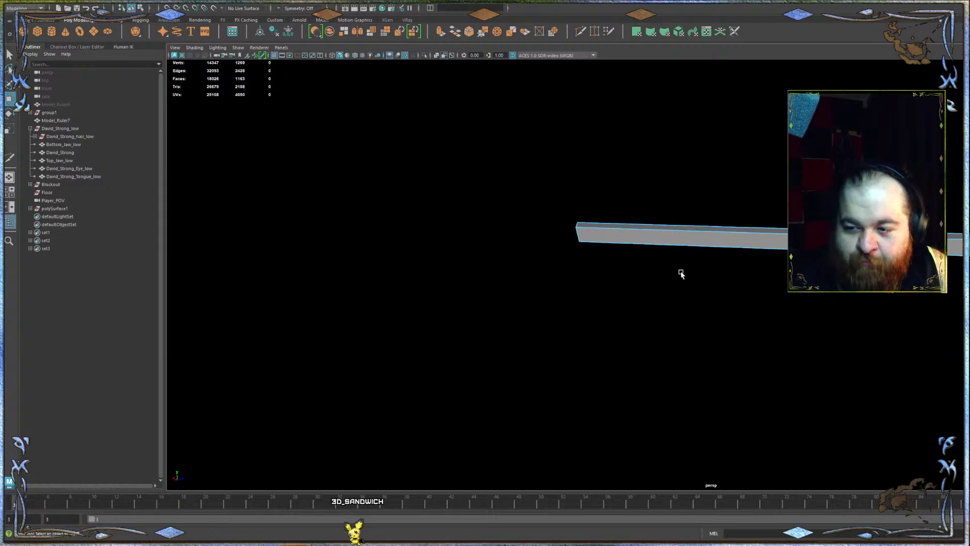
left_click_drag(703, 256, 704, 259)
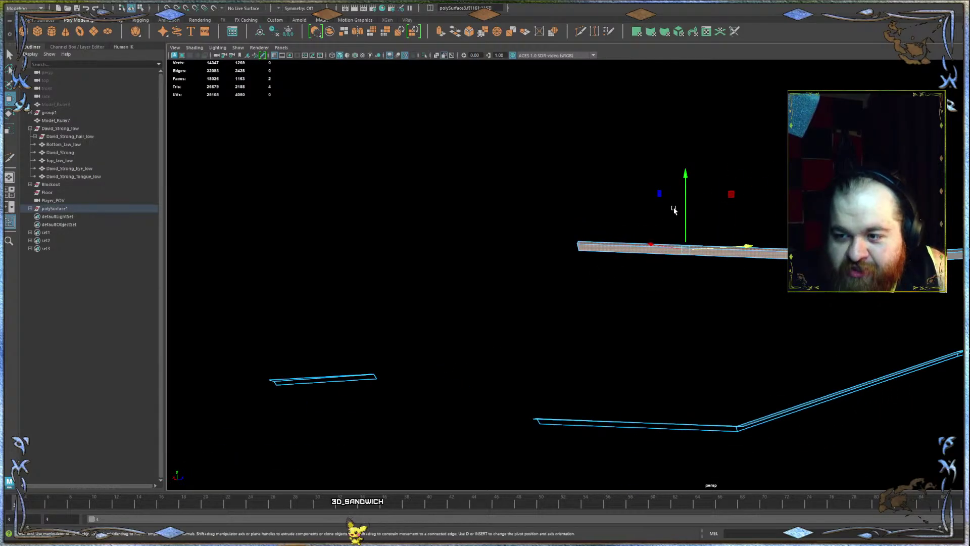
left_click_drag(687, 209, 650, 221)
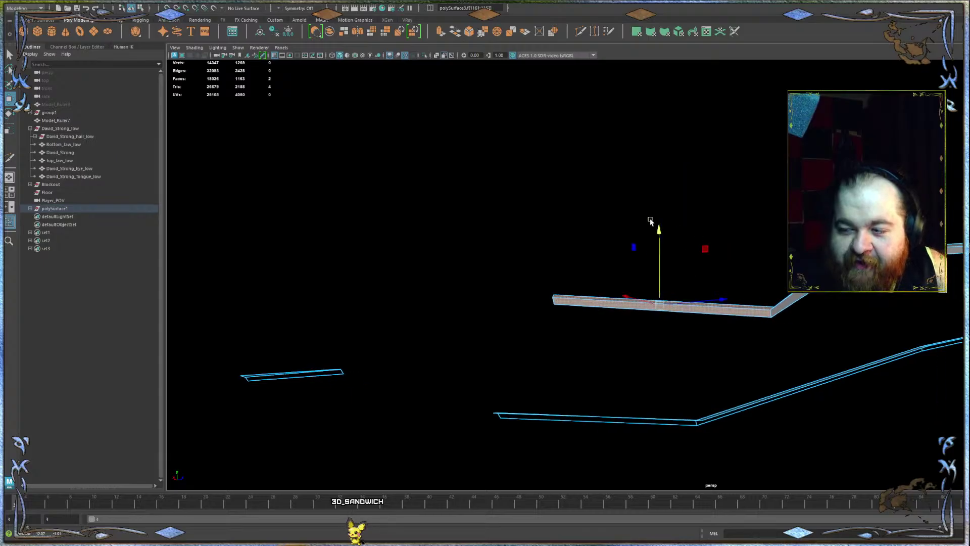
- Select the two edges at the upper bend beyond the shorter arm's end segment and lower them toward that segment's height
middle_click_drag(650, 221, 516, 195, "alt")
scroll(728, 237, "up", 4)
right_click_drag(730, 234, 761, 203)
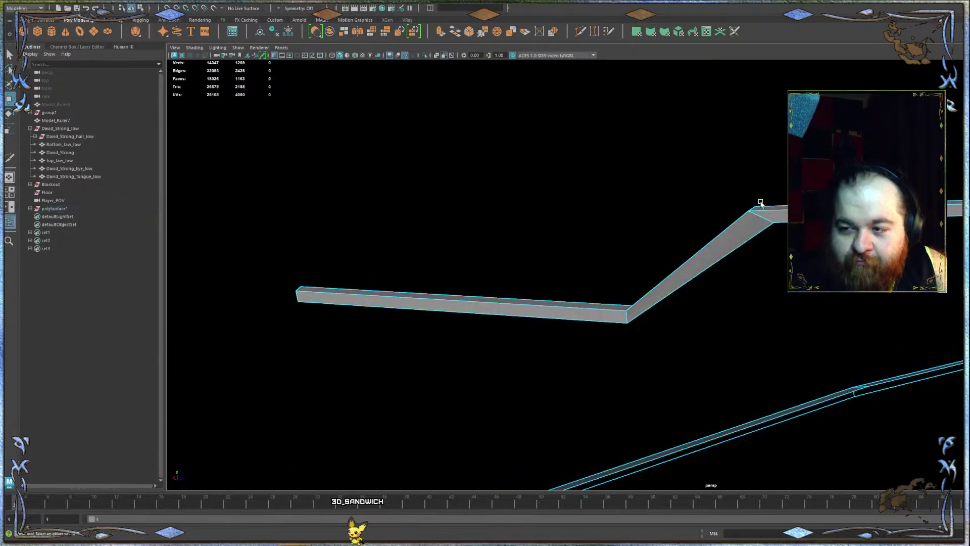
left_click(753, 221)
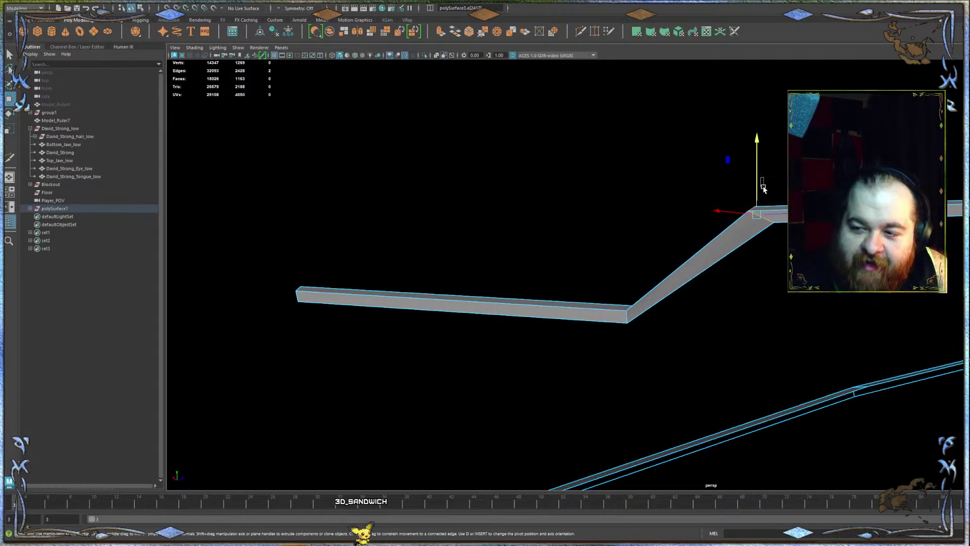
left_click_drag(763, 189, 767, 329)
left_click_drag(449, 243, 550, 130)
left_click_drag(776, 216, 764, 279, "alt")
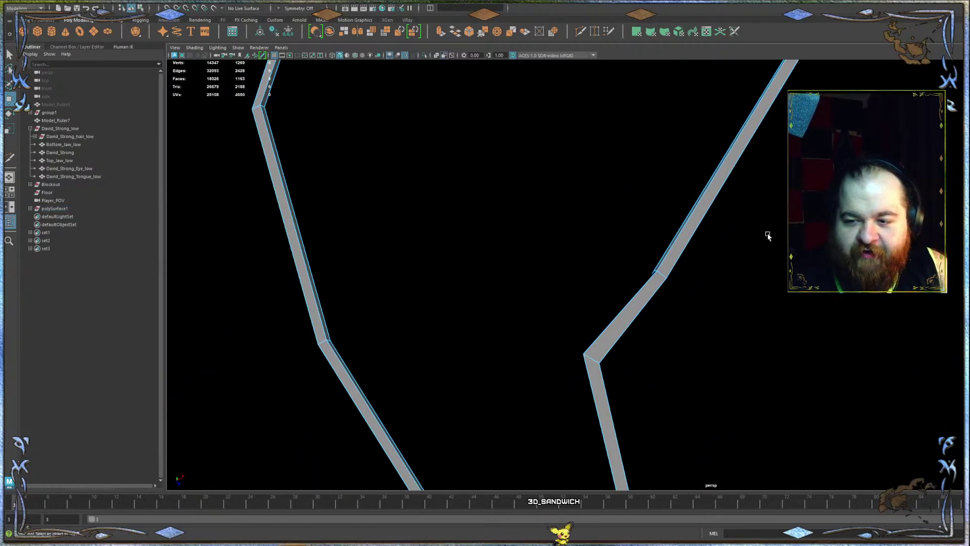
- Select the lengthwise edges of the detached segment and rotate it horizontally so one end points toward the shorter arm
scroll(763, 227, "down", 3)
left_click_drag(758, 220, 662, 147, "alt")
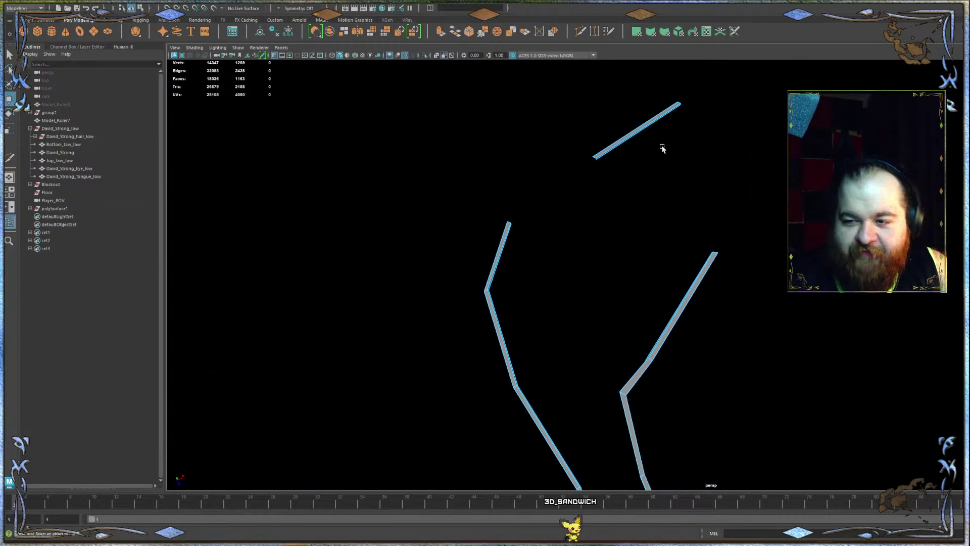
double_click(630, 138)
key("e")
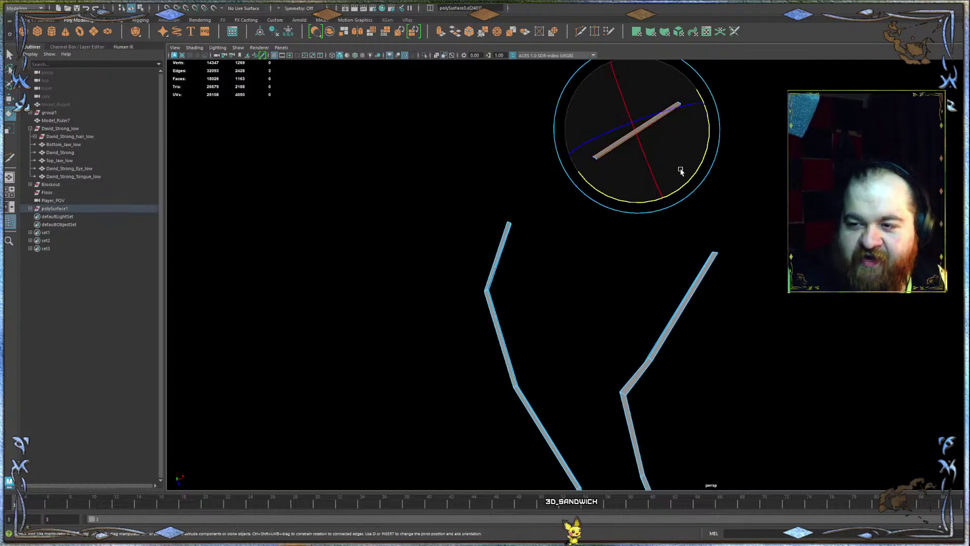
left_click_drag(691, 171, 631, 209)
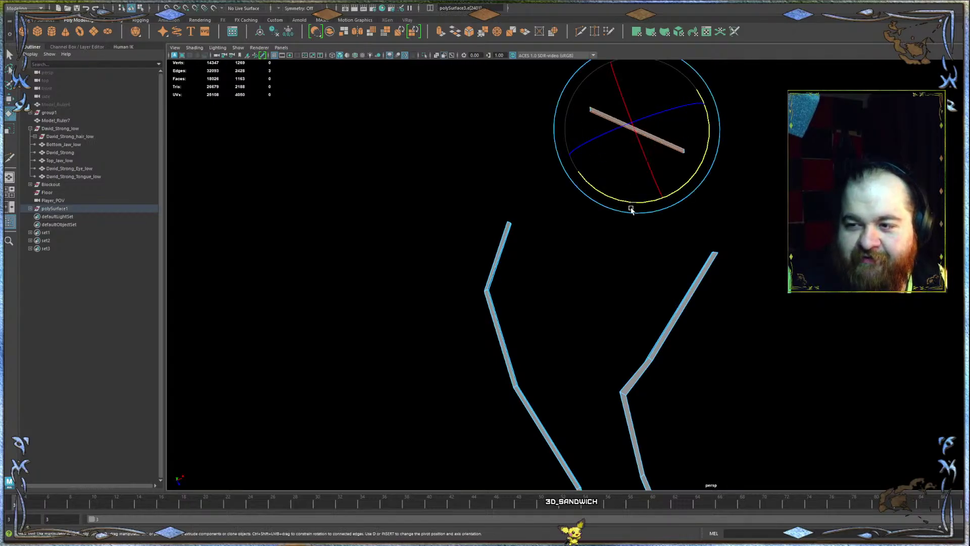
- Examine from several angles how the rotated detached segment lines up with the shorter arm's open end
scroll(687, 180, "up", 5)
middle_click_drag(684, 160, 686, 212, "alt")
left_click_drag(655, 189, 742, 192, "alt")
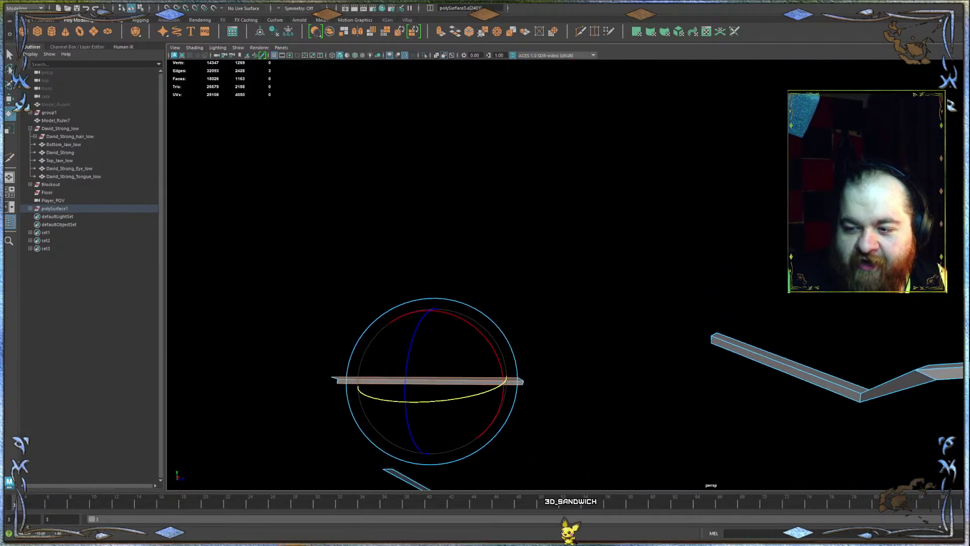
left_click_drag(524, 364, 526, 365, "alt")
left_click_drag(712, 310, 672, 303, "alt")
middle_click_drag(662, 268, 654, 132, "alt")
scroll(667, 147, "up", 5)
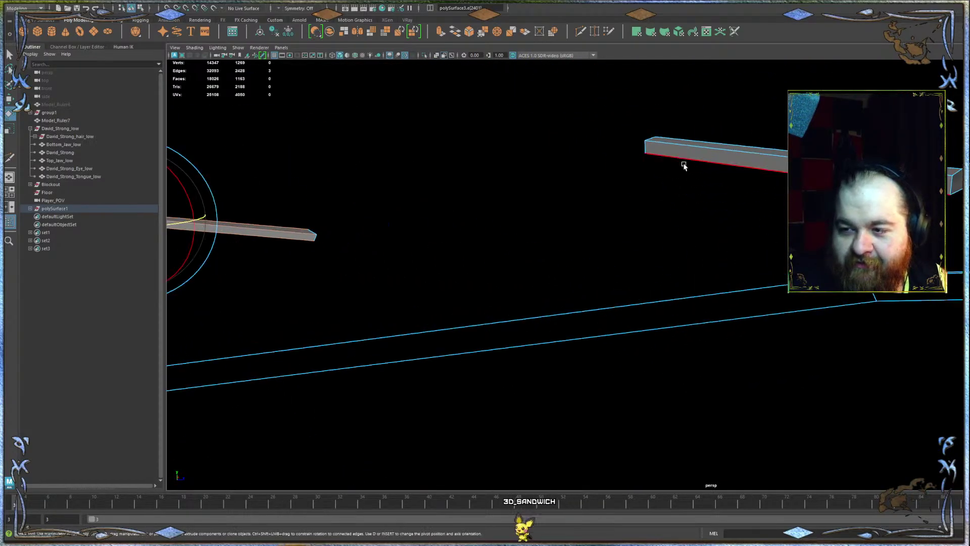
left_click_drag(684, 164, 708, 200, "alt")
middle_click_drag(708, 200, 693, 234, "alt")
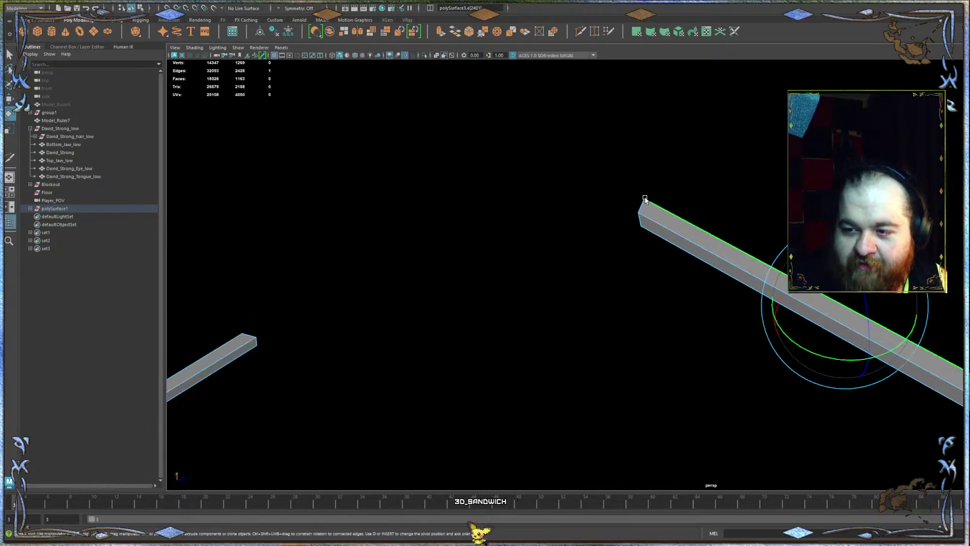
double_click(640, 214)
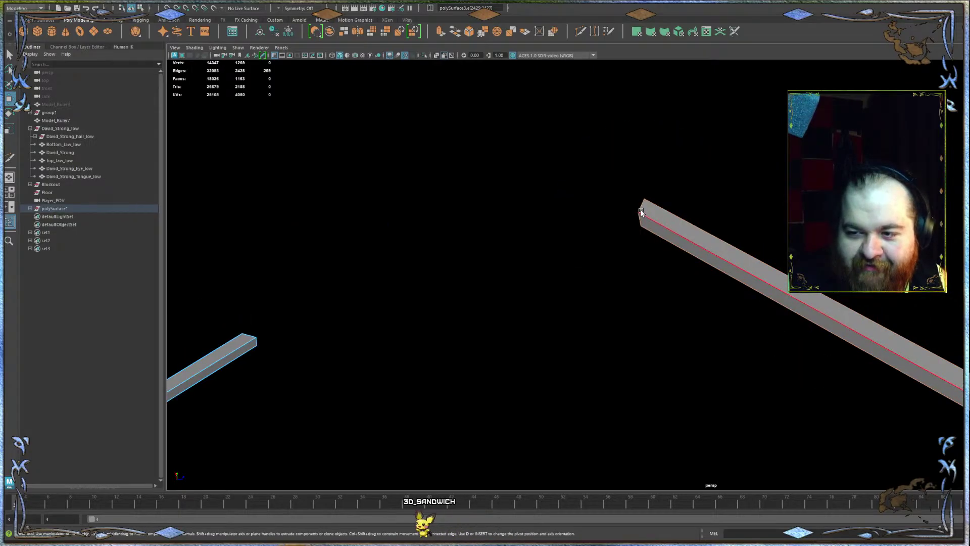
left_click_drag(641, 213, 562, 276)
- Scale up the two end edges of the detached segment on the side facing the shorter arm
left_click(445, 307)
scroll(591, 245, "up", 5)
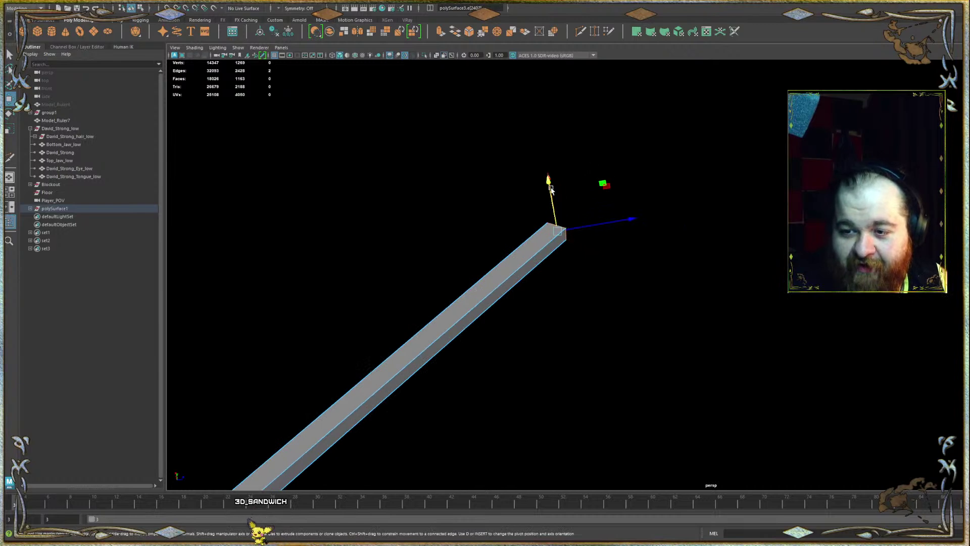
left_click_drag(551, 189, 649, 191, "alt")
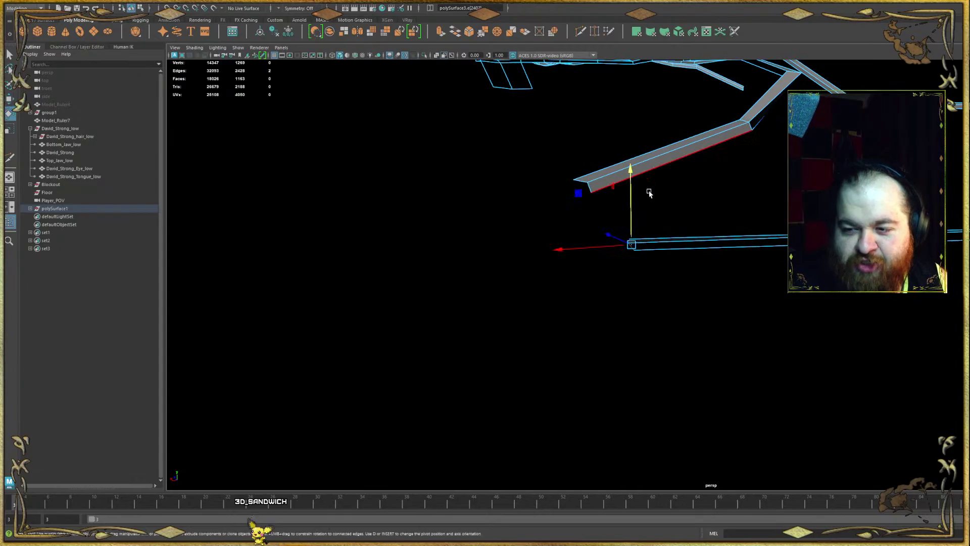
key("e")
key("r")
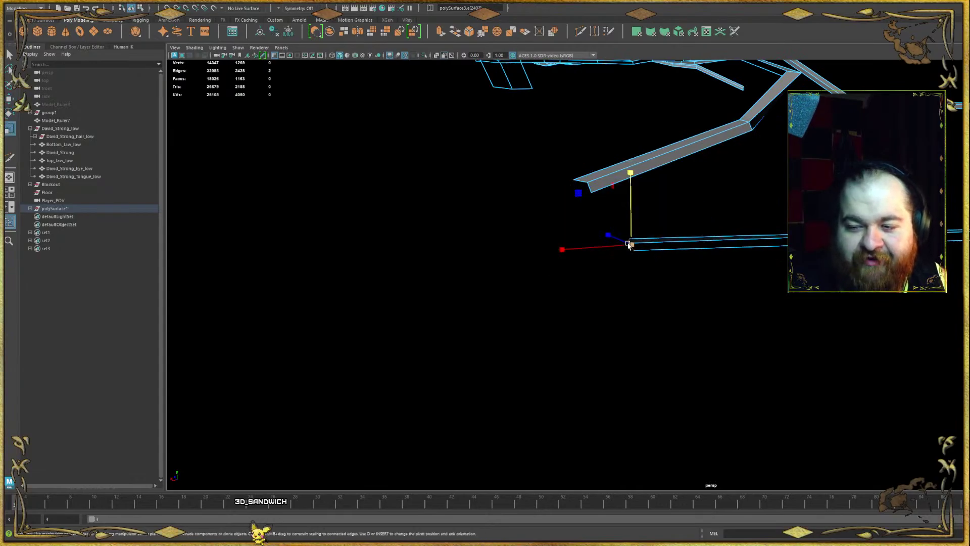
left_click_drag(628, 244, 554, 283)
key("q")
- Reposition the middle vertex at the enlarged end to restore its angled profile, and reselect the two end edges
left_click(564, 216)
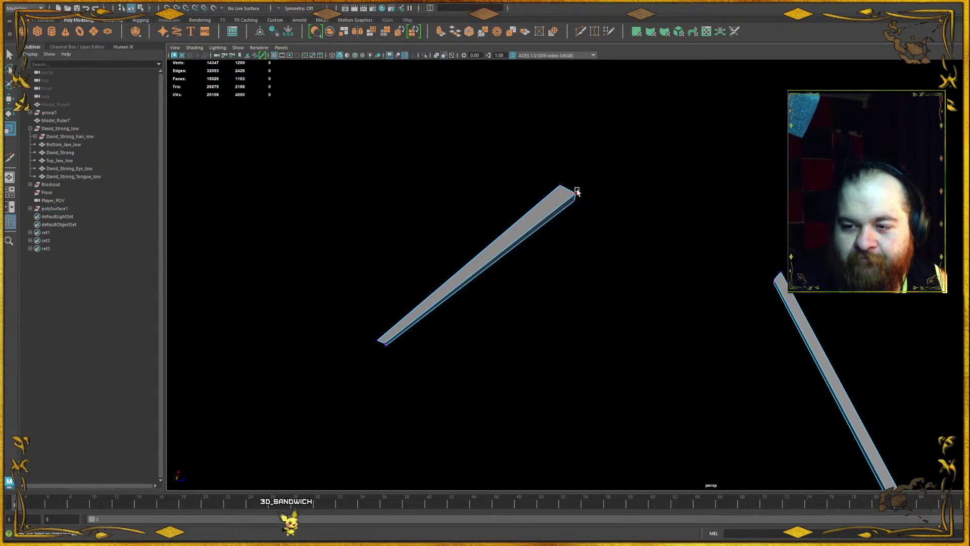
left_click(577, 191)
key("w")
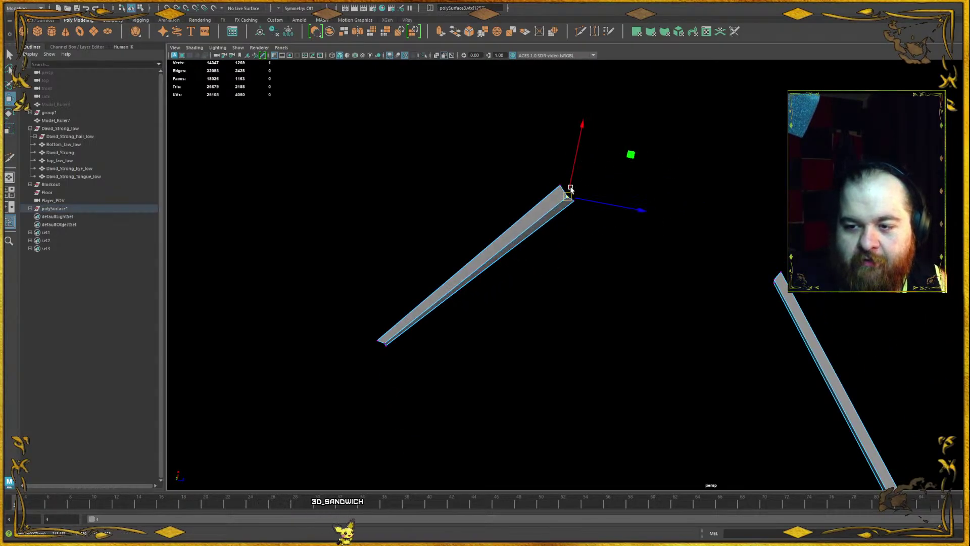
key("F10")
left_click(451, 322)
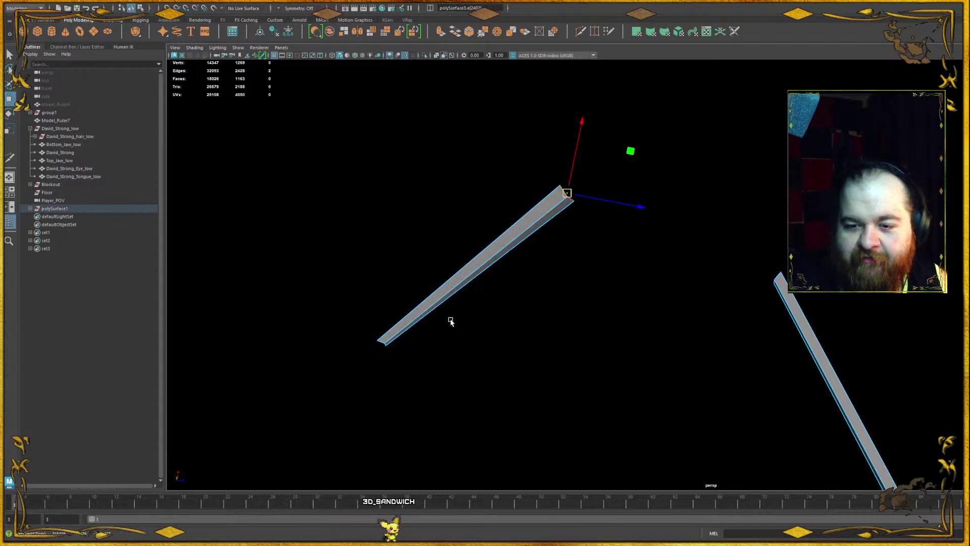
- Scale up the two edges at the detached segment's opposite end and adjust the middle vertex there
left_click_drag(451, 322, 770, 220, "alt")
left_click(666, 283, "shift")
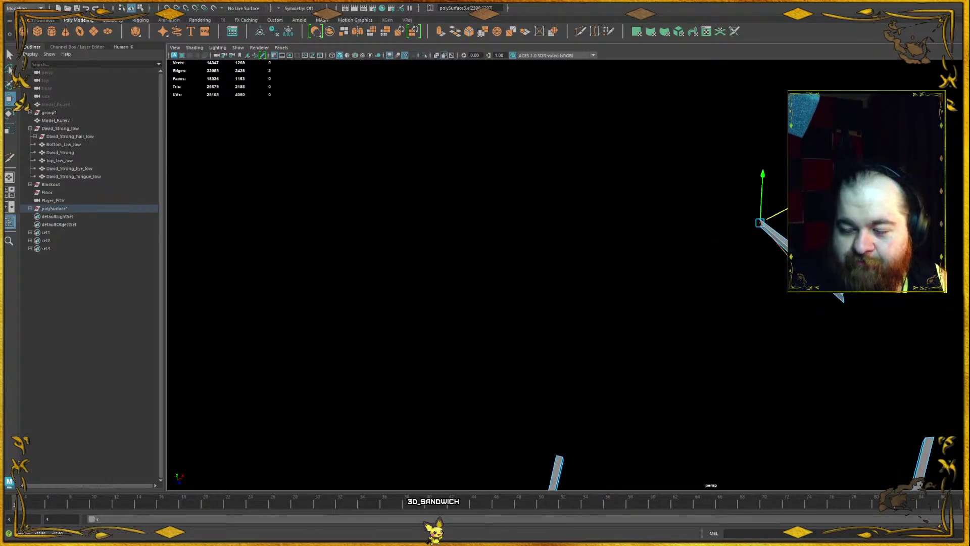
key("F9")
left_click(767, 222)
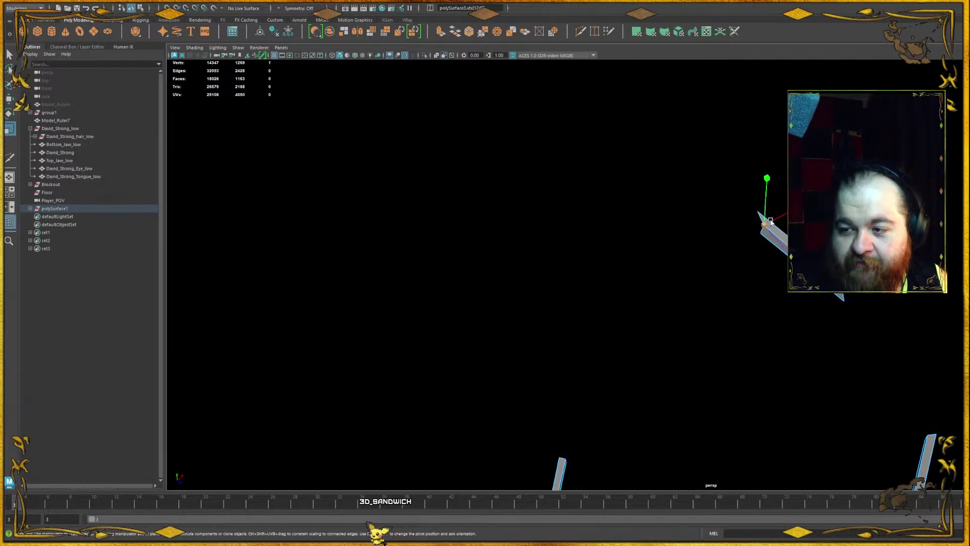
left_click_drag(767, 222, 683, 236, "alt")
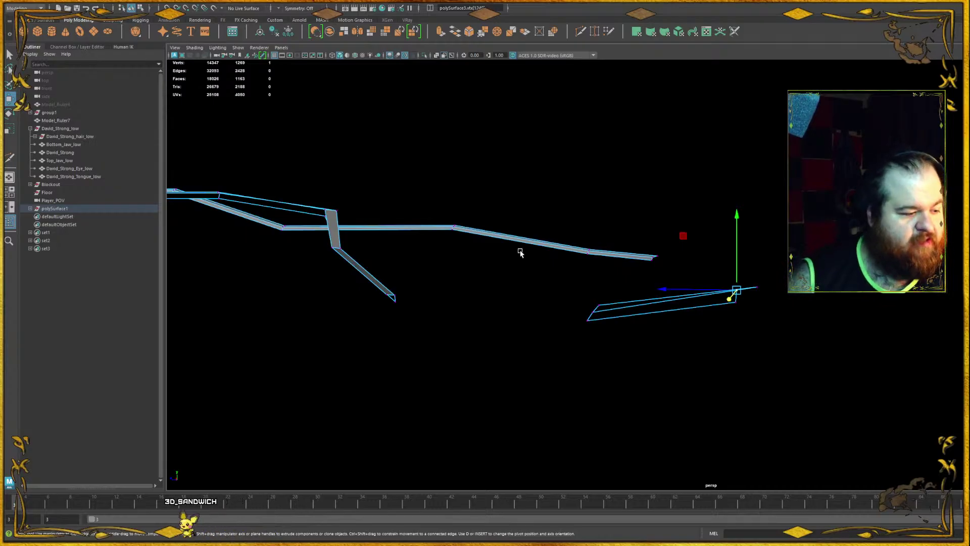
- Select the two edges at that opposite end of the detached segment and lower them
left_click_drag(657, 283, 696, 178, "alt")
right_click_drag(695, 178, 696, 179)
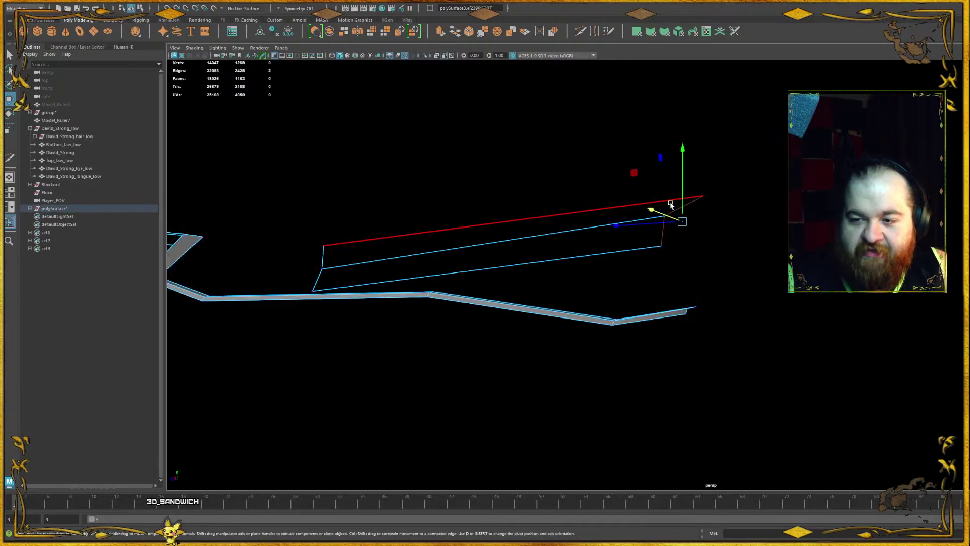
left_click(674, 204)
left_click_drag(682, 197, 685, 227)
left_click_drag(782, 207, 753, 158, "alt")
middle_click_drag(752, 159, 600, 272, "alt")
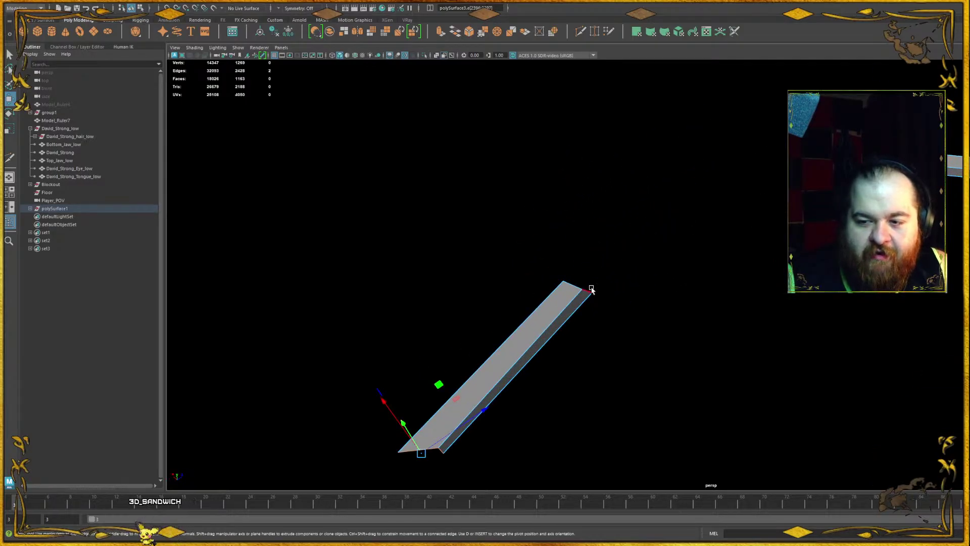
- Extrude the detached segment's end edges toward the shorter arm and rotate the new end edges to face its open end
left_click(582, 288)
left_click(574, 286, "shift")
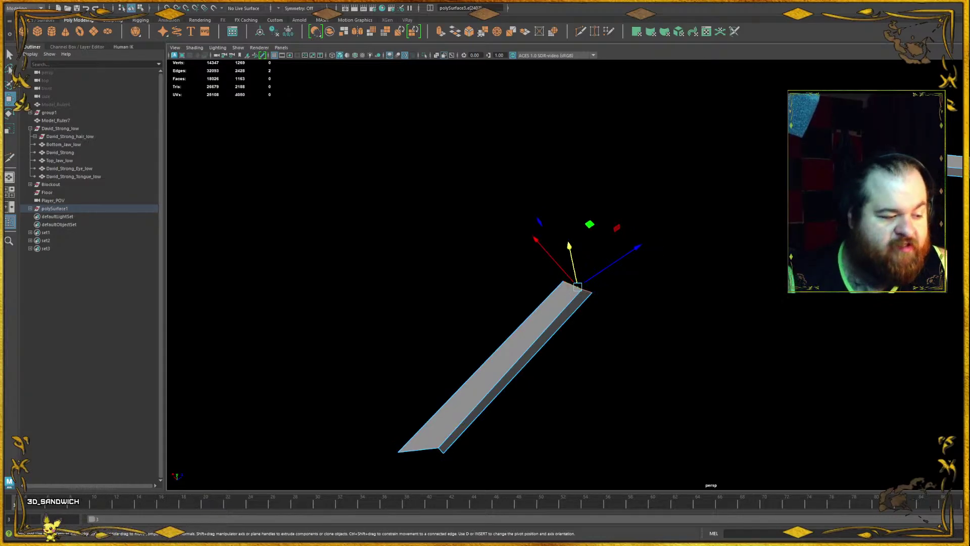
left_click_drag(609, 267, 748, 174, "shift")
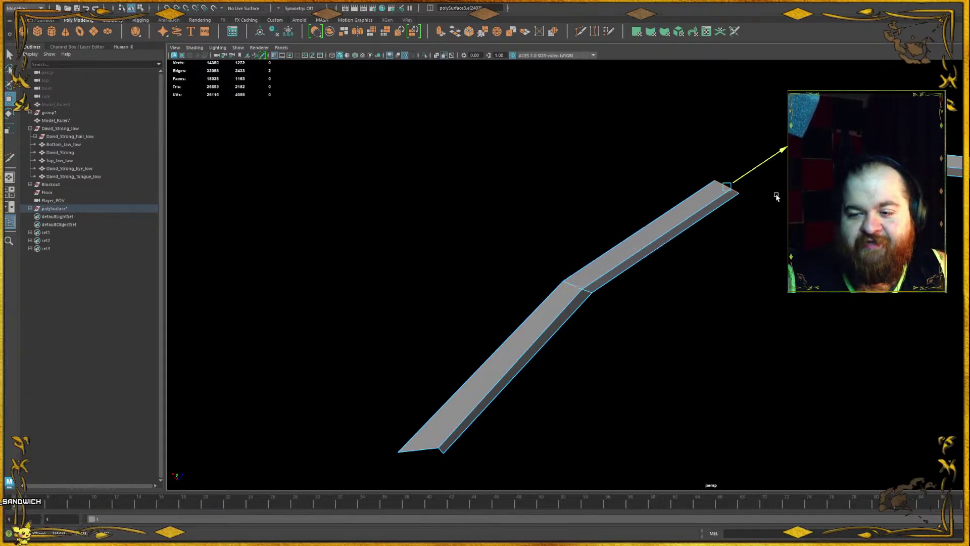
middle_click_drag(748, 174, 555, 233, "alt")
left_click_drag(556, 233, 558, 231, "shift")
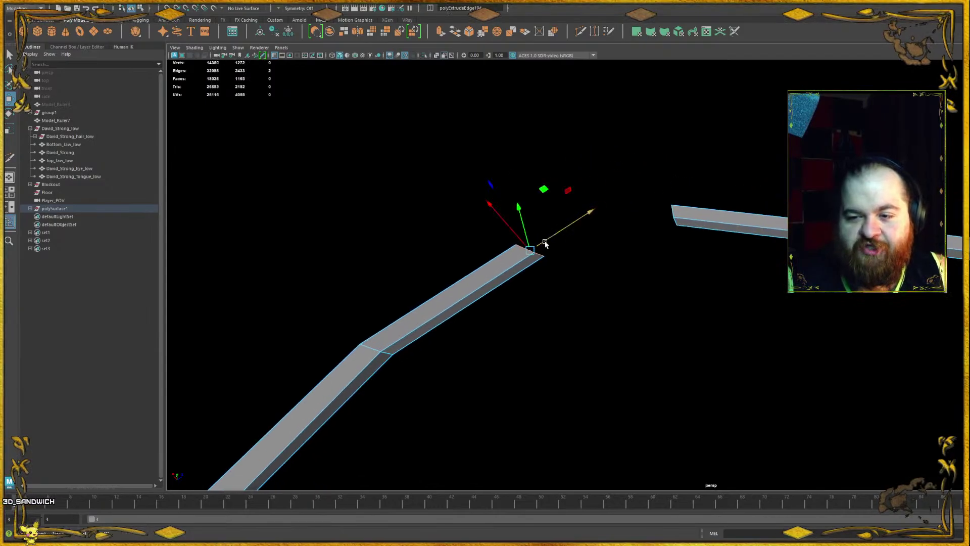
key("e")
left_click_drag(481, 204, 515, 176)
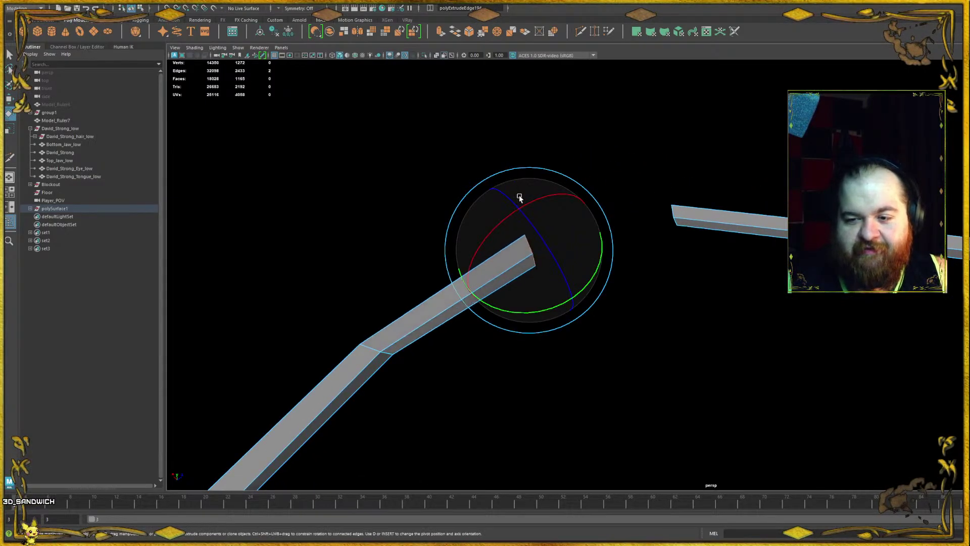
- Reselect the two end edges of the new segment and extrude a second, shorter segment toward the shorter arm
key("w")
left_click(596, 202)
left_click_drag(607, 232, 616, 217, "alt")
right_click_drag(617, 217, 662, 195)
left_click(525, 312)
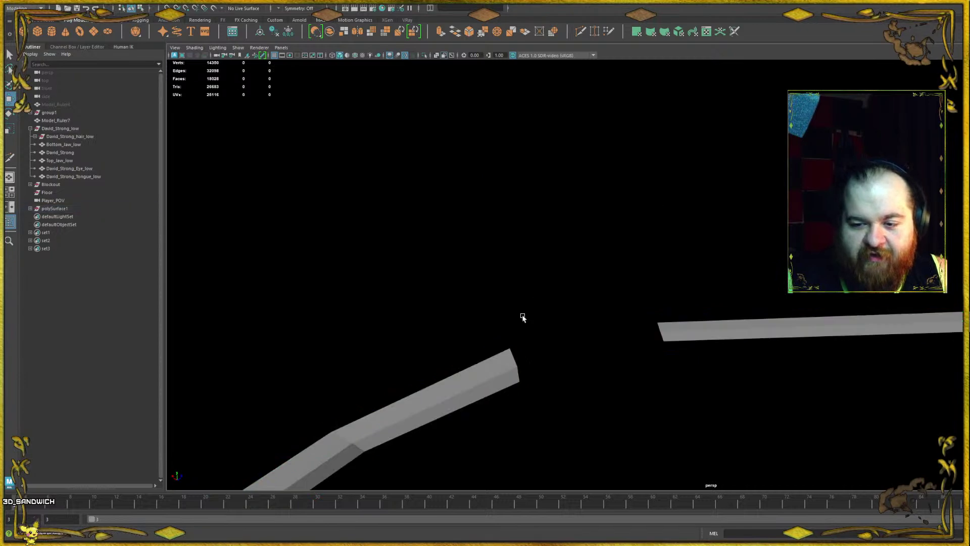
left_click(503, 360)
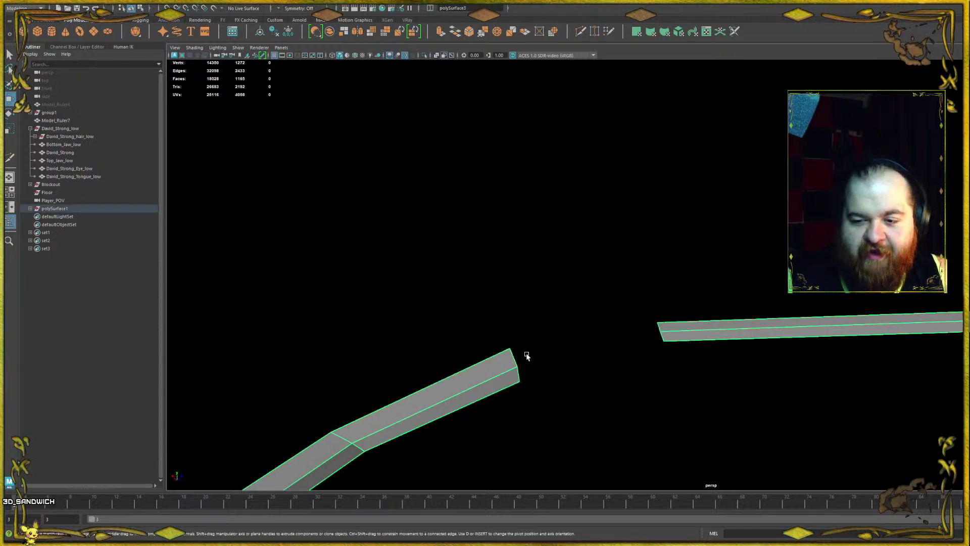
right_click_drag(517, 350, 494, 345)
left_click(509, 357)
left_click(518, 380, "shift")
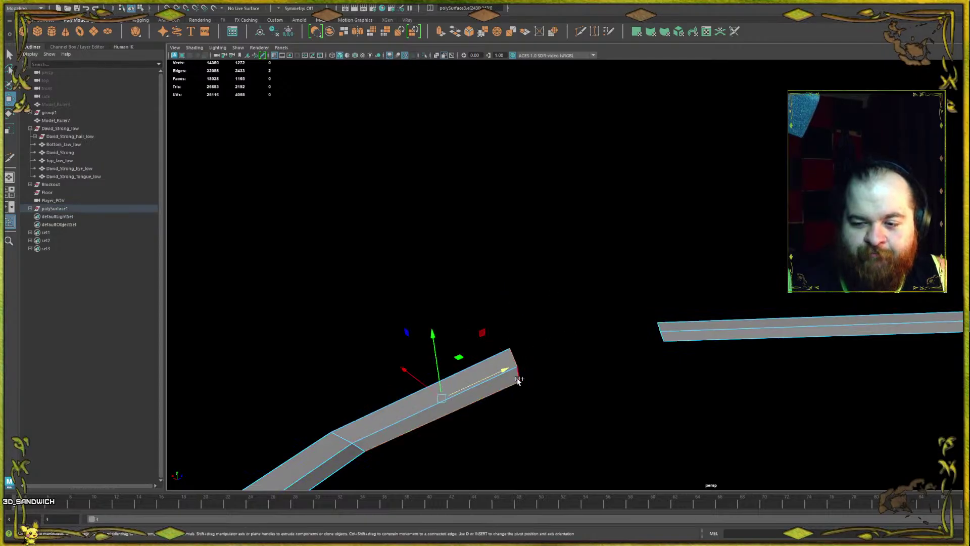
left_click(518, 380, "ctrl")
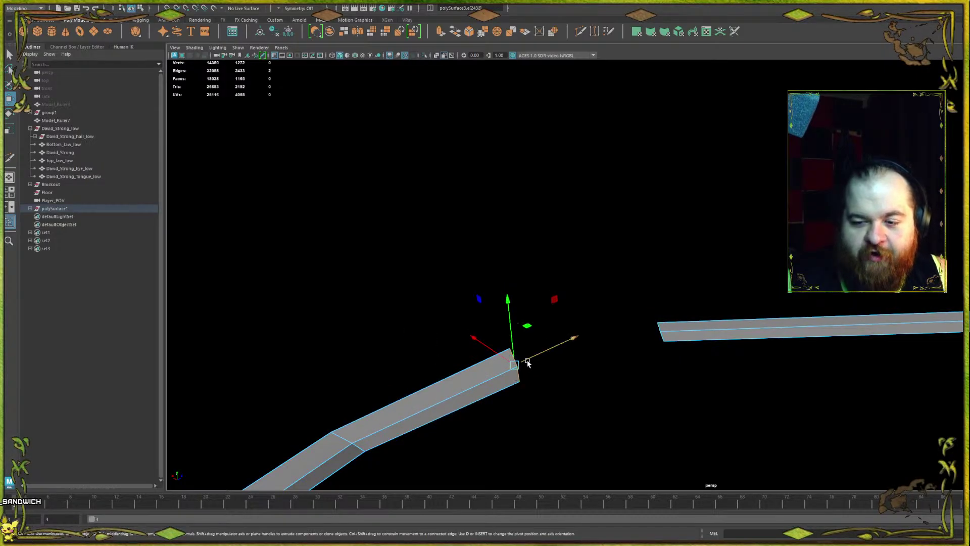
left_click_drag(531, 347, 626, 319, "shift")
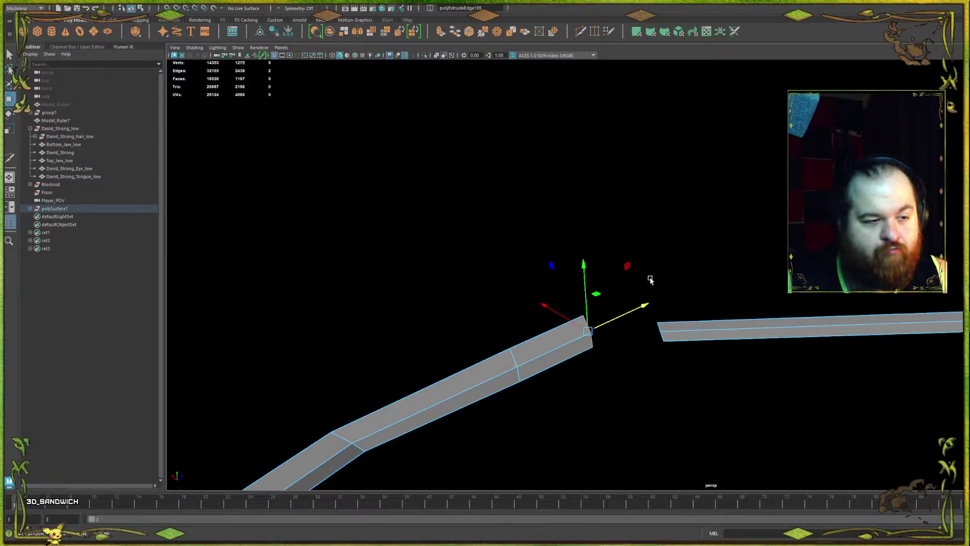
- Merge the three end vertices of the extruded strip with the matching vertices at the shorter arm's open end
left_click_drag(713, 241, 576, 205, "alt")
mouse_move(576, 205)
right_mouse_down()
mouse_move(543, 182)
mouse_move(520, 182)
right_mouse_up()
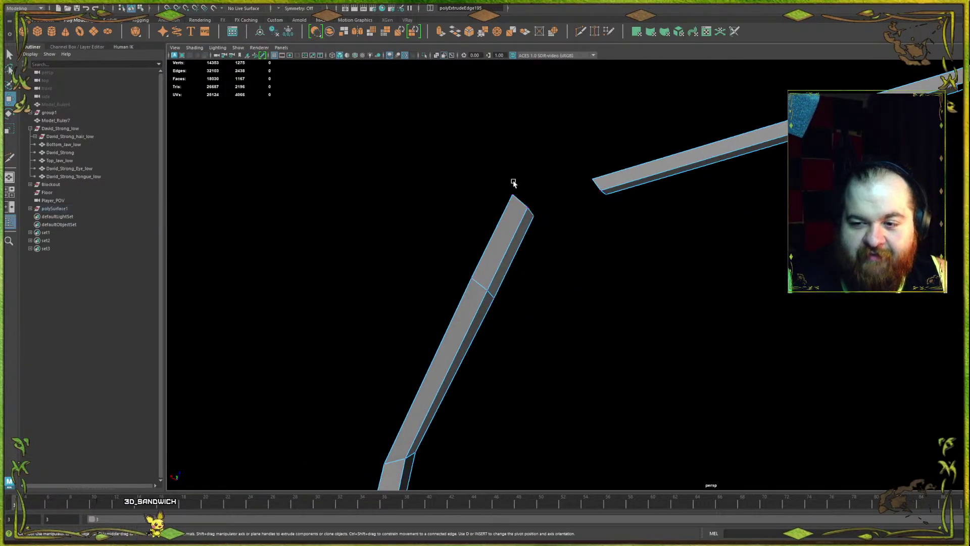
left_click(534, 216)
left_click(606, 198, "shift")
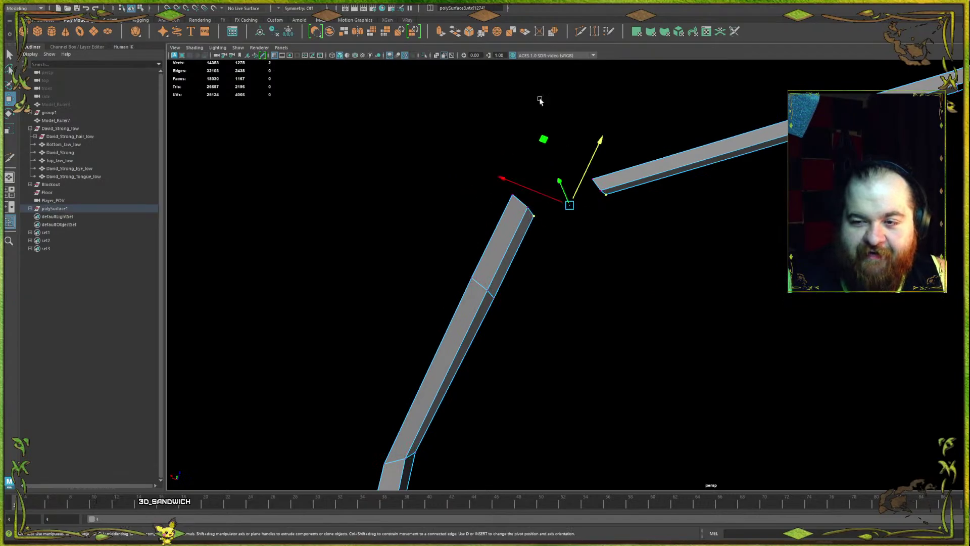
left_click(499, 31)
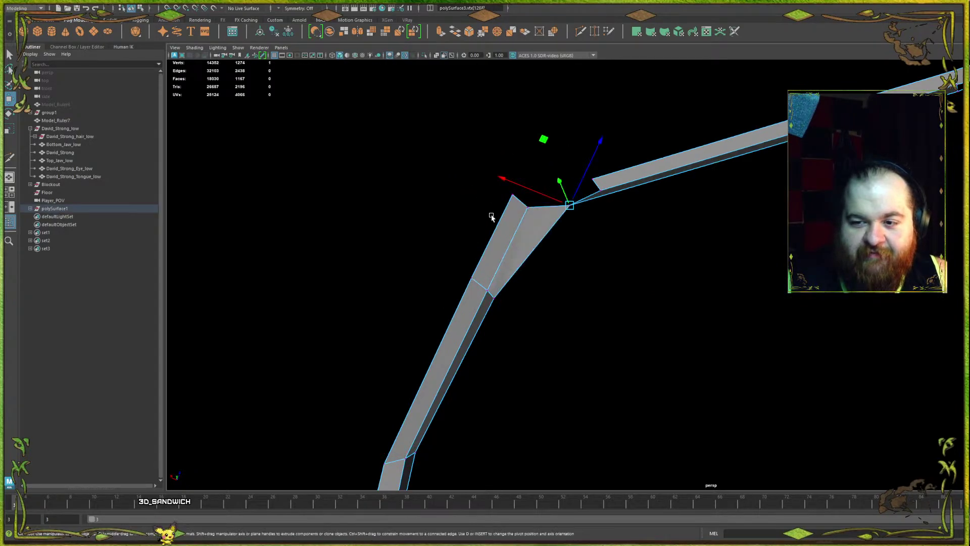
left_click(524, 208)
left_click(610, 188, "shift")
key("g")
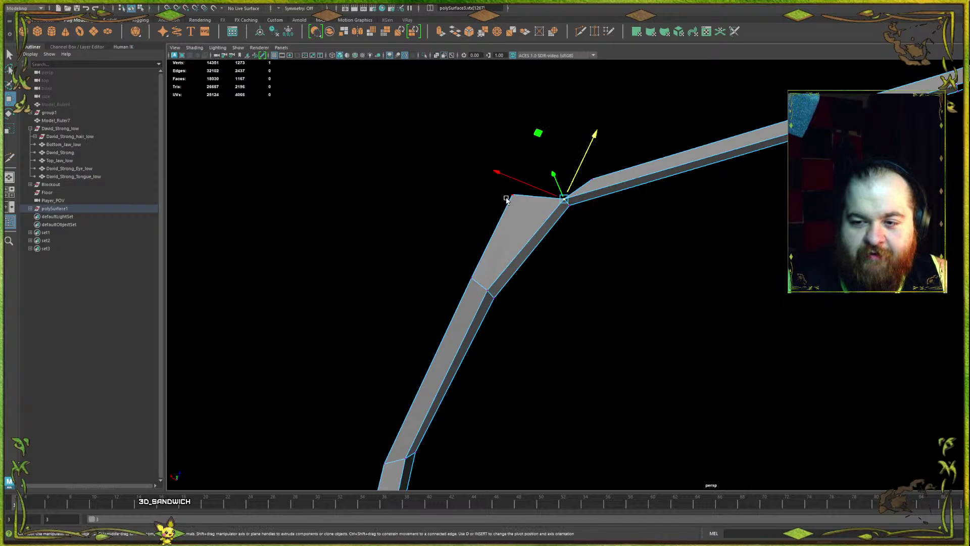
left_click(508, 197)
left_click(592, 181, "shift")
key("g")
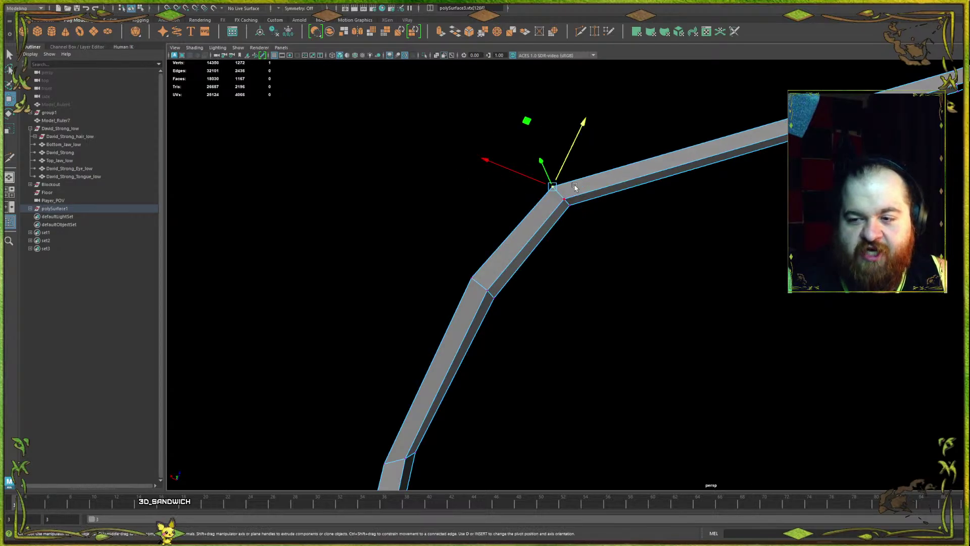
- Select the cross edges at the merged strip's sharp bend and slide them sideways to soften the corner
scroll(598, 218, "down", 10)
left_click_drag(702, 245, 707, 253, "alt")
scroll(703, 263, "up", 8)
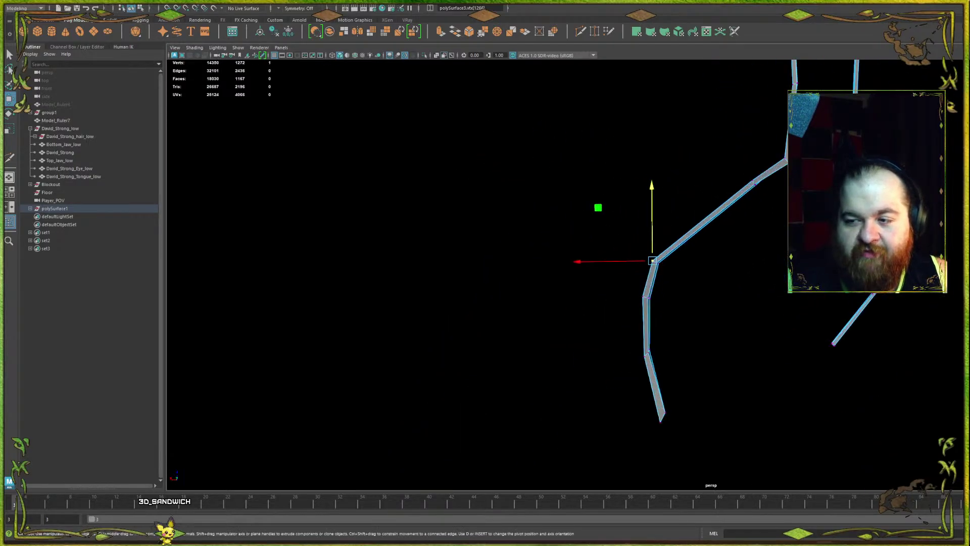
key("F10")
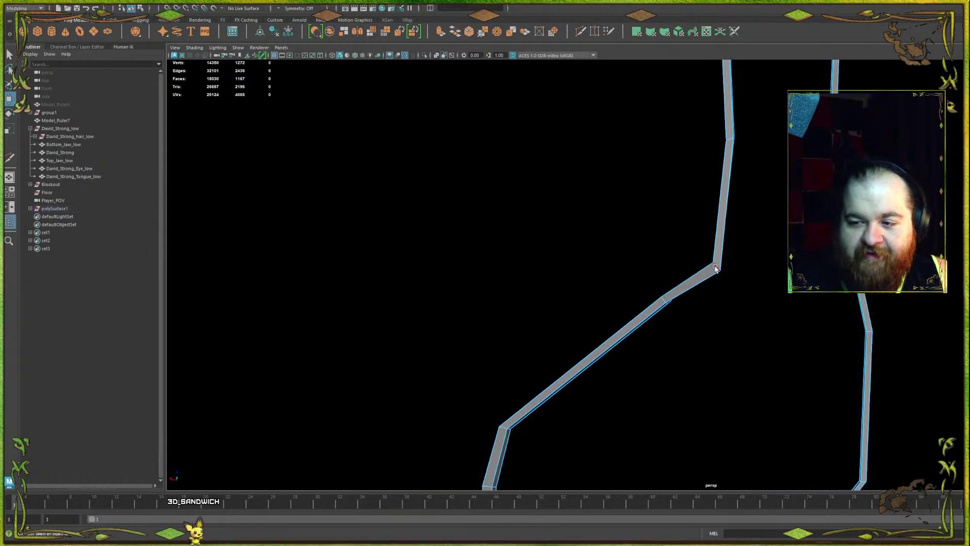
left_click(701, 269)
left_click_drag(696, 267, 671, 266)
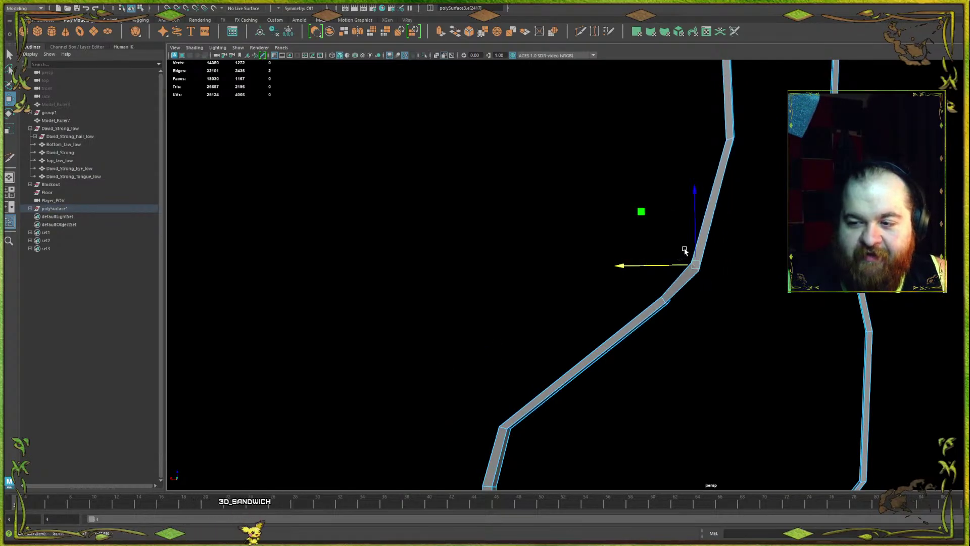
left_click(614, 278)
- Shift the neighbouring bend's cross edges sideways and raise the sharp bend's edges for a smoother curve
scroll(614, 278, "up", 1)
scroll(617, 281, "up", 1)
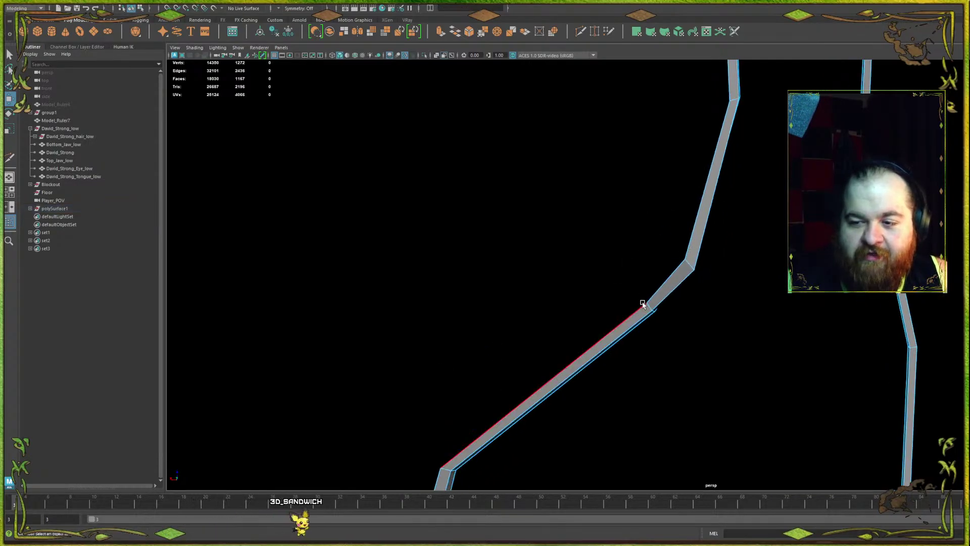
left_click(649, 307)
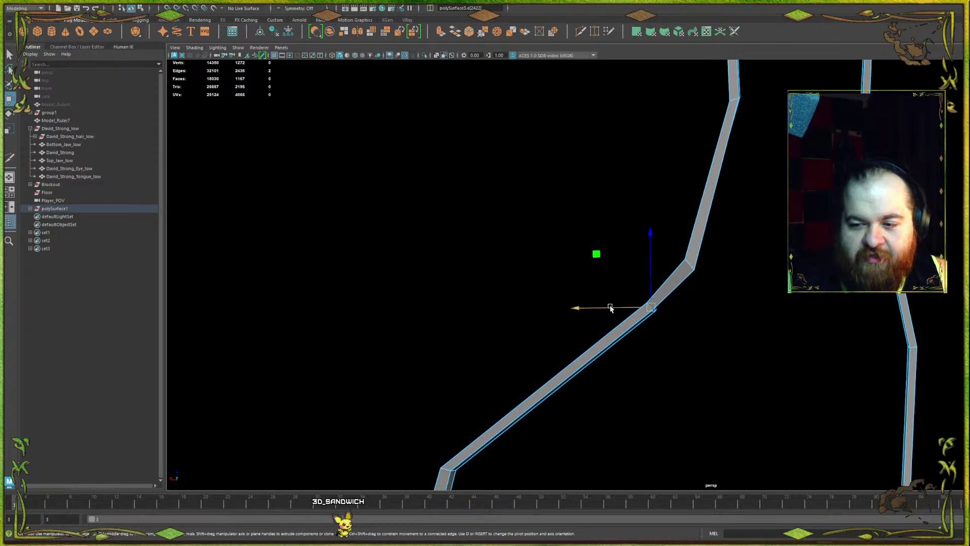
left_click_drag(611, 308, 611, 297)
left_click(685, 268)
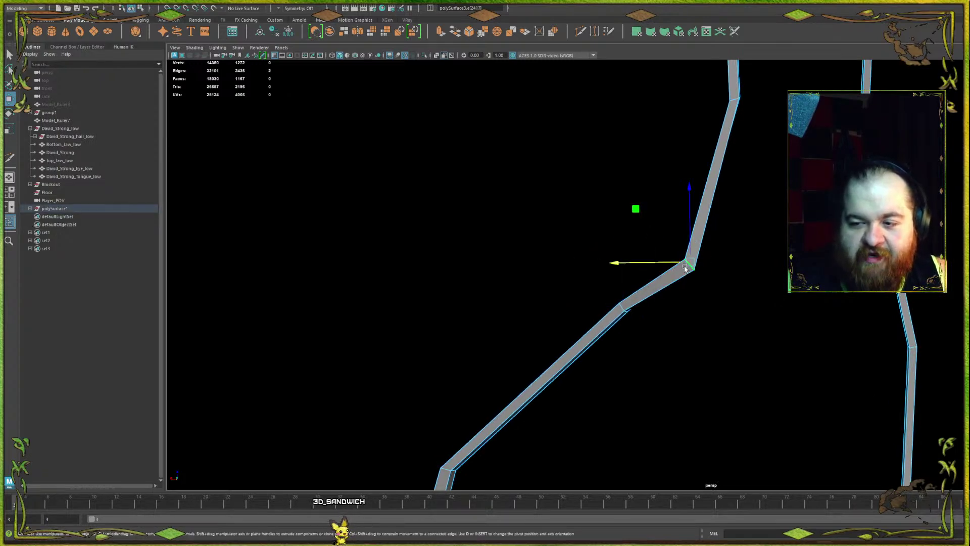
left_click_drag(692, 218, 700, 187)
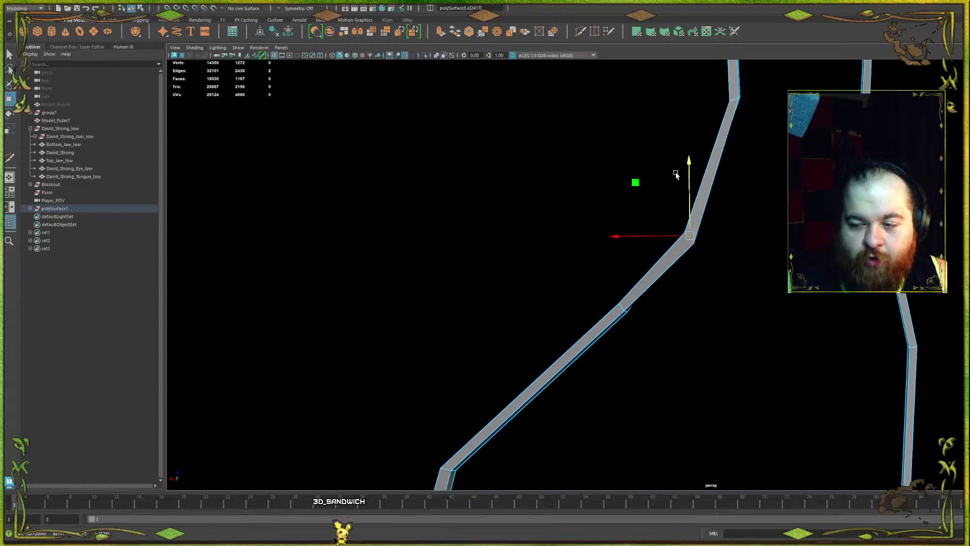
- Examine the reshaped strips together with the whole terrain mesh from several angles
right_click_drag(676, 174, 652, 204, "alt")
right_click_drag(784, 294, 700, 223, "alt")
left_click(819, 232)
right_click_drag(860, 243, 803, 217, "alt")
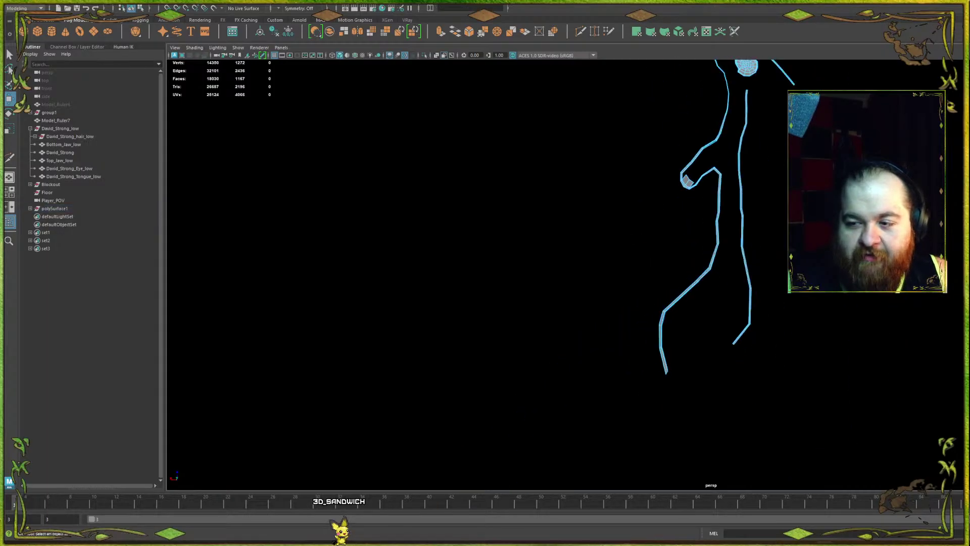
left_click_drag(803, 217, 601, 256, "alt")
middle_click_drag(600, 256, 729, 96, "alt")
left_click_drag(733, 91, 753, 65, "alt")
right_click_drag(601, 202, 663, 218, "alt")
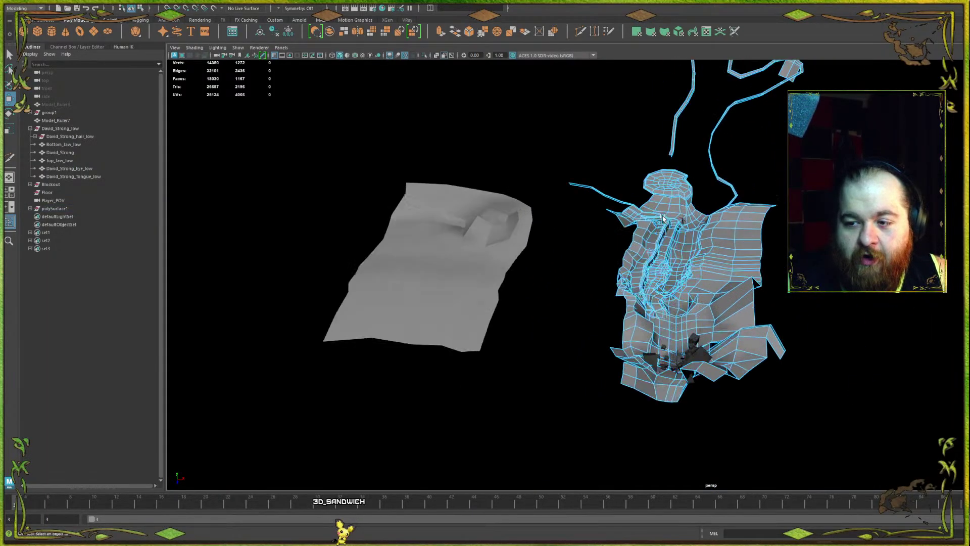
left_click_drag(663, 218, 638, 264, "alt")
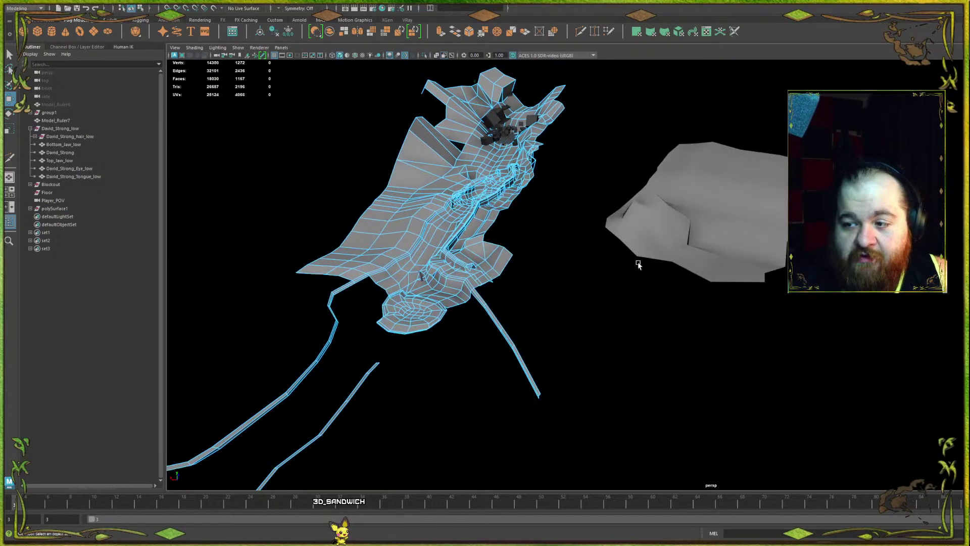
- Try to enlarge and reposition all faces of the separate sheet beside the terrain mesh, and undo the changes
left_click(765, 196)
left_click_drag(659, 225, 712, 253, "alt")
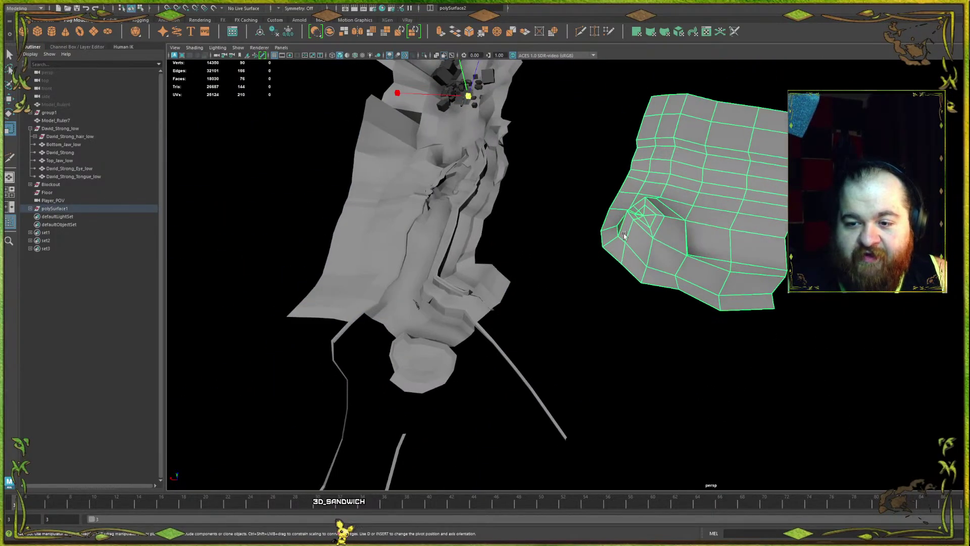
right_click_drag(712, 252, 688, 268, "alt")
double_click(713, 223)
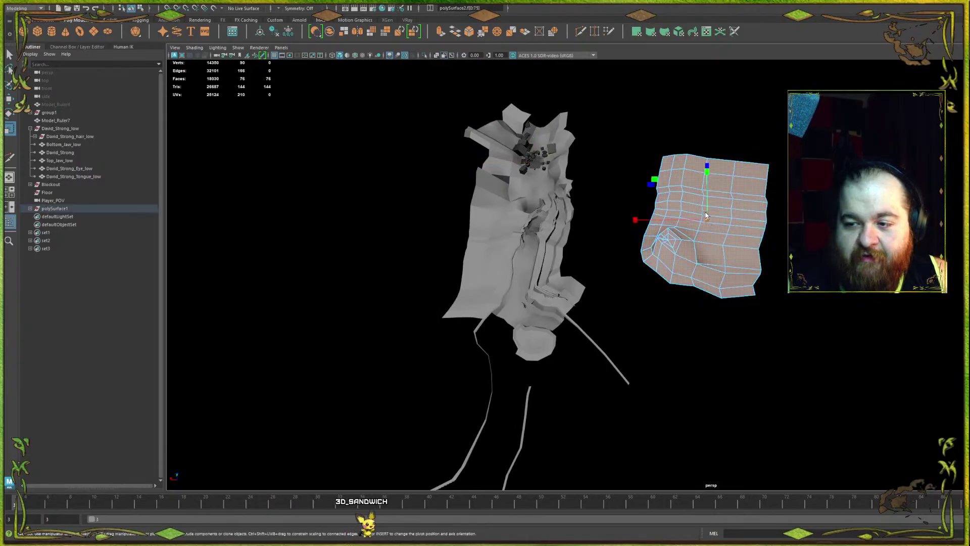
left_click_drag(708, 220, 784, 223)
left_click_drag(757, 225, 566, 204, "alt")
key("w")
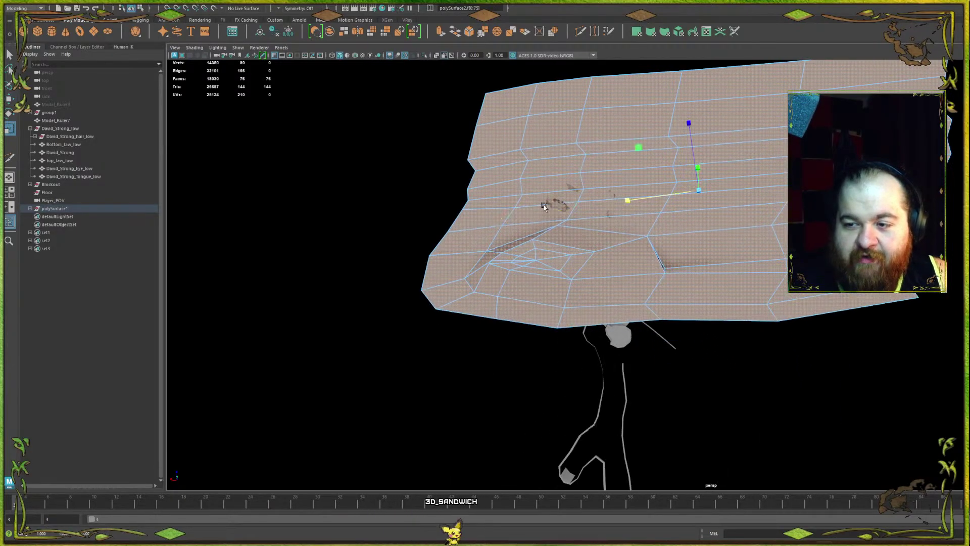
key("w")
key("ctrl+z")
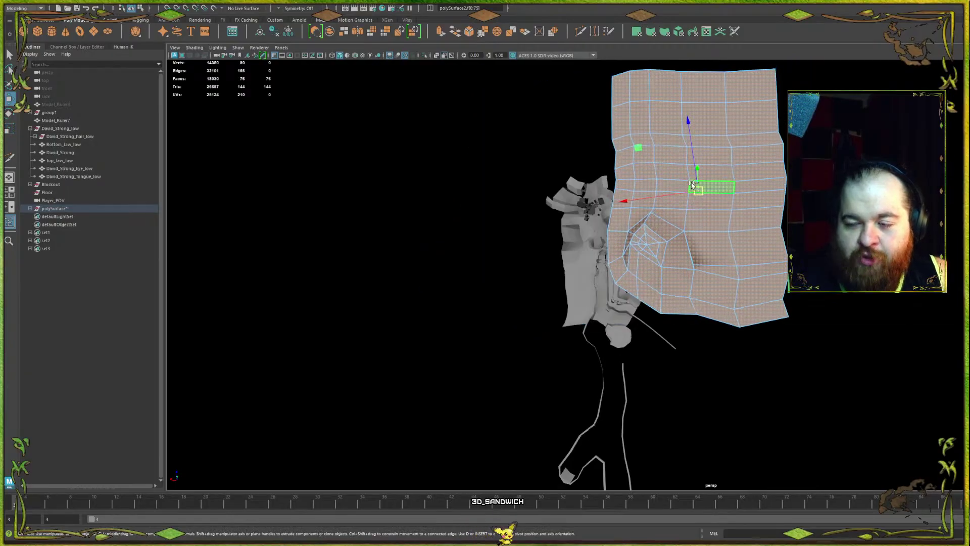
key("ctrl+z")
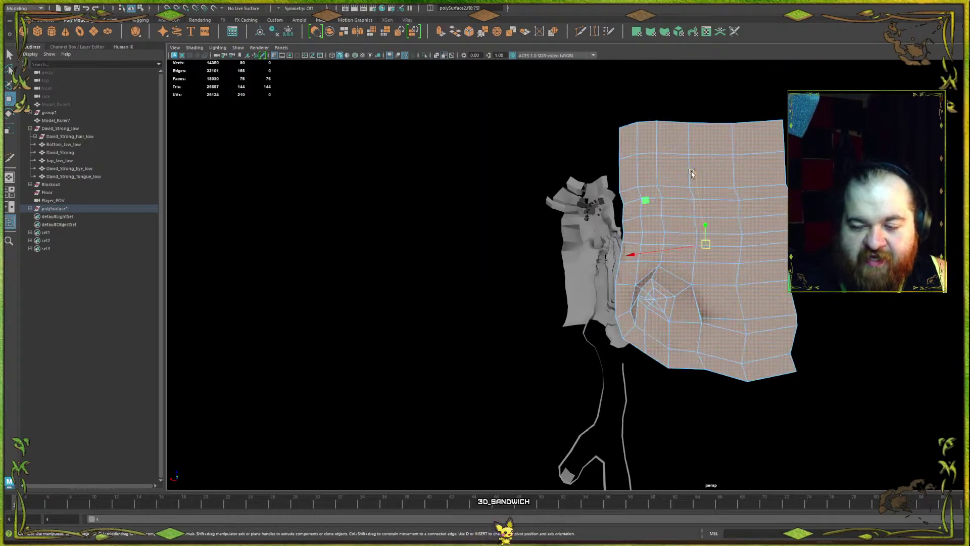
key("ctrl+z")
- Select all faces of the separate sheet and shift it slightly toward the terrain mesh, leaving nothing selected
left_click(713, 153)
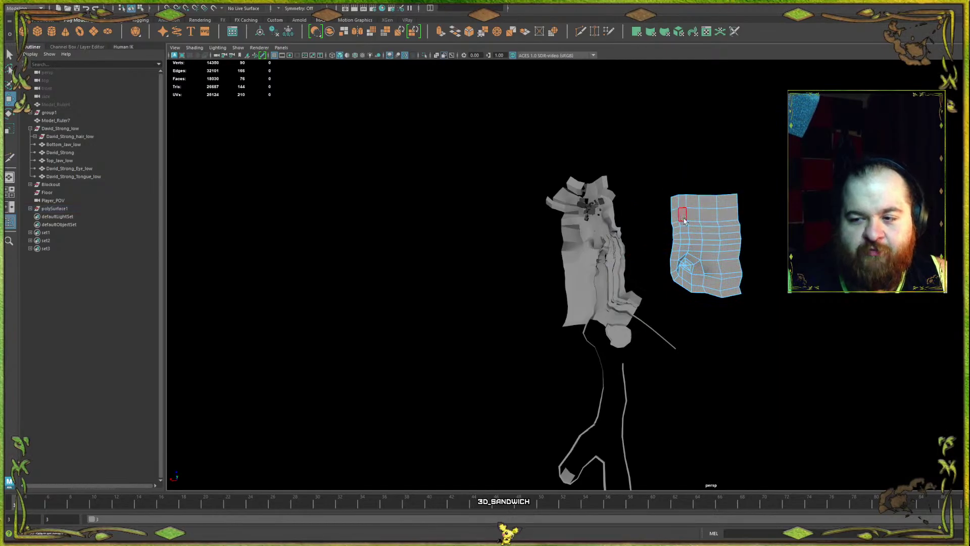
left_click(687, 235)
mouse_move(705, 246)
left_mouse_down()
mouse_move(536, 255)
mouse_move(657, 214)
mouse_move(703, 243)
left_mouse_up()
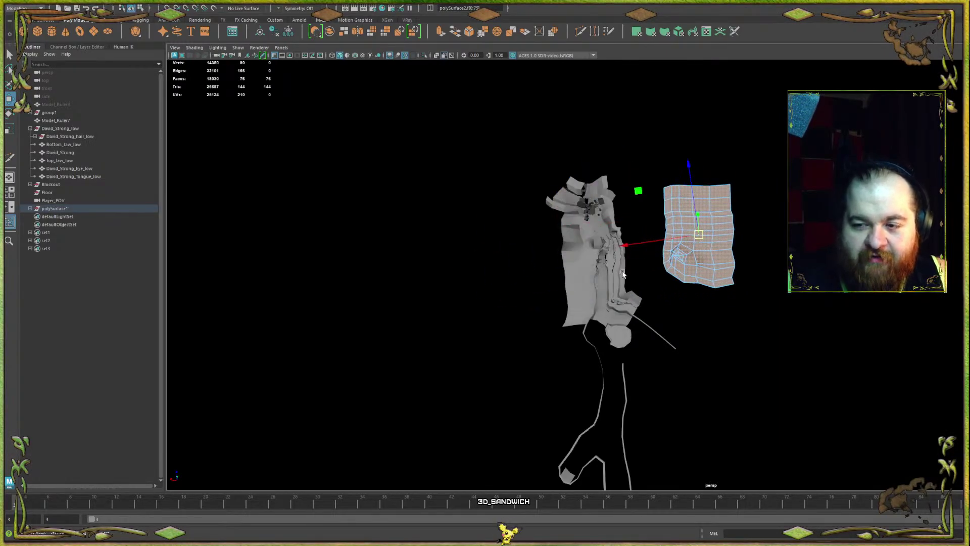
left_click_drag(621, 380, 457, 259, "alt")
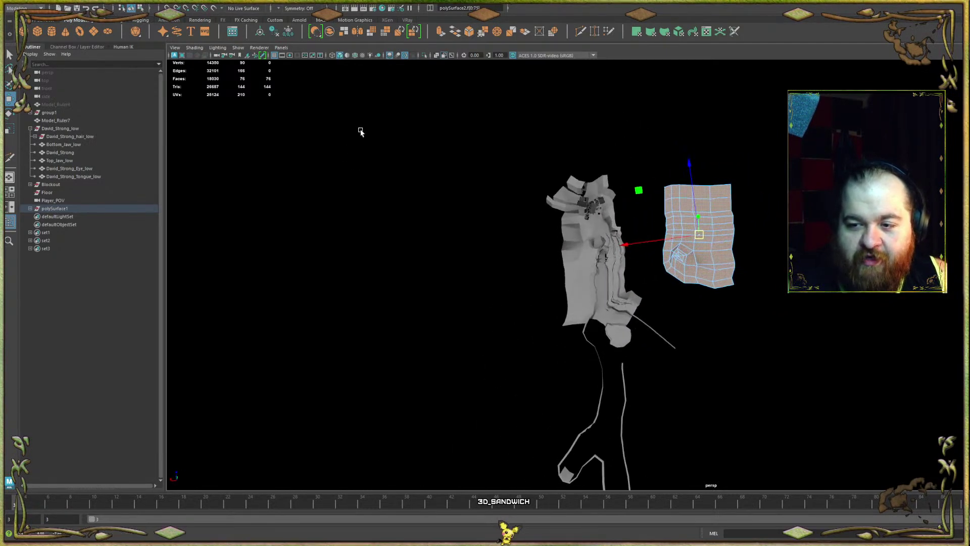
left_click_drag(410, 110, 600, 114)
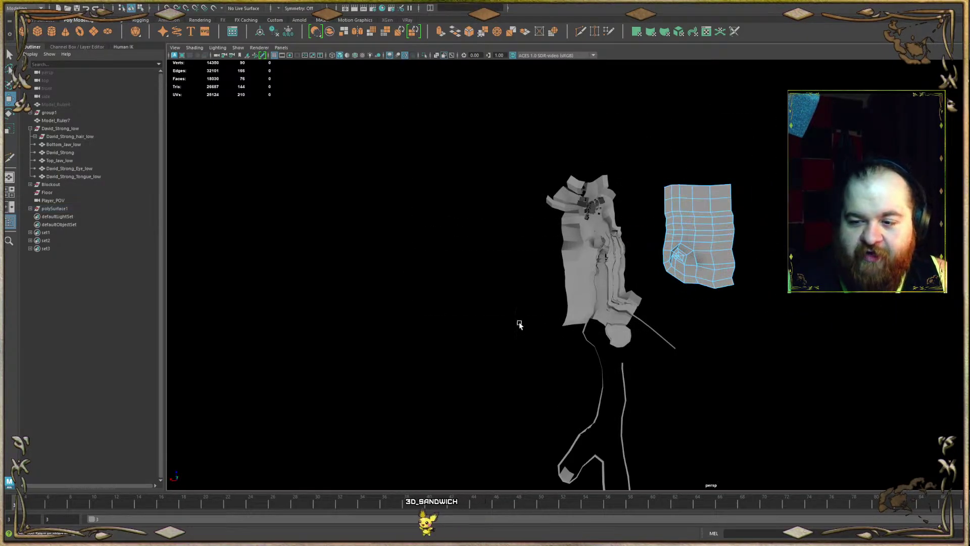
left_click_drag(678, 329, 479, 266, "alt")
middle_click_drag(368, 190, 717, 185, "alt")
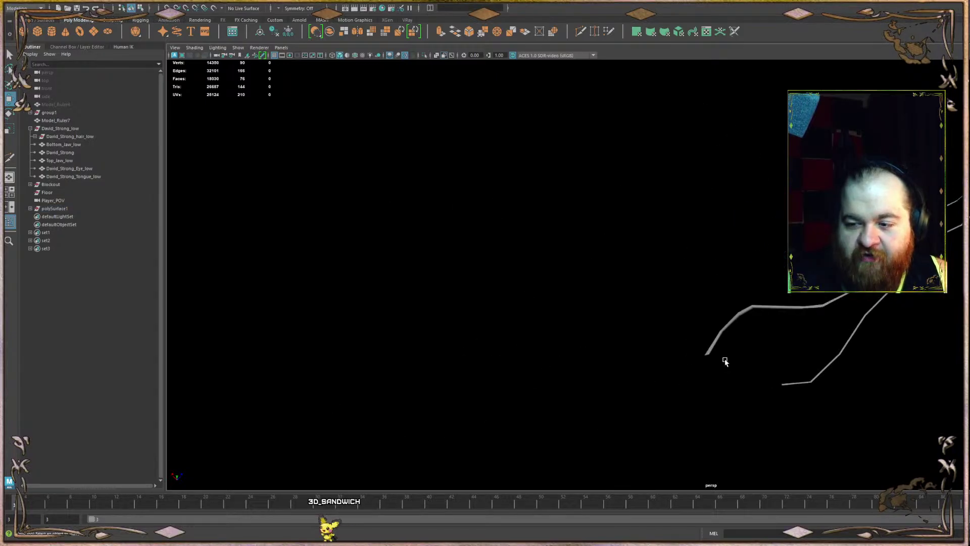
left_click_drag(726, 358, 584, 352, "alt")
middle_click_drag(604, 304, 667, 347, "alt")
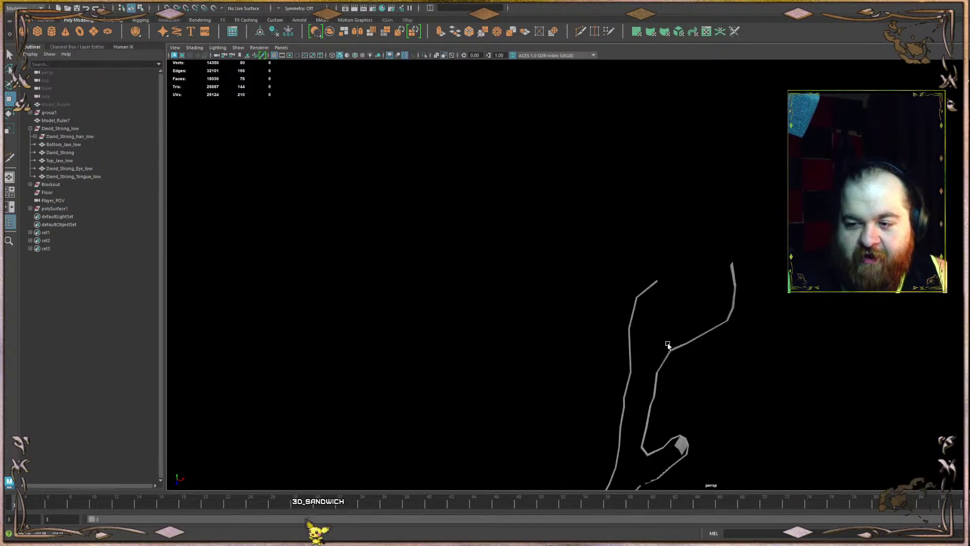
scroll(712, 280, "up", 8)
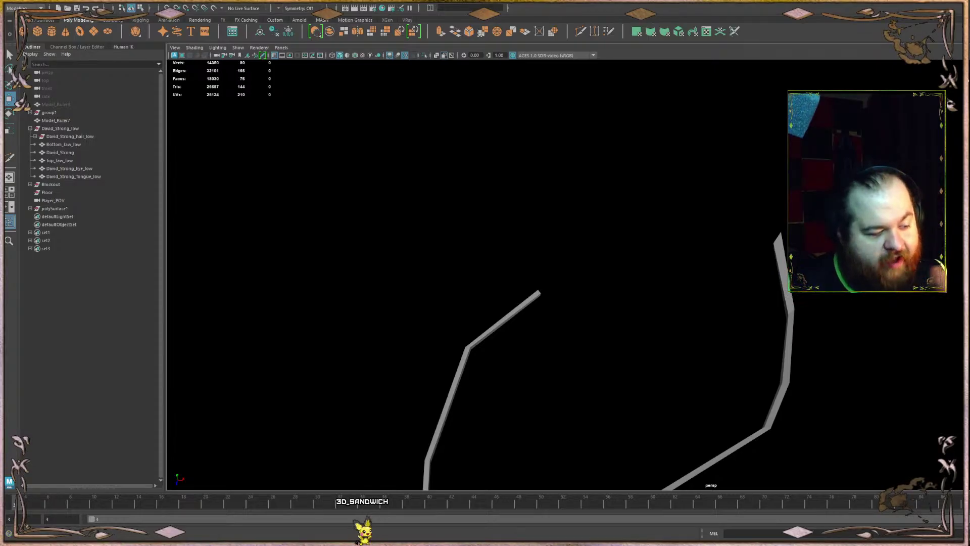
key("super+d")
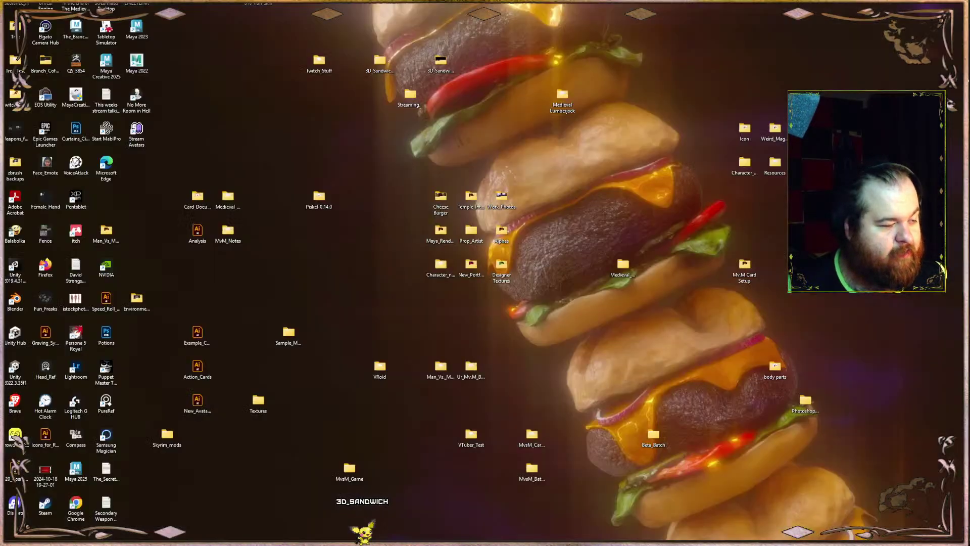
key("super+d")
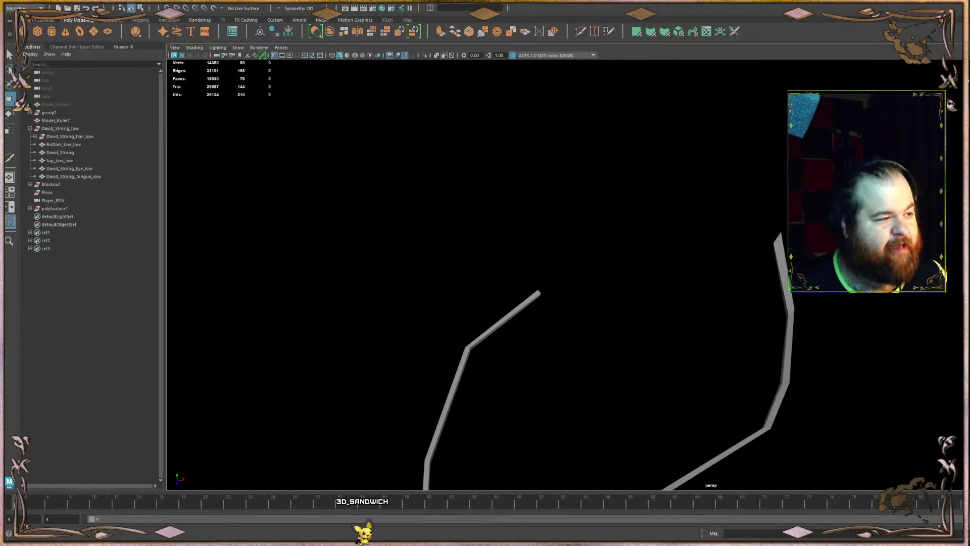
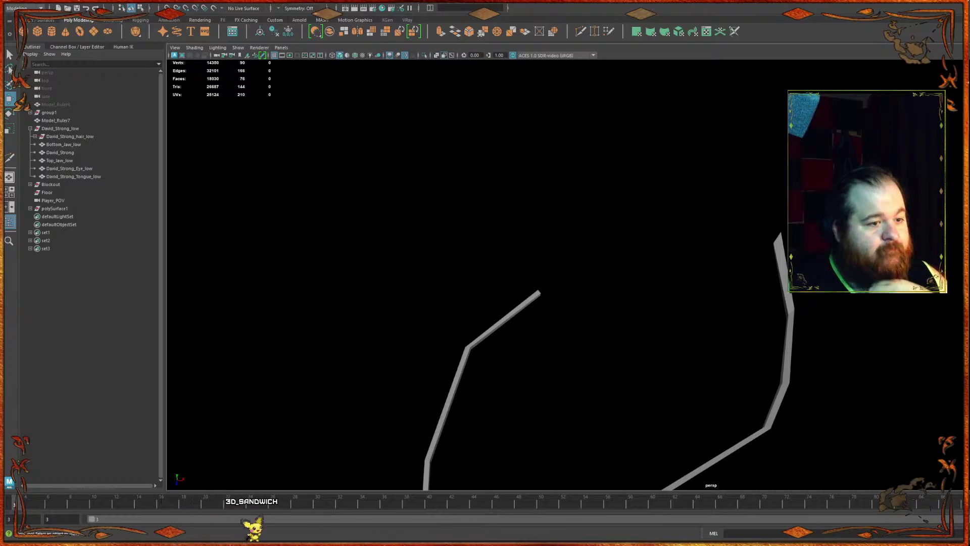
- Switch to the Oak_Wood_Forest_Reference board in PureRef, add the mossy tree-trunk image in an empty area and move its small duplicate aside
right_click_drag(1, 273, 184, 216)
scroll(190, 206, "down", 5)
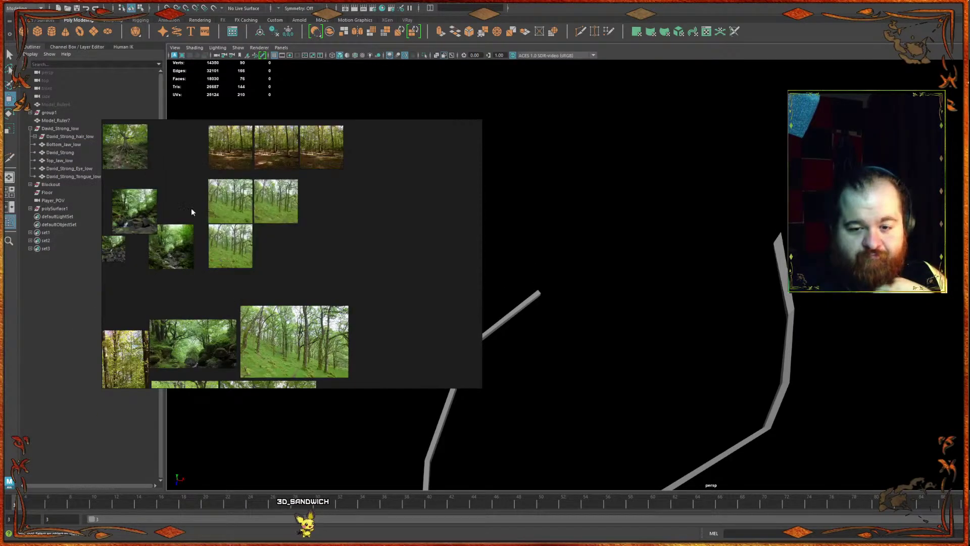
middle_click_drag(430, 228, 308, 223)
scroll(307, 219, "up", 3)
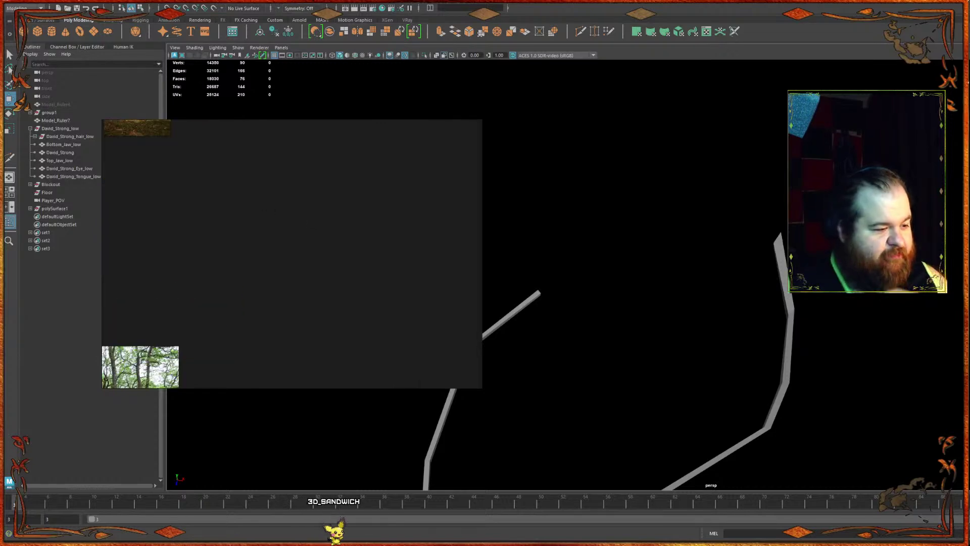
left_click_drag(1, 238, 336, 262)
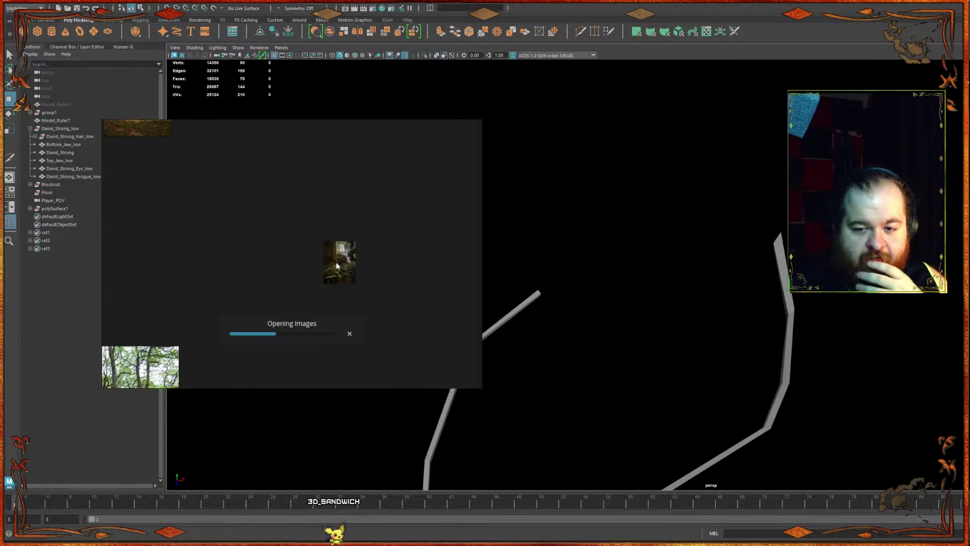
left_click_drag(258, 226, 322, 197)
left_click(368, 211)
left_click_drag(320, 161, 390, 200)
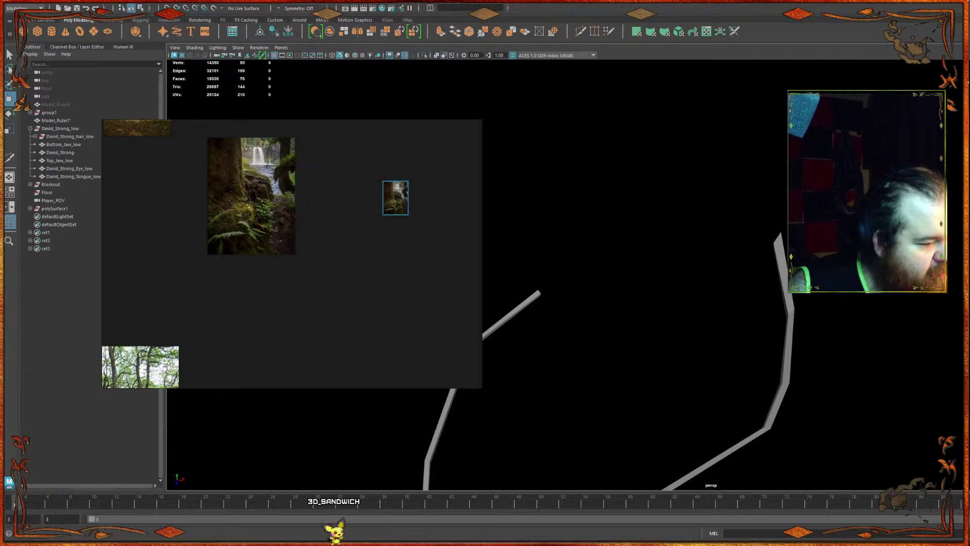
- Add the TheCarmelGallery.com waterfall photo to the reference board, inspect it up close and pull its small duplicate away from it
left_click_drag(25, 204, 381, 199)
scroll(371, 232, "up", 3)
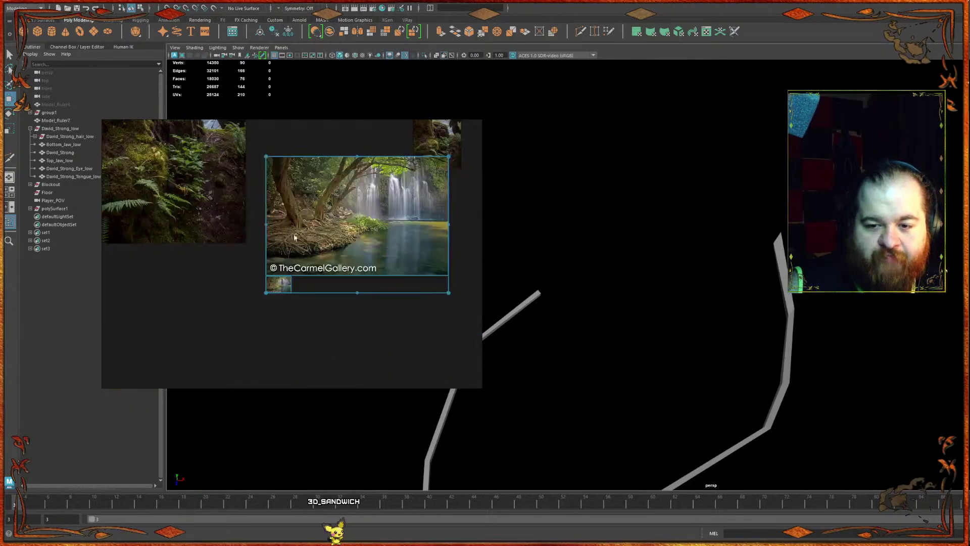
scroll(294, 237, "up", 2)
scroll(314, 235, "down", 2)
scroll(328, 233, "up", 2)
scroll(342, 232, "down", 2)
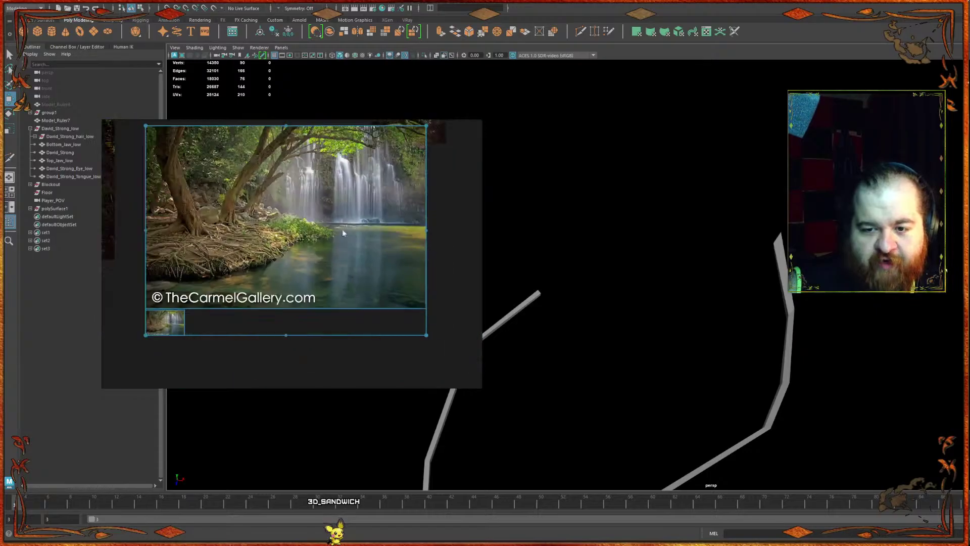
scroll(349, 203, "up", 3)
scroll(356, 244, "down", 3)
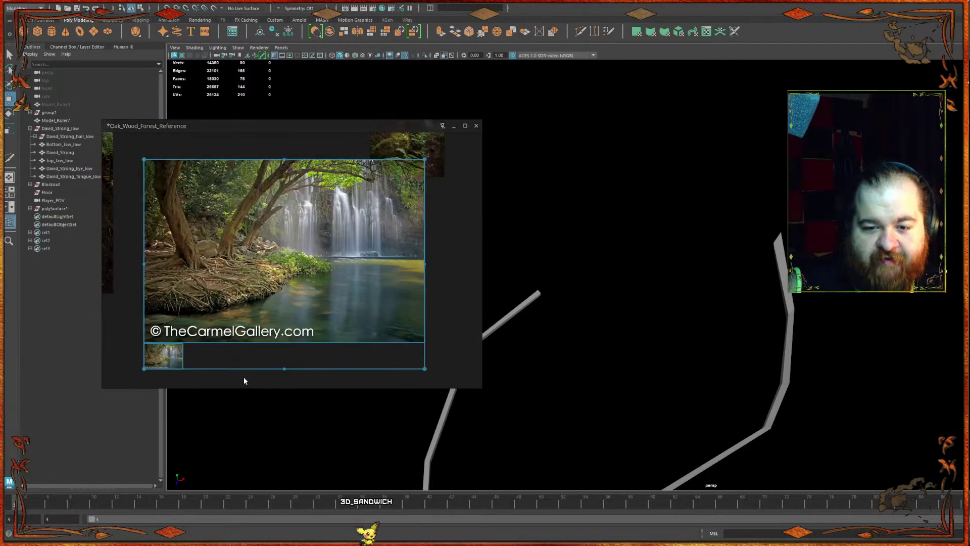
left_click(244, 380)
left_click_drag(182, 356, 244, 369)
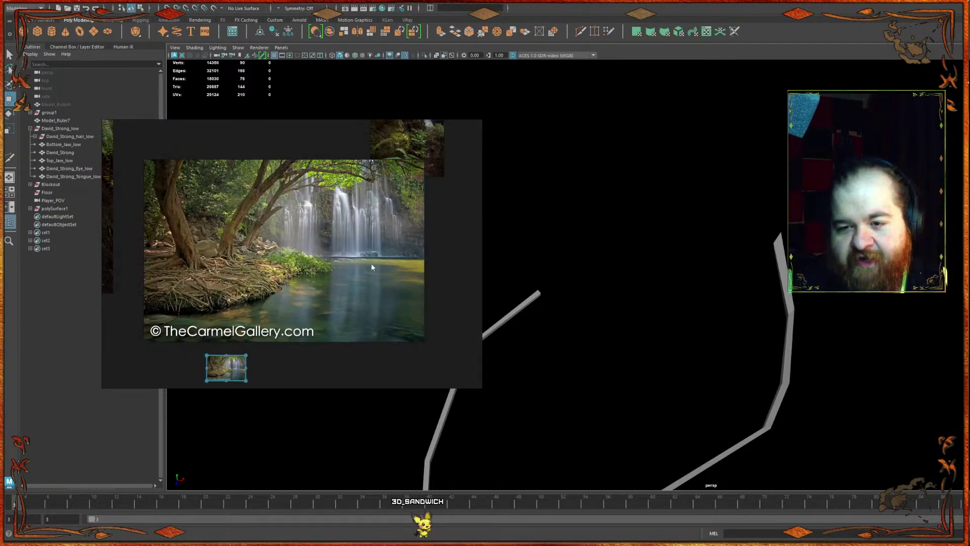
- Delete the small duplicates of the mossy tree-trunk and waterfall images, and move the waterfall photo slightly up
left_click_drag(429, 152, 467, 170)
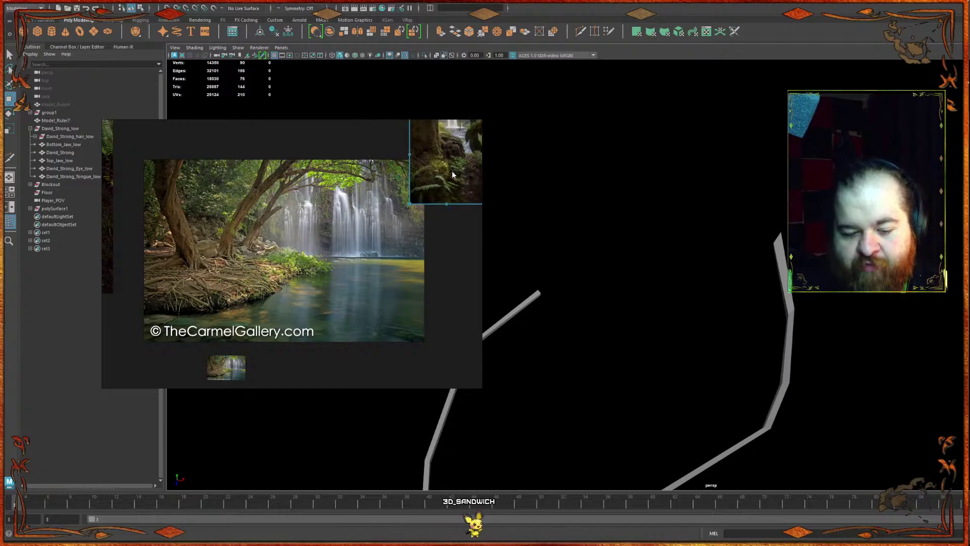
key("Delete")
left_click(220, 380)
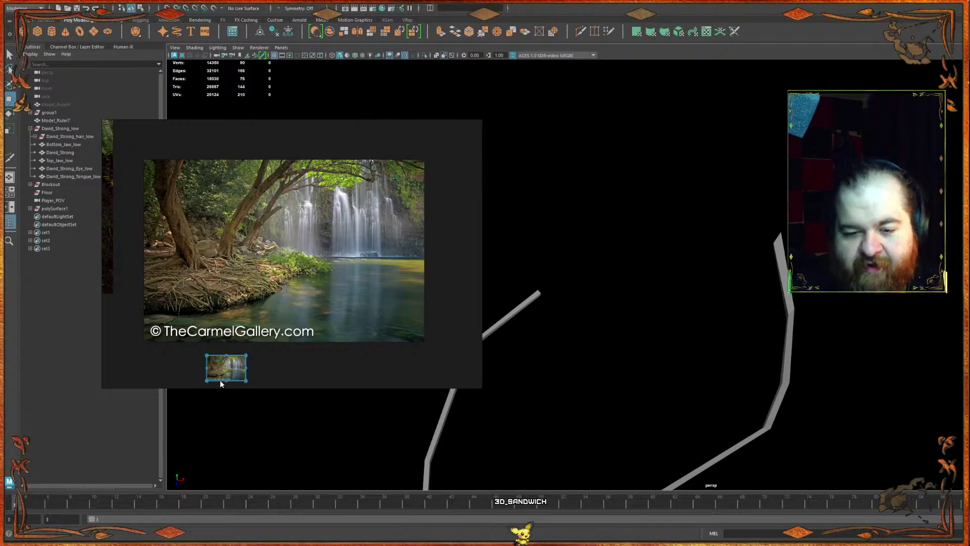
key("Delete")
right_click(281, 297)
left_click_drag(279, 295, 268, 257)
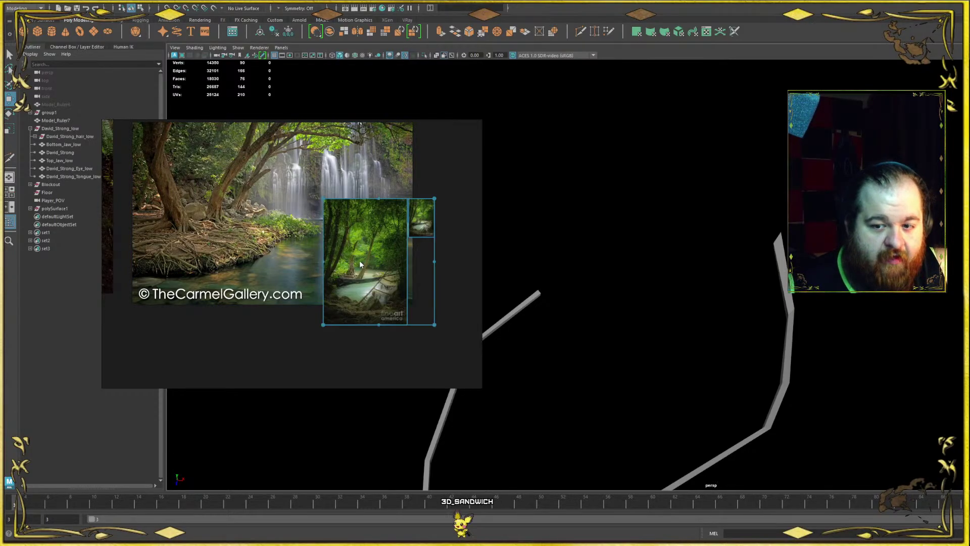
- Move the added green forest stream image over the waterfall photo's lower edge and pull its small duplicate aside
left_click_drag(361, 261, 328, 311)
left_click(414, 273)
left_click_drag(380, 273, 398, 273)
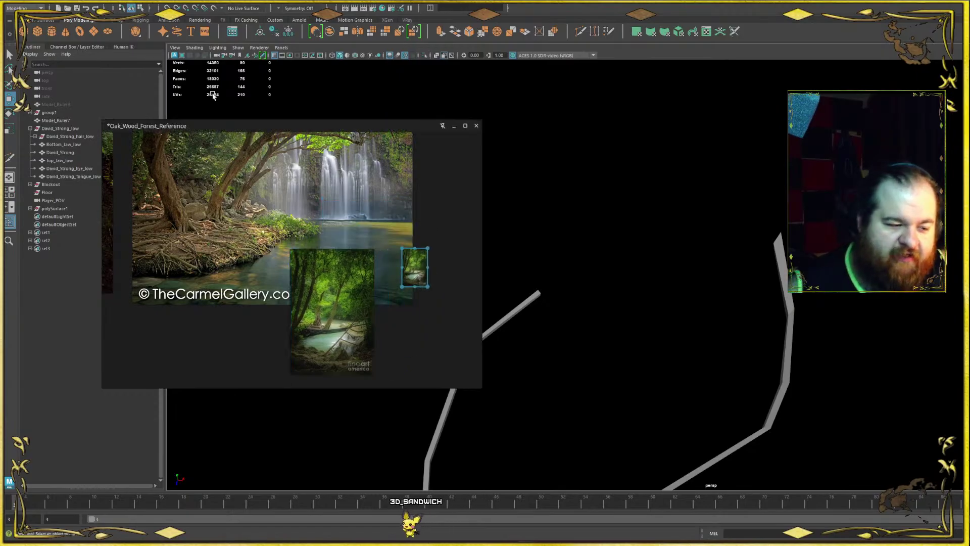
- Delete the small duplicate forest picture from the reference board, and enlarge the remaining one and place it beneath the fern photo
key("Delete")
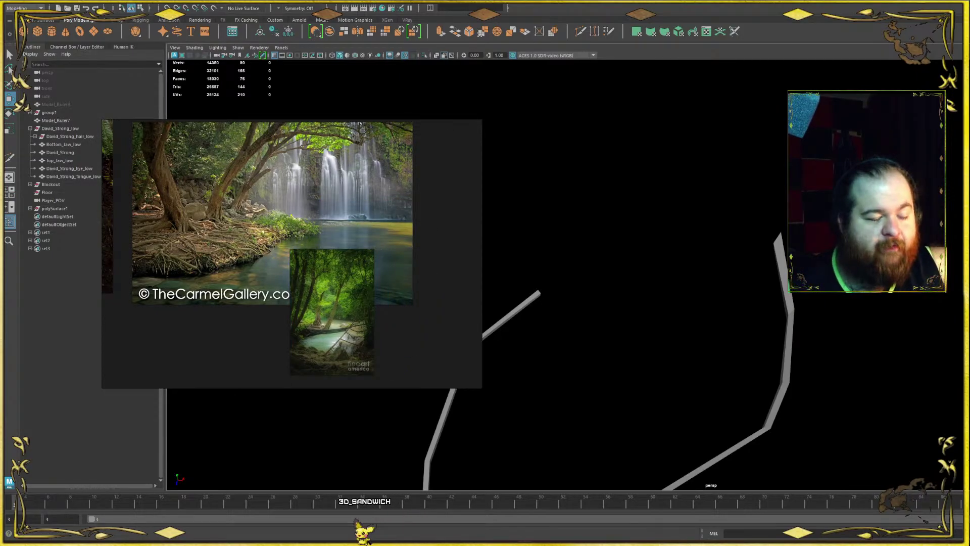
left_click(367, 280)
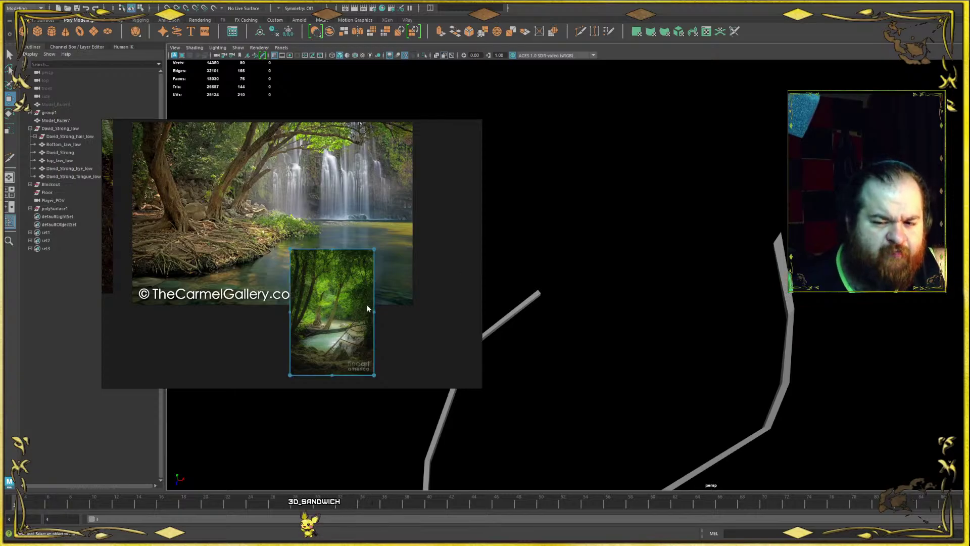
left_click_drag(375, 310, 472, 299)
scroll(389, 225, "down", 4)
left_click_drag(389, 228, 192, 305)
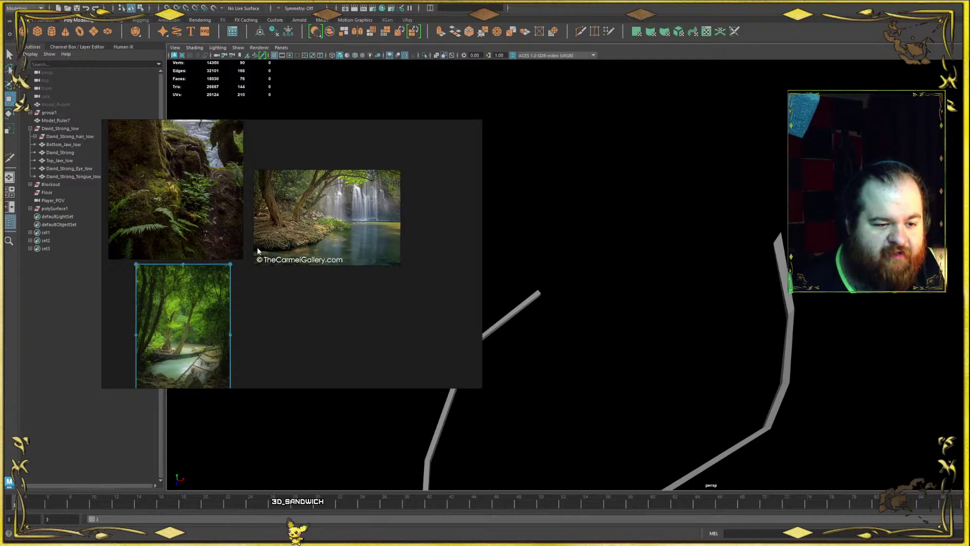
right_click_drag(269, 247, 0, 218)
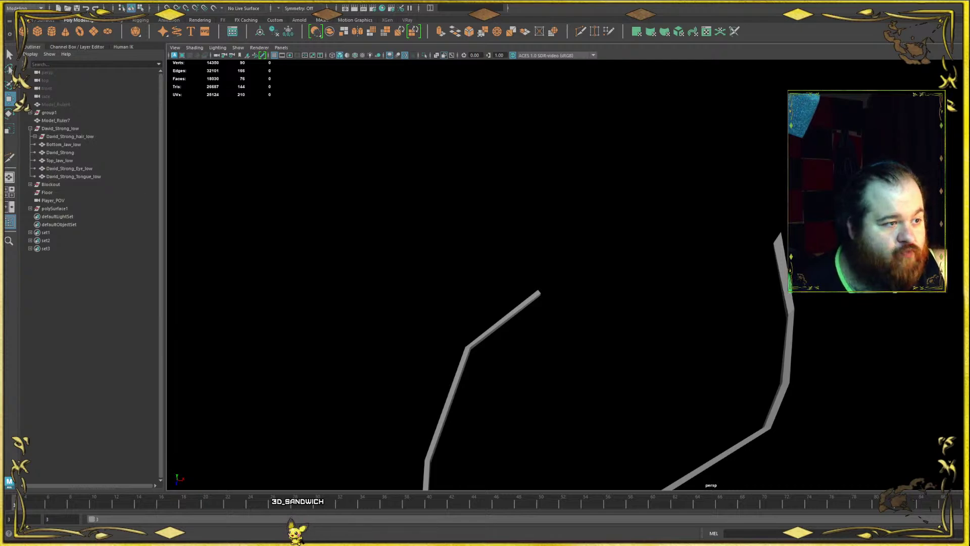
- Select the two end edges at the tip of polySurface1's left strip and extrude them outward into a new segment
scroll(819, 253, "down", 7)
left_click_drag(829, 250, 627, 310, "alt")
left_click_drag(541, 211, 703, 303)
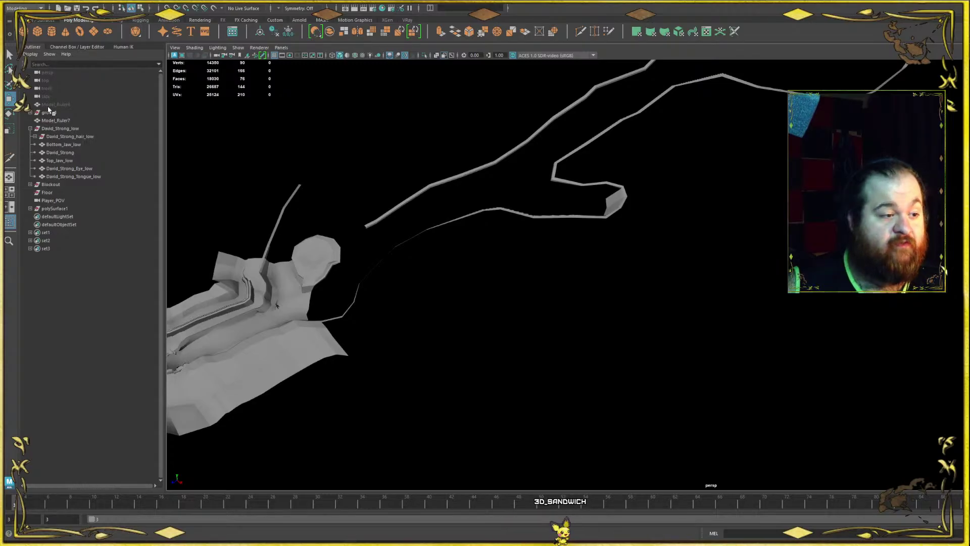
middle_click_drag(703, 169, 645, 336, "alt")
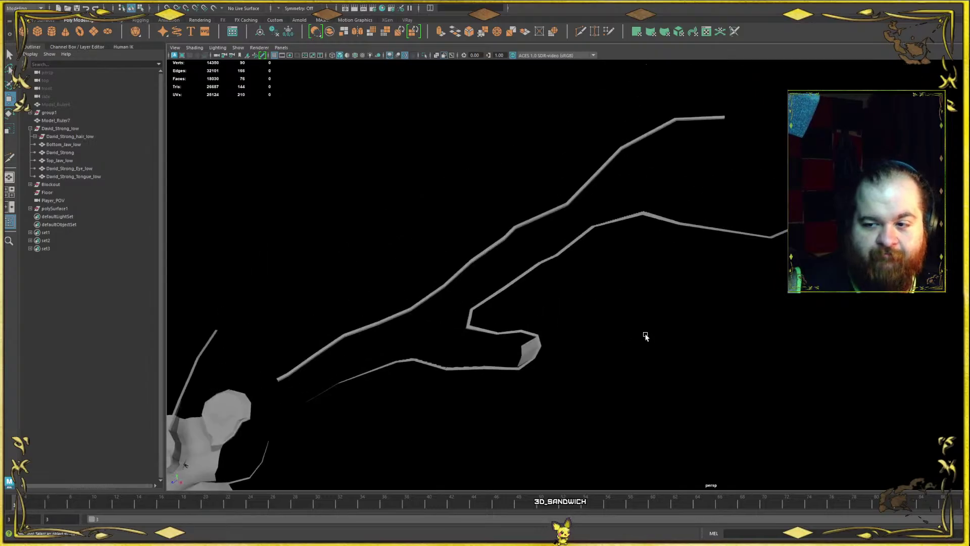
left_click_drag(645, 336, 600, 368, "alt")
scroll(605, 159, "up", 3)
left_click(593, 225)
middle_click_drag(619, 234, 680, 284, "alt")
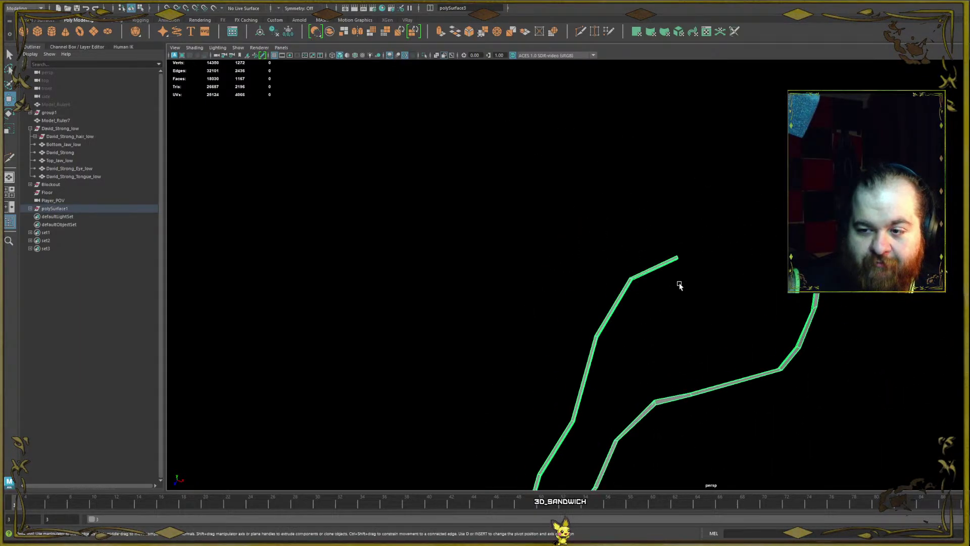
scroll(677, 279, "up", 5)
scroll(627, 250, "up", 4)
right_click_drag(541, 184, 531, 136)
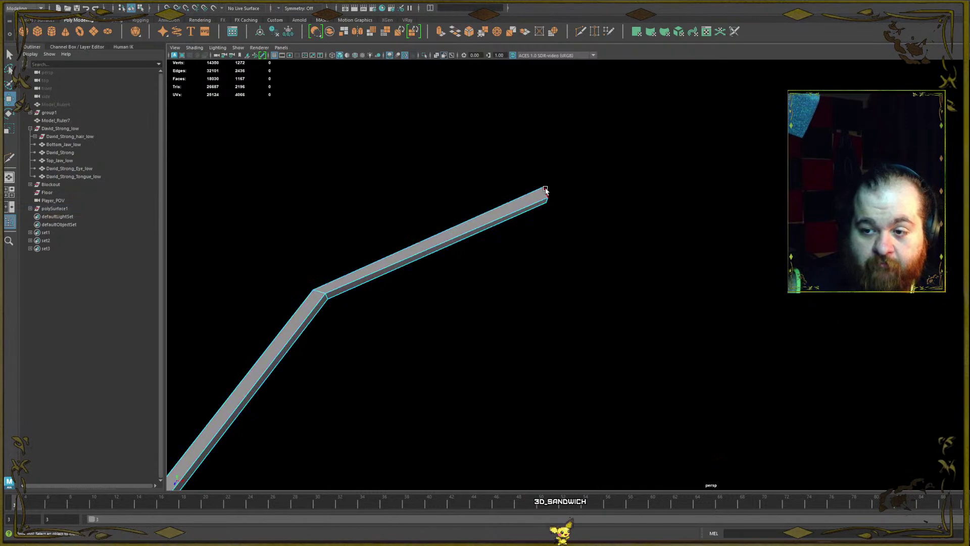
left_click(546, 191)
middle_click_drag(598, 237, 679, 291, "alt")
scroll(670, 280, "up", 6)
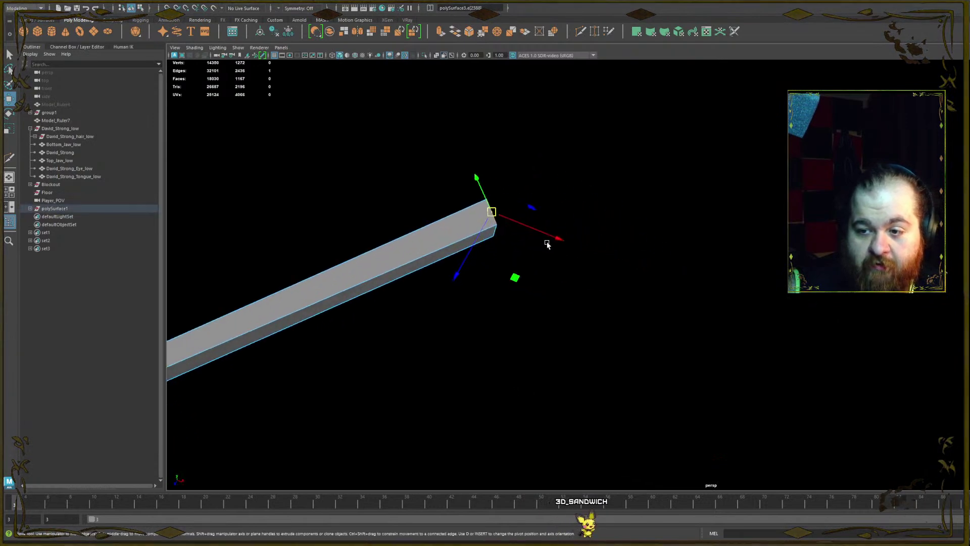
scroll(505, 243, "down", 4)
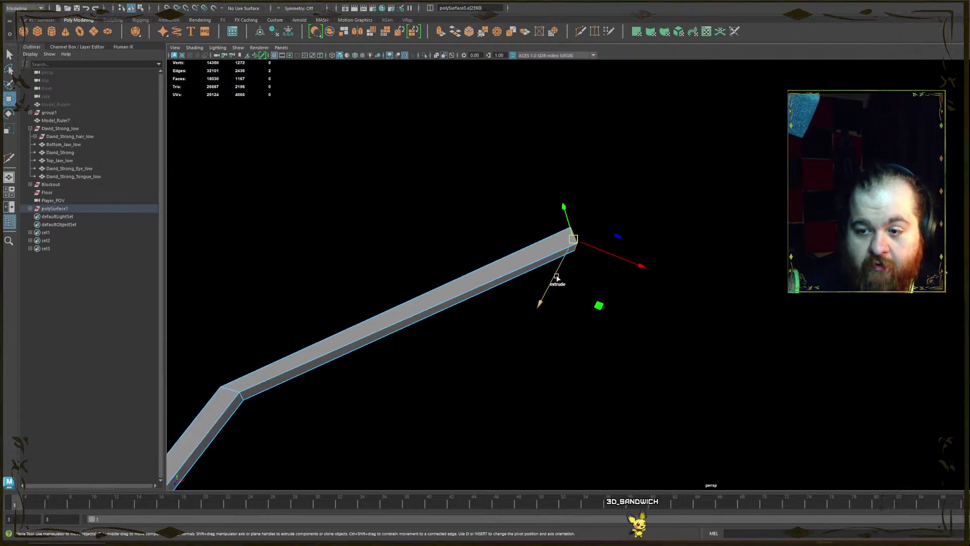
left_click_drag(557, 276, 723, 157, "shift")
- Move the extruded tip edges farther out and slightly toward the right strip to lengthen and angle the new segment
scroll(604, 238, "down", 10)
left_click_drag(654, 277, 632, 255, "alt")
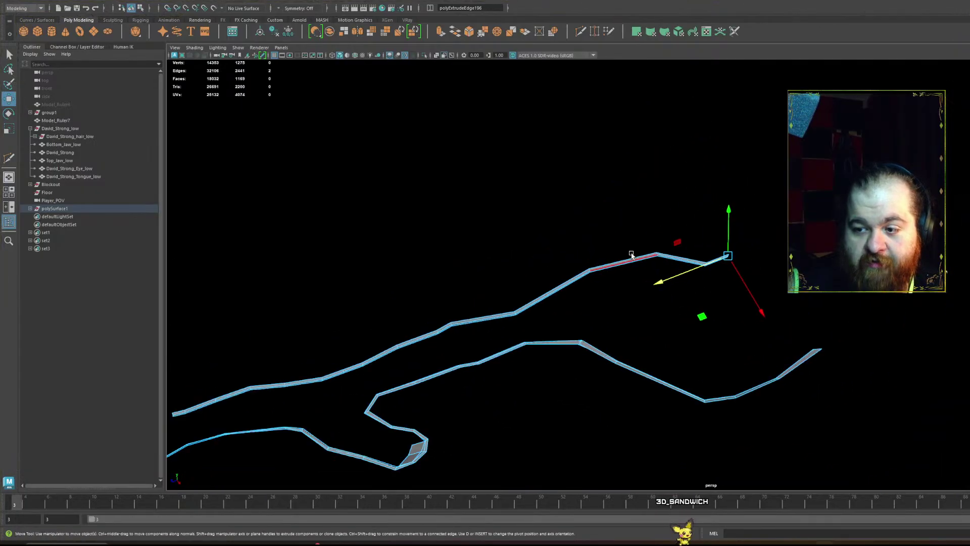
scroll(632, 256, "up", 3)
left_click_drag(548, 205, 634, 227, "alt")
middle_click_drag(634, 228, 553, 295, "alt")
scroll(665, 286, "up", 3)
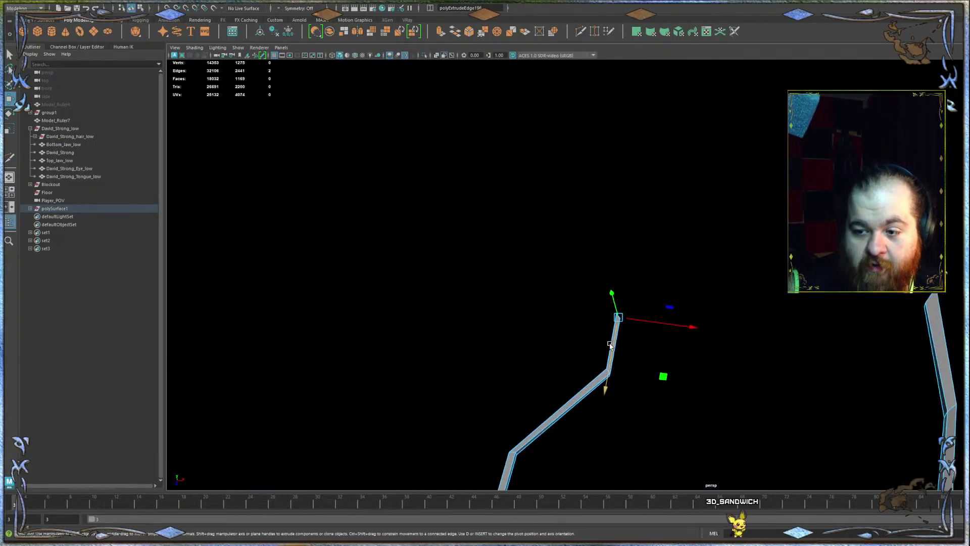
left_click_drag(610, 345, 721, 271)
key("r")
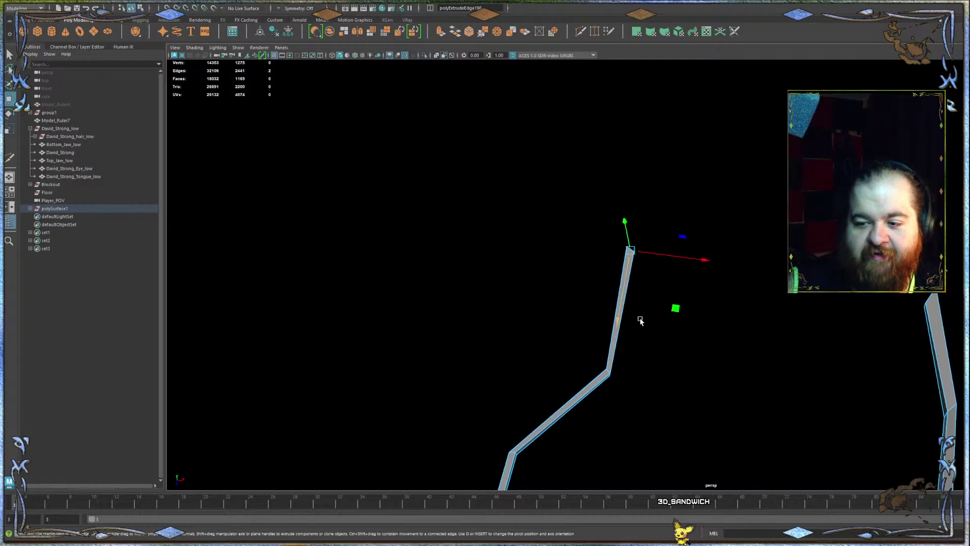
middle_click_drag(641, 318, 602, 108, "alt")
scroll(602, 108, "down", 3)
middle_click_drag(574, 199, 562, 327, "alt")
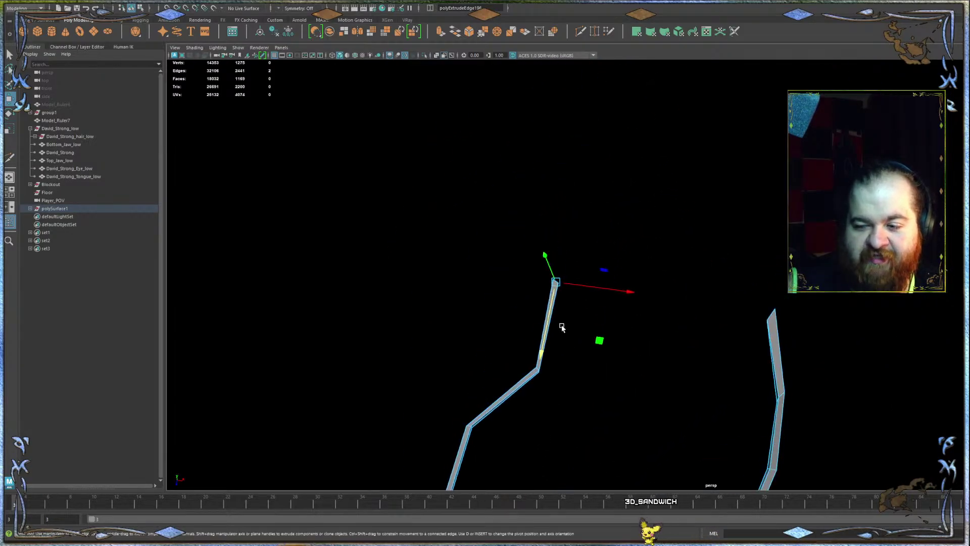
mouse_move(601, 288)
left_mouse_down()
mouse_move(625, 299)
mouse_move(592, 290)
left_mouse_up()
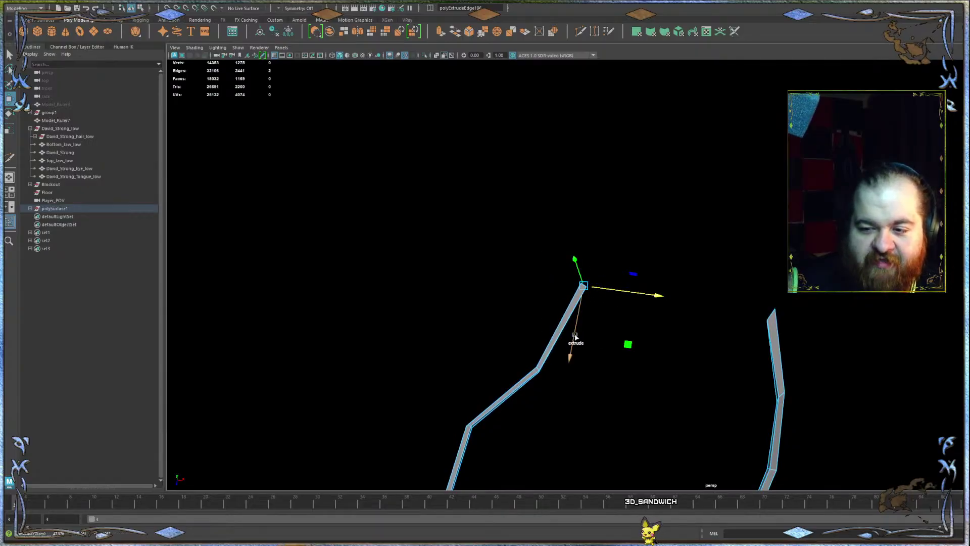
- Extrude one more short segment from the tip of the left strip
key("e")
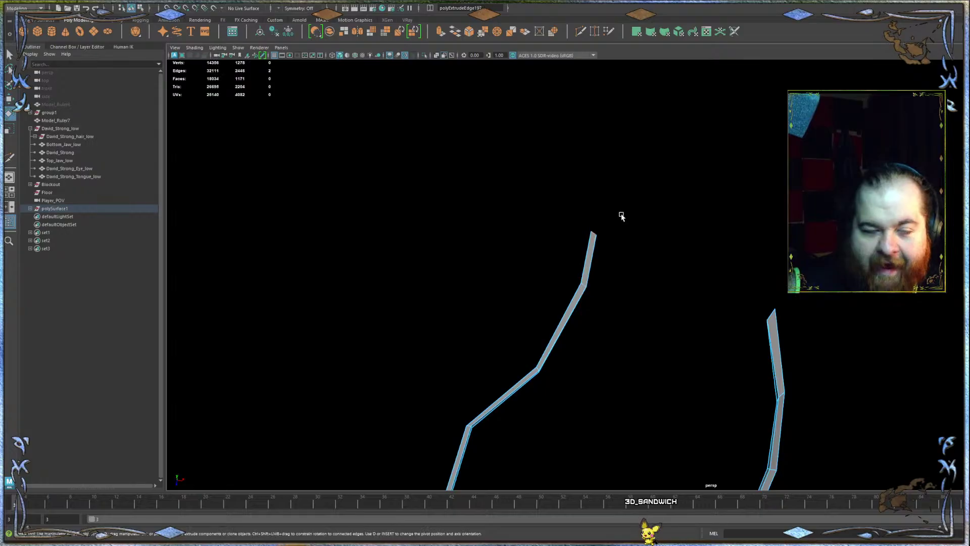
key("f")
right_click_drag(657, 214, 750, 215, "alt")
key("w")
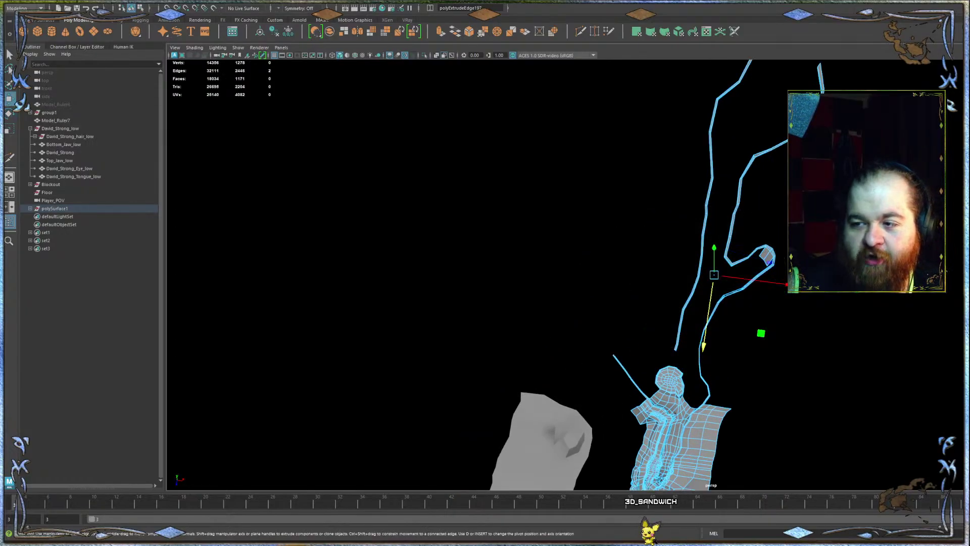
- Select the corner vertex at the left strip's open end and reposition it to reshape the tip
middle_click_drag(778, 190, 725, 416, "alt")
left_click_drag(725, 416, 623, 217, "alt")
left_click_drag(679, 201, 759, 275, "alt")
left_click(733, 279)
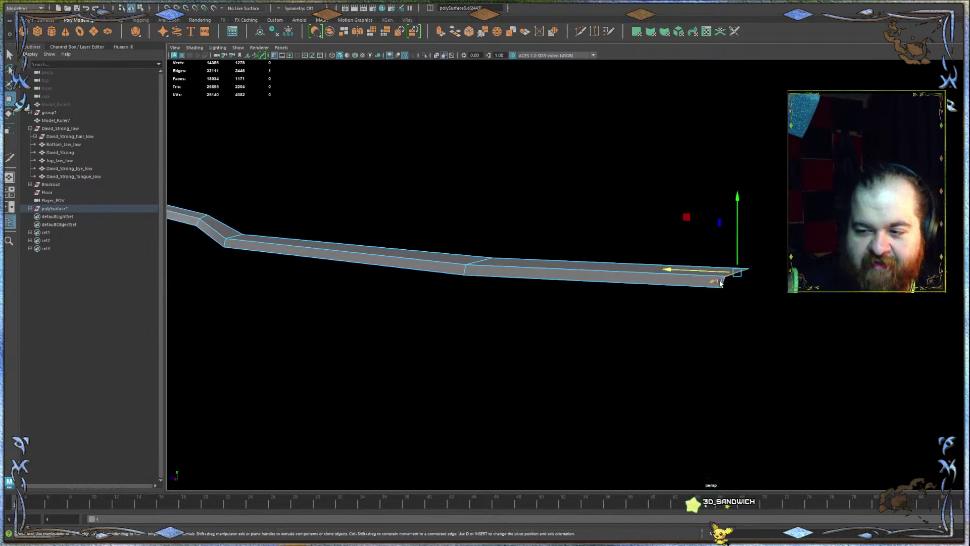
right_click_drag(736, 261, 699, 255)
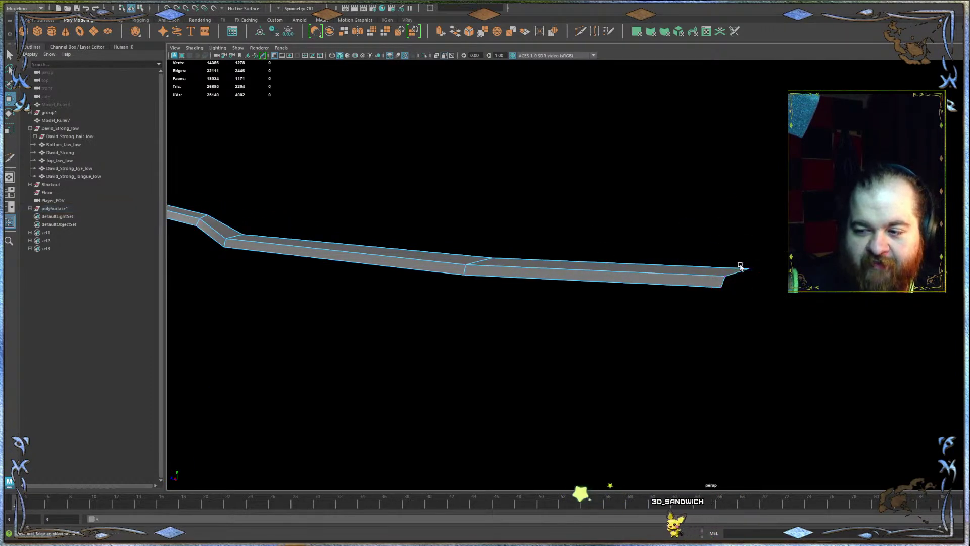
left_click(749, 268)
mouse_move(749, 237)
left_mouse_down()
mouse_move(767, 219)
mouse_move(758, 236)
left_mouse_up()
scroll(678, 251, "up", 5)
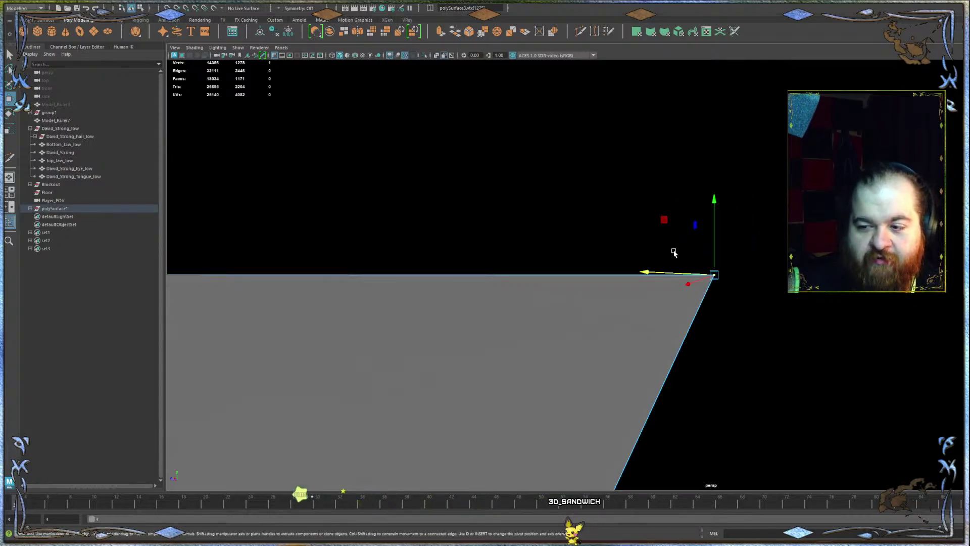
left_click_drag(674, 253, 687, 278, "alt")
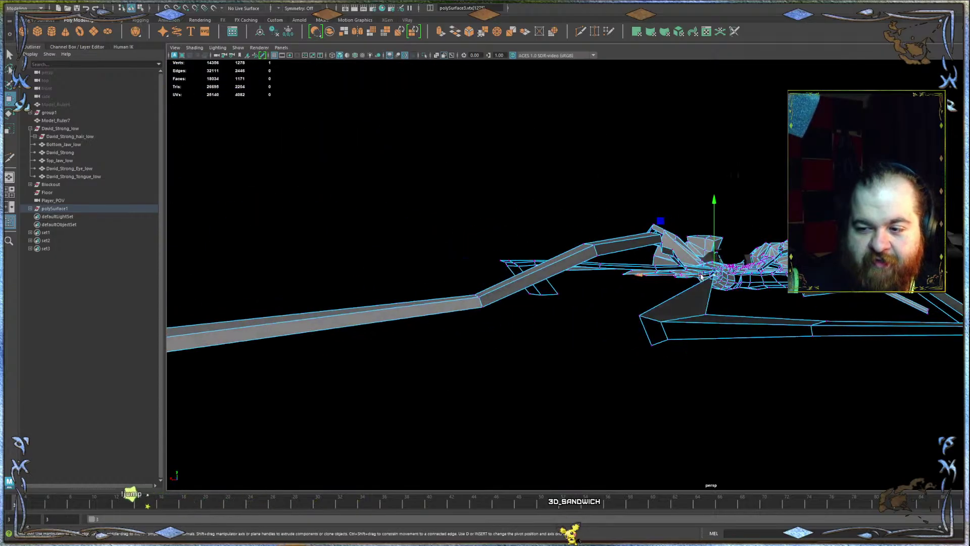
- Select the left strip's two end edges and move them along the strip to adjust its last segment
right_click_drag(670, 273, 670, 273)
left_click(656, 309)
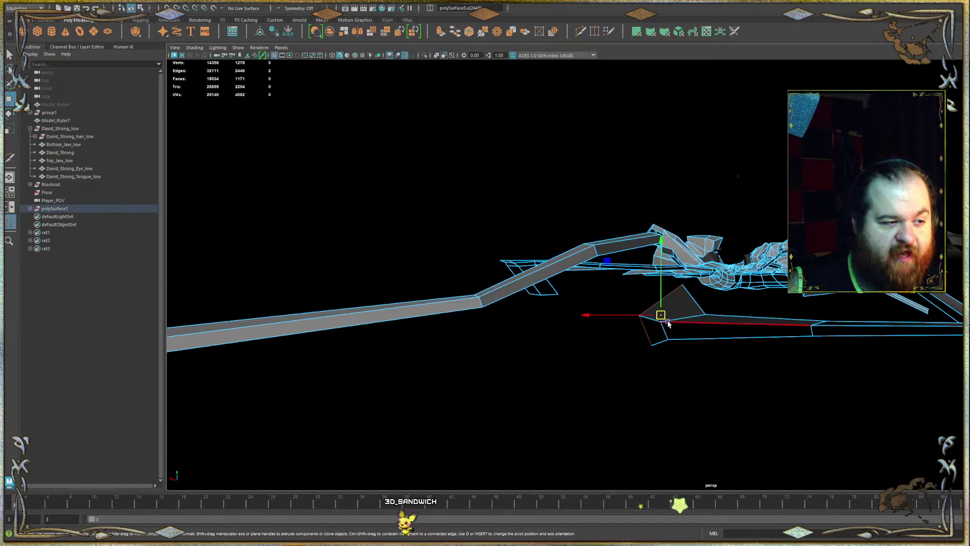
left_click_drag(668, 323, 772, 333, "alt")
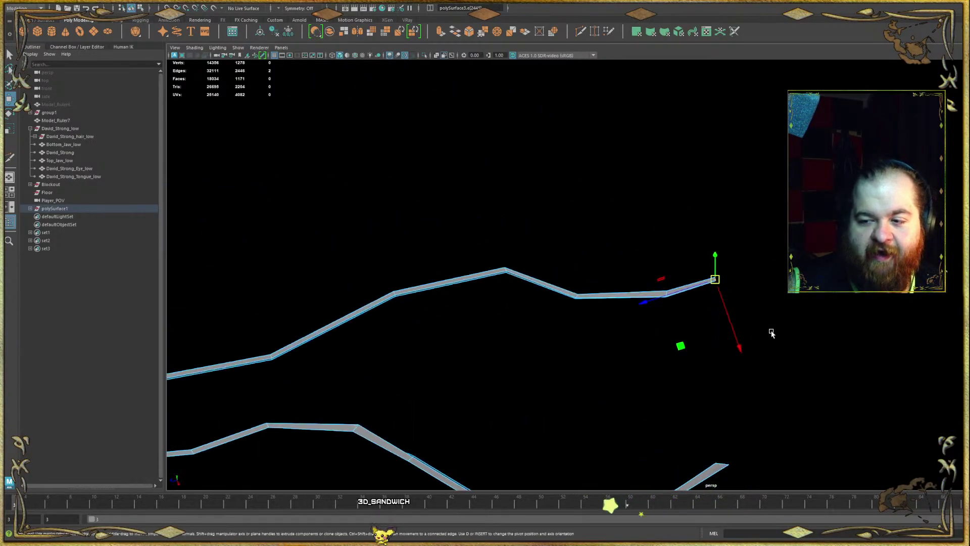
middle_click_drag(645, 221, 533, 202, "alt")
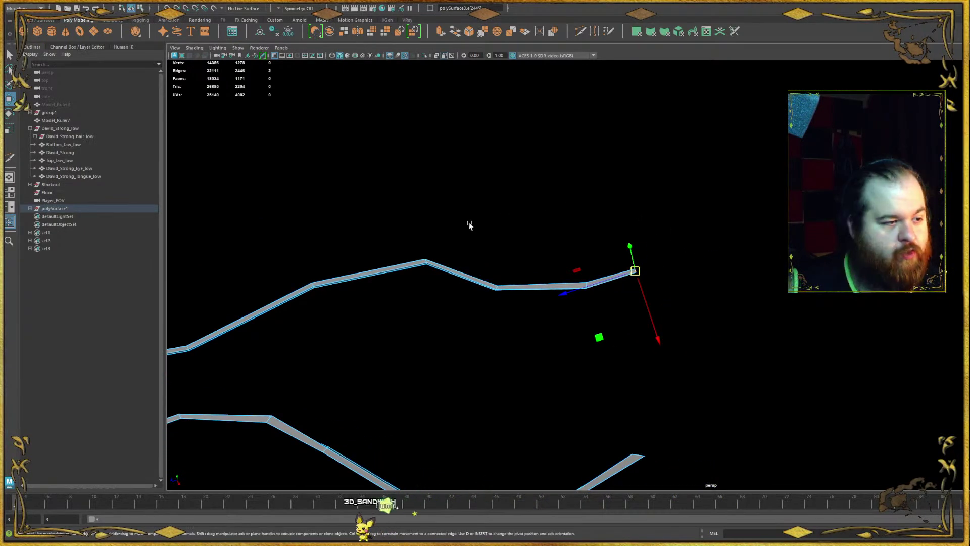
left_click_drag(499, 243, 635, 289, "alt")
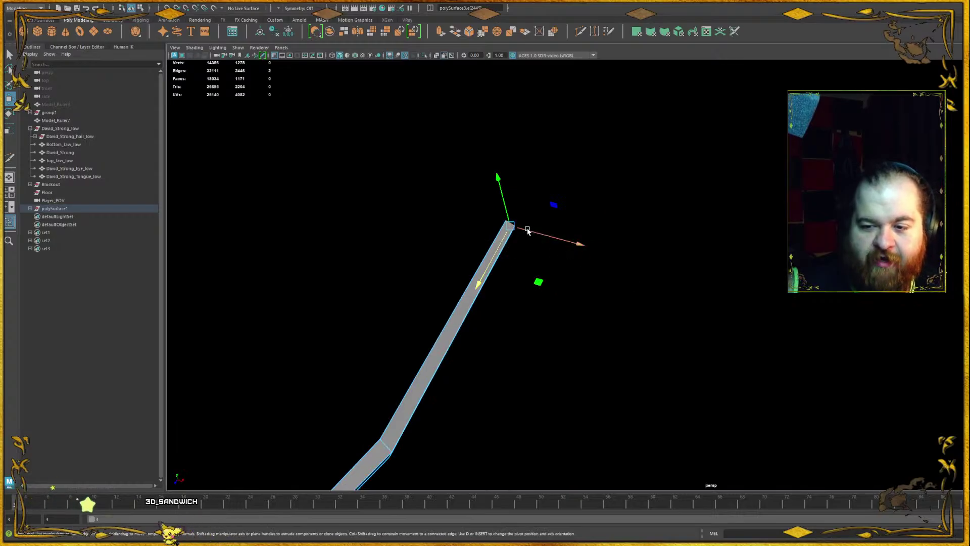
left_click_drag(527, 259, 538, 223, "alt")
- Move the pointed corner vertex at the right strip's end back and slightly outward to square off the tip
left_click_drag(746, 329, 736, 348, "alt")
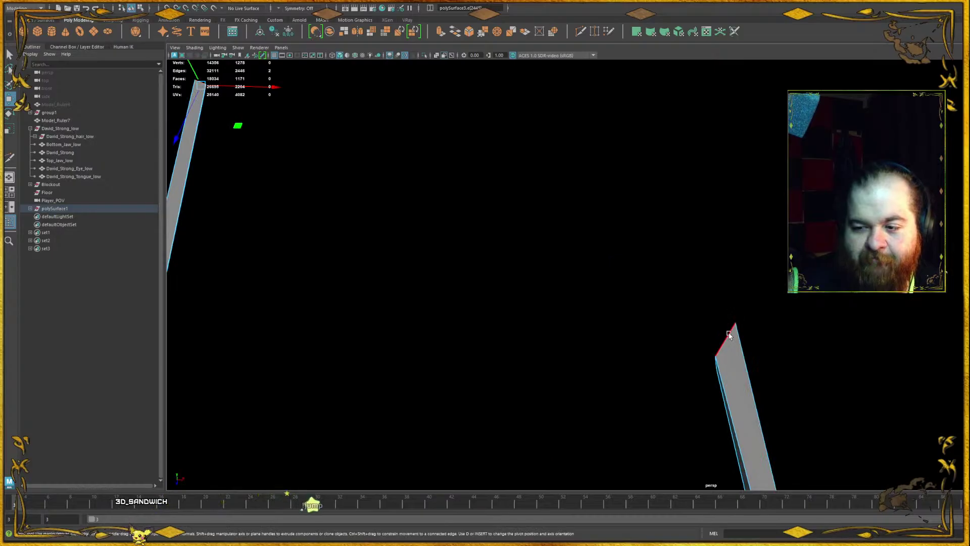
right_click_drag(737, 283, 710, 292)
left_click(735, 322)
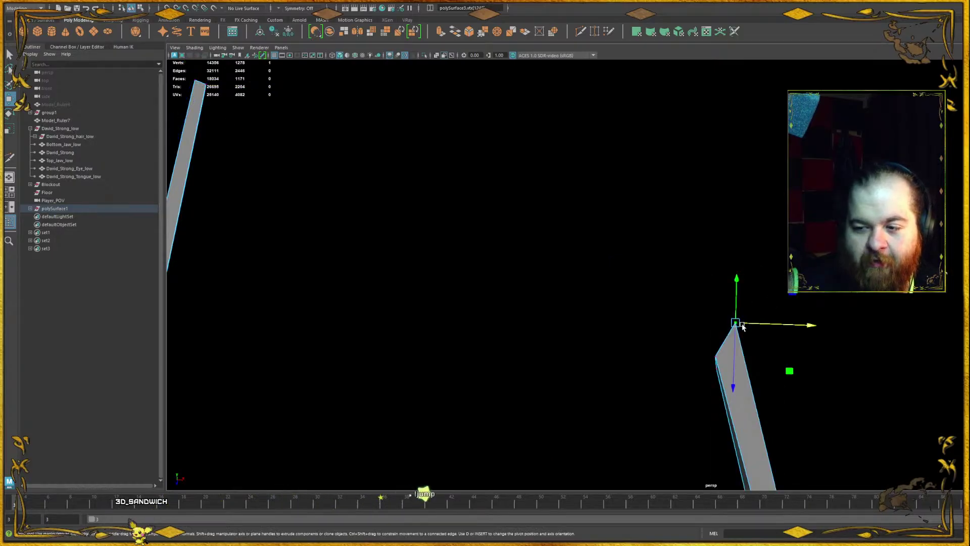
left_click_drag(727, 346, 743, 372)
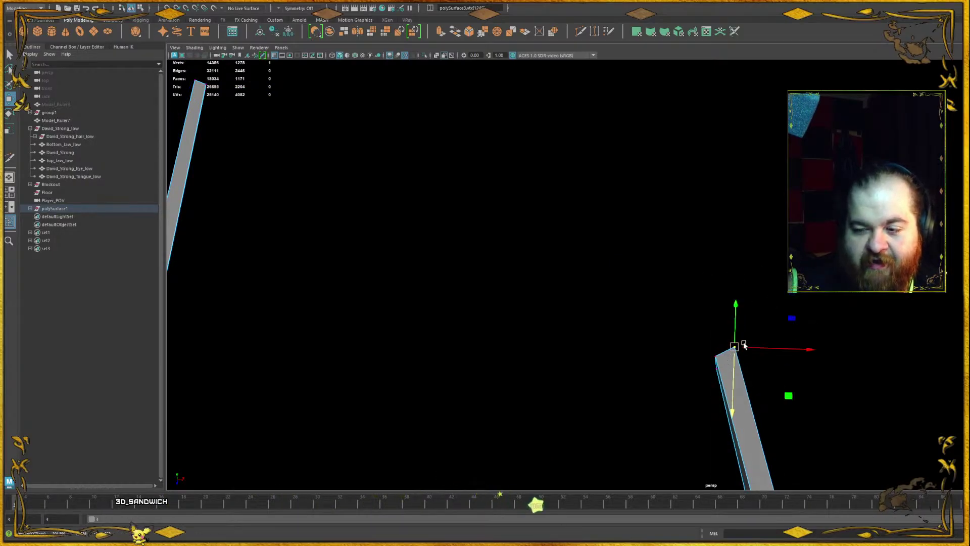
left_click_drag(758, 348, 773, 349)
- Select the two end edges of the right strip and extrude them into a new segment
left_click(723, 326)
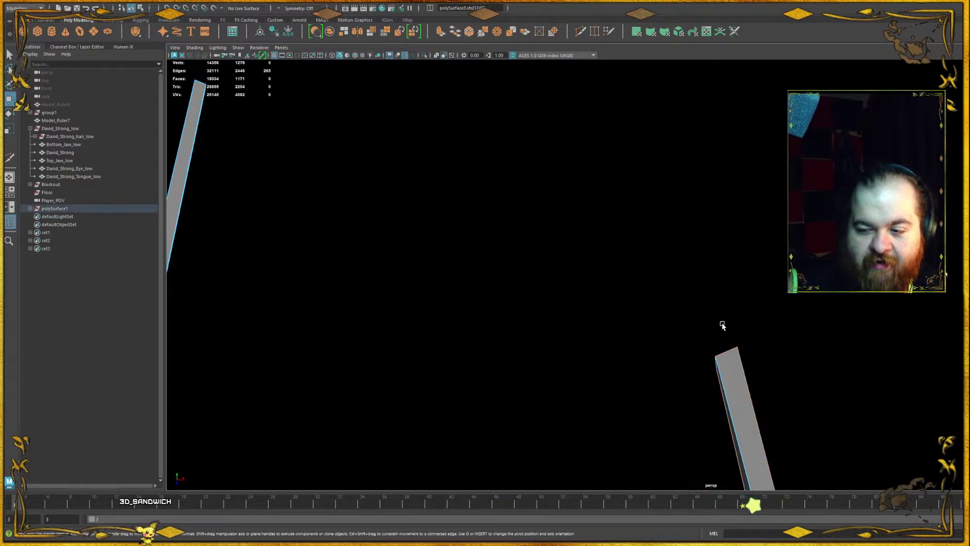
left_click(723, 358)
left_click_drag(728, 356, 772, 328, "alt")
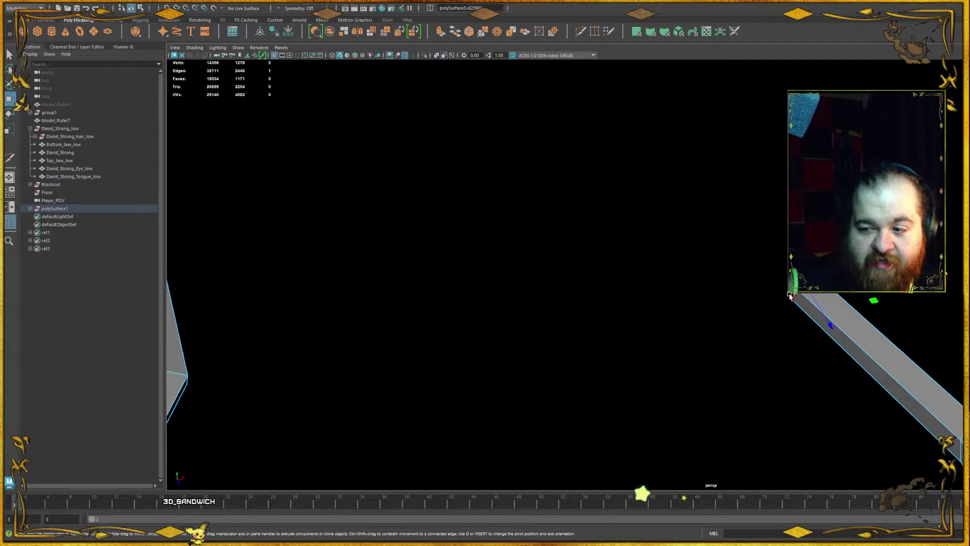
left_click_drag(719, 305, 554, 275, "alt")
left_click(527, 300, "shift")
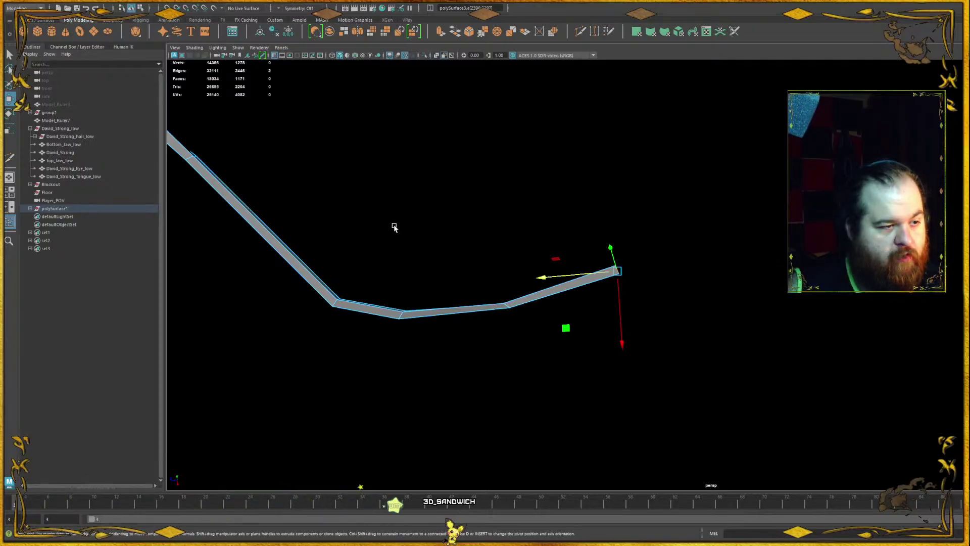
left_click_drag(394, 228, 740, 252, "alt")
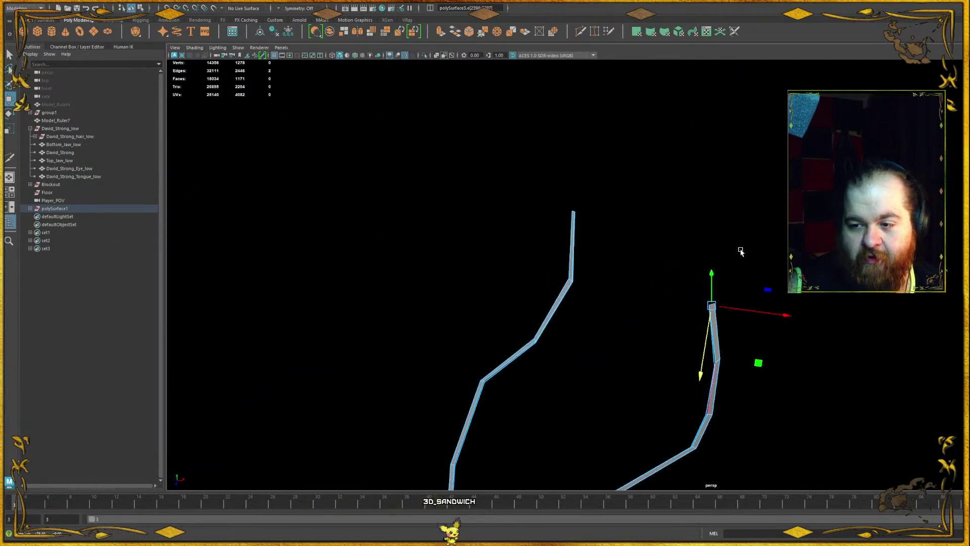
left_click_drag(731, 307, 725, 291)
- Select the open end edges of both long strips together and extrude them into a new segment
left_click_drag(750, 244, 459, 174)
left_click(476, 181, "shift")
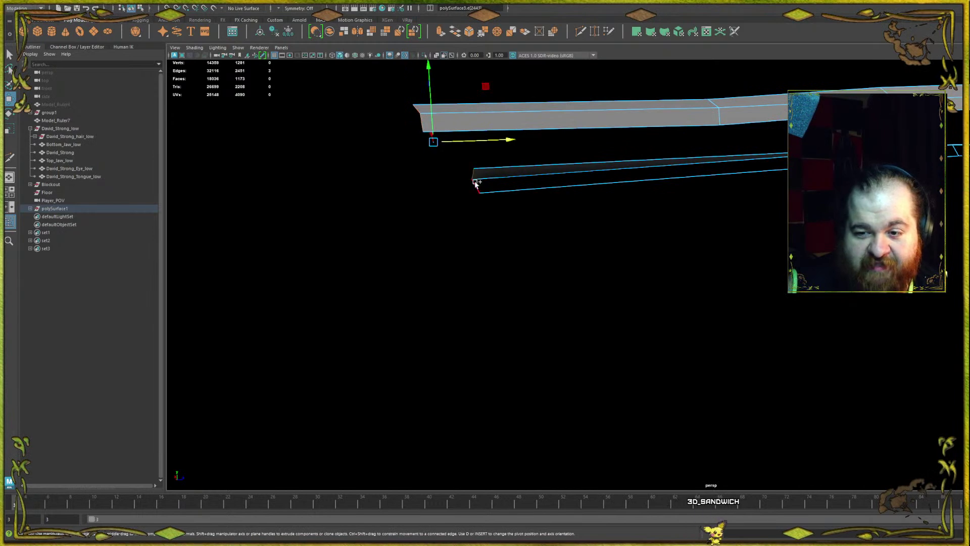
key("r")
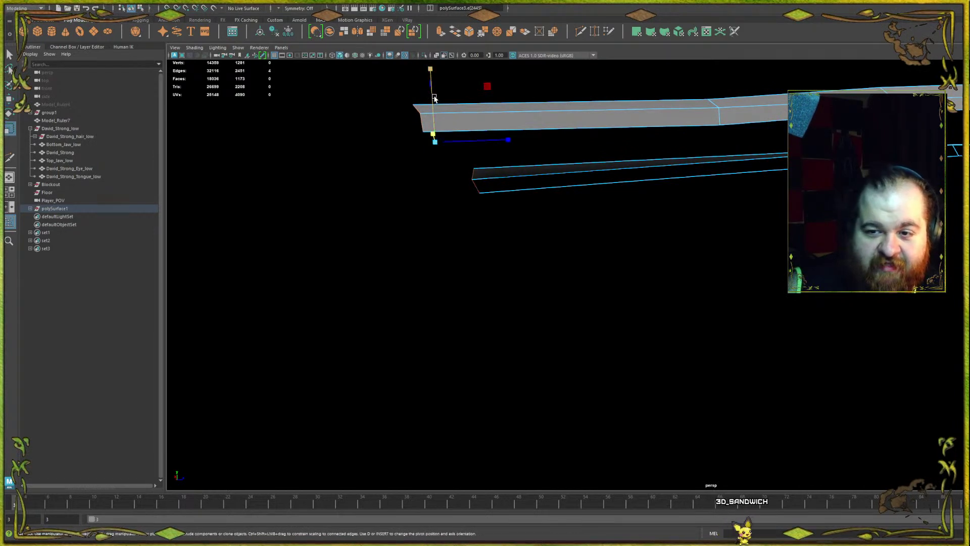
key("e")
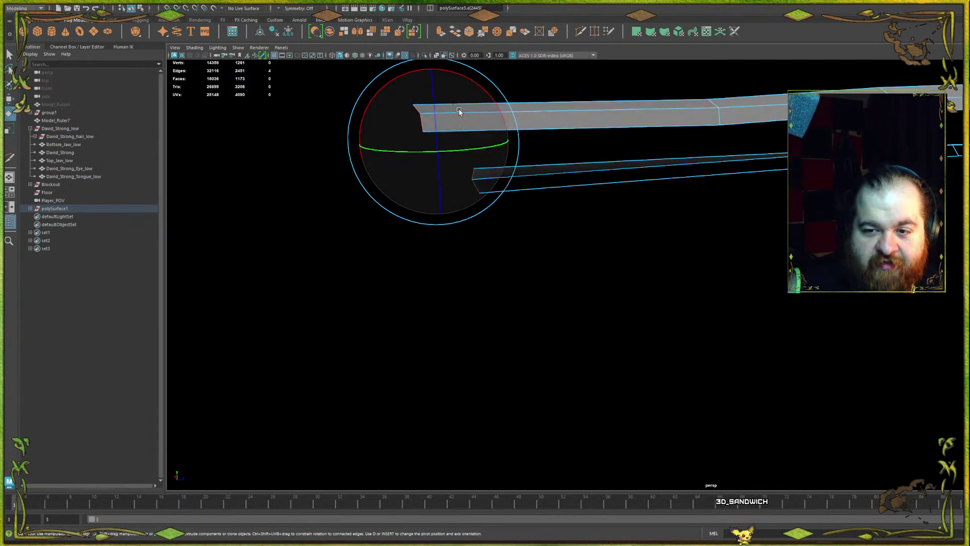
left_click_drag(459, 111, 633, 293, "alt")
key("w")
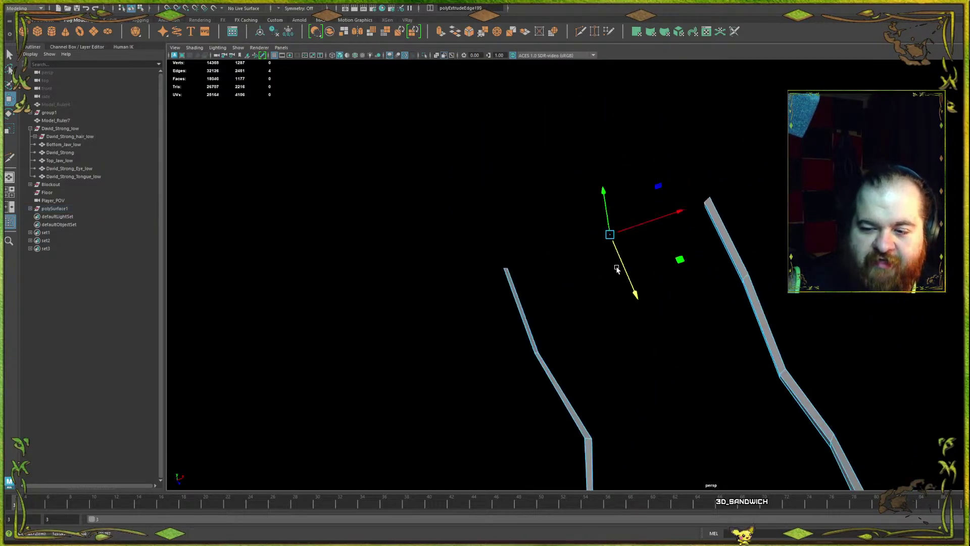
- Scale the extruded ends of both strips along X to bring the two tips closer together
left_click_drag(592, 188, 633, 187, "alt")
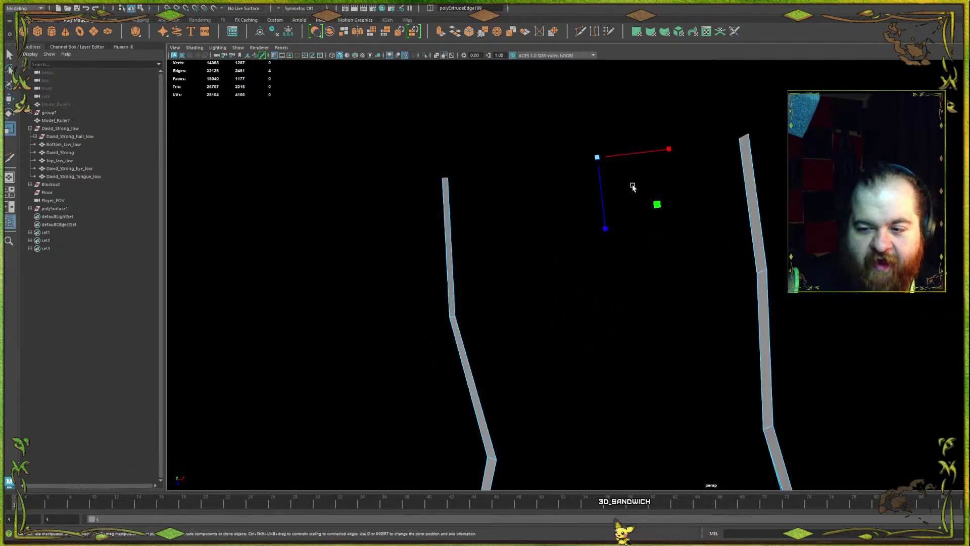
left_click_drag(650, 153, 634, 158)
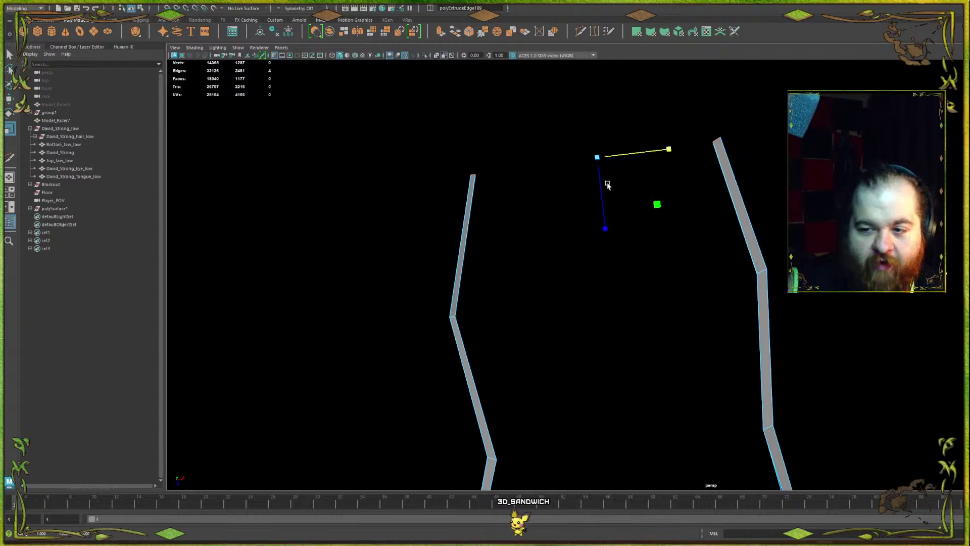
left_click_drag(643, 152, 598, 324)
- Lower the ends of both strips and extrude them into two further level segments
key("r")
key("w")
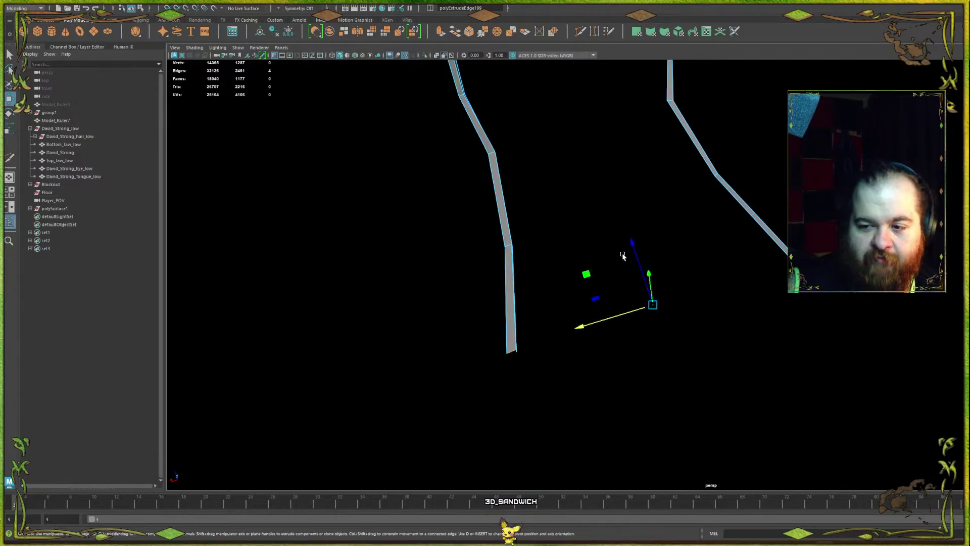
left_click_drag(632, 250, 614, 179, "alt")
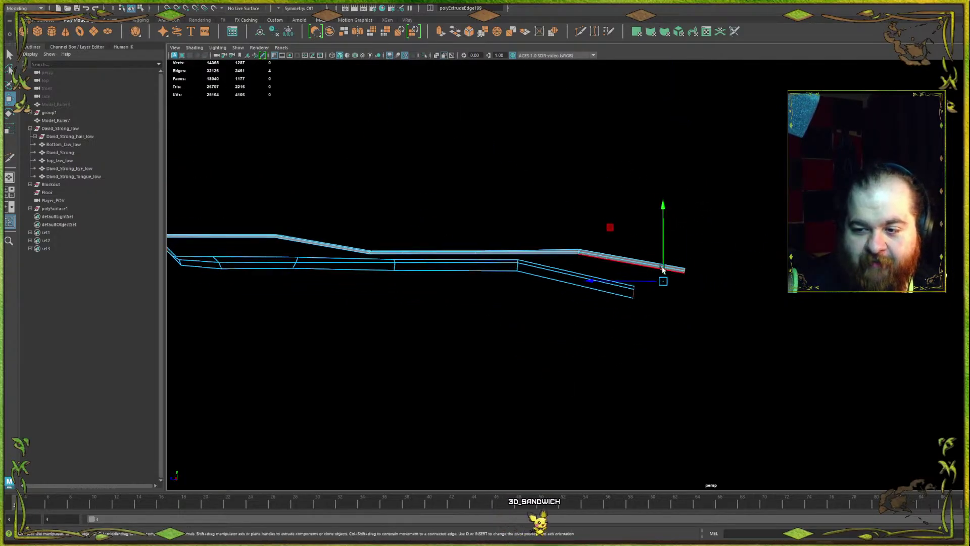
left_click_drag(573, 295, 641, 287, "alt")
mouse_move(650, 233)
left_mouse_down("alt")
mouse_move(448, 207)
mouse_move(604, 273)
mouse_move(556, 279)
mouse_move(636, 311)
left_mouse_up("alt")
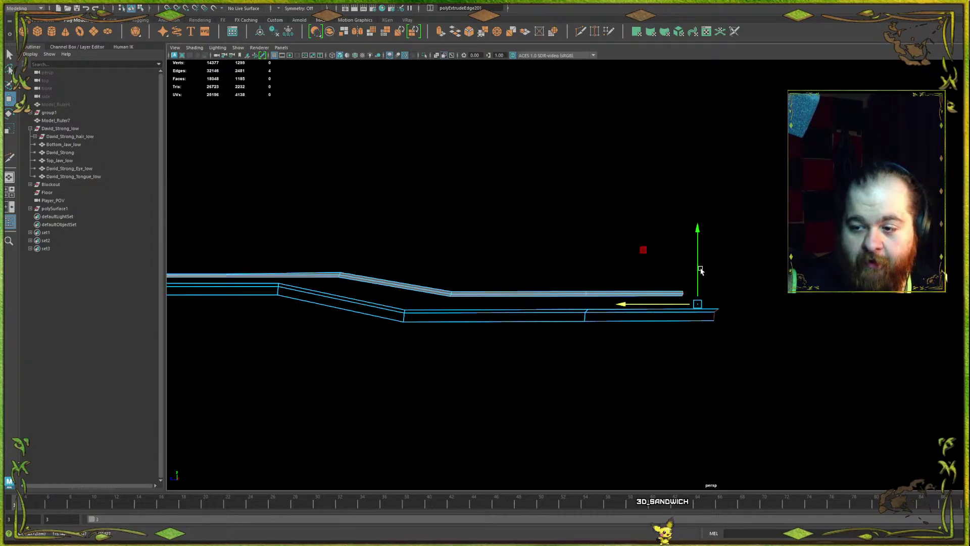
left_click_drag(700, 298, 492, 313, "alt")
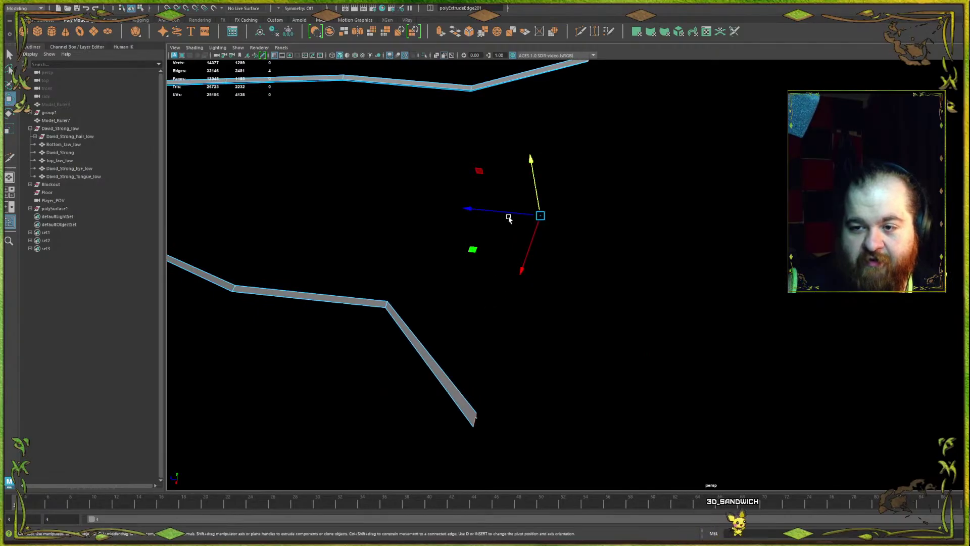
- Extrude both strip ends into more segments, scaling them apart along X so the strips diverge
left_click_drag(475, 211, 630, 226, "shift")
key("r")
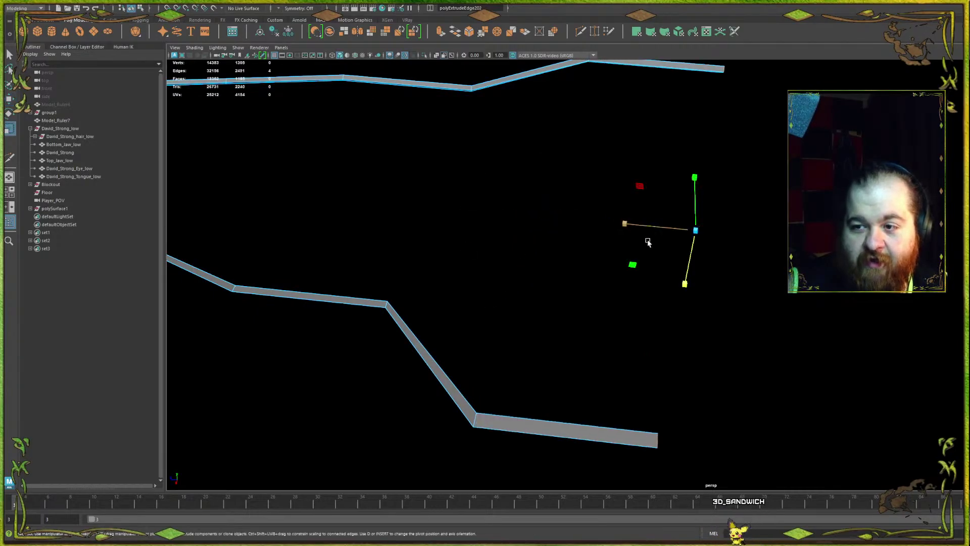
left_click_drag(686, 284, 560, 281)
key("w")
left_click_drag(531, 219, 647, 229, "shift")
left_click_drag(697, 256, 528, 259)
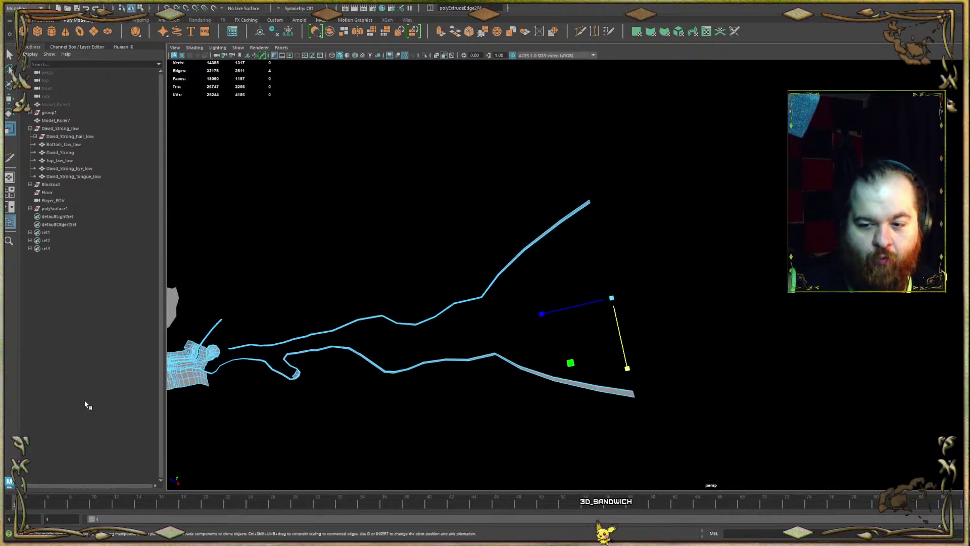
- Switch to face selection and select the faces of the end segments on both strips
left_click_drag(528, 259, 616, 261, "alt")
scroll(616, 261, "up", 3)
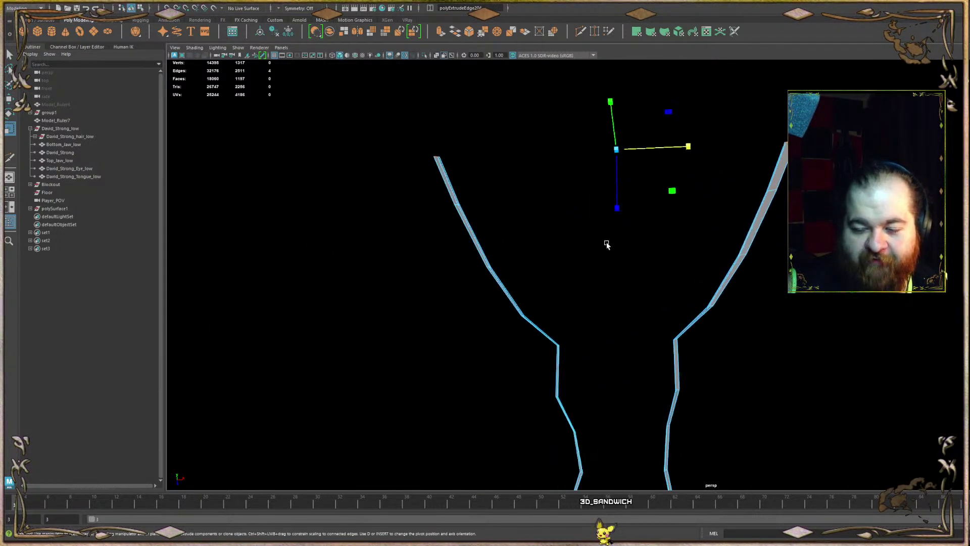
middle_click_drag(607, 244, 541, 215, "alt")
right_click_drag(542, 214, 544, 234)
left_click_drag(591, 329, 589, 395, "alt")
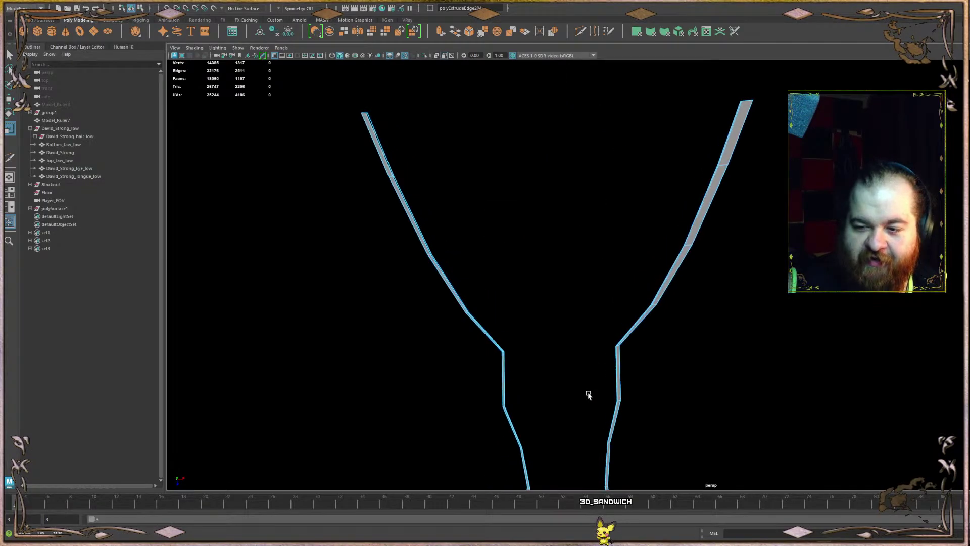
left_click_drag(769, 398, 545, 218)
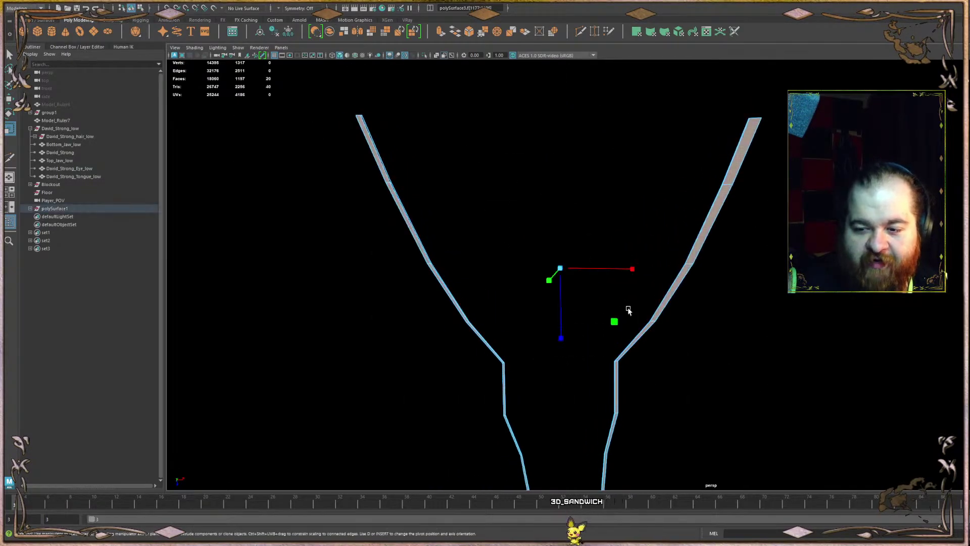
left_click_drag(629, 310, 557, 303, "alt")
key("ctrl+e")
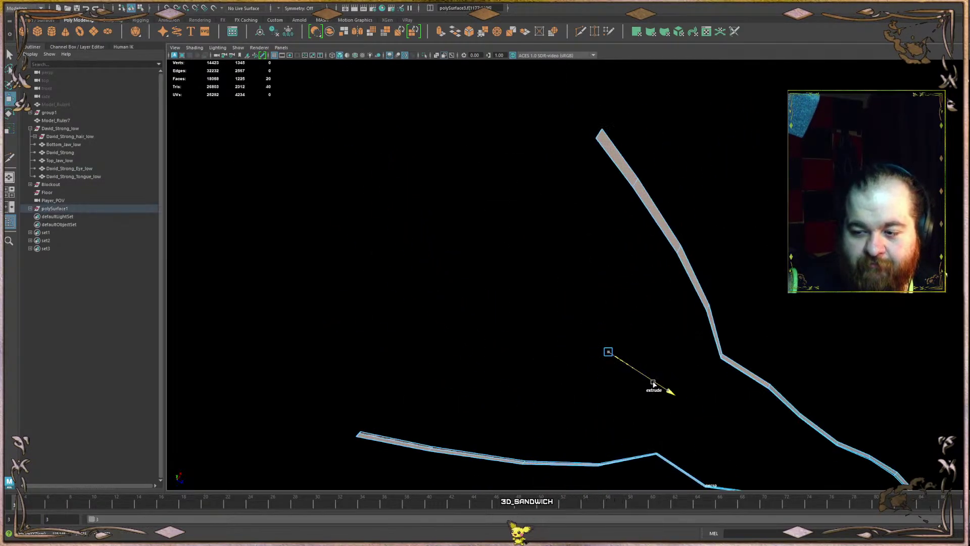
left_click_drag(654, 382, 631, 369, "shift")
key("ctrl+z")
- Rotate the selected end sections of both strips horizontally and move them sideways along X to curve the path
middle_click_drag(640, 238, 575, 157, "alt")
scroll(575, 157, "up", 2)
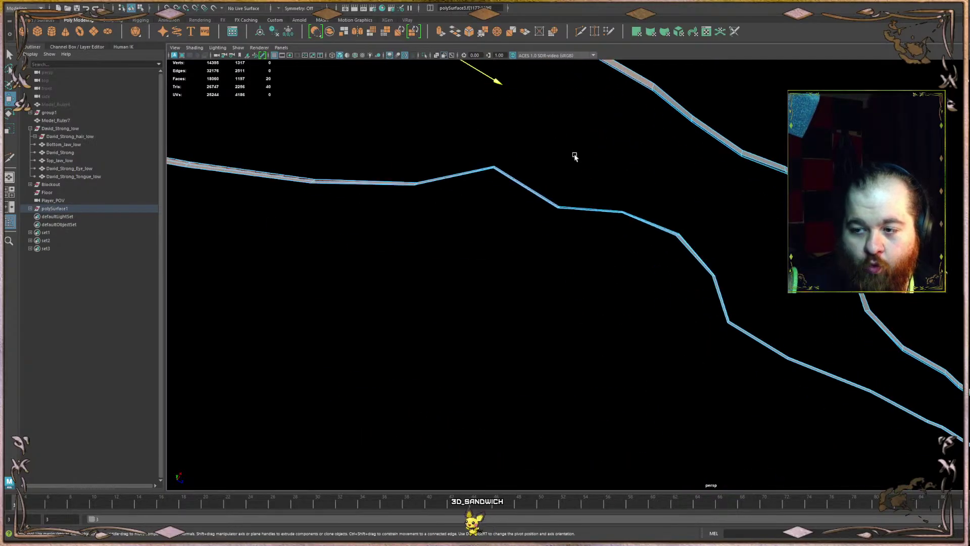
left_click_drag(575, 157, 526, 249, "alt")
key("e")
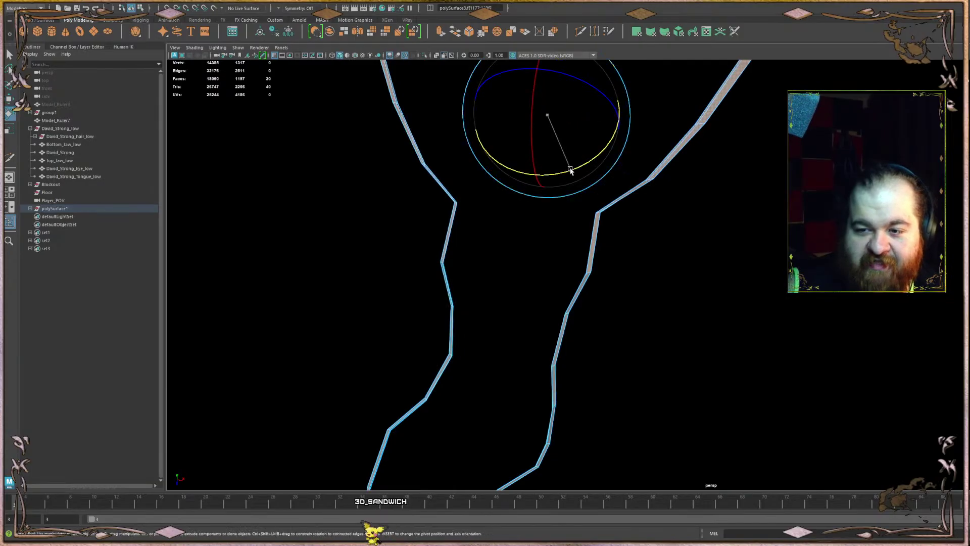
left_click_drag(571, 170, 535, 162)
key("w")
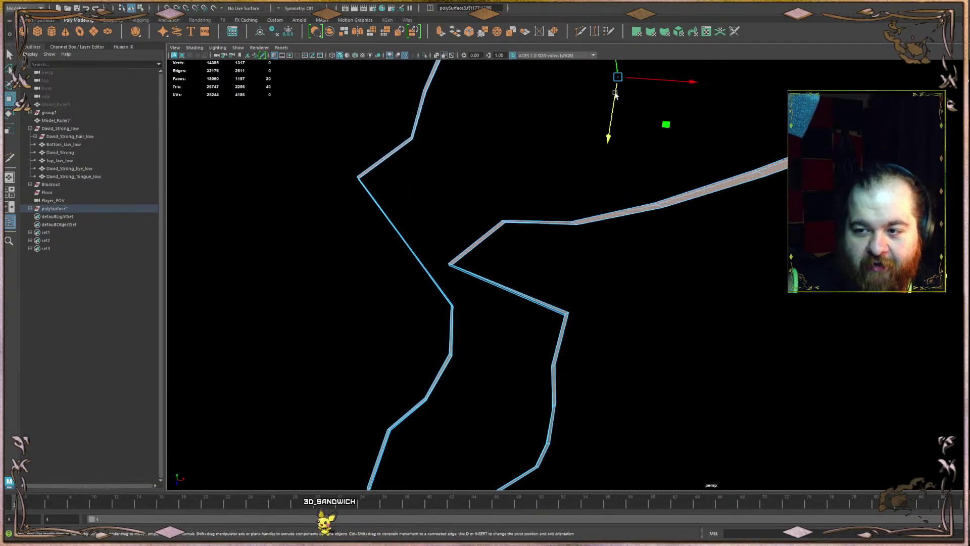
left_click_drag(668, 79, 794, 87)
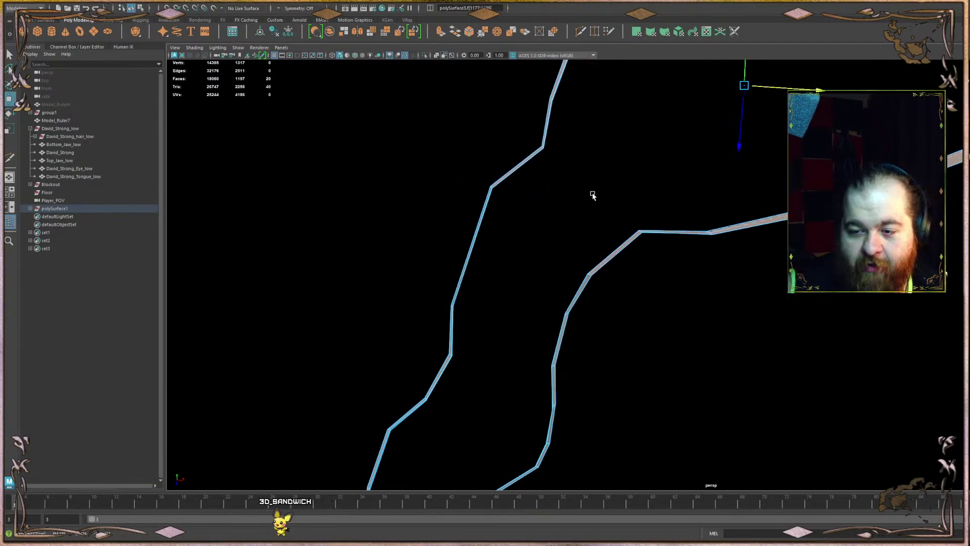
- Examine the course of both strips from the main environment mesh out to their far ends
scroll(593, 195, "down", 4)
left_click_drag(596, 193, 676, 180, "alt")
middle_click_drag(675, 179, 393, 214, "alt")
left_click_drag(392, 215, 255, 214, "alt")
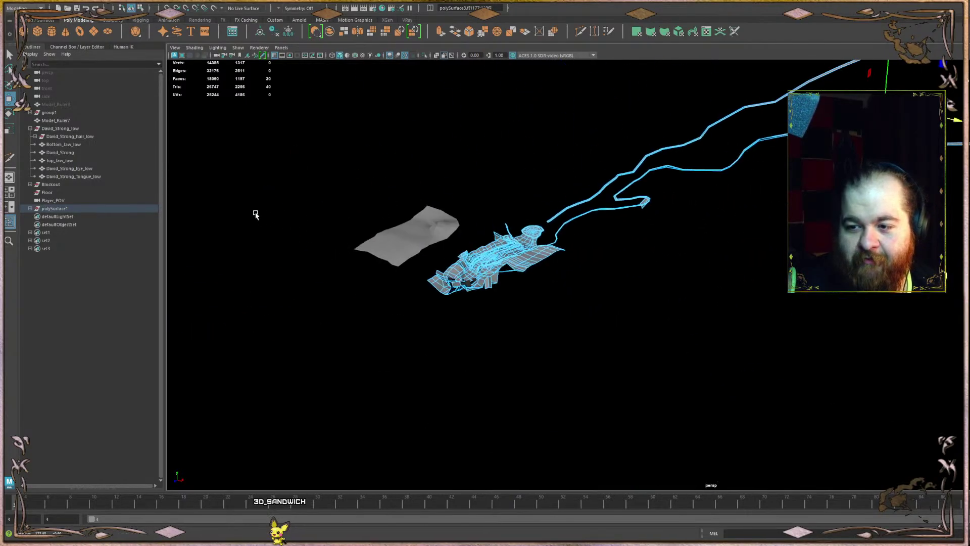
middle_click_drag(536, 215, 567, 254, "alt")
left_click_drag(568, 253, 394, 253, "alt")
scroll(583, 254, "up", 4)
middle_click_drag(461, 252, 562, 316, "alt")
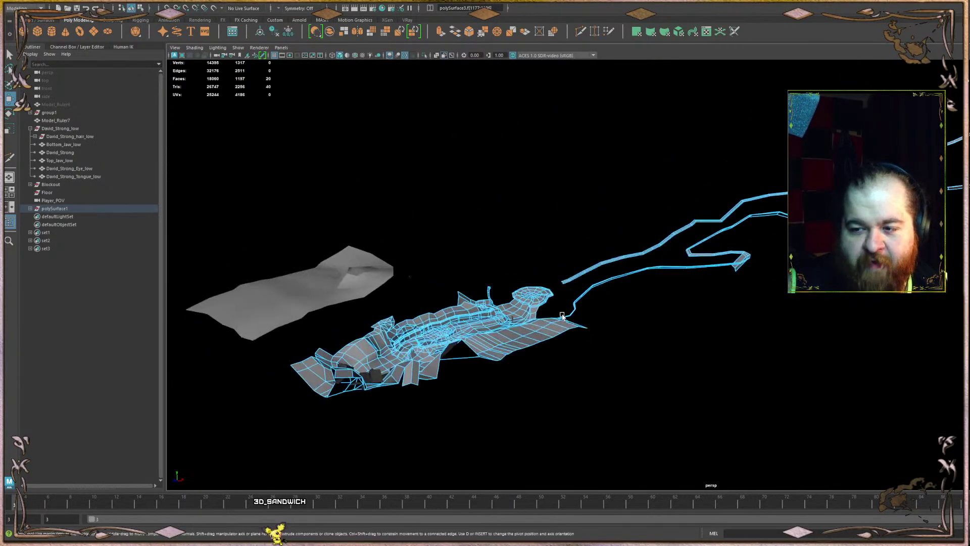
left_click_drag(562, 315, 721, 235, "alt")
scroll(622, 284, "up", 5)
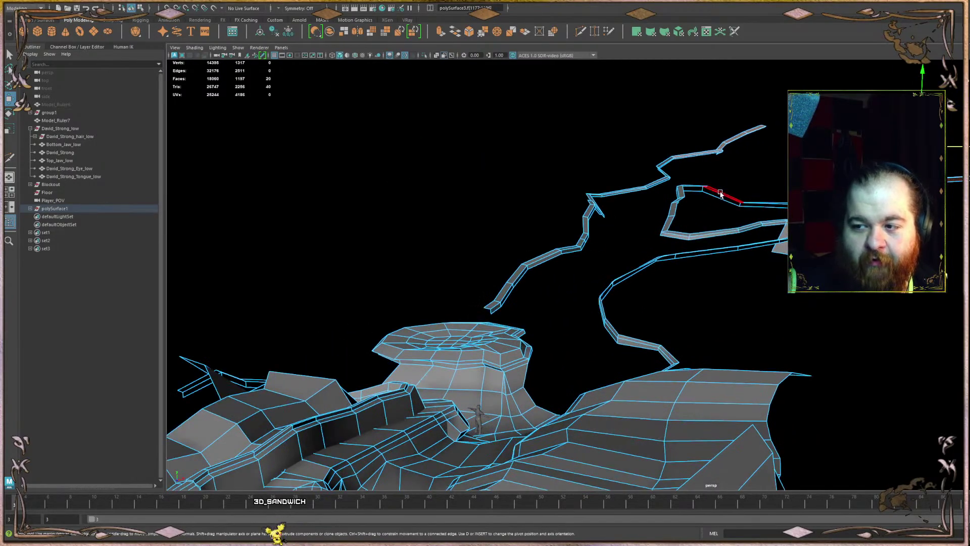
scroll(691, 215, "down", 6)
left_click_drag(692, 215, 708, 223, "alt")
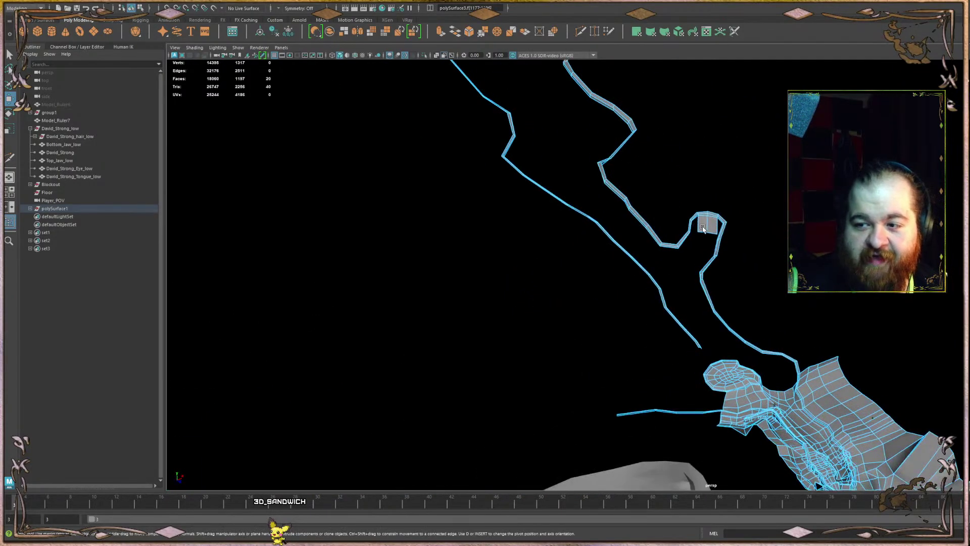
middle_click_drag(657, 203, 584, 279, "alt")
left_click_drag(584, 280, 565, 352, "alt")
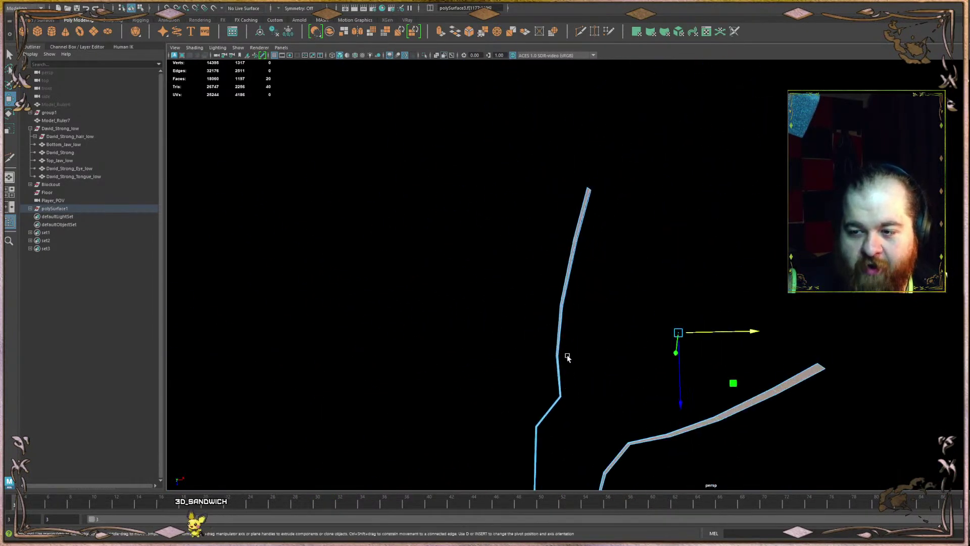
- Select edges at the left strip's far end and adjust them to bend its last segments
right_click_drag(567, 311, 577, 328)
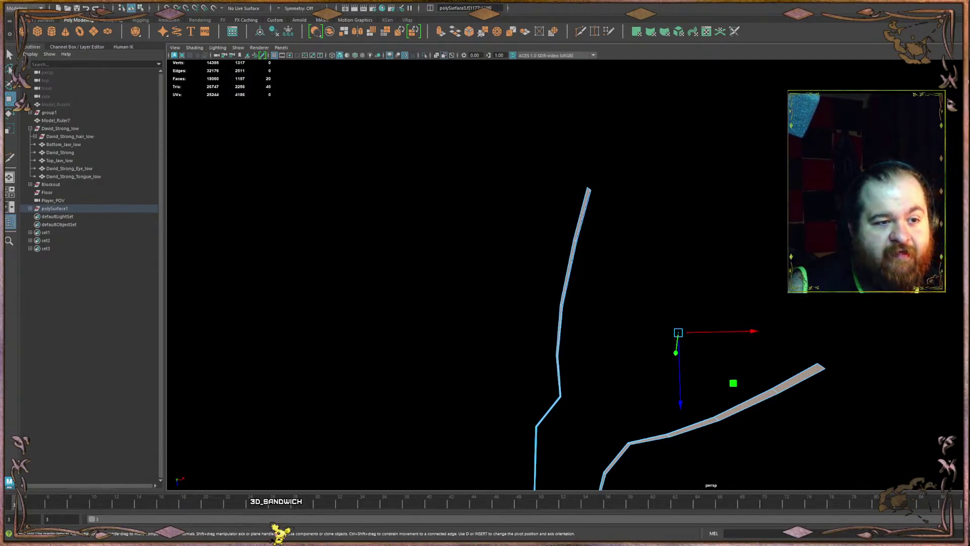
scroll(559, 221, "up", 3)
left_click(535, 220)
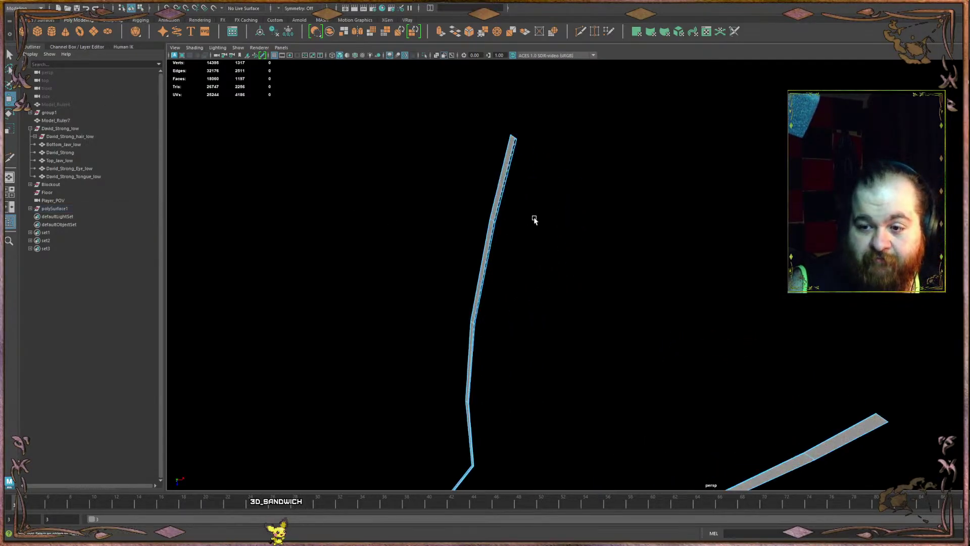
left_click_drag(535, 220, 641, 256)
key("e")
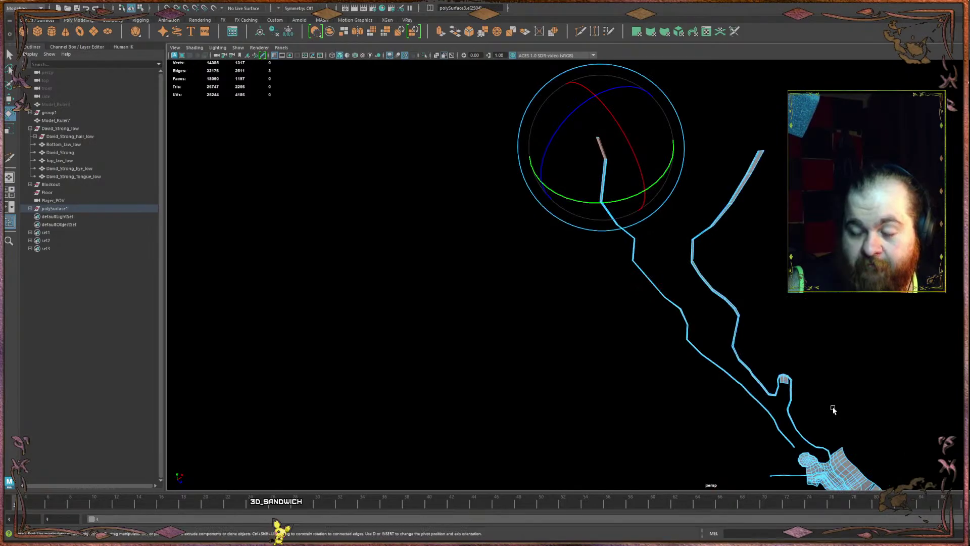
- Select the faces of the end segments on both strips and move them vertically
left_click_drag(831, 405, 739, 260, "alt")
scroll(739, 260, "up", 6)
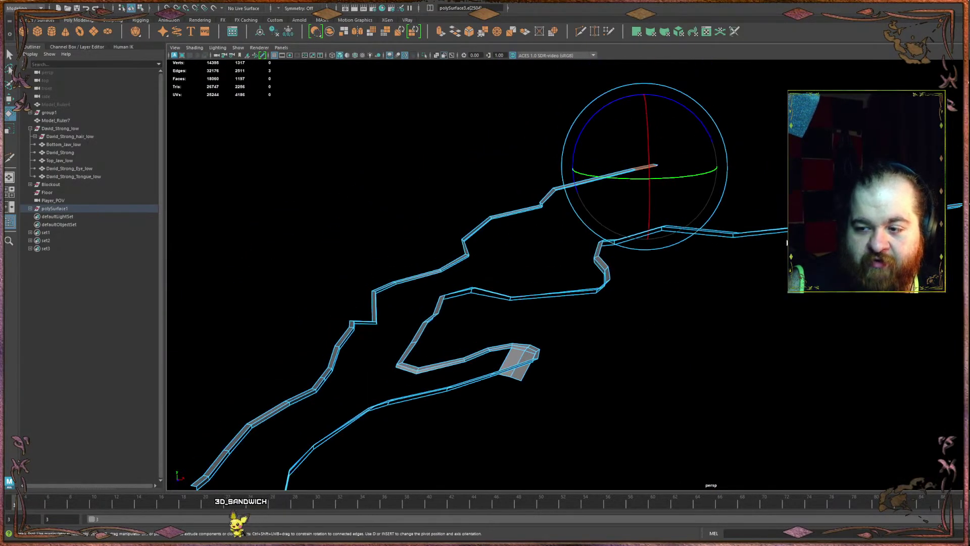
right_click(786, 243)
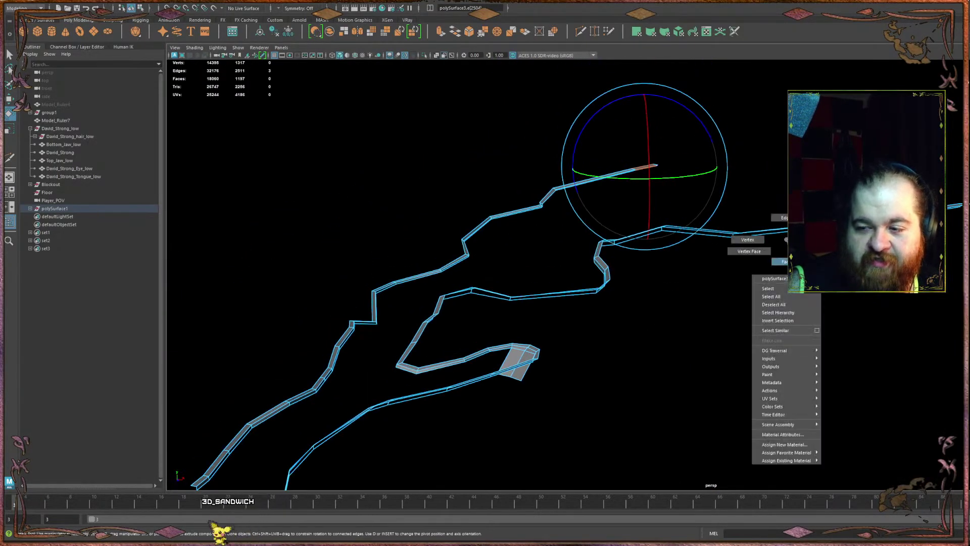
left_click(756, 262)
left_click_drag(756, 262, 490, 227, "alt")
mouse_move(567, 264)
left_mouse_down("alt")
mouse_move(560, 244)
mouse_move(568, 253)
left_mouse_up("alt")
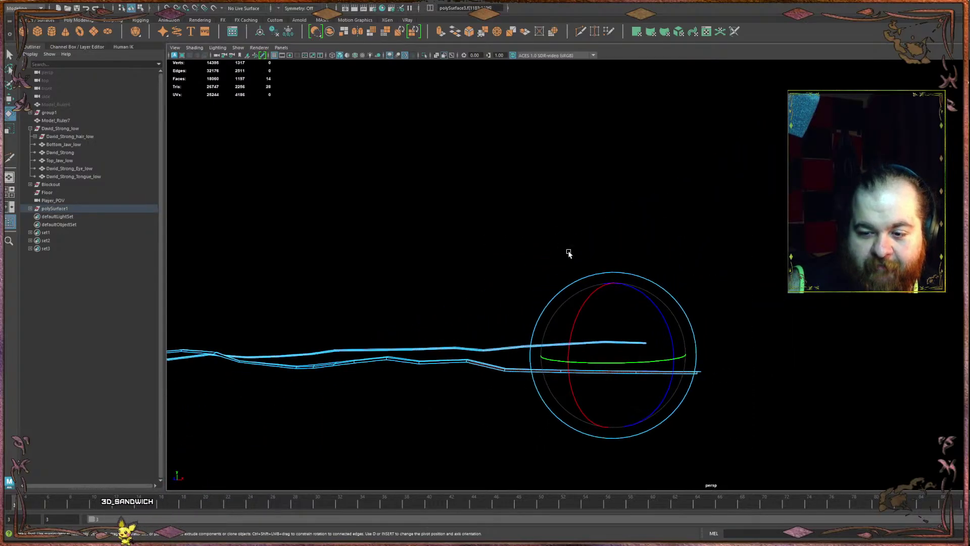
key("w")
left_click_drag(613, 286, 710, 246)
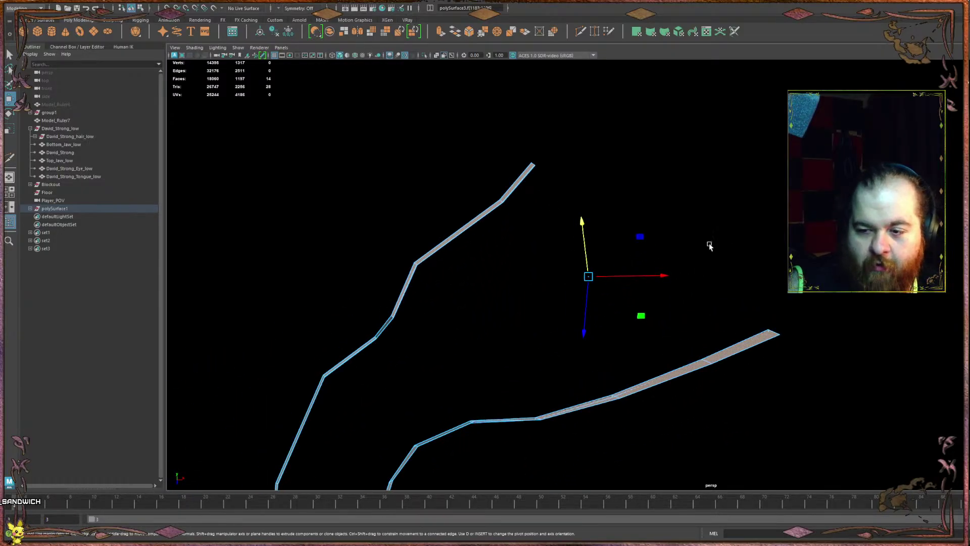
- Lower the bottom edge of the side wall on the nearer strip's end segment to make that wall taller
left_click(709, 246)
left_click_drag(580, 226, 514, 279, "alt")
key("F8")
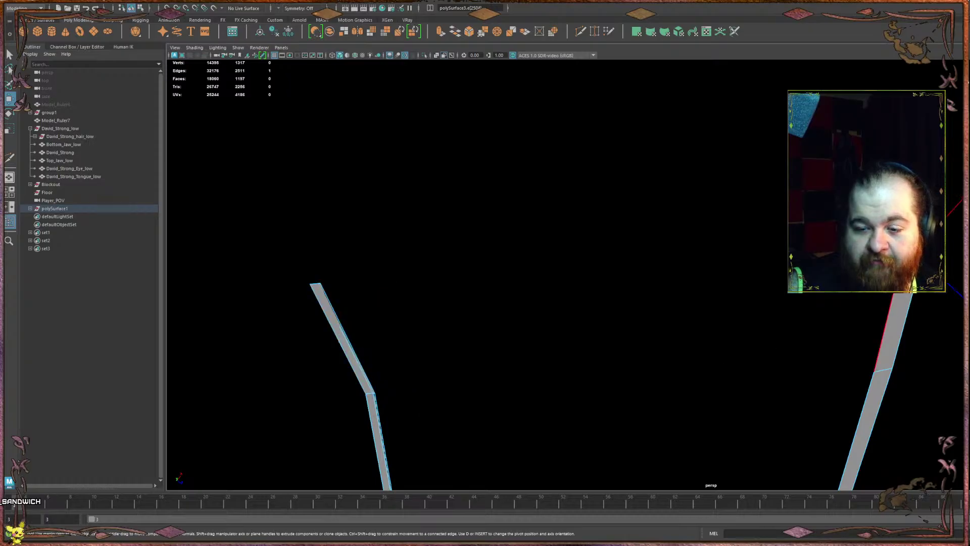
left_click_drag(481, 323, 350, 295, "alt")
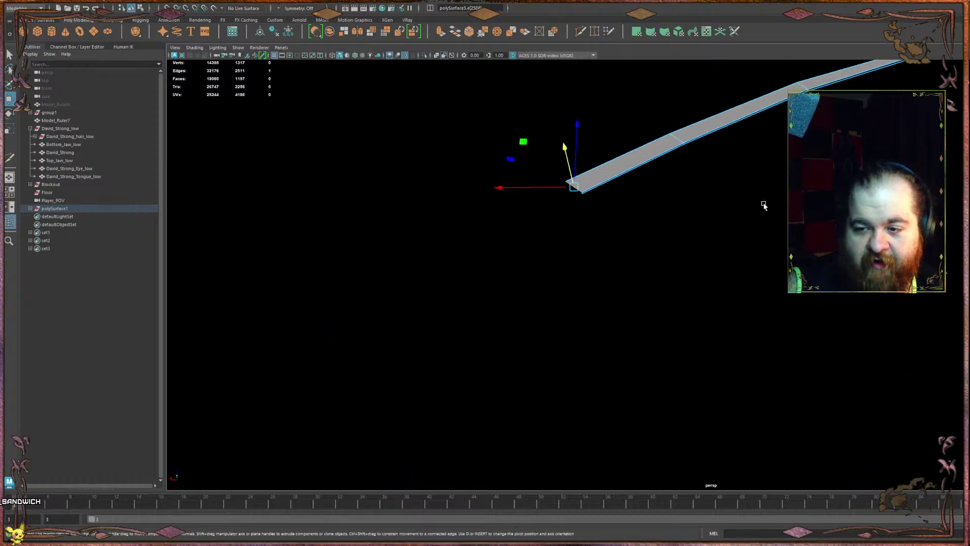
left_click_drag(764, 205, 538, 338, "alt")
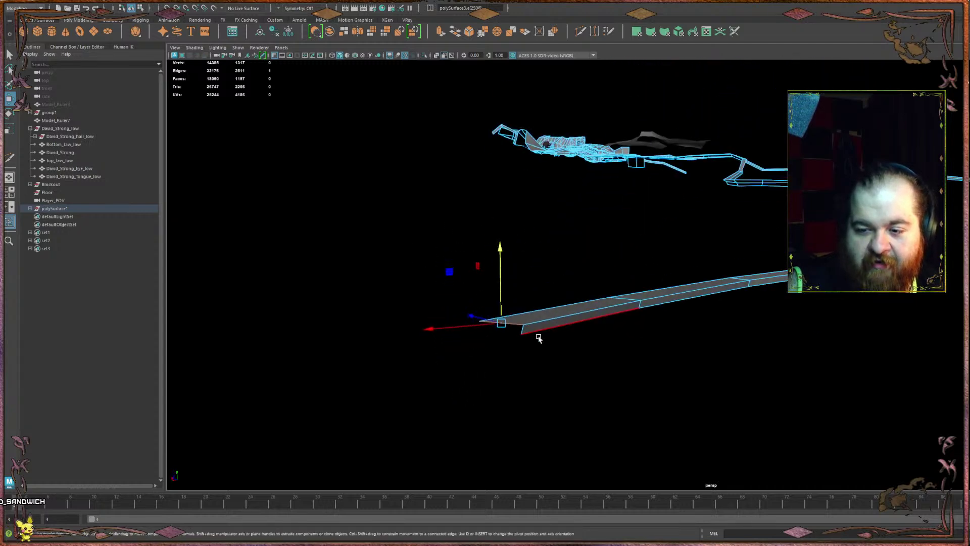
left_click(585, 321)
left_click_drag(586, 271, 589, 282)
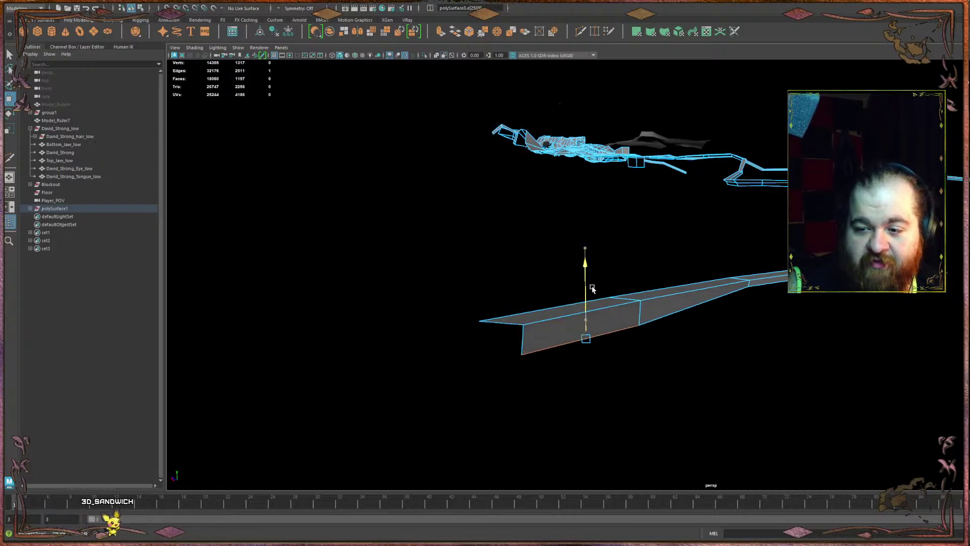
- Duplicate the whole low-poly character group and move the copy away from the main environment mesh toward the long strips
left_click_drag(631, 182, 391, 237, "alt")
middle_click_drag(493, 239, 879, 275, "alt")
scroll(707, 278, "up", 12)
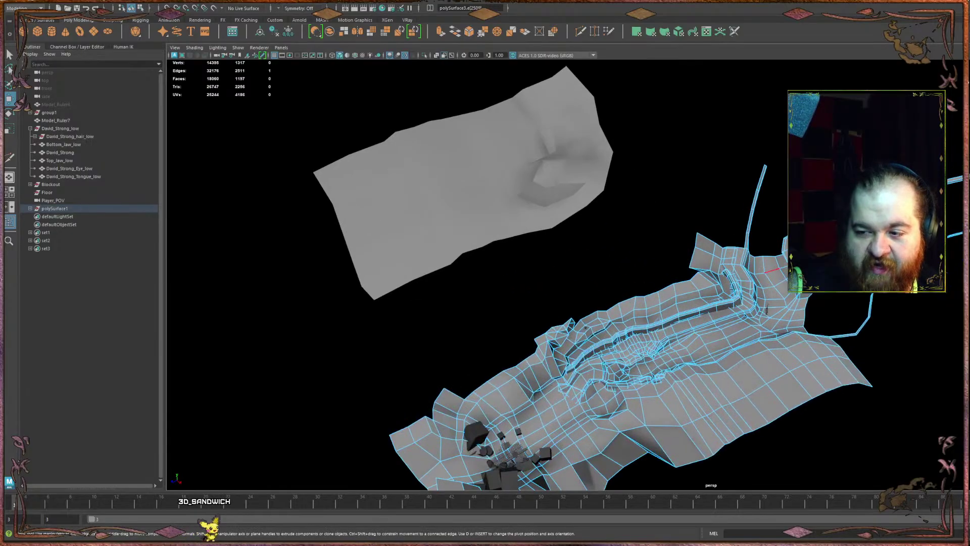
middle_click_drag(789, 283, 570, 299, "alt")
right_click_drag(562, 243, 651, 161)
middle_click_drag(567, 245, 559, 199, "alt")
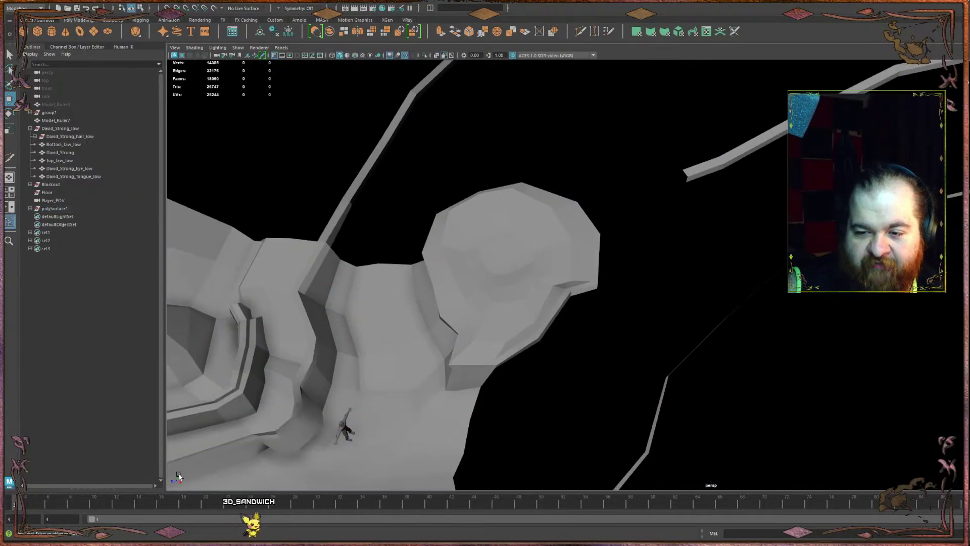
left_click(343, 433)
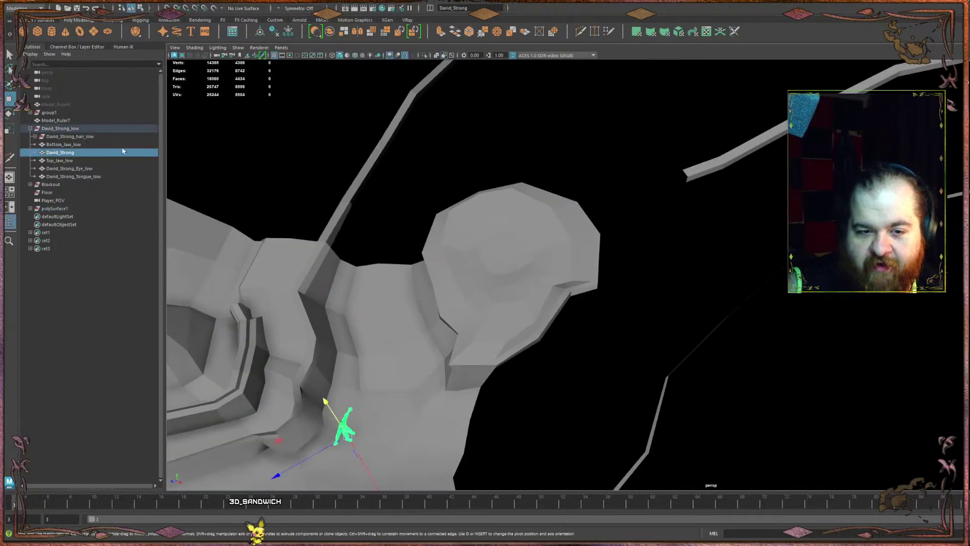
left_click(77, 146, "ctrl")
left_click(73, 137)
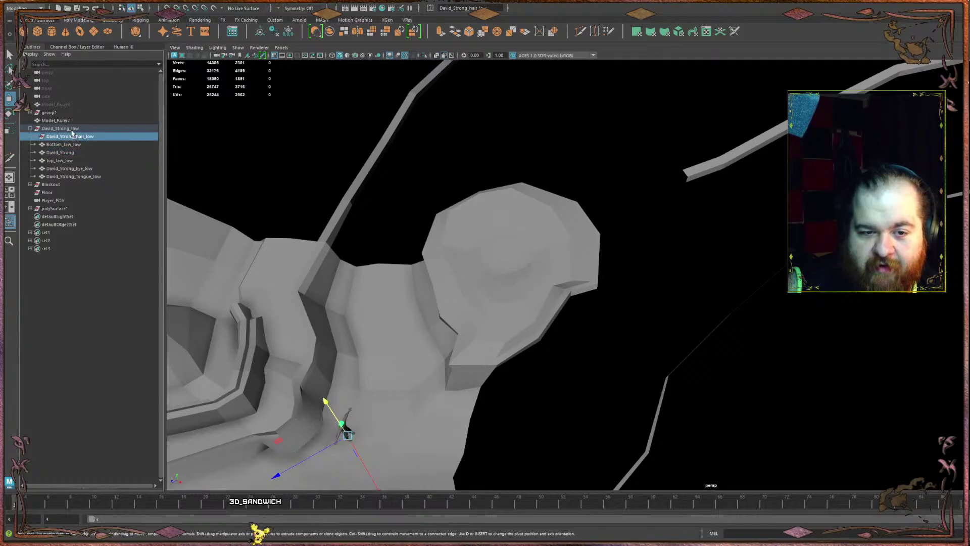
left_click(71, 130)
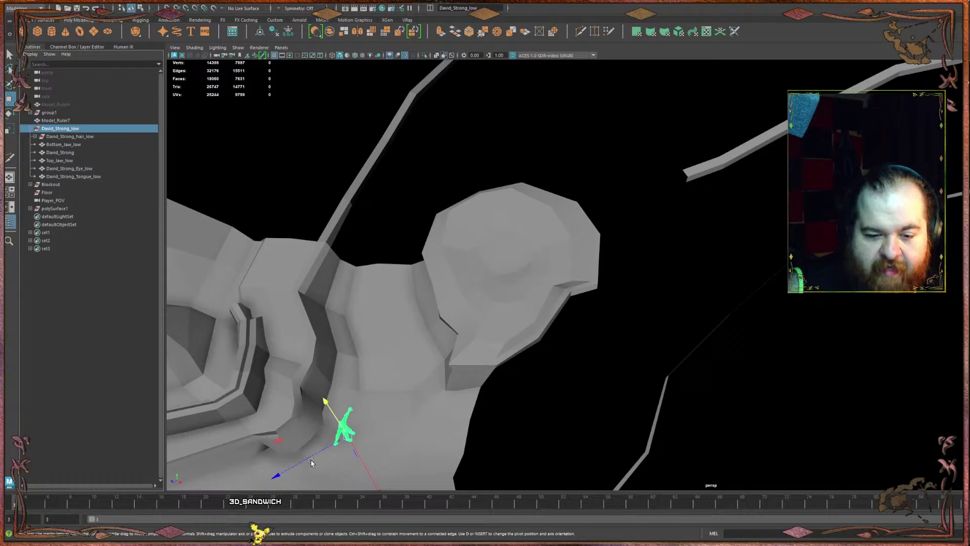
left_click_drag(294, 473, 432, 419, "shift")
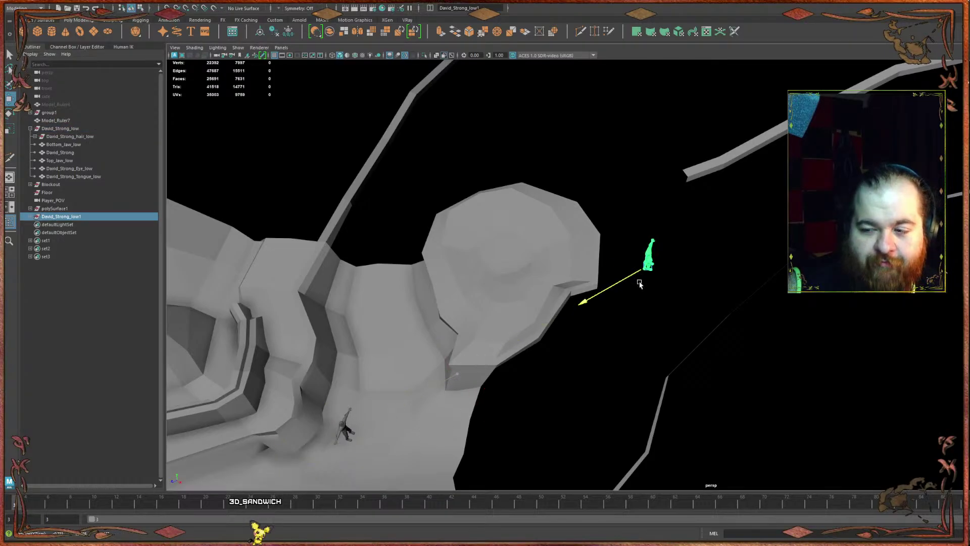
- Move the duplicated character along the path between the two strips, comparing its size with the path's width
middle_click_drag(818, 195, 623, 263, "alt")
left_click_drag(623, 263, 708, 177, "alt")
middle_click_drag(708, 178, 608, 384, "alt")
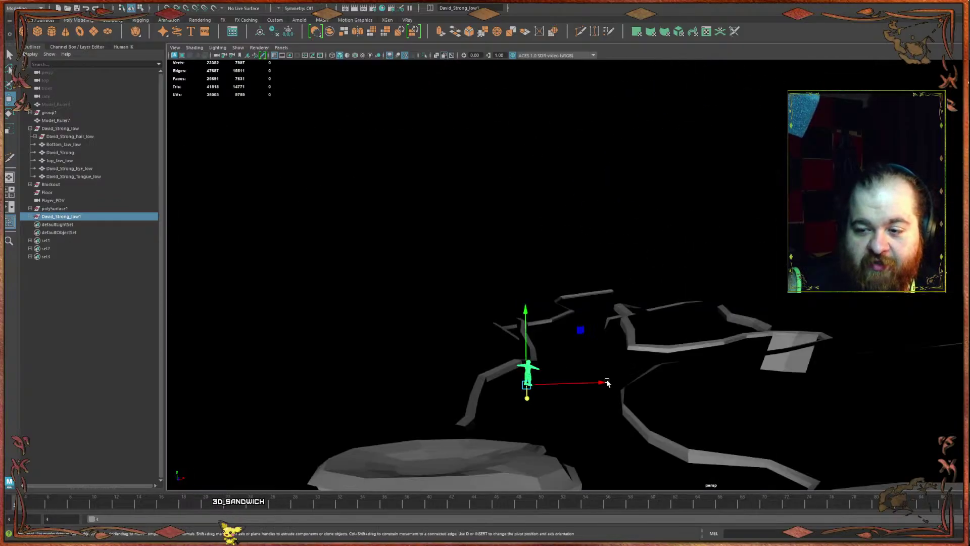
left_click_drag(593, 308, 539, 228, "alt")
scroll(396, 259, "up", 3)
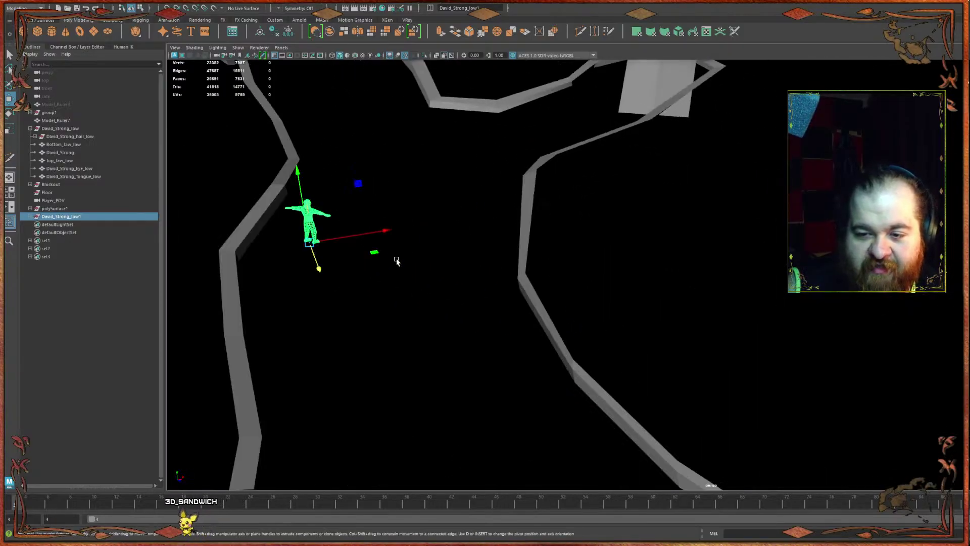
middle_click_drag(398, 259, 523, 292, "alt")
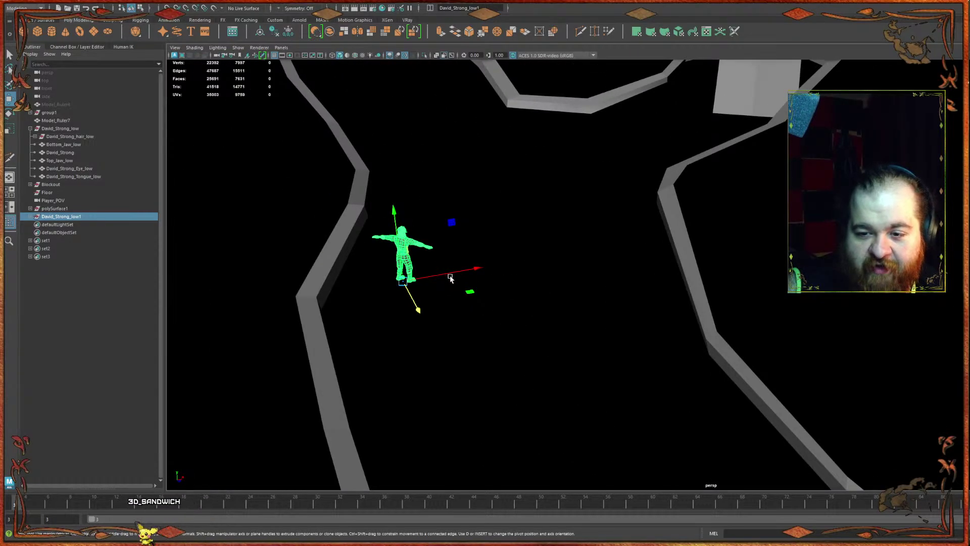
middle_click_drag(451, 279, 536, 338)
left_click_drag(535, 339, 818, 359, "alt")
left_click_drag(762, 319, 306, 439, "alt")
left_click_drag(348, 390, 521, 248, "alt")
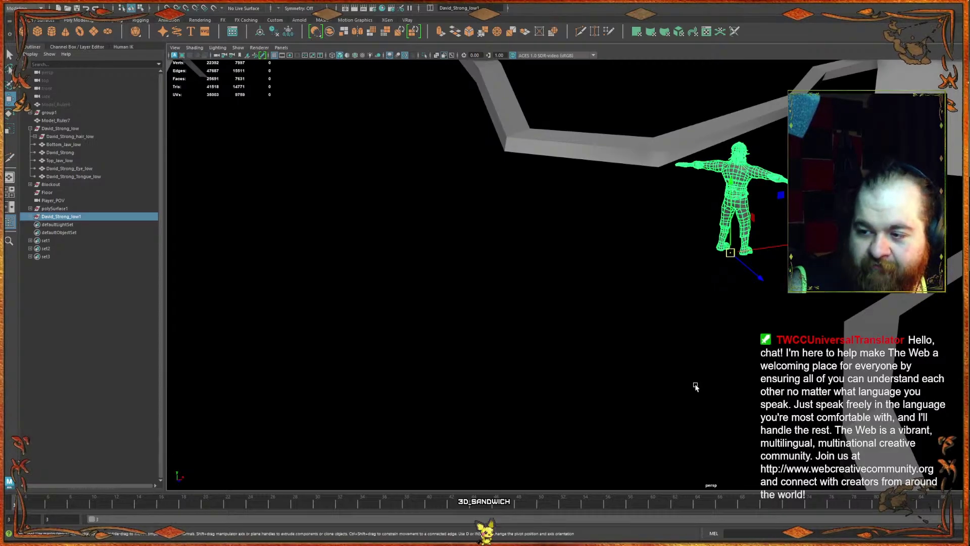
- Move the character copy farther along the path, following the bends between the strips
left_click_drag(733, 251, 360, 197)
scroll(429, 234, "down", 6)
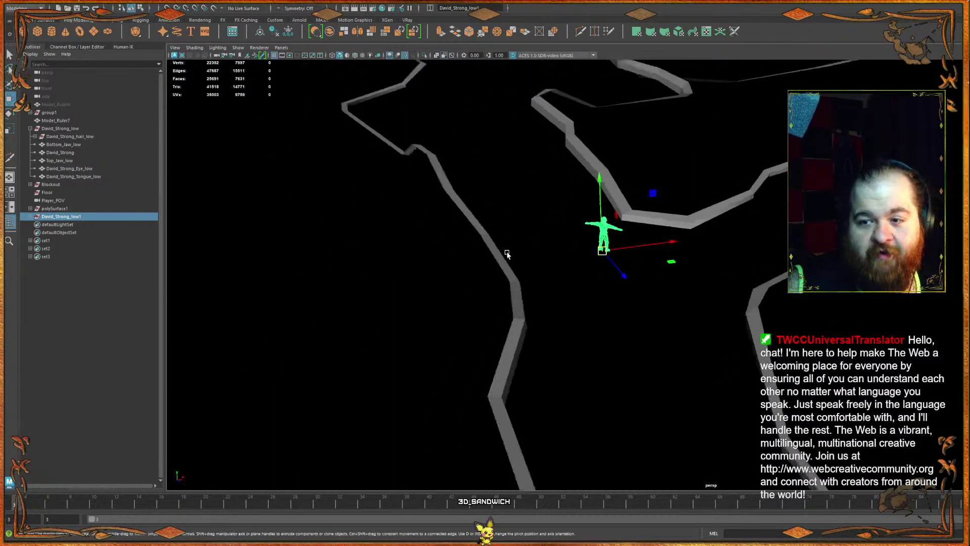
left_click_drag(507, 253, 46, 312, "alt")
middle_click_drag(311, 283, 678, 247, "alt")
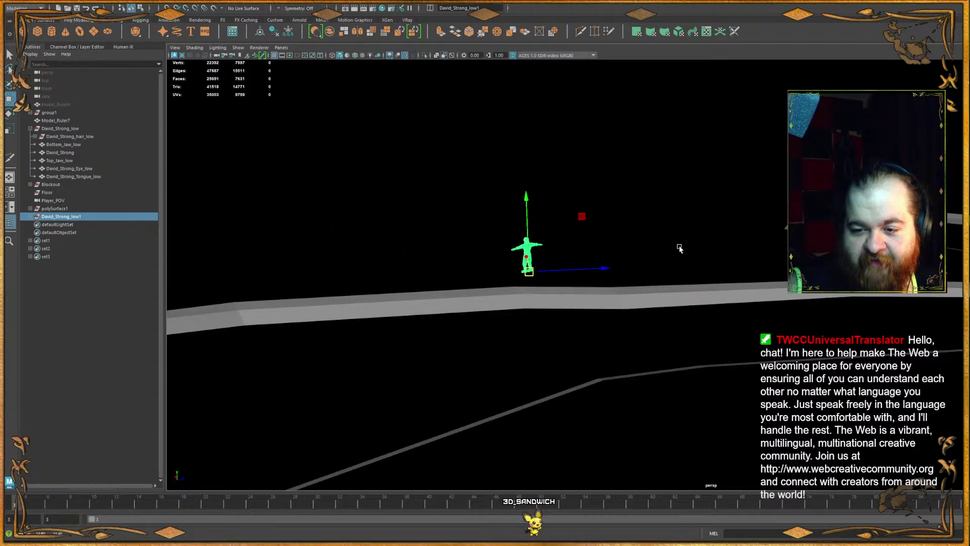
left_click_drag(678, 247, 624, 240, "alt")
left_click_drag(639, 195, 274, 304)
key("ctrl+z")
left_click_drag(656, 173, 469, 340)
left_click_drag(548, 271, 763, 244, "alt")
left_click_drag(803, 287, 283, 408)
left_click_drag(429, 340, 794, 312, "alt")
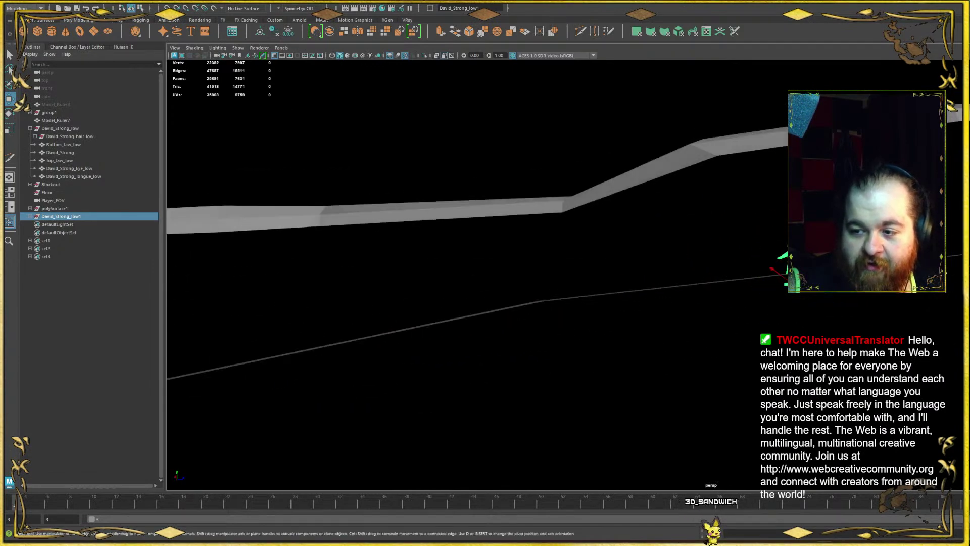
- Advance the character copy along the straighter stretch of the path toward the strips' far ends
left_click_drag(723, 287, 659, 293)
key("ctrl+z")
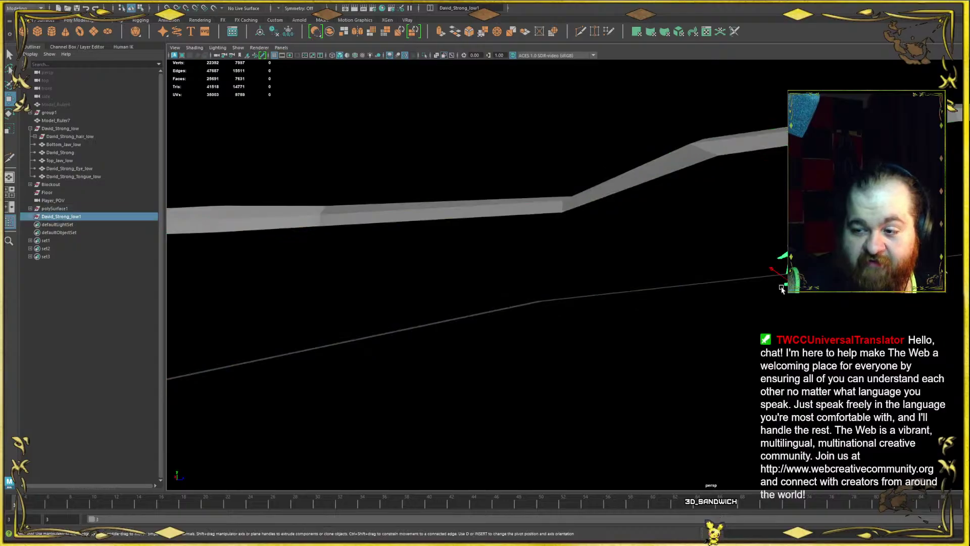
left_click_drag(793, 292, 286, 348)
scroll(369, 246, "down", 2)
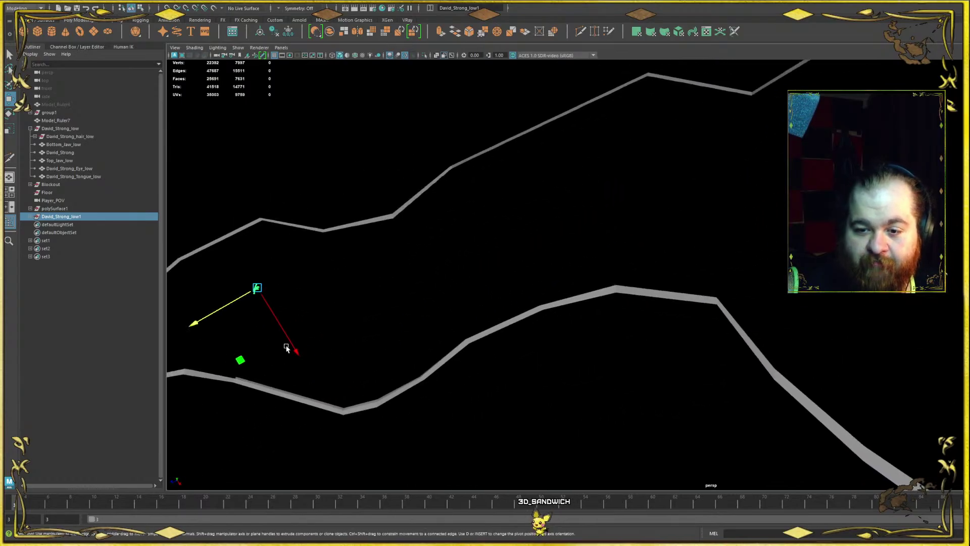
left_click_drag(257, 291, 587, 220)
left_click_drag(730, 215, 733, 163, "alt")
left_click_drag(733, 222, 402, 216, "alt")
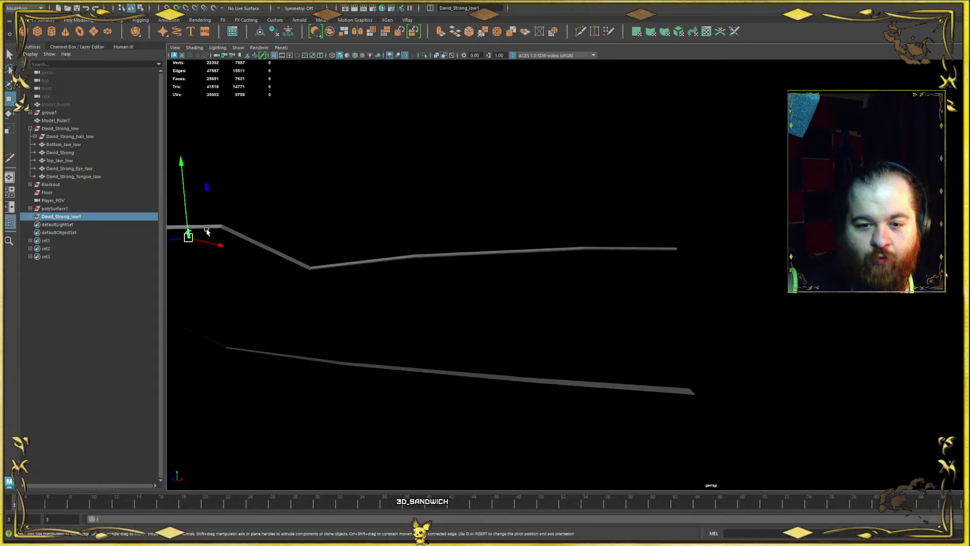
left_click_drag(188, 237, 227, 272)
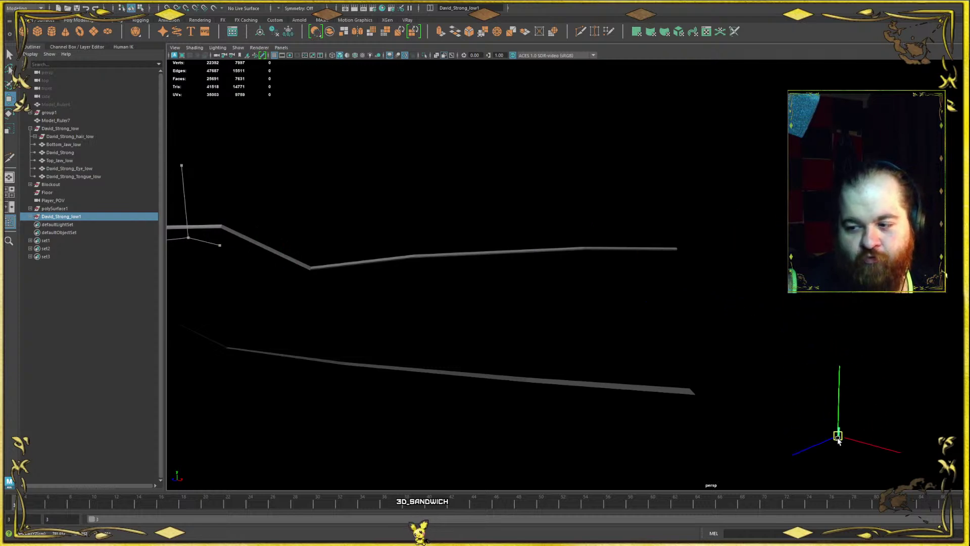
key("ctrl+z")
- Select the two end edges at the far tip of each strip on the environment mesh
left_click_drag(786, 296, 617, 308, "alt")
middle_click_drag(618, 308, 536, 345, "alt")
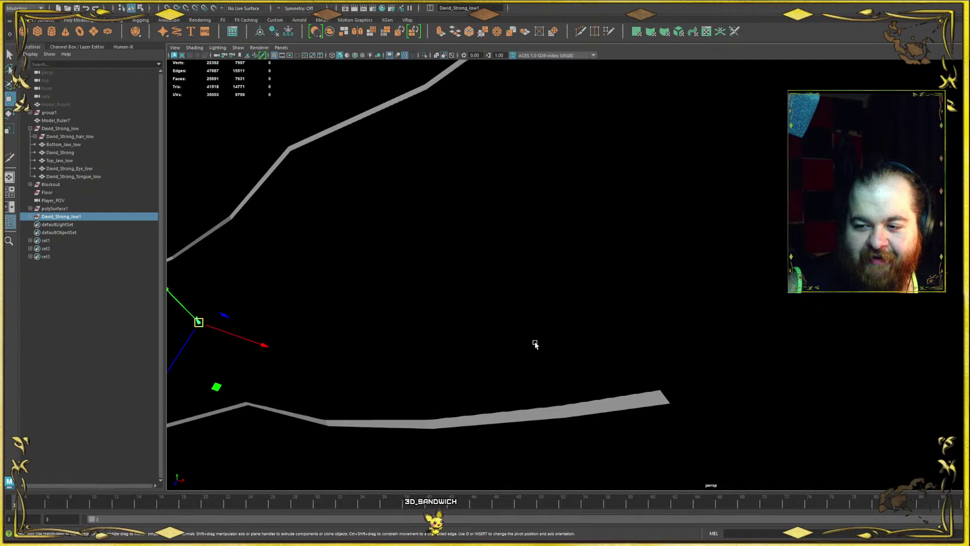
left_click(633, 400)
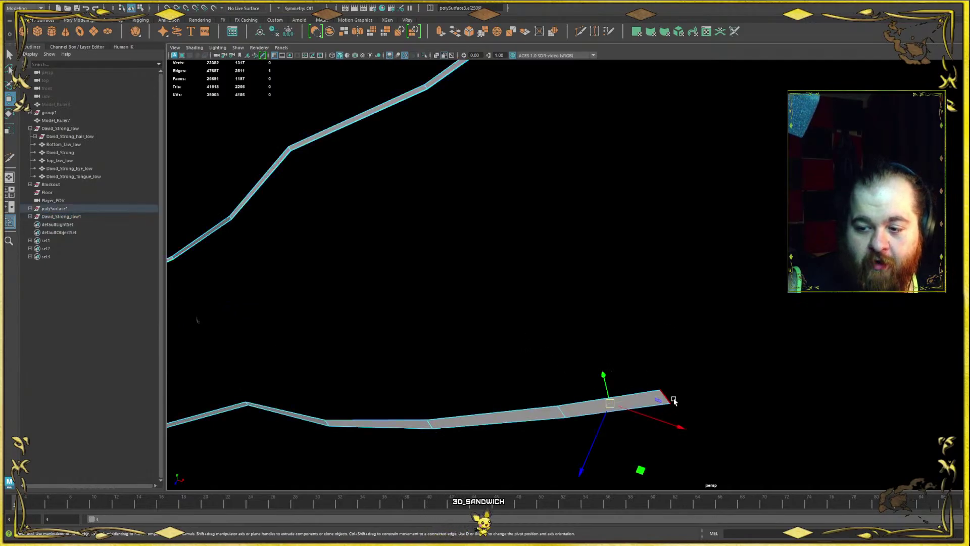
left_click_drag(526, 210, 468, 156, "alt")
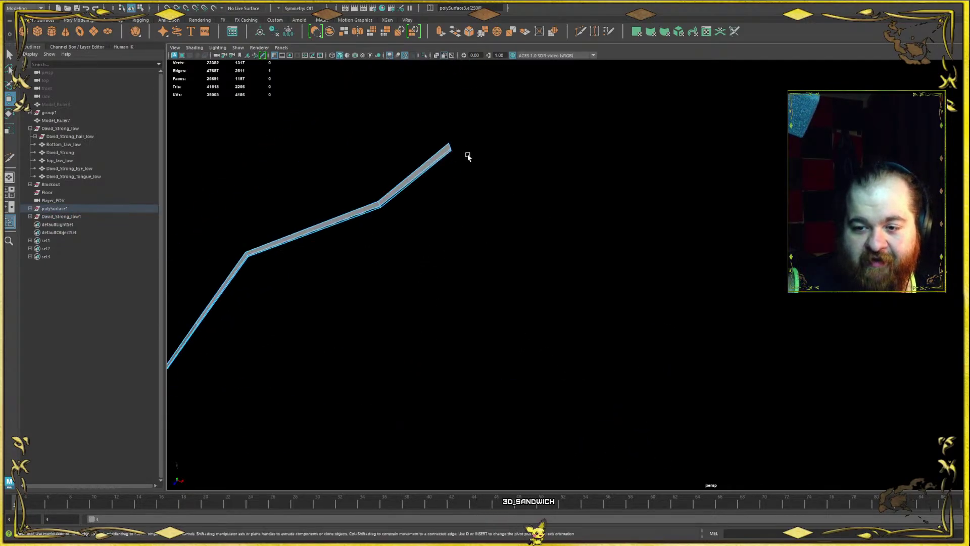
double_click(450, 146)
middle_click_drag(450, 147, 767, 274, "alt")
right_click_drag(767, 274, 910, 273, "alt")
left_click_drag(721, 253, 646, 246, "alt")
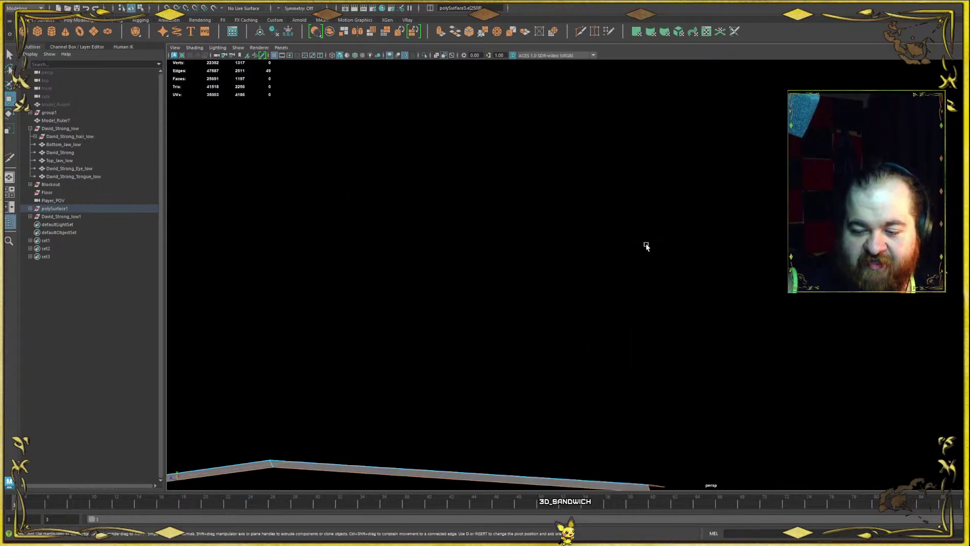
left_click_drag(658, 407, 547, 373, "alt")
left_click(645, 399)
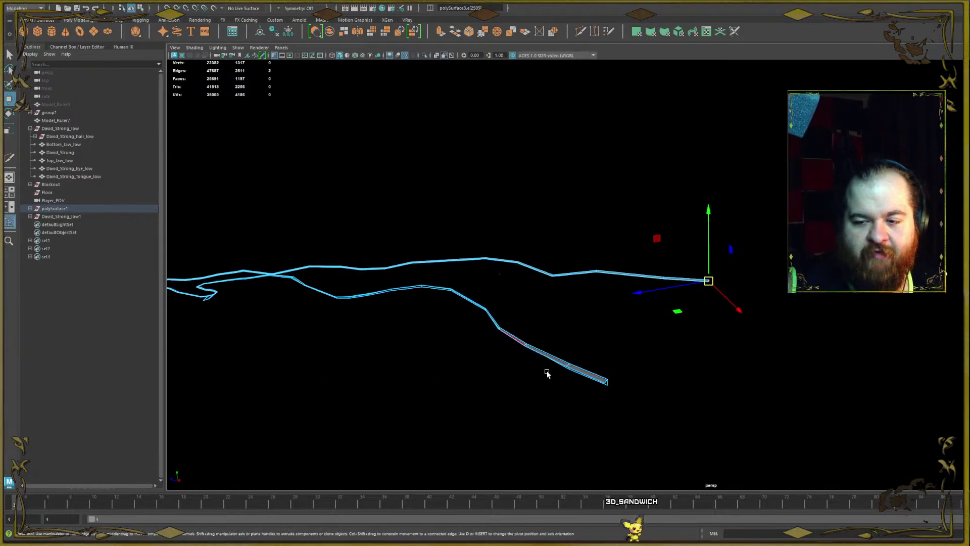
middle_click_drag(667, 326, 730, 264, "alt")
scroll(657, 329, "up", 8)
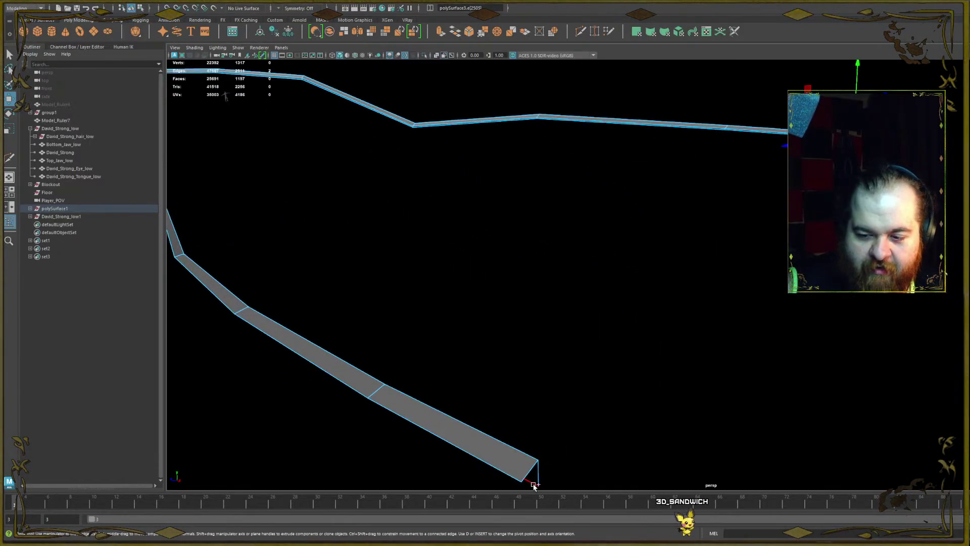
left_click(541, 478, "shift")
scroll(527, 475, "down", 5)
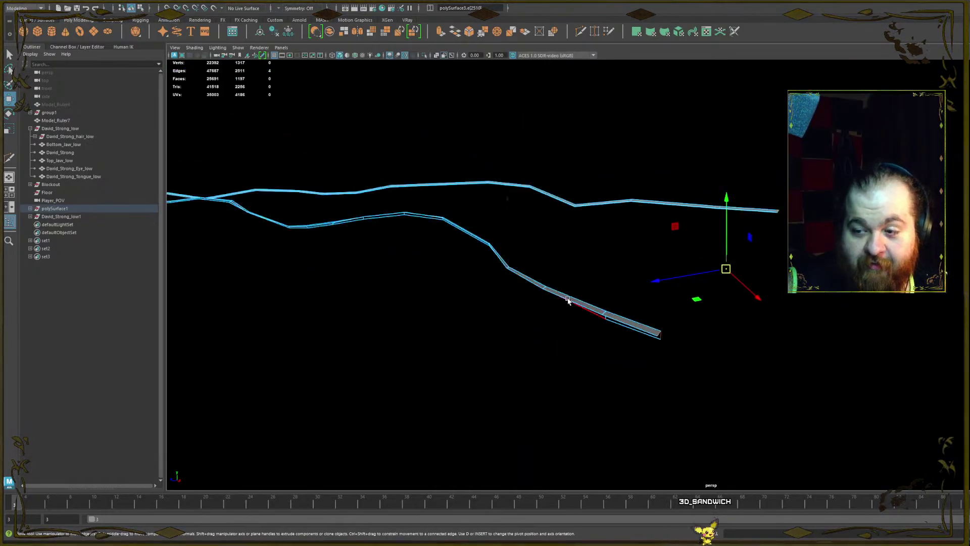
- Extrude the selected end edges of both strips into a new segment and shift it sideways along Z to bend the path
left_click_drag(569, 299, 632, 386, "alt")
middle_click_drag(632, 386, 446, 207, "alt")
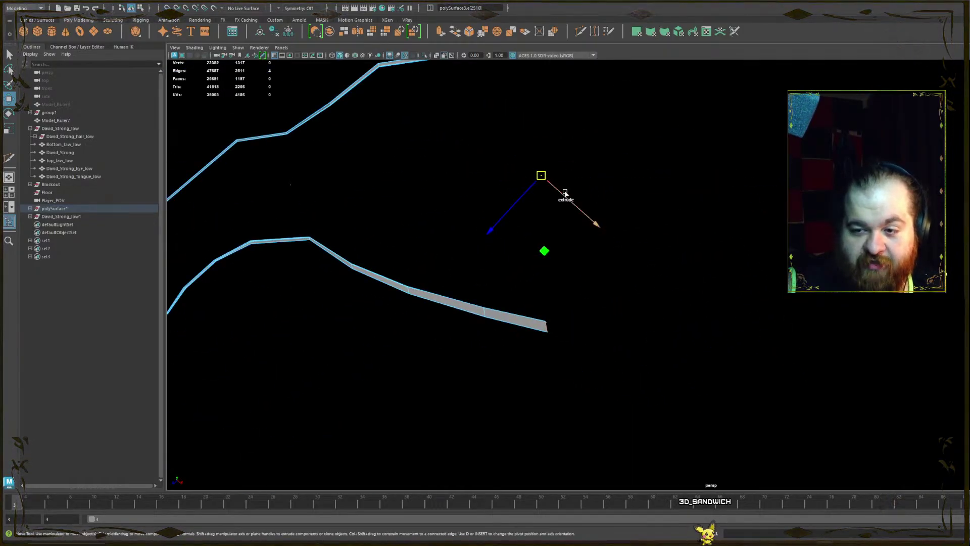
left_click_drag(565, 193, 609, 195, "shift")
middle_click_drag(608, 195, 535, 328, "alt")
left_click_drag(509, 327, 559, 305)
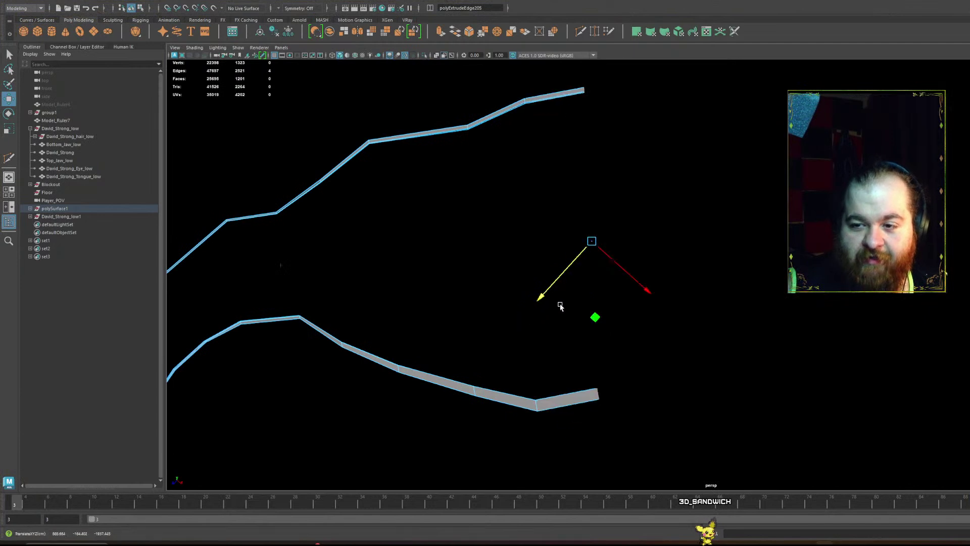
left_click_drag(601, 257, 654, 169)
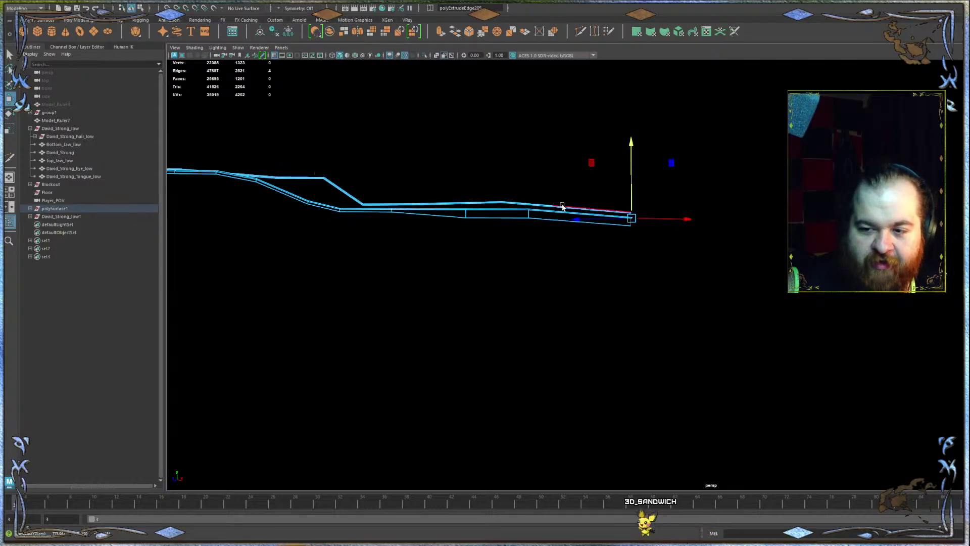
- Extrude another segment from both strips' end edges along X, slope it downward and reposition its end
left_click_drag(668, 218, 712, 220)
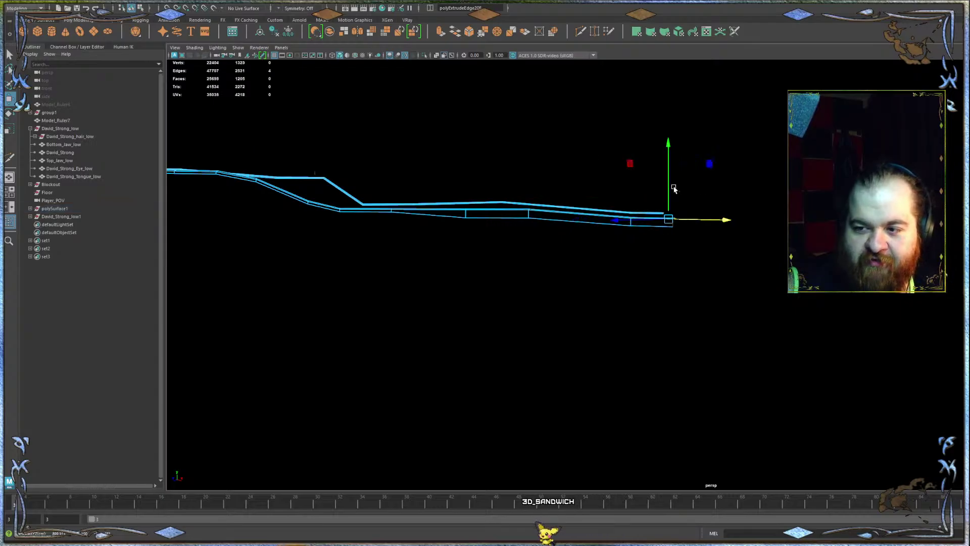
left_click_drag(668, 188, 677, 199)
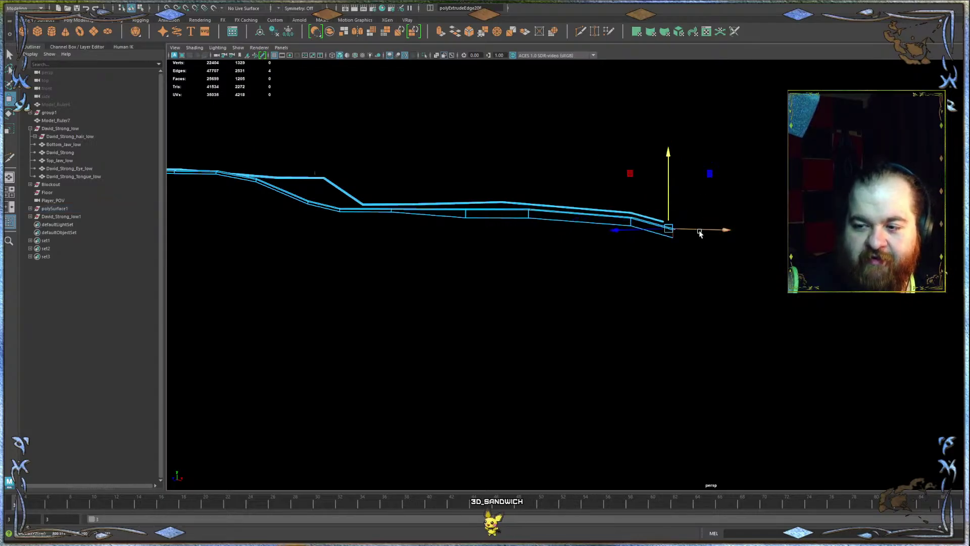
left_click_drag(699, 232, 729, 231)
left_click_drag(698, 201, 718, 186)
- Select the two edges at the joint before one strip's final segment and shift them along Z to bend the strip
left_click_drag(706, 224, 691, 260, "alt")
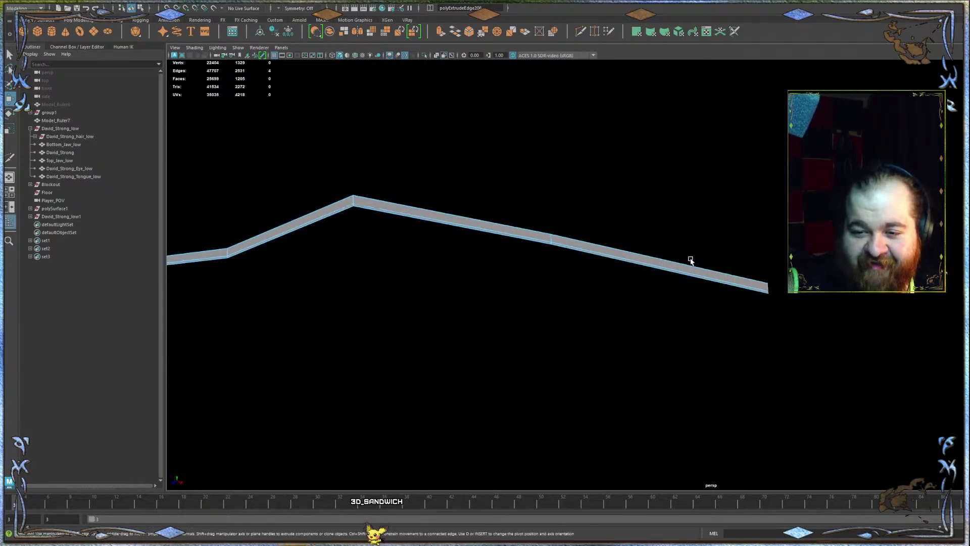
left_click(552, 240)
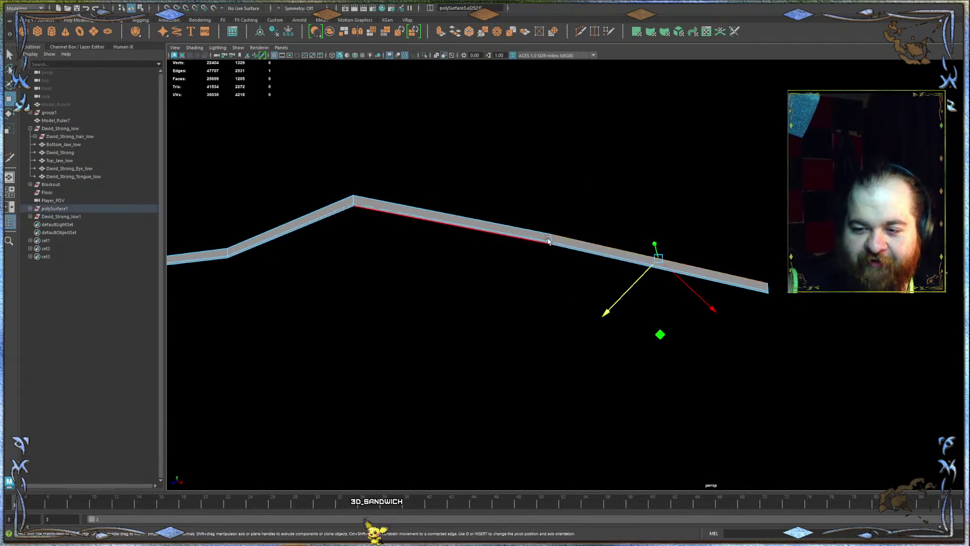
scroll(573, 254, "up", 5)
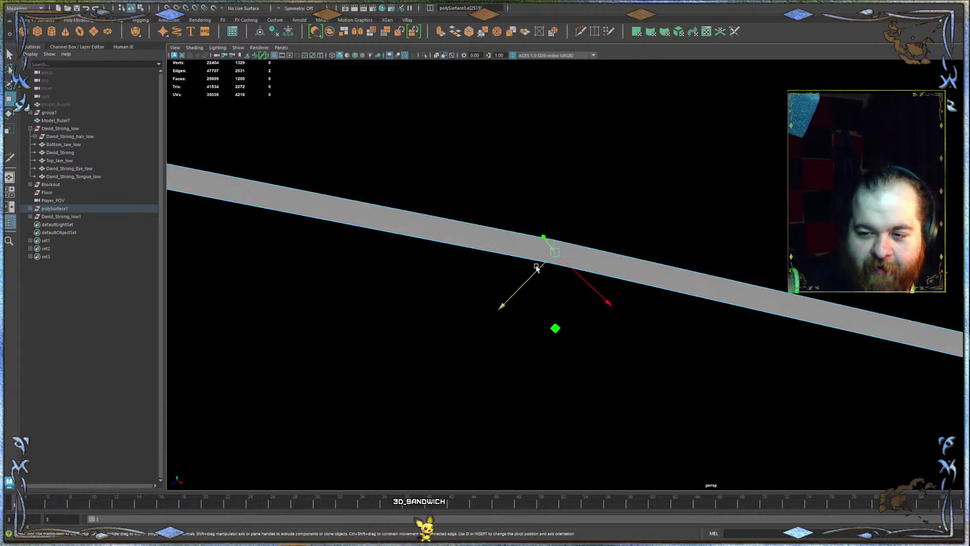
left_click_drag(537, 268, 511, 303)
scroll(489, 217, "down", 8)
middle_click_drag(596, 423, 545, 349, "alt")
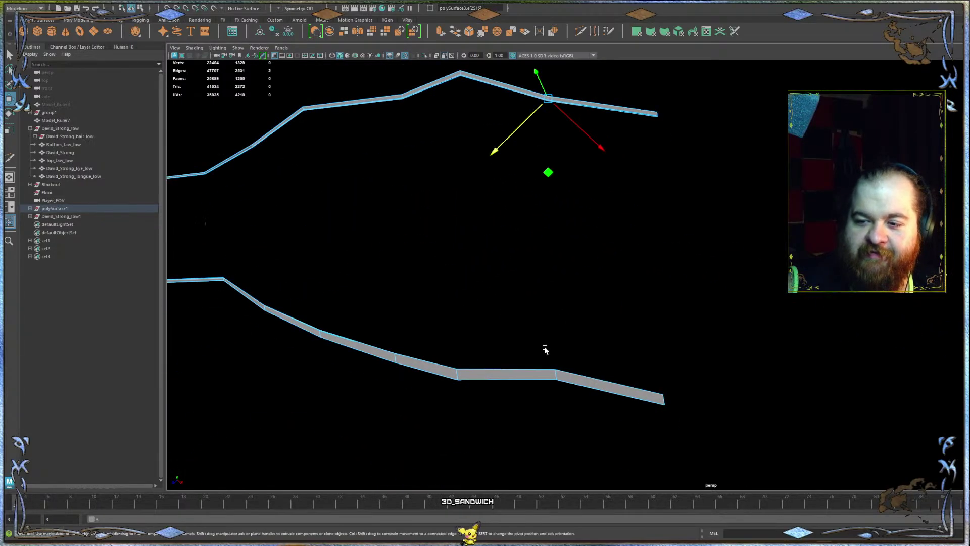
- Select the two end edges at the far tip of each strip, four edges in total
left_click_drag(666, 401, 574, 282, "alt")
left_click(666, 280, "shift")
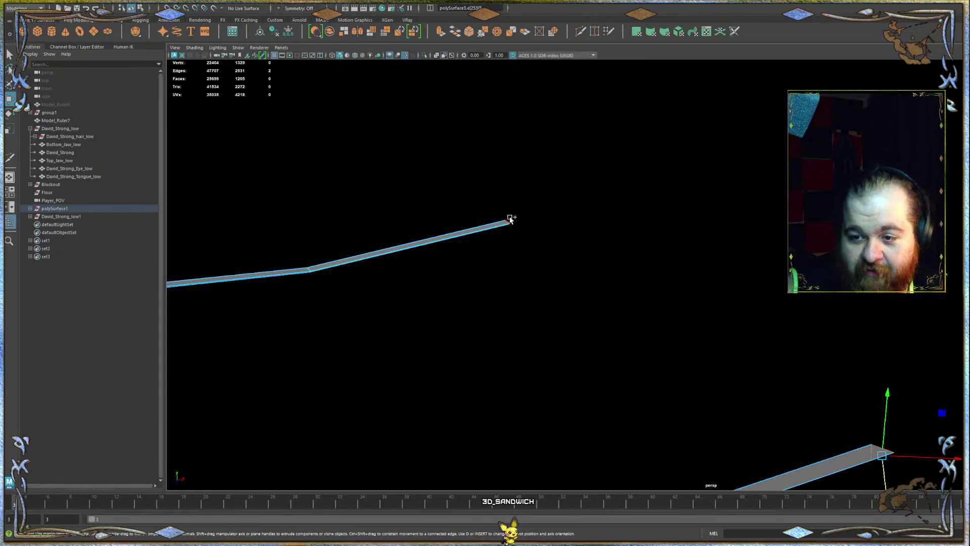
left_click_drag(590, 239, 535, 288, "alt")
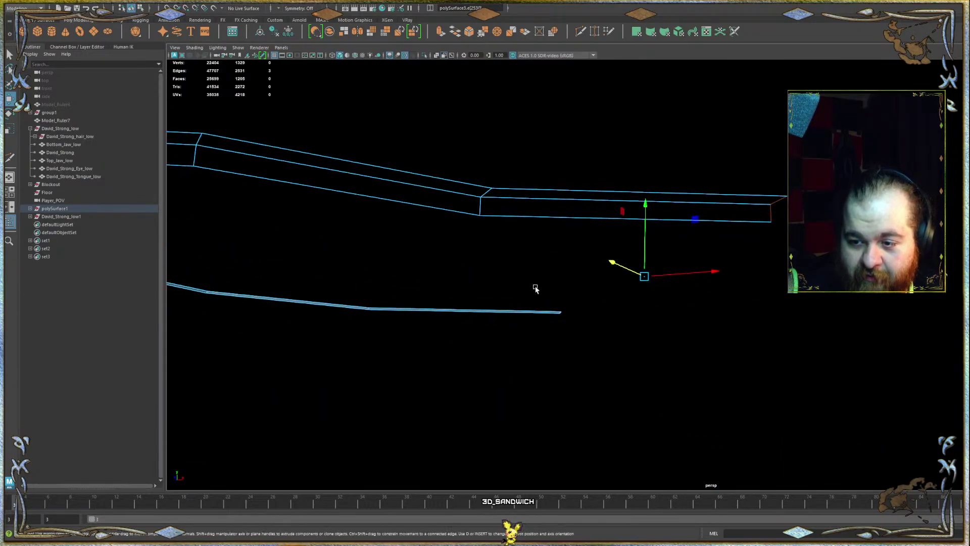
left_click_drag(601, 331, 523, 259, "alt")
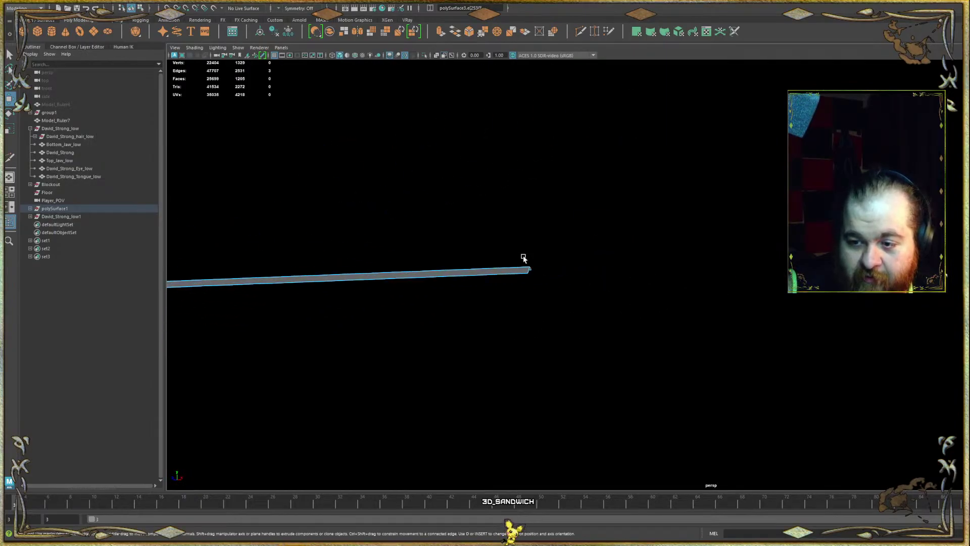
left_click_drag(621, 274, 523, 383, "alt")
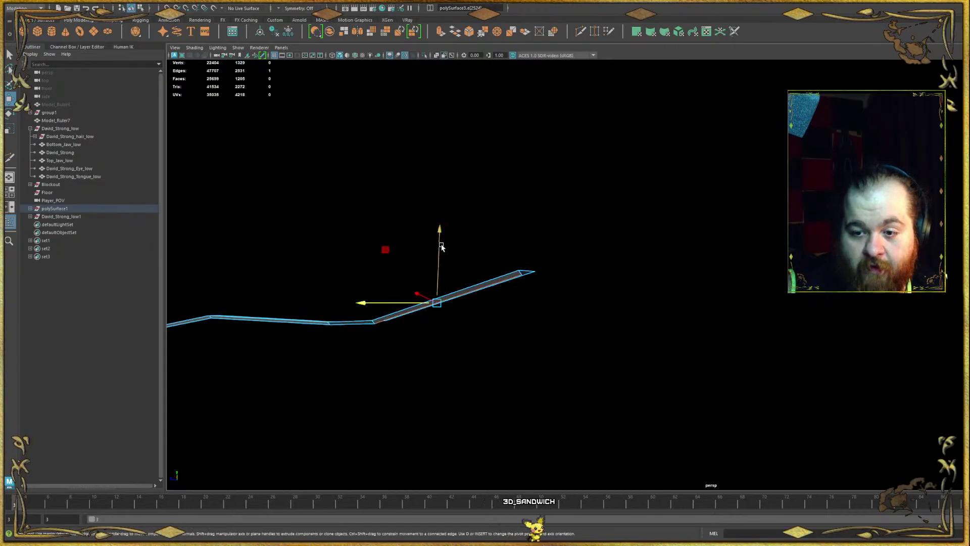
left_click_drag(441, 246, 521, 336, "alt")
right_click_drag(521, 336, 524, 310)
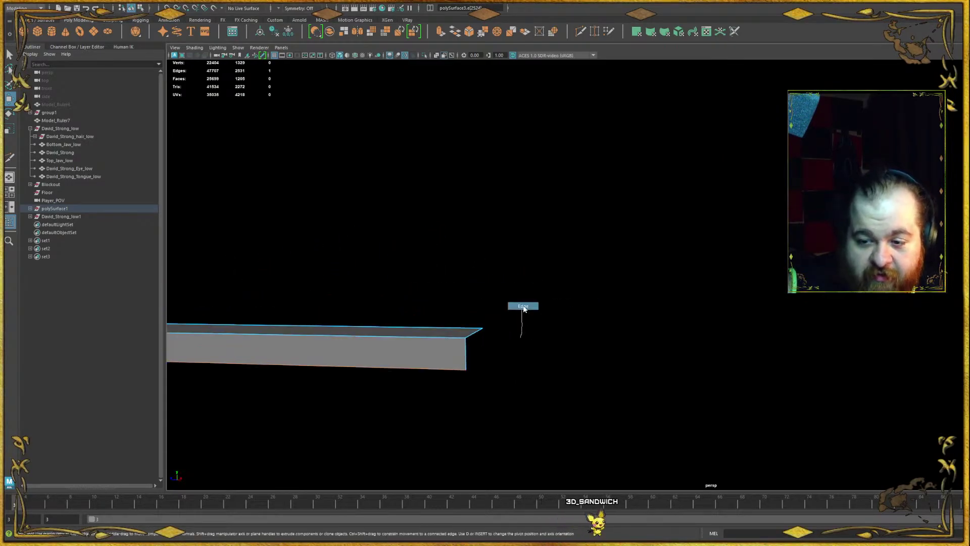
left_click(466, 349)
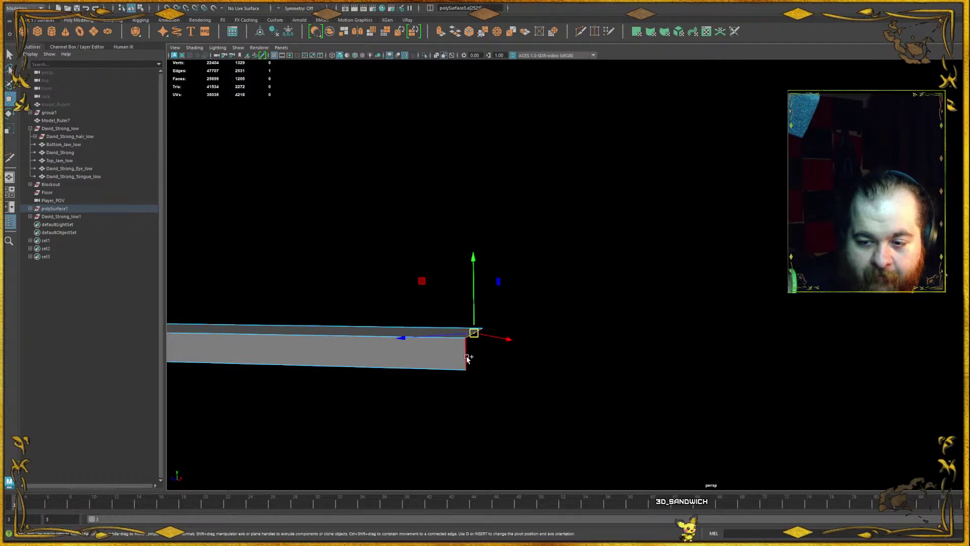
left_click_drag(467, 348, 577, 317, "alt")
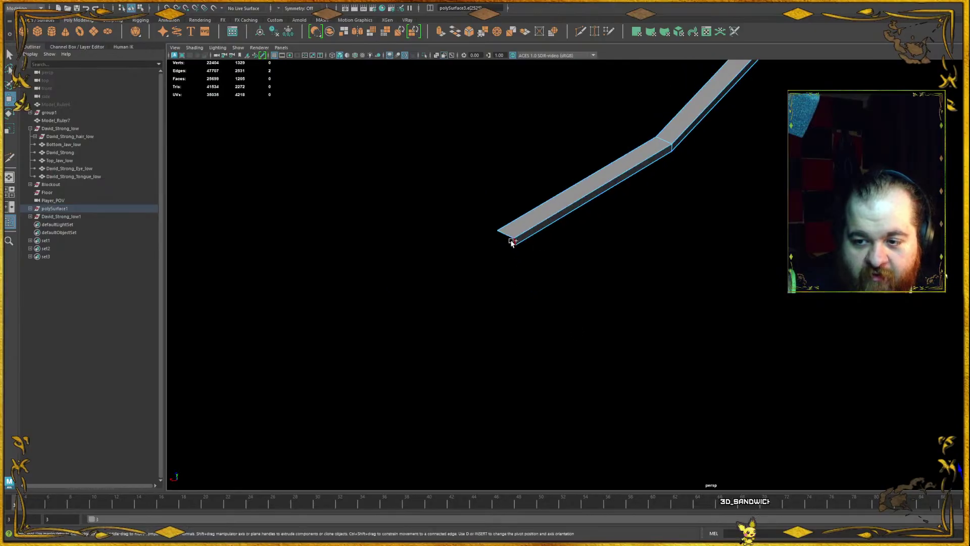
left_click_drag(499, 233, 654, 280, "alt")
- Extrude a short new segment from both strips' end edges and lower its end along Y to form a downward slope
key("e")
left_click_drag(643, 335, 620, 263, "alt")
key("w")
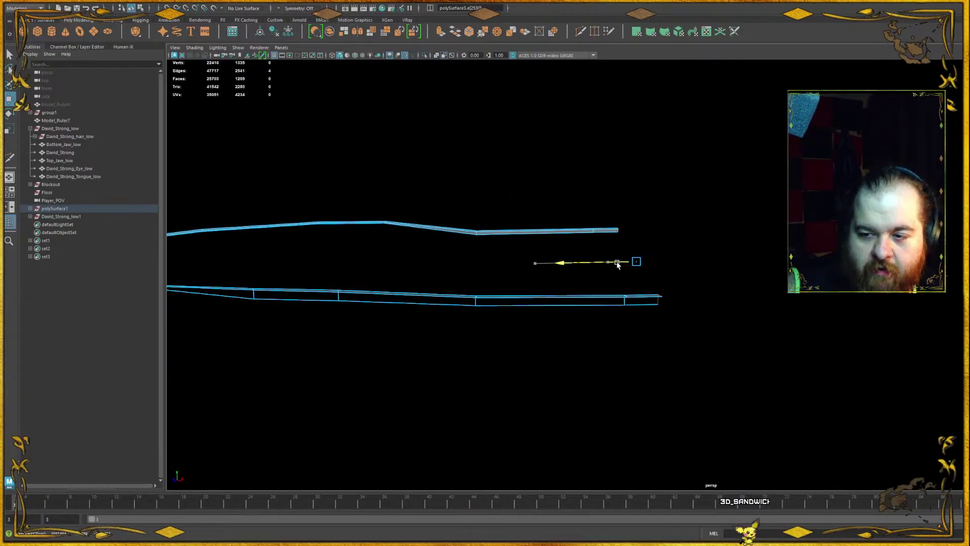
key("e")
left_click_drag(666, 196, 623, 223, "alt")
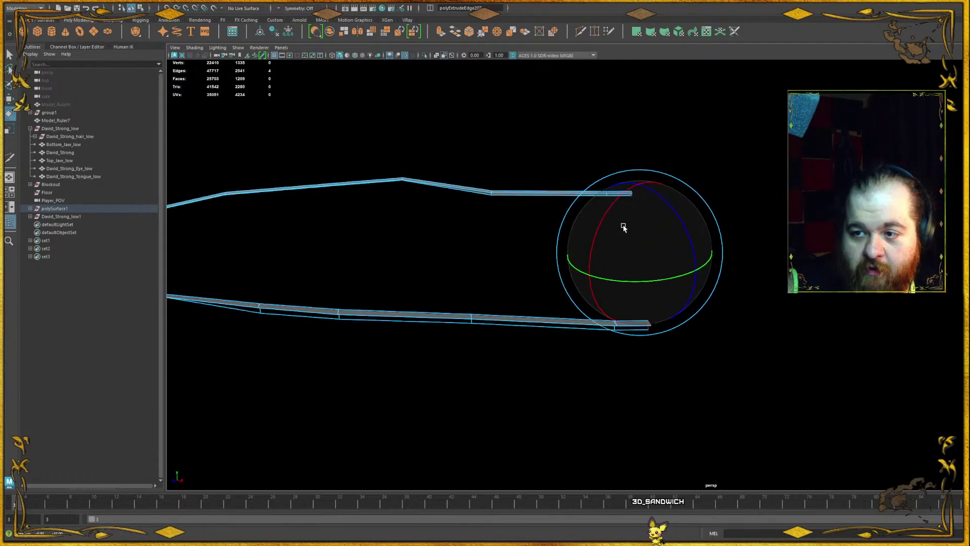
key("w")
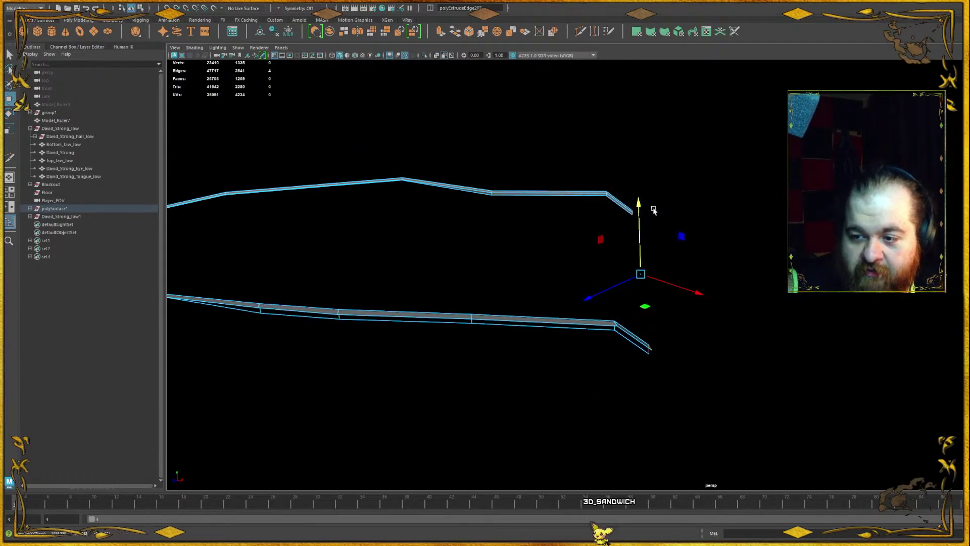
key("e")
left_click_drag(645, 275, 684, 323, "alt")
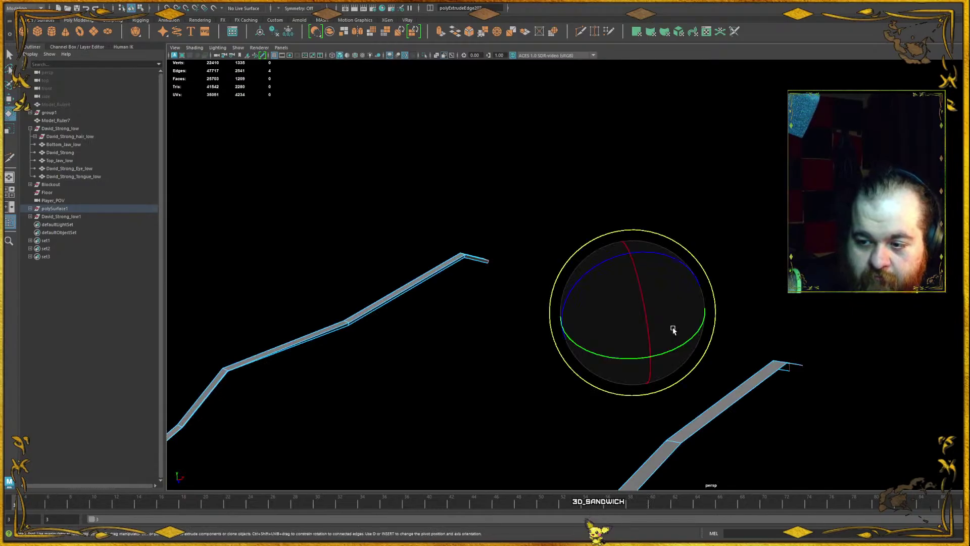
- Try to extrude another short segment from both sloped ends and rotate its end edges, then undo the attempt
key("d")
left_click_drag(642, 333, 619, 292)
key("e")
key("w")
key("e")
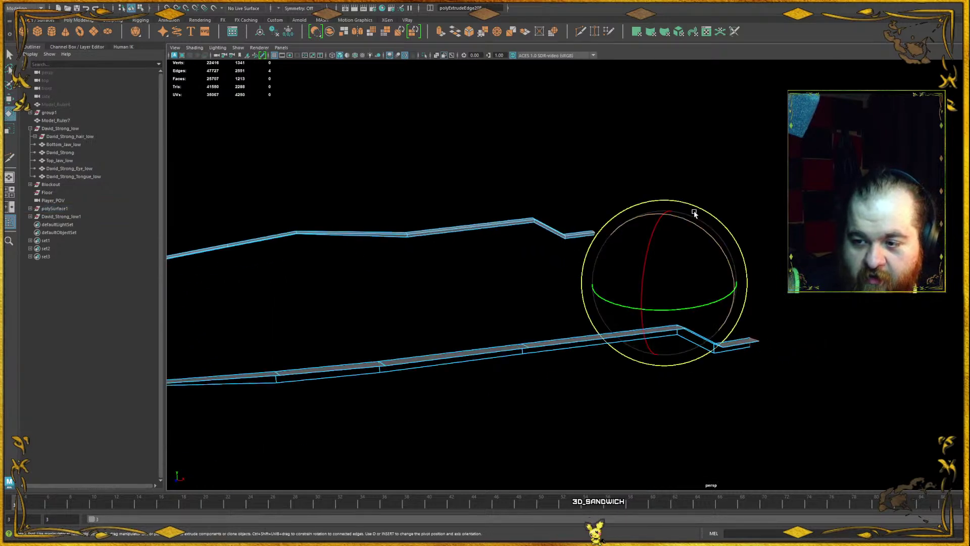
left_click_drag(680, 217, 680, 308, "alt")
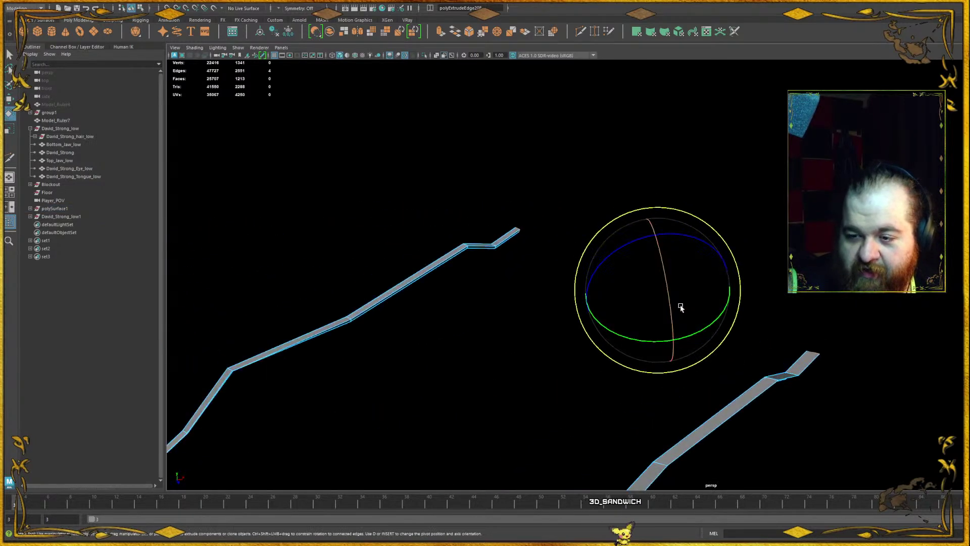
key("ctrl+z")
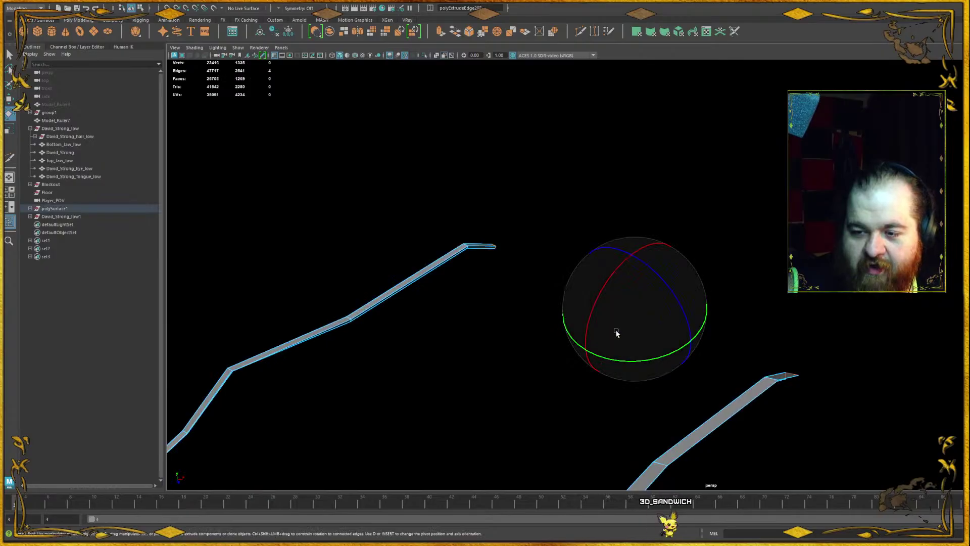
- Extrude a short, nearly flat segment from both sloped ends and rotate one strip's end edges about the vertical axis
left_click_drag(617, 332, 575, 202, "alt")
key("w")
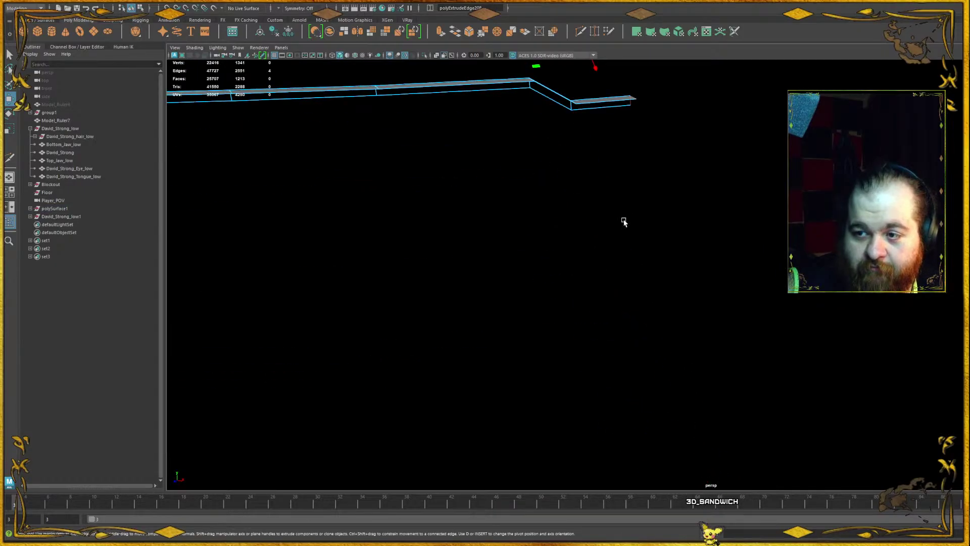
left_click_drag(624, 222, 587, 245, "alt")
left_click(681, 273)
key("e")
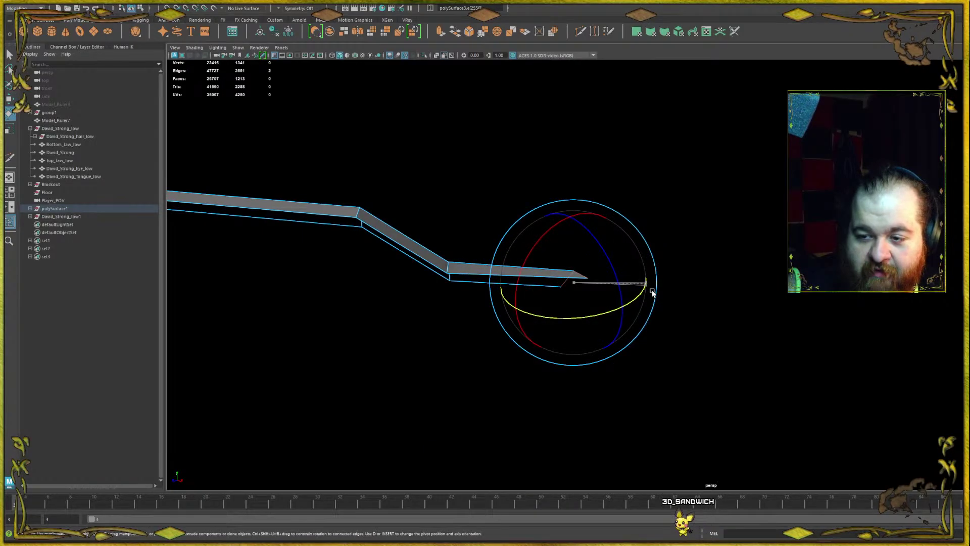
left_click_drag(652, 285, 641, 353)
key("w")
- Select the other strip's two end edges and move them outward and downward to slope its last segment
left_click(579, 136)
left_click(646, 341)
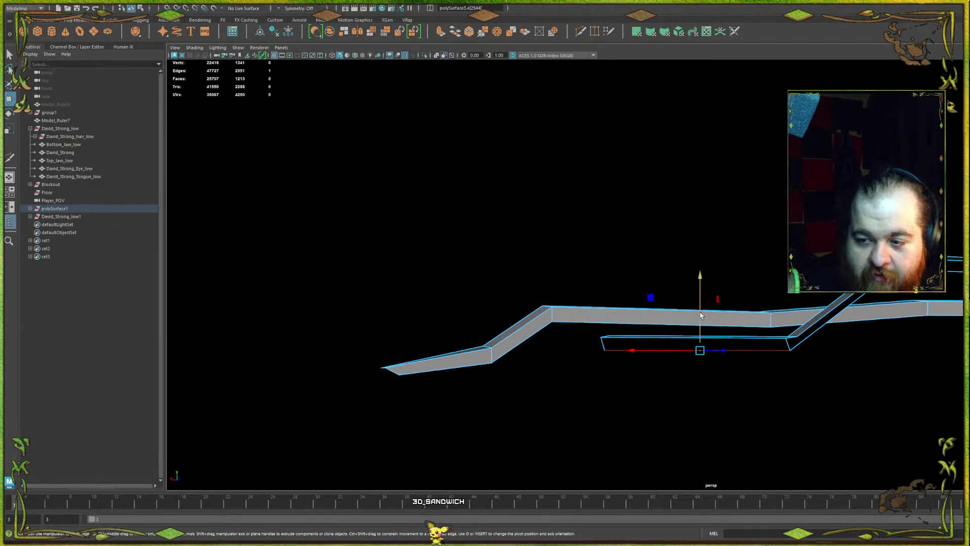
left_click_drag(701, 315, 652, 221, "alt")
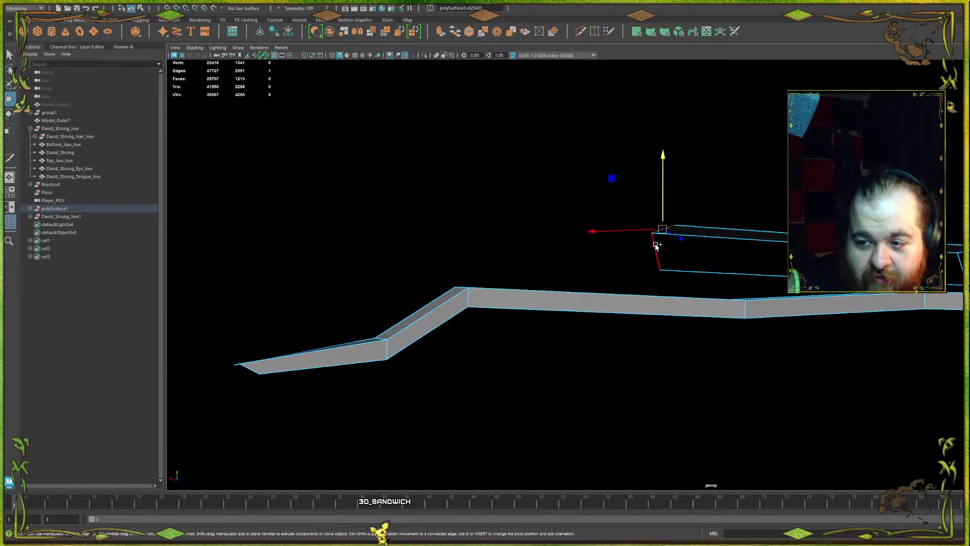
left_click(656, 246, "shift")
left_click_drag(656, 246, 458, 372, "alt")
left_click(567, 260)
key("ctrl+z")
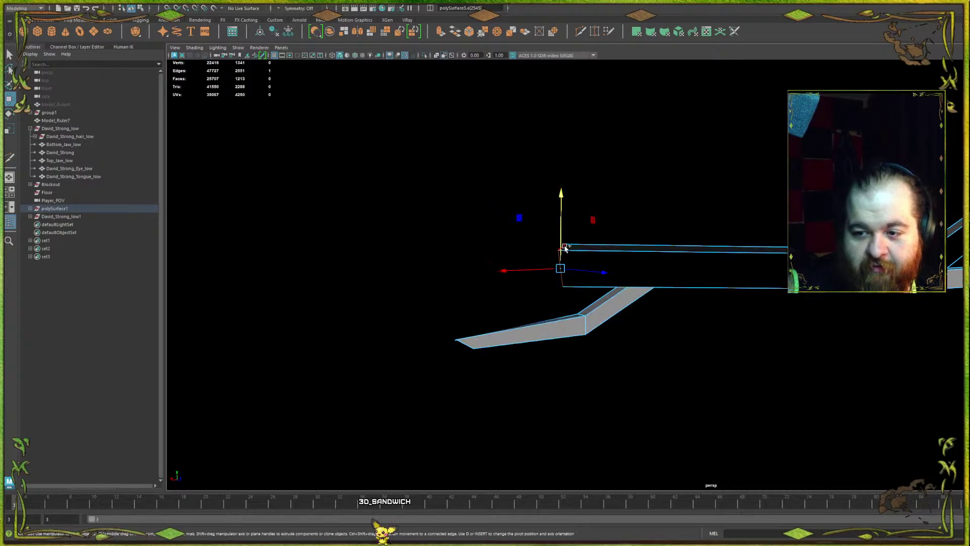
left_click_drag(556, 258, 489, 323, "alt")
key("e")
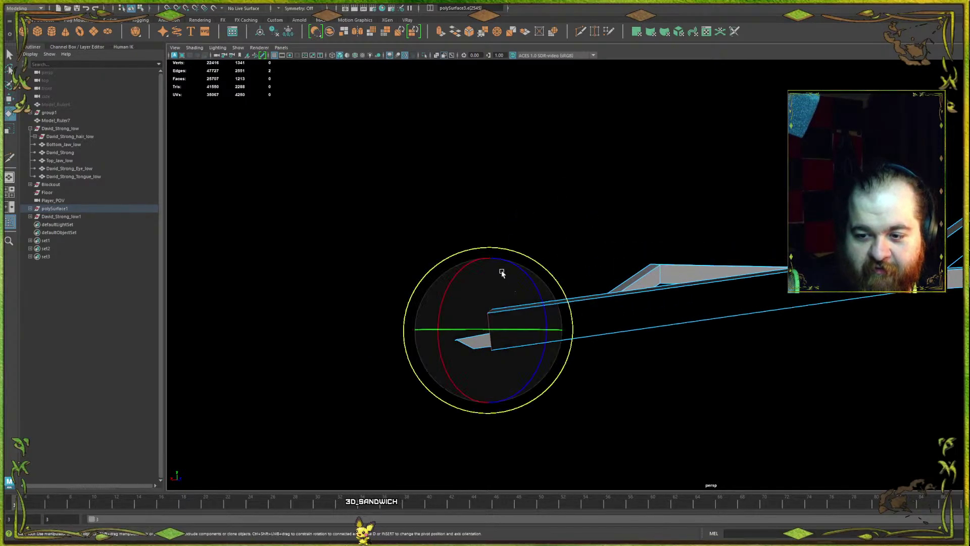
- Select the end edges of both strips, extrude a segment straight down along Y and shift its end along X
left_click_drag(398, 303, 572, 191, "alt")
left_click(596, 243, "shift")
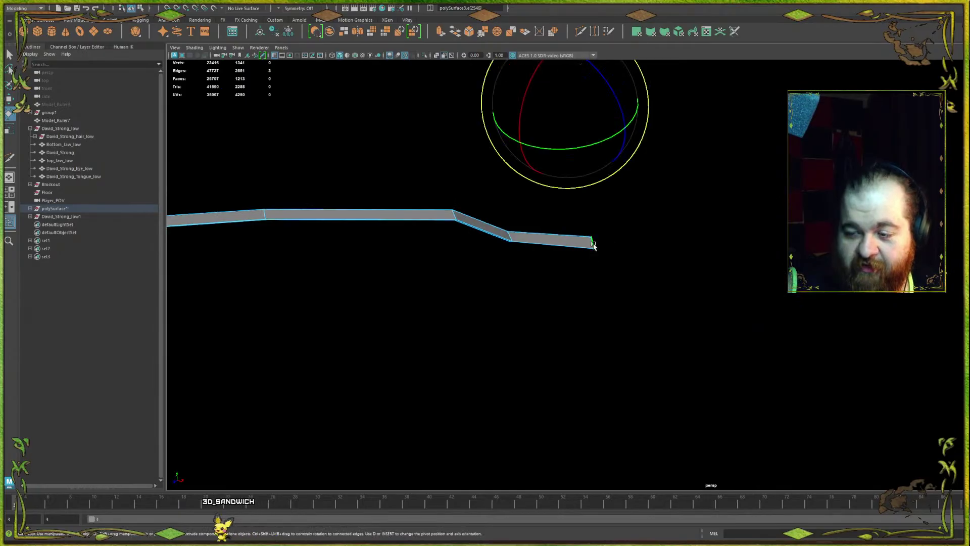
mouse_move(593, 241)
left_mouse_down("alt")
mouse_move(611, 195)
mouse_move(678, 281)
mouse_move(682, 118)
mouse_move(595, 261)
mouse_move(589, 247)
left_mouse_up("alt")
left_click(648, 127, "shift")
key("w")
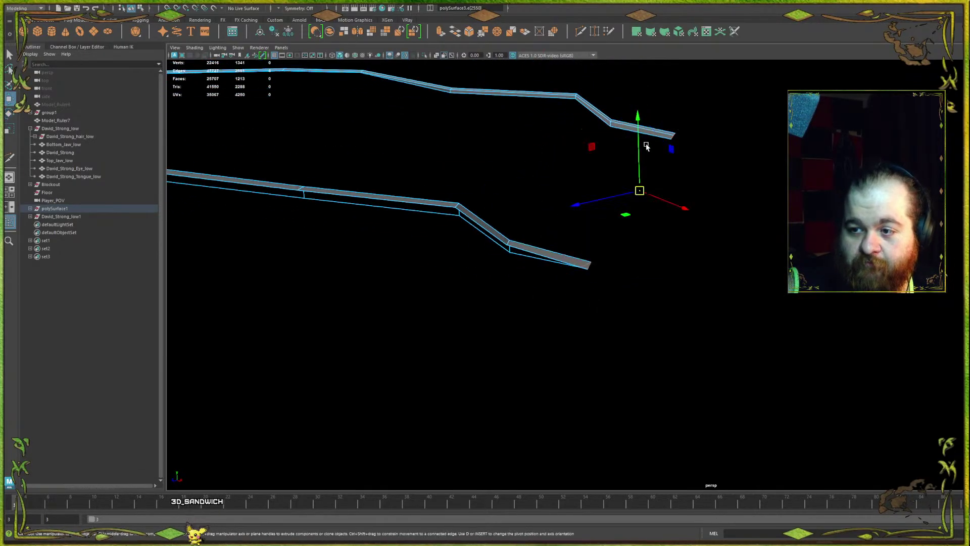
left_click_drag(640, 142, 646, 208, "shift")
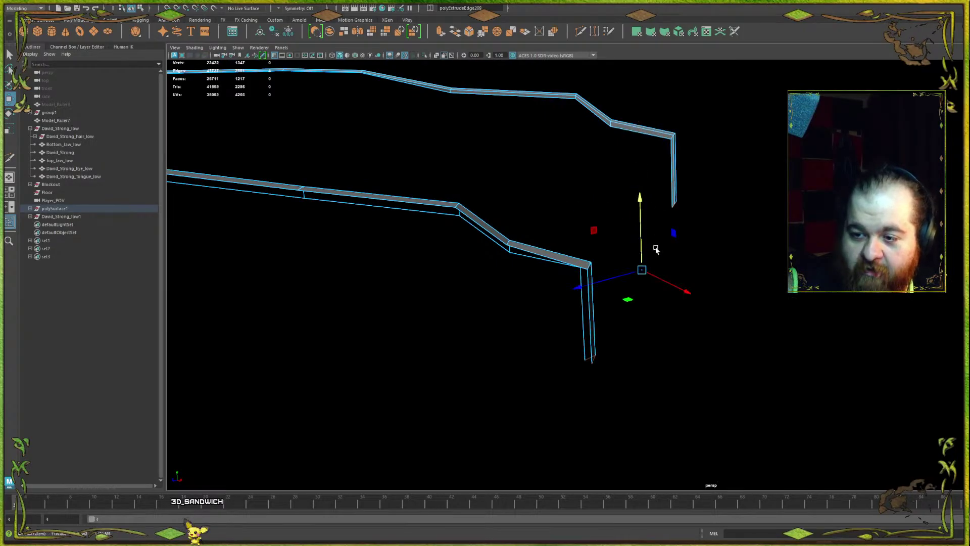
left_click_drag(671, 287, 634, 313)
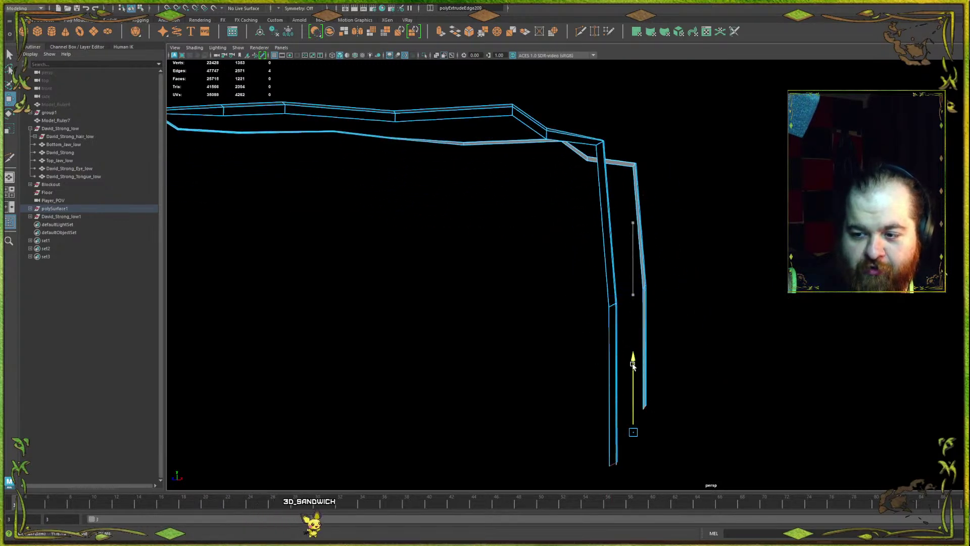
- Continue both strips downward by extruding further vertical segments from their lower end edges
left_click_drag(634, 365, 328, 283, "alt")
left_click_drag(675, 200, 663, 305, "alt")
left_click_drag(728, 318, 728, 318, "shift")
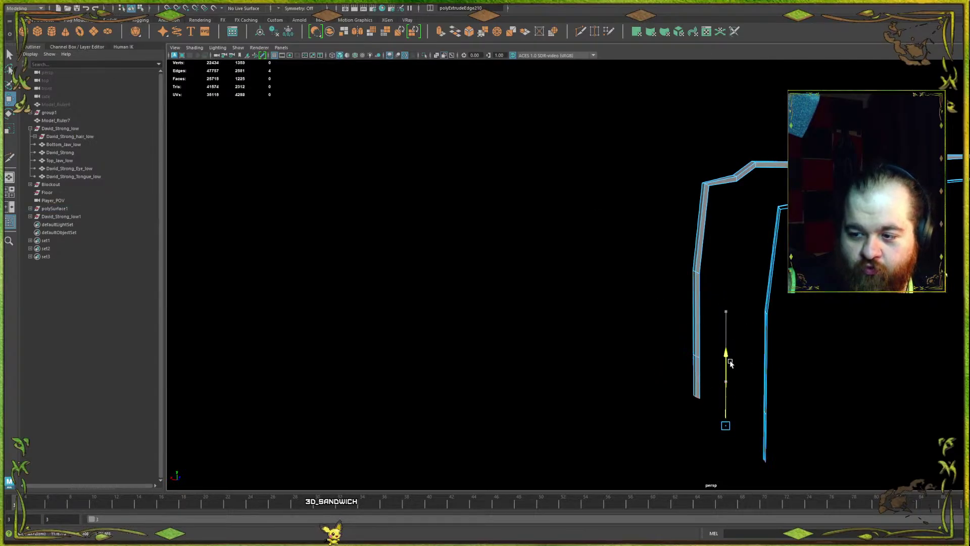
left_click_drag(681, 429, 731, 356, "alt")
left_click_drag(706, 319, 593, 275, "alt")
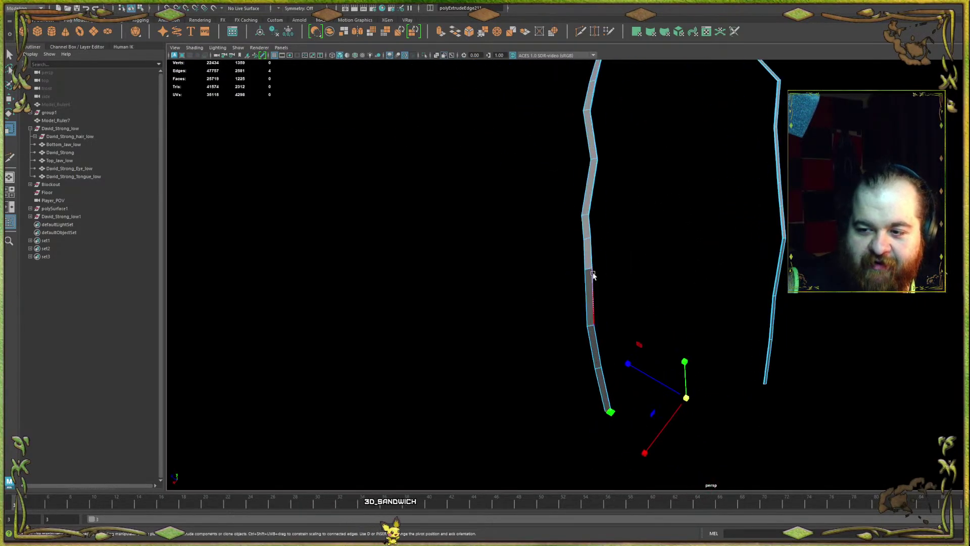
- Select only one strip's two end edges at its lower tip and extrude them sideways along Z
left_click(621, 303)
right_click_drag(622, 303, 624, 318)
left_click_drag(652, 306, 613, 282, "alt")
right_click_drag(613, 282, 863, 532, "alt")
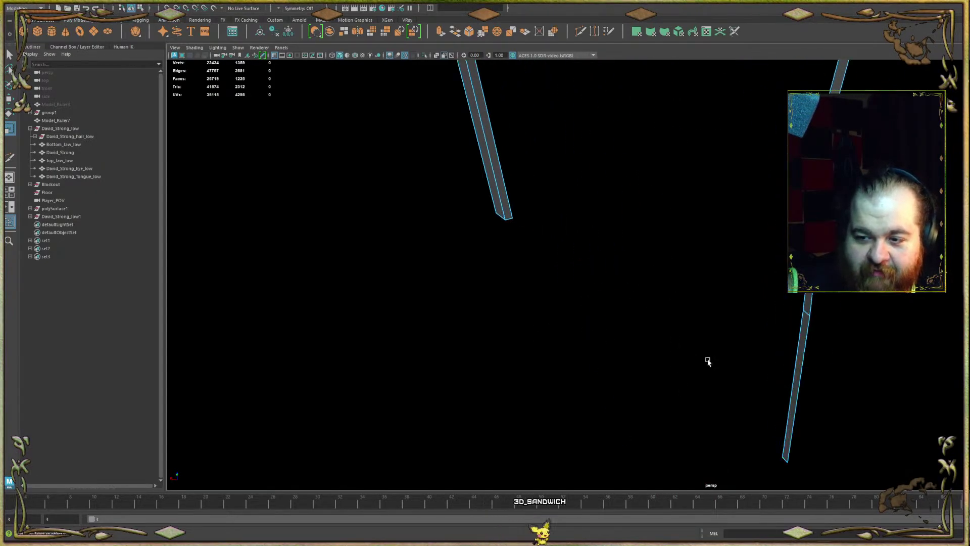
left_click_drag(707, 361, 567, 259, "alt")
left_click(671, 252)
key("w")
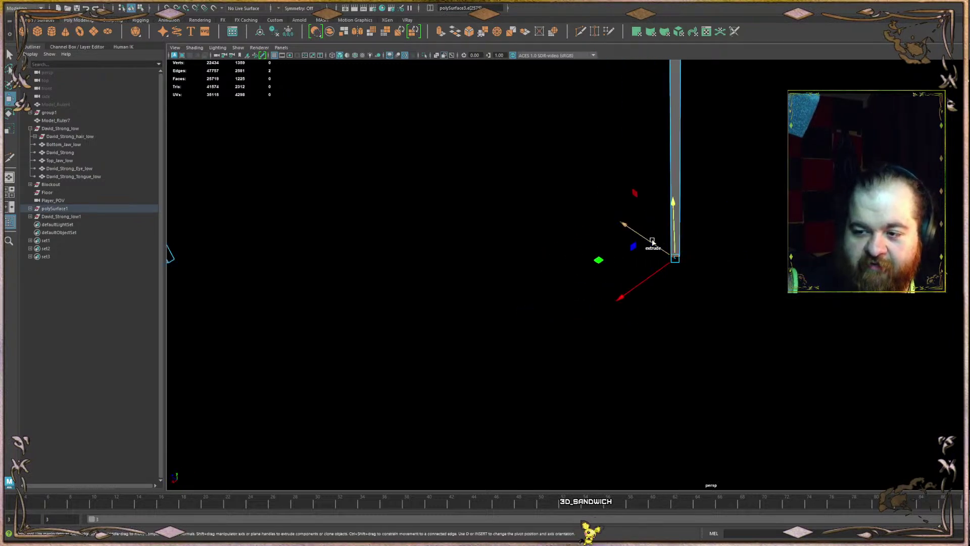
left_click_drag(652, 241, 681, 289, "shift")
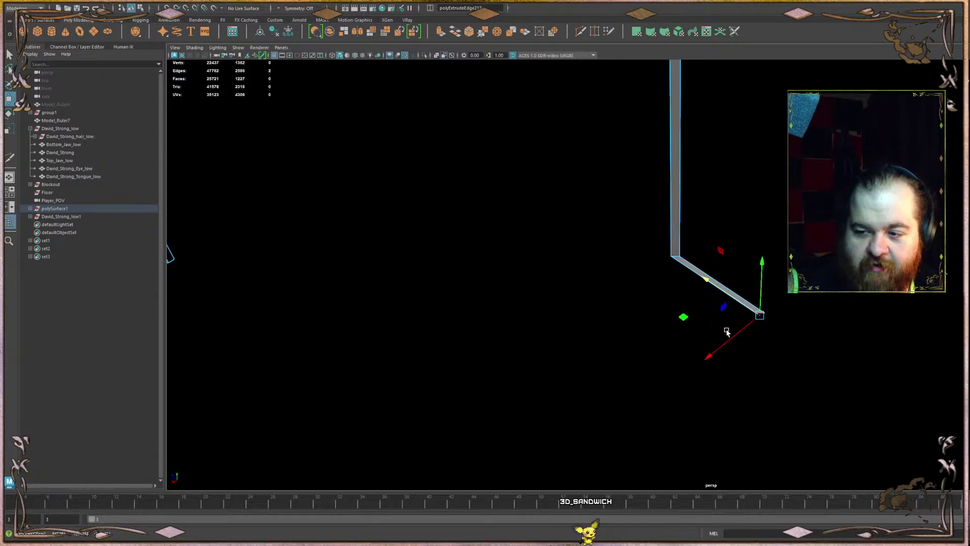
- Extrude the other strip's two end edges sideways along X from its lower tip and lower the new segment's outer edge along Y
left_click_drag(731, 345, 752, 252, "alt")
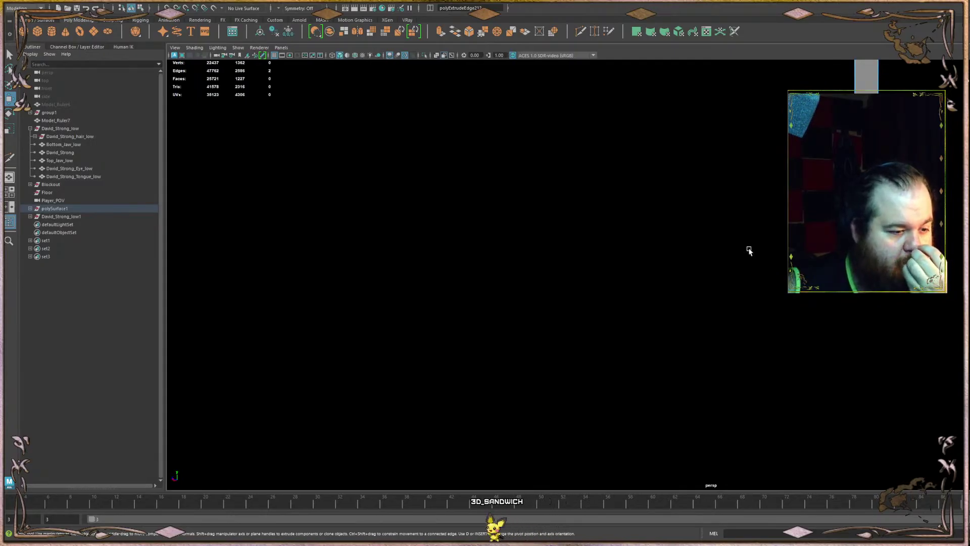
left_click_drag(715, 283, 571, 306, "alt")
left_click(835, 274, "shift")
scroll(707, 258, "down", 3)
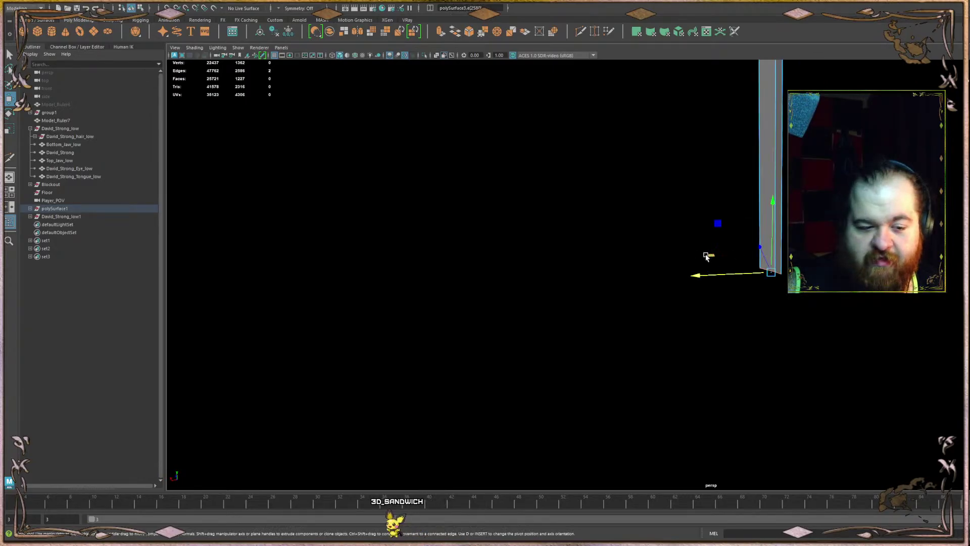
left_click_drag(705, 296, 653, 305, "alt")
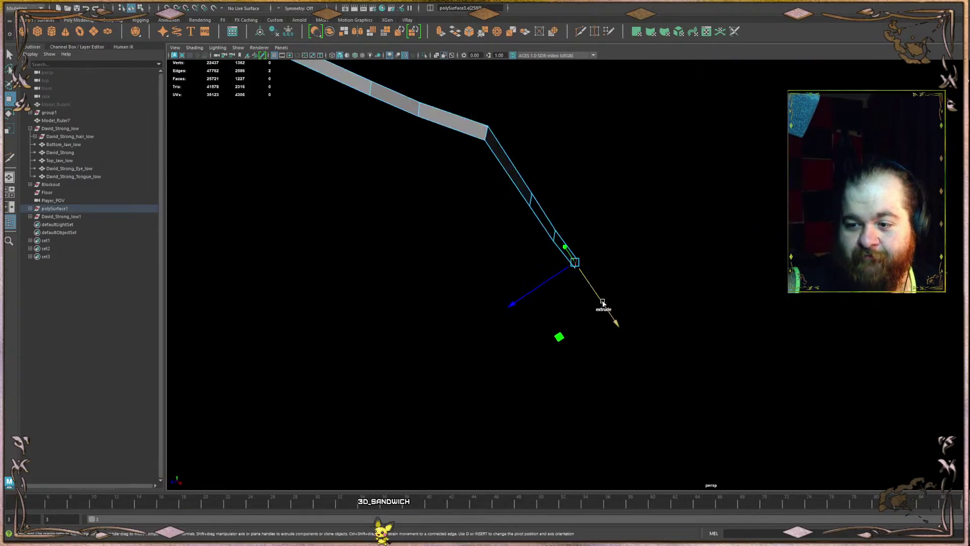
key("ctrl+e")
left_click_drag(595, 292, 808, 255, "alt")
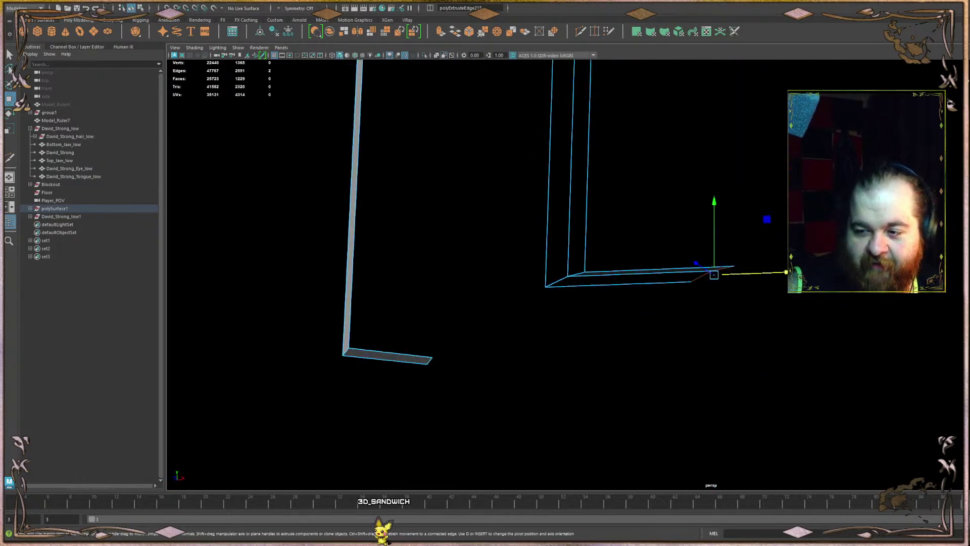
left_click(652, 284)
left_click_drag(620, 236, 629, 245)
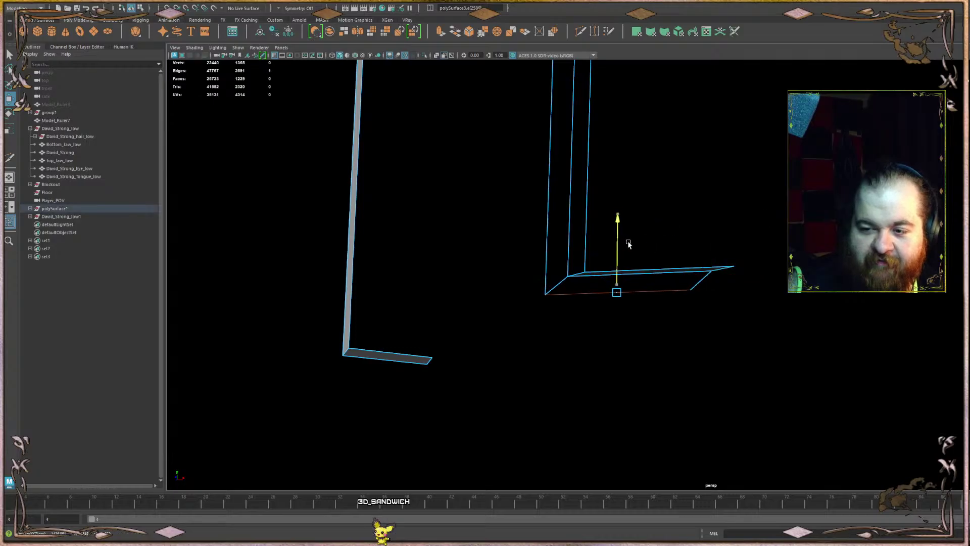
- Select the end edges of both strips together and extrude two further segments from them
right_click_drag(720, 267, 714, 218)
left_click(715, 269)
left_click(707, 274, "shift")
key("e")
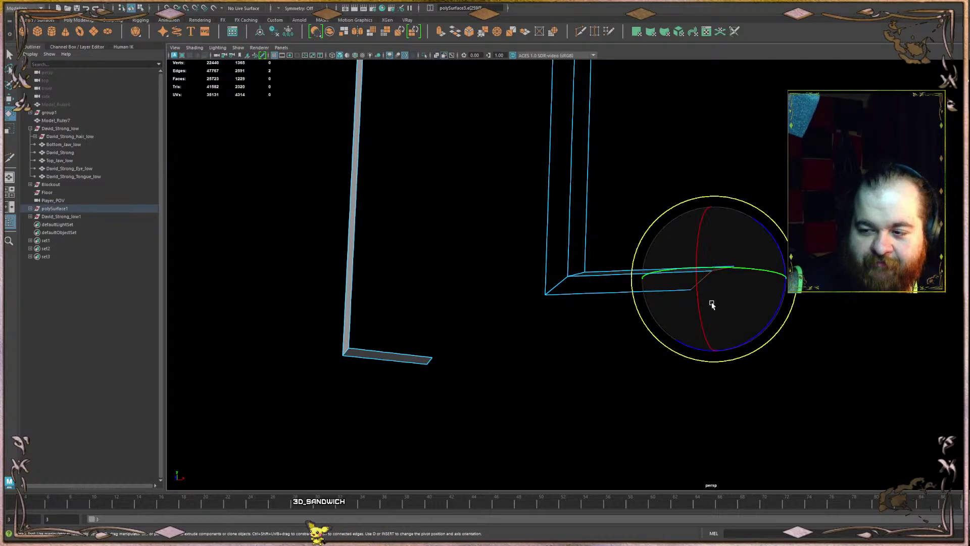
key("r")
left_click_drag(733, 286, 721, 242, "alt")
key("w")
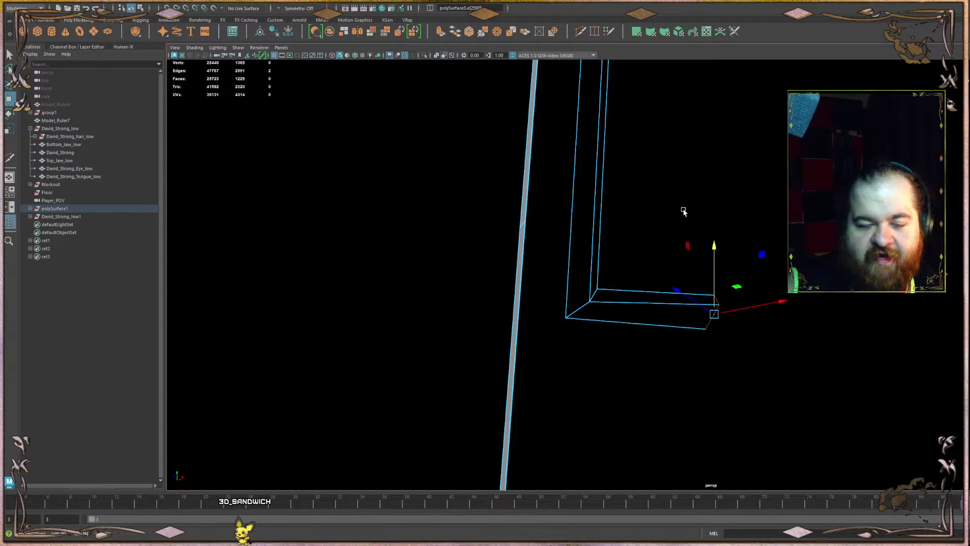
left_click_drag(684, 211, 635, 306, "alt")
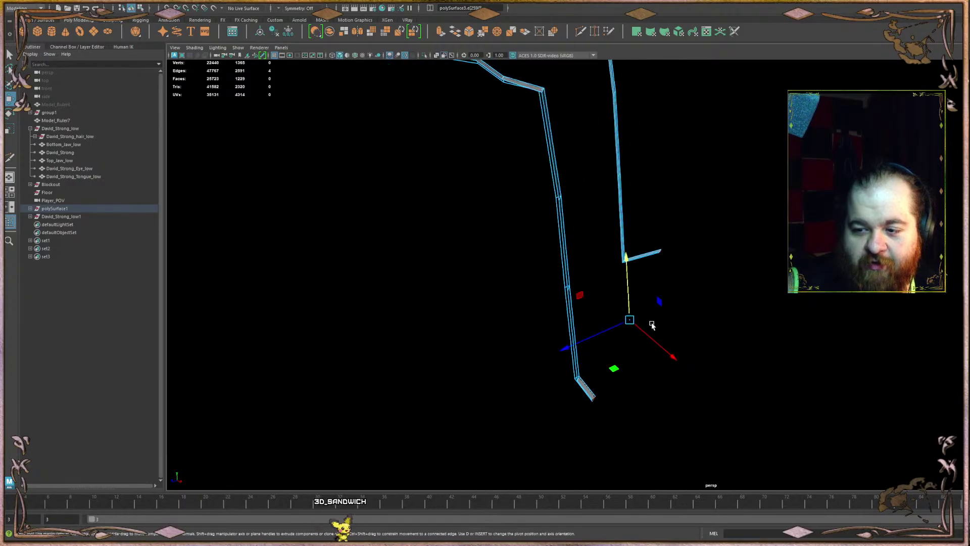
left_click_drag(651, 337, 590, 293, "shift")
key("e")
key("w")
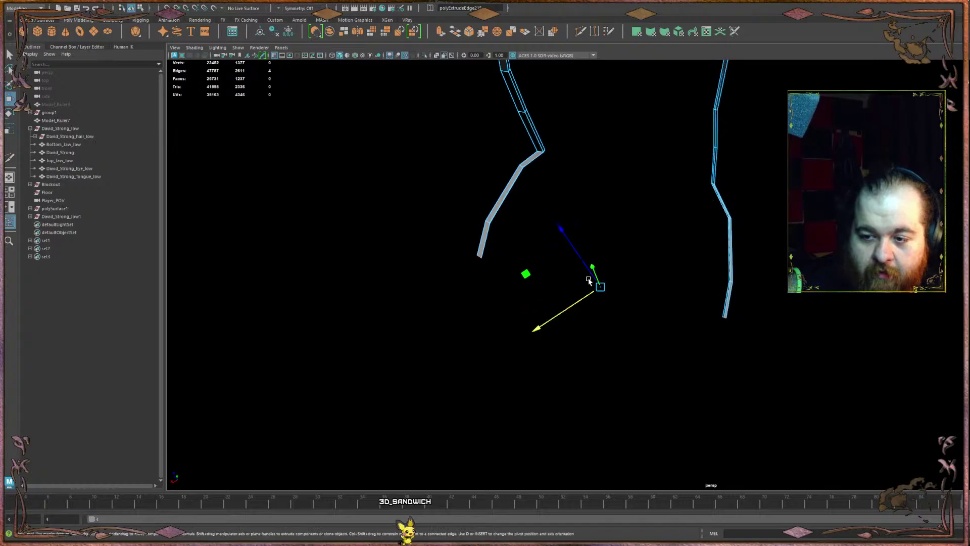
- Continue both strips by extruding their four end edges with scaling to change the spacing, and adjust the ends along Y
key("r")
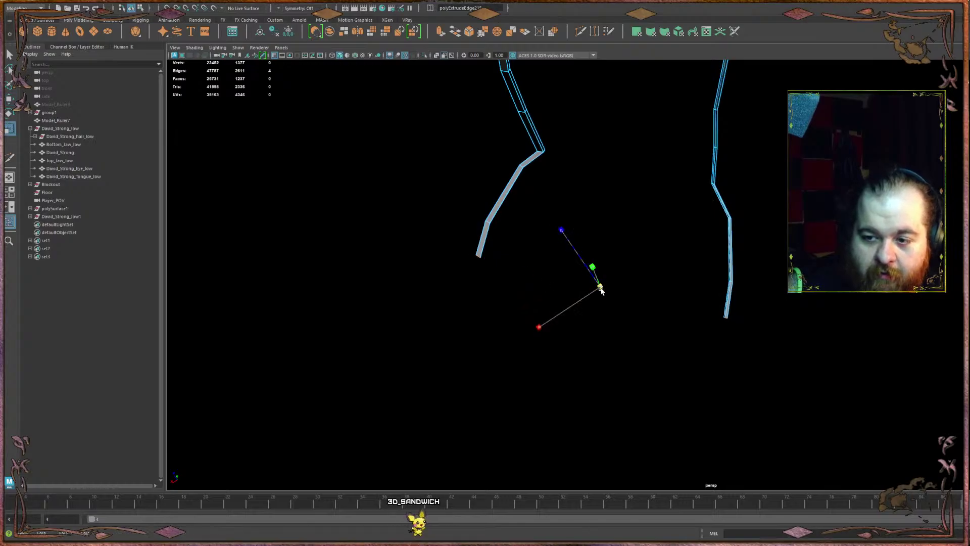
left_click_drag(599, 286, 550, 335)
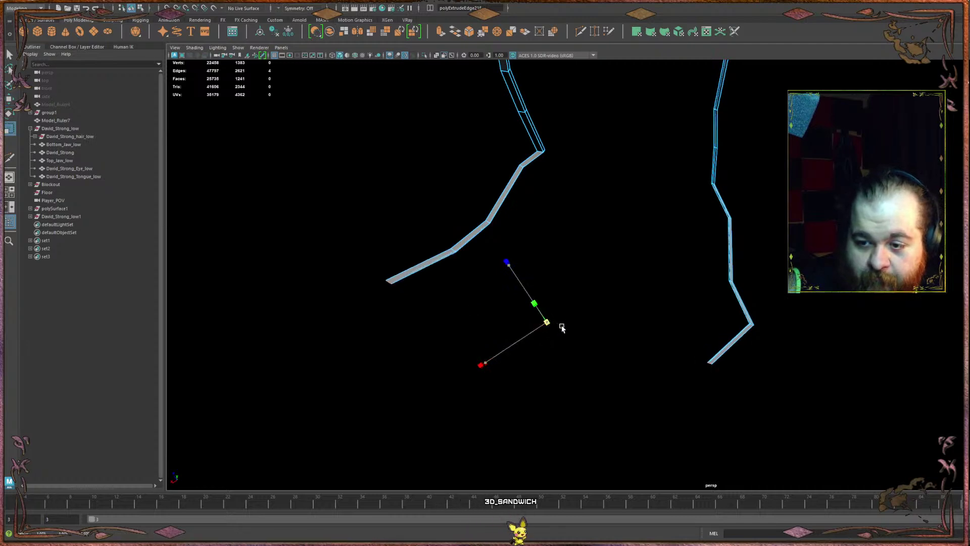
left_click_drag(551, 323, 639, 223)
key("w")
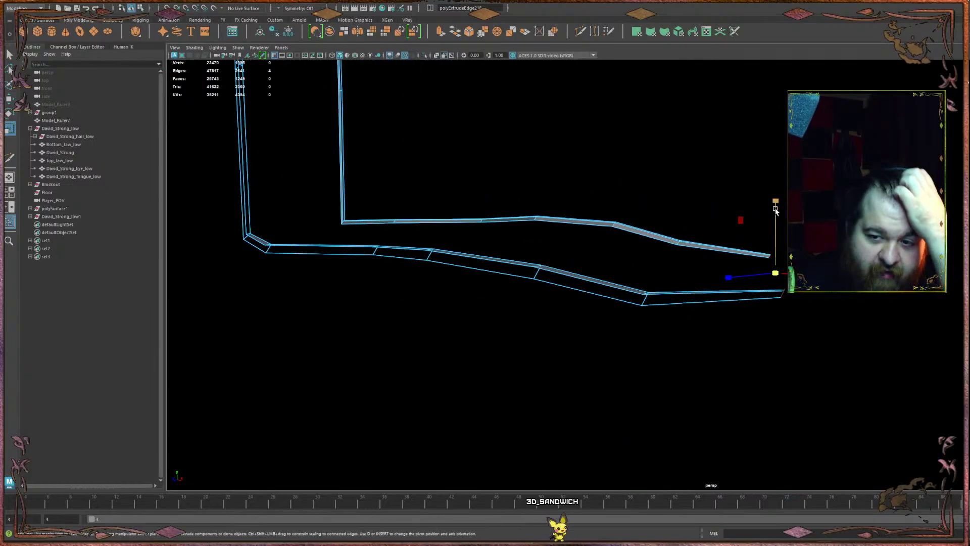
key("w")
left_click_drag(780, 212, 783, 211)
- Select the cross edges of both strips at the bend before their last segment and adjust their height along Y
scroll(628, 295, "up", 4)
right_click_drag(540, 329, 562, 306)
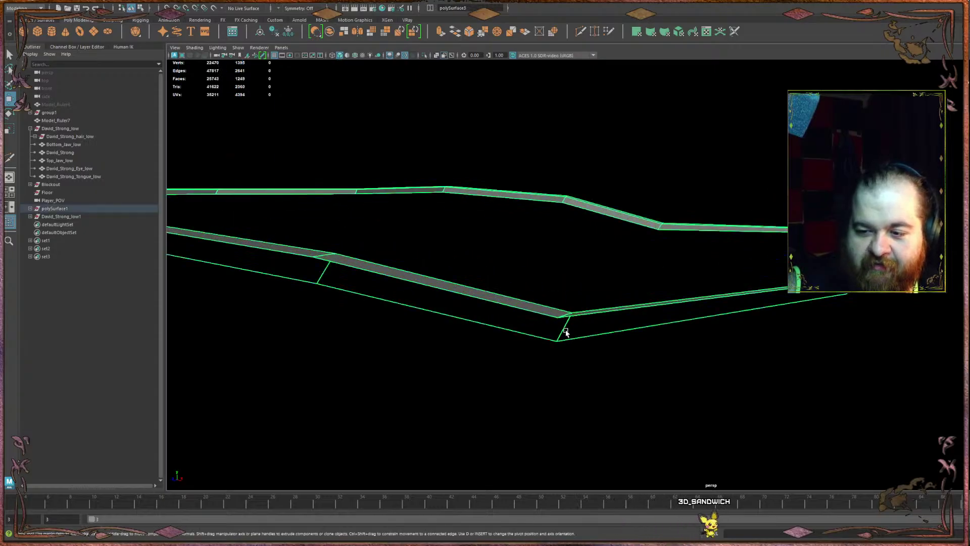
key("F10")
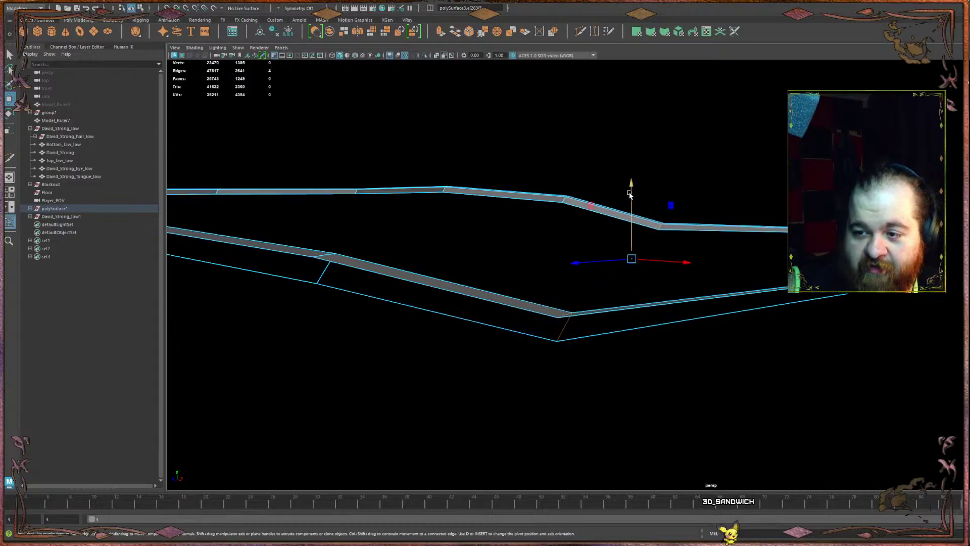
left_click_drag(629, 194, 608, 261, "alt")
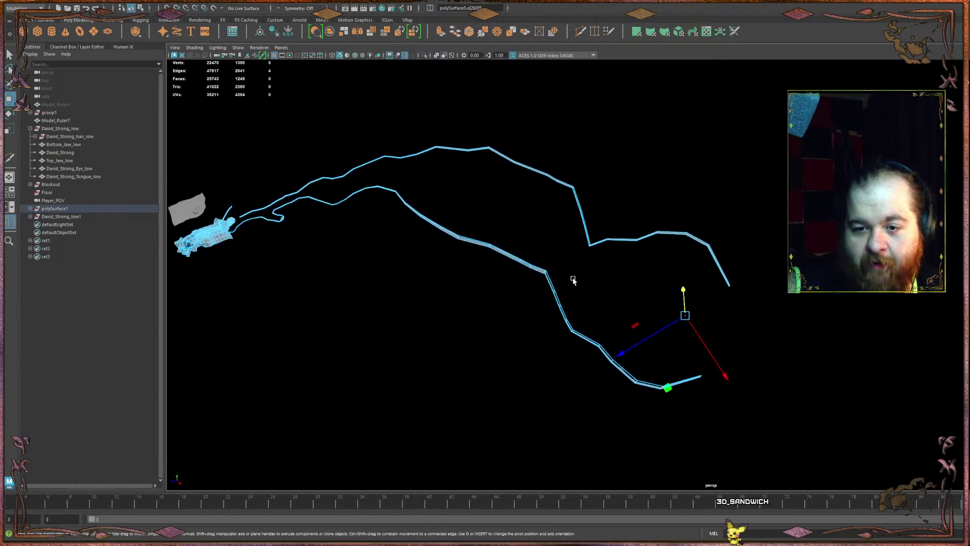
- Select the lower corner vertex at the tip of one strip and adjust its height along Y
right_click_drag(613, 300, 644, 212, "alt")
scroll(665, 260, "up", 10)
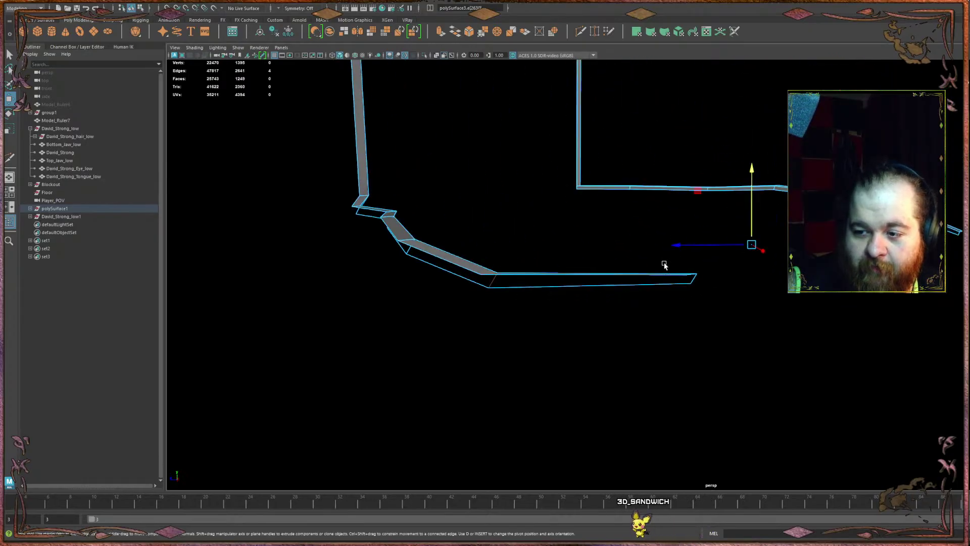
left_click_drag(692, 233, 671, 254, "alt")
right_click_drag(597, 273, 606, 251)
left_click(613, 260)
left_click(701, 258)
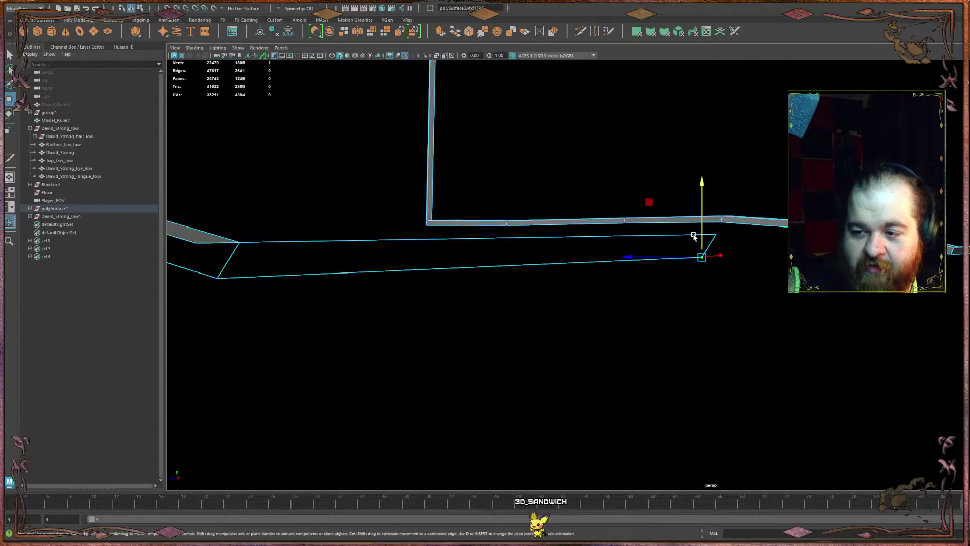
left_click_drag(705, 229, 604, 319, "alt")
- Select the end edges of both strips and extrude a segment from each, scaling the ends toward one another
right_click_drag(604, 319, 565, 151, "ctrl")
left_click_drag(525, 180, 717, 288, "alt")
left_click(664, 275)
double_click(656, 272)
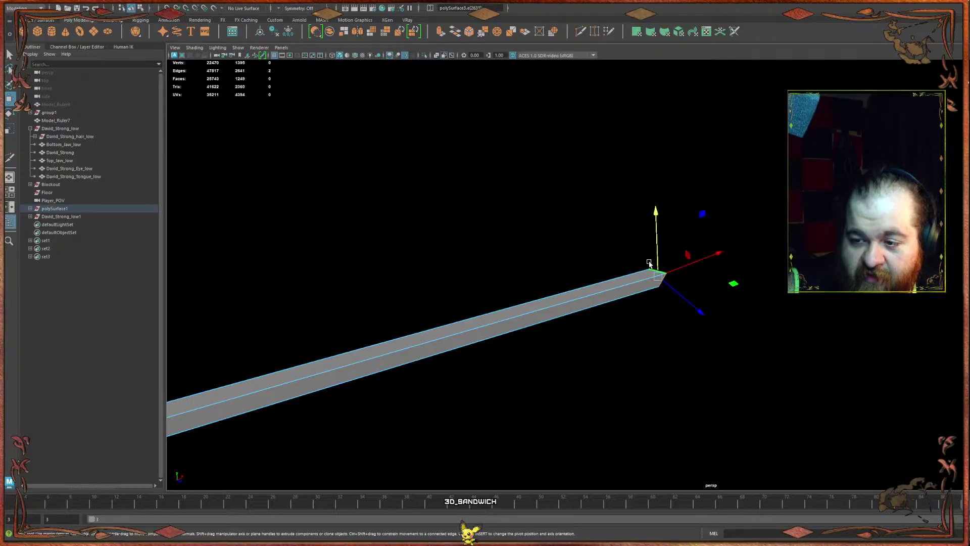
left_click_drag(649, 263, 533, 381, "alt")
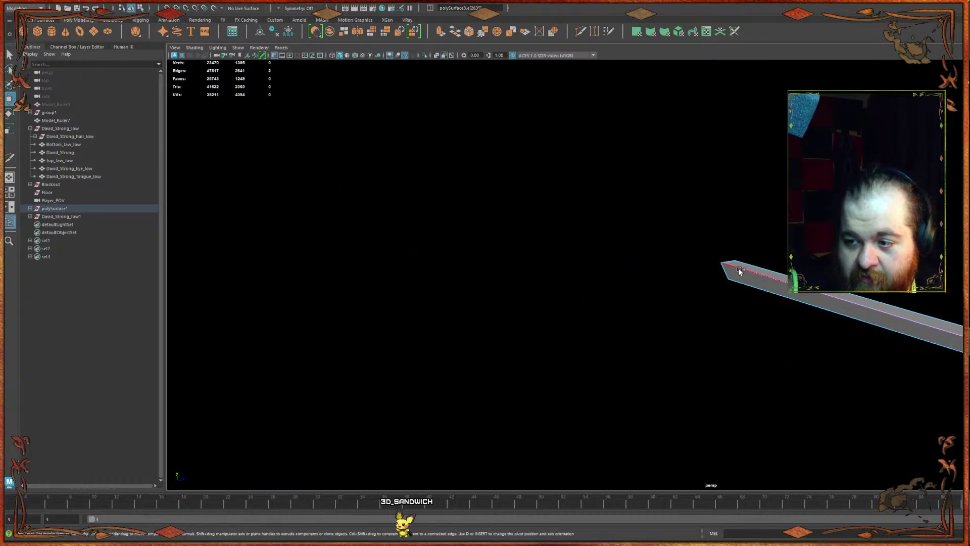
left_click(725, 262, "shift")
left_click(723, 269, "shift")
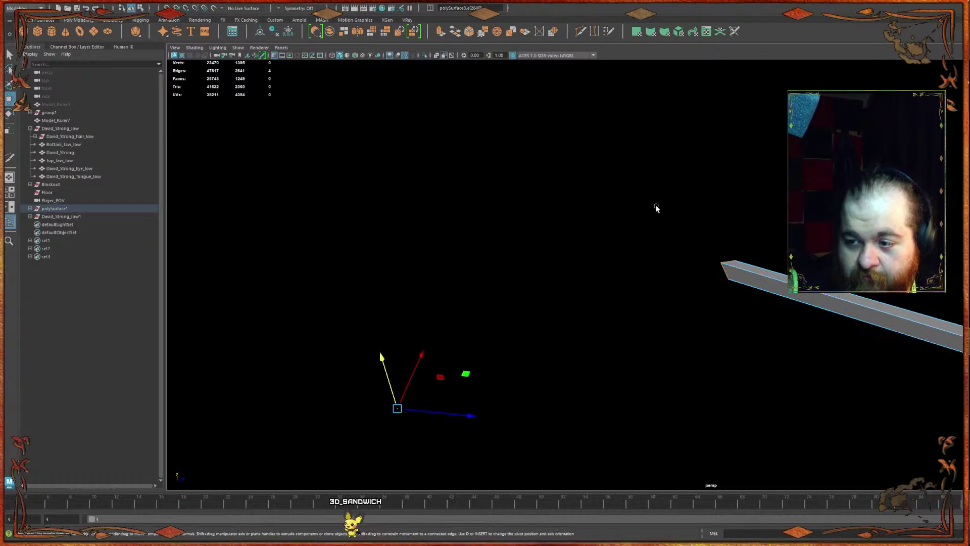
left_click_drag(657, 207, 627, 232, "alt")
key("r")
left_click_drag(493, 369, 355, 400, "shift")
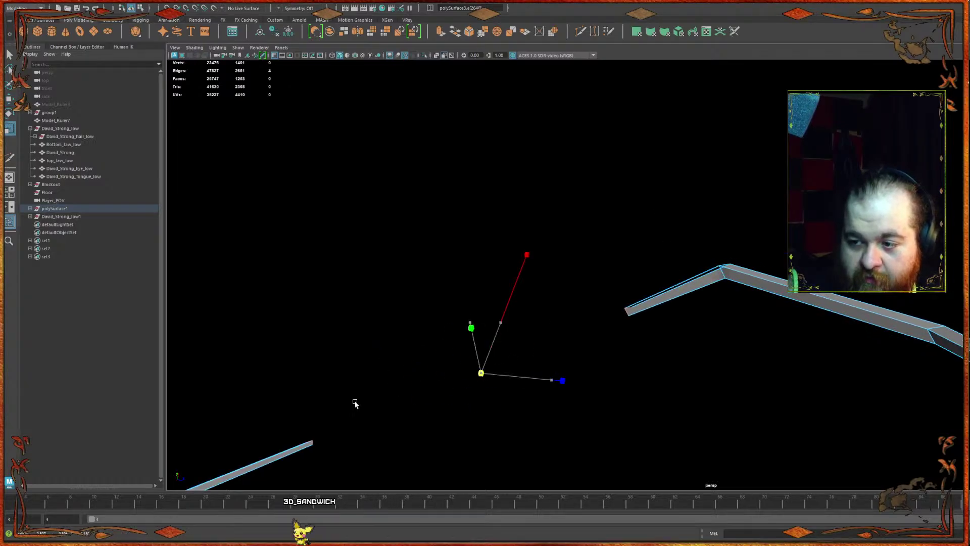
- Reposition the newly extruded end edges of both strips horizontally and scale them along Y
left_click_drag(491, 342, 506, 355, "alt")
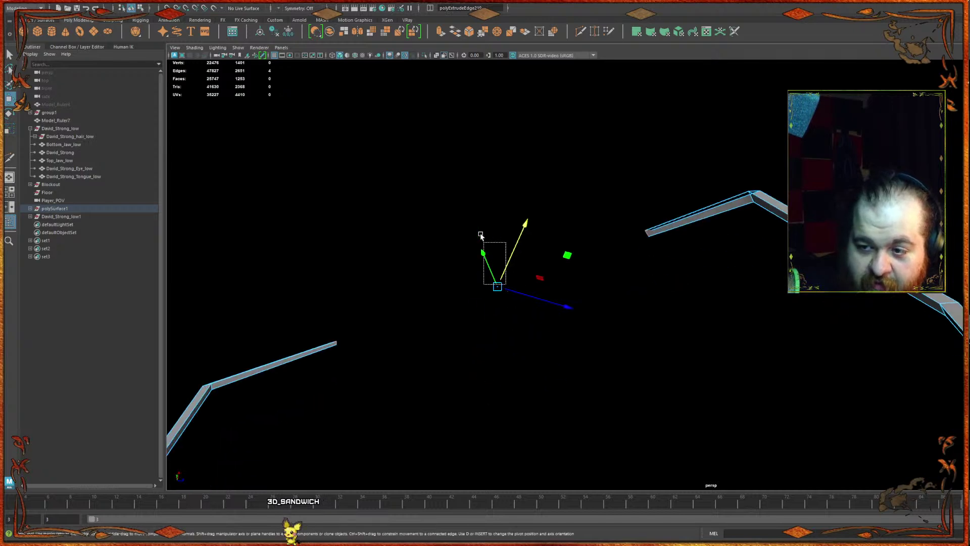
left_click_drag(480, 235, 503, 254)
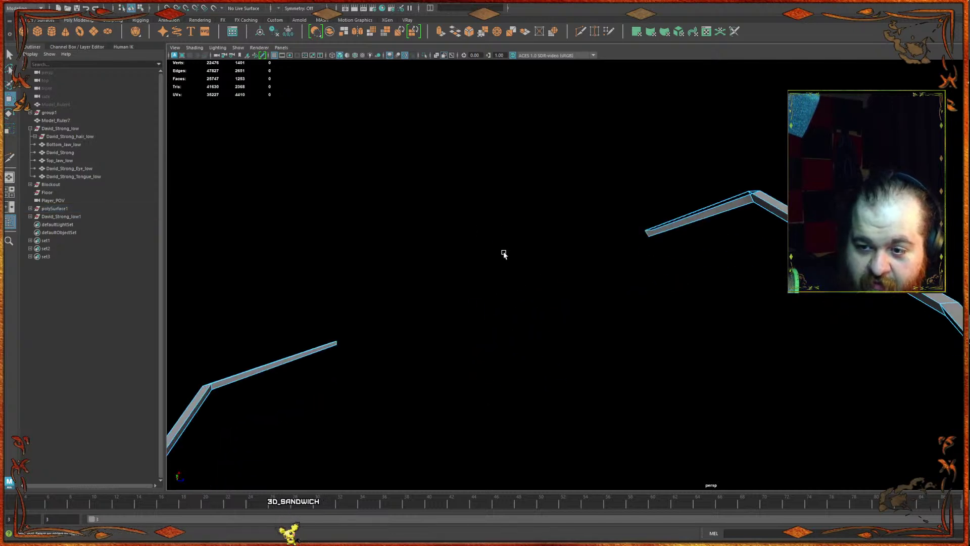
double_click(651, 224)
left_click_drag(500, 298, 518, 294, "alt")
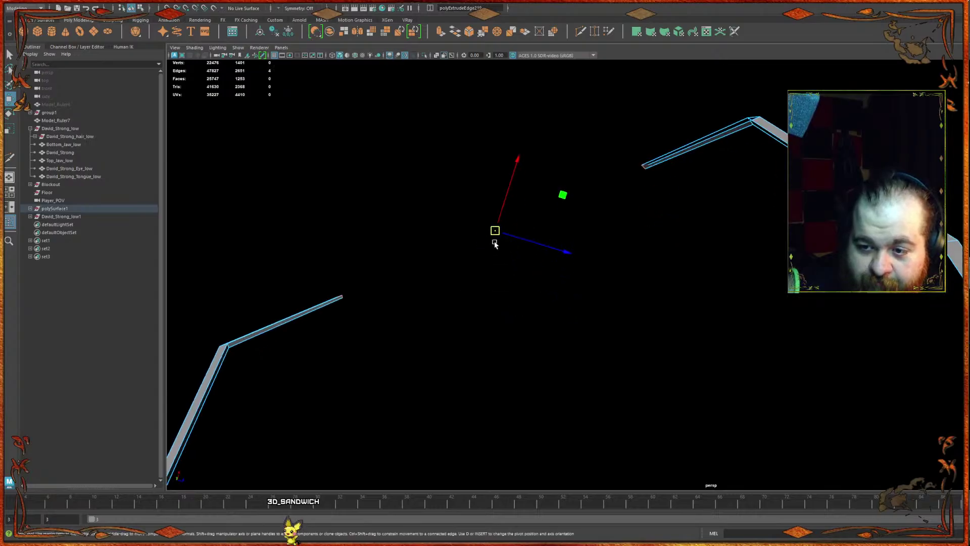
left_click_drag(495, 244, 518, 198, "alt")
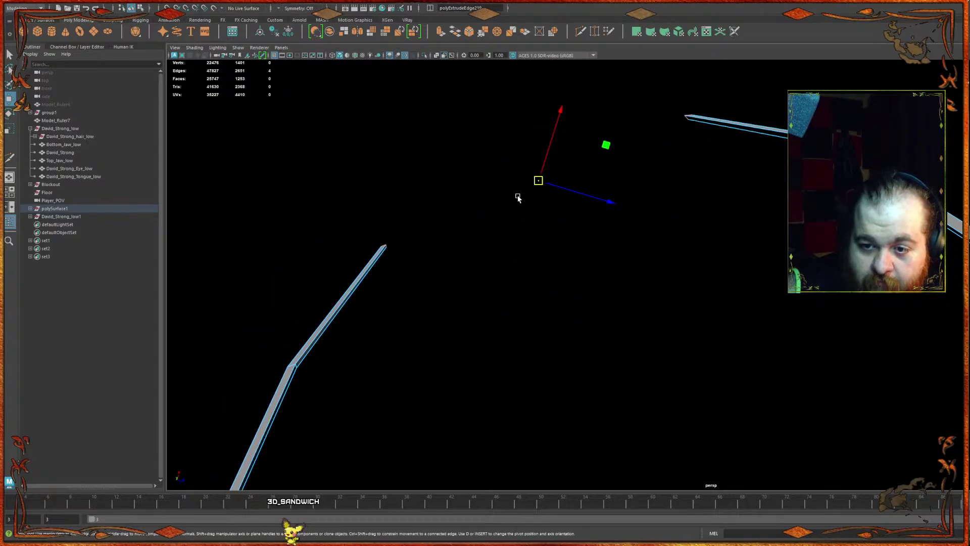
left_click_drag(555, 326, 571, 190, "alt")
key("r")
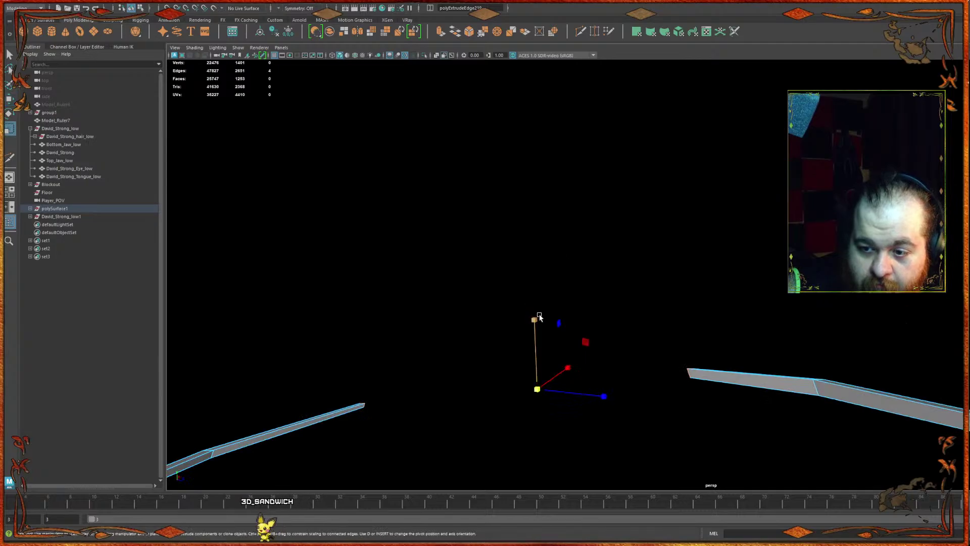
left_click_drag(536, 319, 522, 319)
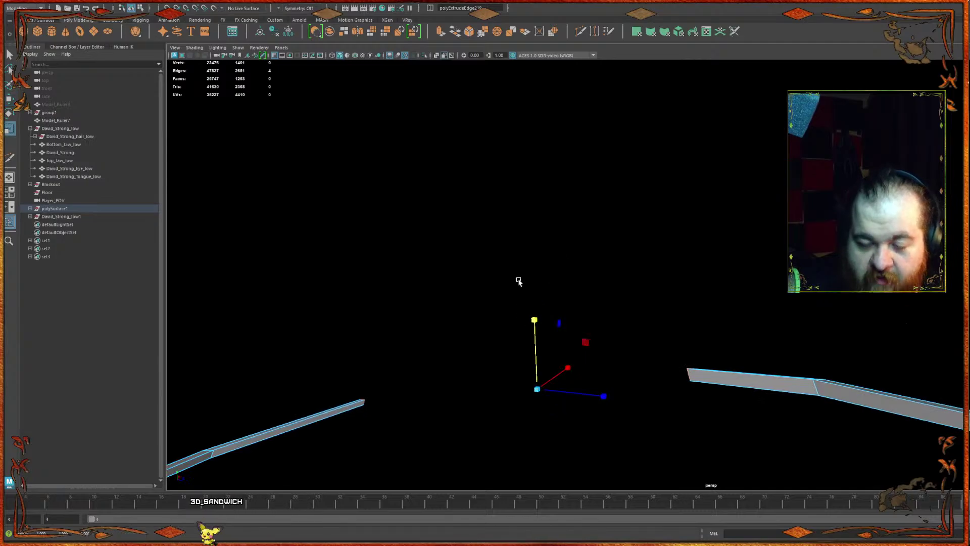
key("w")
- Select the lower corner vertex at one strip's new tip and move it along Y to reshape the end
left_click_drag(572, 250, 758, 201, "alt")
left_click_drag(517, 315, 534, 280, "alt")
middle_click_drag(535, 281, 587, 256, "alt")
right_click_drag(586, 256, 548, 258)
left_click(488, 284)
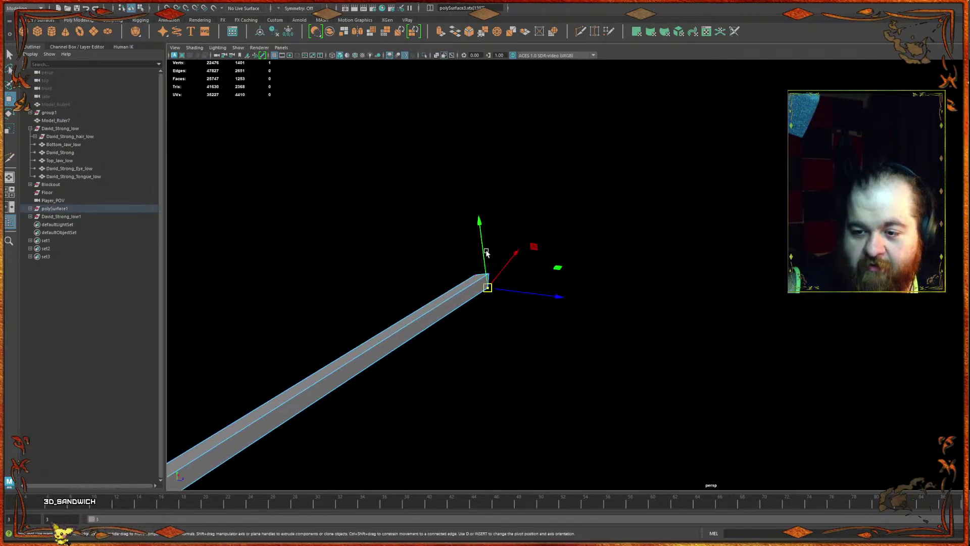
left_click_drag(484, 253, 510, 230)
left_click_drag(767, 185, 415, 245, "alt")
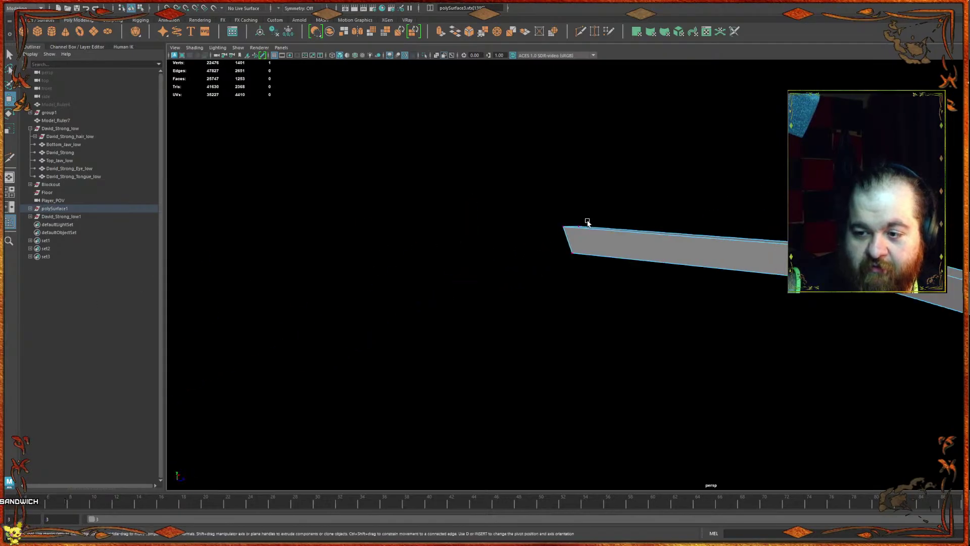
- Raise the upper back vertices at the opposite strip's tip and last bend along Y
left_click_drag(576, 193, 427, 214)
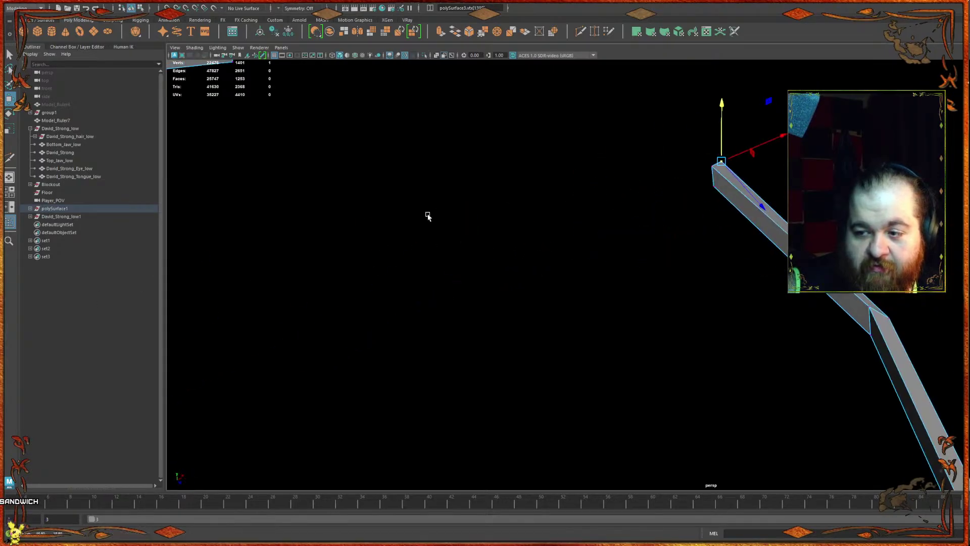
middle_click_drag(426, 214, 564, 305, "alt")
left_click_drag(565, 305, 853, 286, "alt")
middle_click_drag(854, 285, 713, 330, "alt")
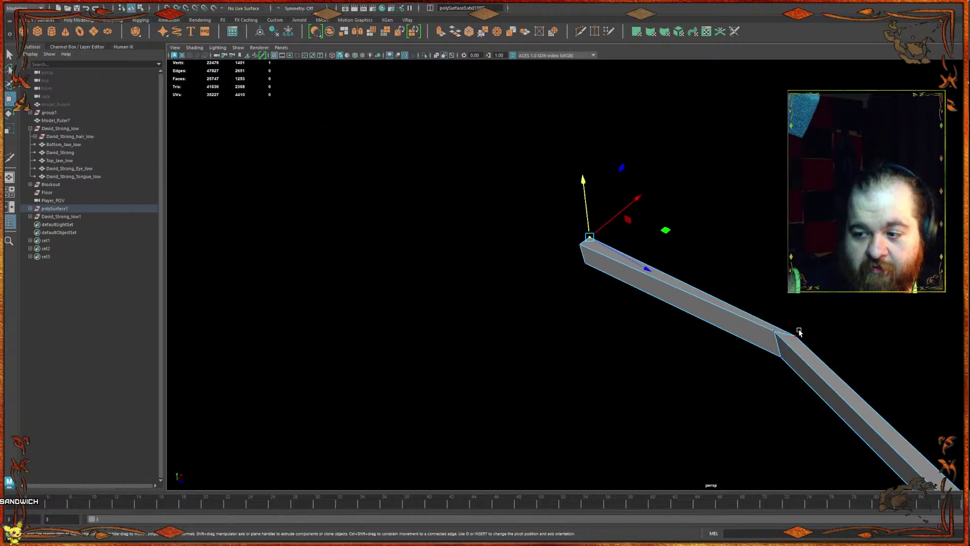
left_click_drag(795, 310, 804, 294)
- Select one strip's two end edges, extrude a new segment toward the opposite strip and shift its end along X and Z
left_click_drag(656, 220, 567, 246, "alt")
middle_click_drag(567, 245, 495, 251, "alt")
scroll(495, 251, "up", 3)
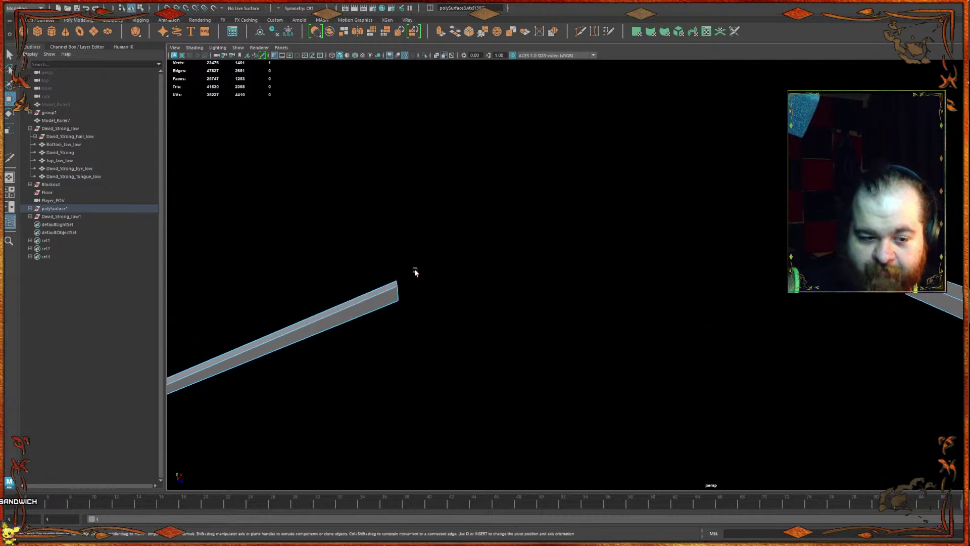
left_click(394, 297)
left_click(400, 296)
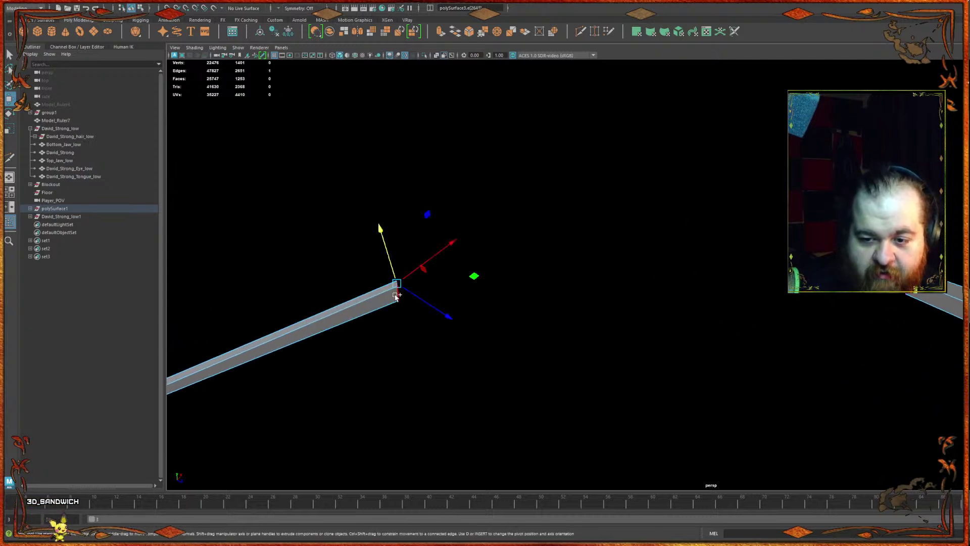
left_click_drag(396, 296, 550, 272, "shift")
left_click_drag(561, 217, 634, 161)
left_click_drag(636, 229, 725, 303)
middle_click_drag(711, 254, 464, 293, "alt")
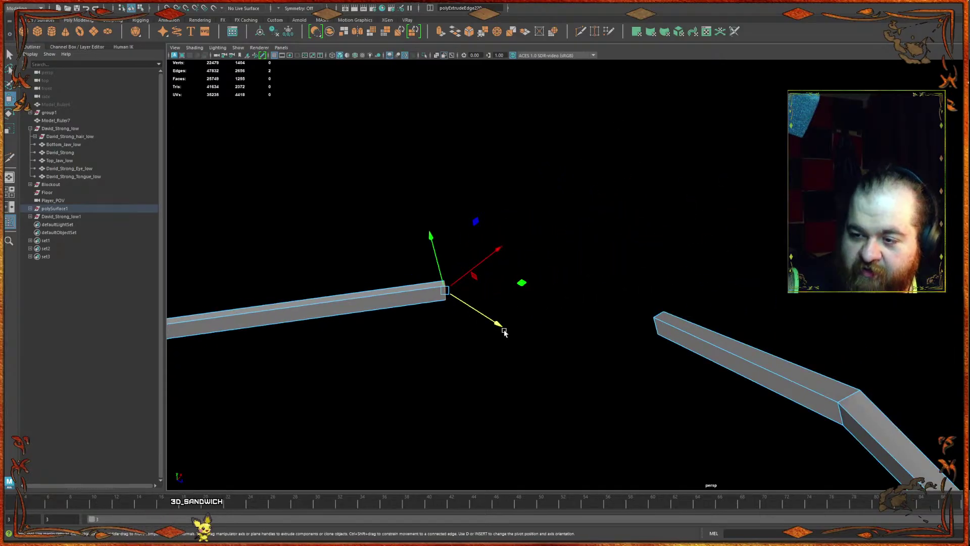
- Select both end edges of the opposite strip and extrude a new segment toward the facing strip's tip
left_click(656, 315)
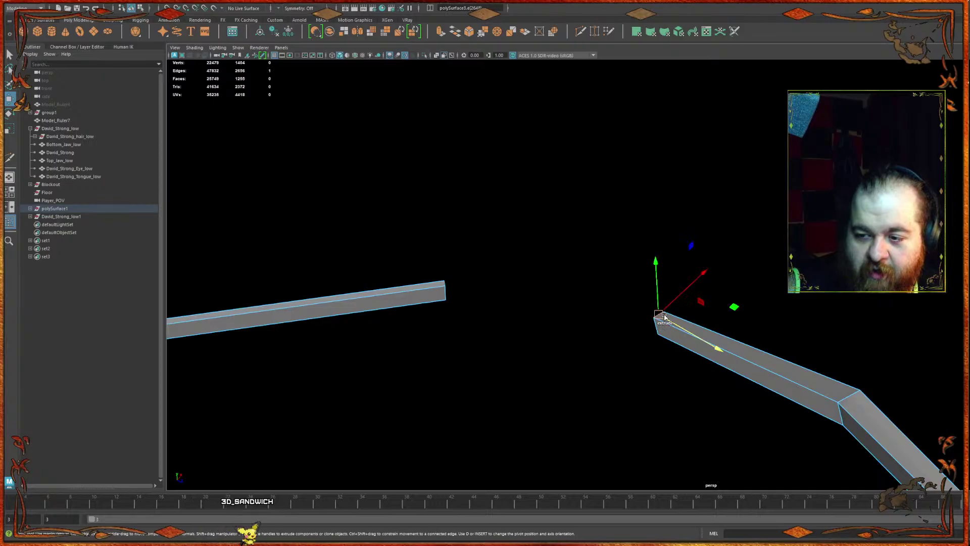
left_click_drag(665, 316, 529, 239, "shift")
key("ctrl+z")
left_click(657, 327, "shift")
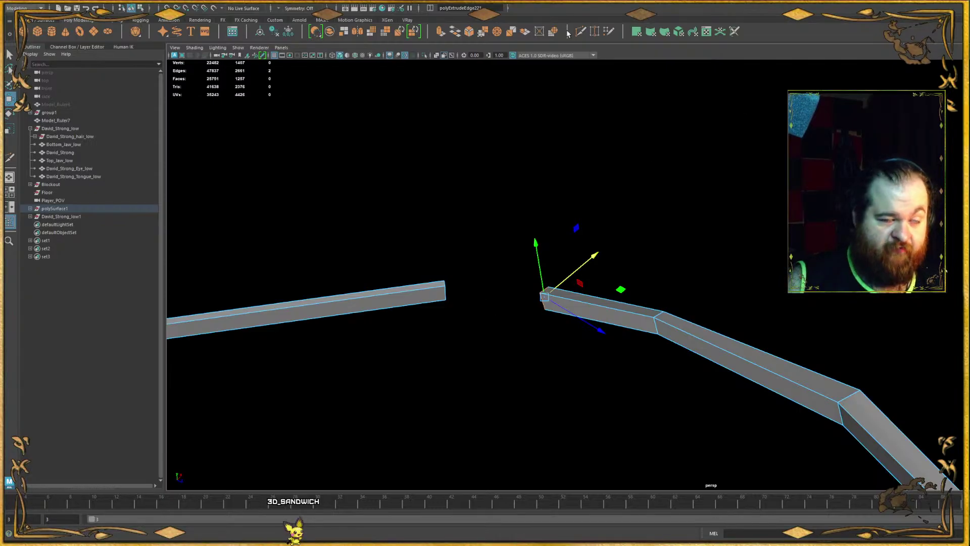
- Insert an edge loop partway along the facing strip's last segment and move it sideways to form a bend
left_click_drag(529, 185, 704, 95, "alt")
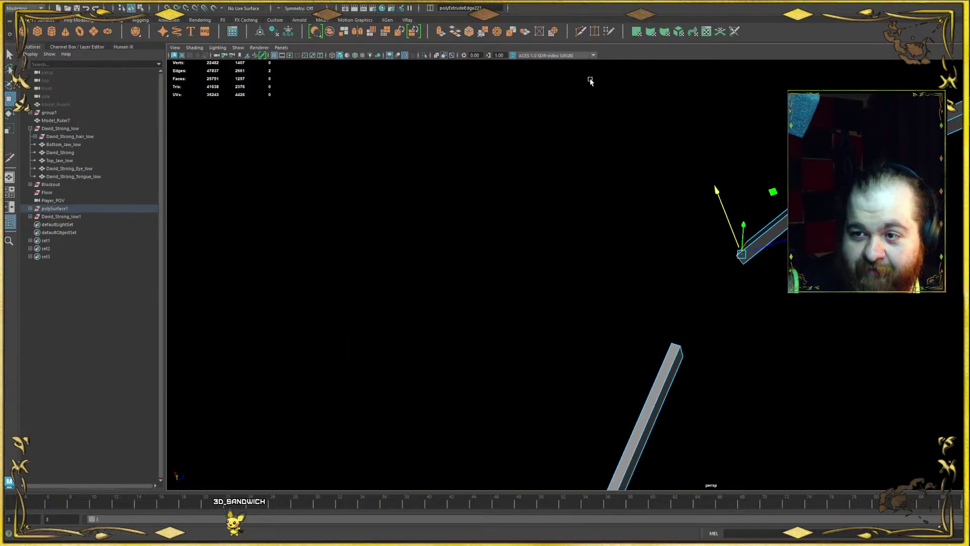
left_click_drag(590, 81, 618, 173, "alt")
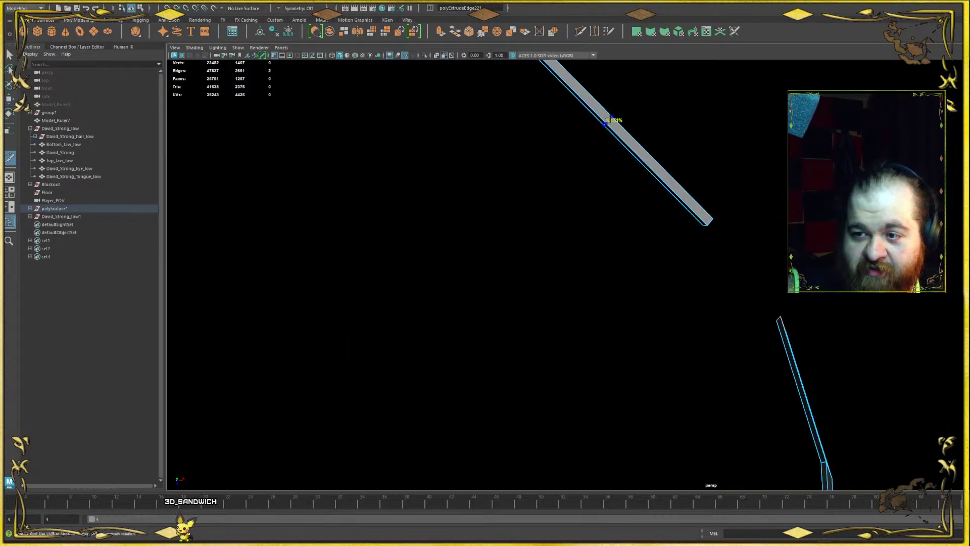
middle_click_drag(610, 118, 570, 188, "alt")
left_click(554, 171)
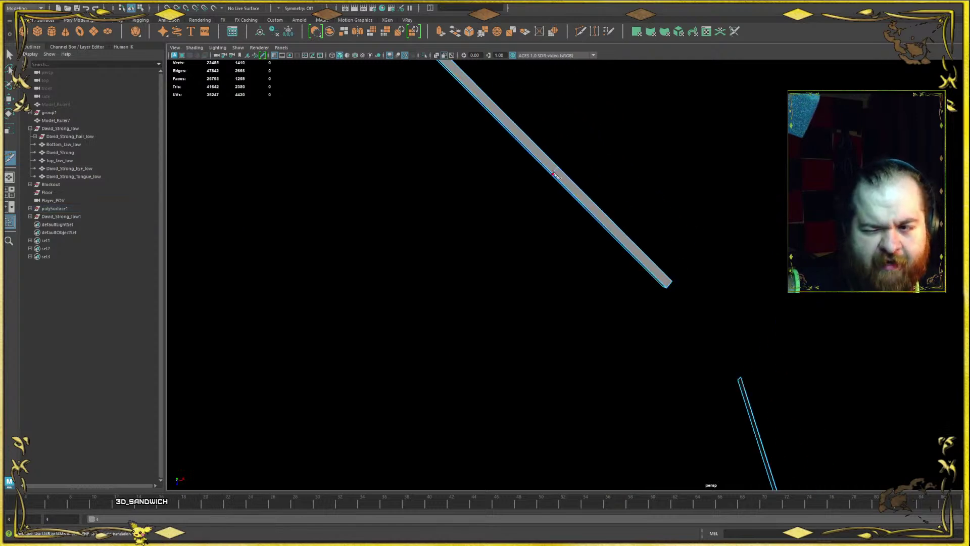
key("w")
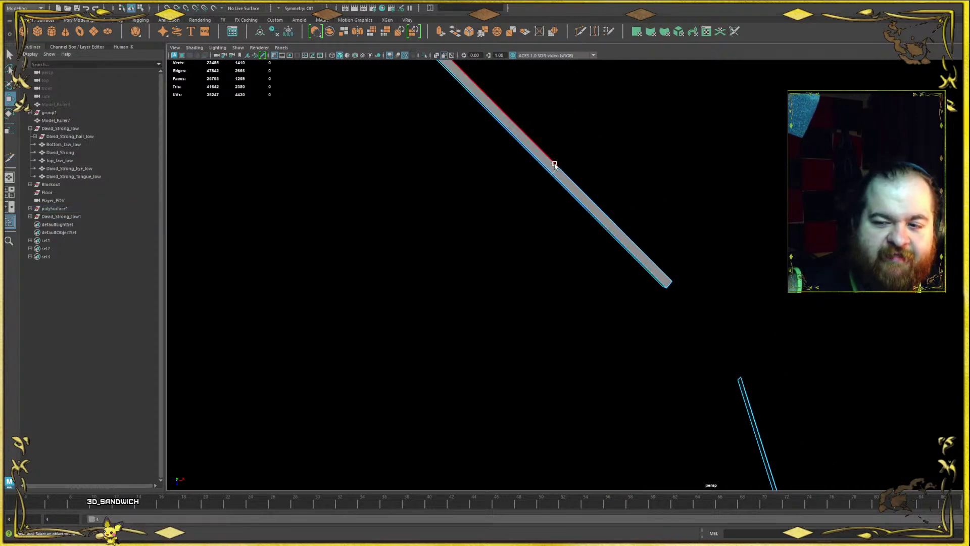
left_click(556, 170)
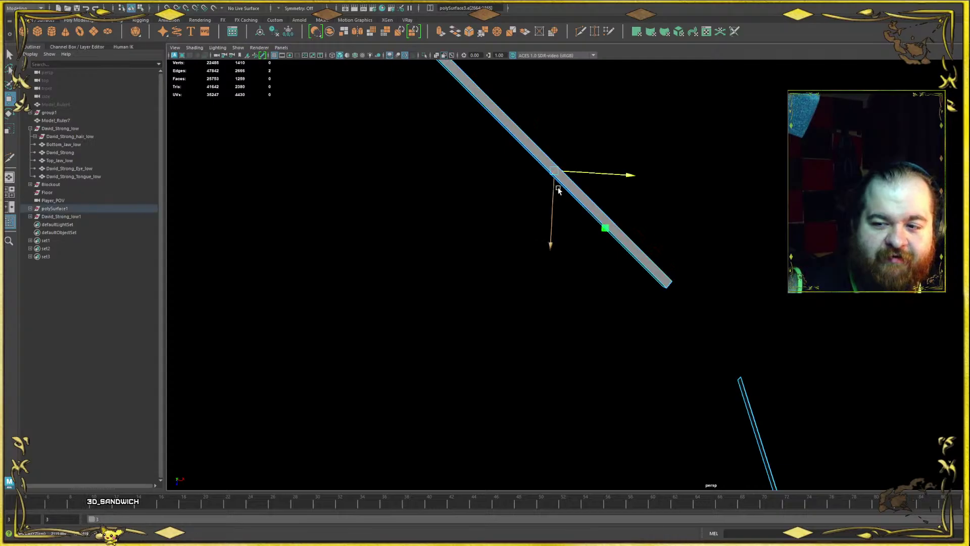
left_click_drag(556, 190, 607, 171)
left_click_drag(664, 251, 647, 118, "alt")
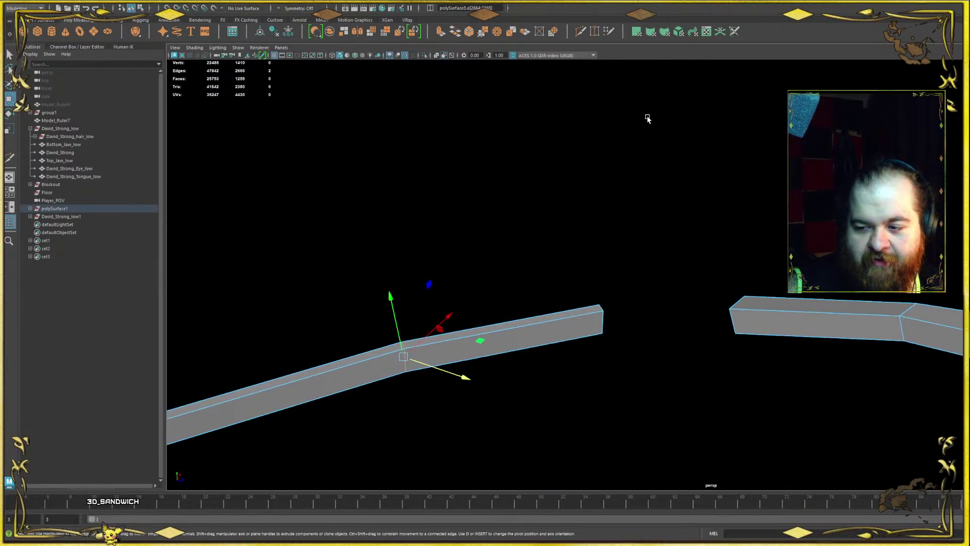
scroll(715, 318, "up", 5)
right_click_drag(775, 305, 763, 304)
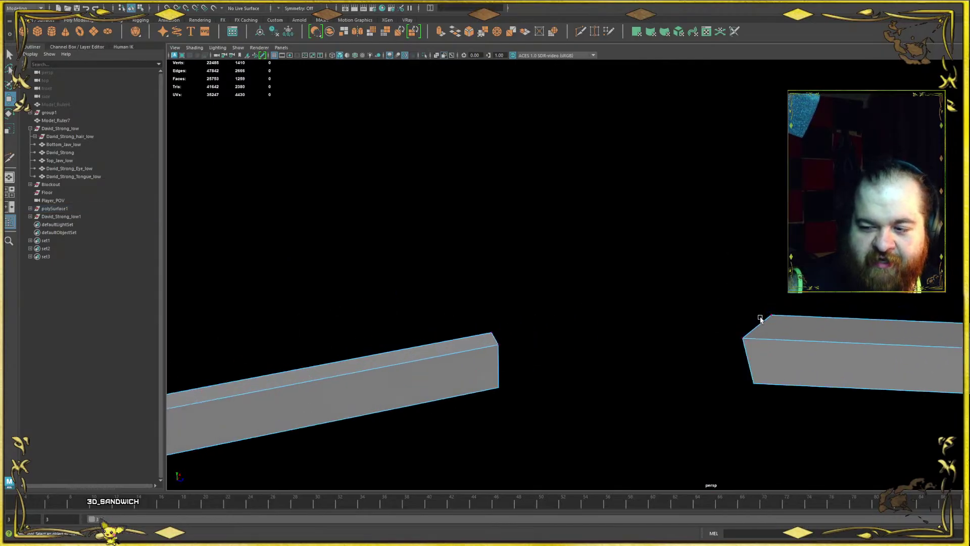
left_click(772, 318)
left_click_drag(772, 318, 739, 317)
left_click_drag(728, 354, 695, 234, "alt")
right_click_drag(696, 234, 694, 232)
- Select the lengthwise corner edges of the opposite strip's last segments and move them along X to widen the top faces
left_click_drag(735, 295, 775, 205, "alt")
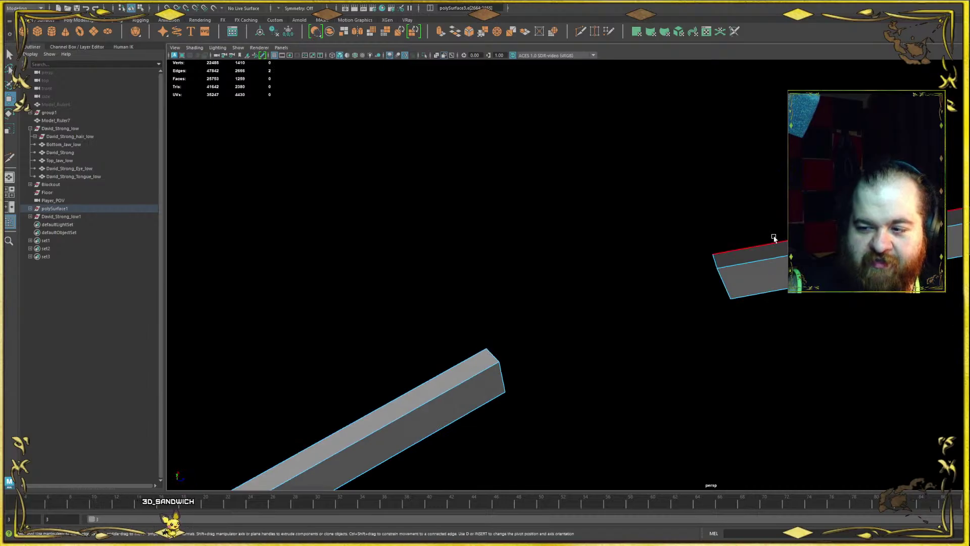
left_click(774, 263)
left_click_drag(774, 263, 912, 189, "alt")
left_click_drag(694, 276, 686, 318, "alt")
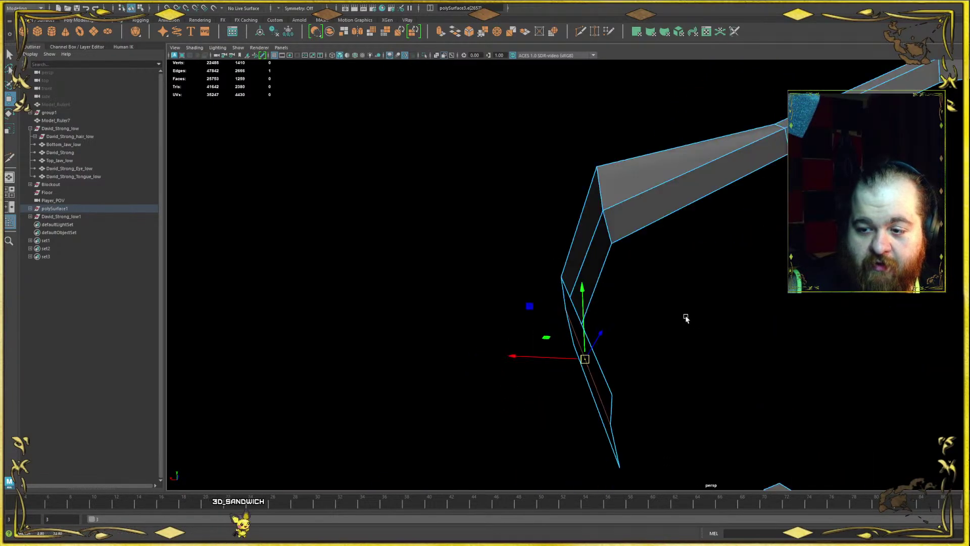
left_click(597, 247, "shift")
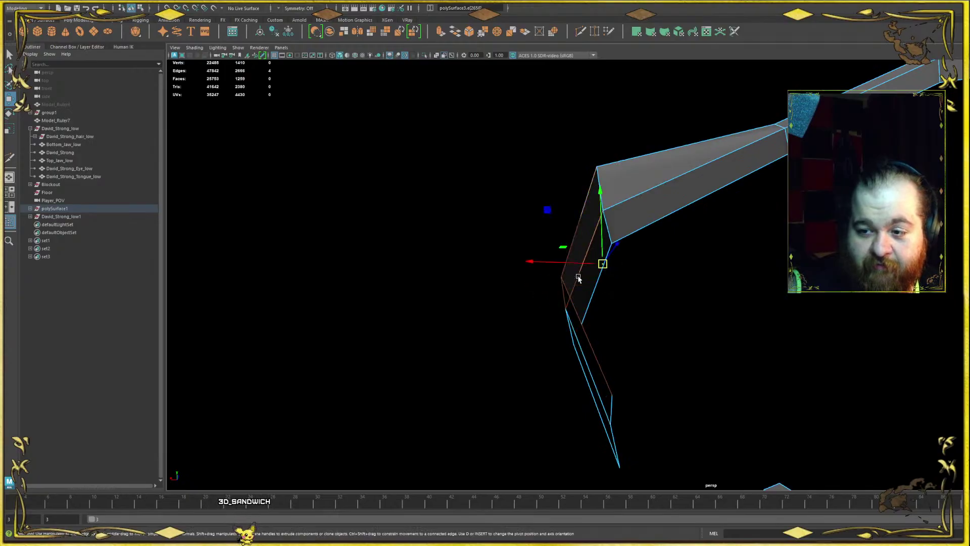
left_click_drag(544, 282, 567, 285)
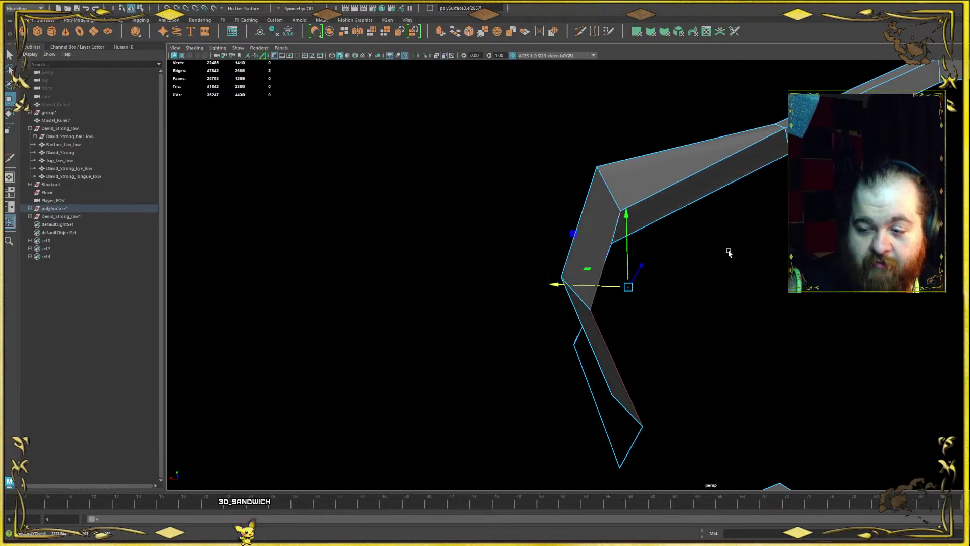
- Extrude the facing strip's end edges into a new segment reaching close to the opposite strip's tip
left_click_drag(728, 253, 568, 318, "alt")
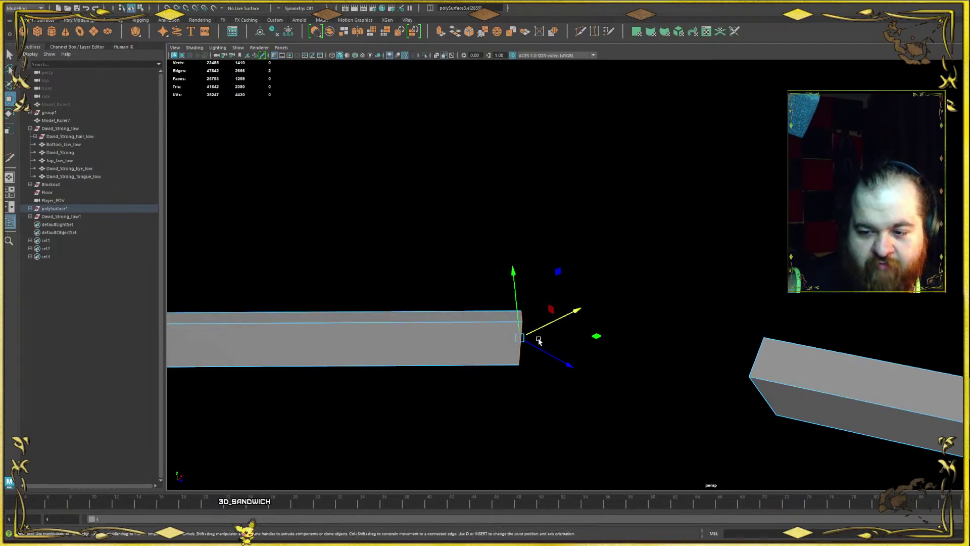
left_click_drag(539, 341, 558, 345, "alt")
left_click_drag(492, 385, 677, 365, "shift")
- Lower the new tip's upper front corner vertex and merge it with the matching vertex on the opposite strip
right_click(663, 310)
right_click_drag(662, 357, 626, 311)
left_click(686, 359)
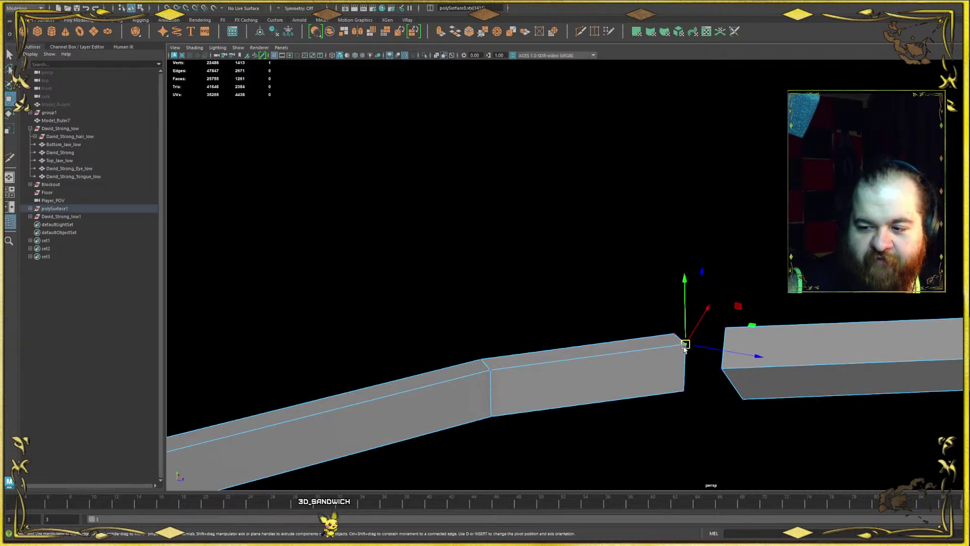
left_click(732, 374, "shift")
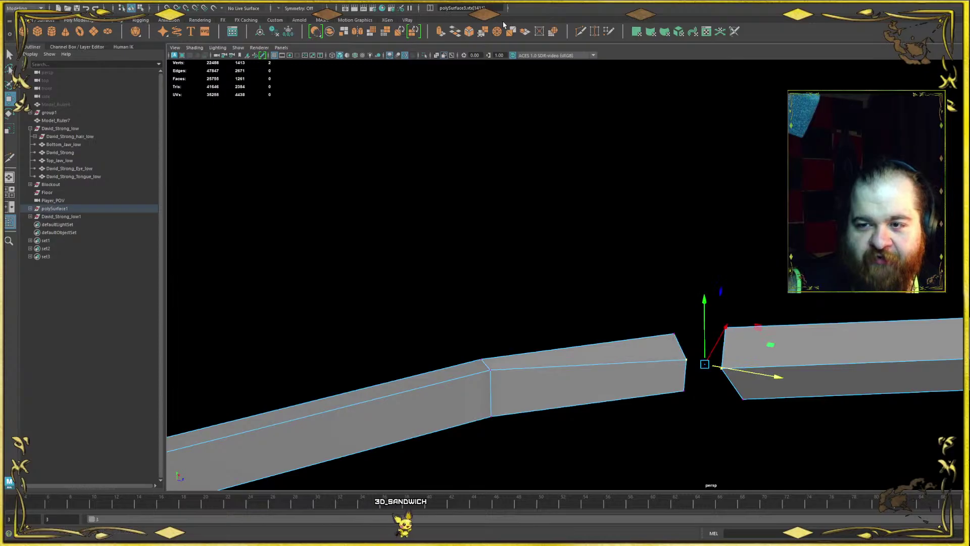
key("ctrl+m")
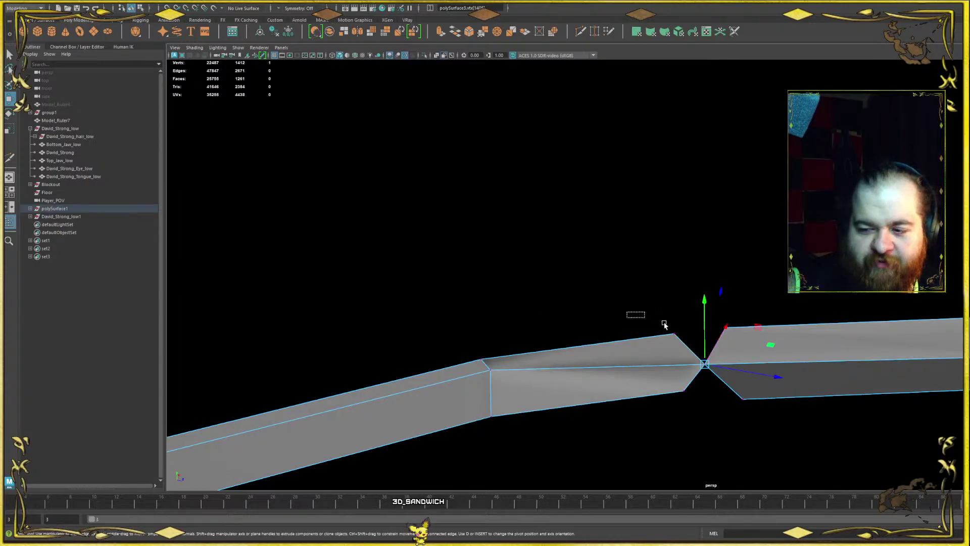
- Merge the remaining upper back and lower vertex pairs to join the two strip ends
left_click_drag(761, 342, 761, 343)
key("f")
key("ctrl+m")
left_click_drag(636, 279, 668, 269, "alt")
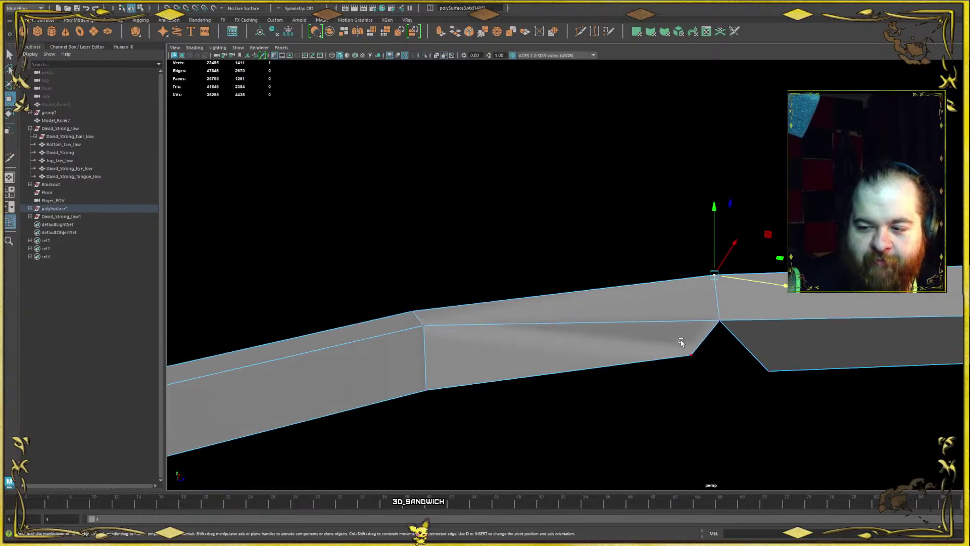
left_click_drag(831, 403, 832, 393)
key("ctrl+m")
- Select the cross edges at a sharp bend on each strip, shift them slightly along X and bevel them
left_click_drag(719, 254, 506, 303, "alt")
key("ctrl+F10")
left_click(560, 256, "shift")
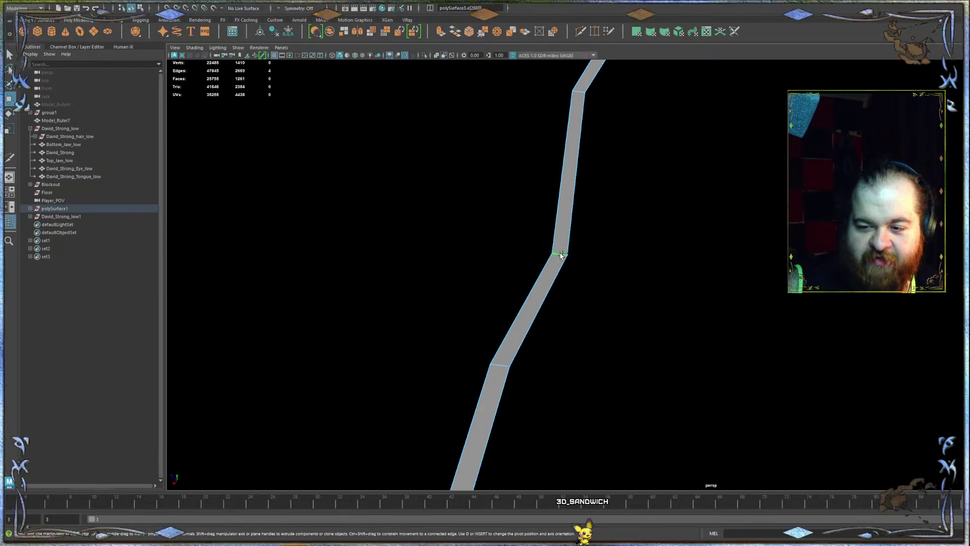
left_click_drag(713, 216, 654, 300, "alt")
left_click_drag(627, 343, 465, 313, "alt")
key("e")
key("d")
key("d")
left_click_drag(519, 379, 524, 366)
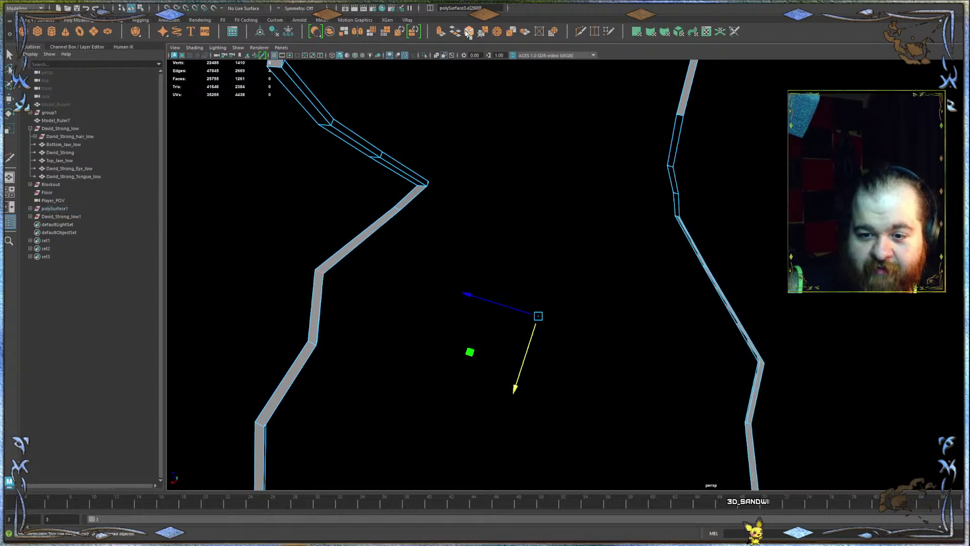
left_click(469, 33)
- Create a polygon cone and scale it up until it is about as large as the environment mesh
scroll(621, 195, "down", 2)
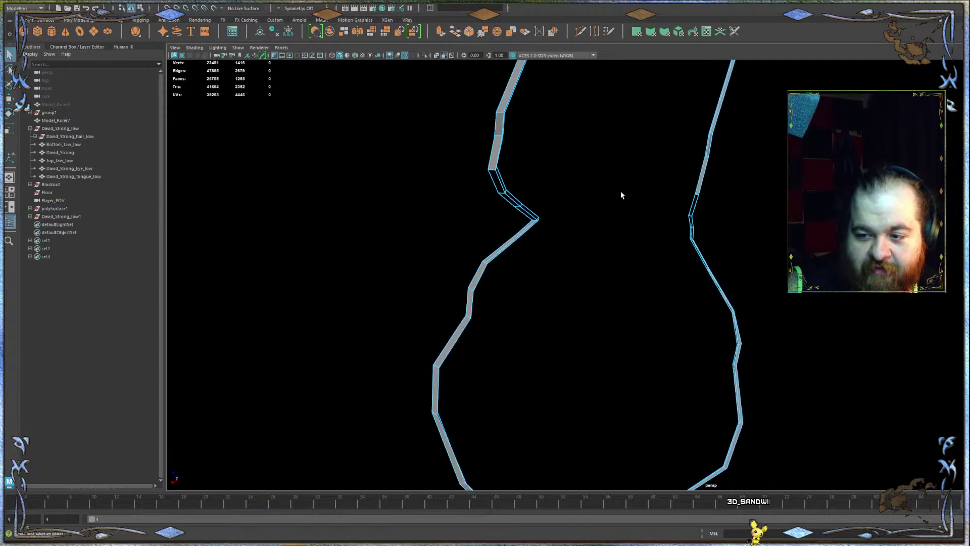
left_click_drag(622, 195, 660, 268, "alt")
middle_click_drag(660, 268, 495, 209, "alt")
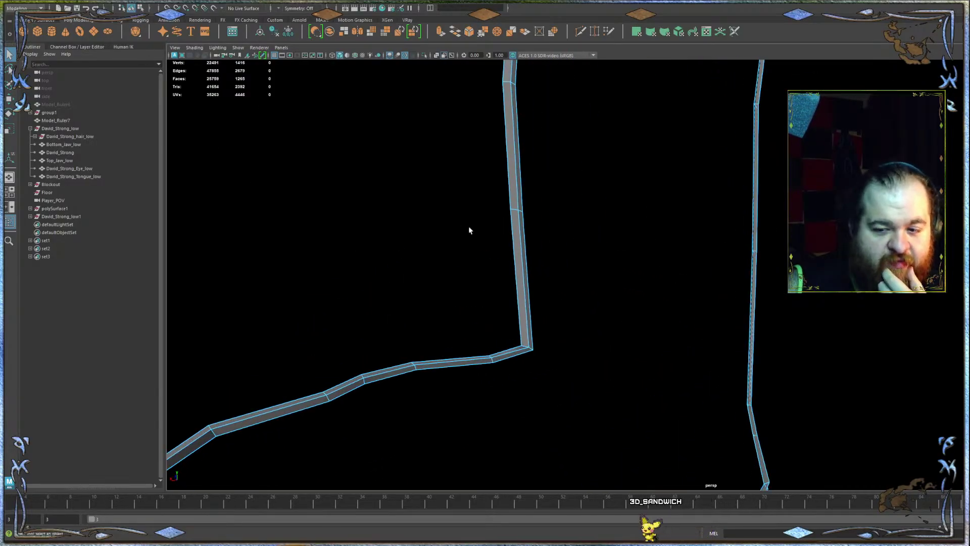
right_click_drag(469, 230, 588, 182, "alt")
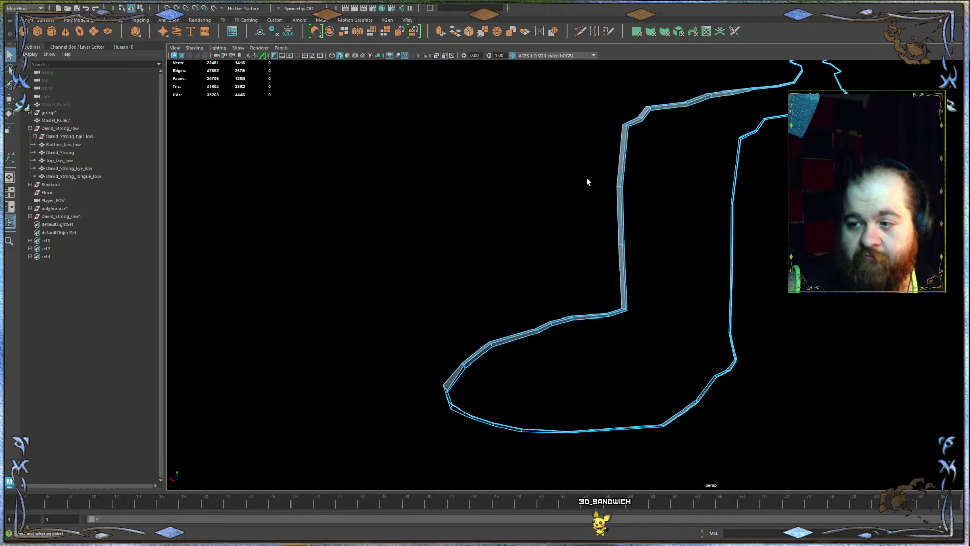
left_click_drag(588, 182, 708, 364, "alt")
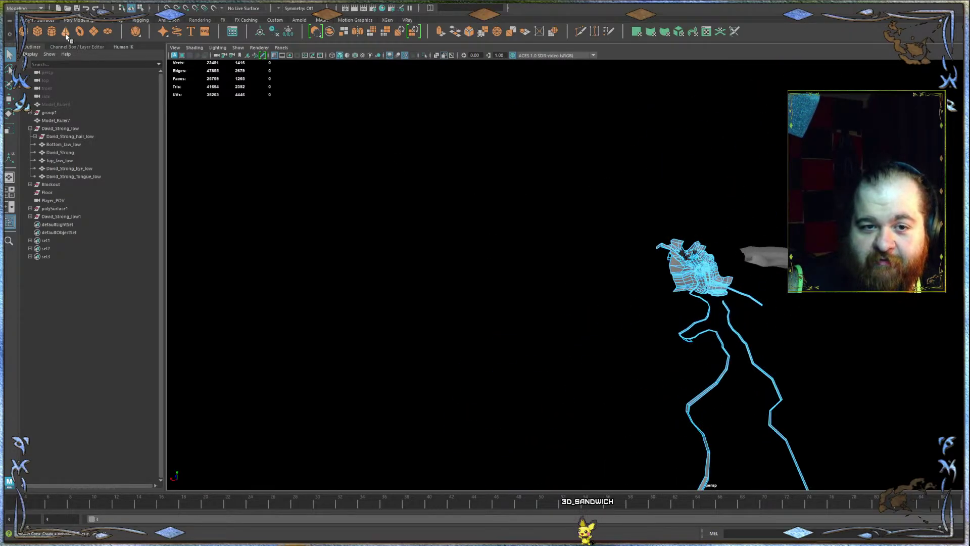
left_click(66, 32)
key("w")
key("r")
left_click_drag(682, 250, 708, 238)
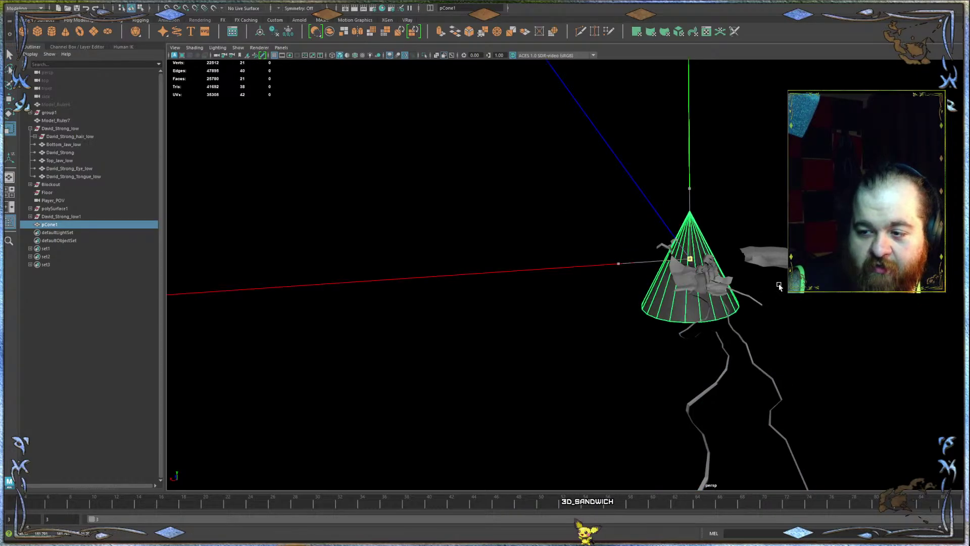
- Move the cone onto one strip's vertical drop and rename it Cave_Enterance
key("w")
right_click_drag(682, 242, 725, 258, "alt")
left_click_drag(725, 257, 952, 366, "alt")
left_click_drag(938, 312, 717, 161)
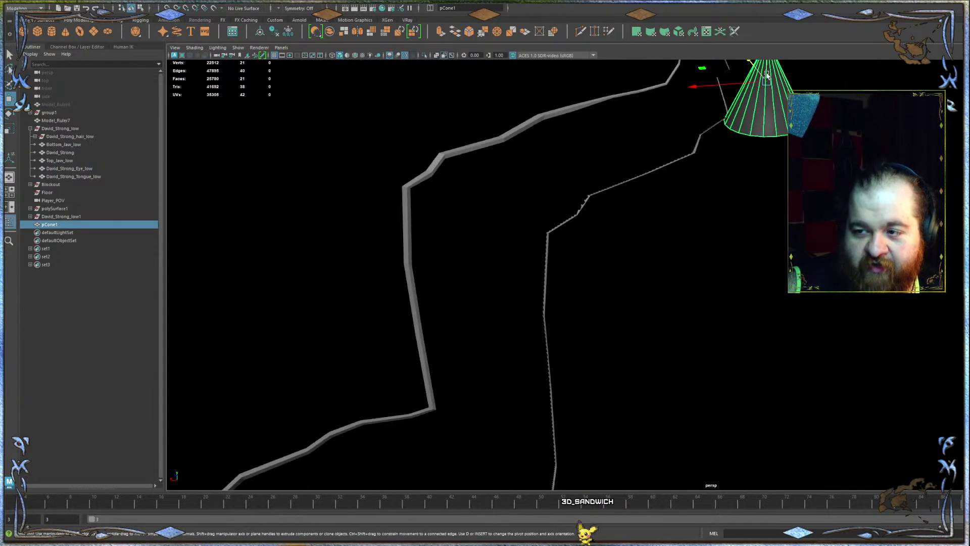
left_click_drag(767, 74, 427, 318)
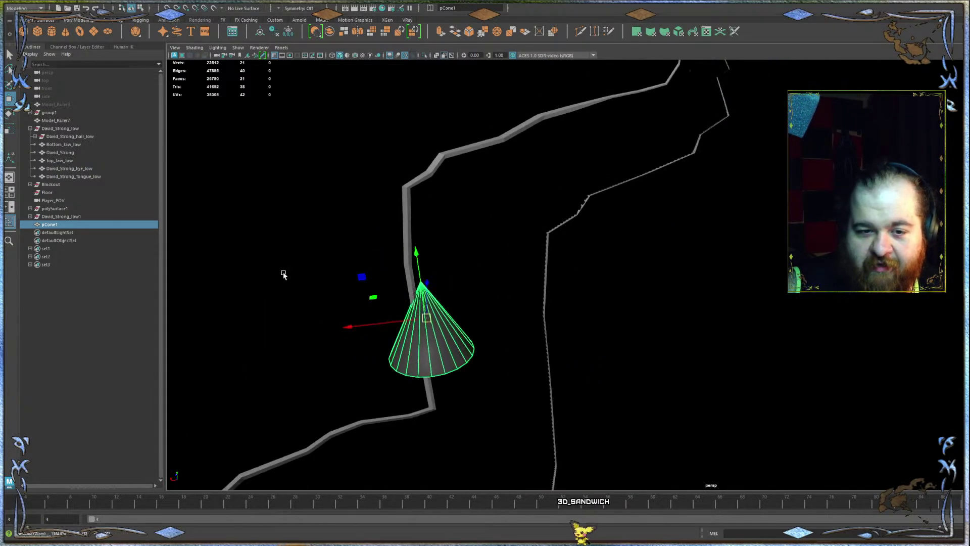
double_click(50, 224)
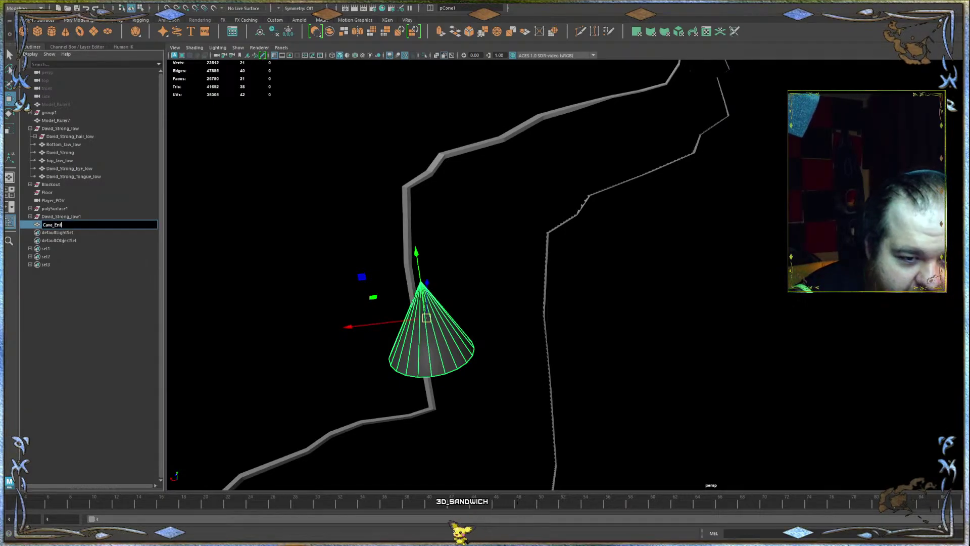
key("Return")
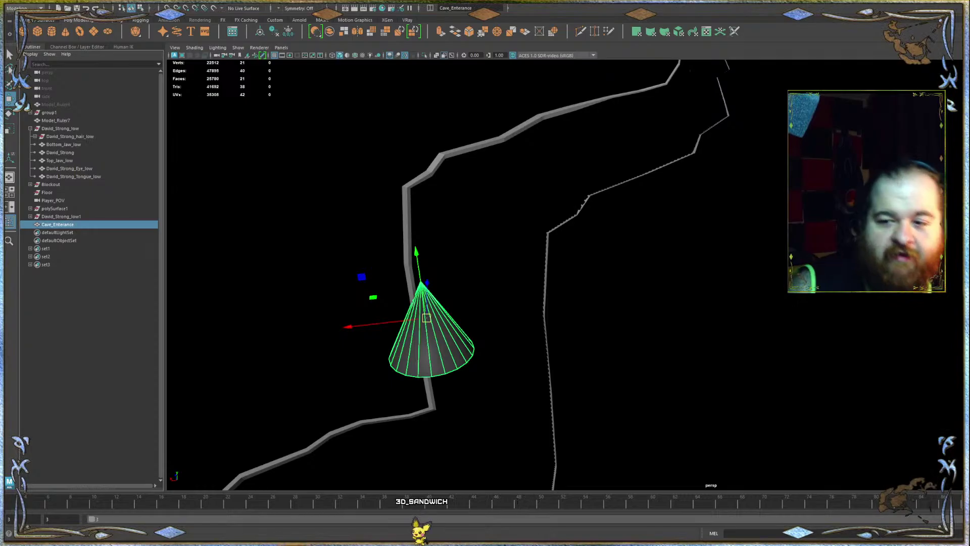
- Rotate the Cave_Enterance cone onto its side and position it between the two strips near the bottom of the drop
left_click(433, 155)
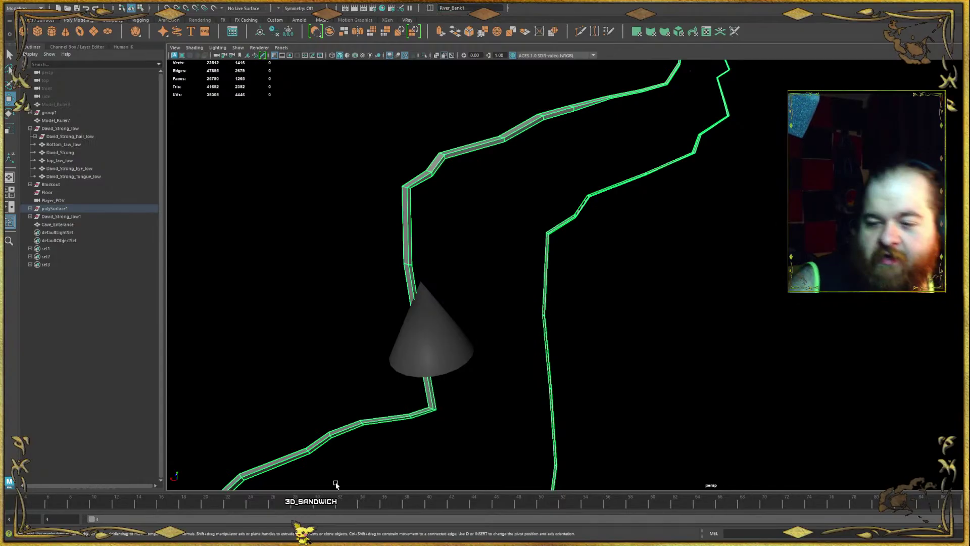
left_click(433, 330)
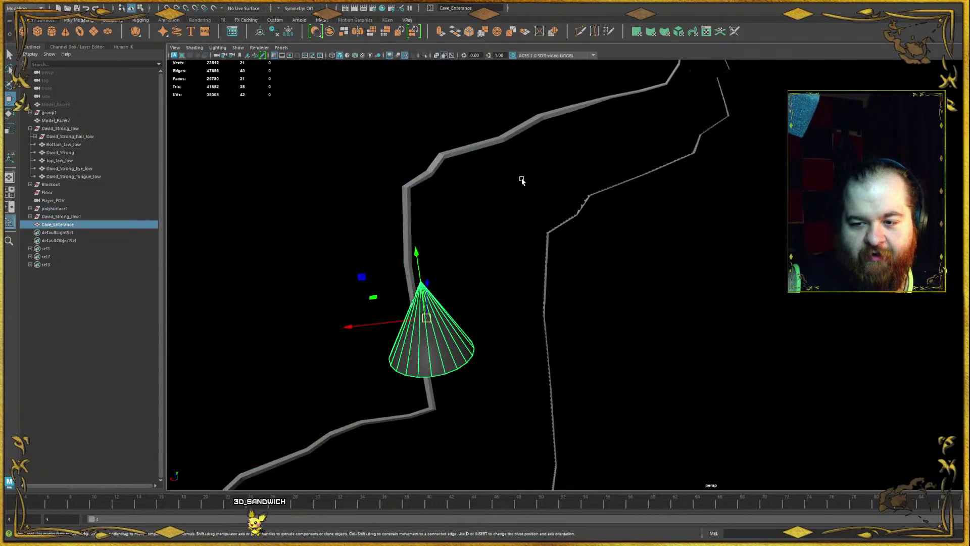
left_click_drag(585, 204, 626, 165, "alt")
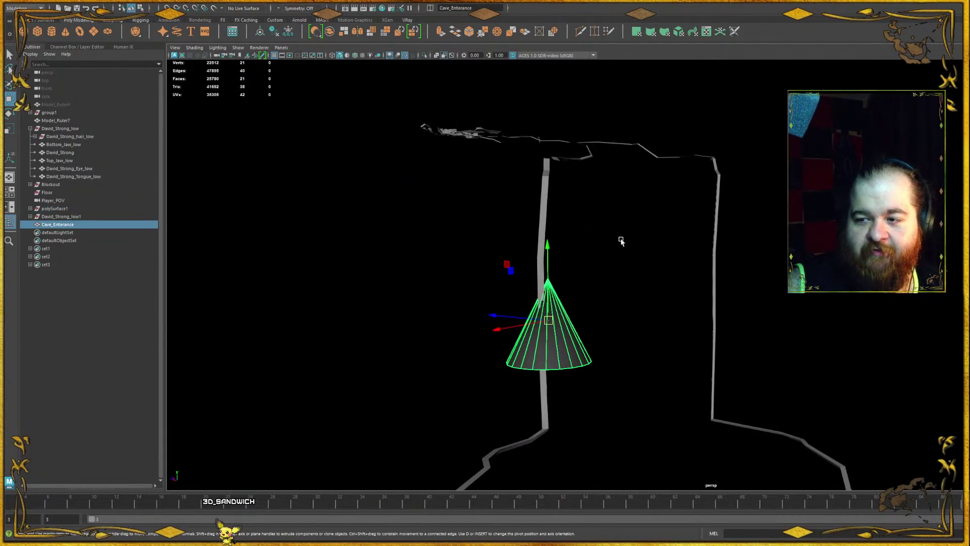
left_click_drag(591, 287, 630, 225, "alt")
key("e")
left_click_drag(613, 194, 649, 201, "alt")
key("w")
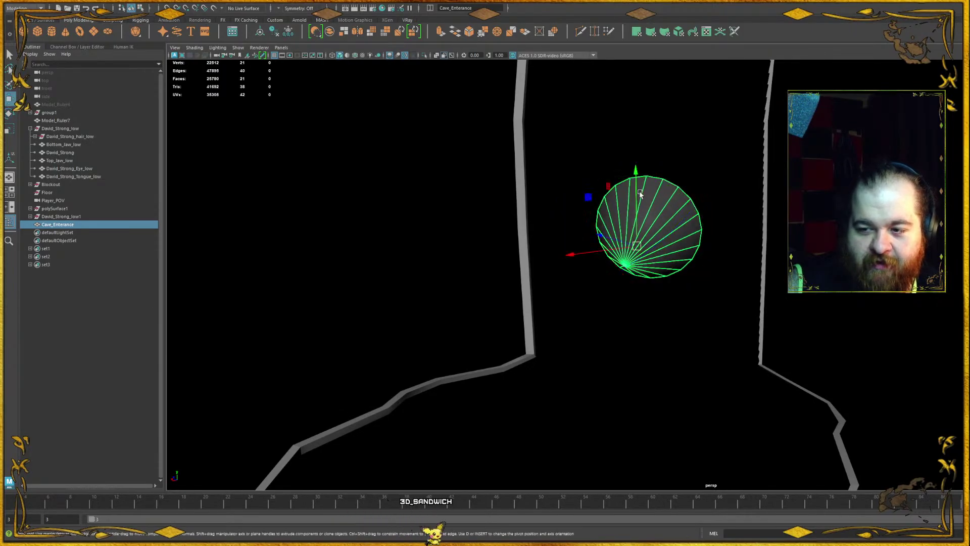
left_click_drag(639, 193, 642, 273)
left_click_drag(642, 273, 691, 299, "alt")
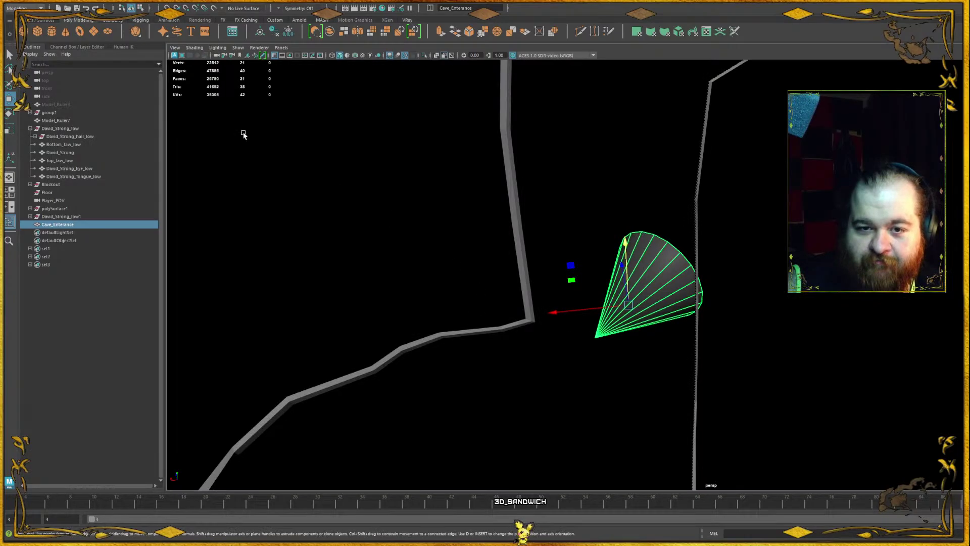
- Create a polygon plane and switch the viewport background from black to the blue-grey gradient
left_click(93, 32)
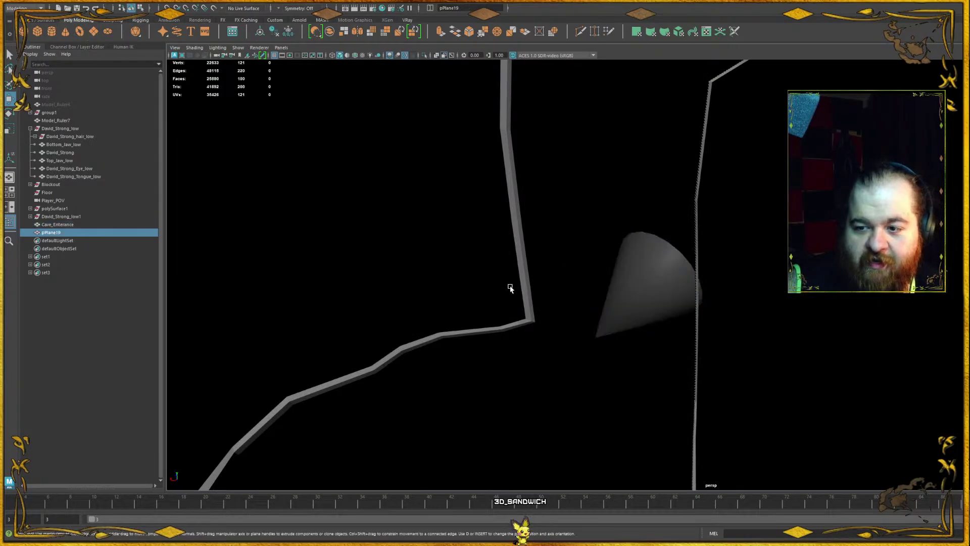
left_click_drag(509, 288, 663, 194)
scroll(650, 205, "up", 10)
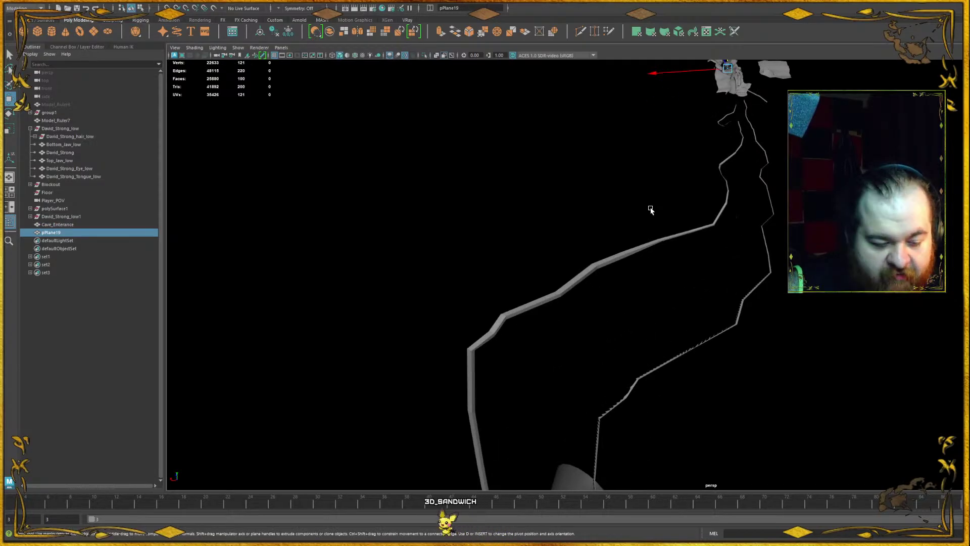
key("alt+b")
key("alt+b")
key("alt+b")
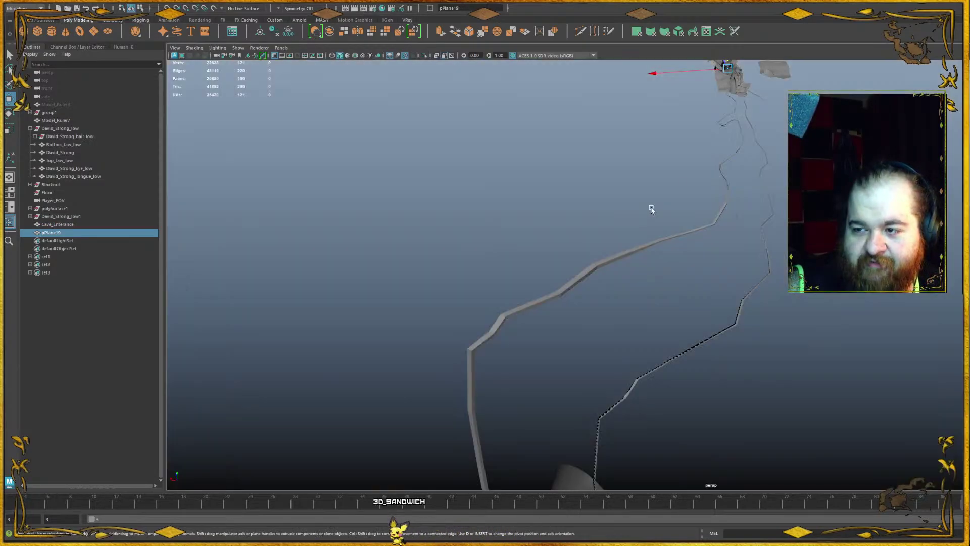
- Move the new plane down to the foot of the drop beside the Cave_Enterance cone's tip and scale it to about 303
scroll(631, 234, "down", 3)
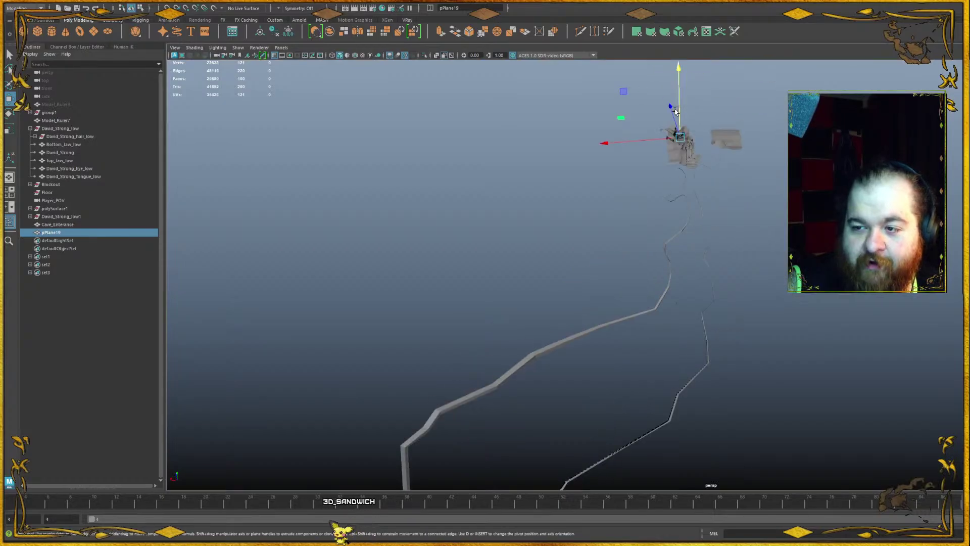
left_click_drag(676, 111, 703, 279)
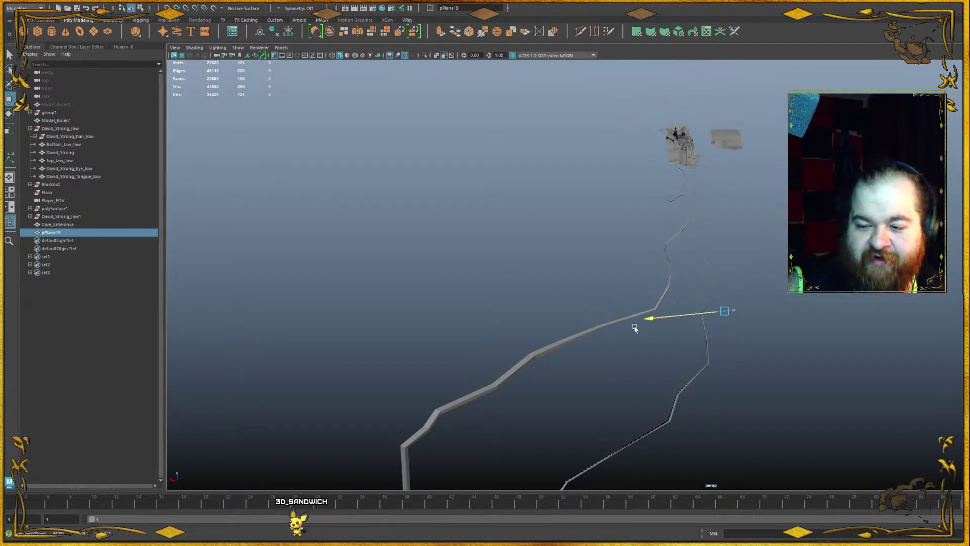
left_click_drag(635, 327, 609, 184, "alt")
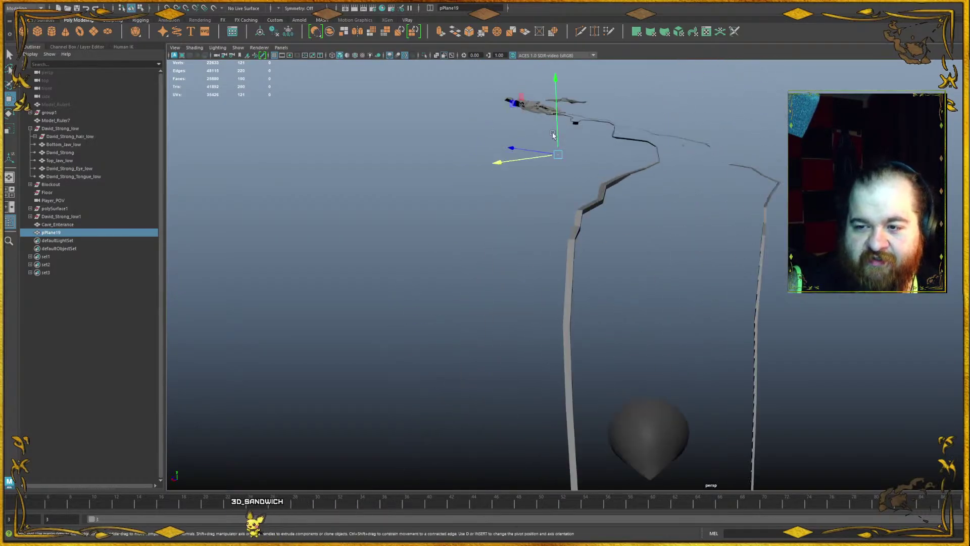
left_click_drag(553, 134, 484, 146, "alt")
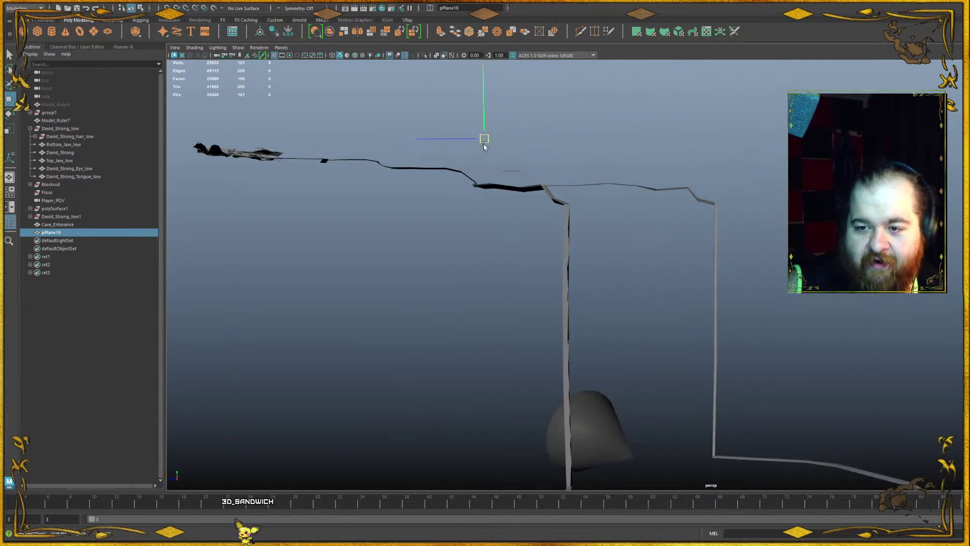
middle_click_drag(631, 379, 616, 235, "alt")
scroll(617, 235, "up", 3)
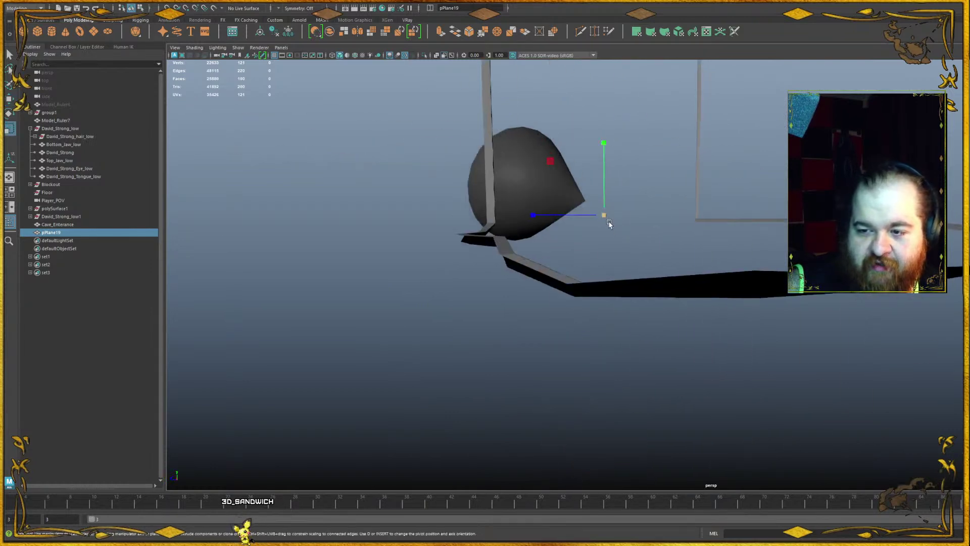
key("r")
left_click_drag(605, 218, 664, 226)
key("w")
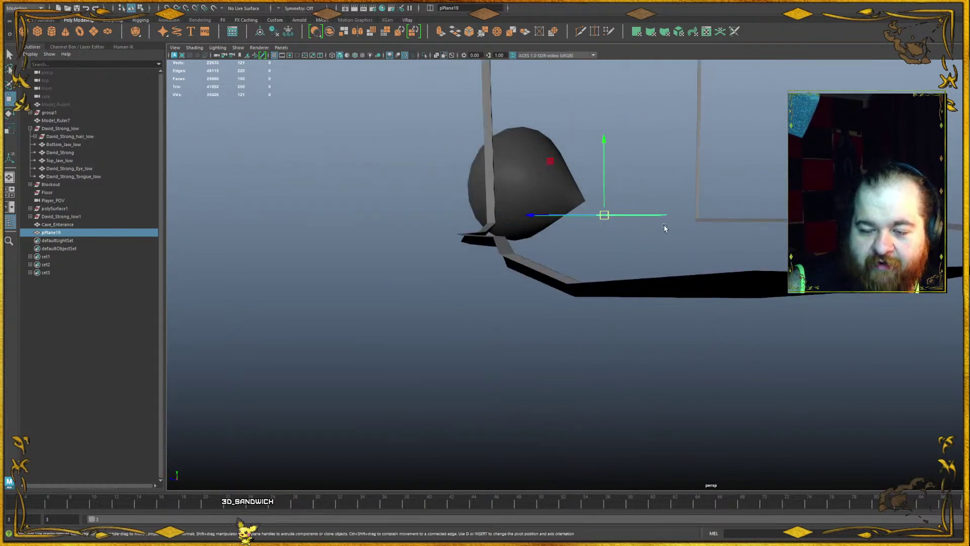
- Set the plane's Subdivisions Height and Subdivisions Width to 1
left_click(70, 47)
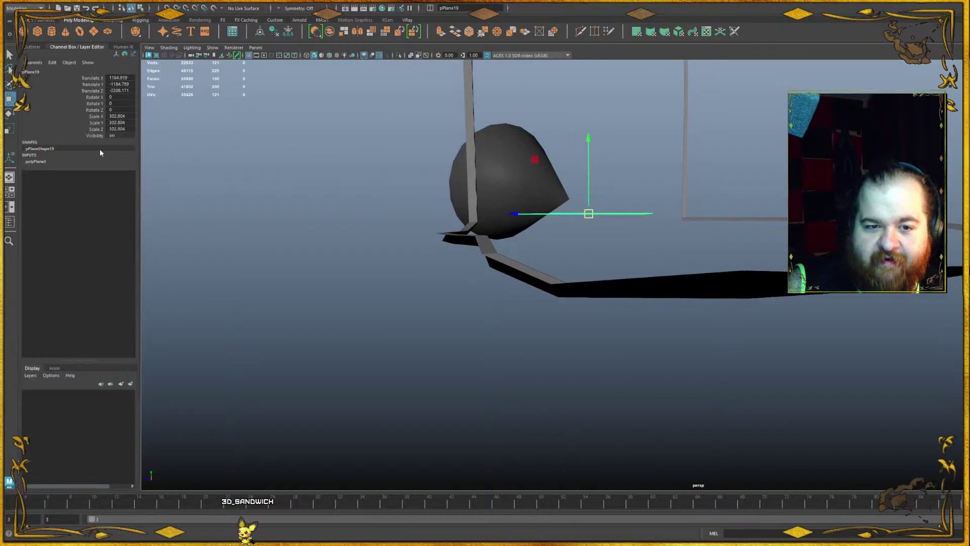
left_click(46, 162)
left_click_drag(571, 251, 600, 285, "alt")
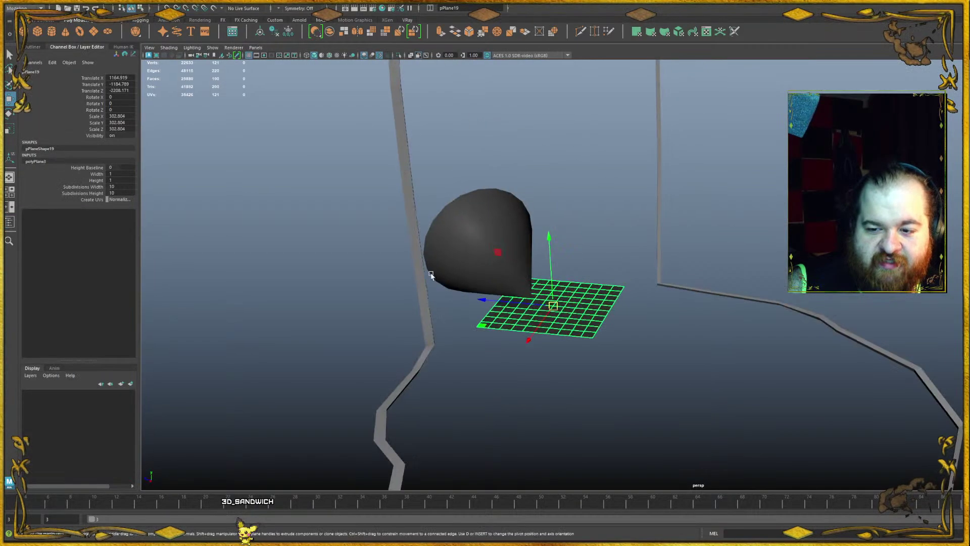
double_click(112, 193)
type("1")
key("Return")
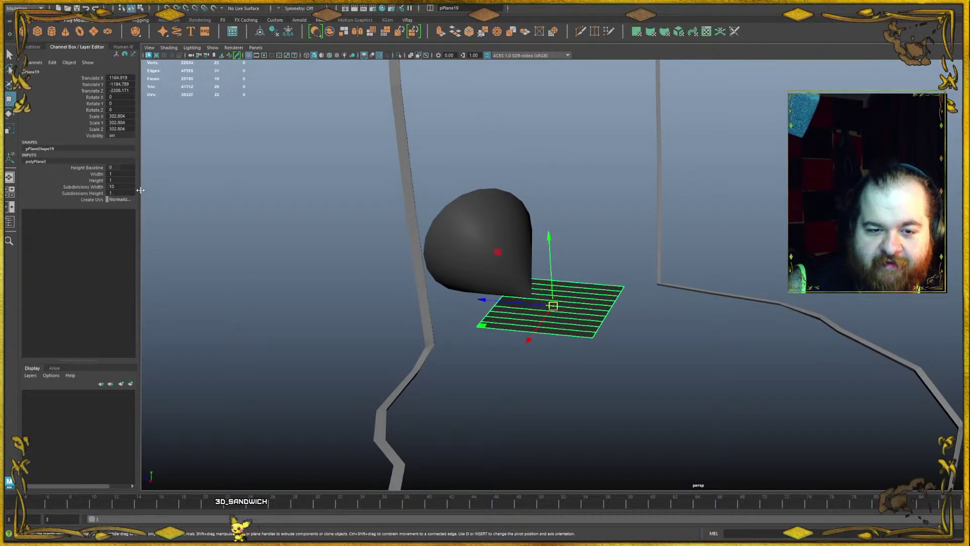
double_click(125, 187)
type("1")
key("Return")
- Rotate the plane about -47 degrees in Y, stretch it to about 611 in X and move it beneath the cone between the strips
key("e")
left_click_drag(596, 336, 532, 346)
key("r")
left_click_drag(555, 309, 691, 364)
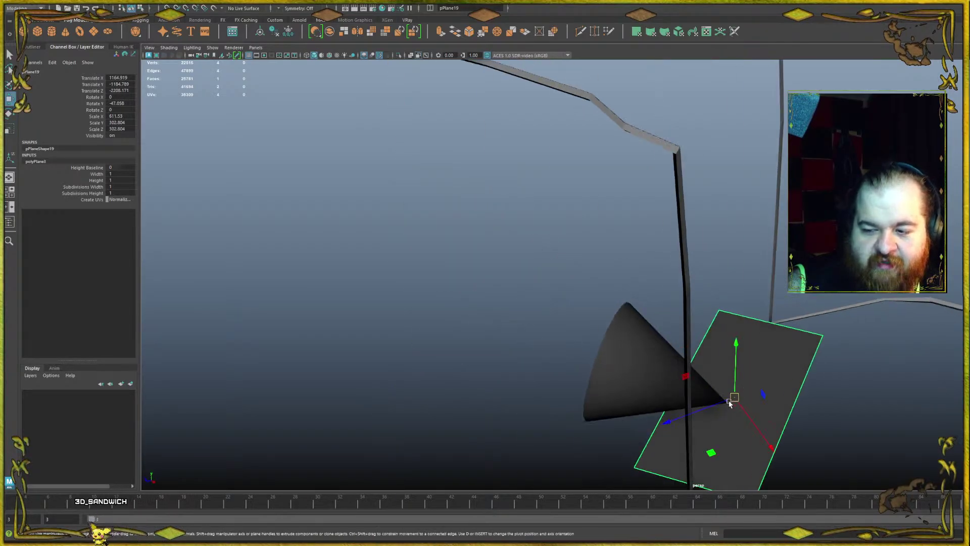
left_click_drag(729, 402, 681, 396)
key("f")
scroll(635, 288, "down", 2)
left_click_drag(635, 288, 718, 282, "alt")
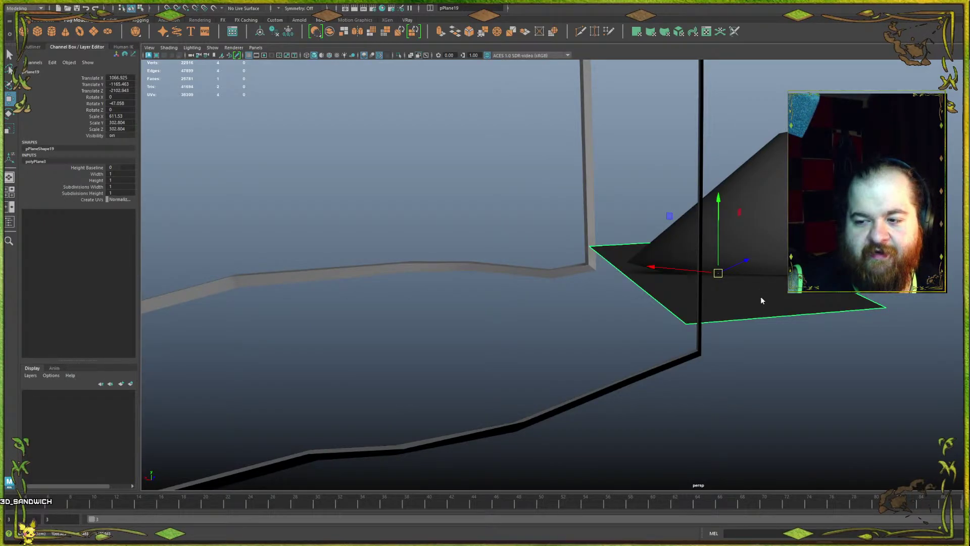
- Extrude two opposite edges of the plane and shape them into downward-sloping sides that flare outward
key("F10")
left_click(782, 308)
left_click_drag(480, 314, 510, 310, "alt")
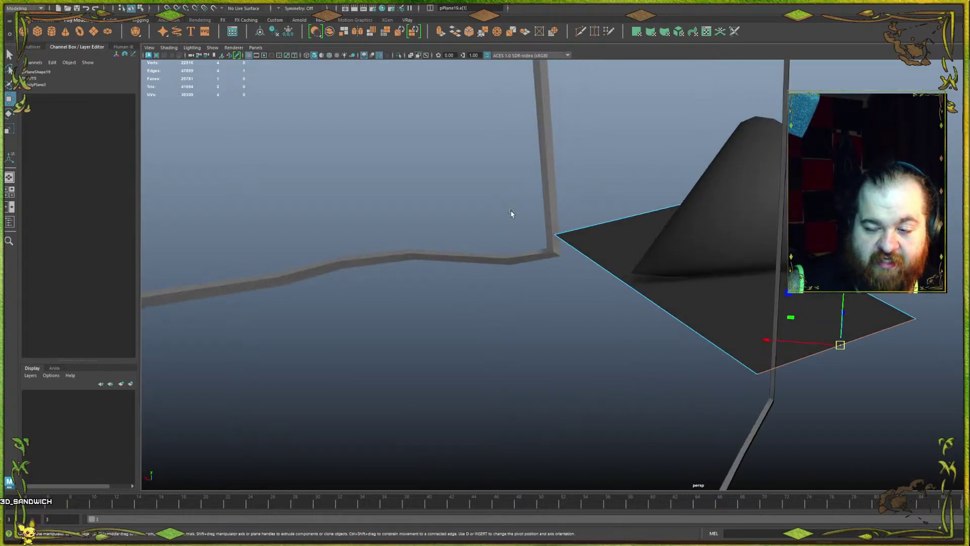
left_click(610, 235, "shift")
left_click_drag(609, 235, 712, 281, "alt")
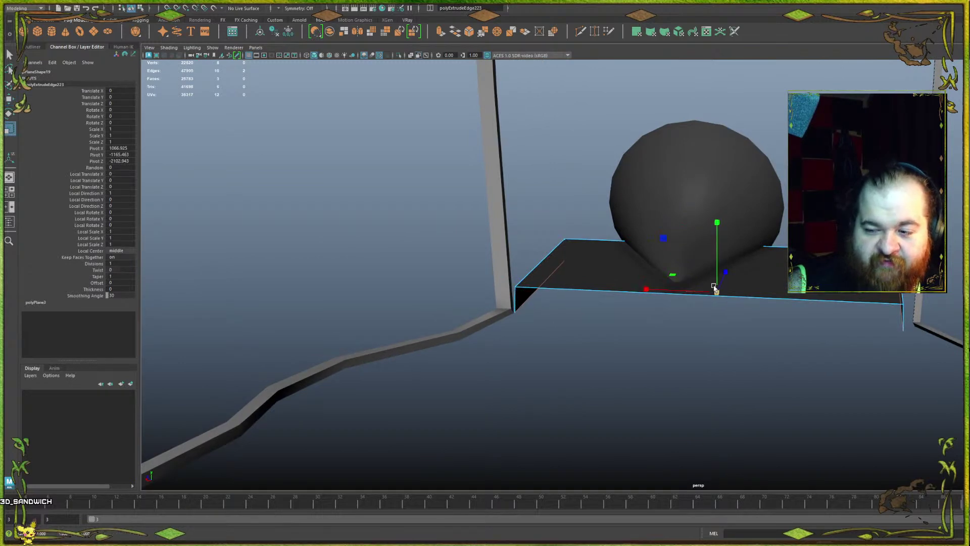
left_click_drag(645, 289, 588, 303)
- Raise the Cave_Enterance cone above the platform to about -1092 in Y
left_click(744, 207)
middle_click_drag(744, 205, 650, 276, "alt")
key("w")
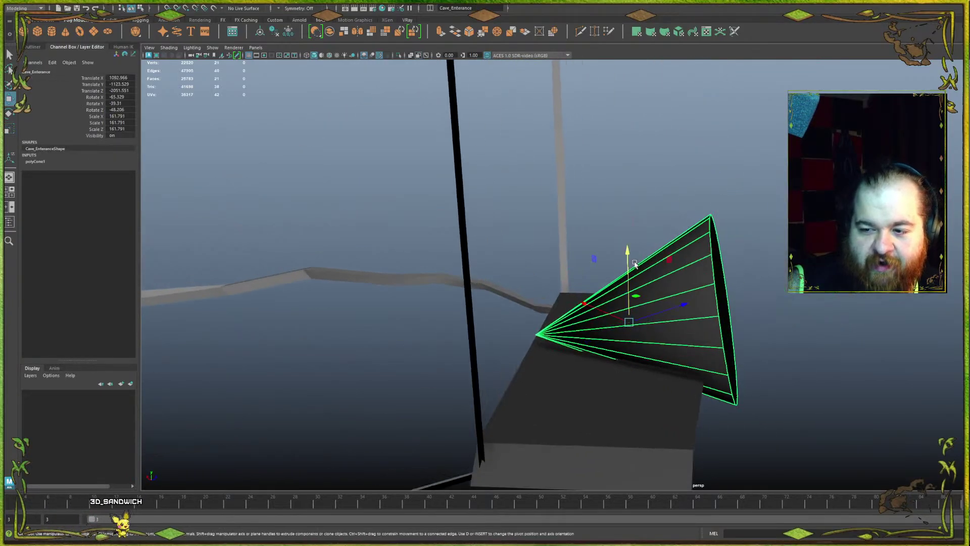
left_click_drag(634, 263, 685, 221)
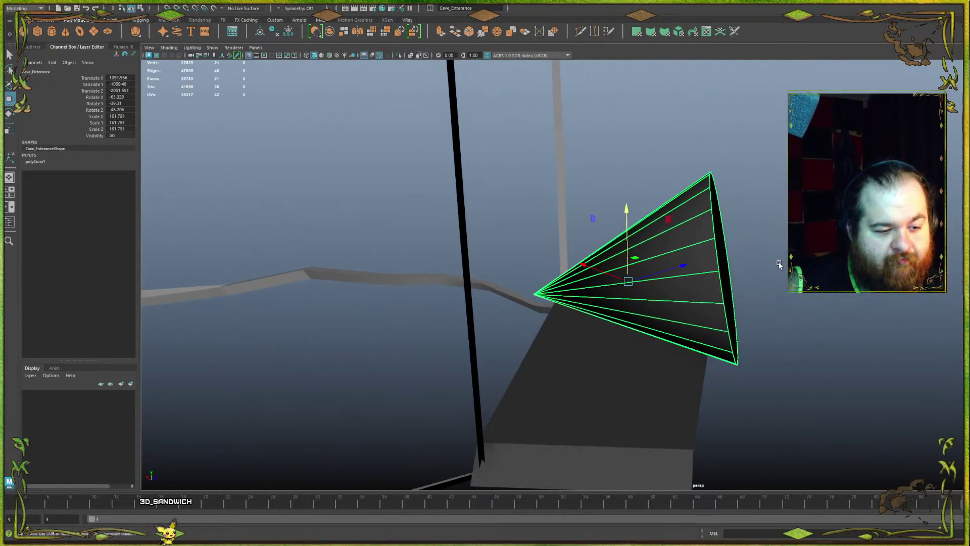
left_click_drag(779, 264, 882, 312, "alt")
- Slice straight across the Cave_Enterance cone near its tip with the Multi-Cut tool
left_click_drag(676, 289, 566, 183, "alt")
right_click_drag(573, 175, 566, 184, "shift")
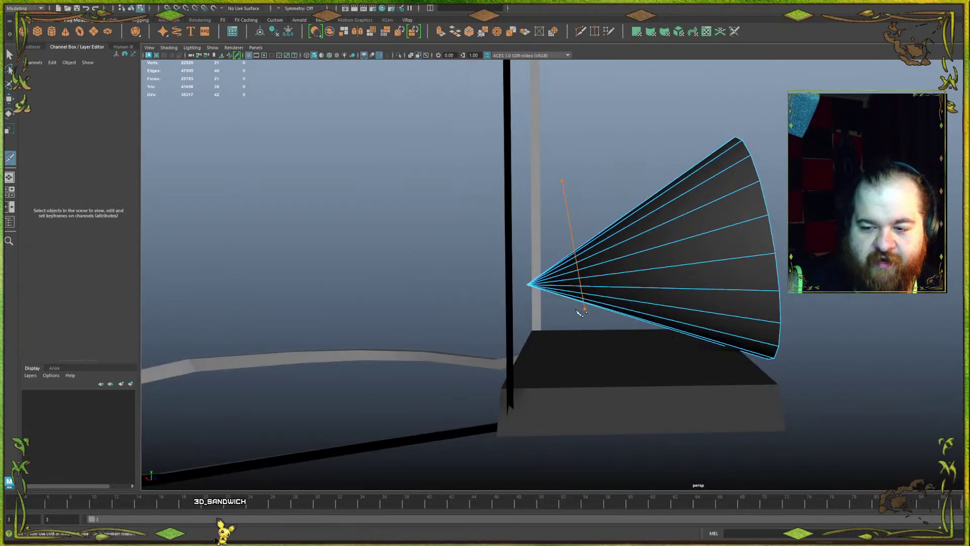
left_click_drag(575, 332, 575, 334, "shift")
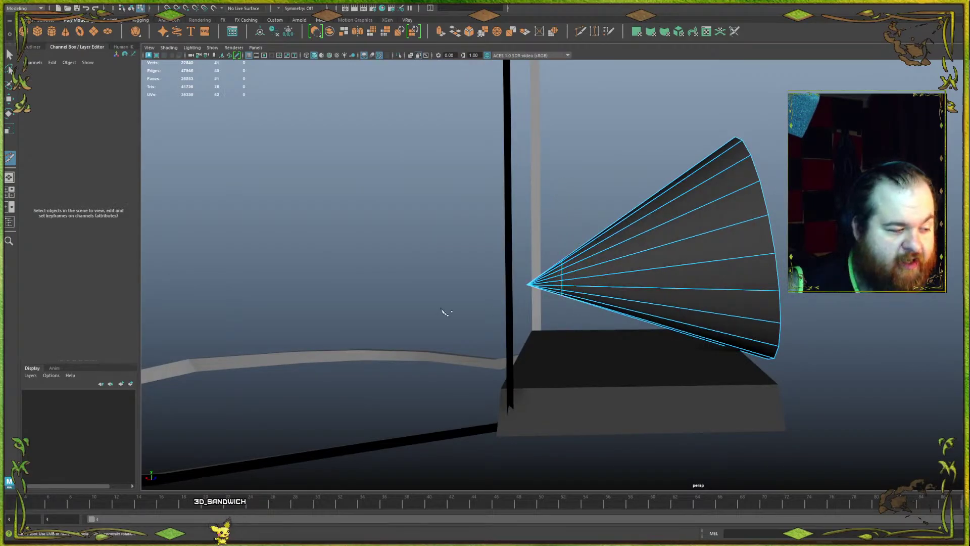
left_click_drag(537, 288, 522, 250, "alt")
- Delete the cone's tip faces and its base face to leave it open at both ends
right_click_drag(571, 154, 570, 175)
left_click_drag(513, 327, 514, 326)
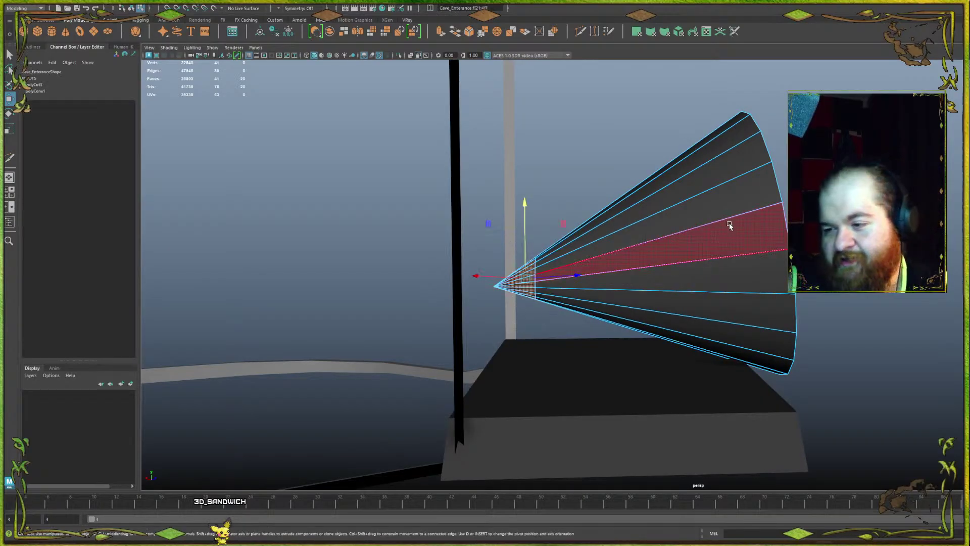
key("Delete")
left_click_drag(639, 245, 748, 199, "alt")
left_click(708, 206)
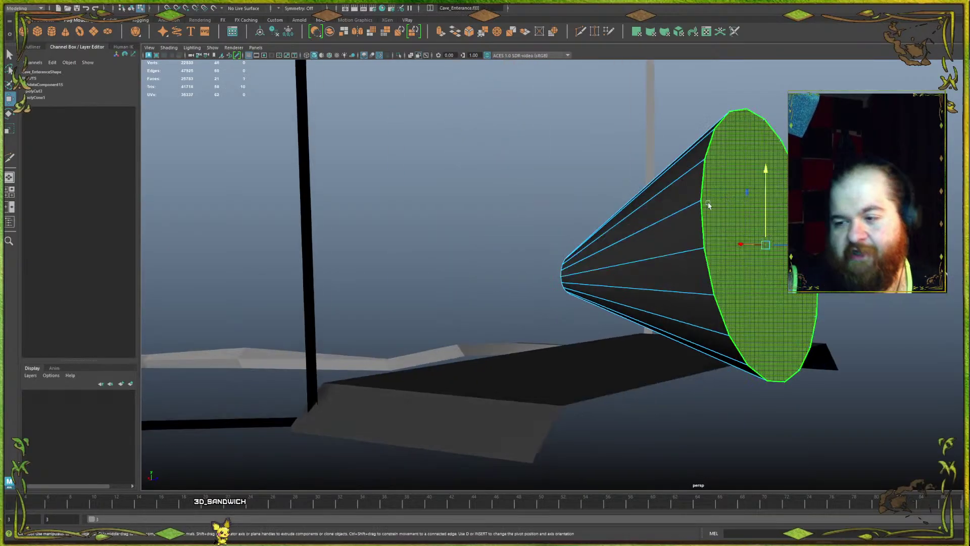
key("Delete")
left_click_drag(671, 212, 657, 278, "alt")
- Select the edge loop around the small tip opening and scale it up until the cone resembles a wide tunnel
left_click(644, 340)
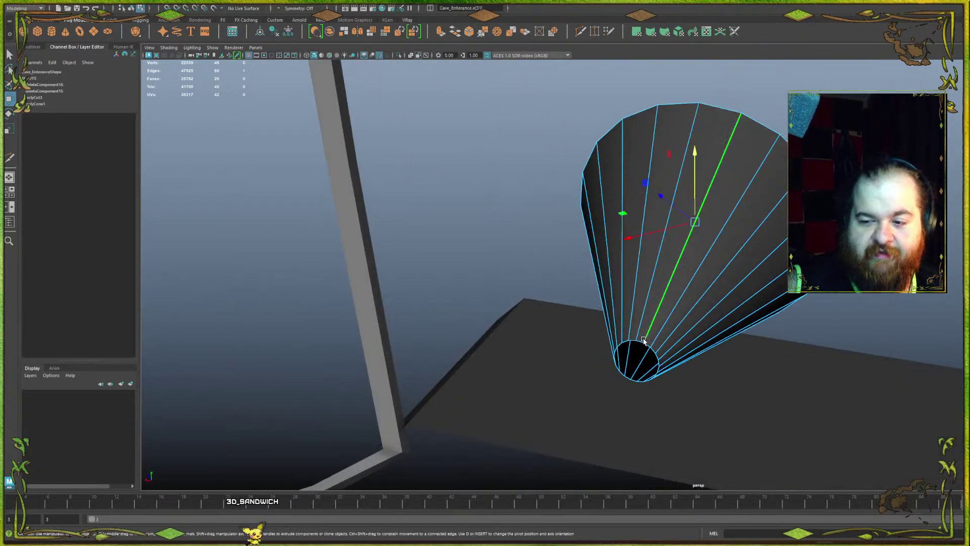
left_click(640, 341)
double_click(640, 340)
key("r")
left_click_drag(636, 363, 621, 219)
key("w")
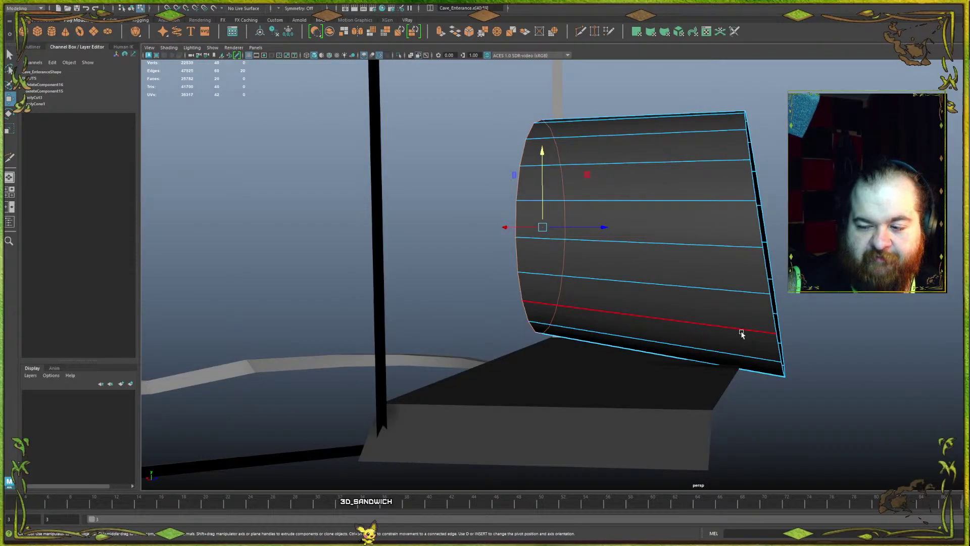
- Reselect the tunnel's front edge loop and rotate it about the vertical axis to turn the opening
left_click_drag(742, 333, 696, 307, "alt")
left_click(611, 218)
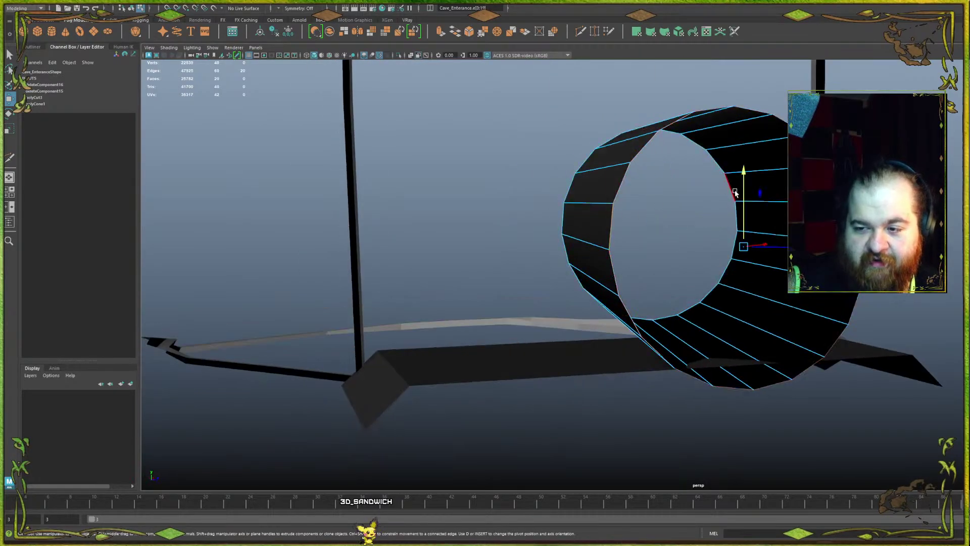
left_click_drag(746, 193, 627, 200)
left_click_drag(672, 253, 690, 260, "alt")
double_click(660, 276)
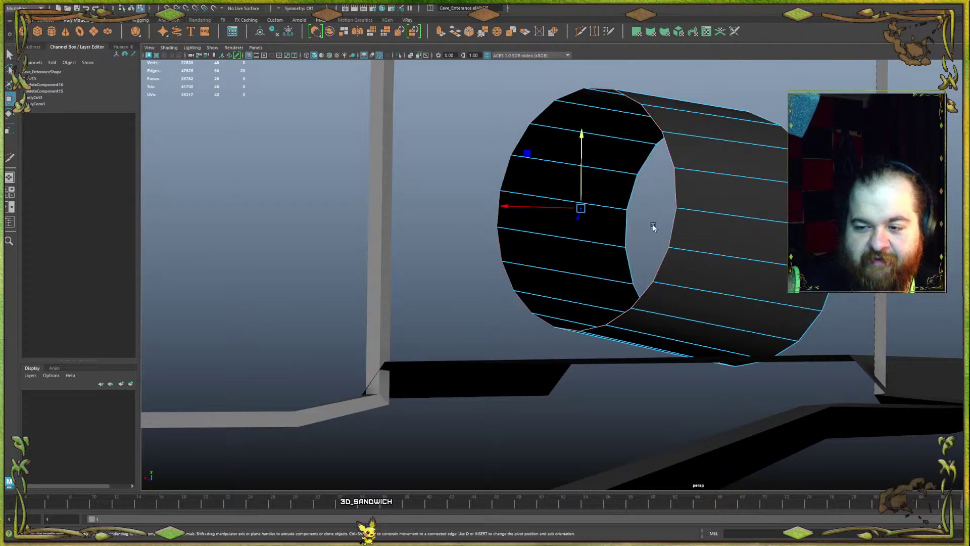
left_click_drag(581, 160, 652, 230, "alt")
left_click_drag(670, 262, 678, 318, "alt")
key("r")
key("e")
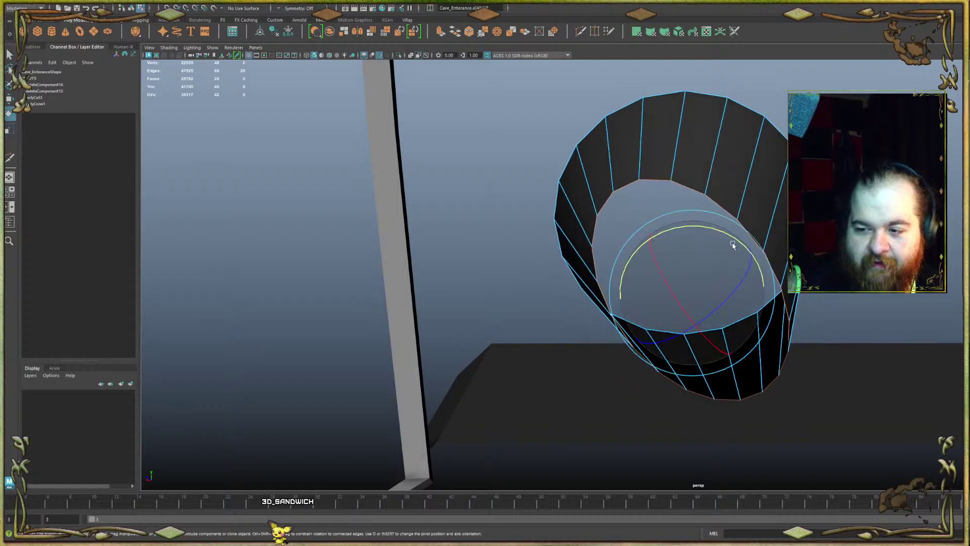
left_click_drag(724, 230, 763, 241)
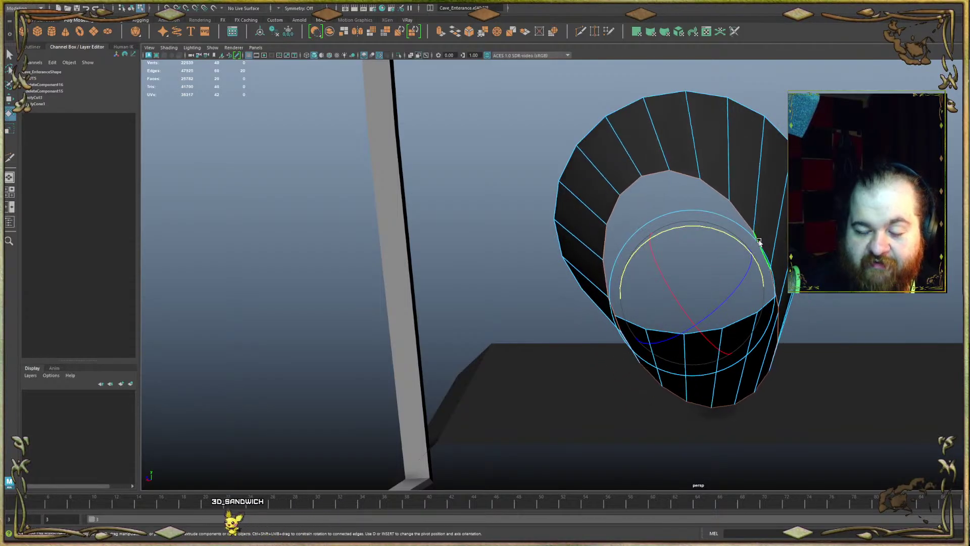
left_click_drag(705, 313, 690, 213, "alt")
- Use soft selection with an adjusted falloff to move the tunnel's lower rim edges and flatten its floor towards the platform
key("w")
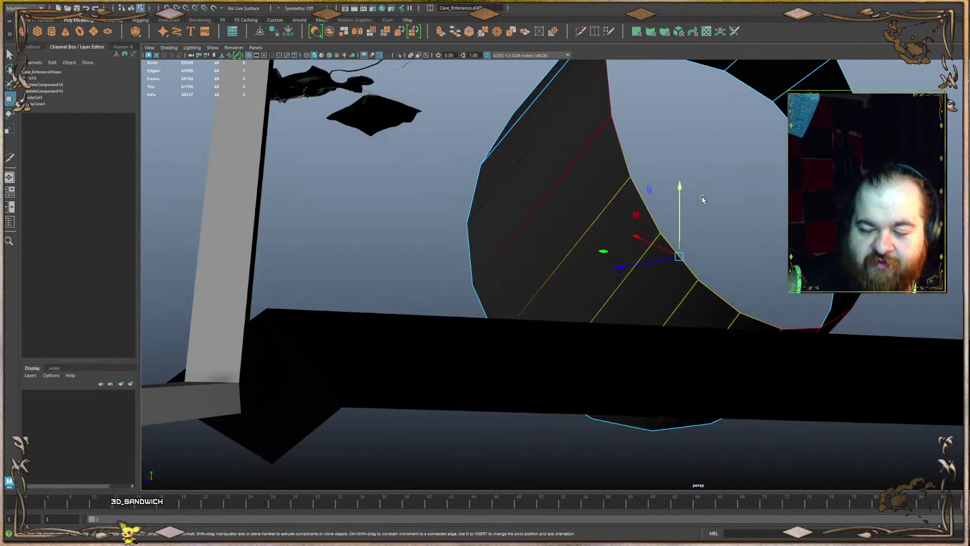
left_click_drag(694, 208, 652, 273, "alt")
key("b")
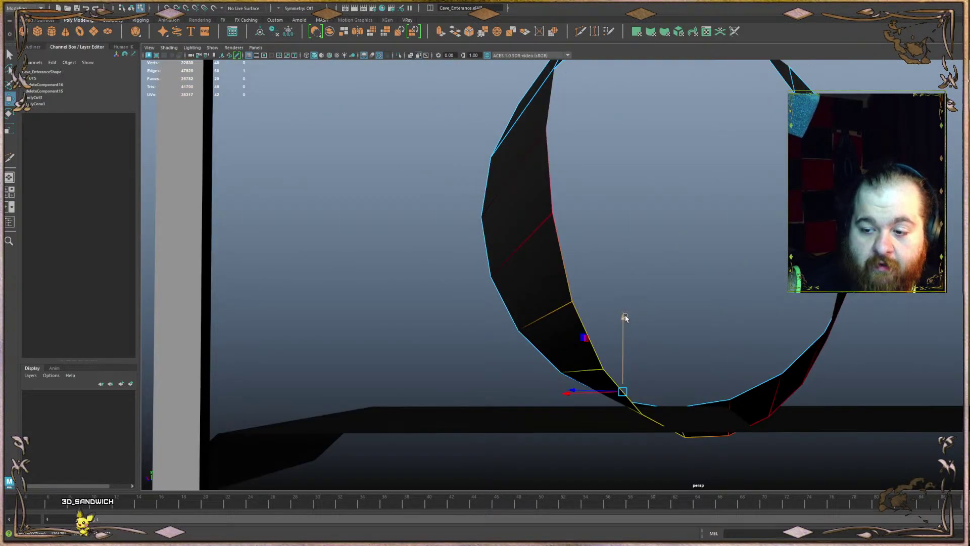
key("b")
key("b")
key("b")
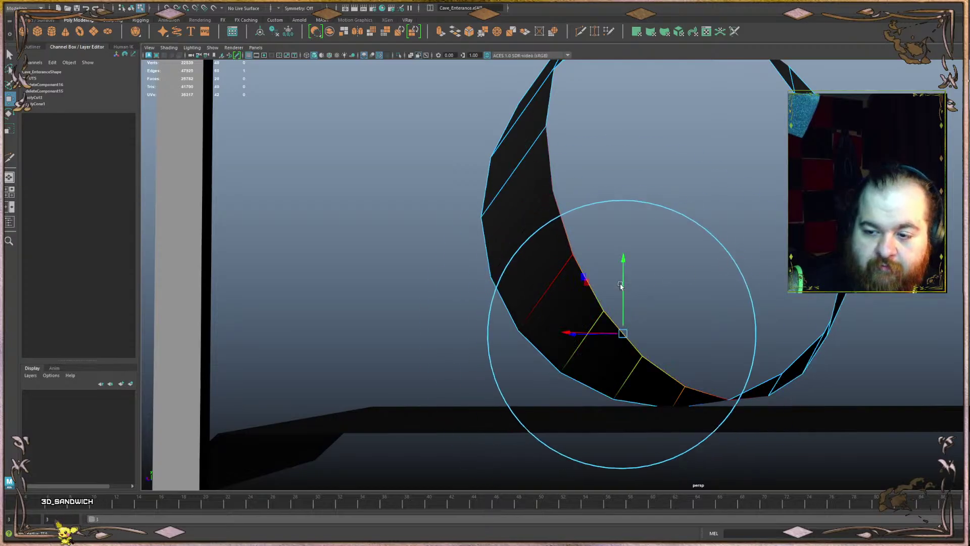
left_click(632, 310)
left_click(623, 373)
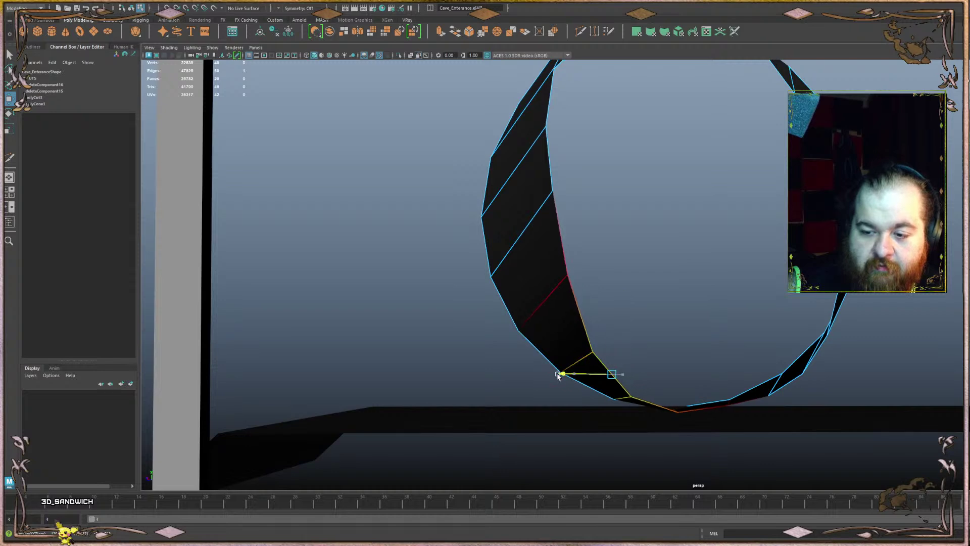
left_click_drag(526, 377, 691, 256, "alt")
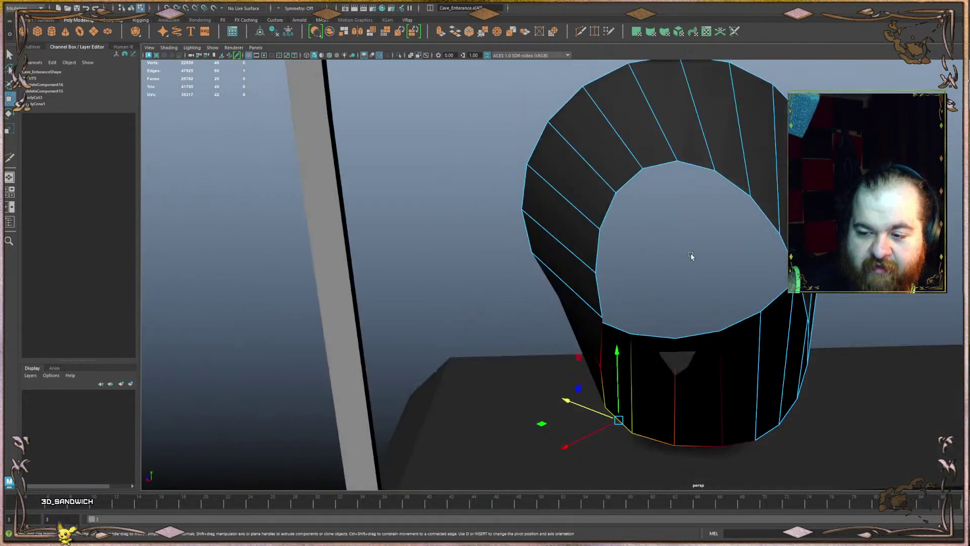
left_click(676, 337)
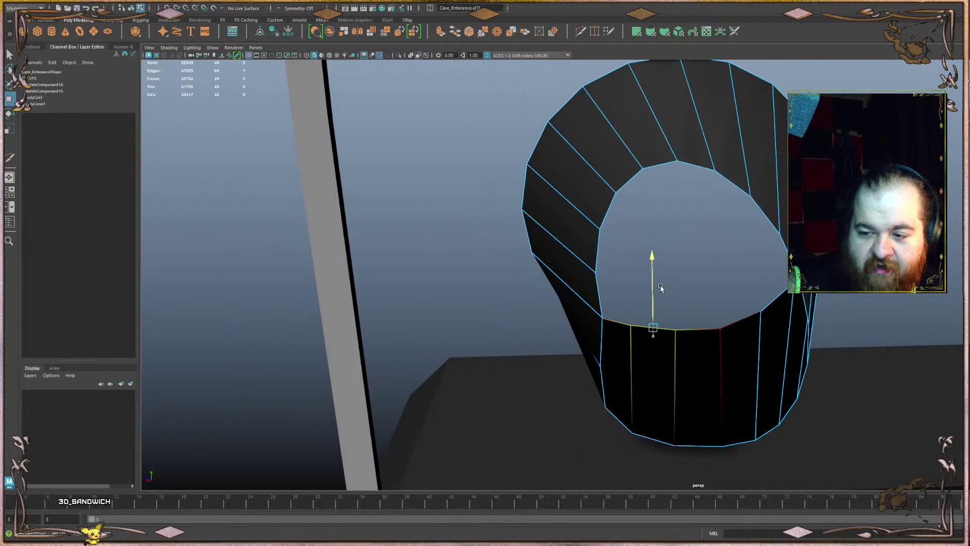
- Select the edge loop at the tunnel's wide end and scale it up to flare the opening
key("F8")
left_click_drag(743, 169, 617, 278, "alt")
scroll(688, 216, "down", 8)
left_click(689, 216)
left_click(719, 270)
key("F10")
left_click(574, 215)
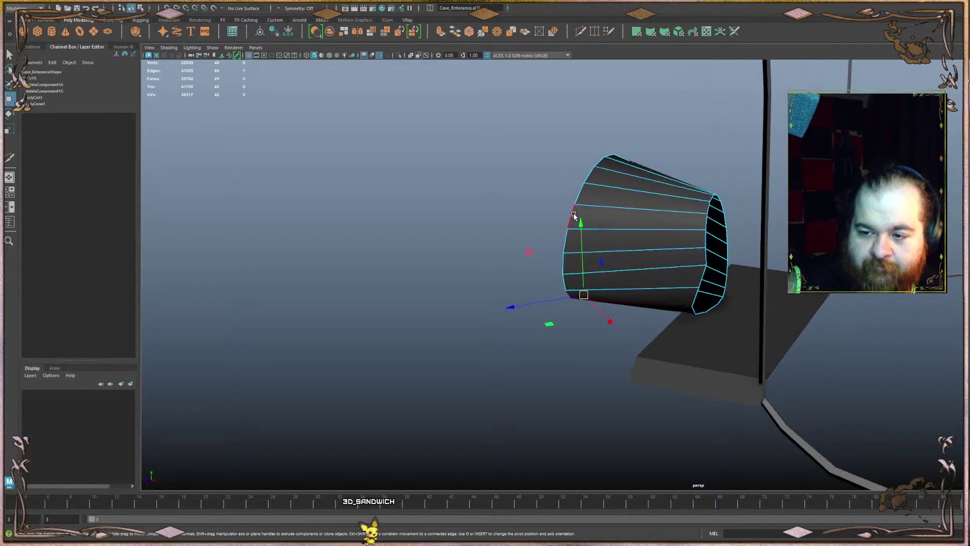
double_click(589, 218, "shift")
key("r")
left_click_drag(590, 228, 619, 257)
key("w")
left_click_drag(689, 260, 743, 158, "alt")
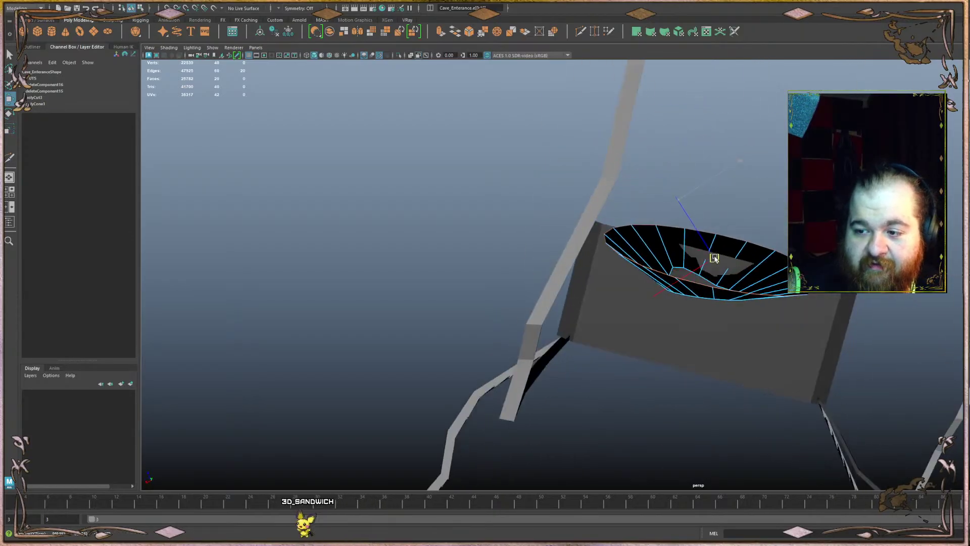
left_click_drag(714, 259, 736, 295, "alt")
- Select the edges along one side of the tunnel's inner opening and scale them to reshape that wall
left_click(737, 210)
scroll(733, 275, "up", 6)
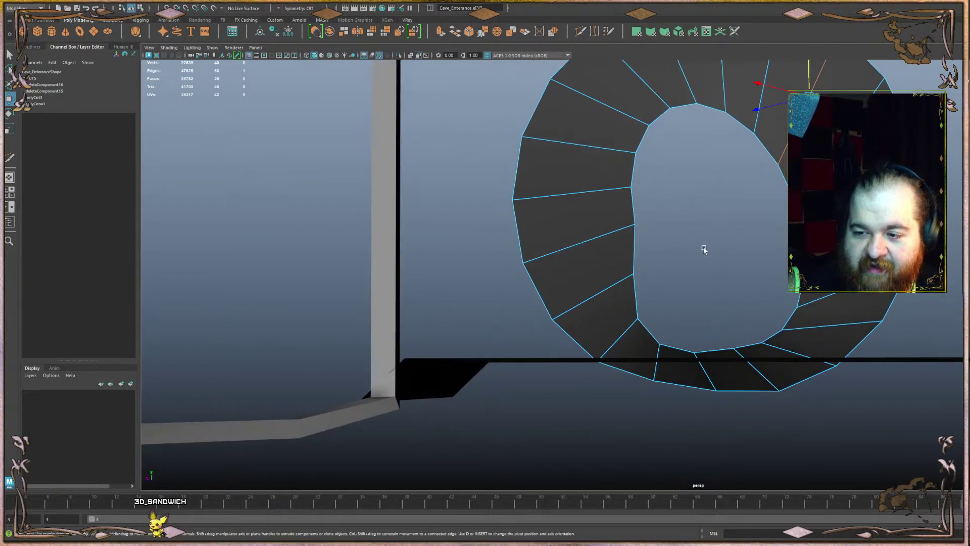
left_click(636, 292)
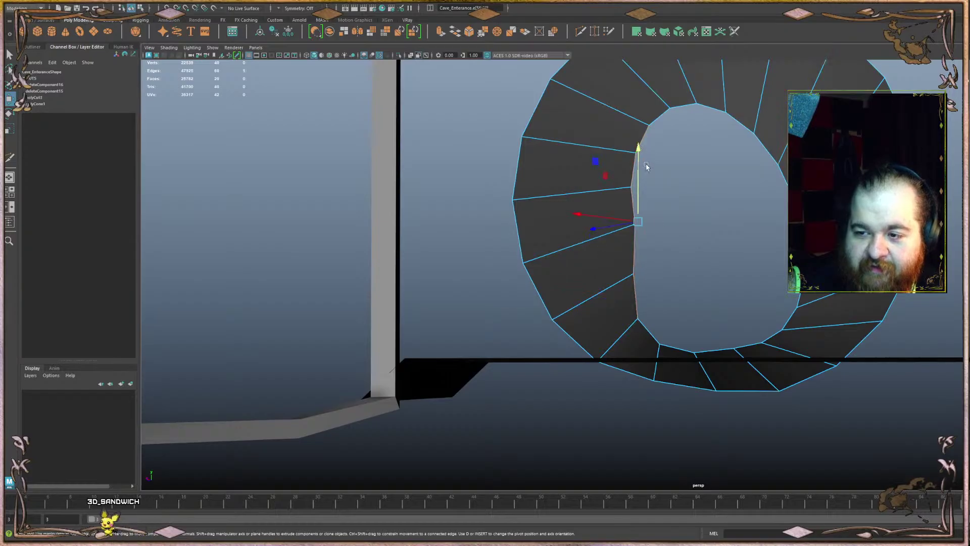
key("r")
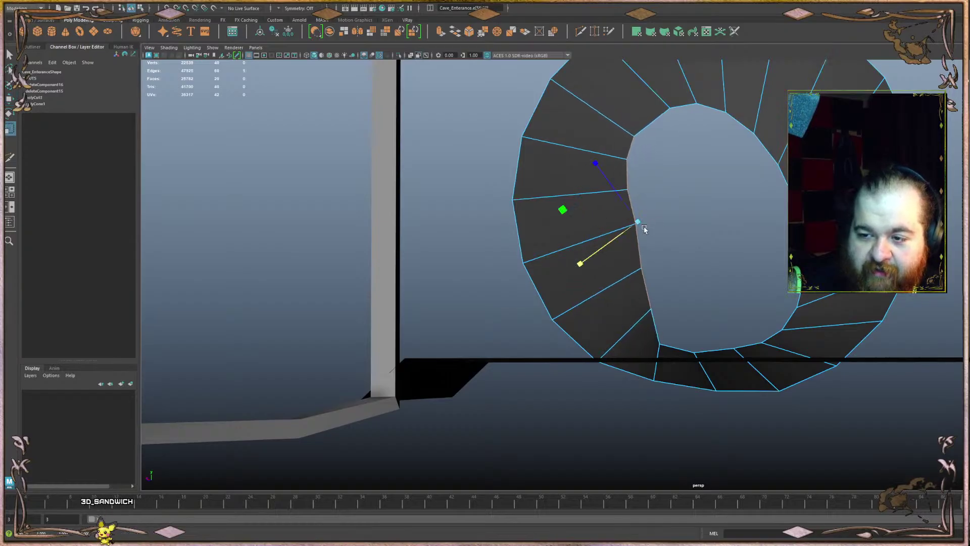
key("w")
- Scale and rotate the edges on the opposite side of the inner opening to straighten that wall
left_click_drag(655, 211, 643, 211, "alt")
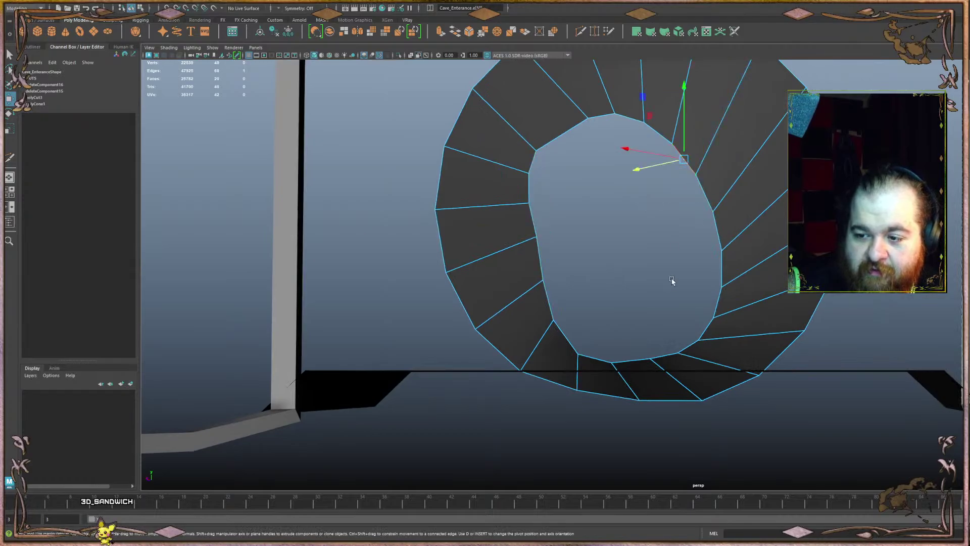
key("r")
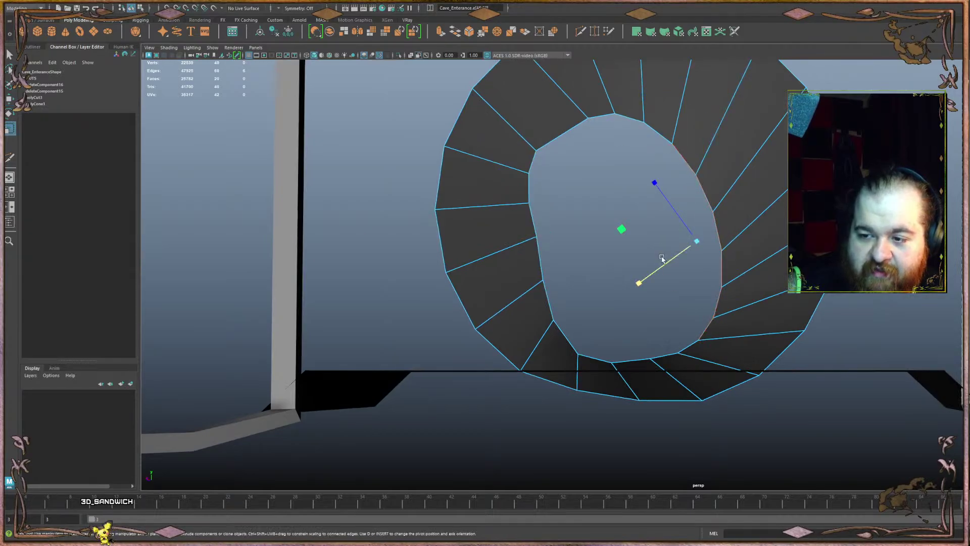
left_click_drag(662, 258, 651, 263)
key("e")
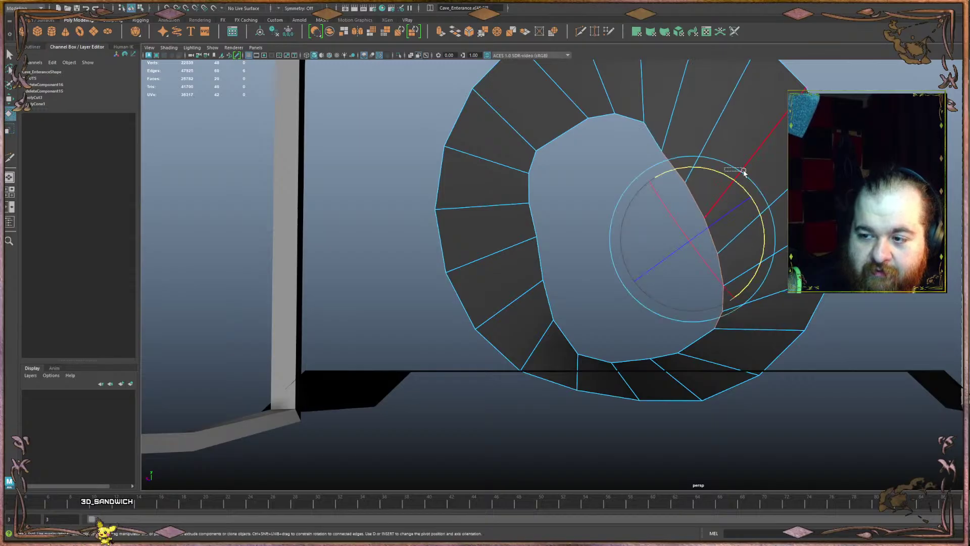
left_click_drag(715, 166, 694, 238)
key("w")
- Select the full edge loop of the inner opening and extrude it backwards to start the tunnel passage
double_click(689, 146)
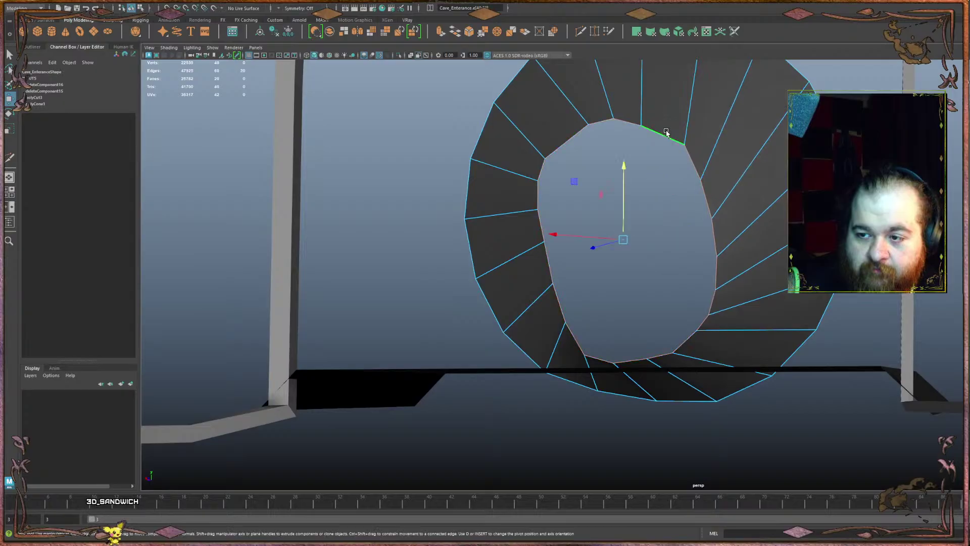
left_click_drag(618, 223, 598, 287, "alt")
left_click_drag(575, 243, 631, 231, "shift")
key("ctrl+z")
left_click_drag(615, 269, 641, 329, "alt")
key("d")
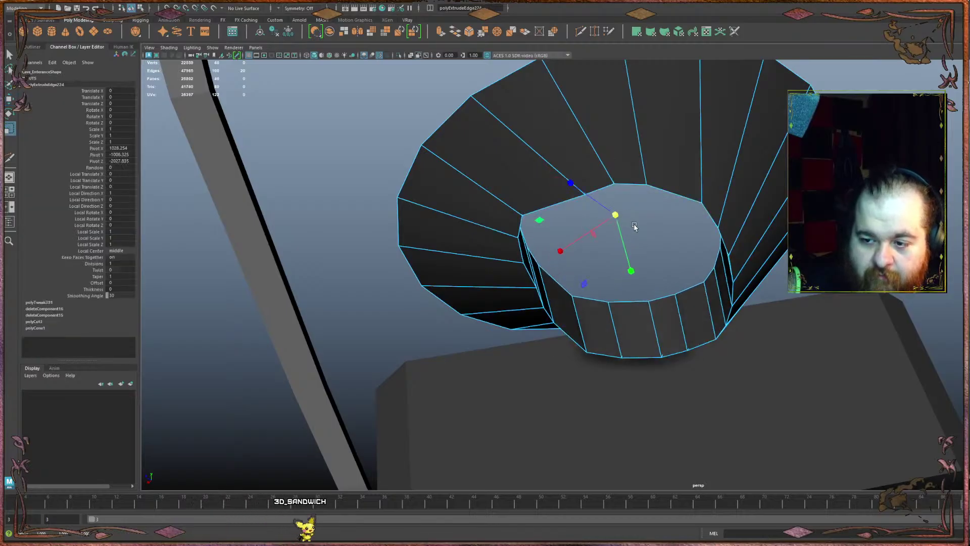
left_click_drag(628, 216, 468, 275)
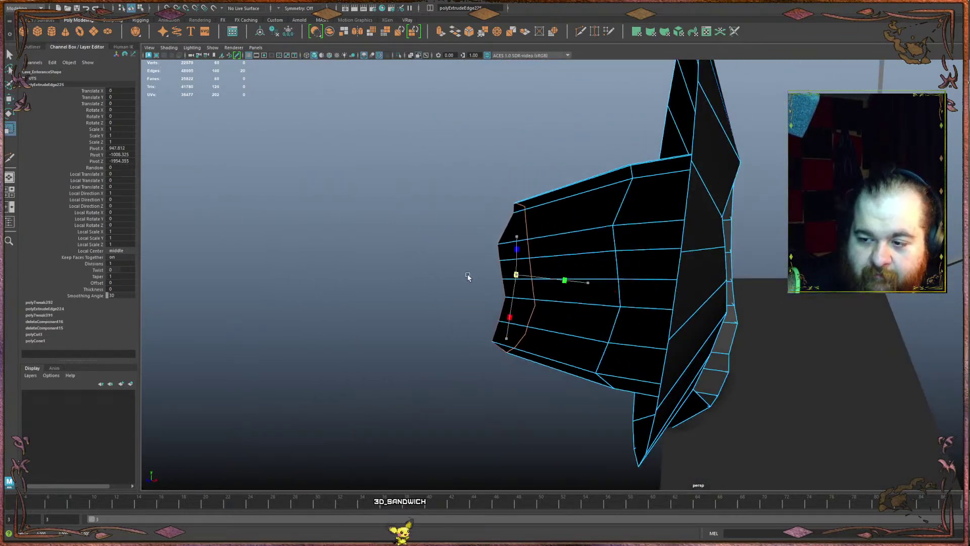
- Extrude the passage's end loop again to lengthen the tunnel and scale its opening narrower
left_click_drag(533, 280, 454, 328, "alt")
key("r")
left_click_drag(568, 266, 504, 203, "alt")
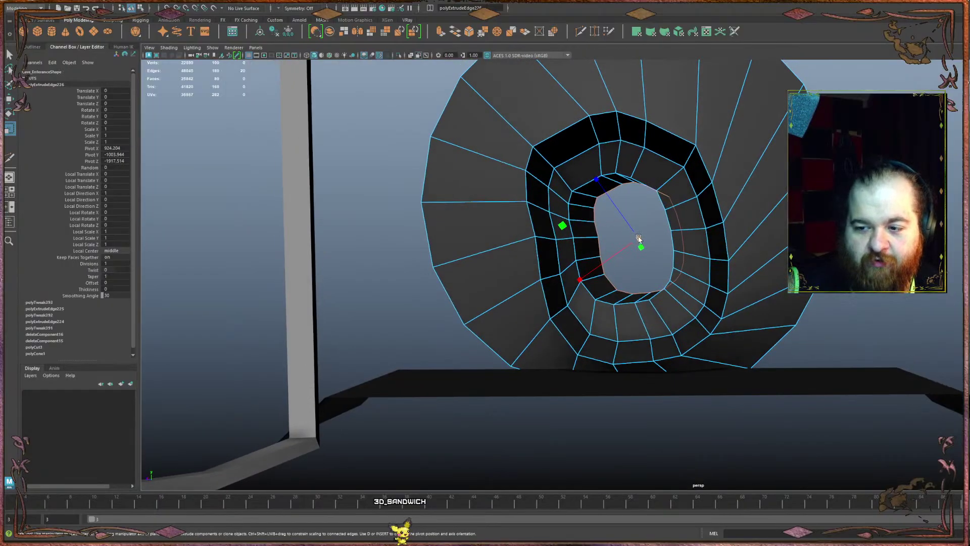
left_click_drag(638, 238, 662, 267, "alt")
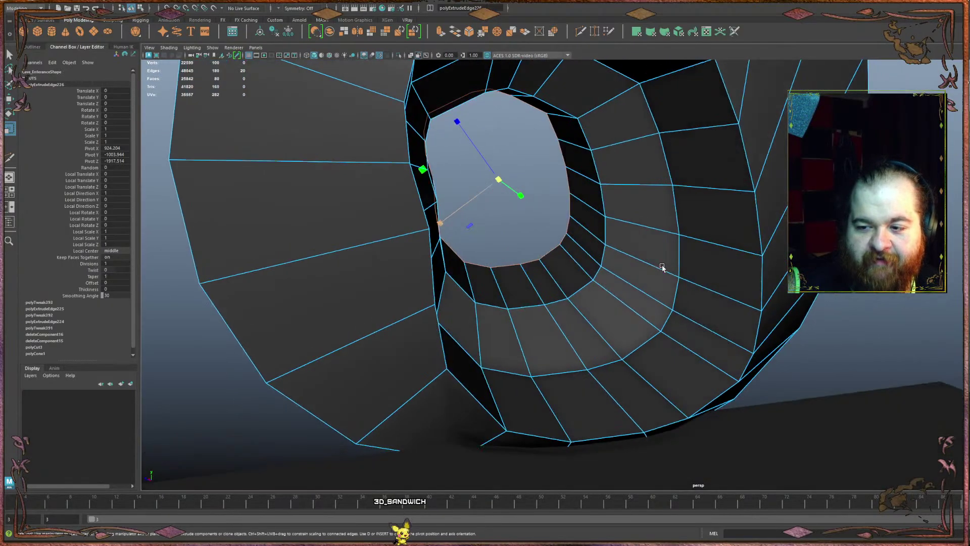
- Select the intermediate edge loop inside the passage and adjust its scale and position to refine the taper
double_click(598, 198, "shift")
left_click_drag(518, 205, 487, 196)
key("w")
left_click_drag(565, 207, 653, 76)
key("r")
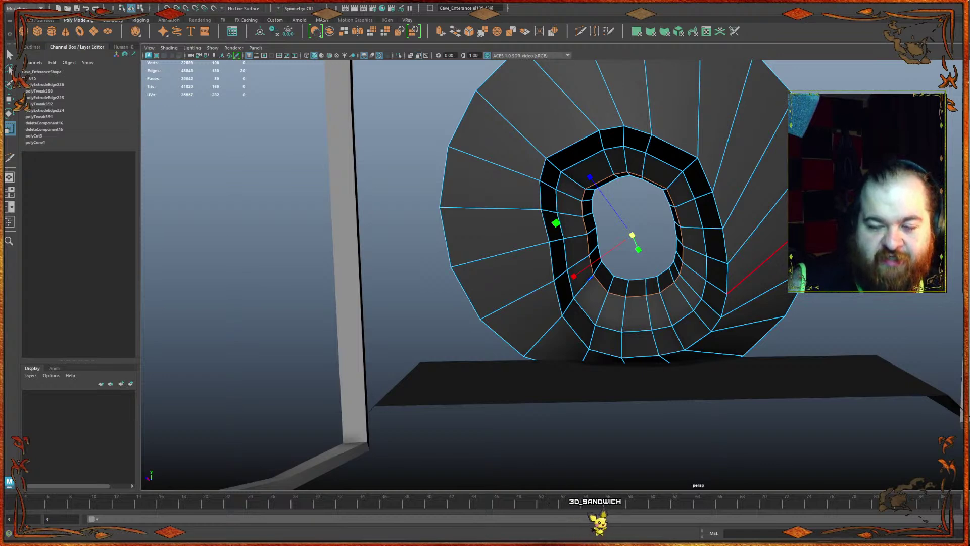
- Select the cave mouth's outer rim loop, reposition it and adjust its scale
right_click(558, 101)
right_click_drag(545, 91, 559, 84)
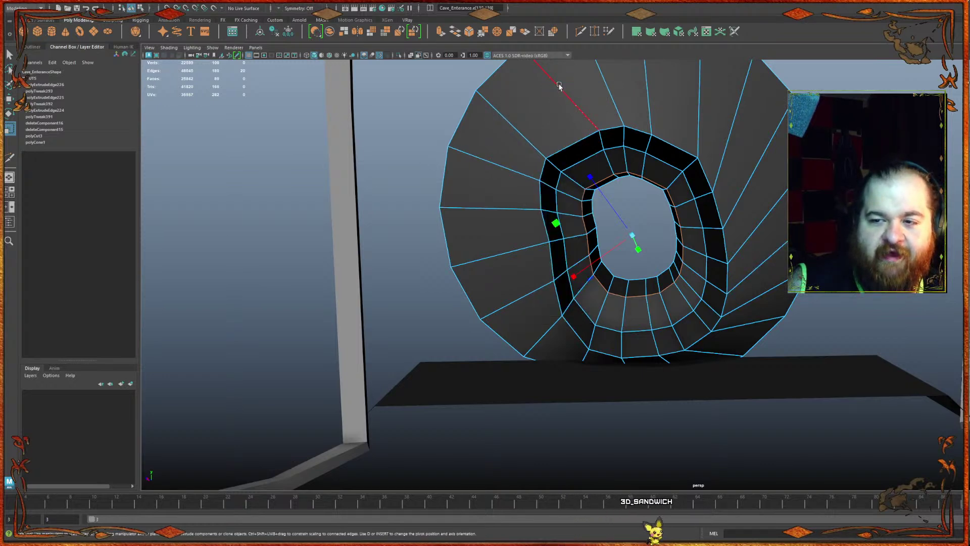
middle_click_drag(561, 87, 566, 159, "alt")
double_click(540, 134)
left_click_drag(564, 163, 661, 160, "alt")
key("w")
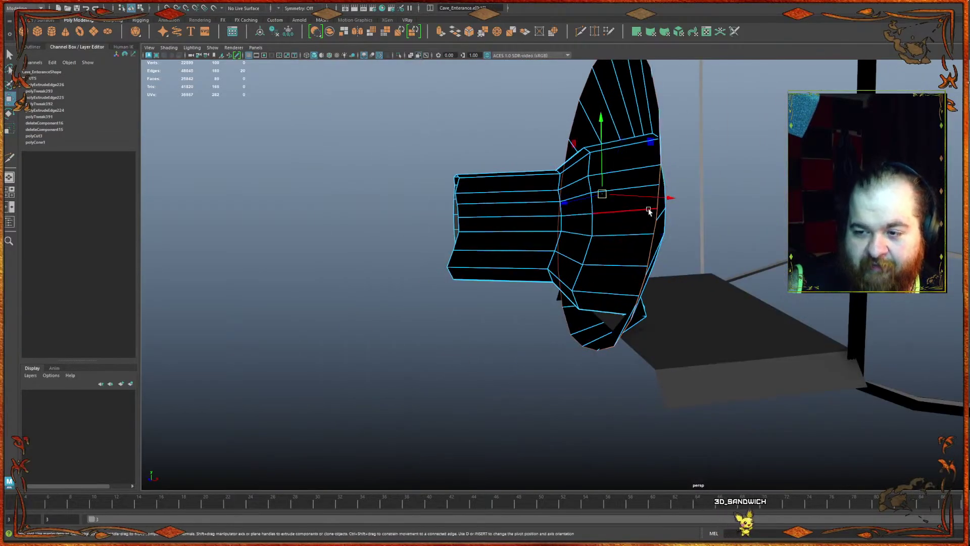
left_click_drag(622, 198, 583, 223, "alt")
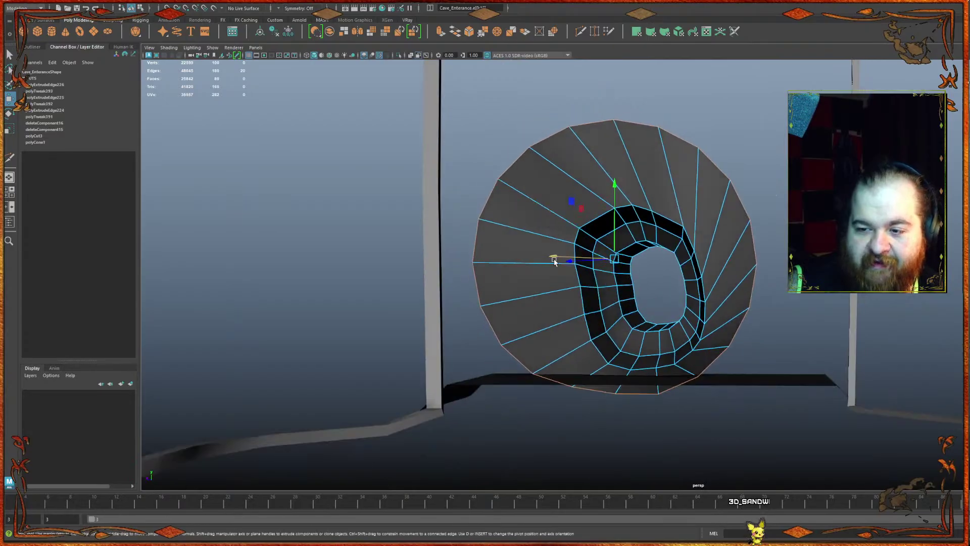
left_click_drag(553, 254, 638, 285, "alt")
key("r")
left_click_drag(577, 267, 613, 281)
- Extrude the cave mouth's outer rim into another wider ring and return to object mode
key("ctrl+e")
key("w")
left_click_drag(616, 244, 638, 267, "alt")
key("d")
left_click_drag(638, 267, 662, 178, "alt")
key("F8")
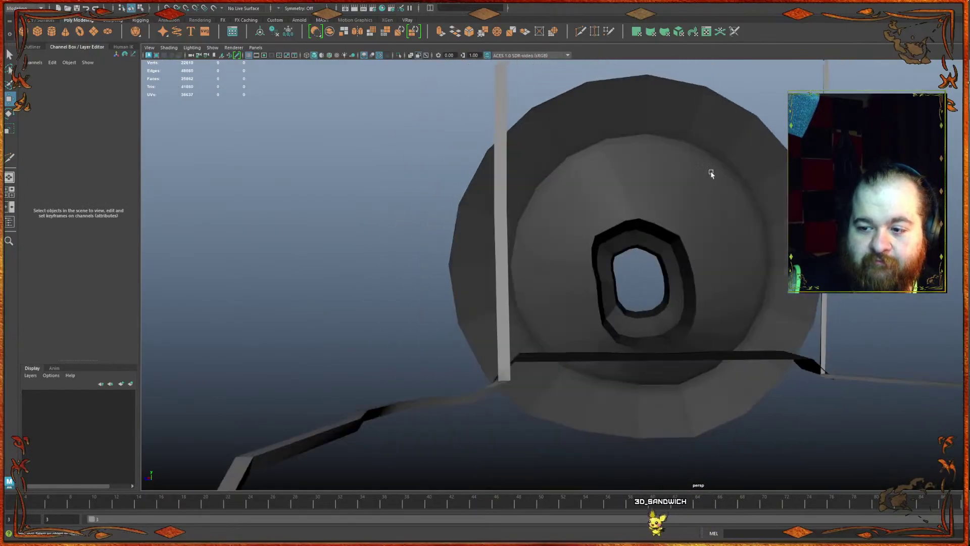
- Select the three face rings lining the tunnel passage and scale them up to enlarge the passage
left_click(636, 186)
scroll(648, 190, "up", 2)
scroll(642, 175, "up", 3)
right_click_drag(635, 155, 651, 217)
left_click(672, 293)
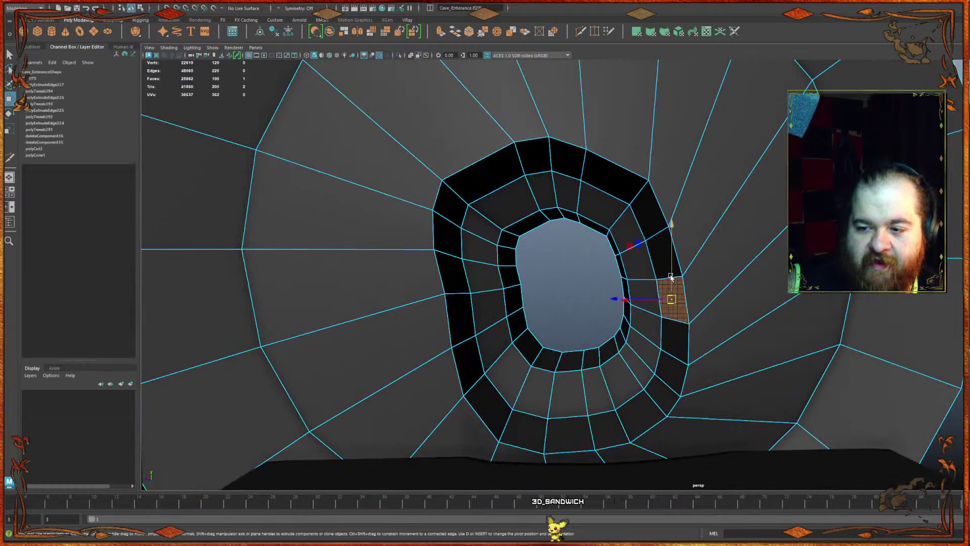
double_click(663, 260, "shift")
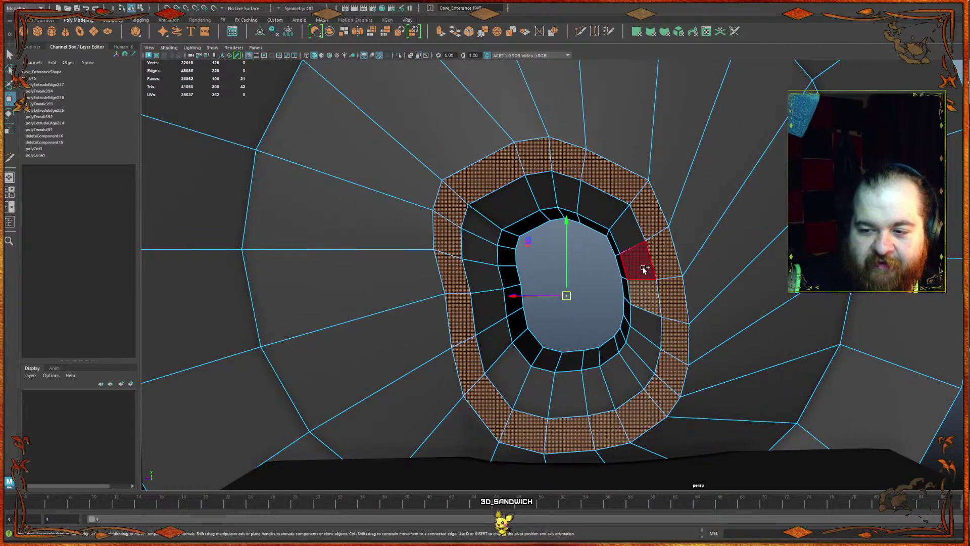
double_click(639, 268, "shift")
left_click_drag(641, 276, 617, 342, "alt")
left_click(550, 303)
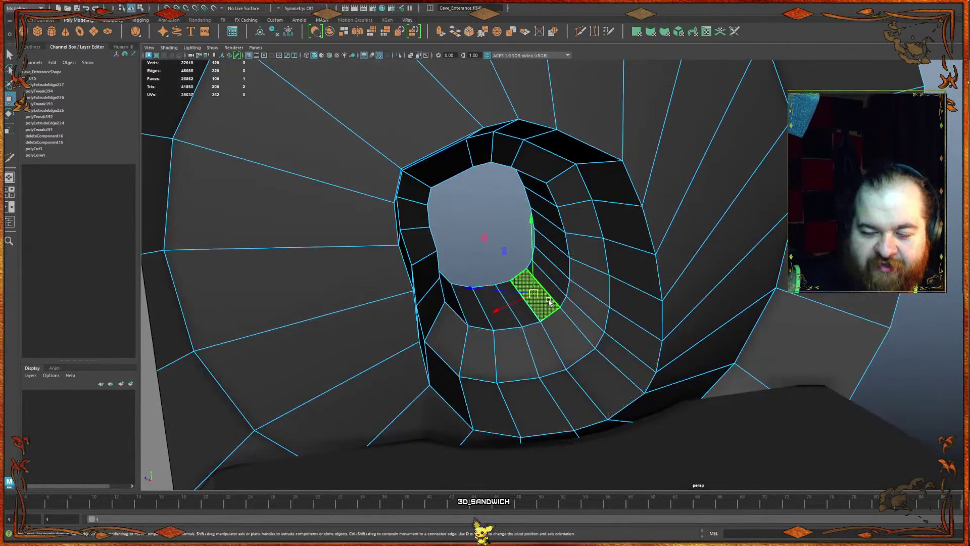
key("ctrl+z")
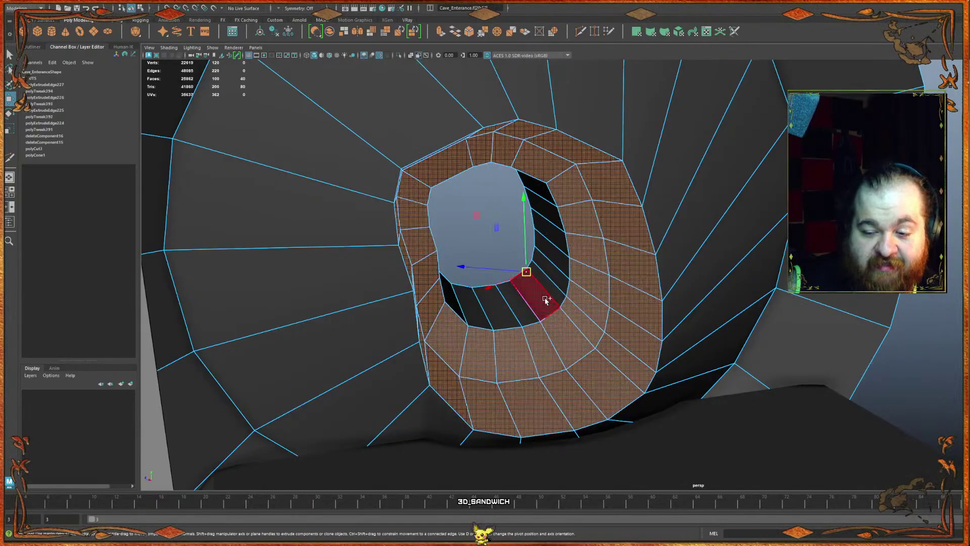
double_click(547, 300, "shift")
left_click_drag(546, 300, 607, 230, "alt")
key("w")
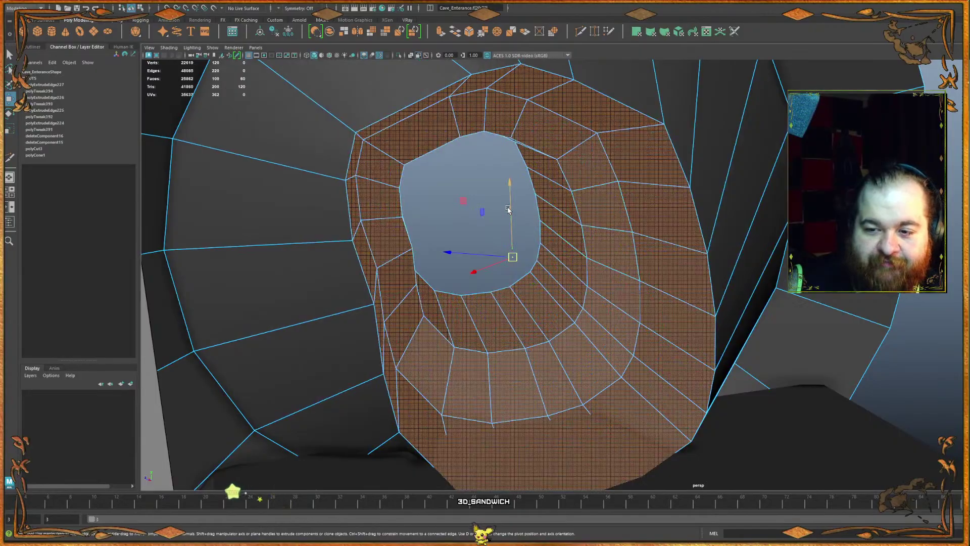
left_click_drag(507, 210, 519, 195)
left_click(464, 170)
scroll(464, 170, "down", 4)
left_click_drag(463, 170, 472, 195, "alt")
key("ctrl+z")
- Select the two innermost face rings of the passage and move them vertically
double_click(444, 240)
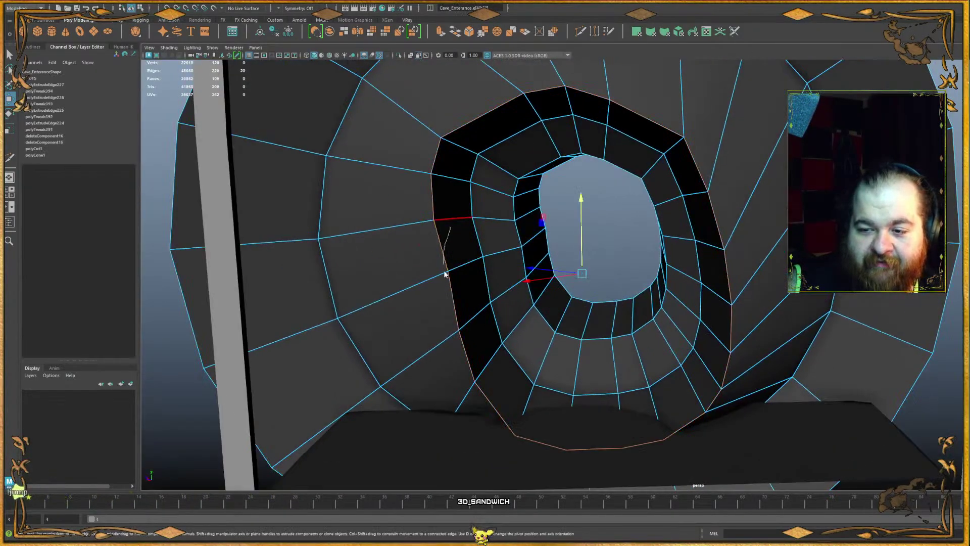
key("F11")
left_click(465, 253)
left_click_drag(535, 331, 591, 259, "alt")
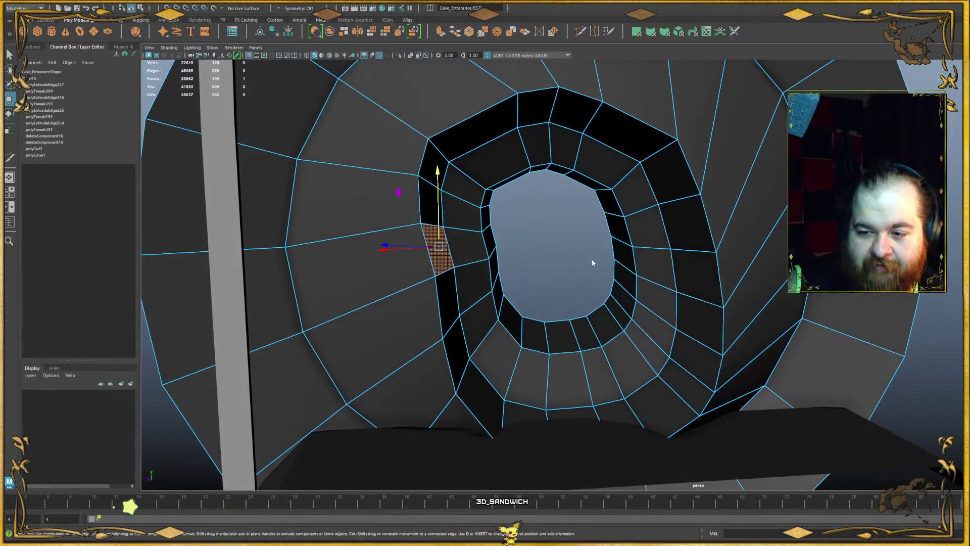
left_click(588, 260)
right_click_drag(575, 310, 574, 326)
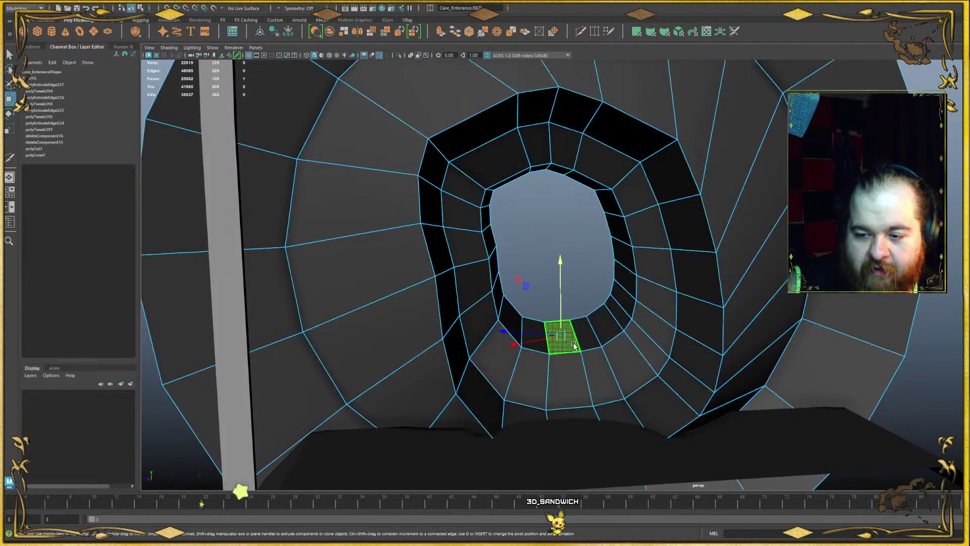
double_click(586, 336)
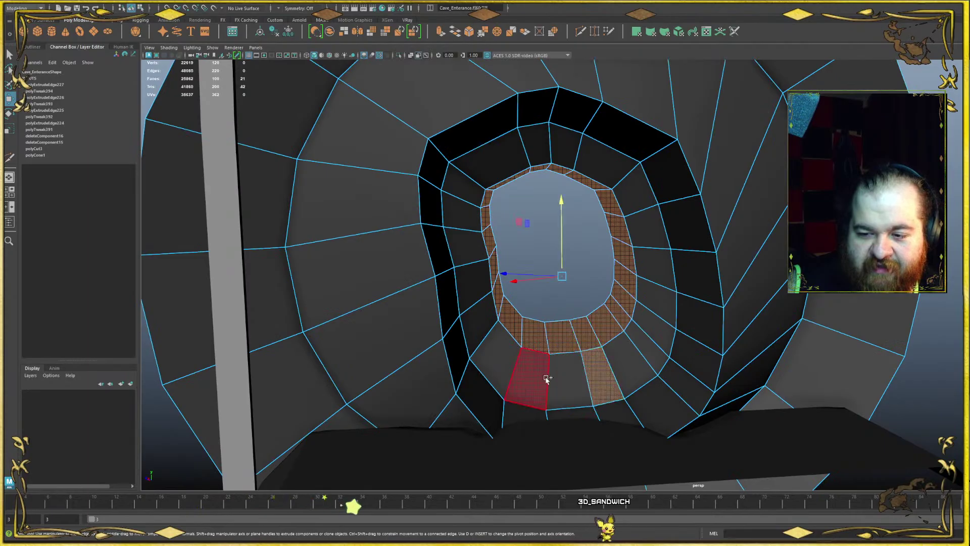
double_click(567, 382, "shift")
left_click_drag(558, 211, 569, 236)
- Select the floor edges between the passage's first and second rings and raise them towards the platform surface
left_click_drag(580, 278, 602, 314, "alt")
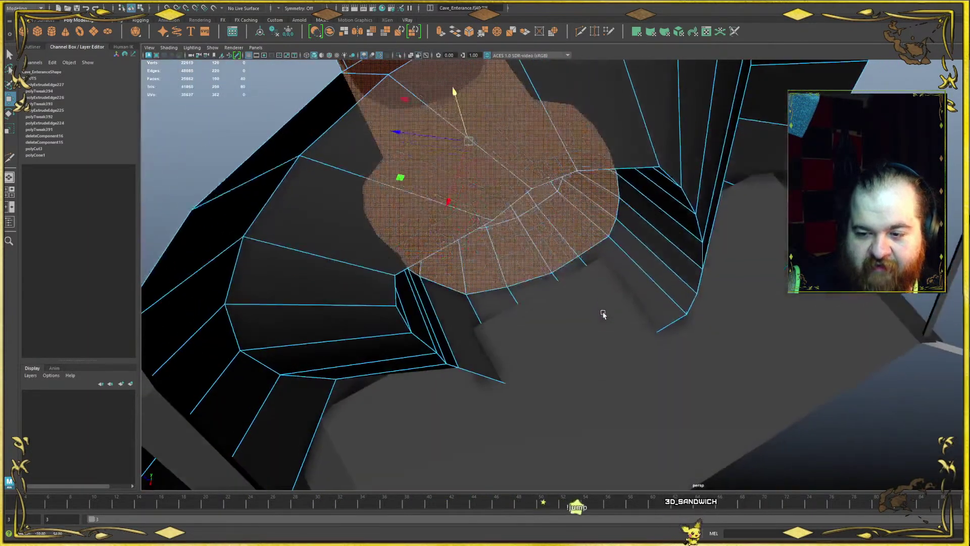
left_click(529, 278)
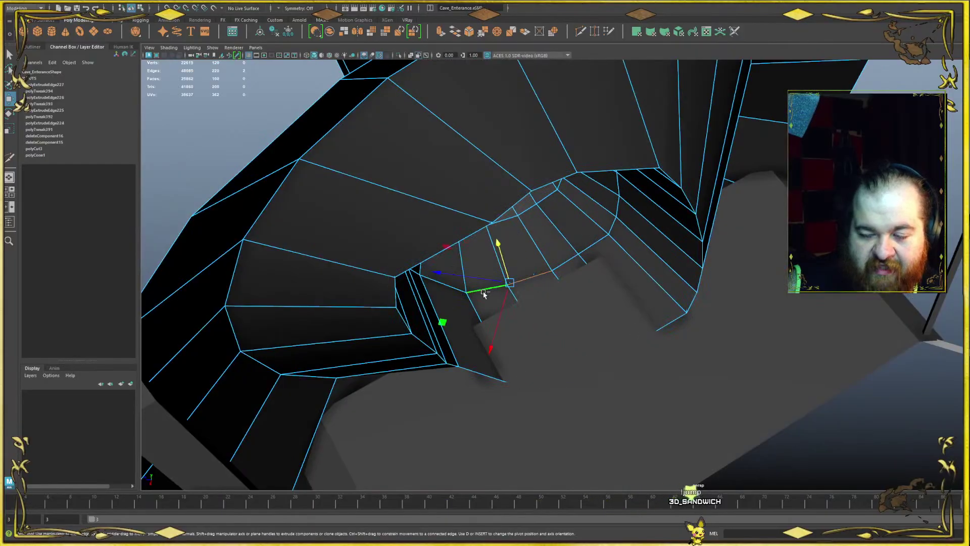
left_click_drag(485, 290, 525, 218, "alt")
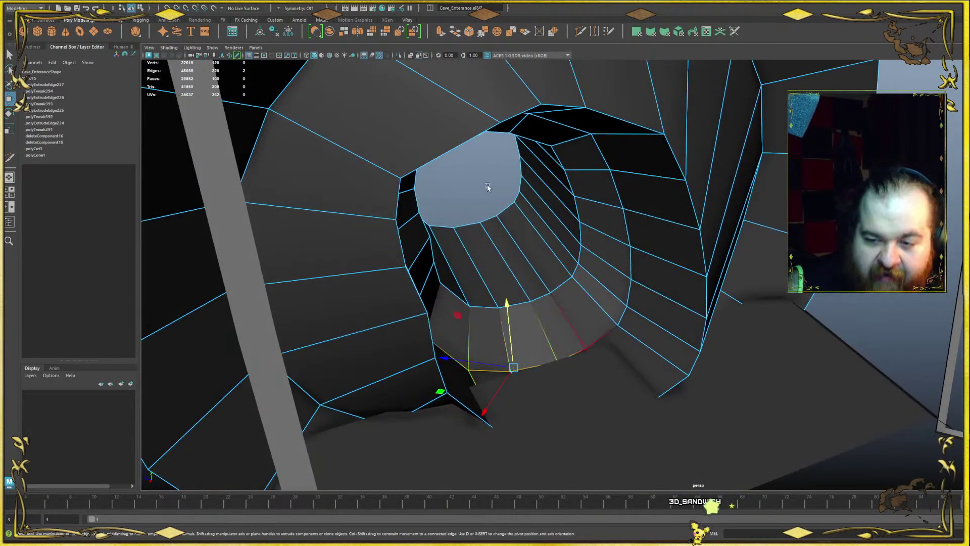
left_click_drag(511, 324, 510, 304)
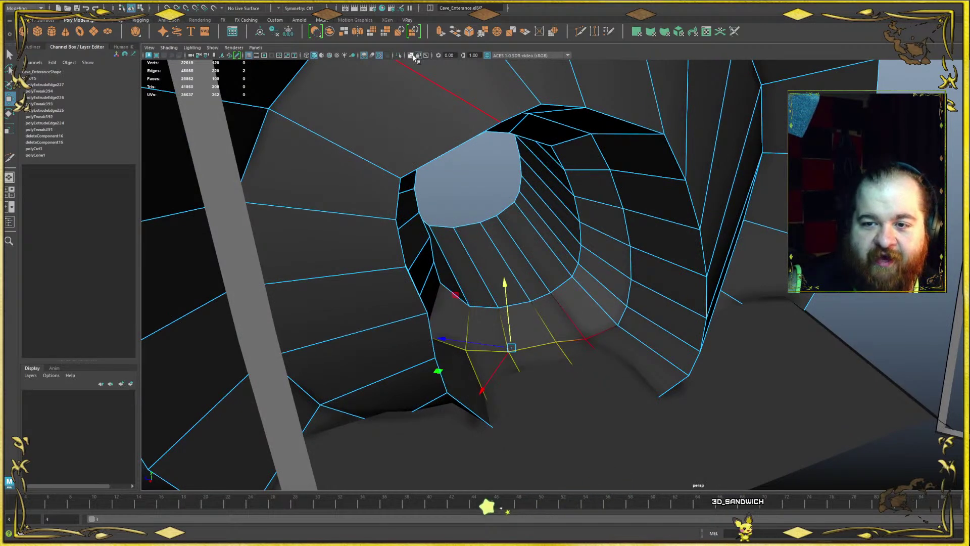
- Use X-ray display to select the passage entrance's bottom edges hidden beneath the platform, and raise them
key("alt+x")
left_click(573, 424)
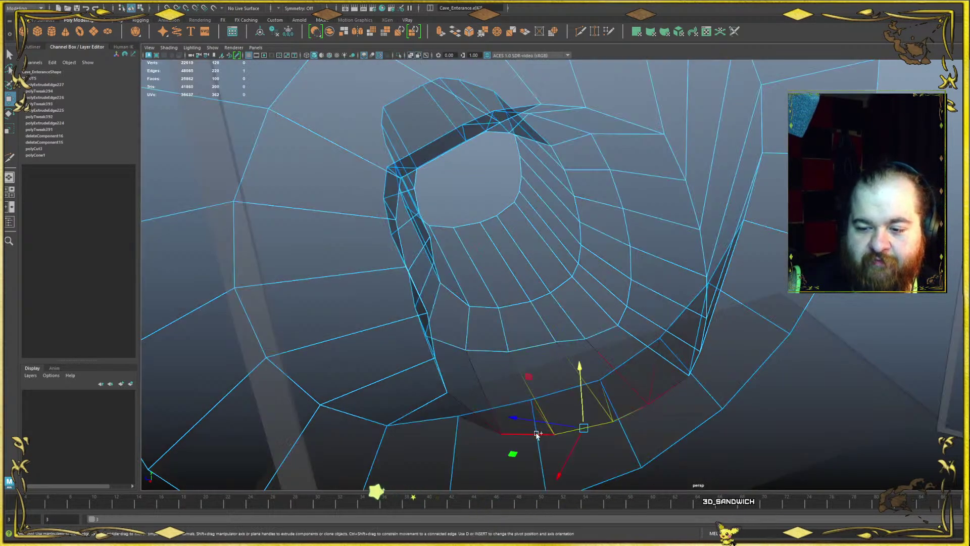
key("alt+x")
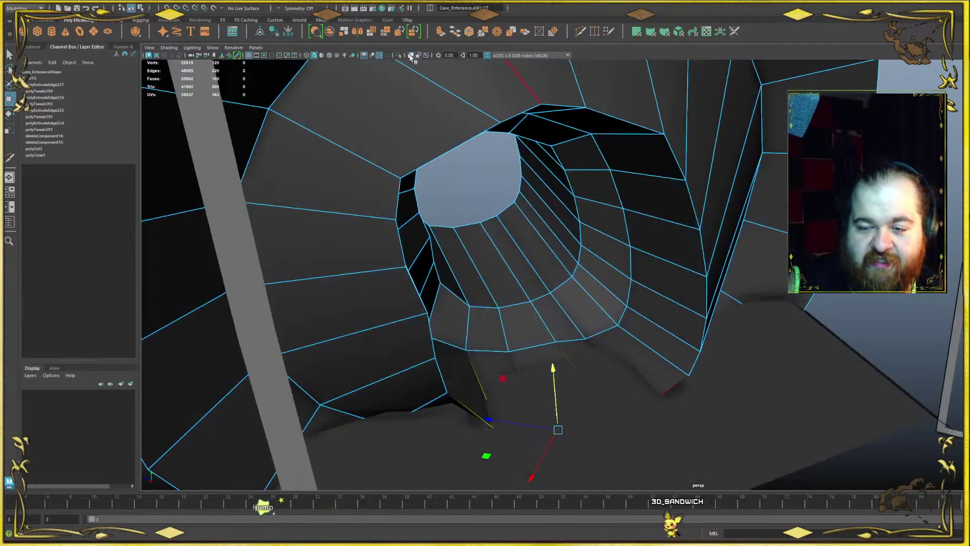
left_click_drag(551, 381, 570, 357)
left_click_drag(579, 228, 546, 238, "alt")
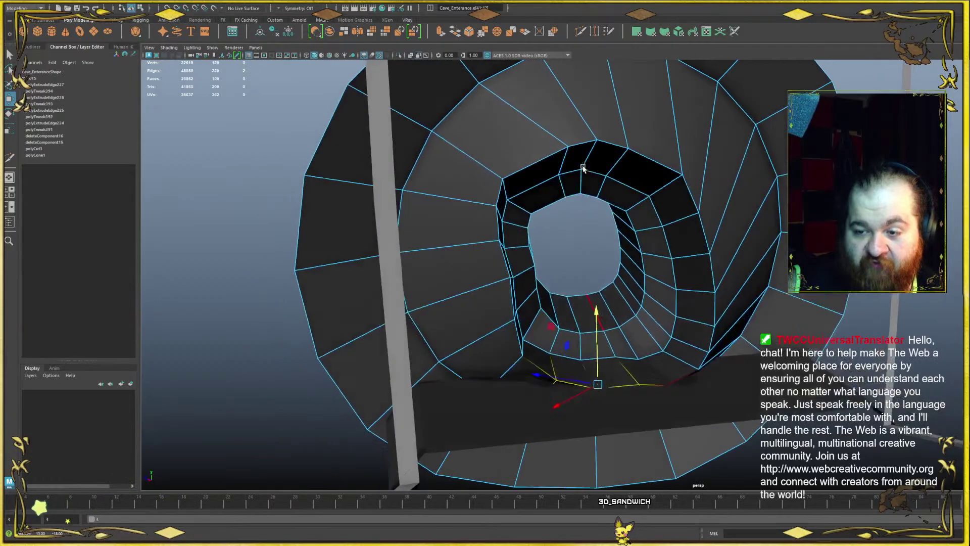
scroll(550, 228, "up", 5)
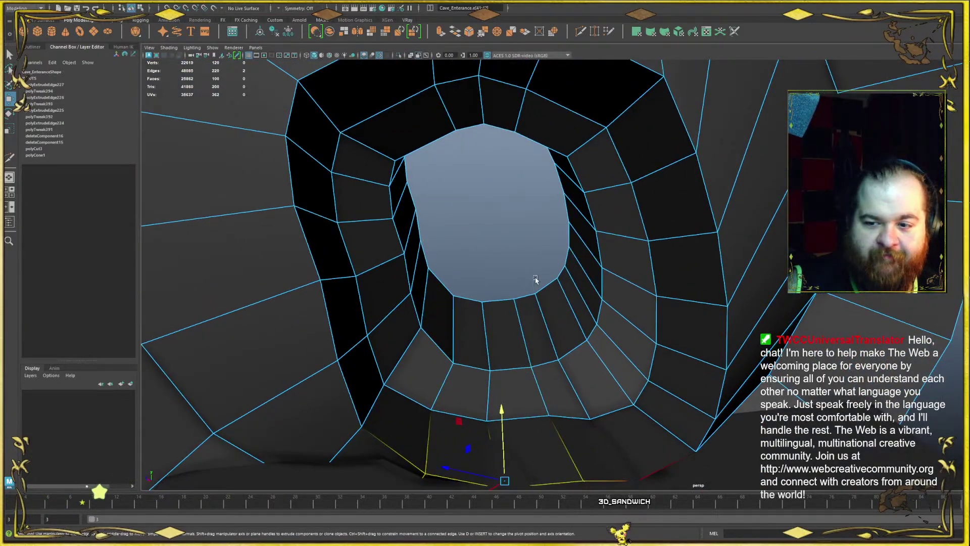
- Select the passage's innermost border edge loop, then extrude it in two successive rings and scale it outward to flare into a wide chamber
left_click_drag(530, 281, 517, 259, "alt")
scroll(533, 286, "down", 4)
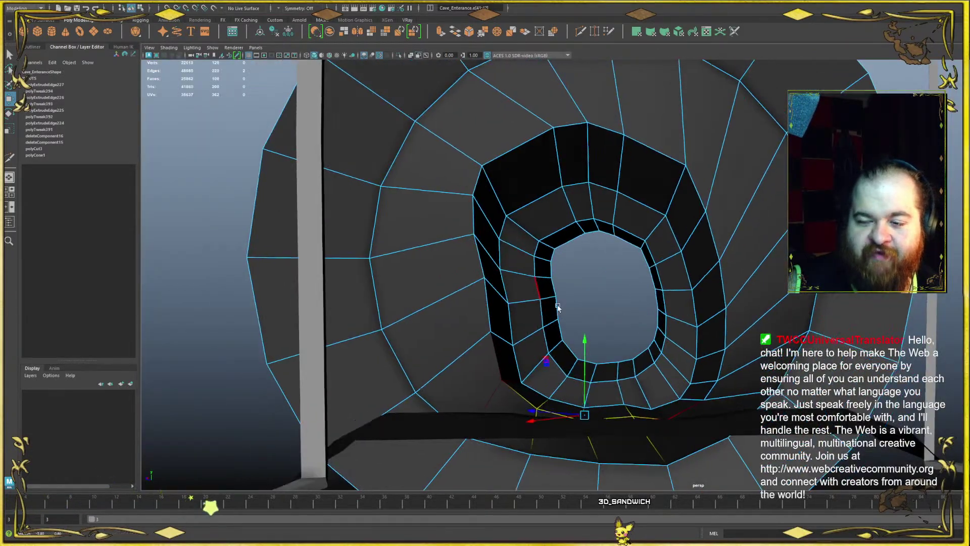
left_click_drag(558, 307, 535, 349, "alt")
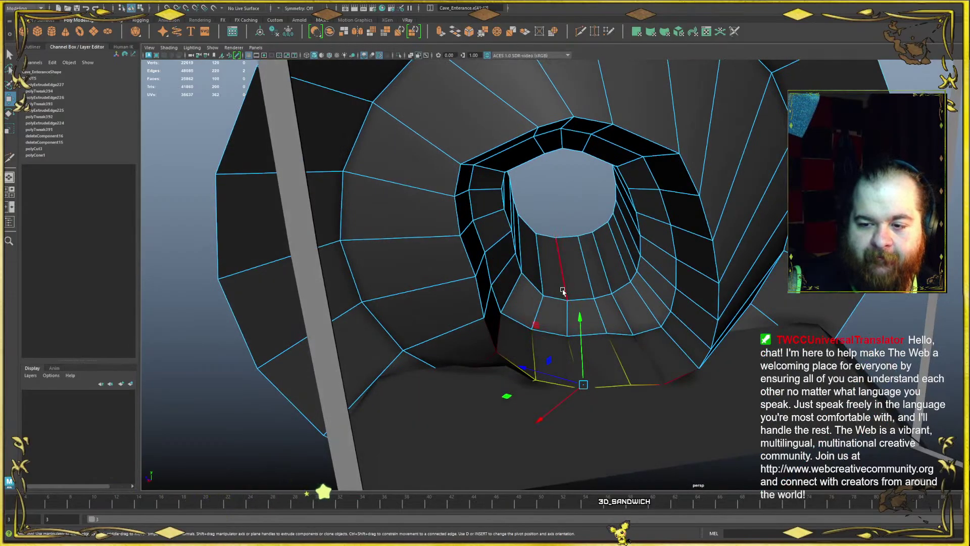
double_click(567, 241)
left_click_drag(567, 241, 447, 303, "alt")
left_click_drag(445, 227, 439, 270, "alt")
key("ctrl+e")
key("ctrl+z")
key("r")
key("w")
key("r")
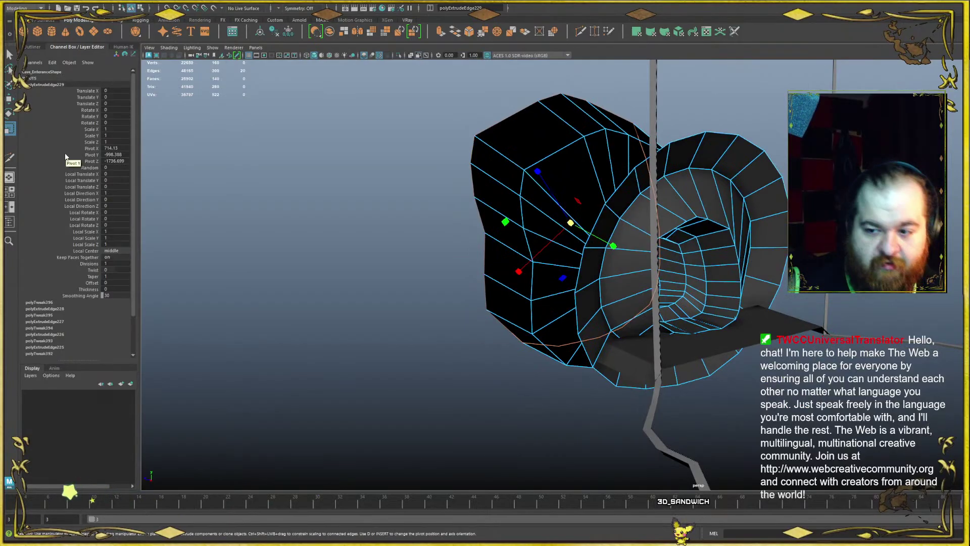
- Raise the newly extruded border edge loop at the far end of the chamber
left_click_drag(572, 304, 630, 227, "alt")
key("w")
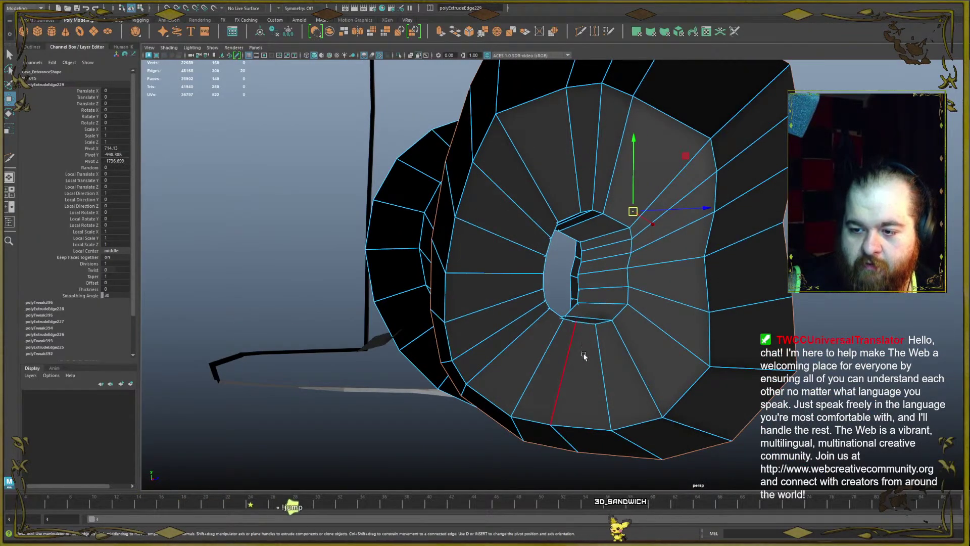
left_click_drag(634, 164, 653, 81)
- Select an edge ring of the chamber behind the passage and move it to reshape the chamber
left_click_drag(604, 204, 540, 243, "alt")
double_click(584, 386)
key("r")
key("w")
left_click_drag(595, 177, 640, 178)
left_click_drag(594, 218, 796, 252)
key("e")
- Examine the chamber's shape and alignment through the passage entrance, from the side and from behind
middle_click_drag(769, 221, 665, 196, "alt")
scroll(638, 283, "up", 2)
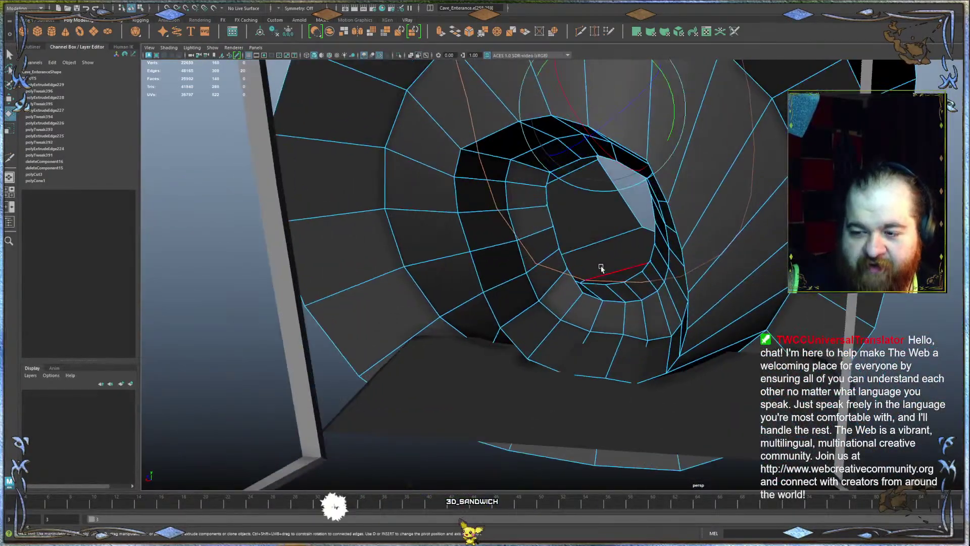
scroll(623, 242, "up", 4)
scroll(624, 223, "down", 6)
left_click_drag(652, 222, 536, 260, "alt")
left_click(514, 318)
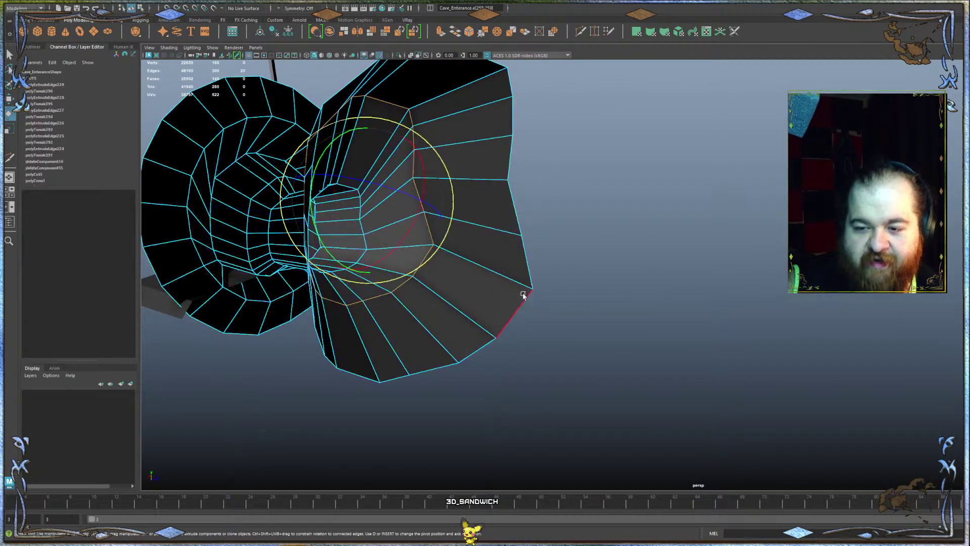
key("w")
double_click(517, 216)
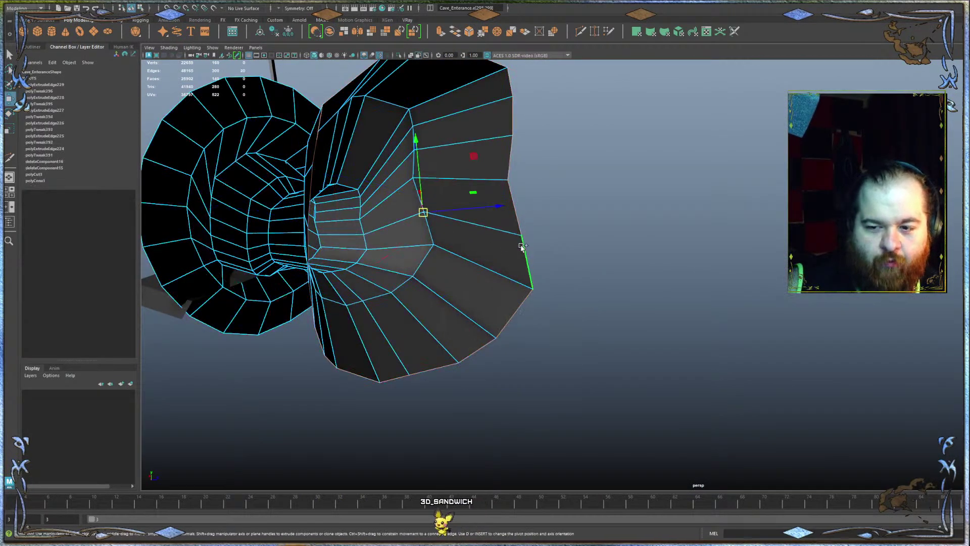
left_click_drag(465, 265, 520, 238, "alt")
left_click(628, 247)
right_click_drag(628, 247, 585, 279, "alt")
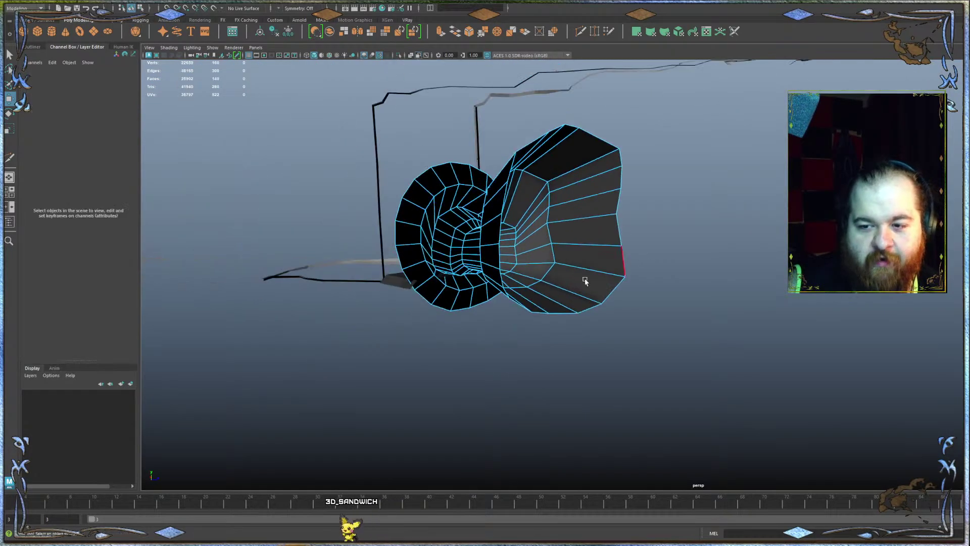
left_click(678, 200)
left_click_drag(678, 200, 622, 233, "alt")
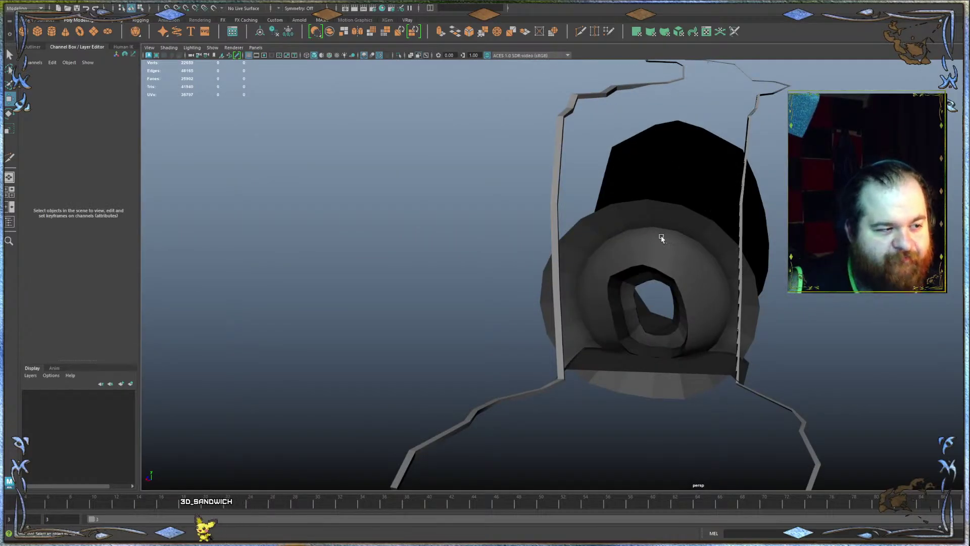
right_click_drag(662, 238, 721, 219, "alt")
left_click_drag(721, 219, 600, 200, "alt")
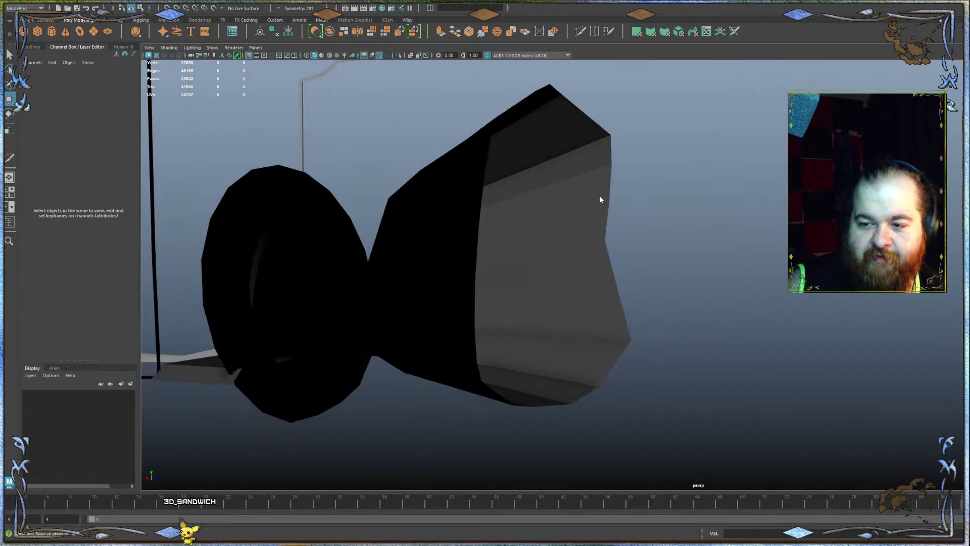
- Select the chamber's far border edge loop and extrude it further back to lengthen the chamber with a narrowing end ring
double_click(609, 200)
left_click_drag(566, 228, 610, 242, "alt")
key("w")
left_click_drag(660, 224, 769, 286, "alt")
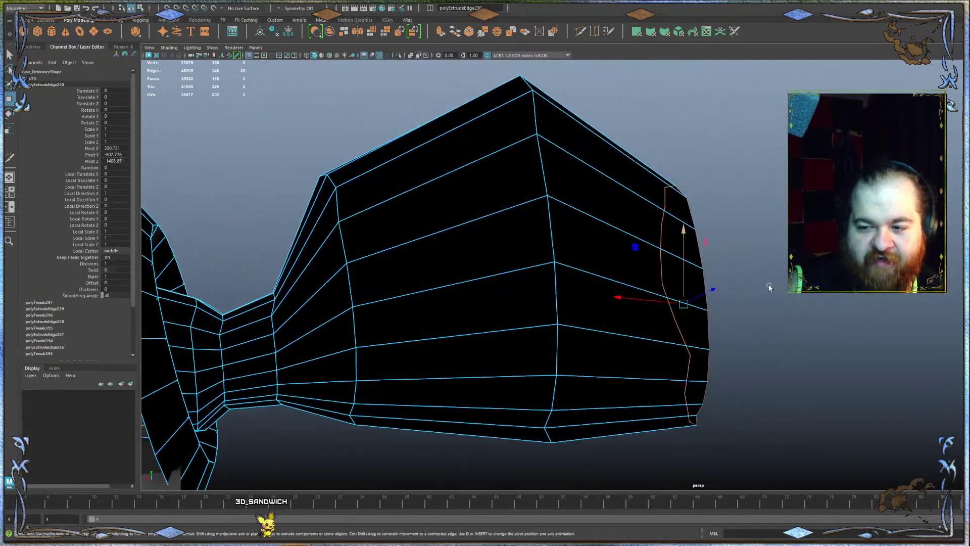
left_click(768, 285)
scroll(703, 155, "down", 3)
scroll(698, 162, "down", 4)
scroll(626, 230, "up", 5)
scroll(526, 195, "down", 4)
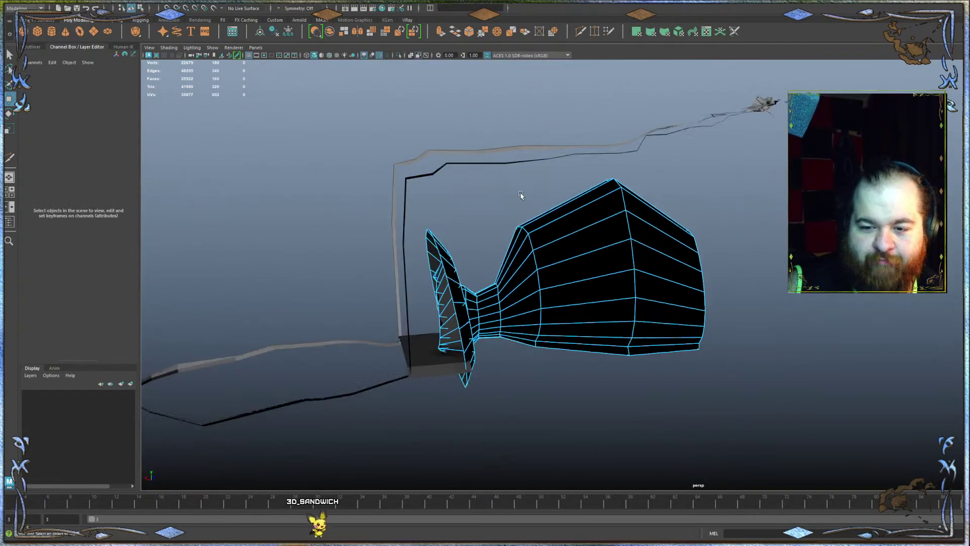
left_click_drag(506, 200, 600, 184, "alt")
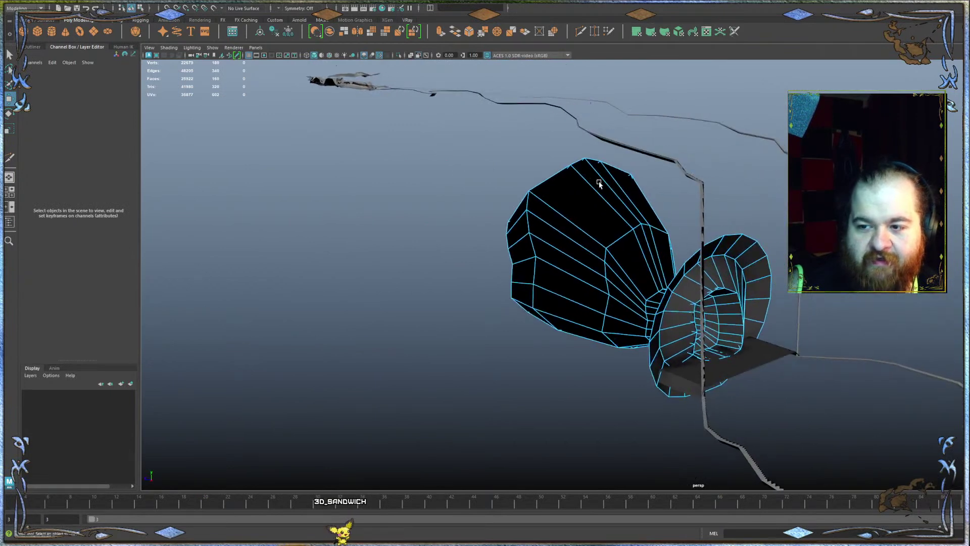